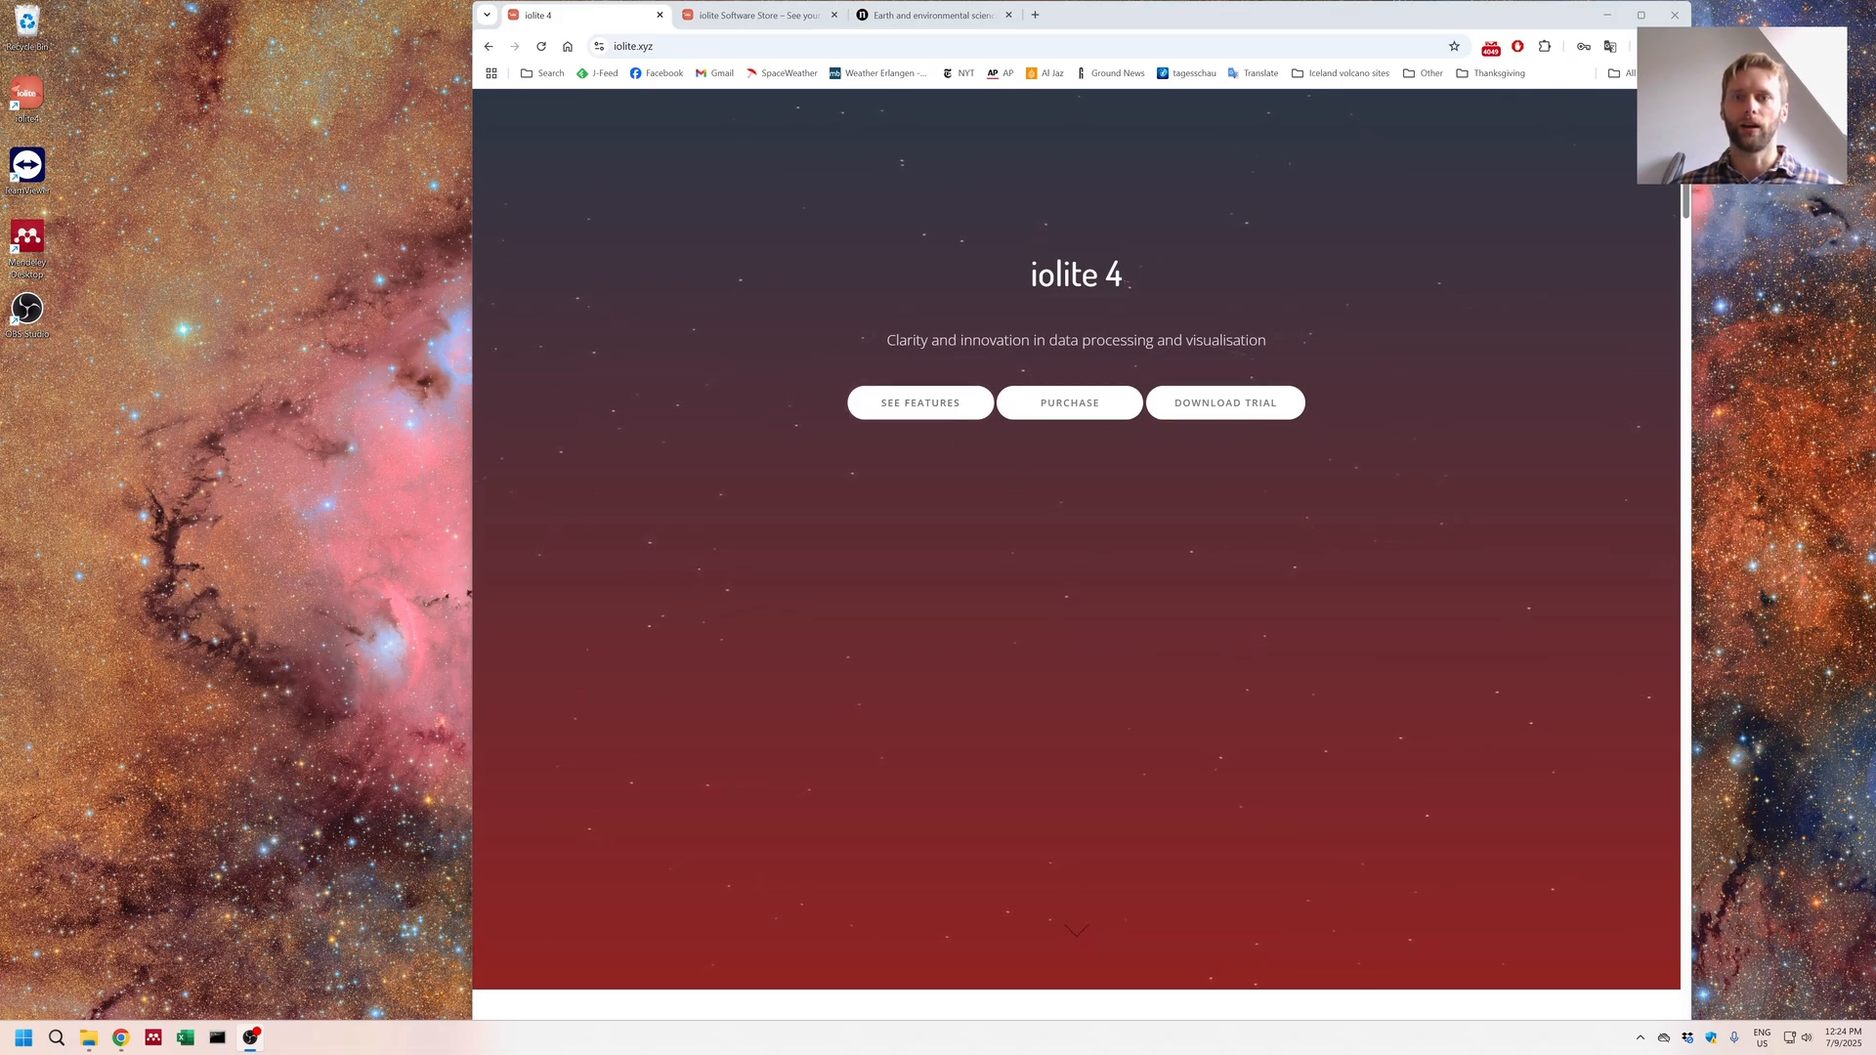
Step: Look through the iolite 4 trial download form, then dismiss it and close the browser
left_click(1268, 402)
scroll(1158, 528, "down", 3)
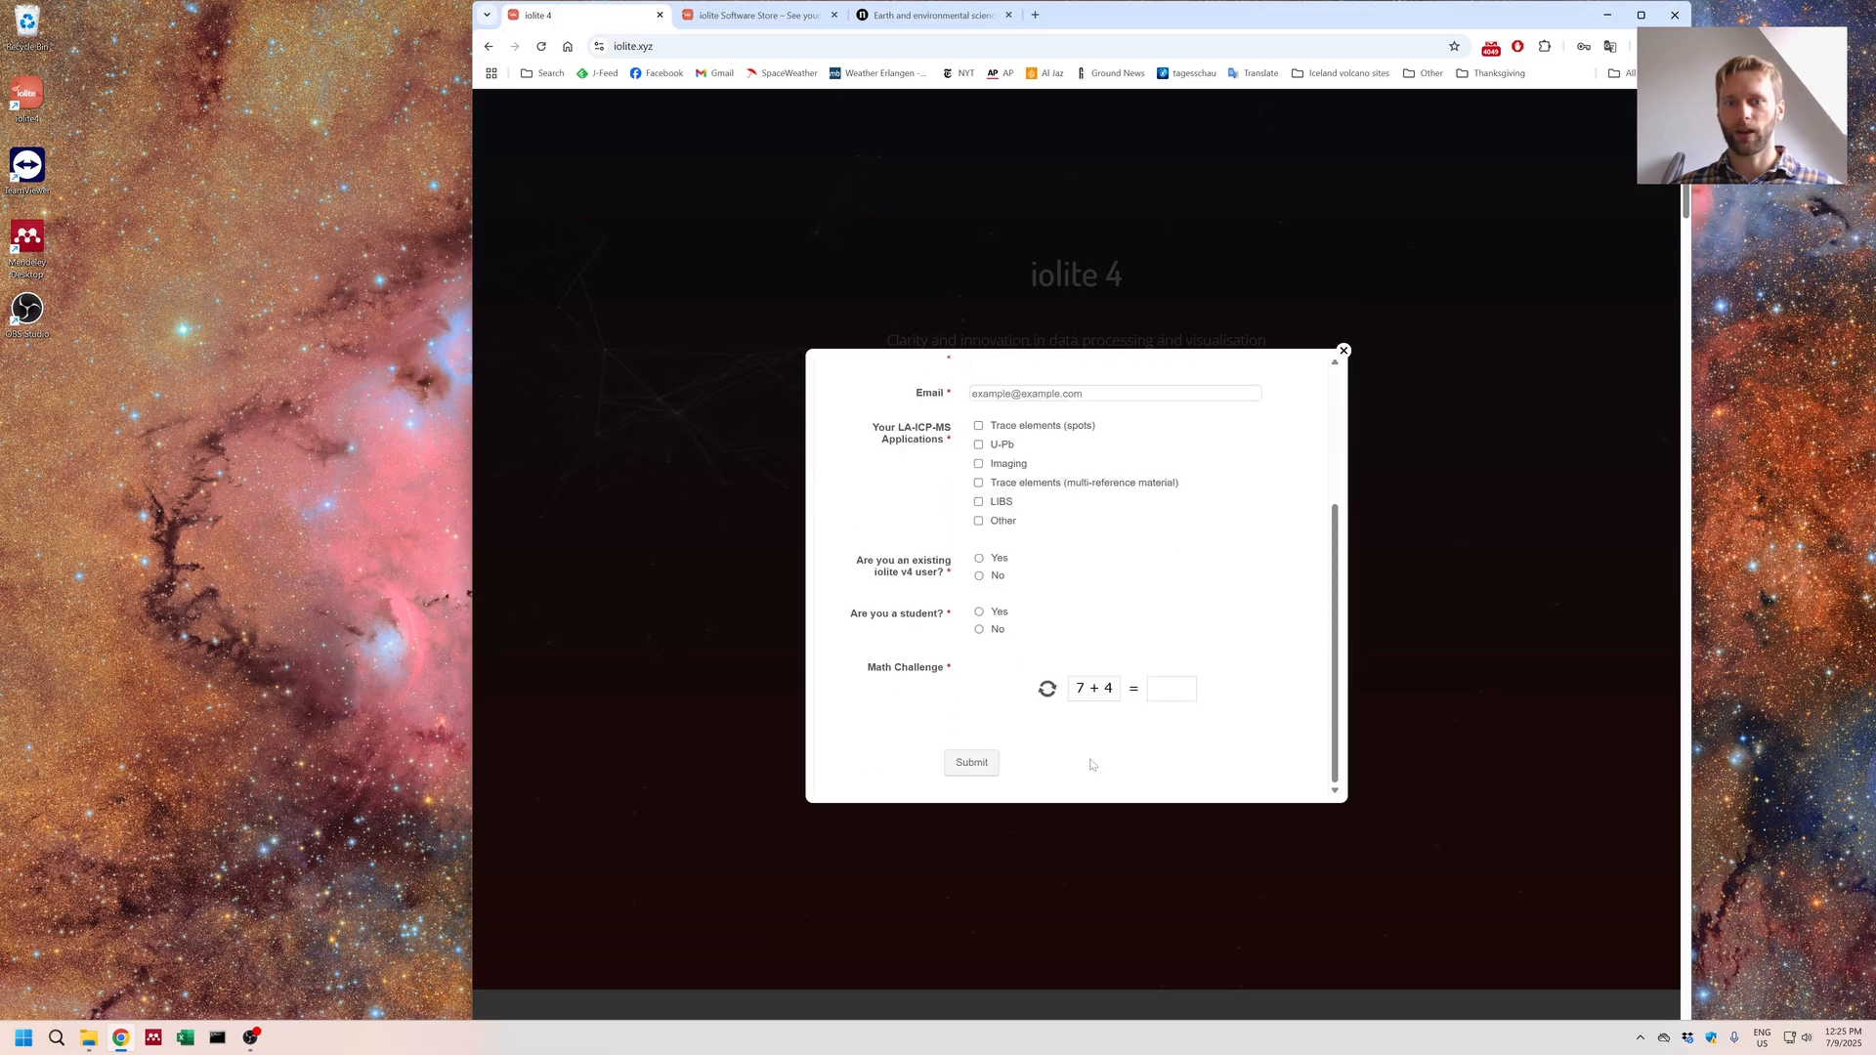
left_click(1344, 351)
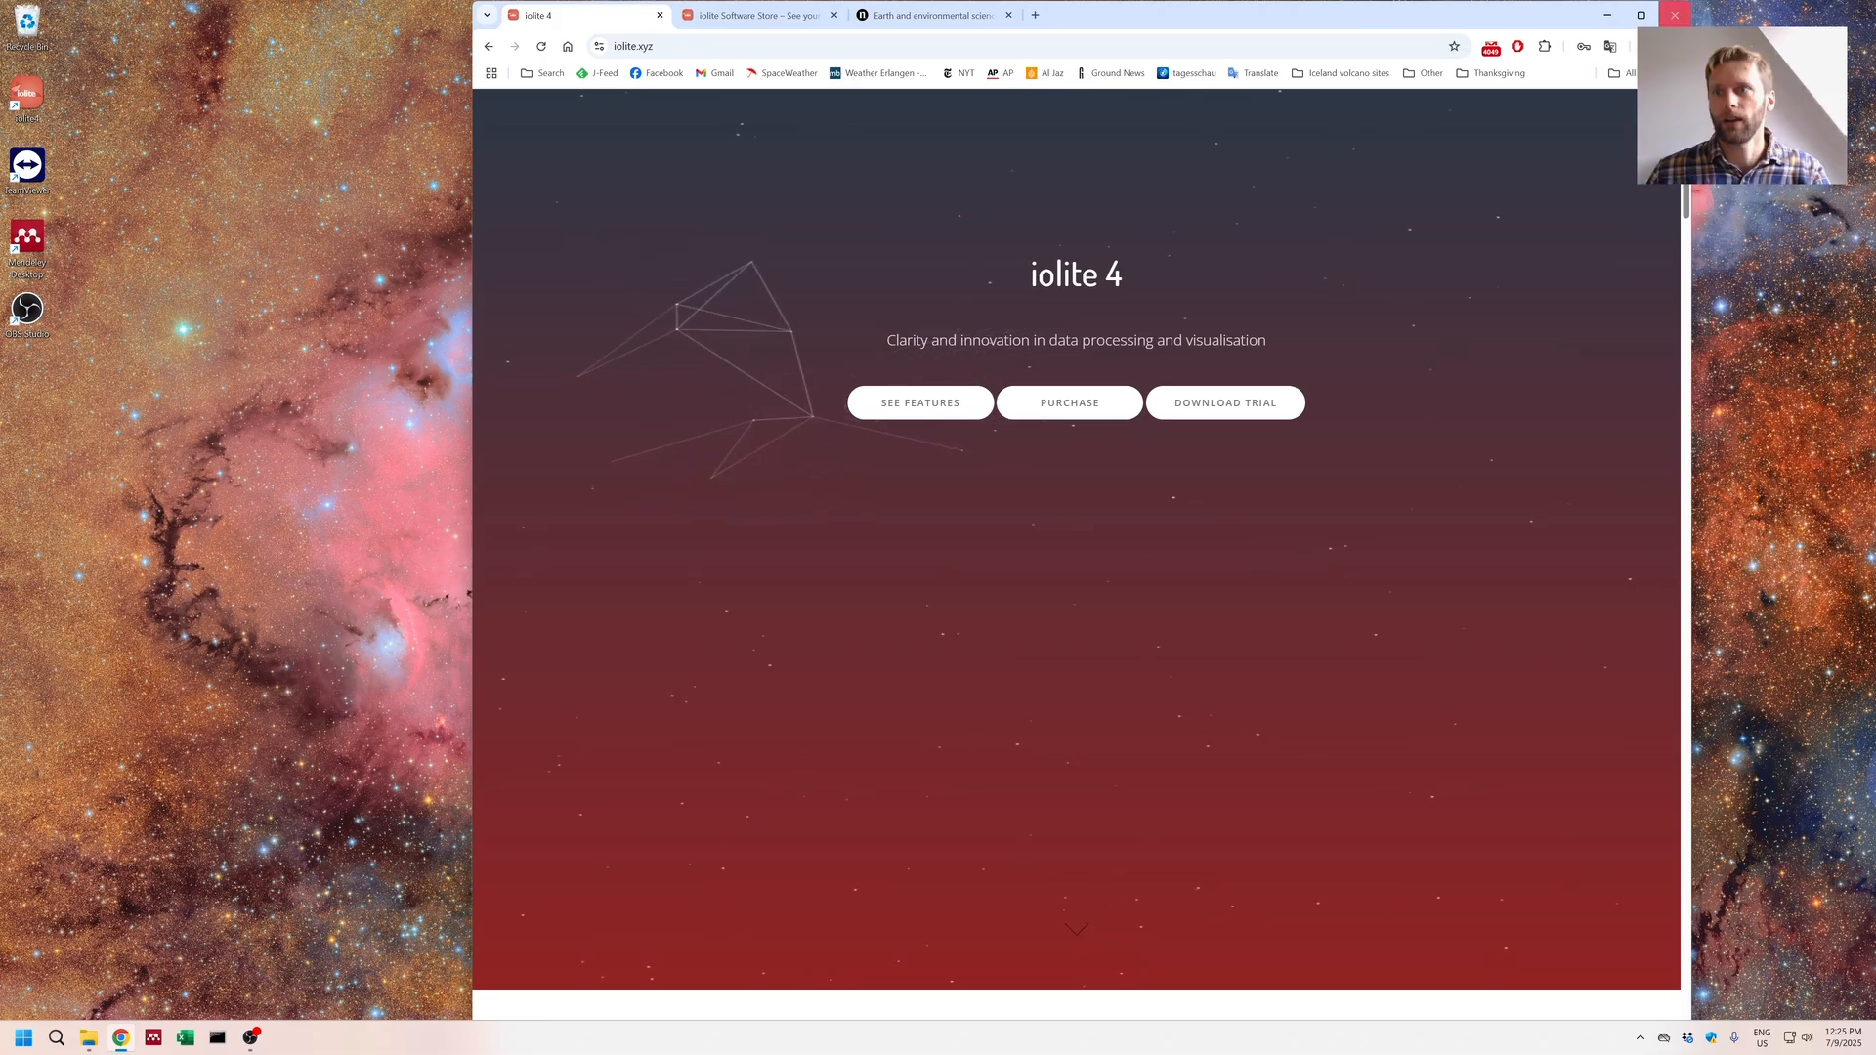
left_click(1674, 15)
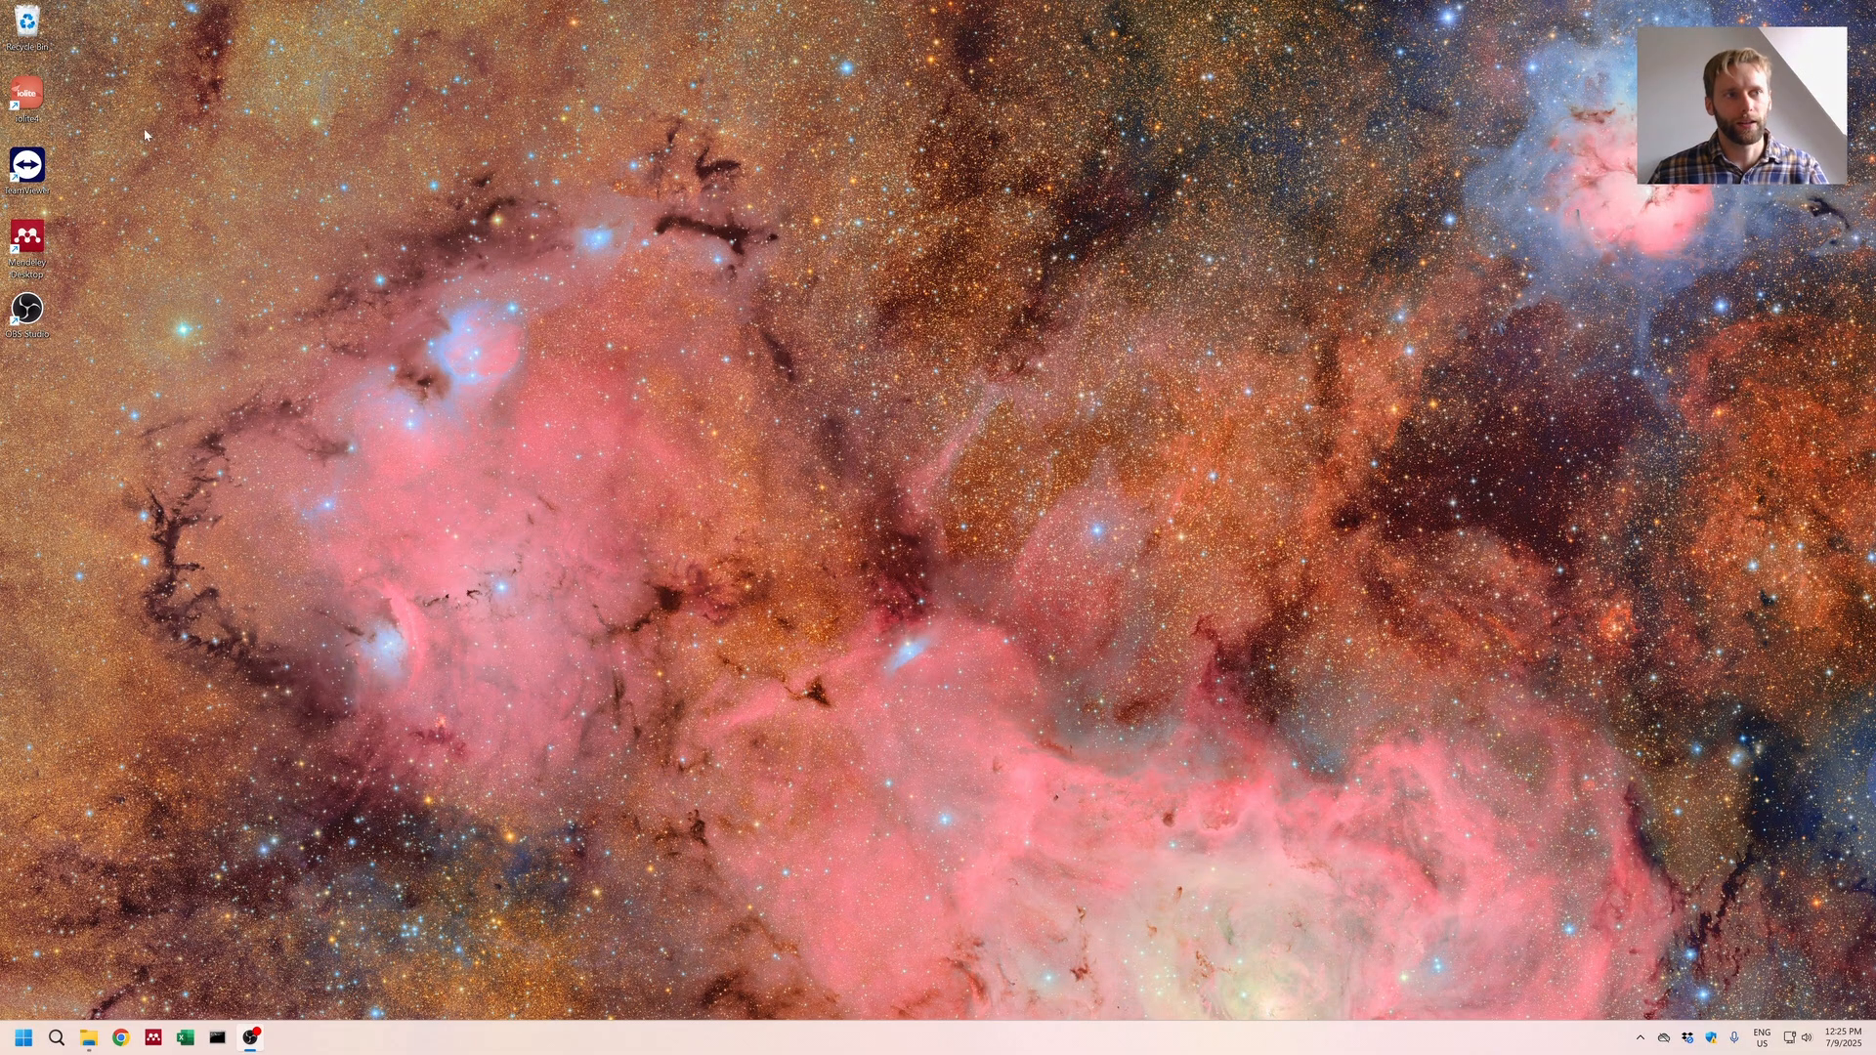
Step: Launch iolite 4 and try to import the data folder "sulfide standards test 1_#3.b"
double_click(30, 98)
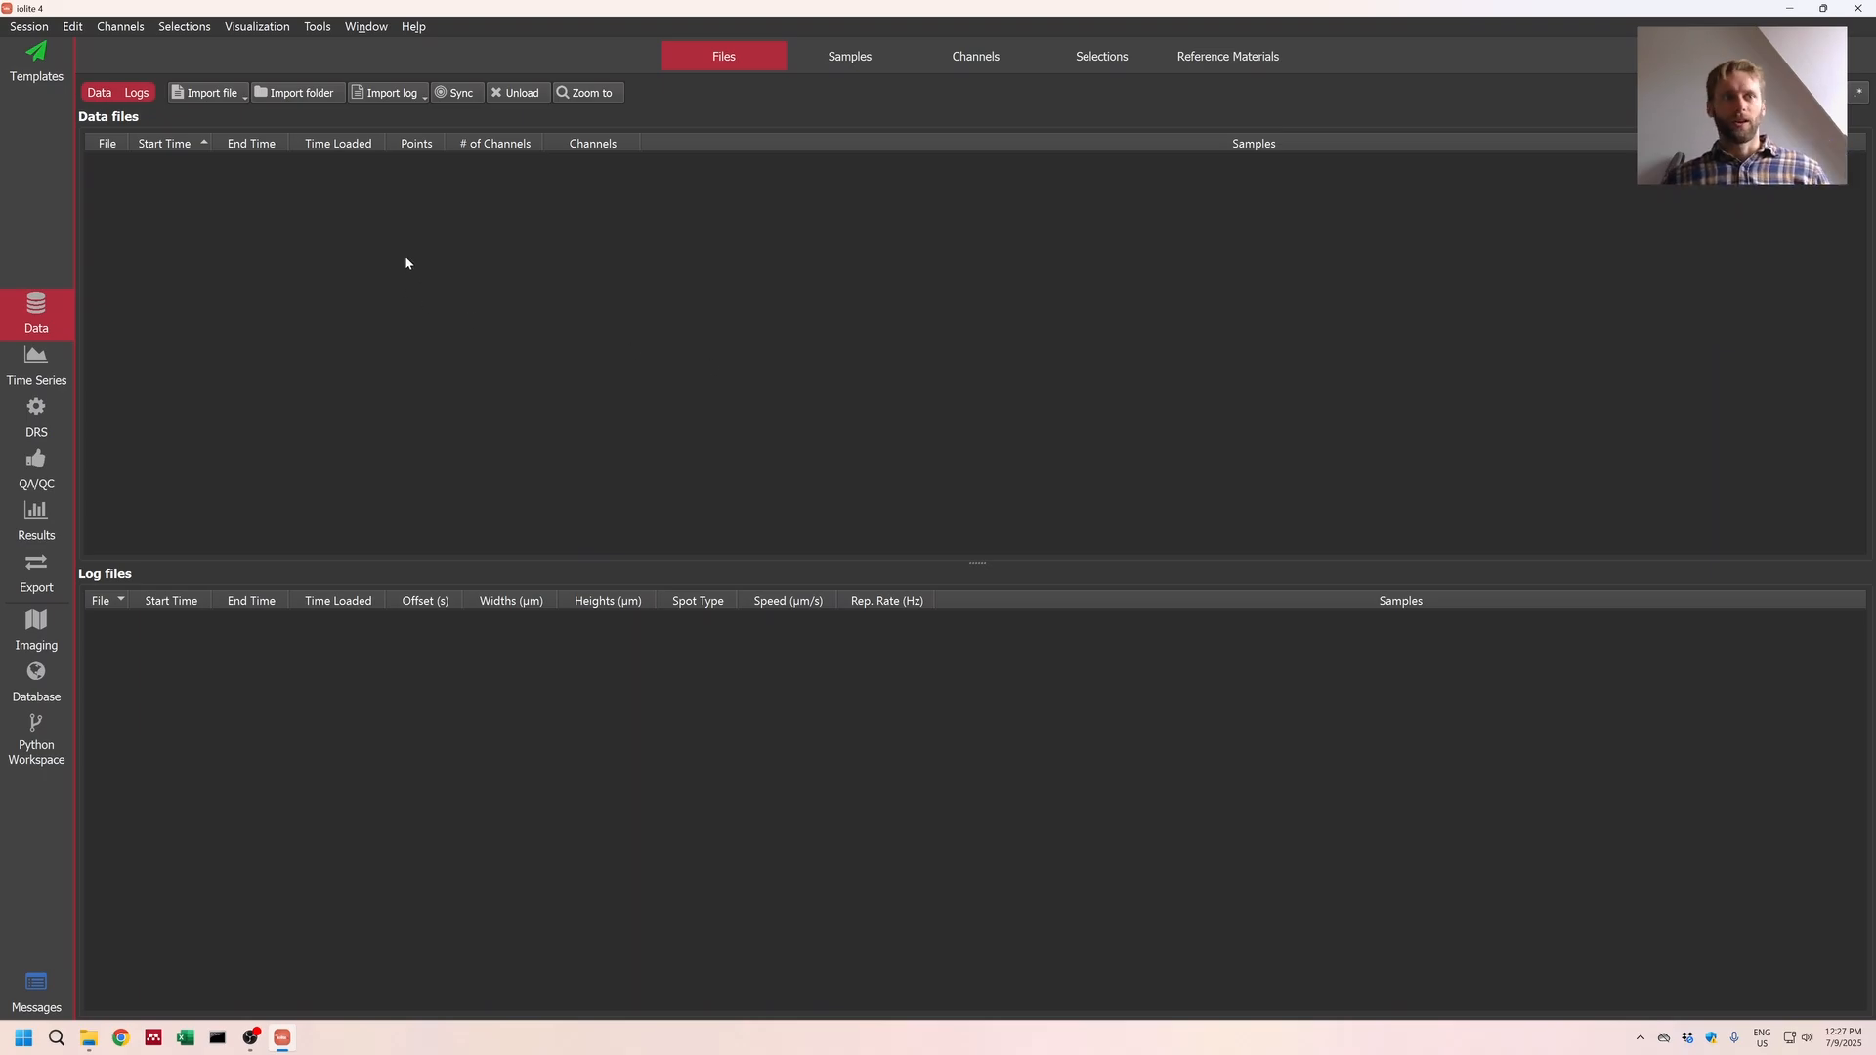
left_click(300, 94)
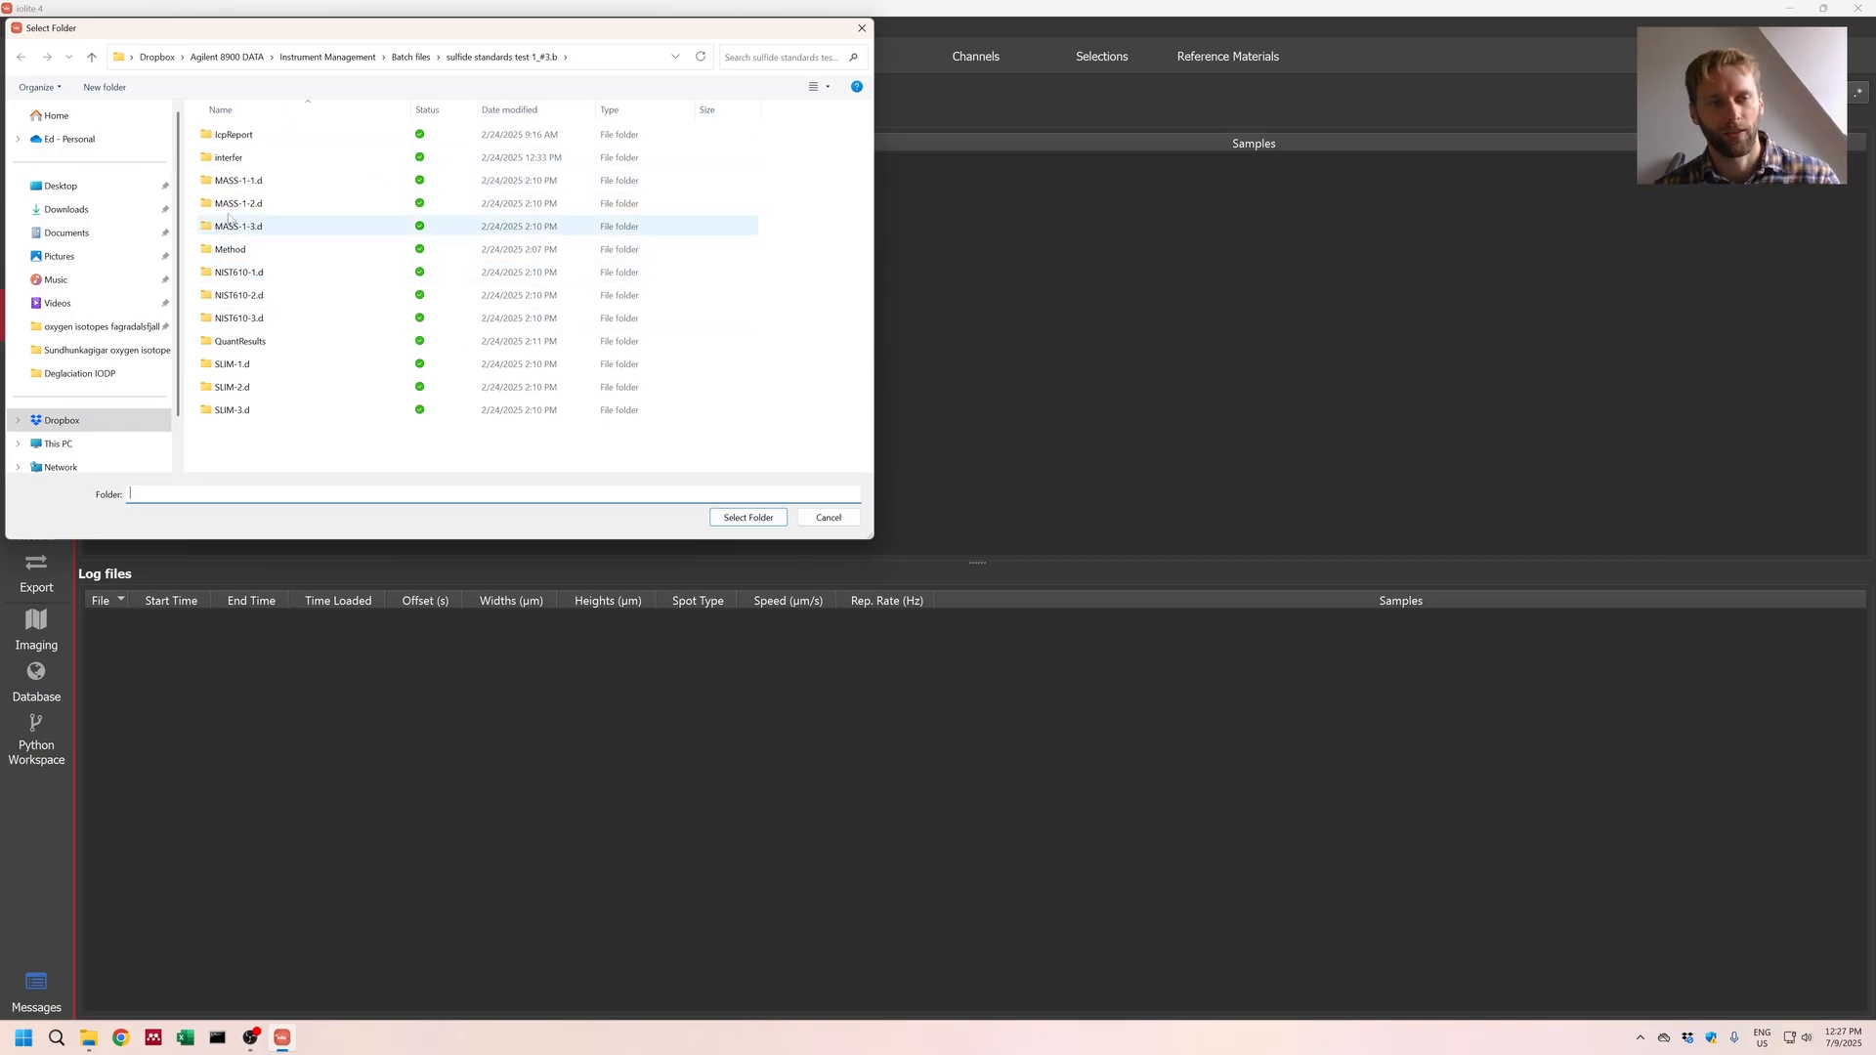
left_click(744, 517)
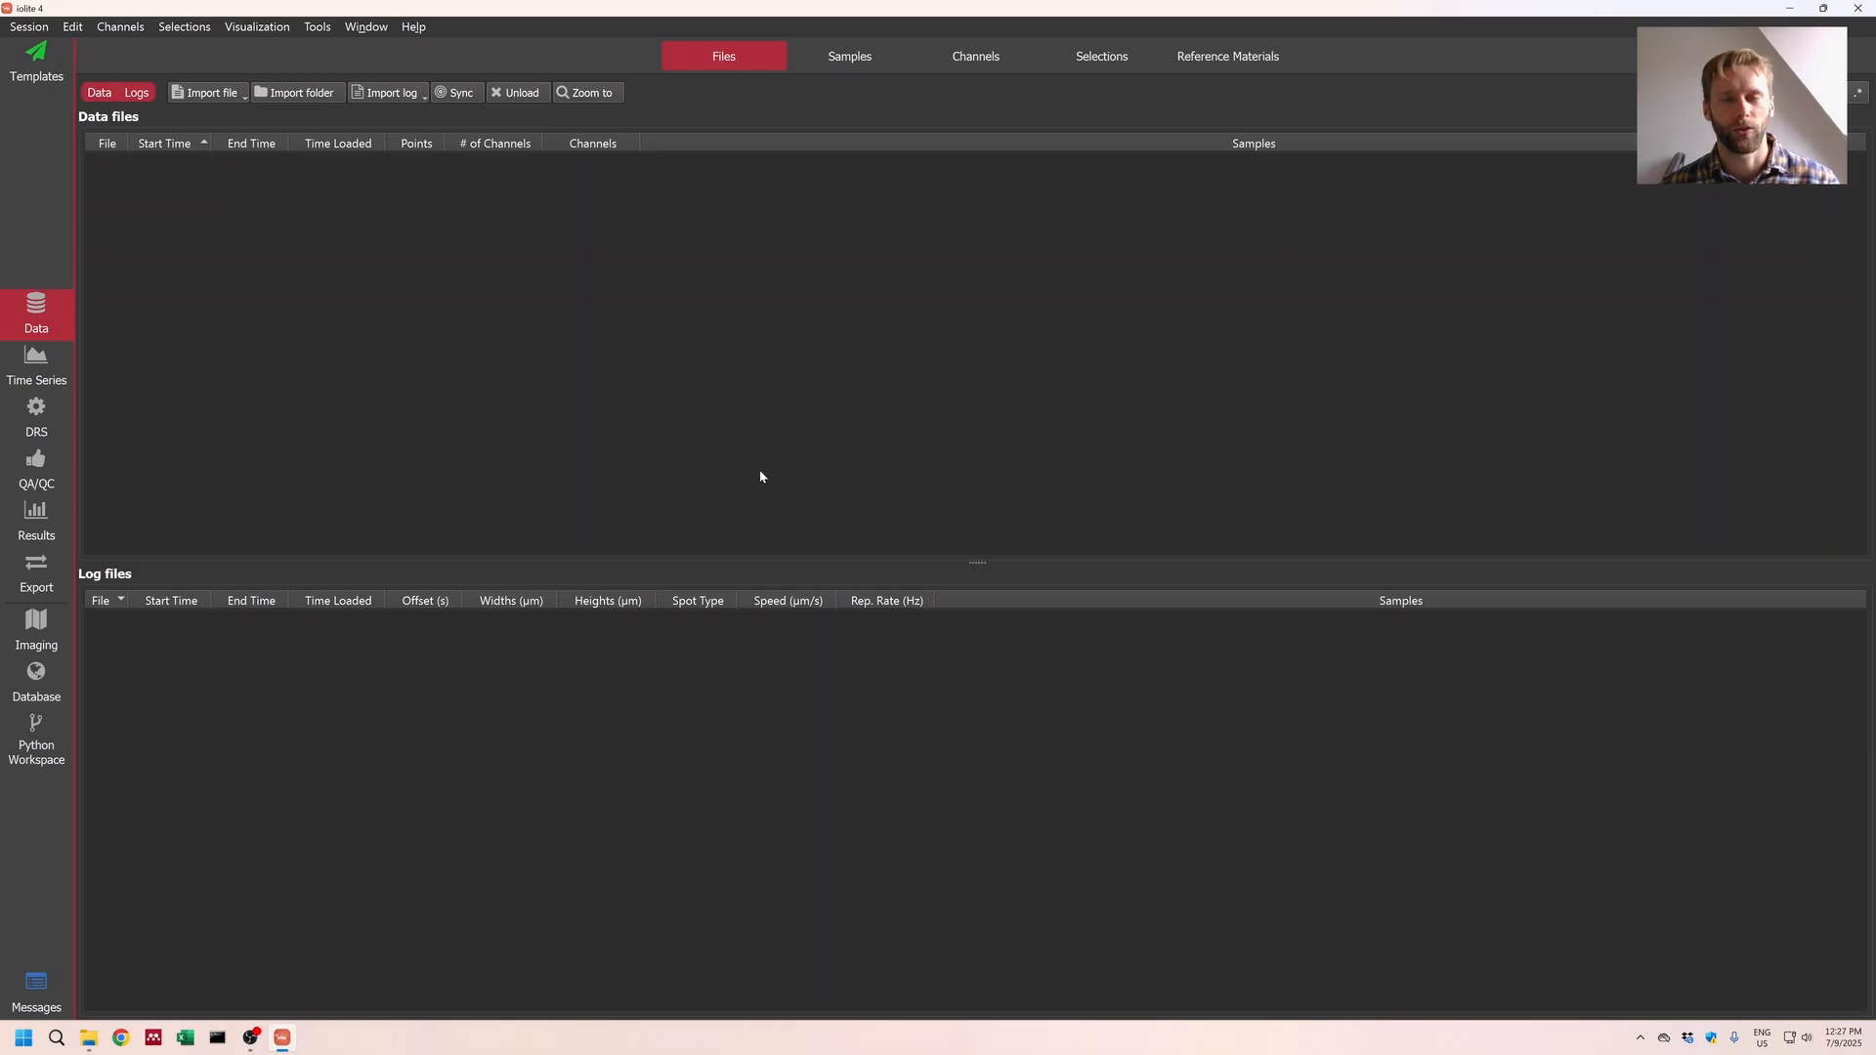
Step: Read the message log entries about the folder import
left_click(37, 970)
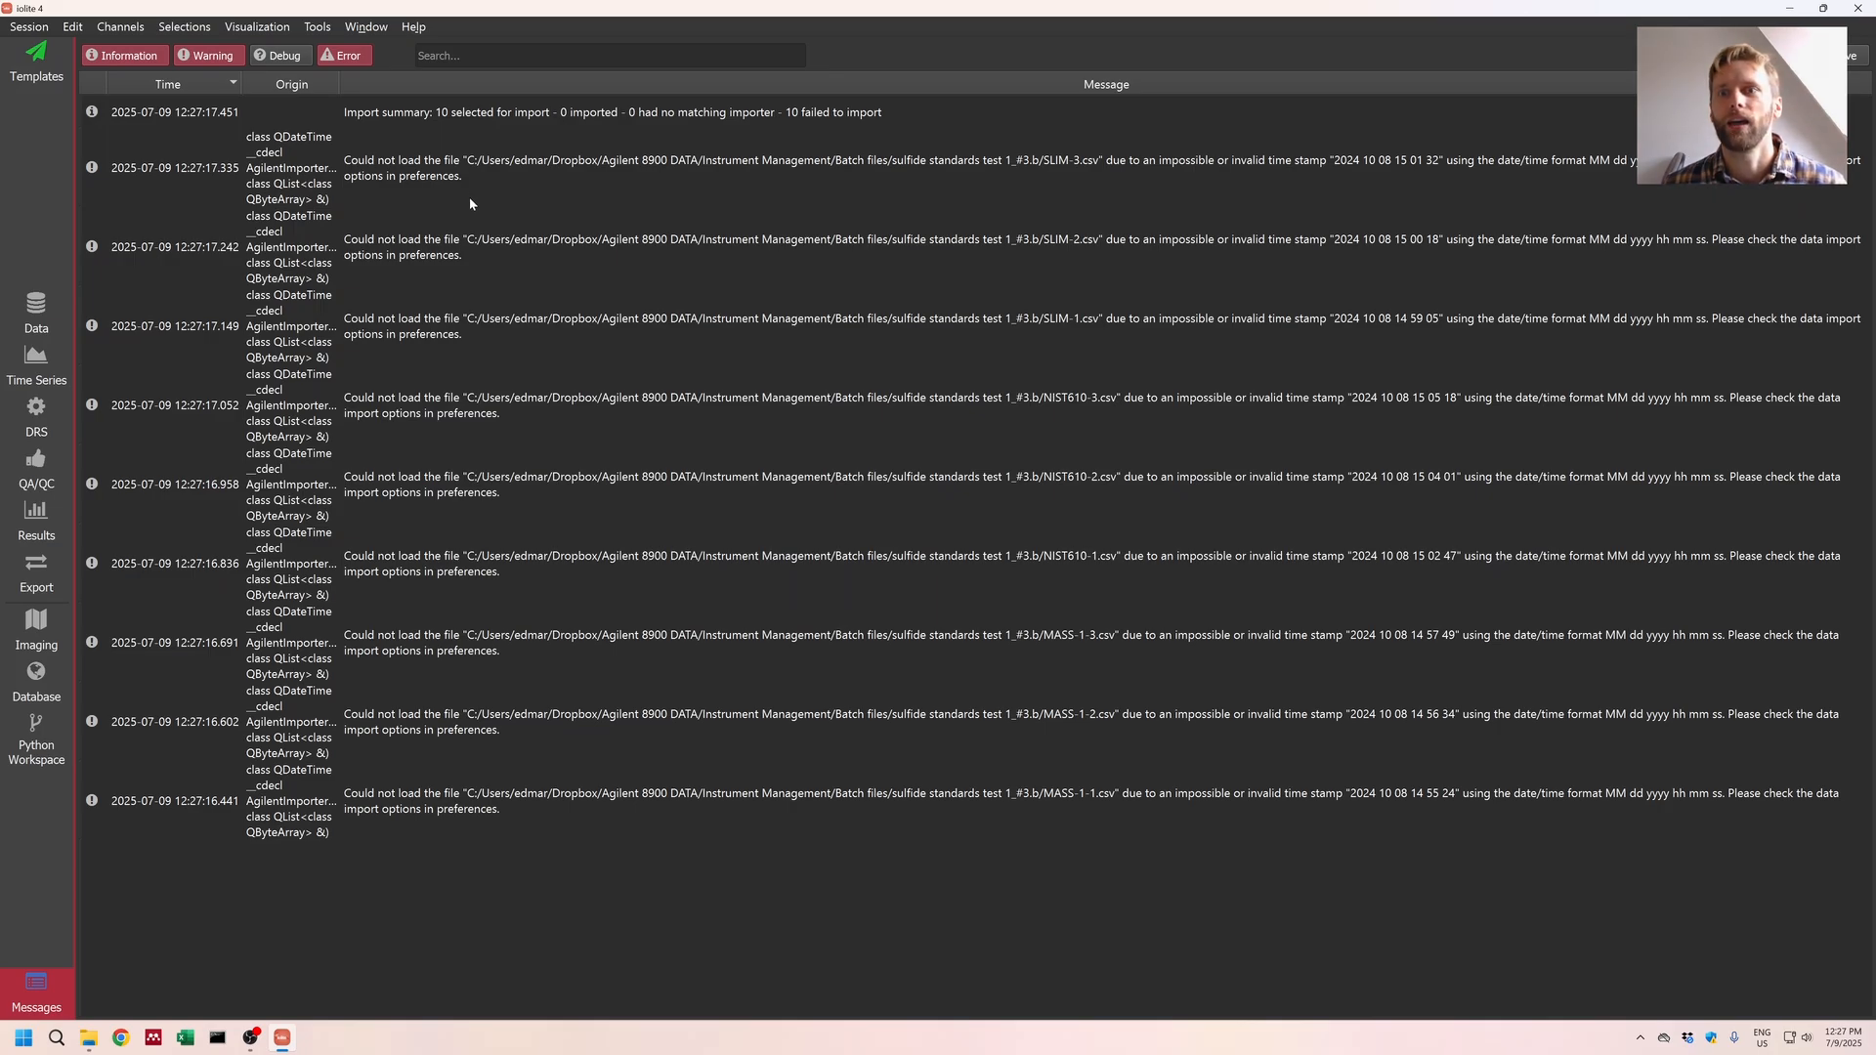
left_click(39, 313)
left_click(39, 999)
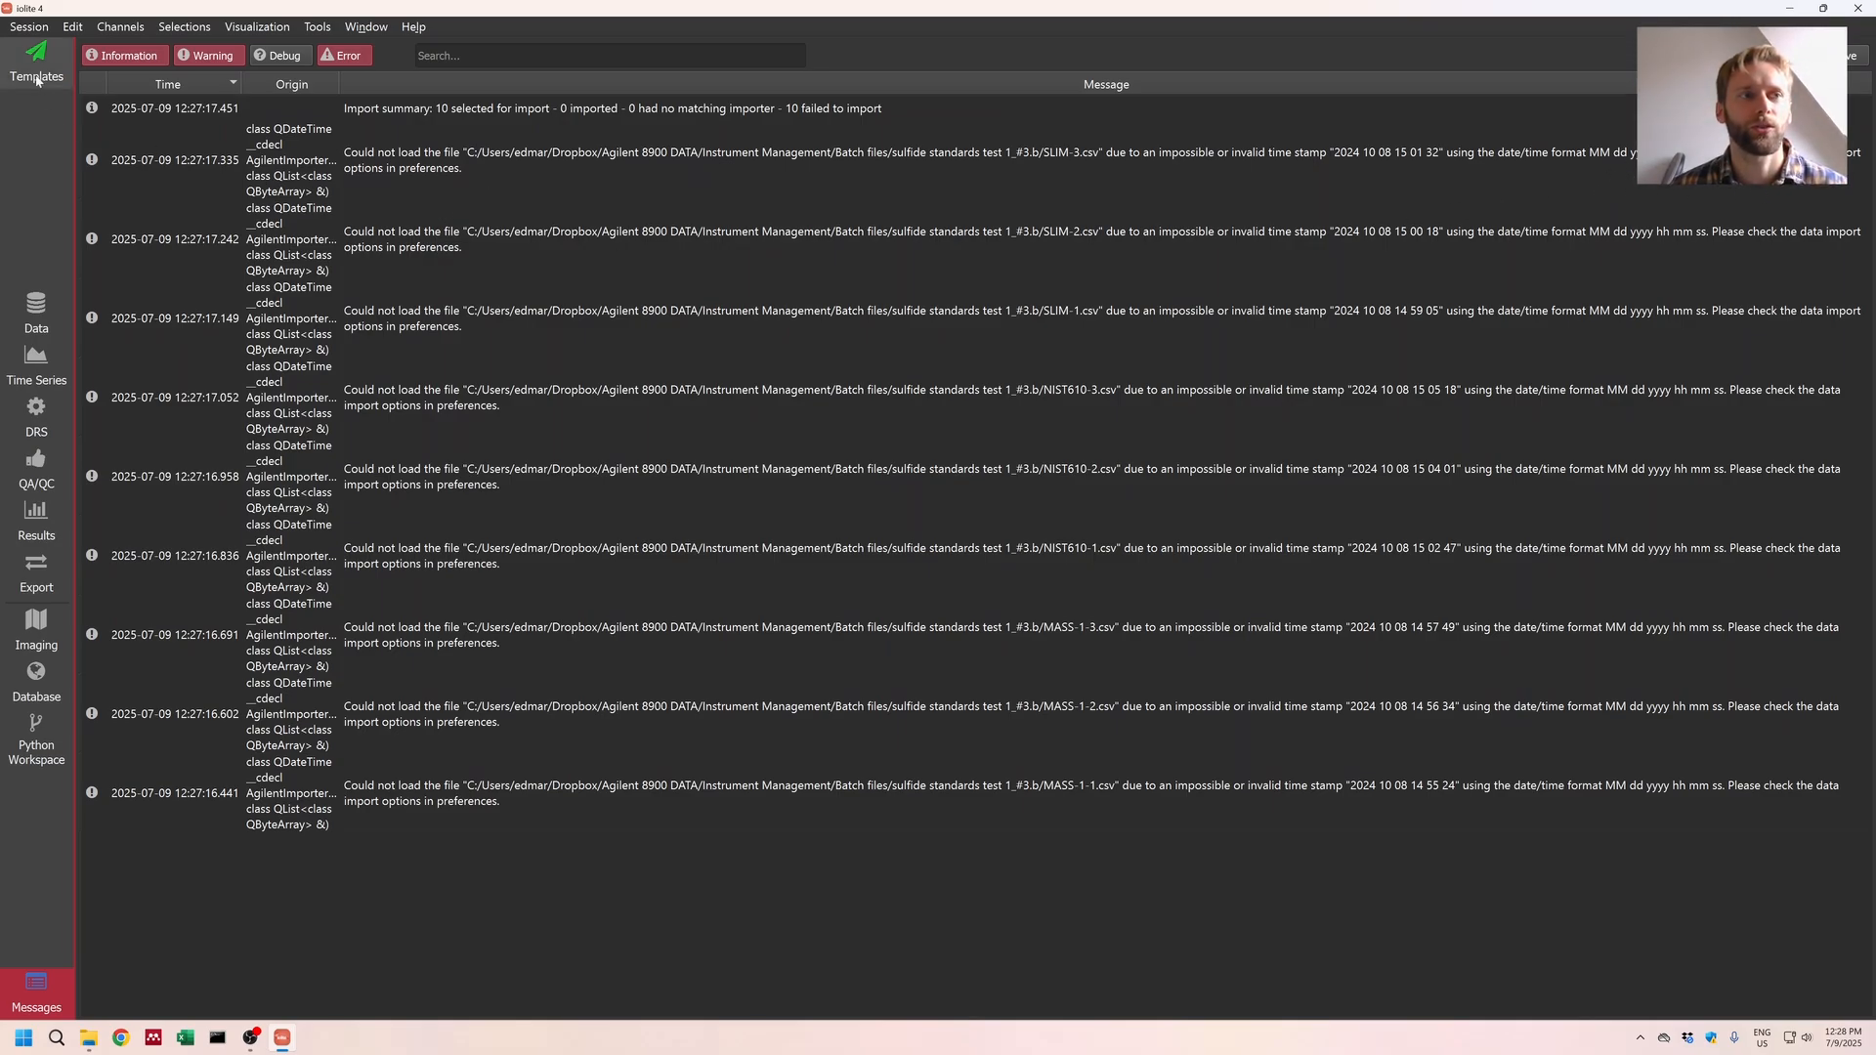
Step: Set the Agilent time stamp format to yyyy MM dd hh mm ss in the import preferences and move the preferences window aside
left_click(28, 27)
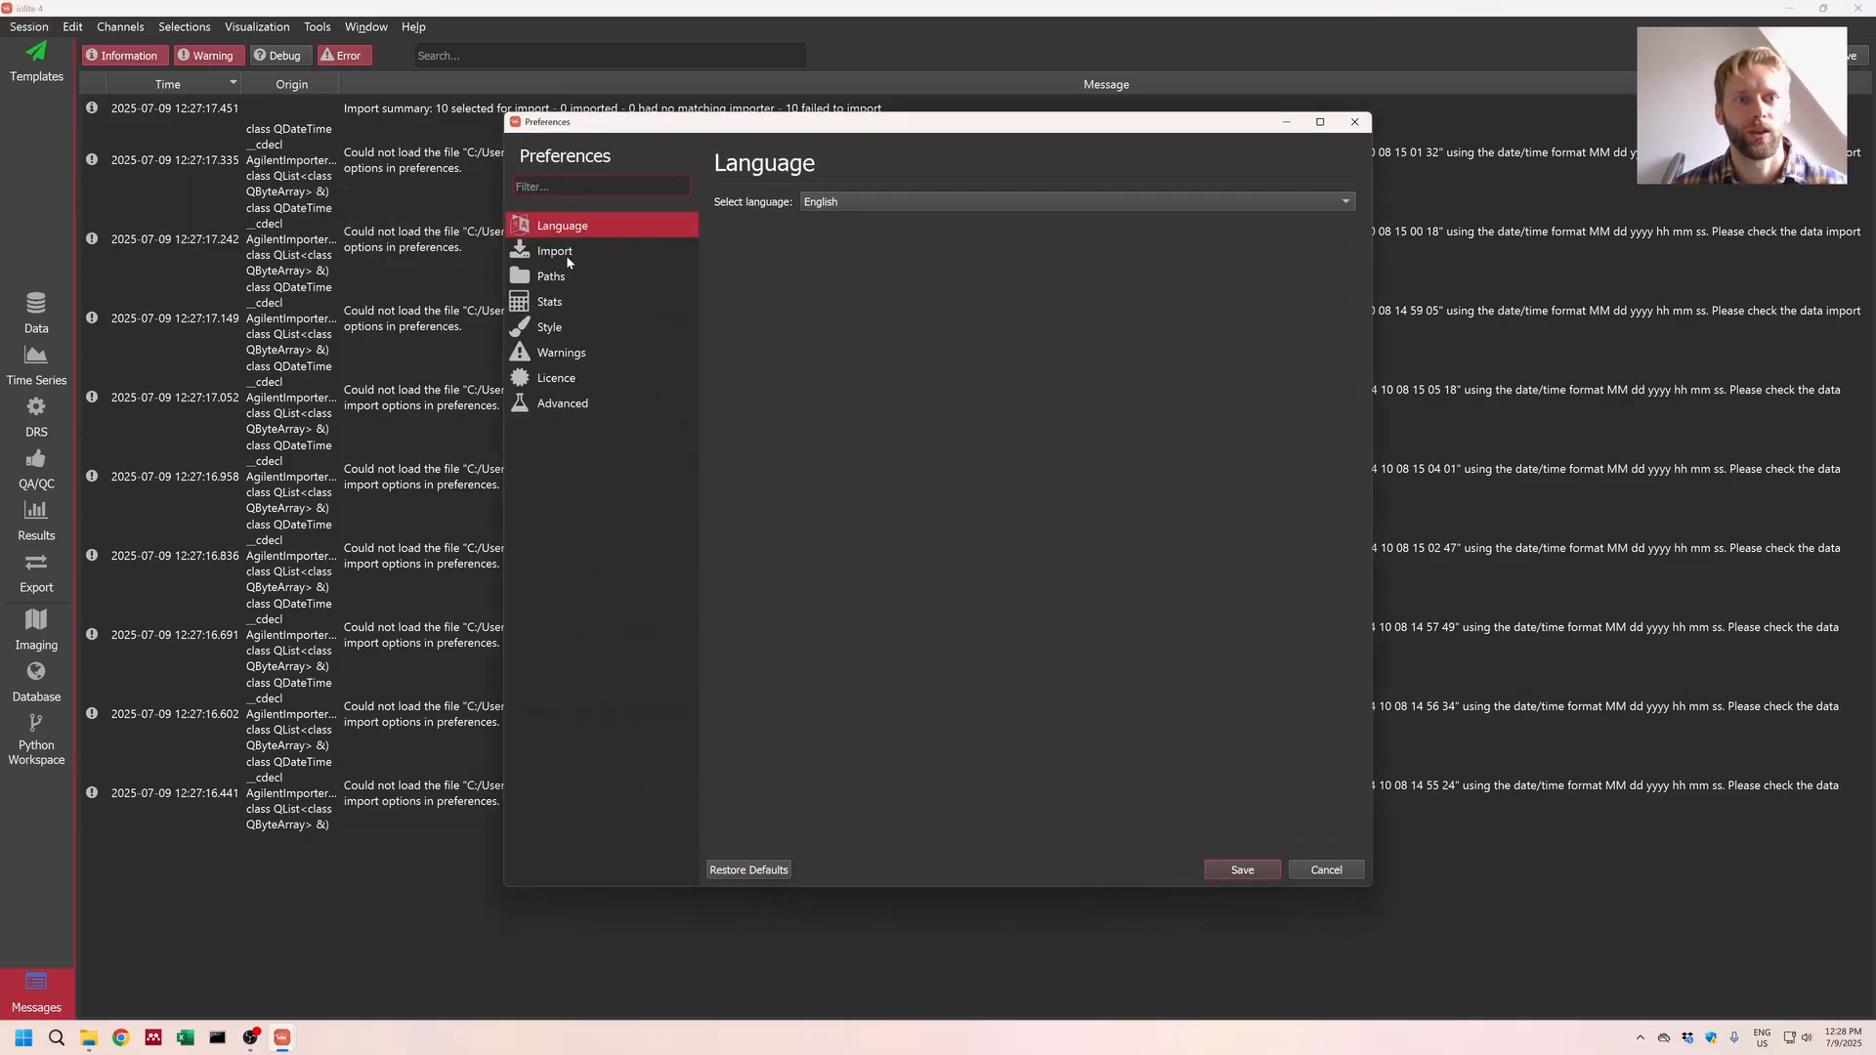
left_click(567, 256)
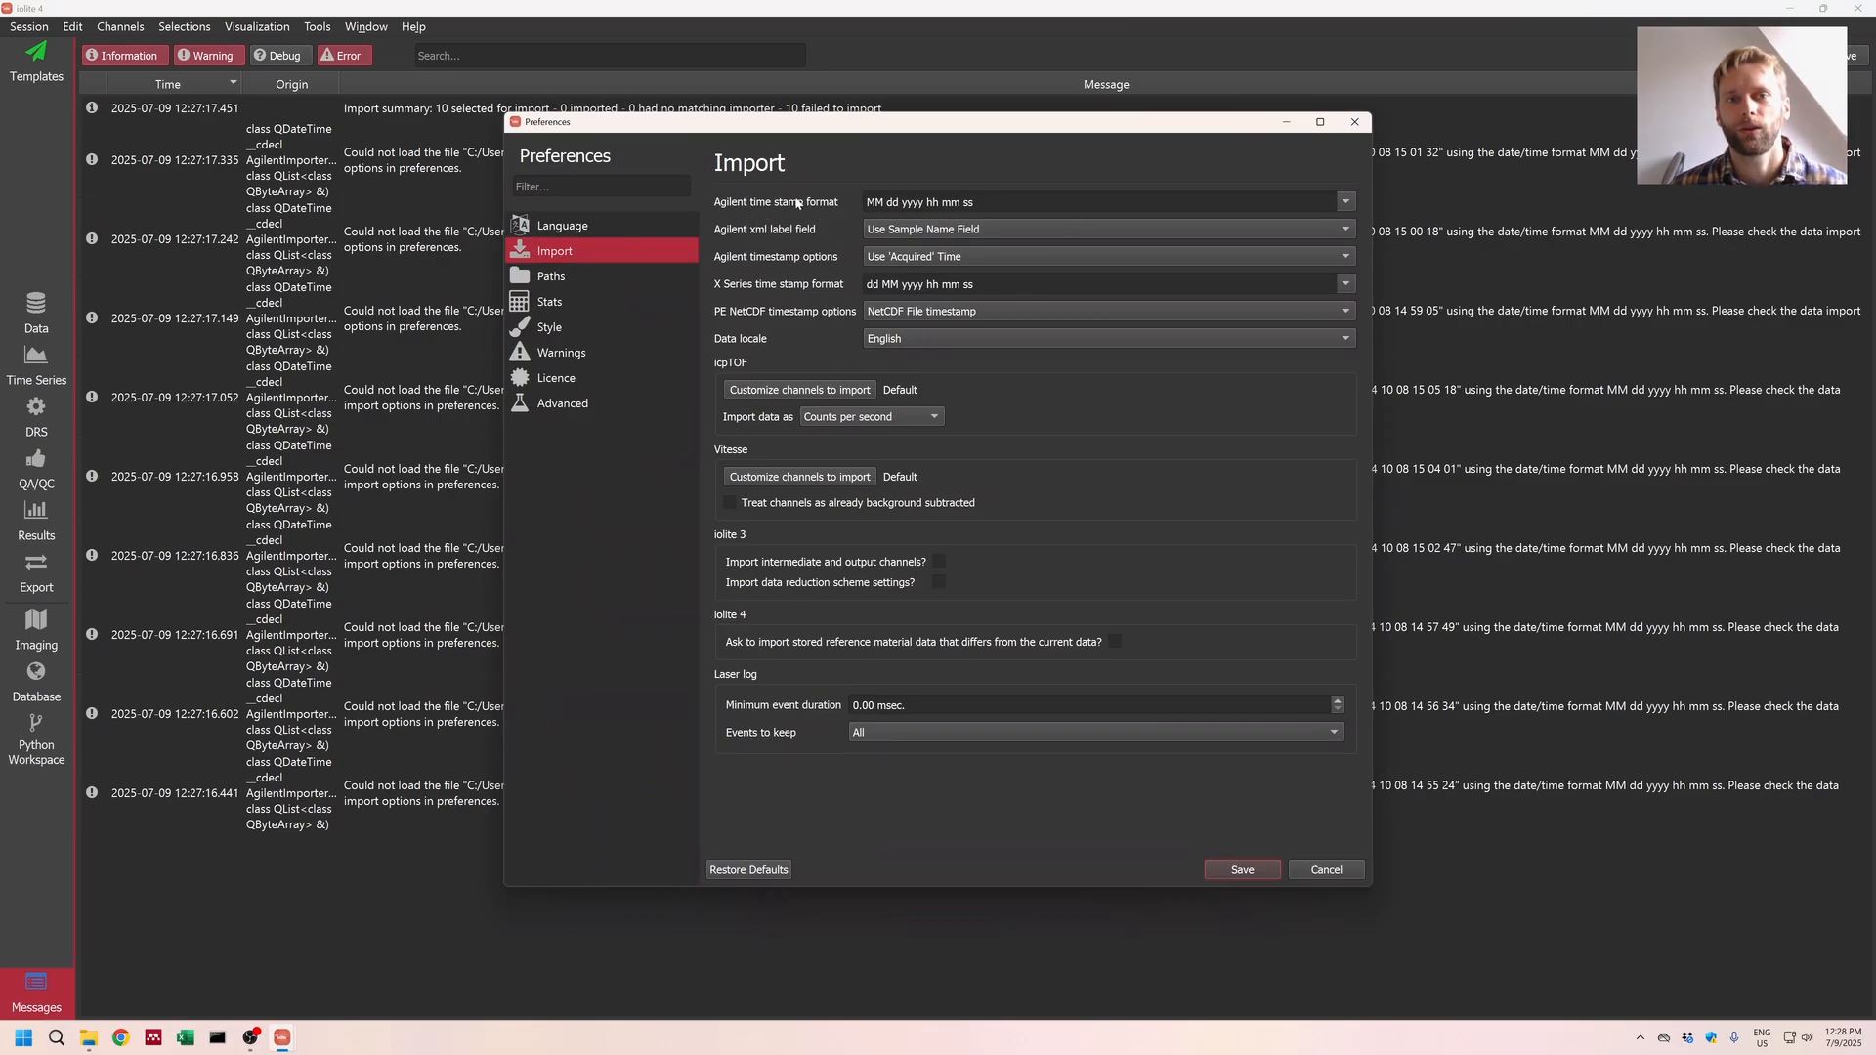
left_click(1350, 204)
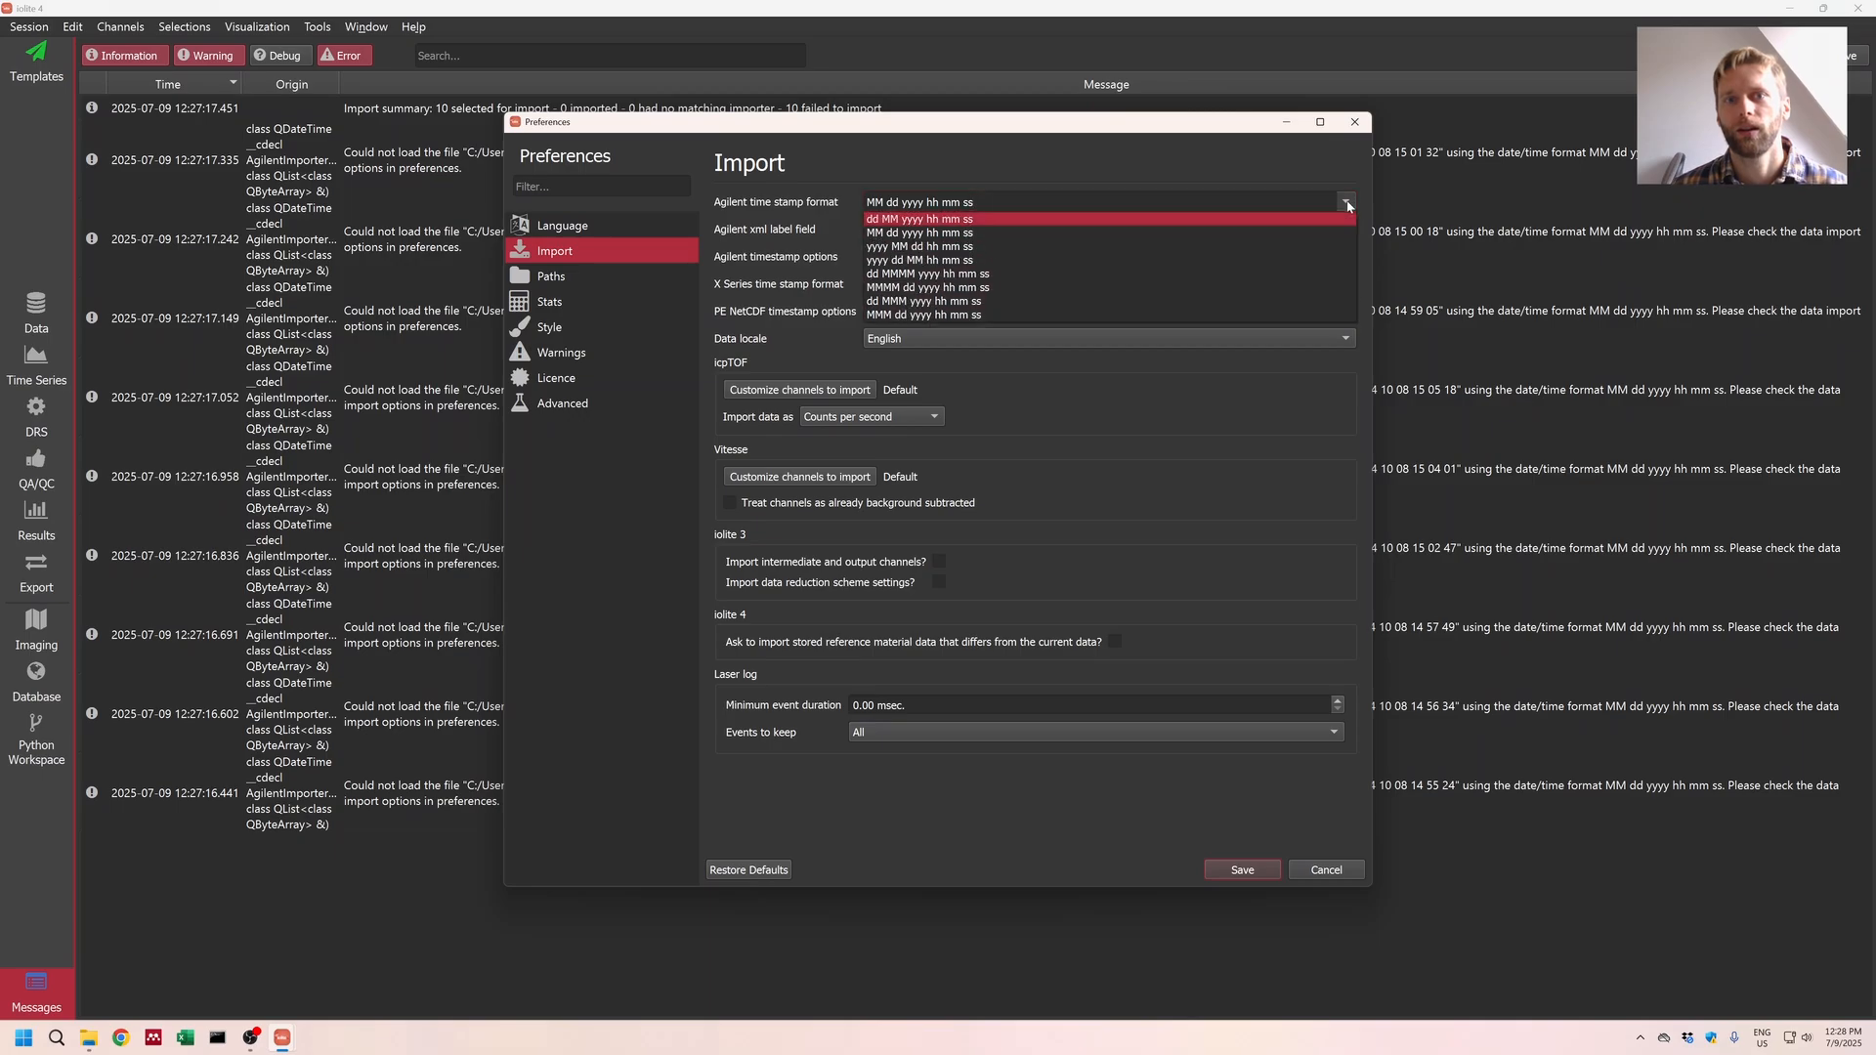
left_click(1313, 248)
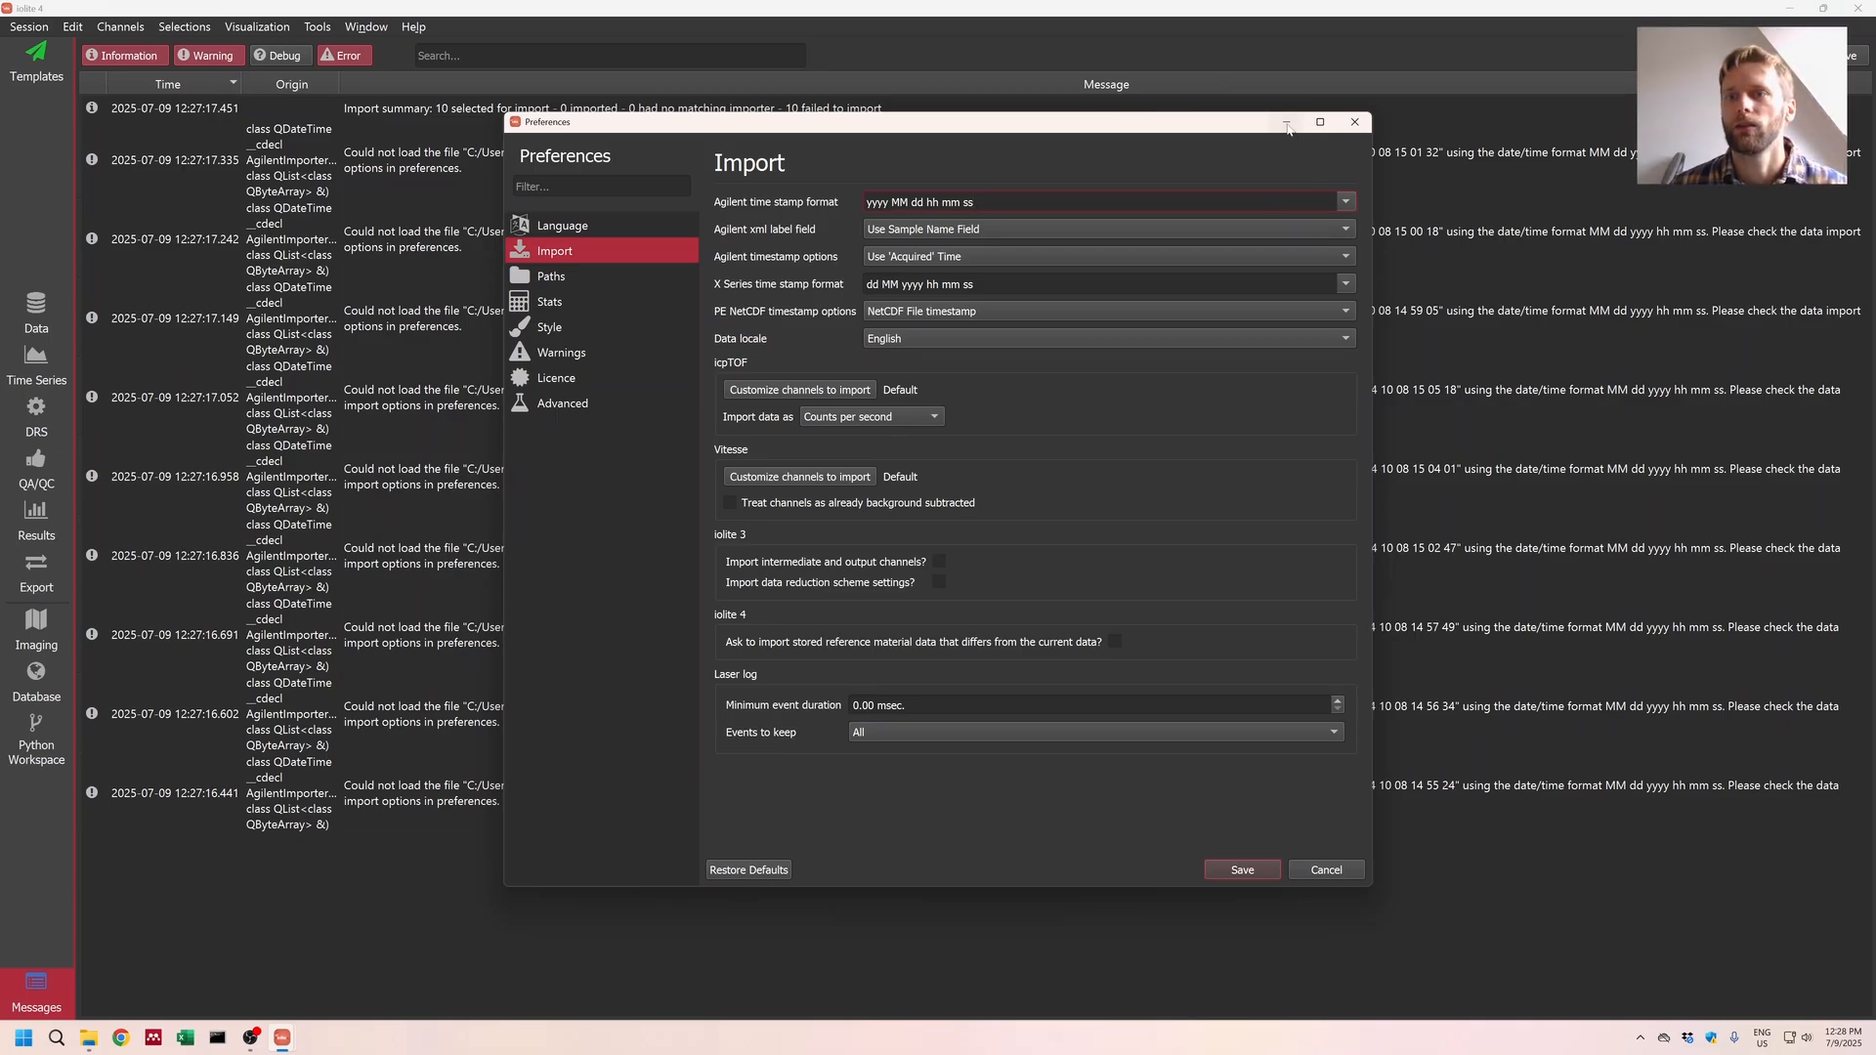
left_click_drag(1271, 128, 1085, 147)
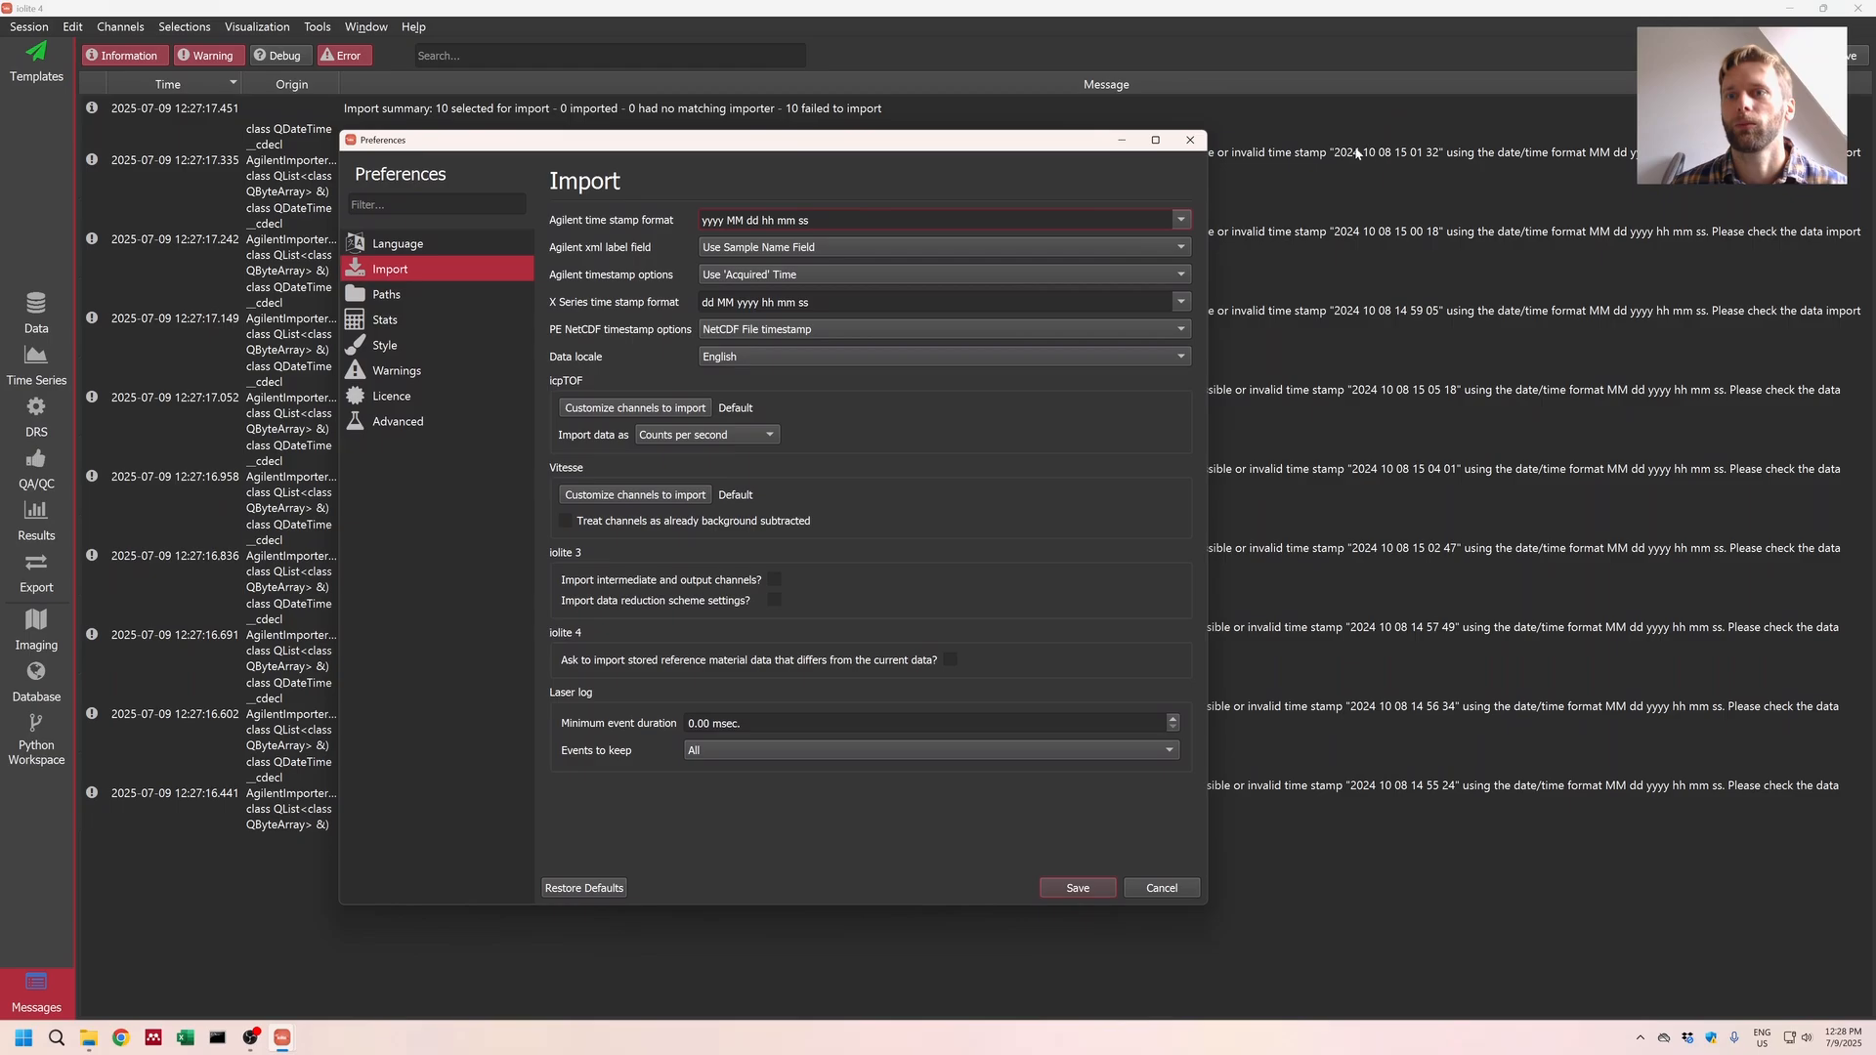
Step: Try the MM dd yyyy hh mm ss Agilent time stamp format and edit it to M d yyyy hh mm ss
left_click(1182, 222)
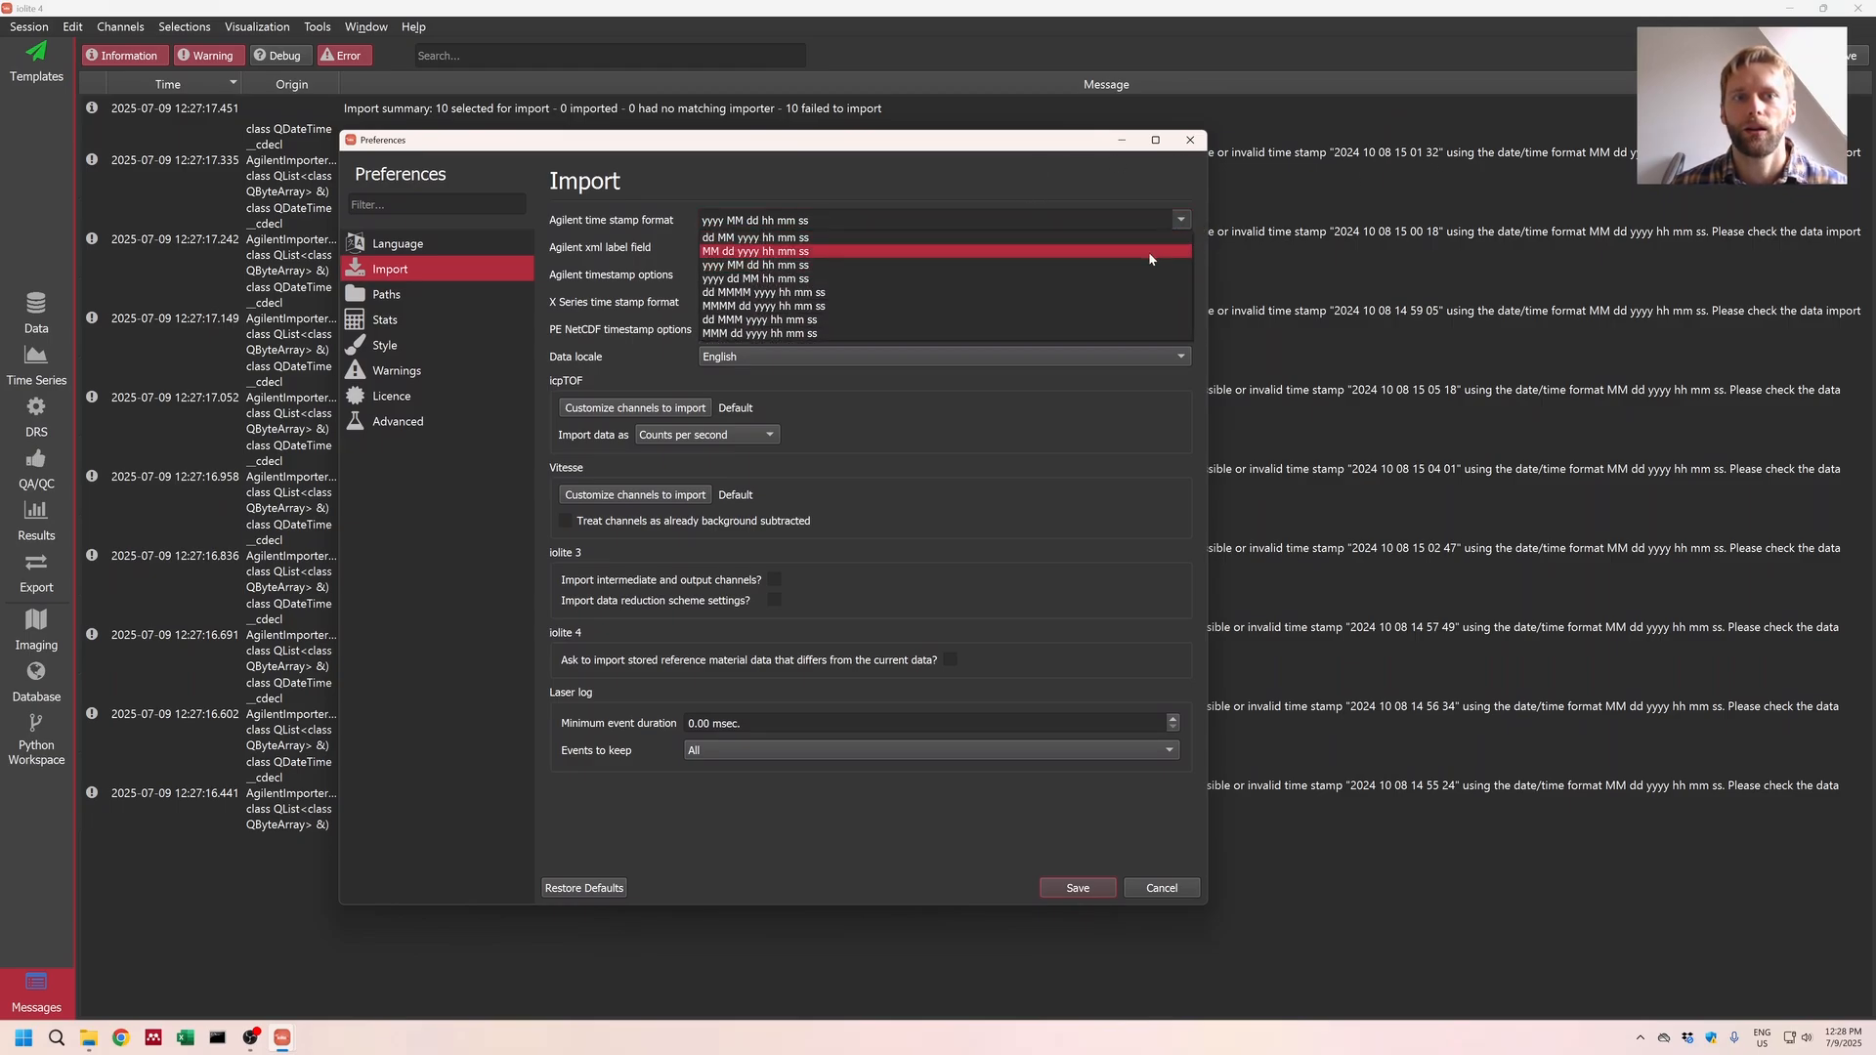
left_click(1147, 251)
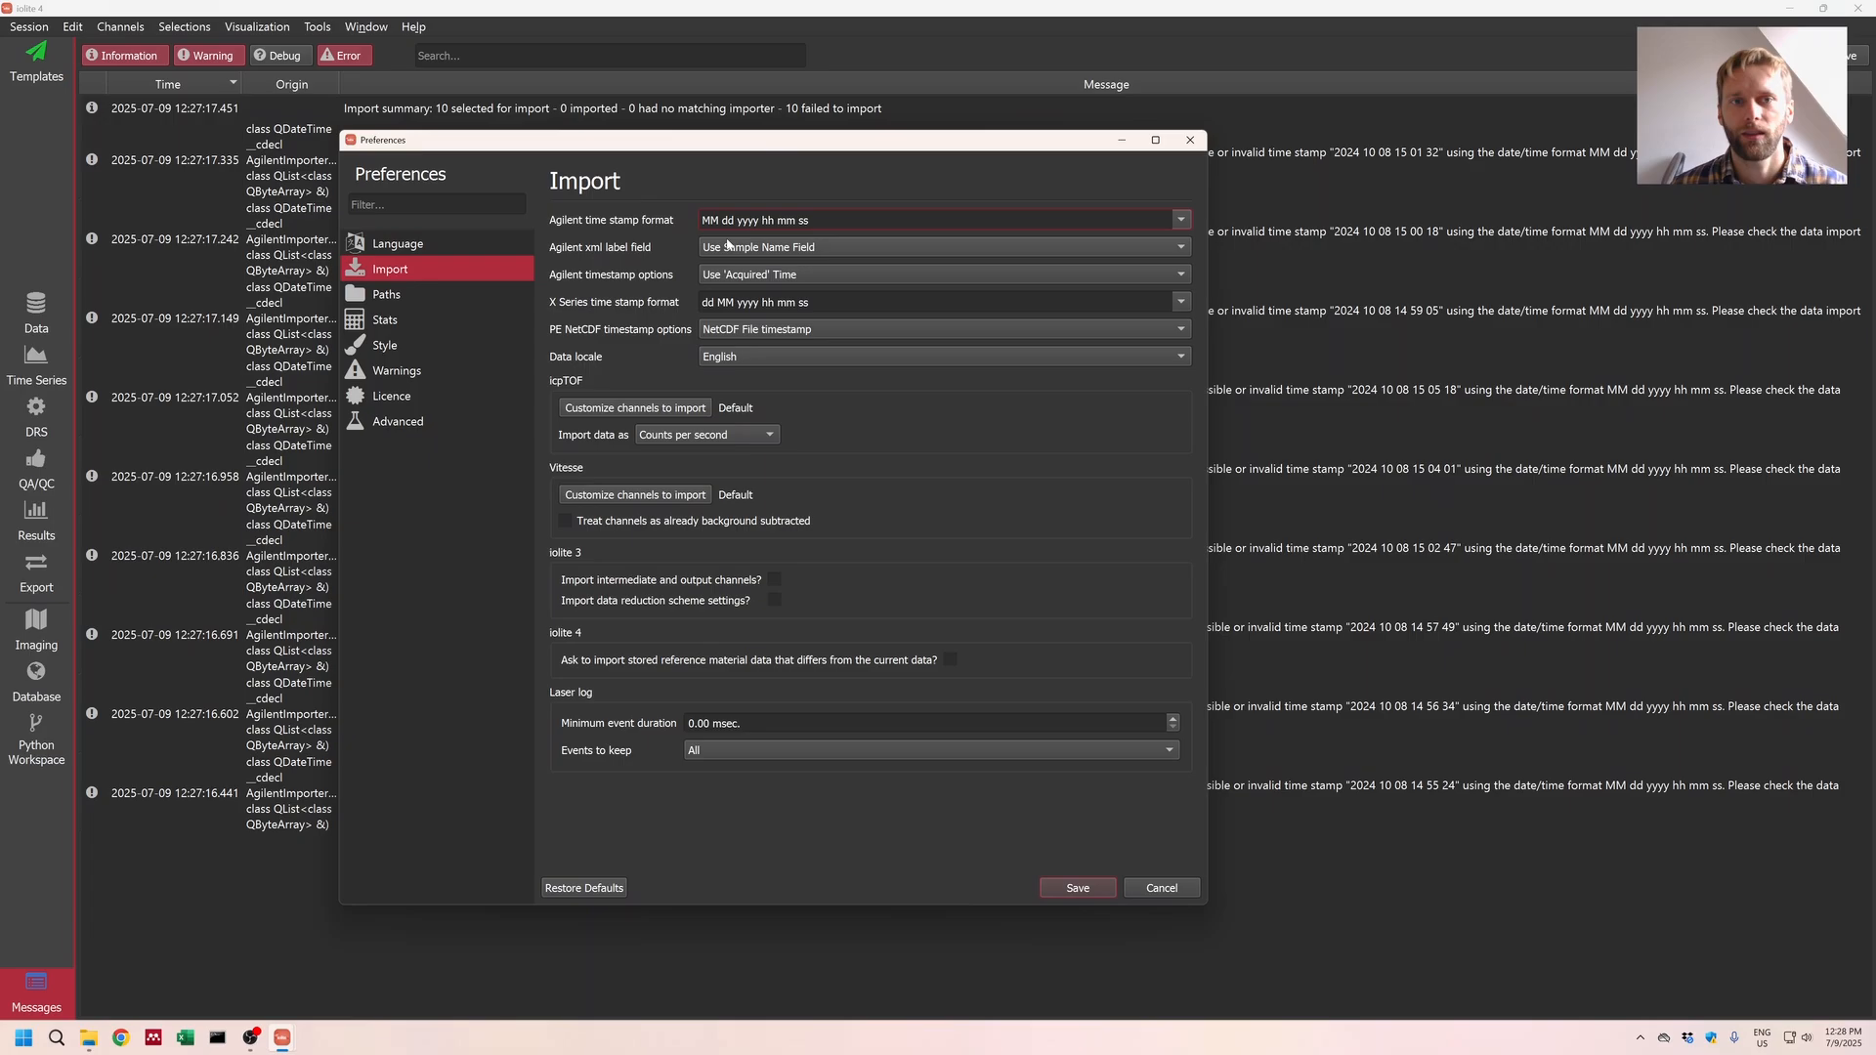
key("BackSpace")
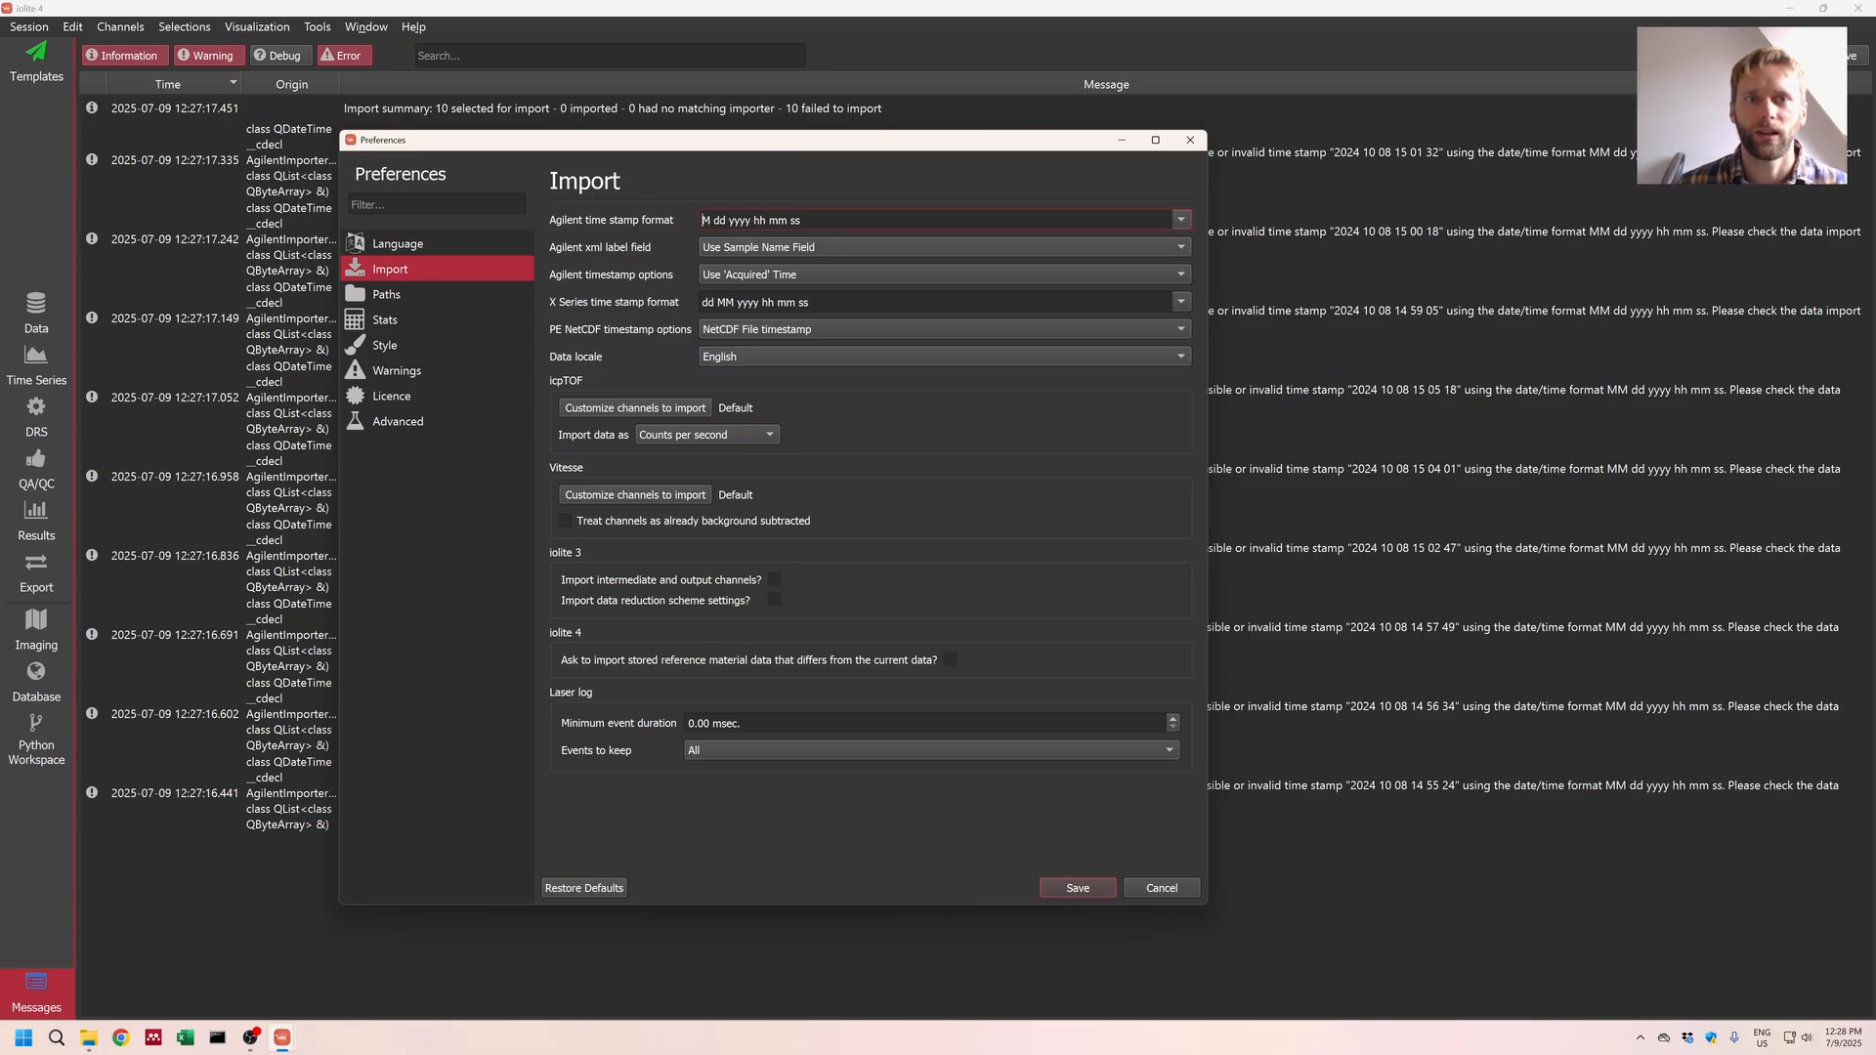
key("BackSpace")
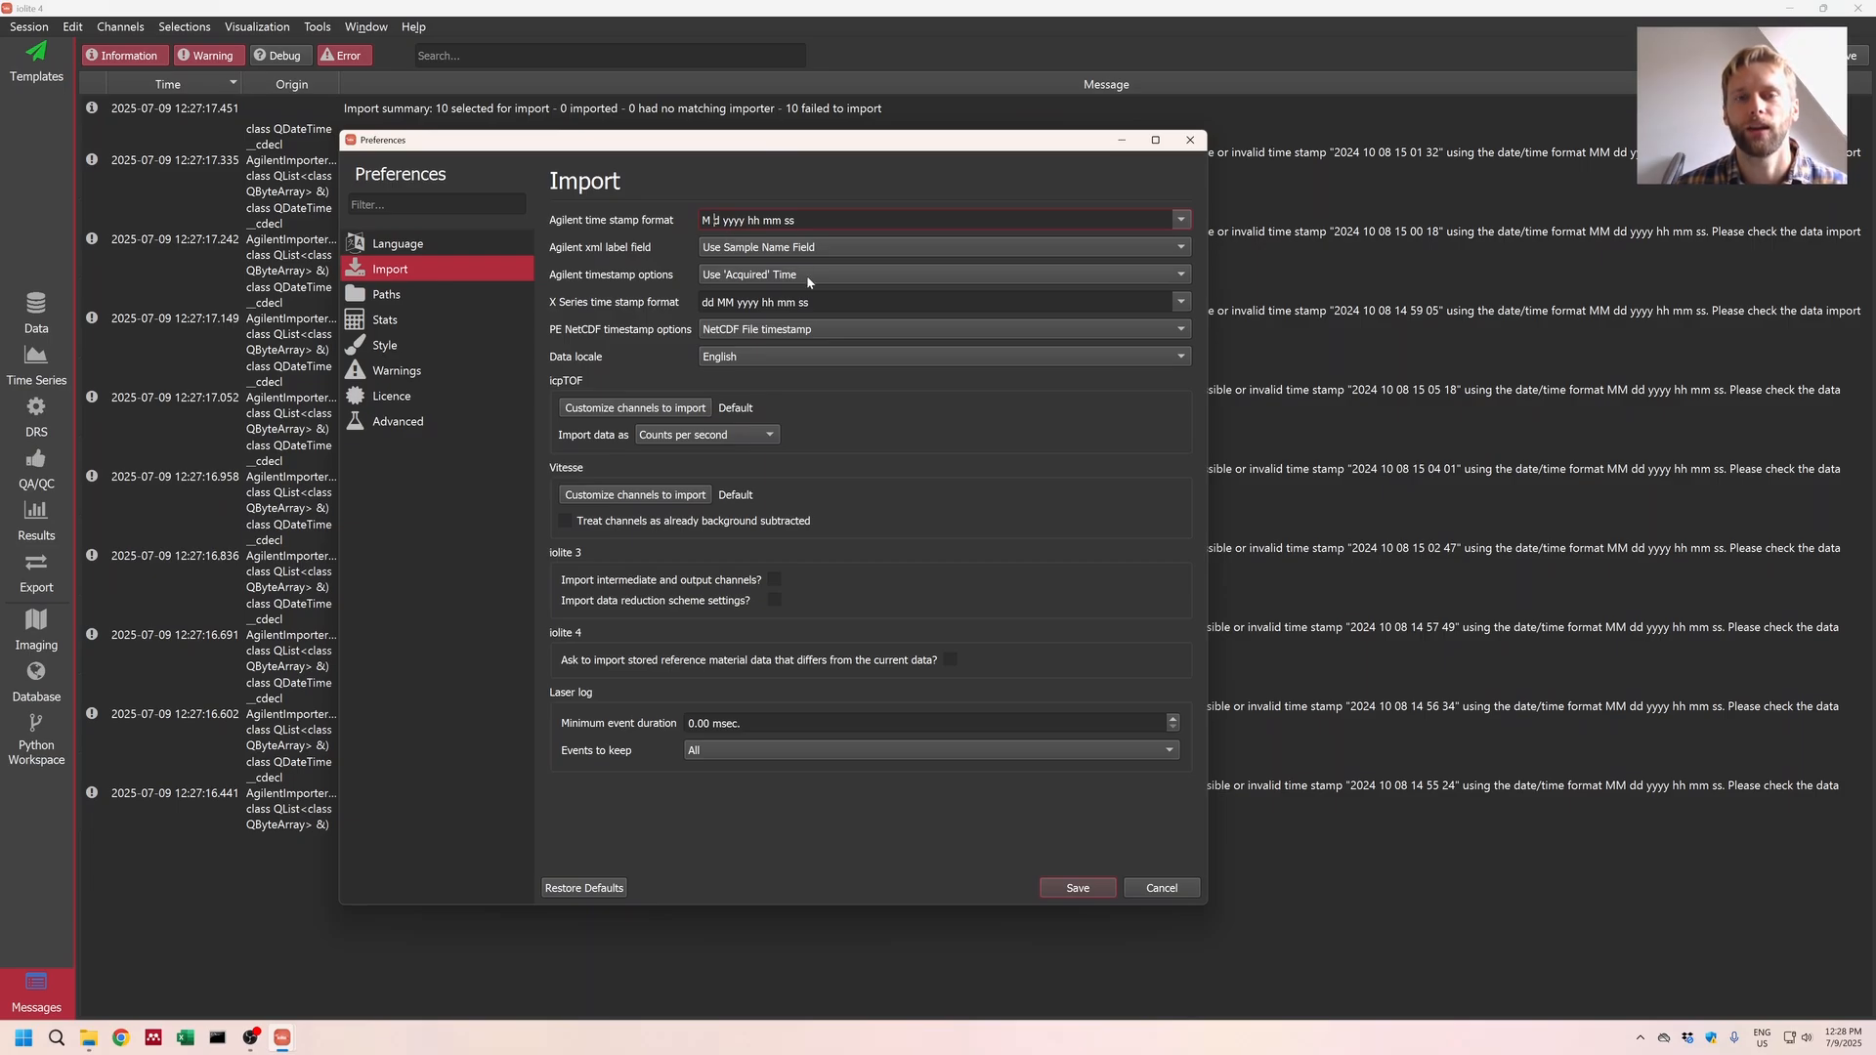
Step: Choose yyyy MM dd hh mm ss as the Agilent time stamp format and save the preferences
left_click(1183, 221)
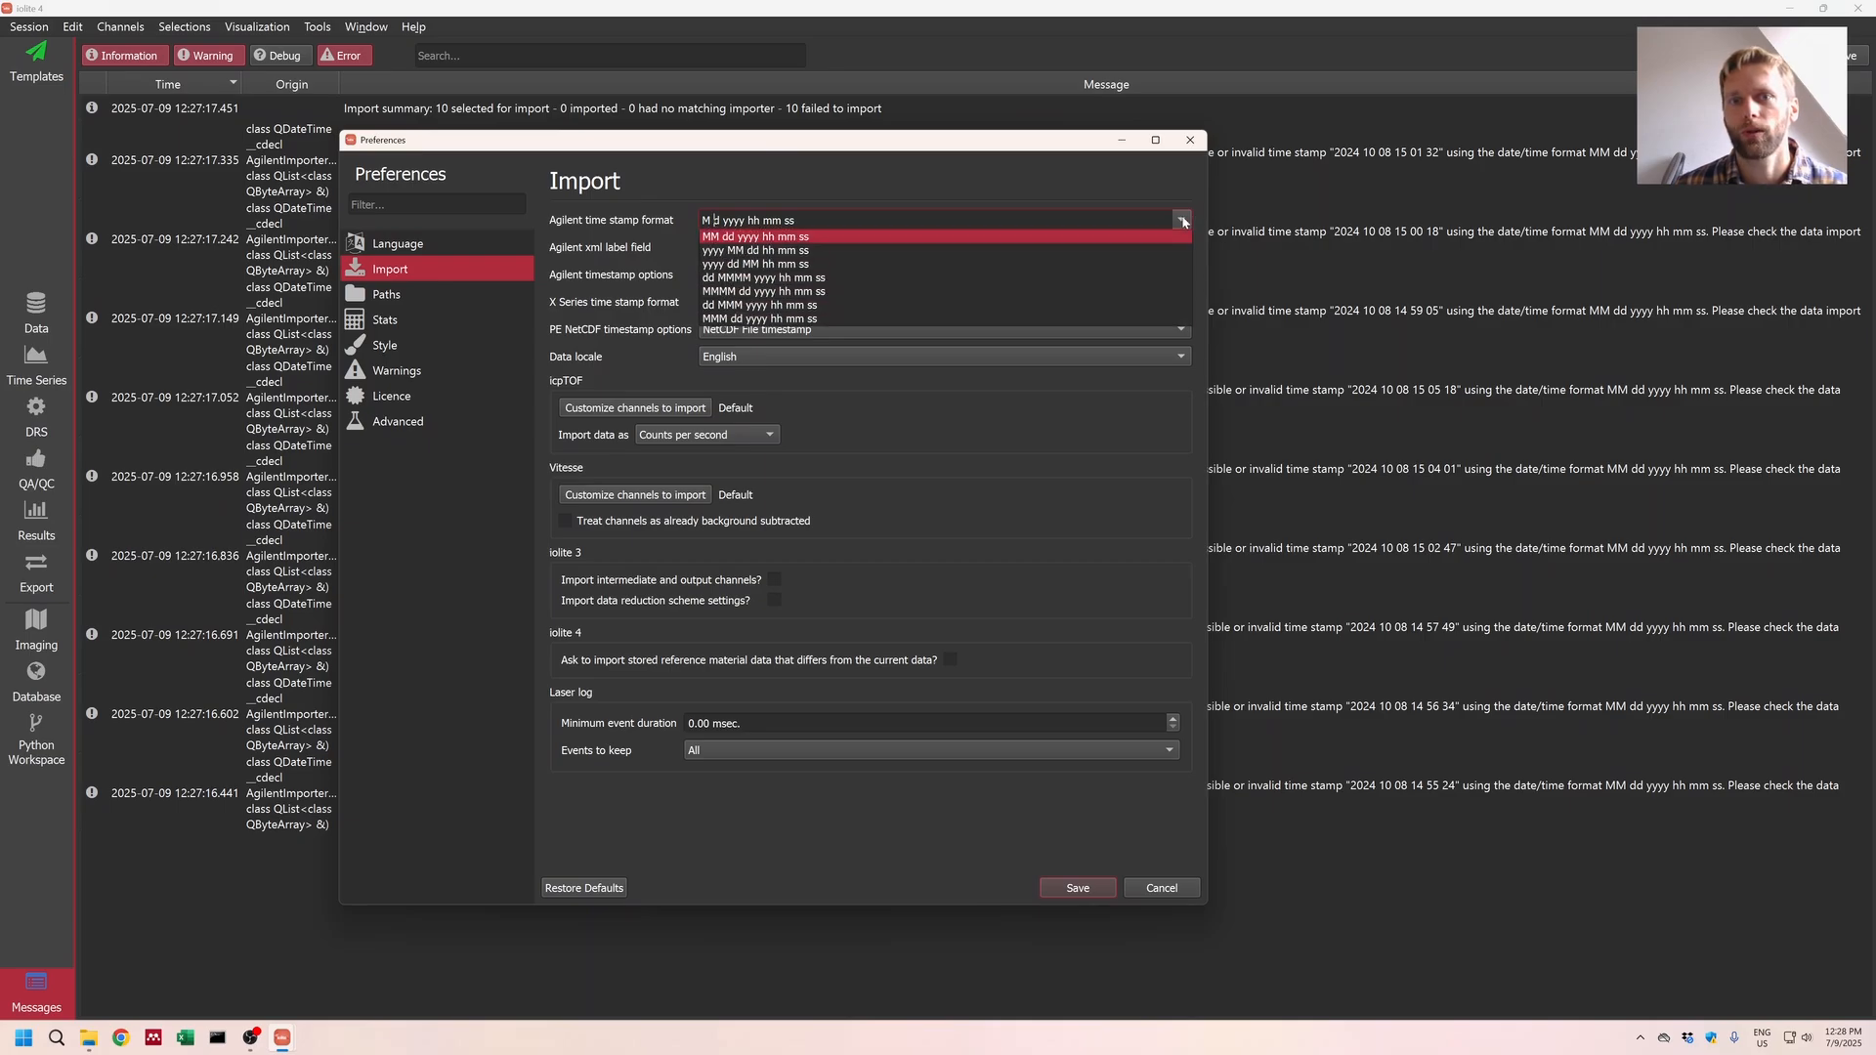
left_click(1112, 266)
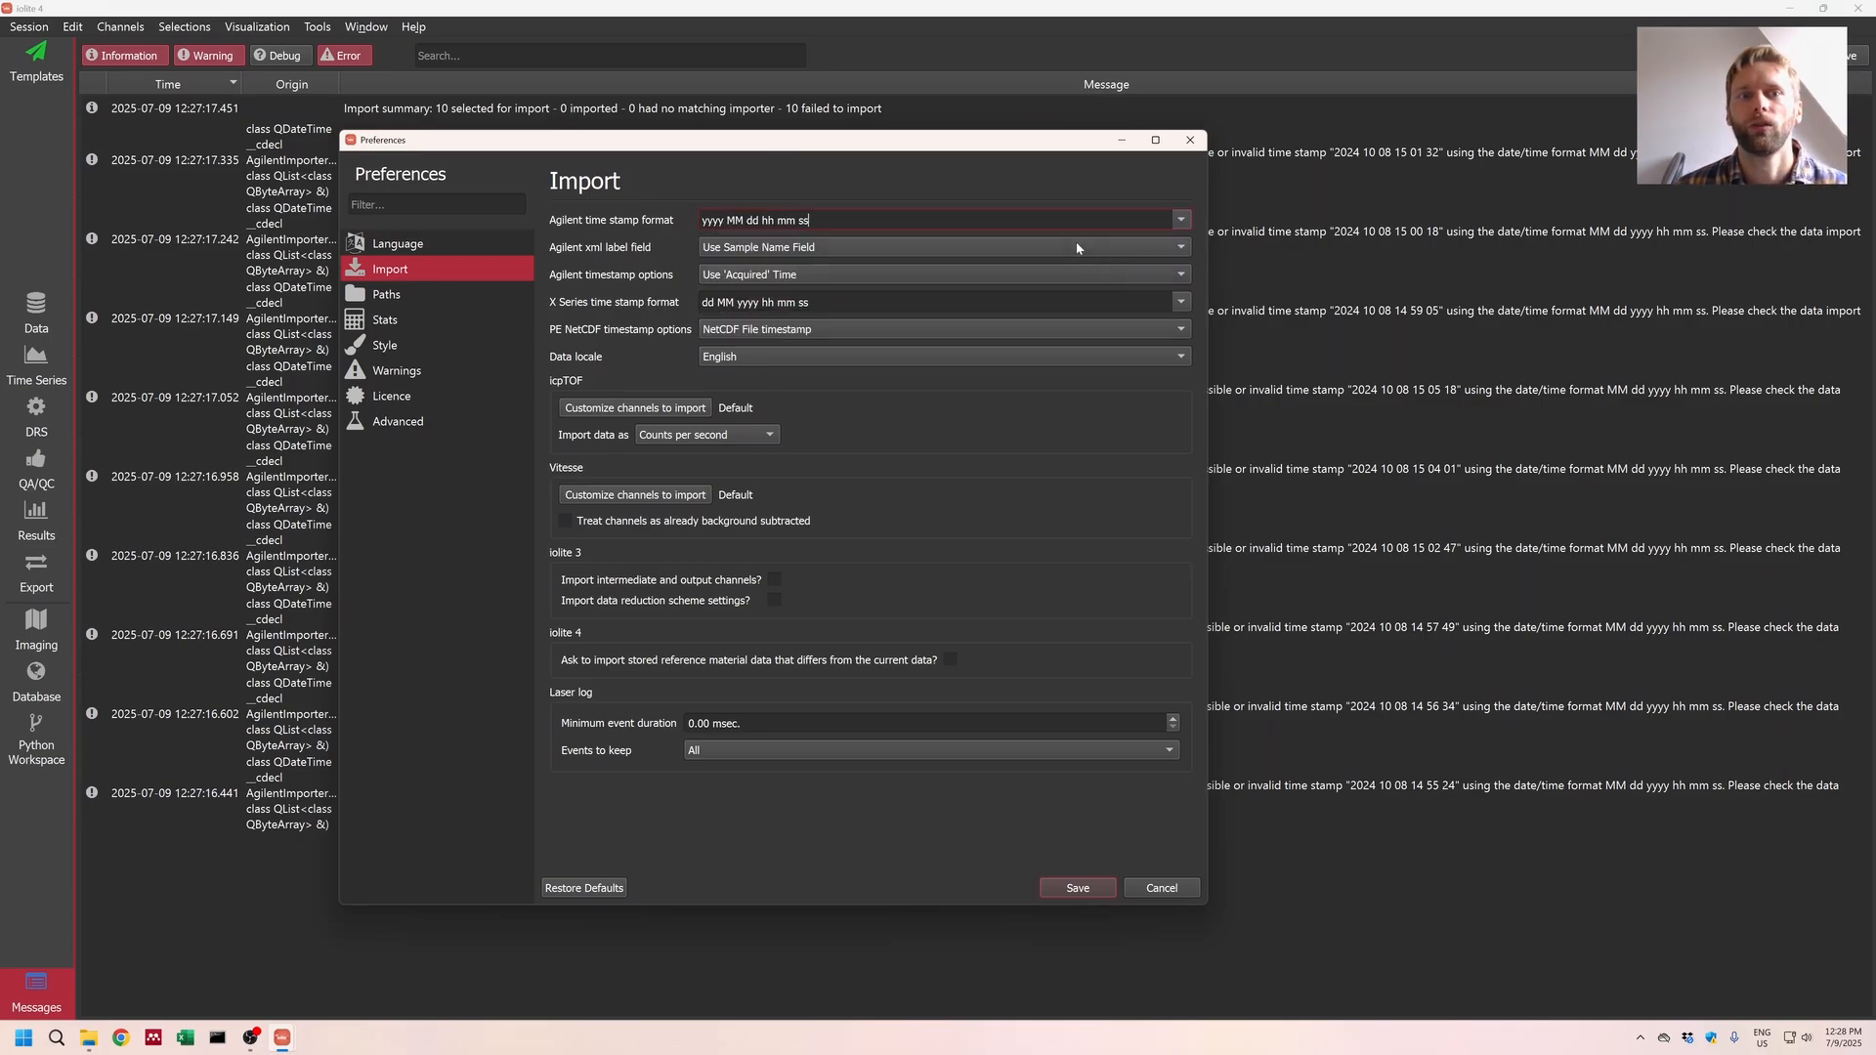
left_click(1085, 889)
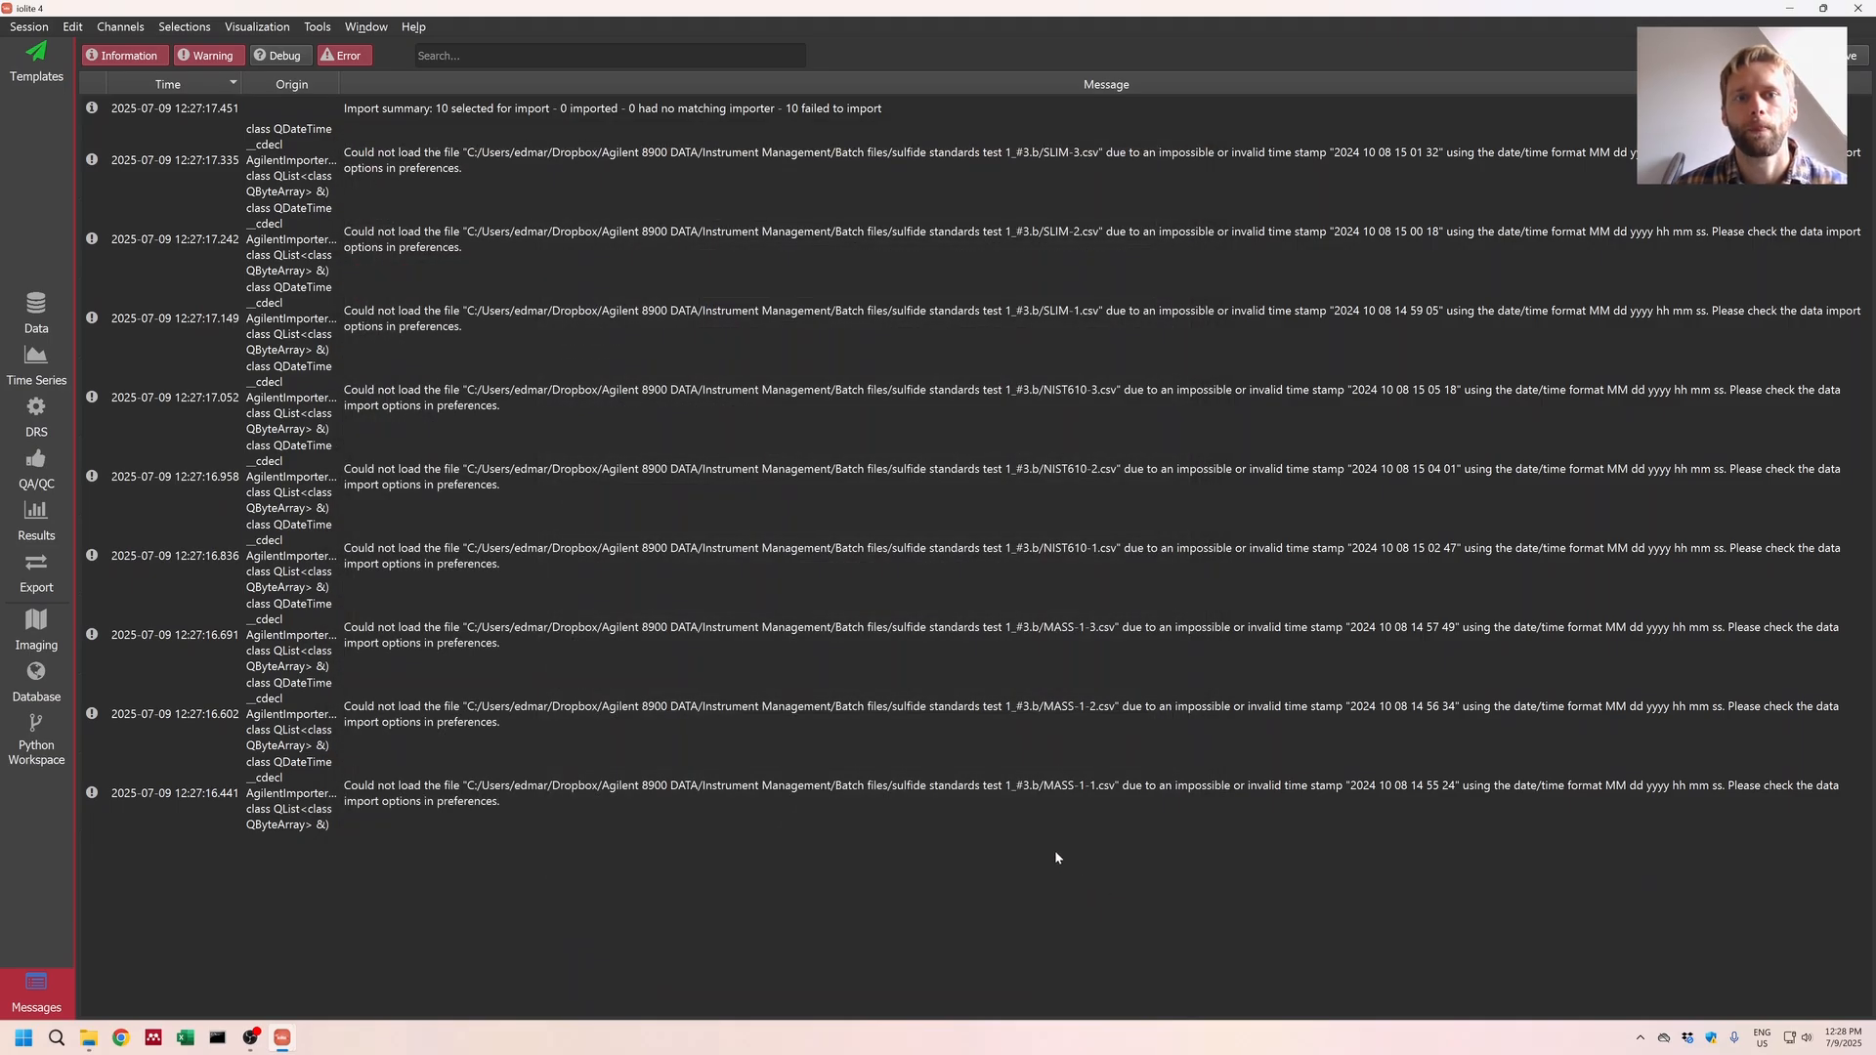
Step: Import the sulfide standards data folder again and choose to configure the channel dwell times
left_click(36, 312)
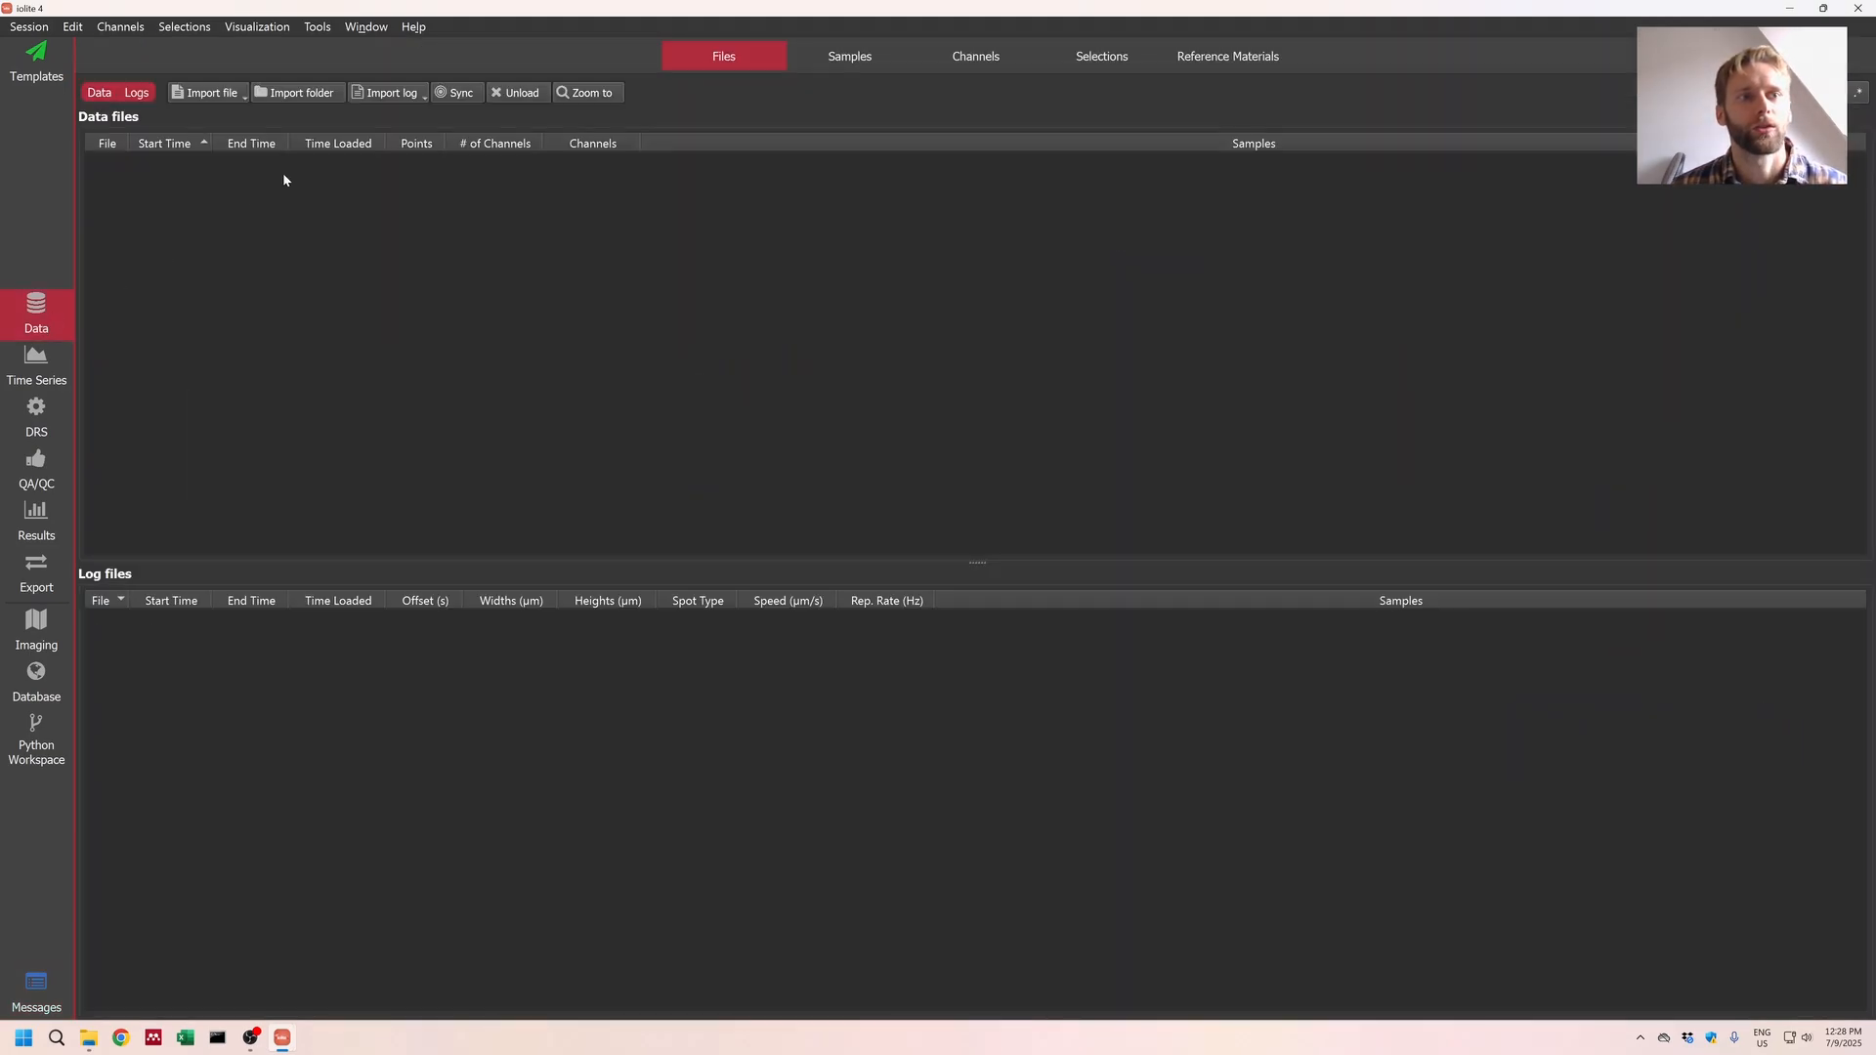
left_click(299, 97)
left_click(748, 517)
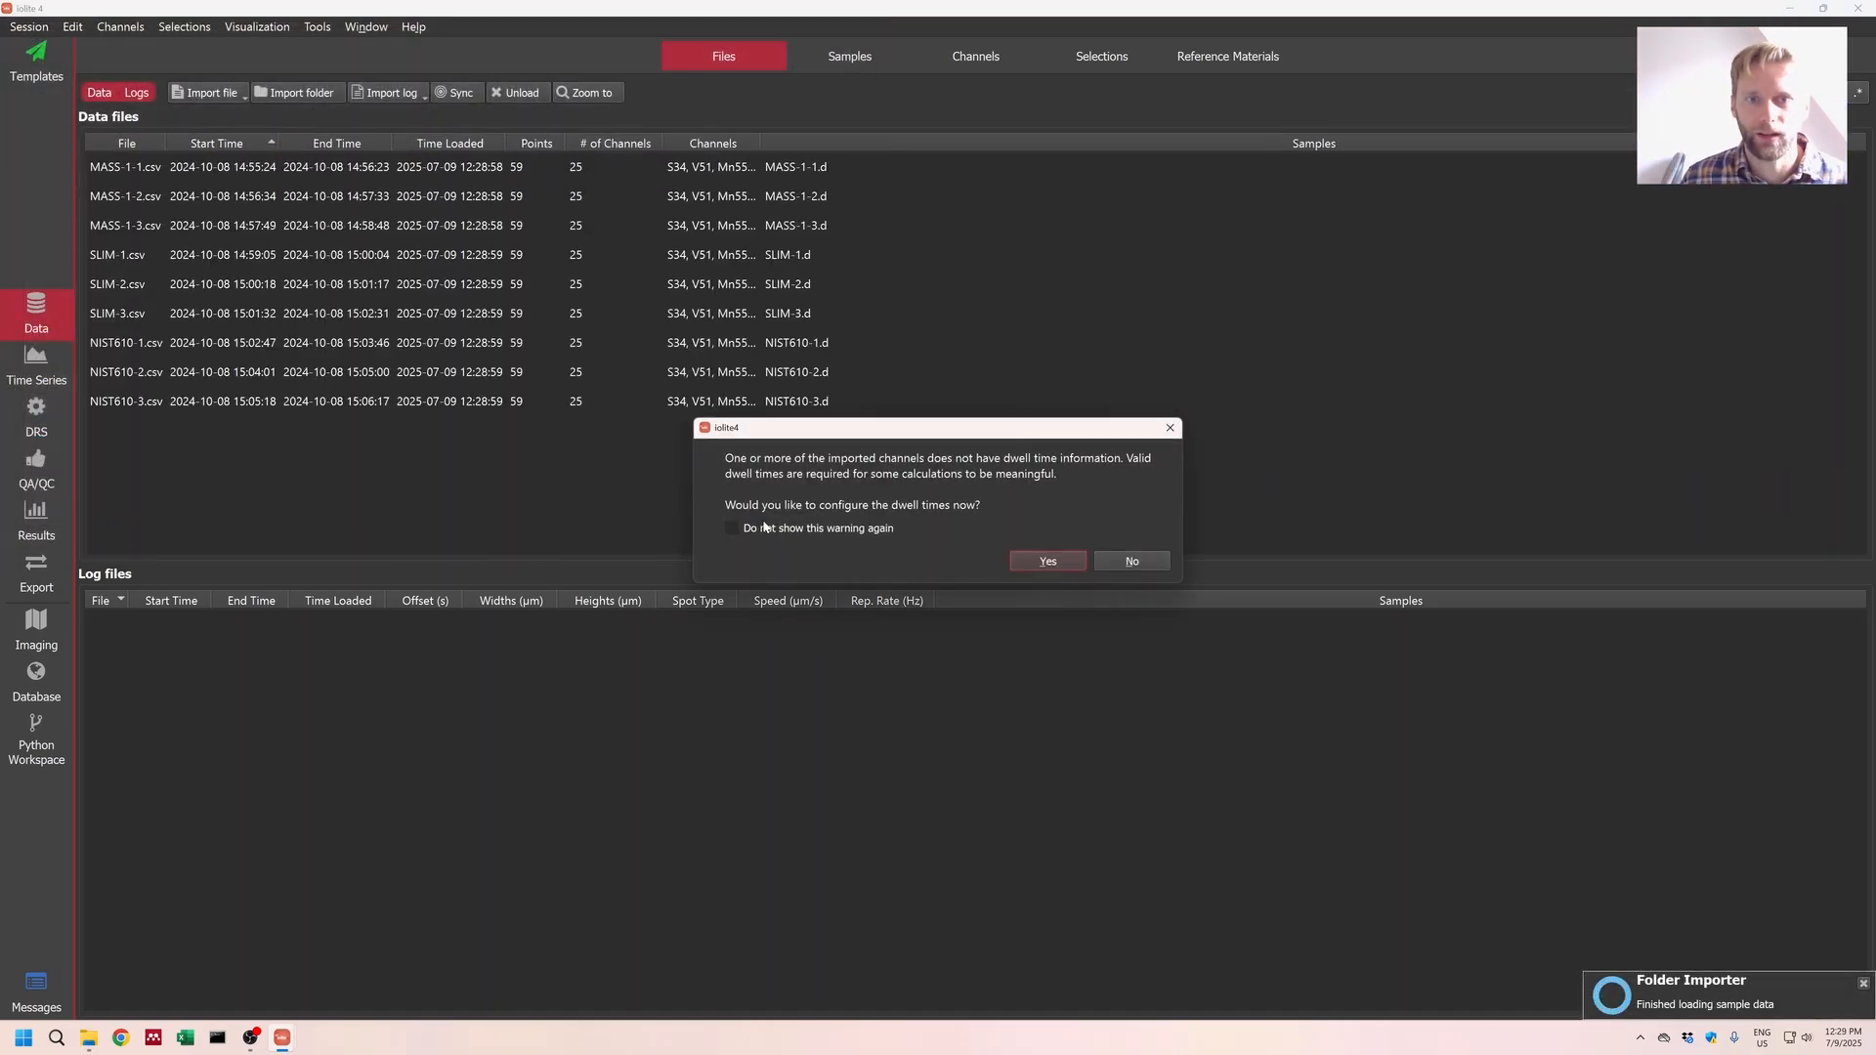
left_click(1047, 561)
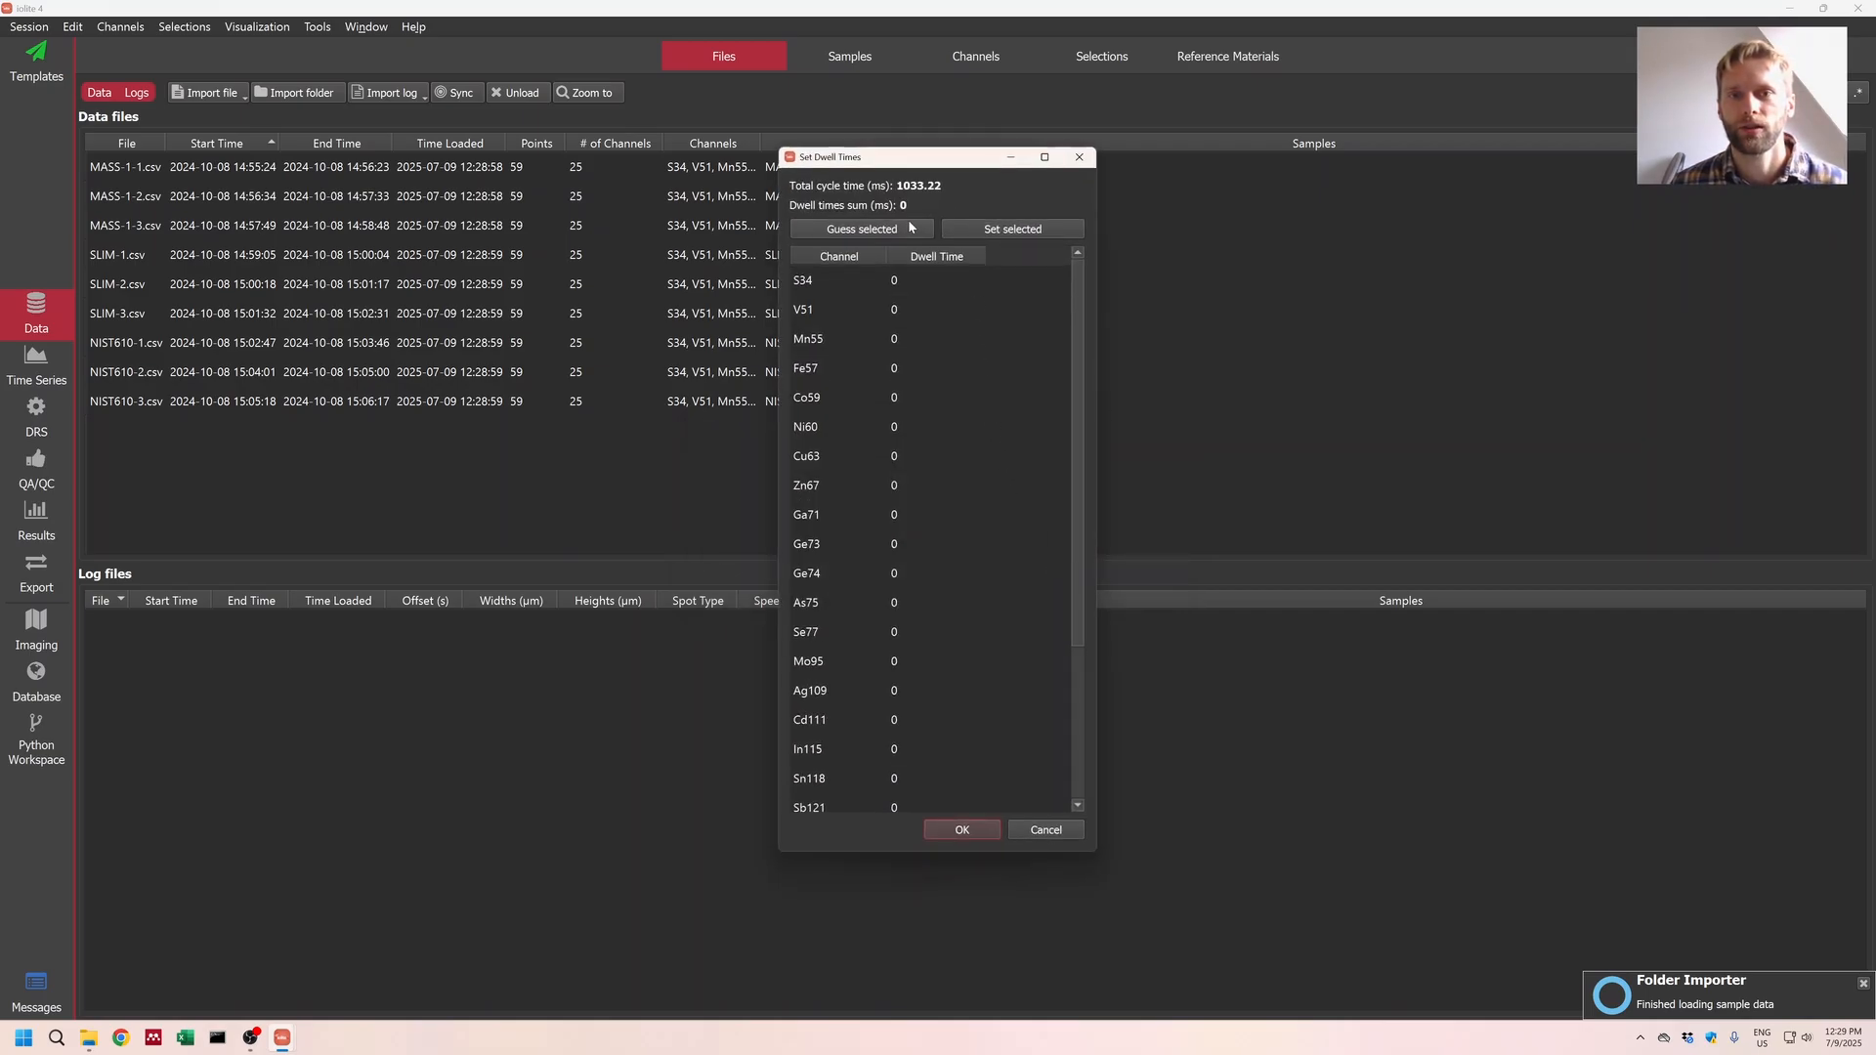
Step: Try to apply a dwell time of 40 ms without selecting any channels
left_click(1025, 219)
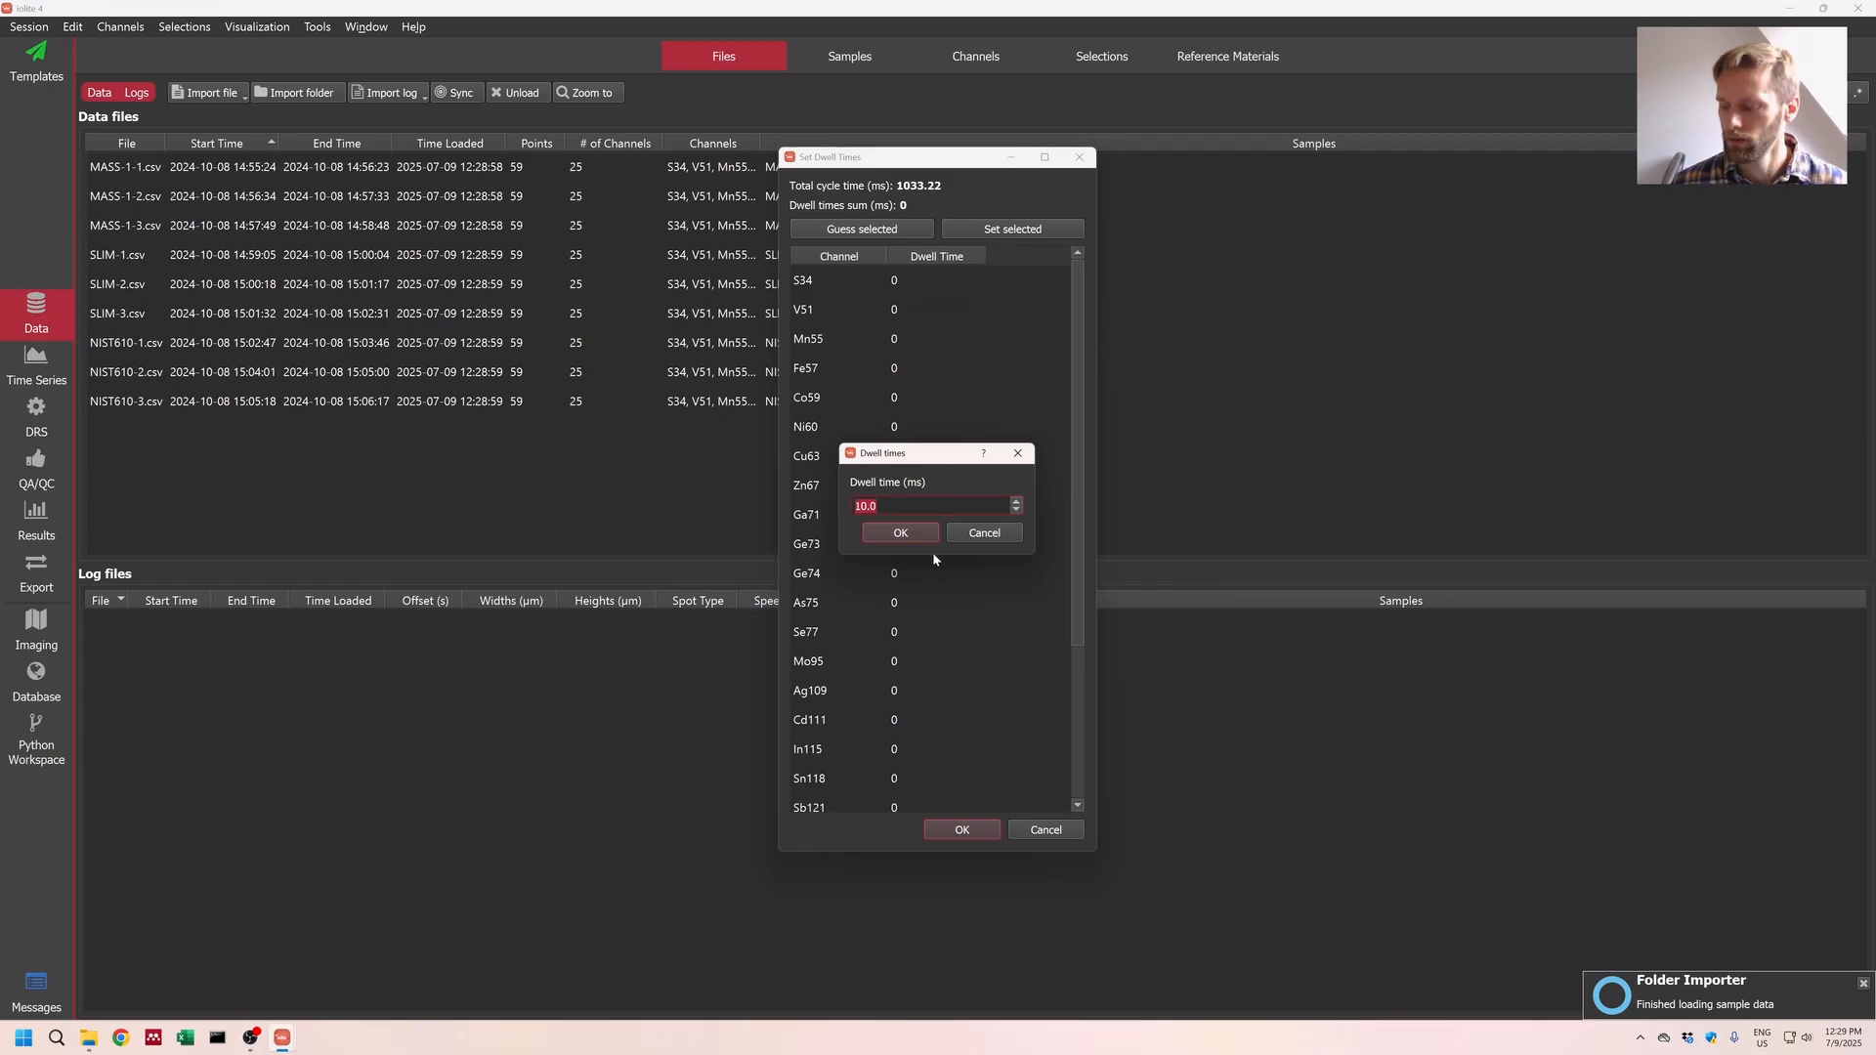
key("BackSpace")
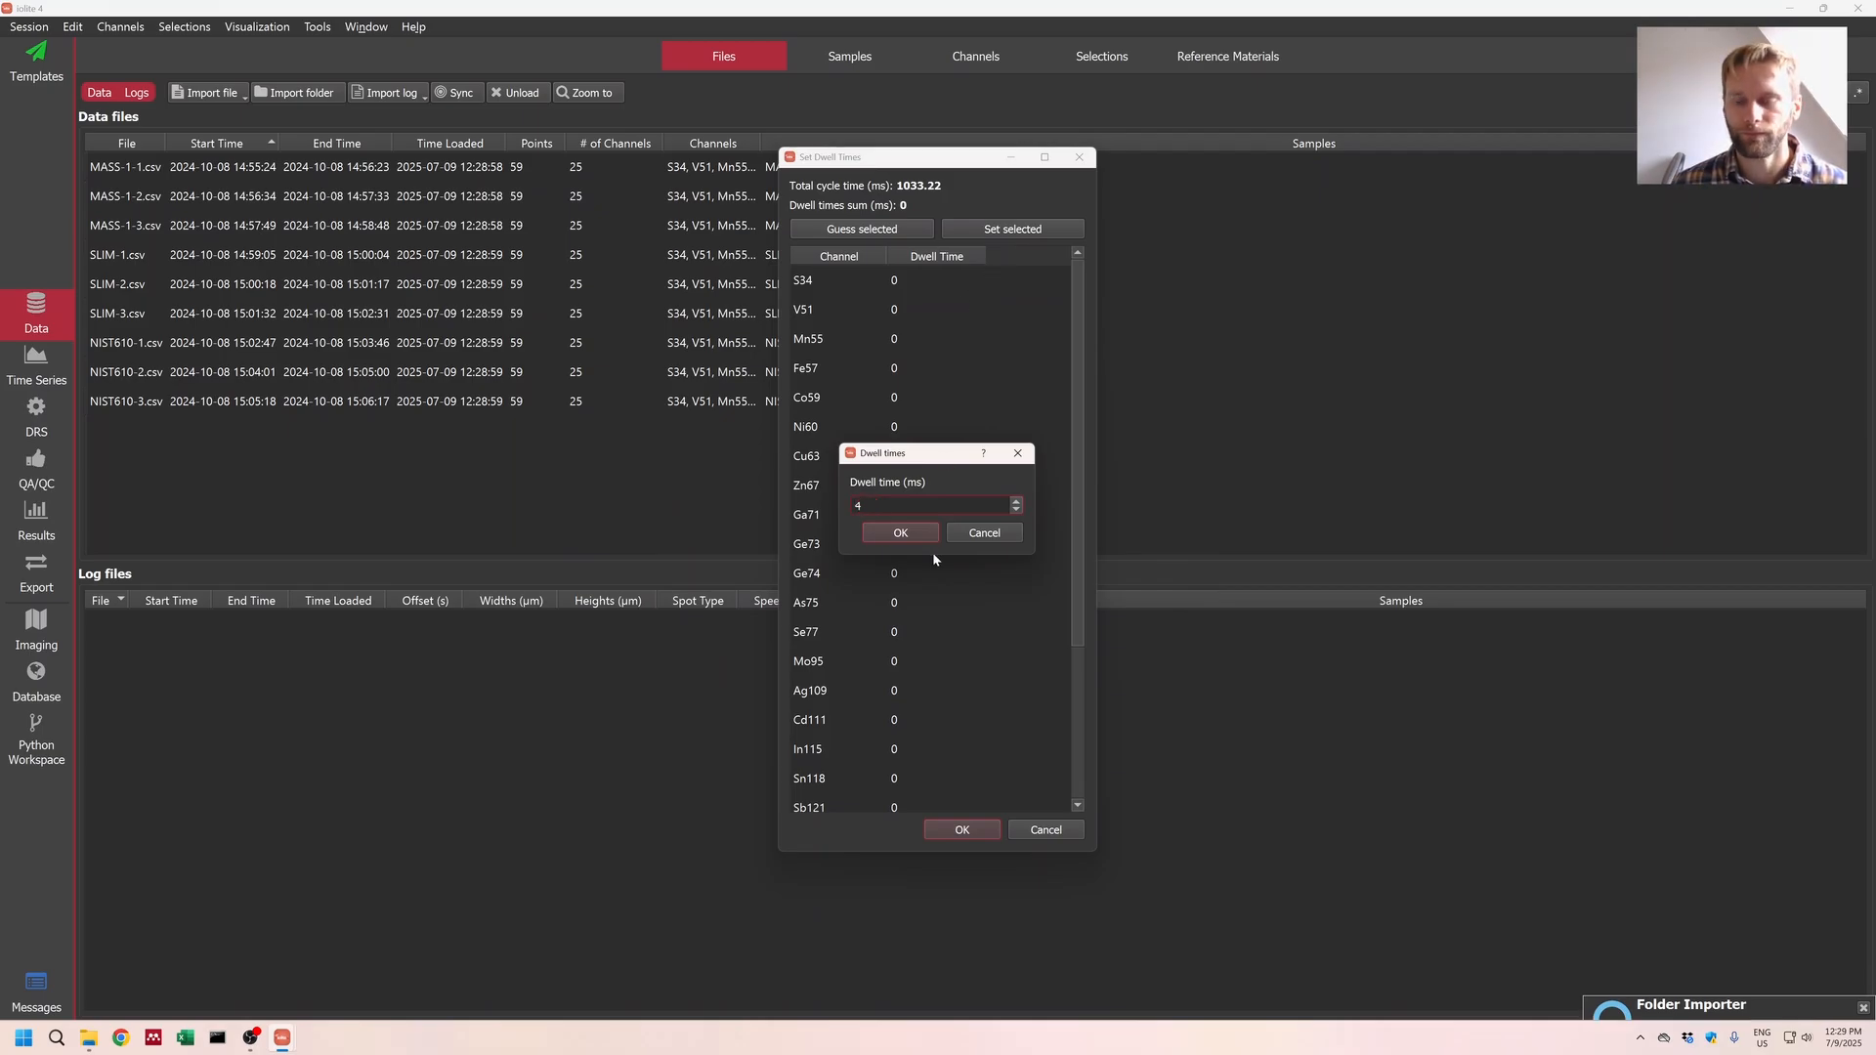
type("4")
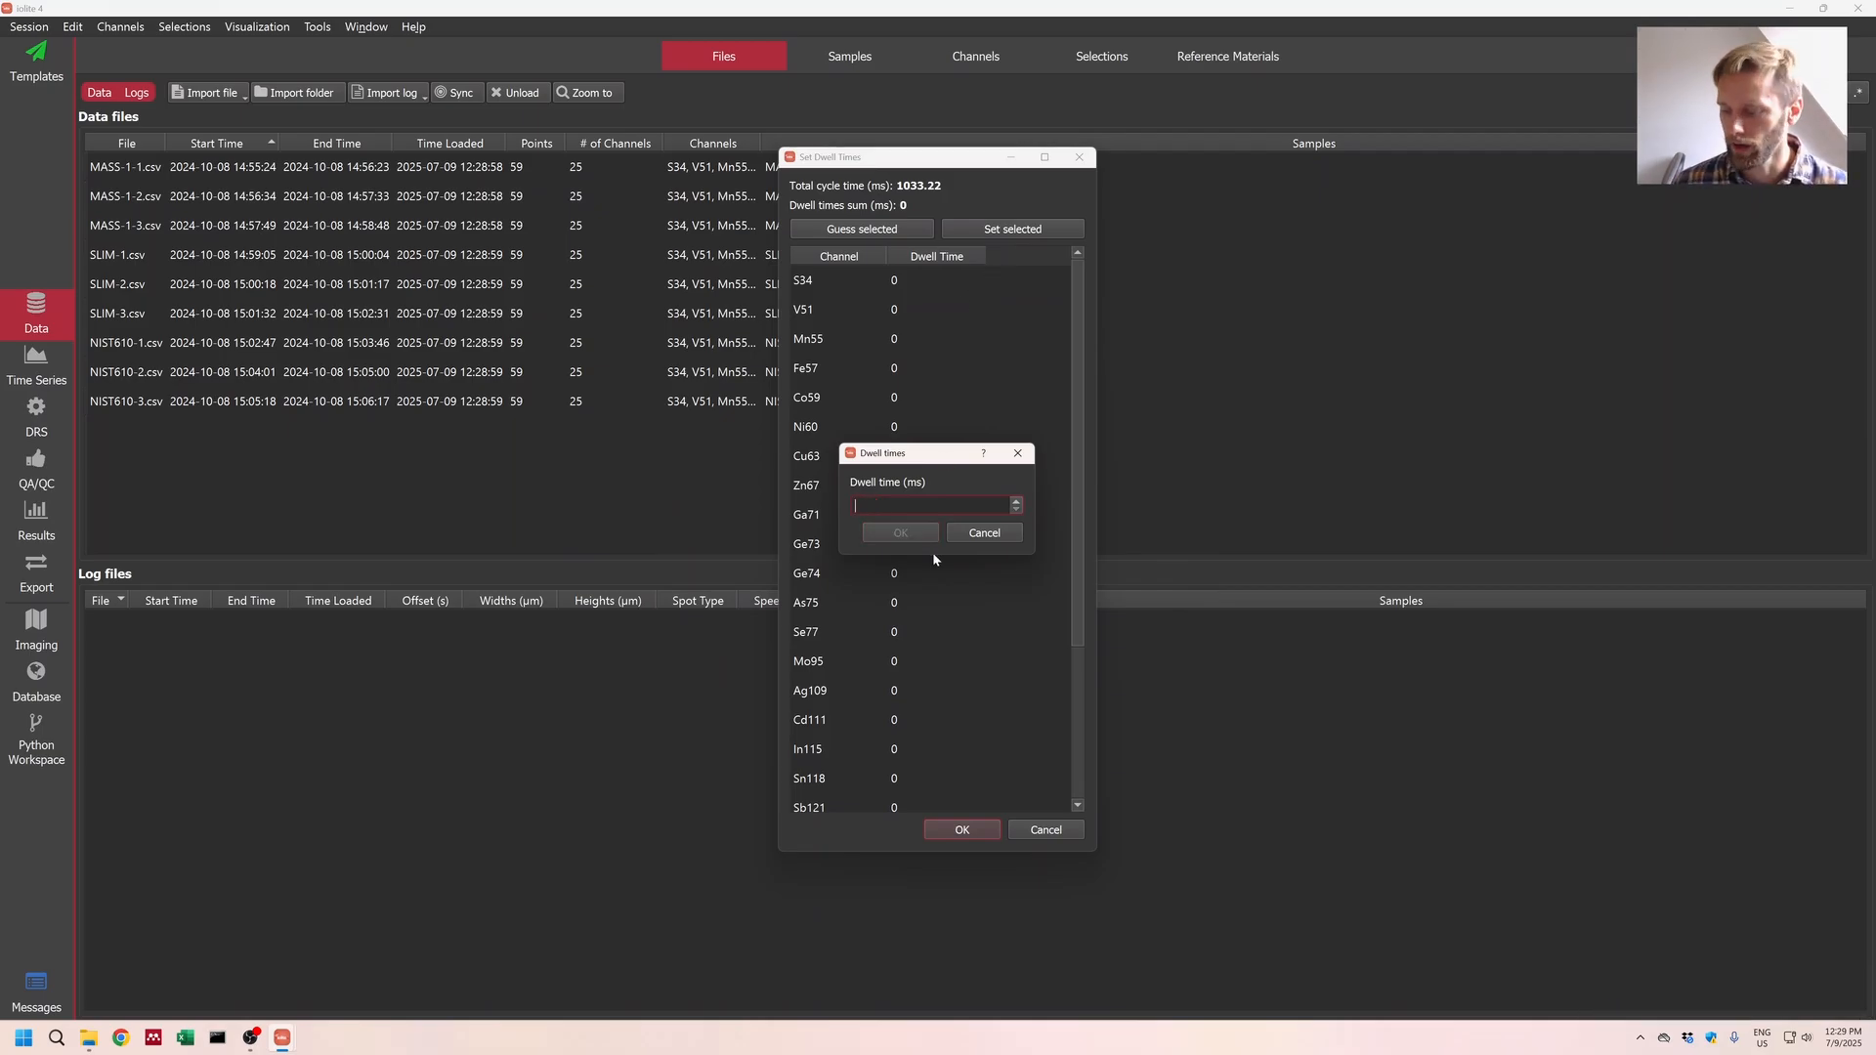
left_click(922, 536)
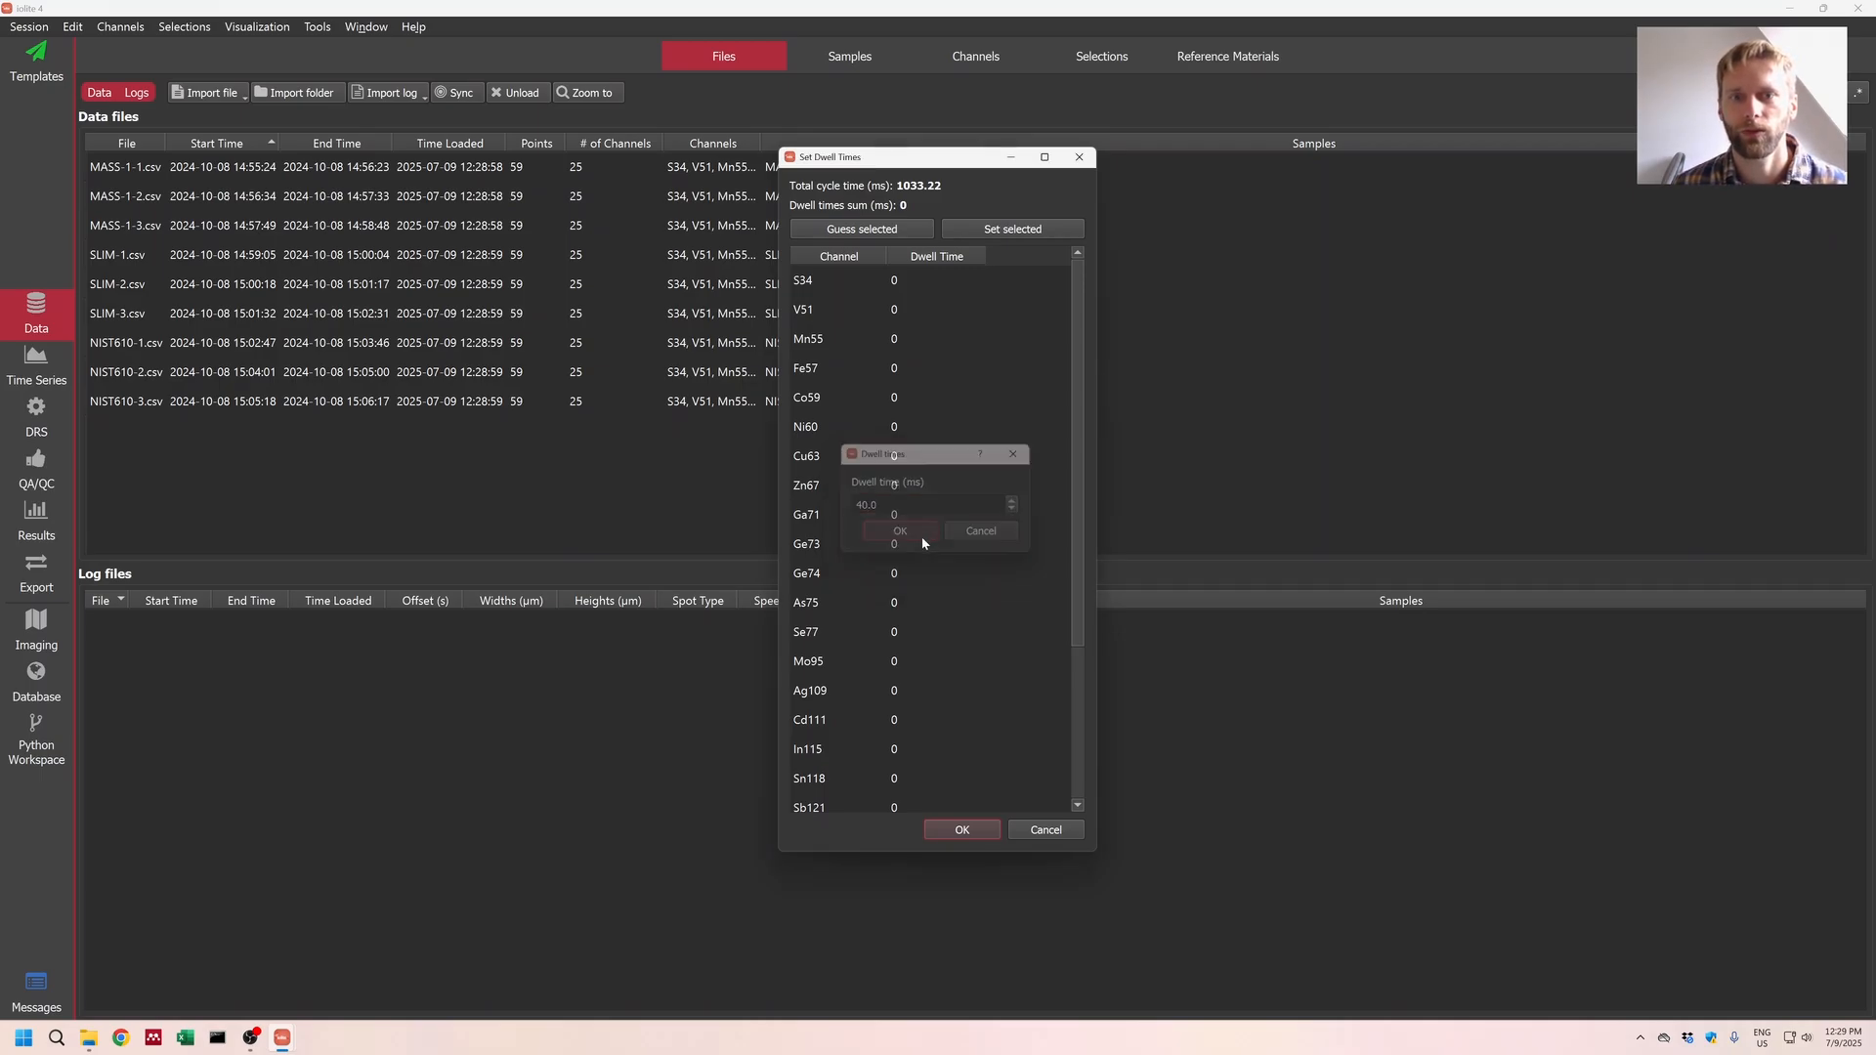
Step: Set the dwell time of all channels to 40 ms and accept the dwell times
left_click(830, 306)
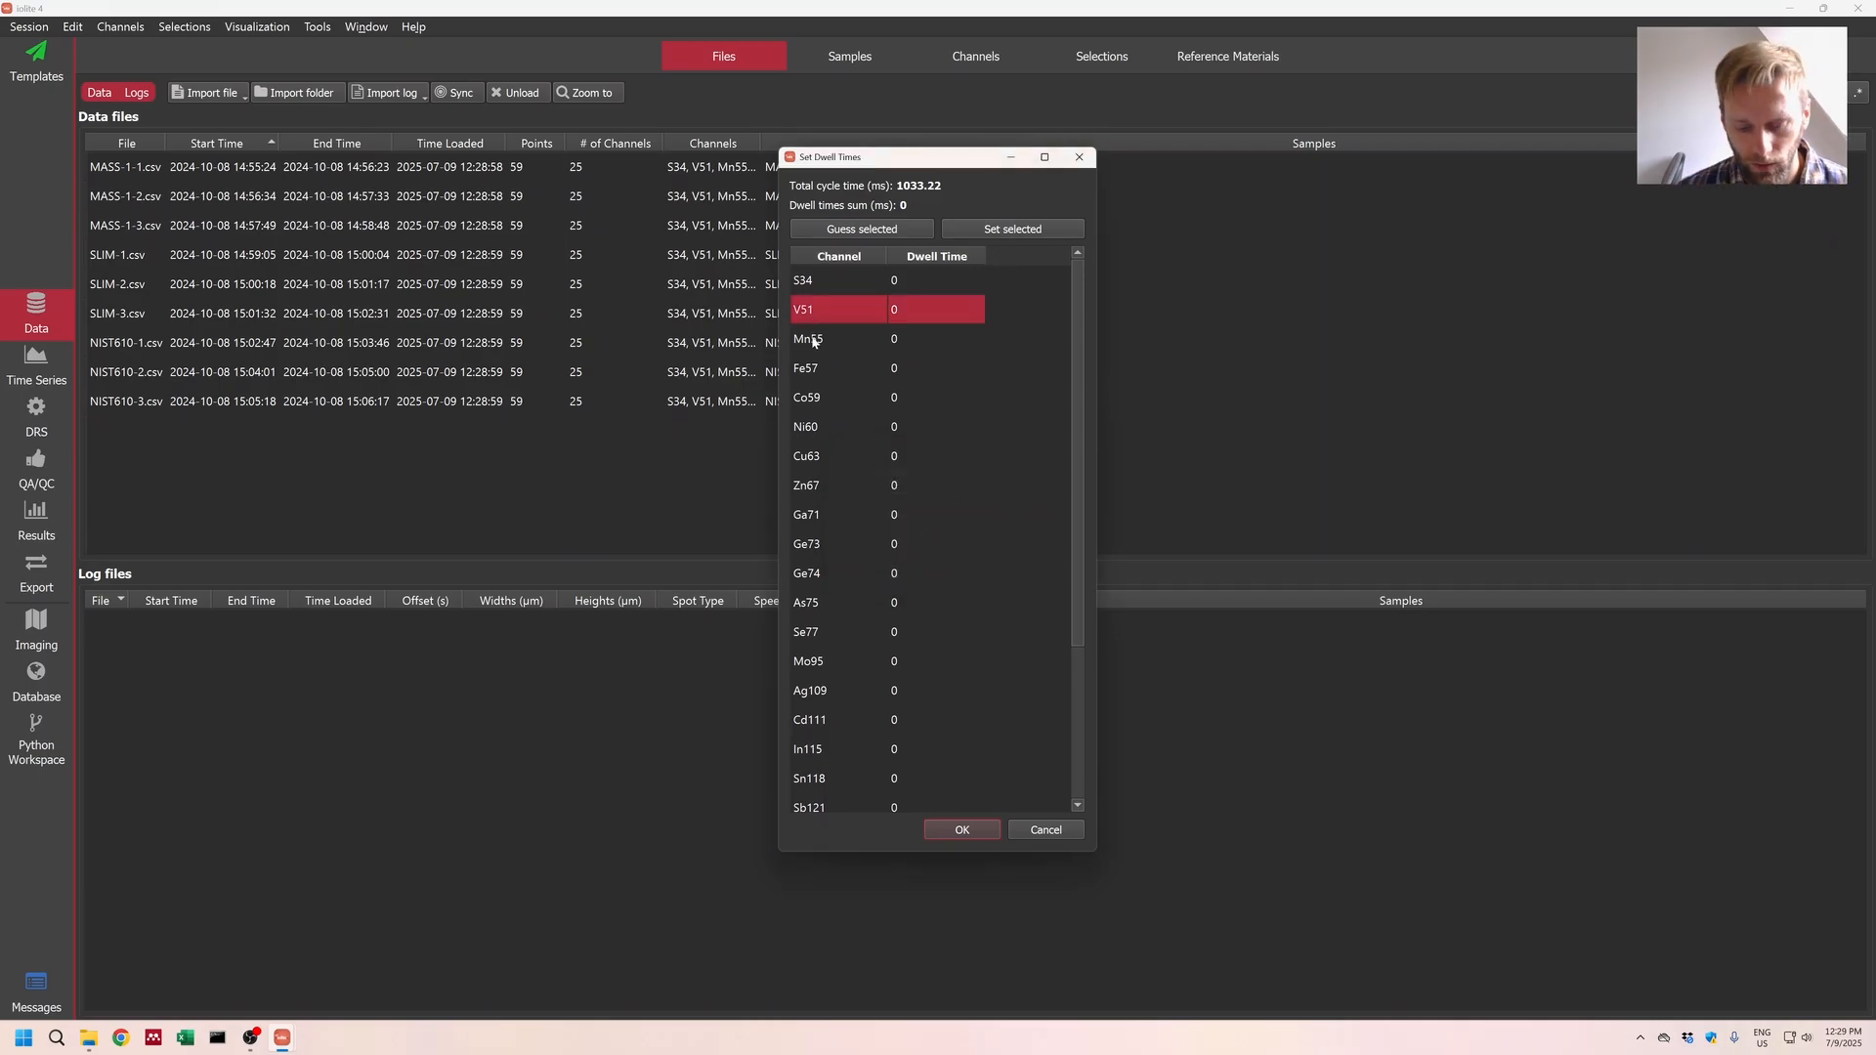
key("ctrl+a")
left_click(1014, 228)
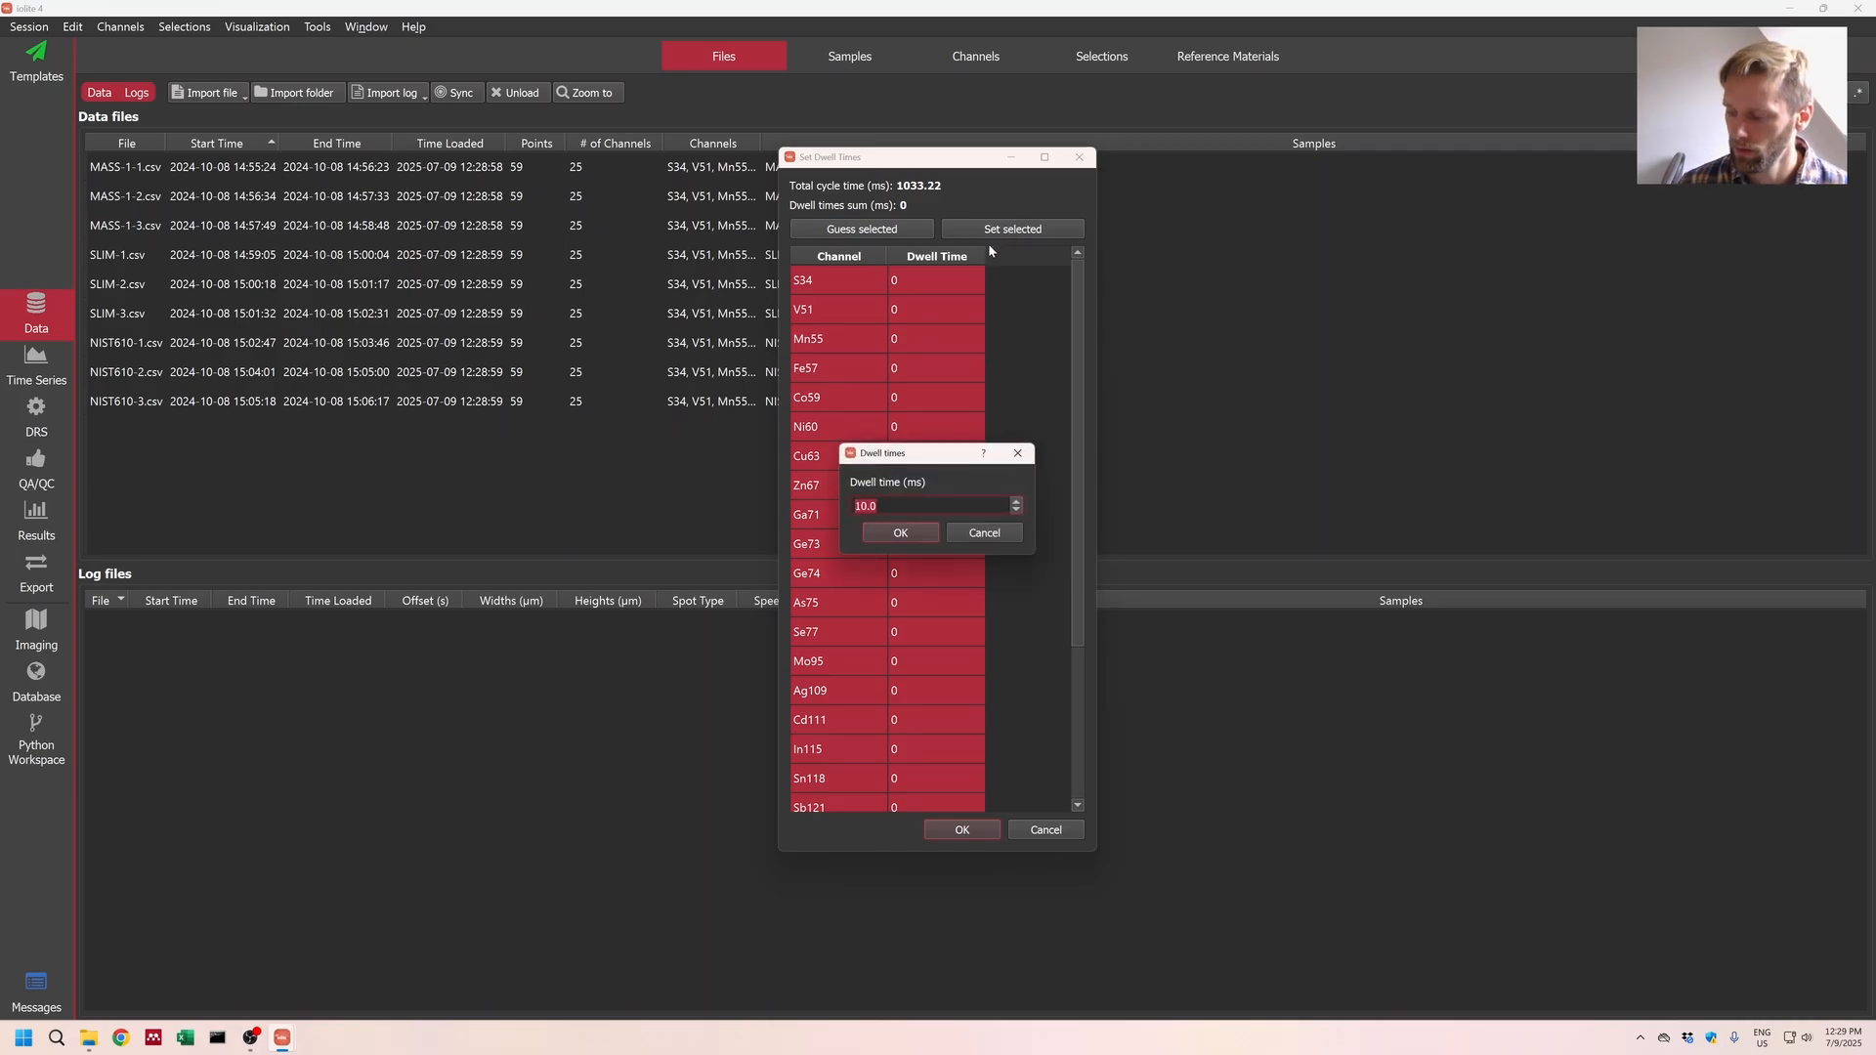
type("40")
left_click(901, 534)
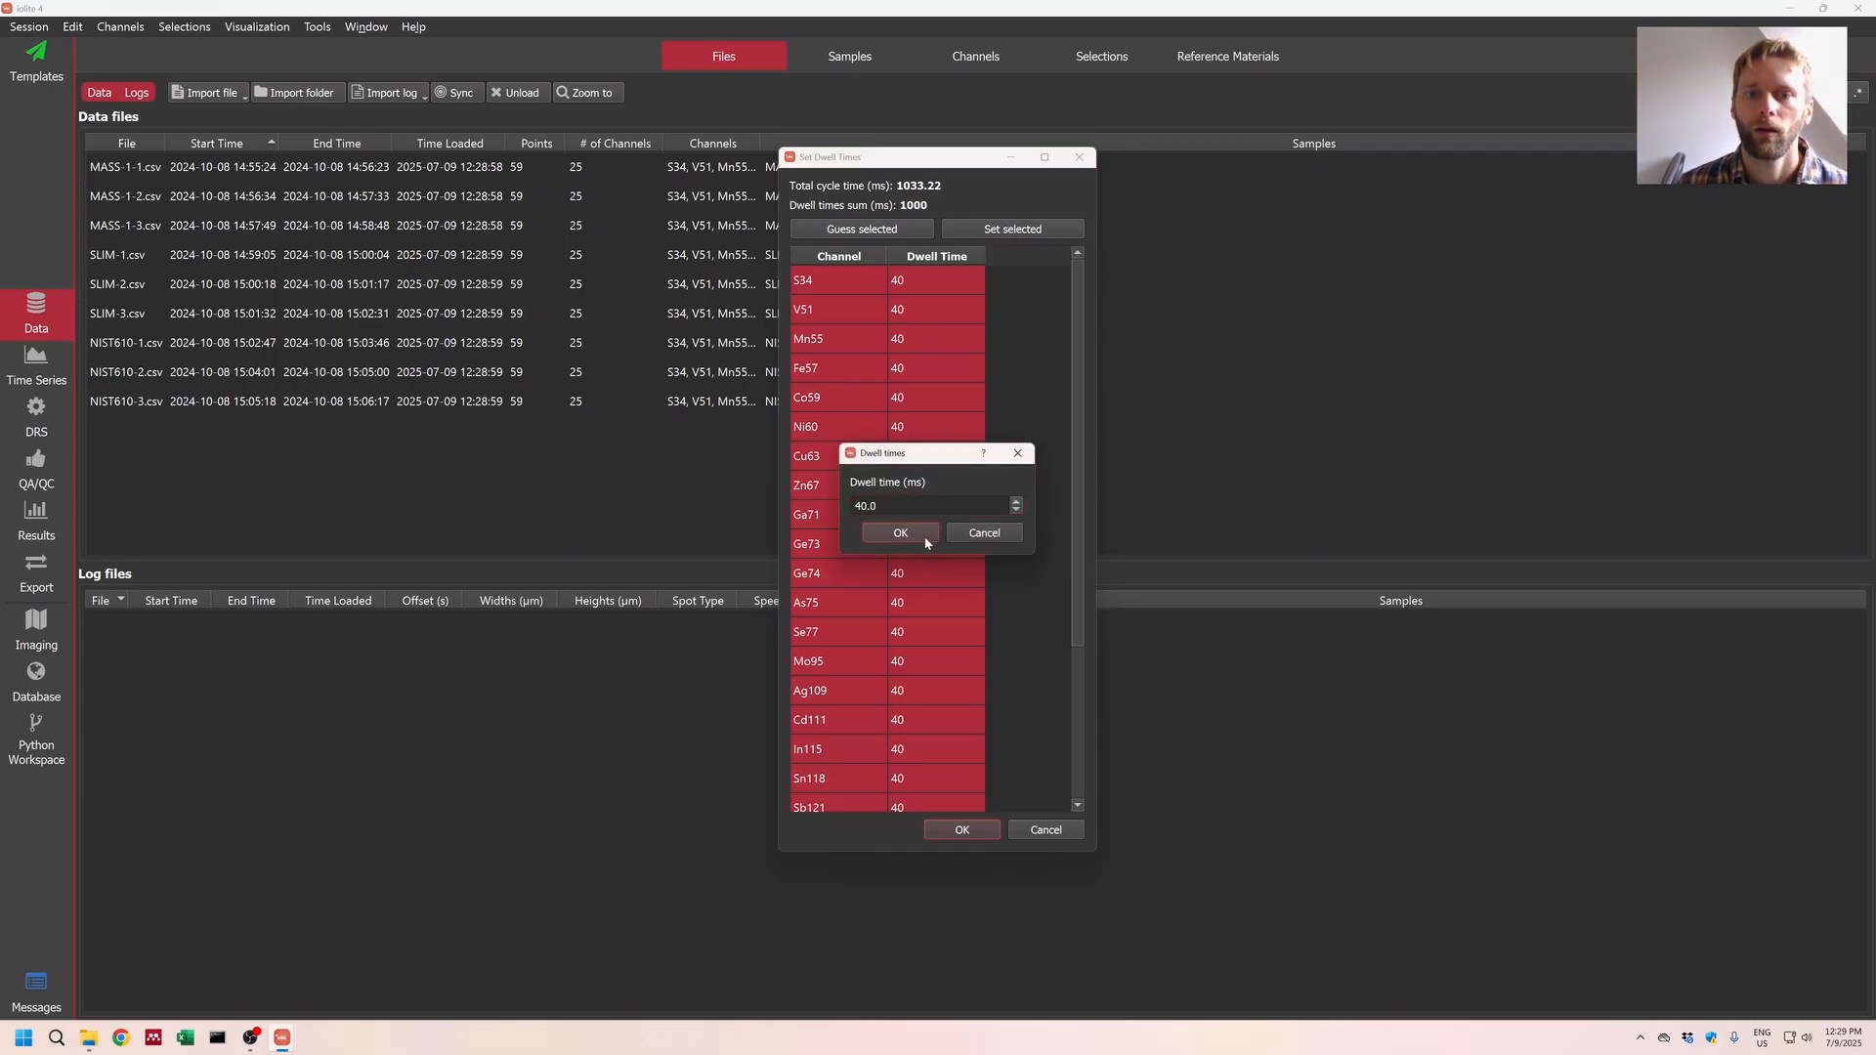
left_click(962, 830)
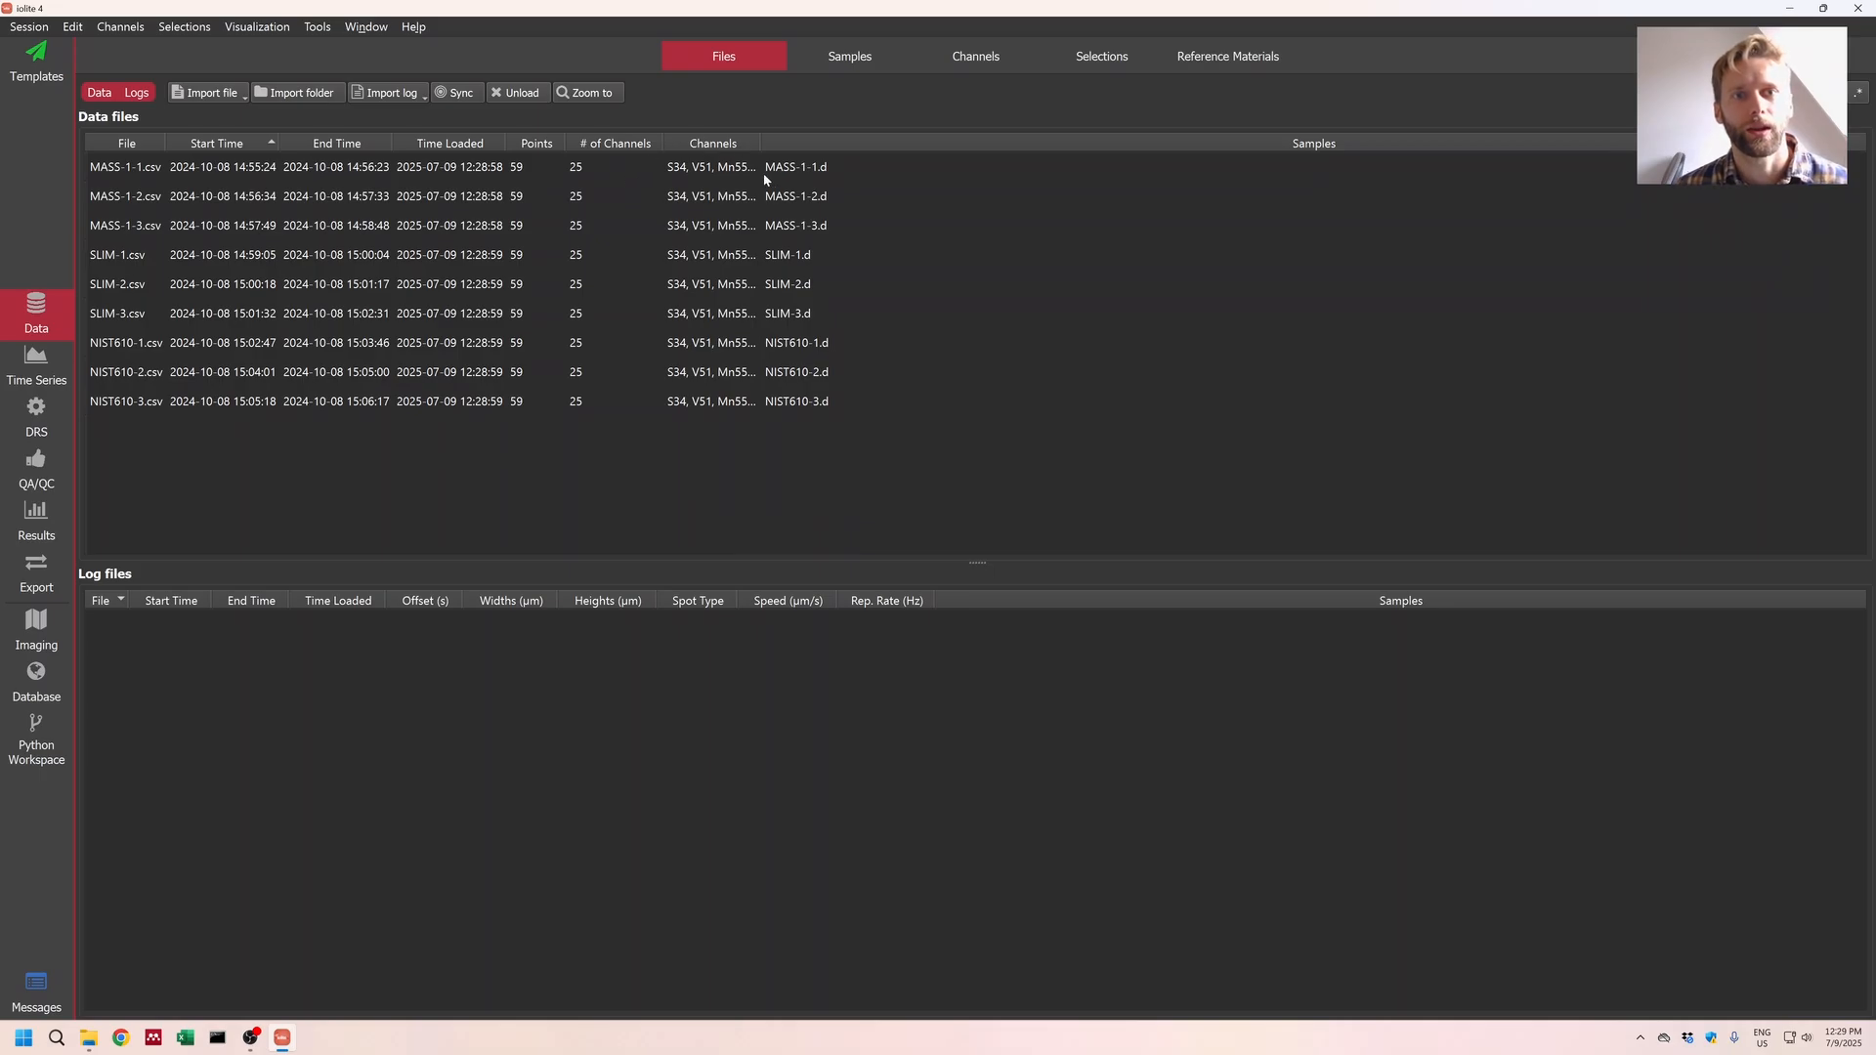
Step: Widen the Channels column in the data file list to view the channels, and display the Time Series view
double_click(761, 143)
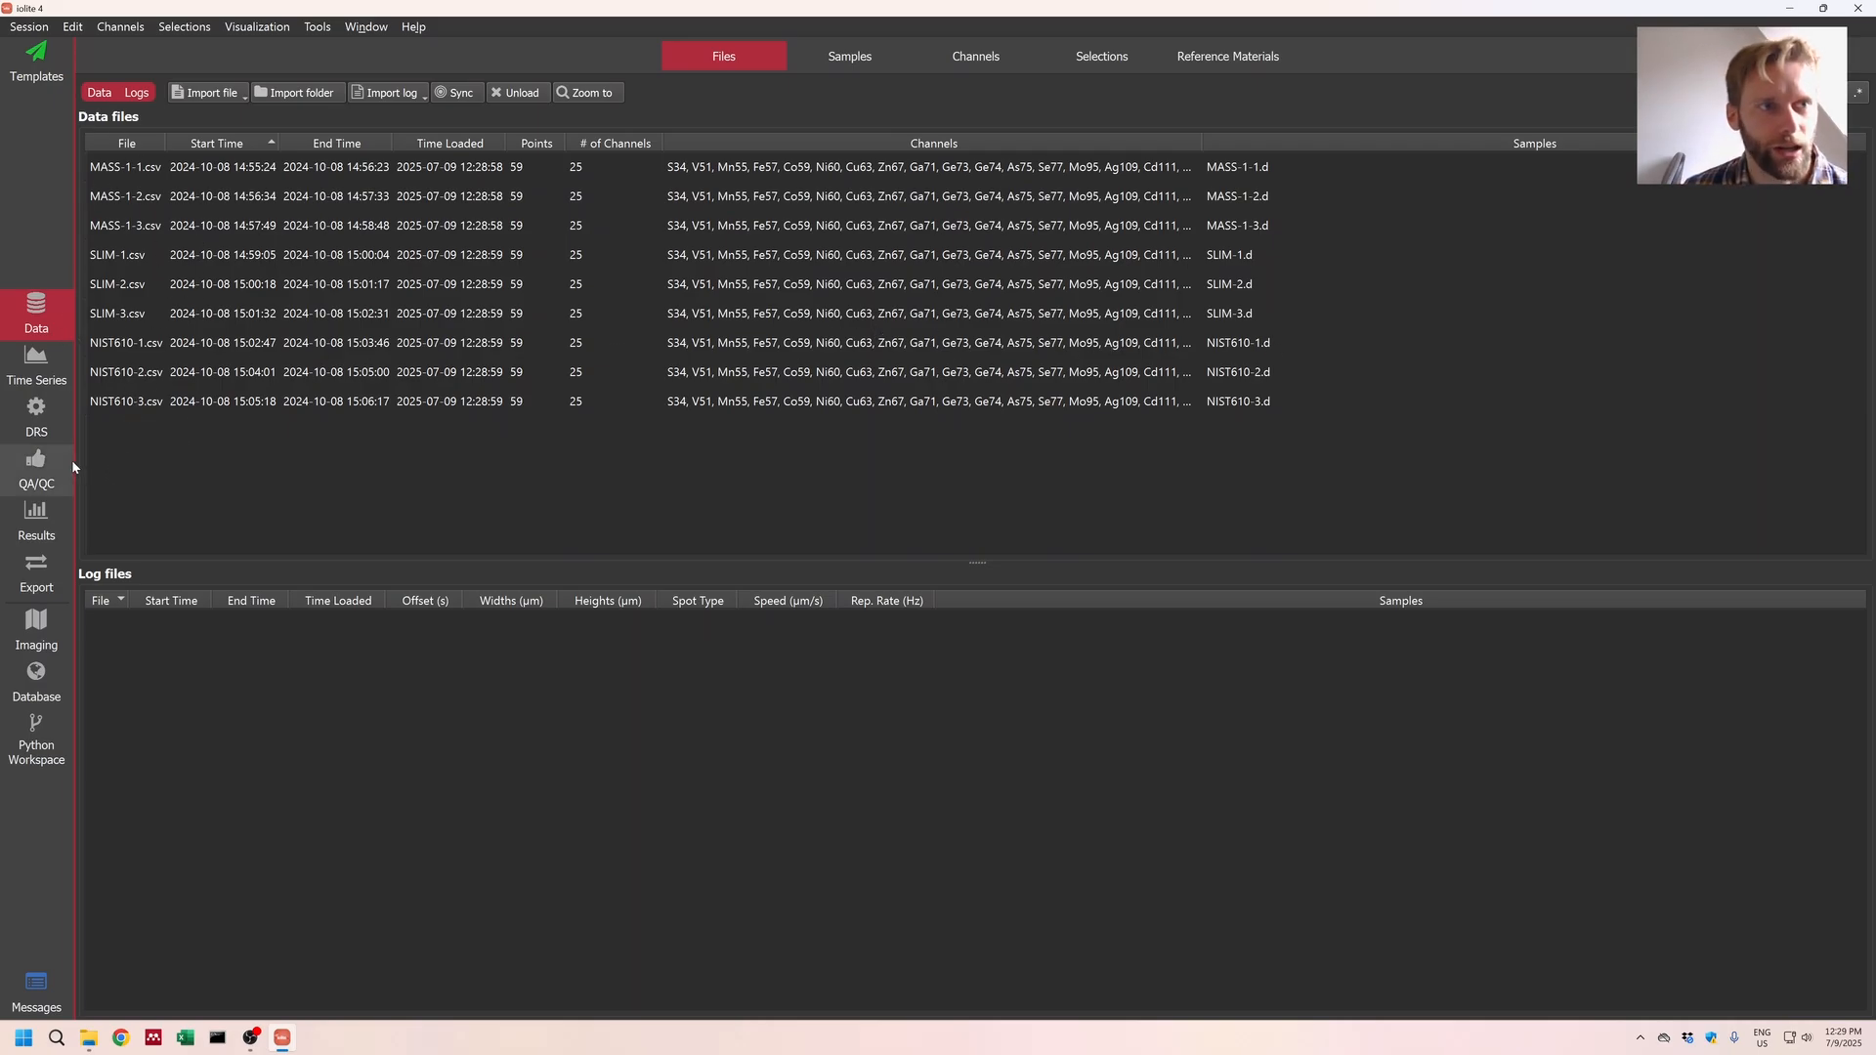
left_click(43, 382)
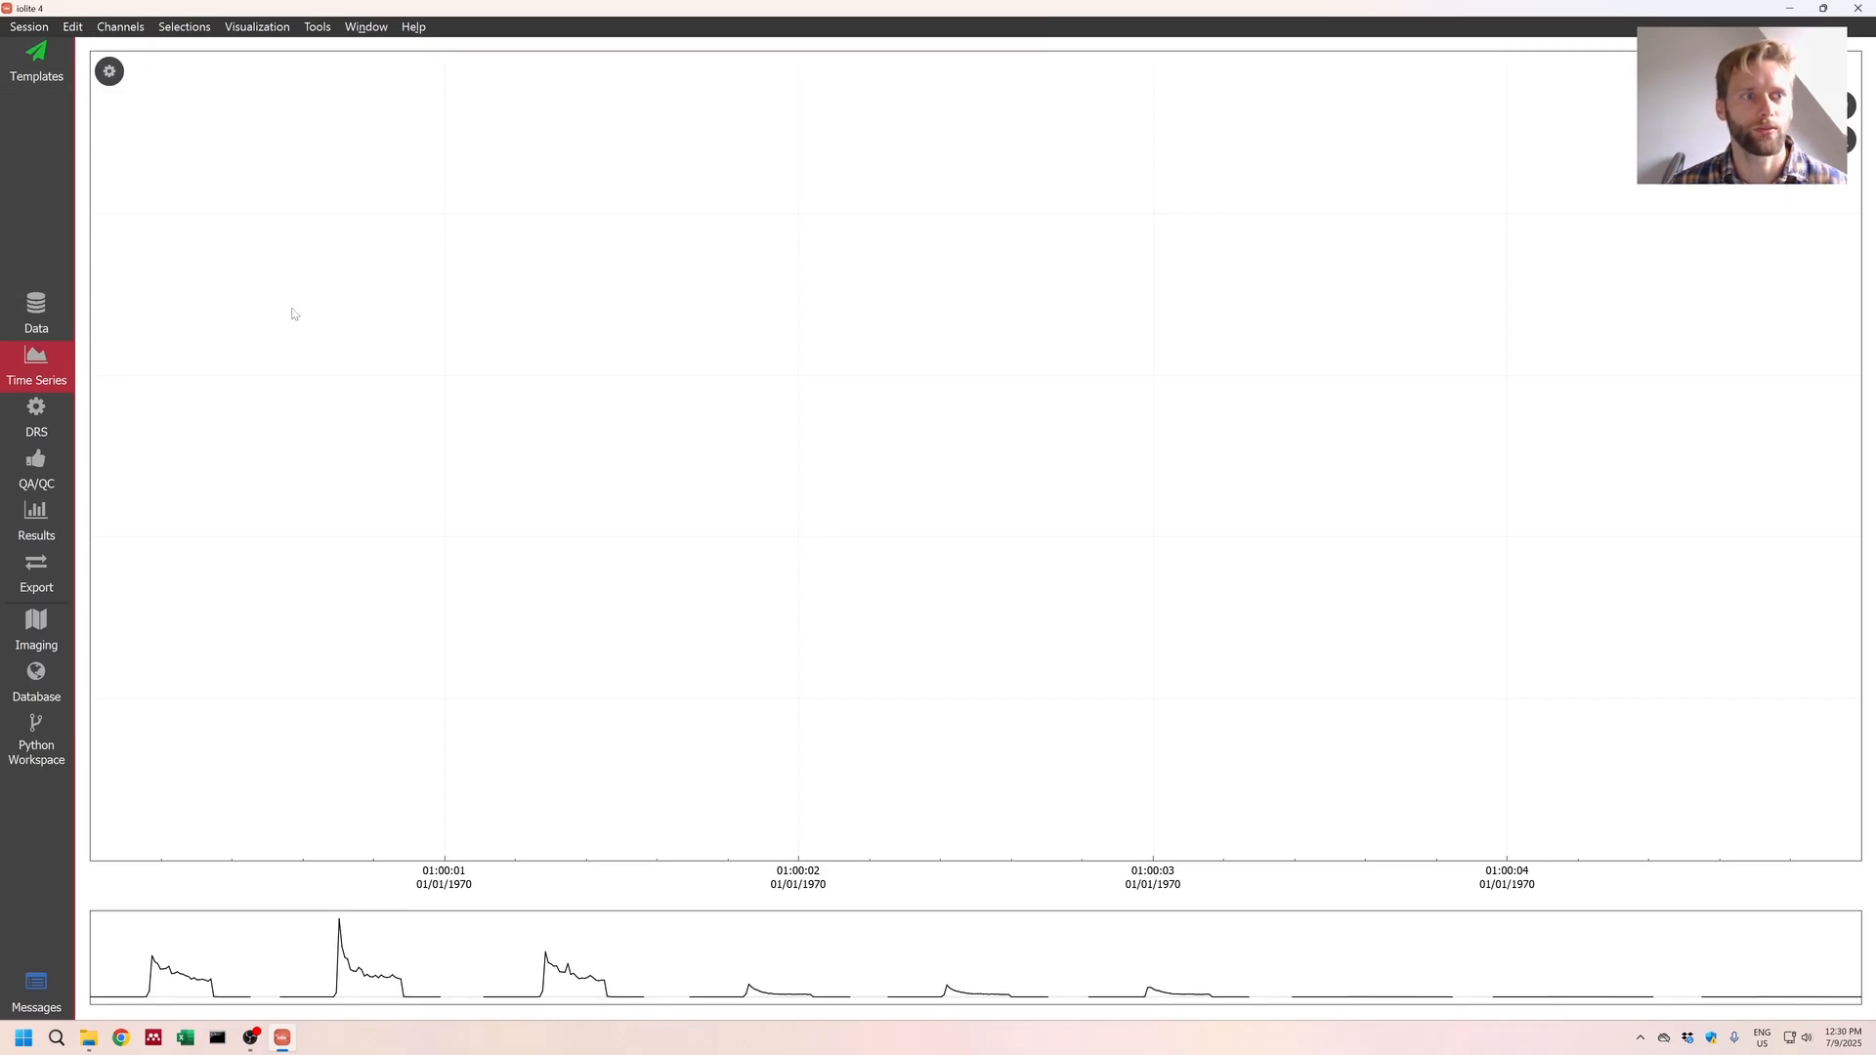
left_click(45, 308)
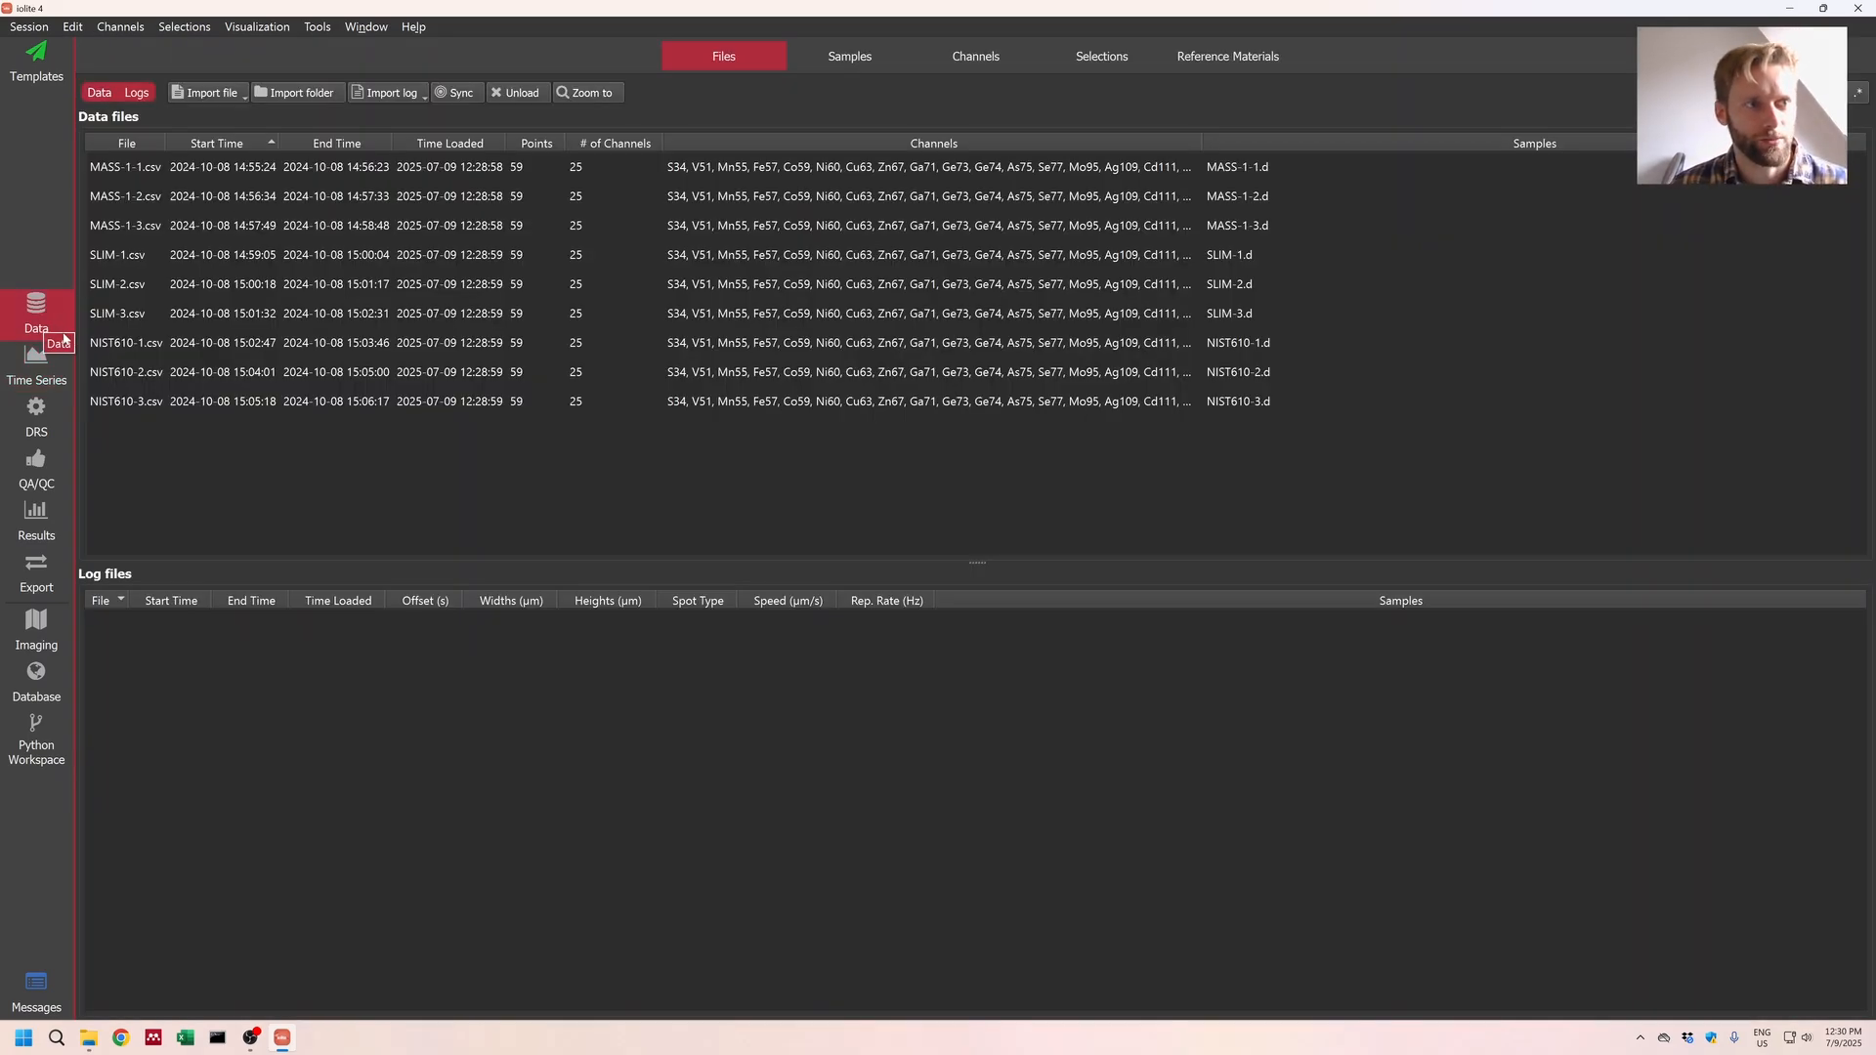
left_click(39, 366)
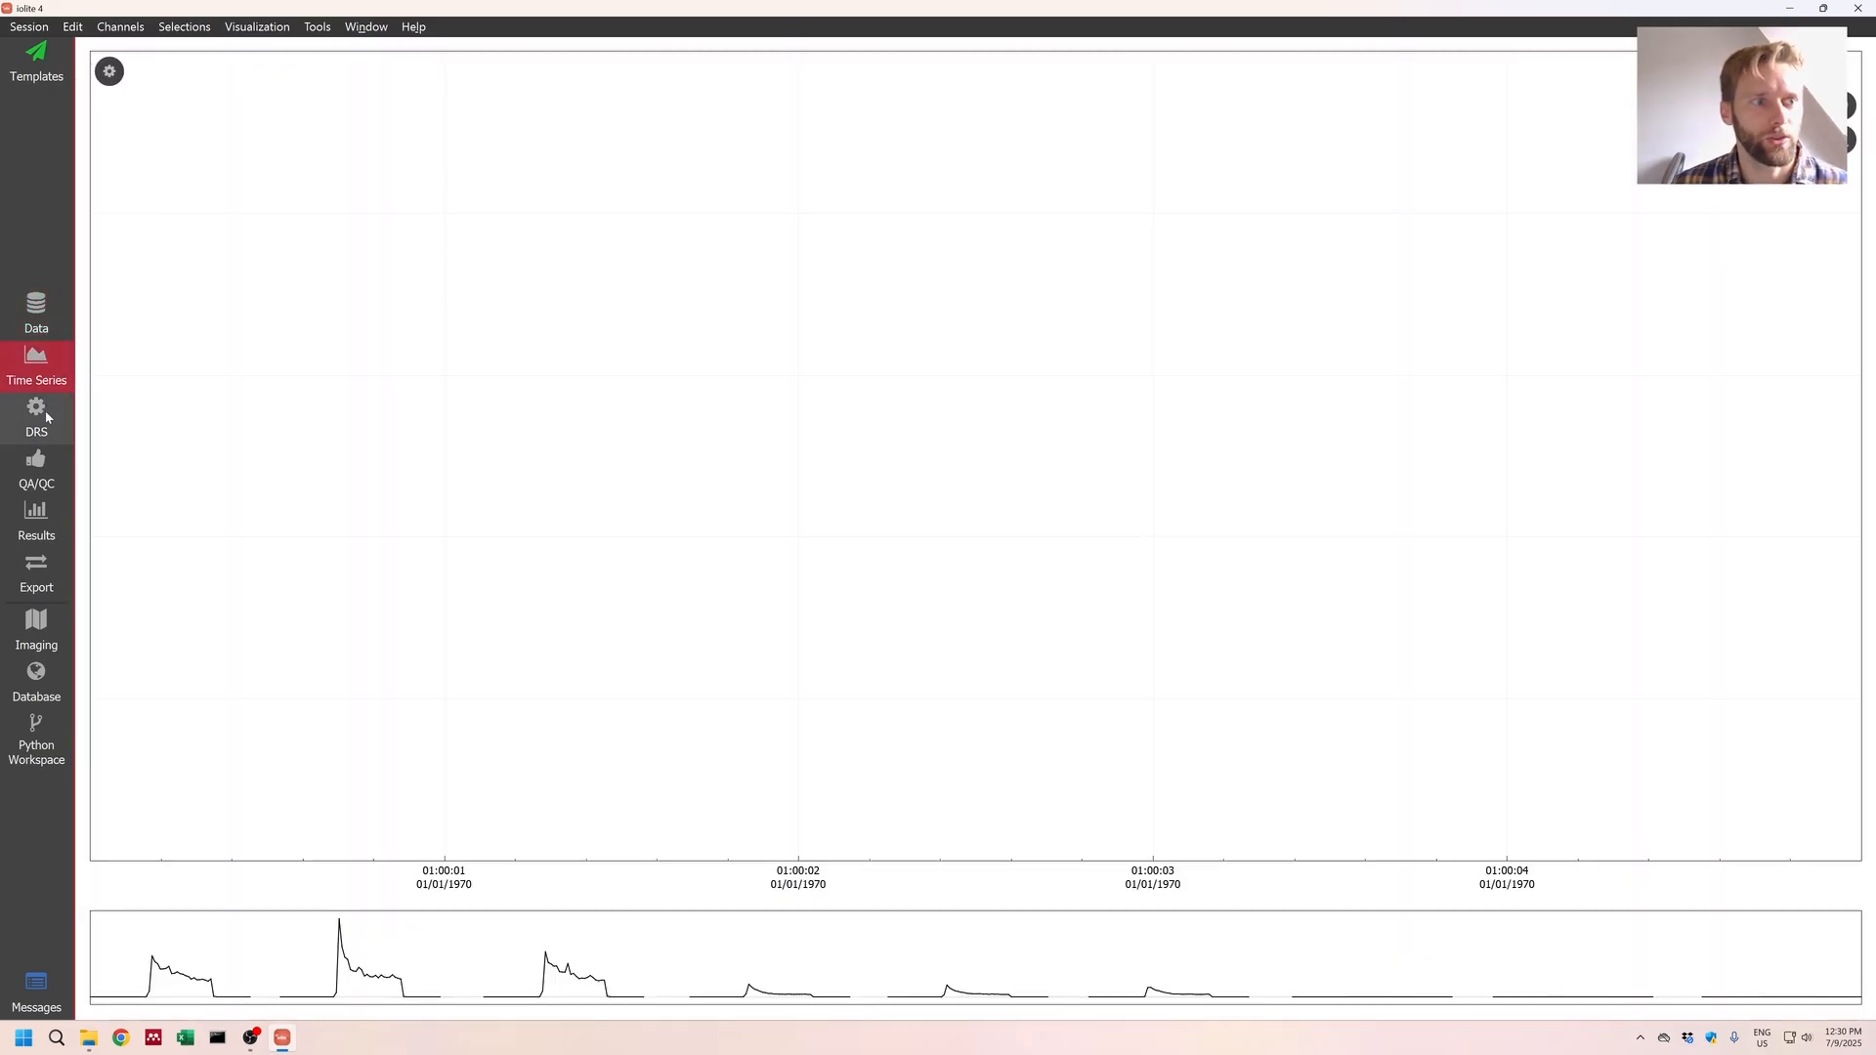
Step: Look through the DRS, QA/QC, Results, Export and Data views and return to the Time Series view
left_click(44, 414)
left_click(39, 486)
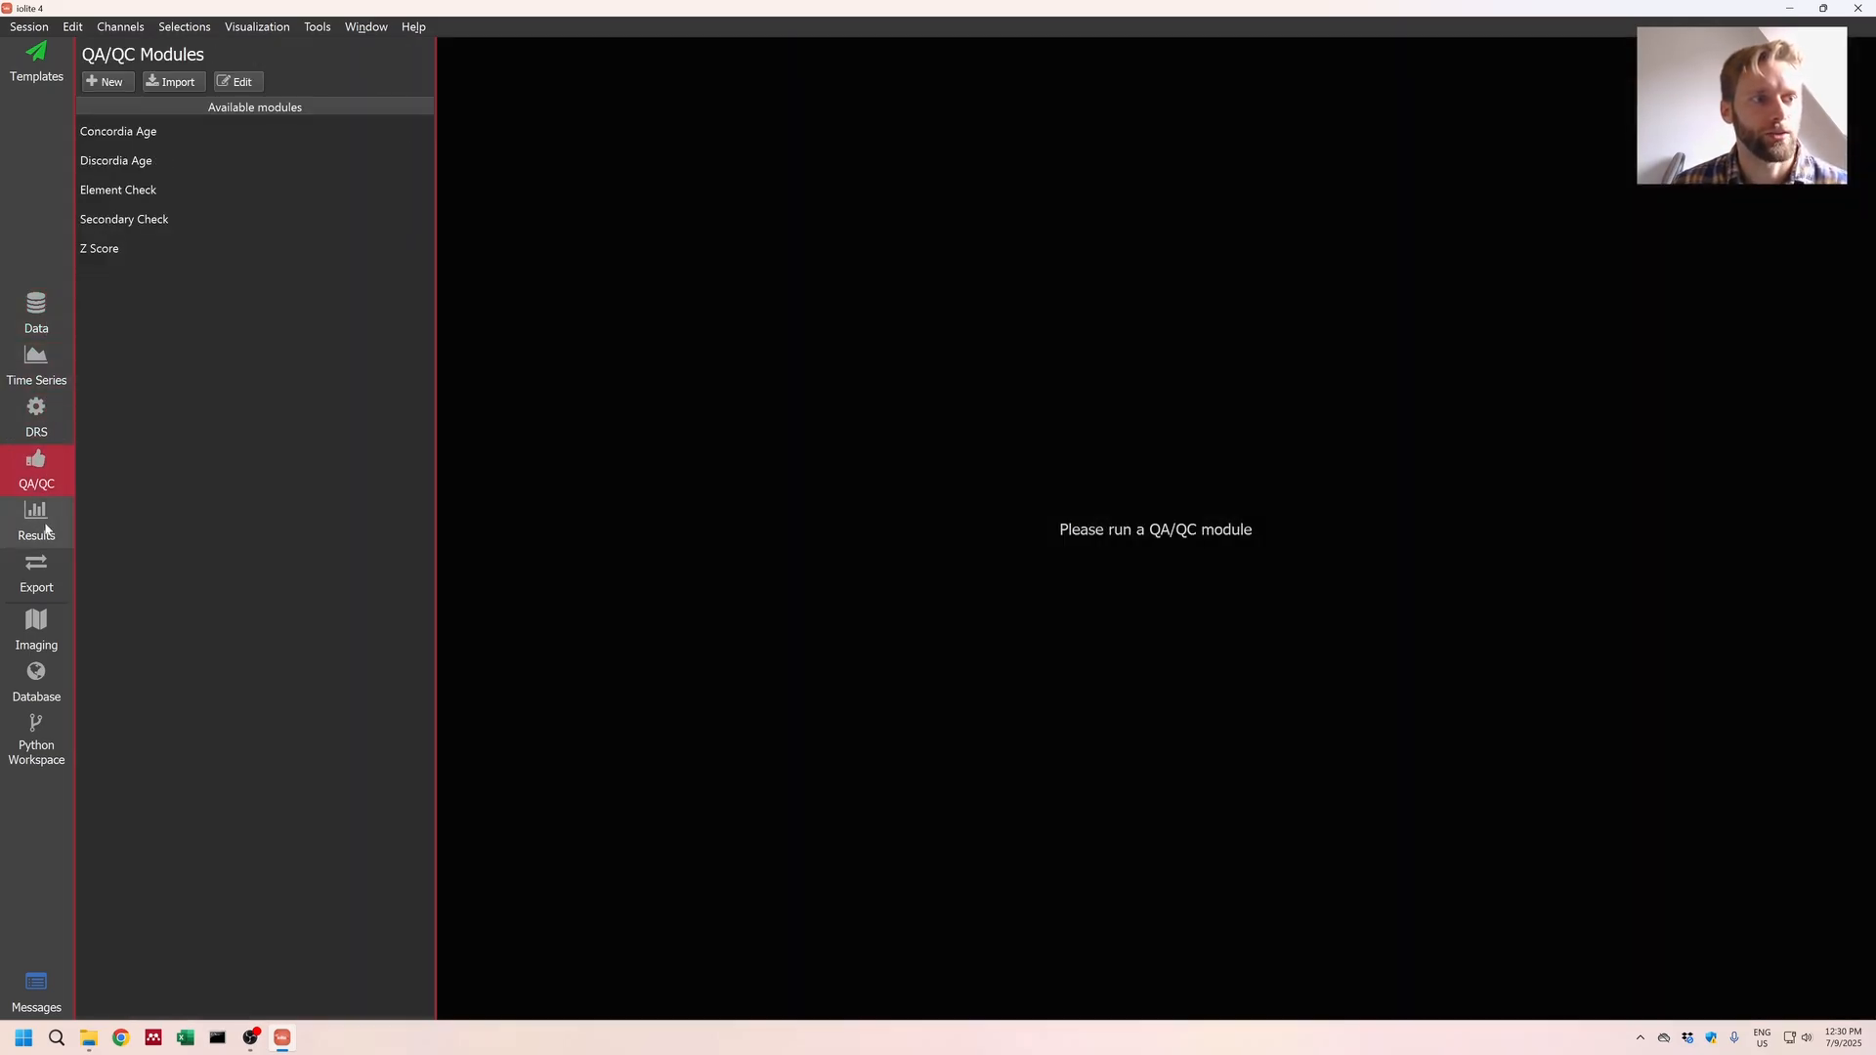
left_click(45, 527)
left_click(44, 562)
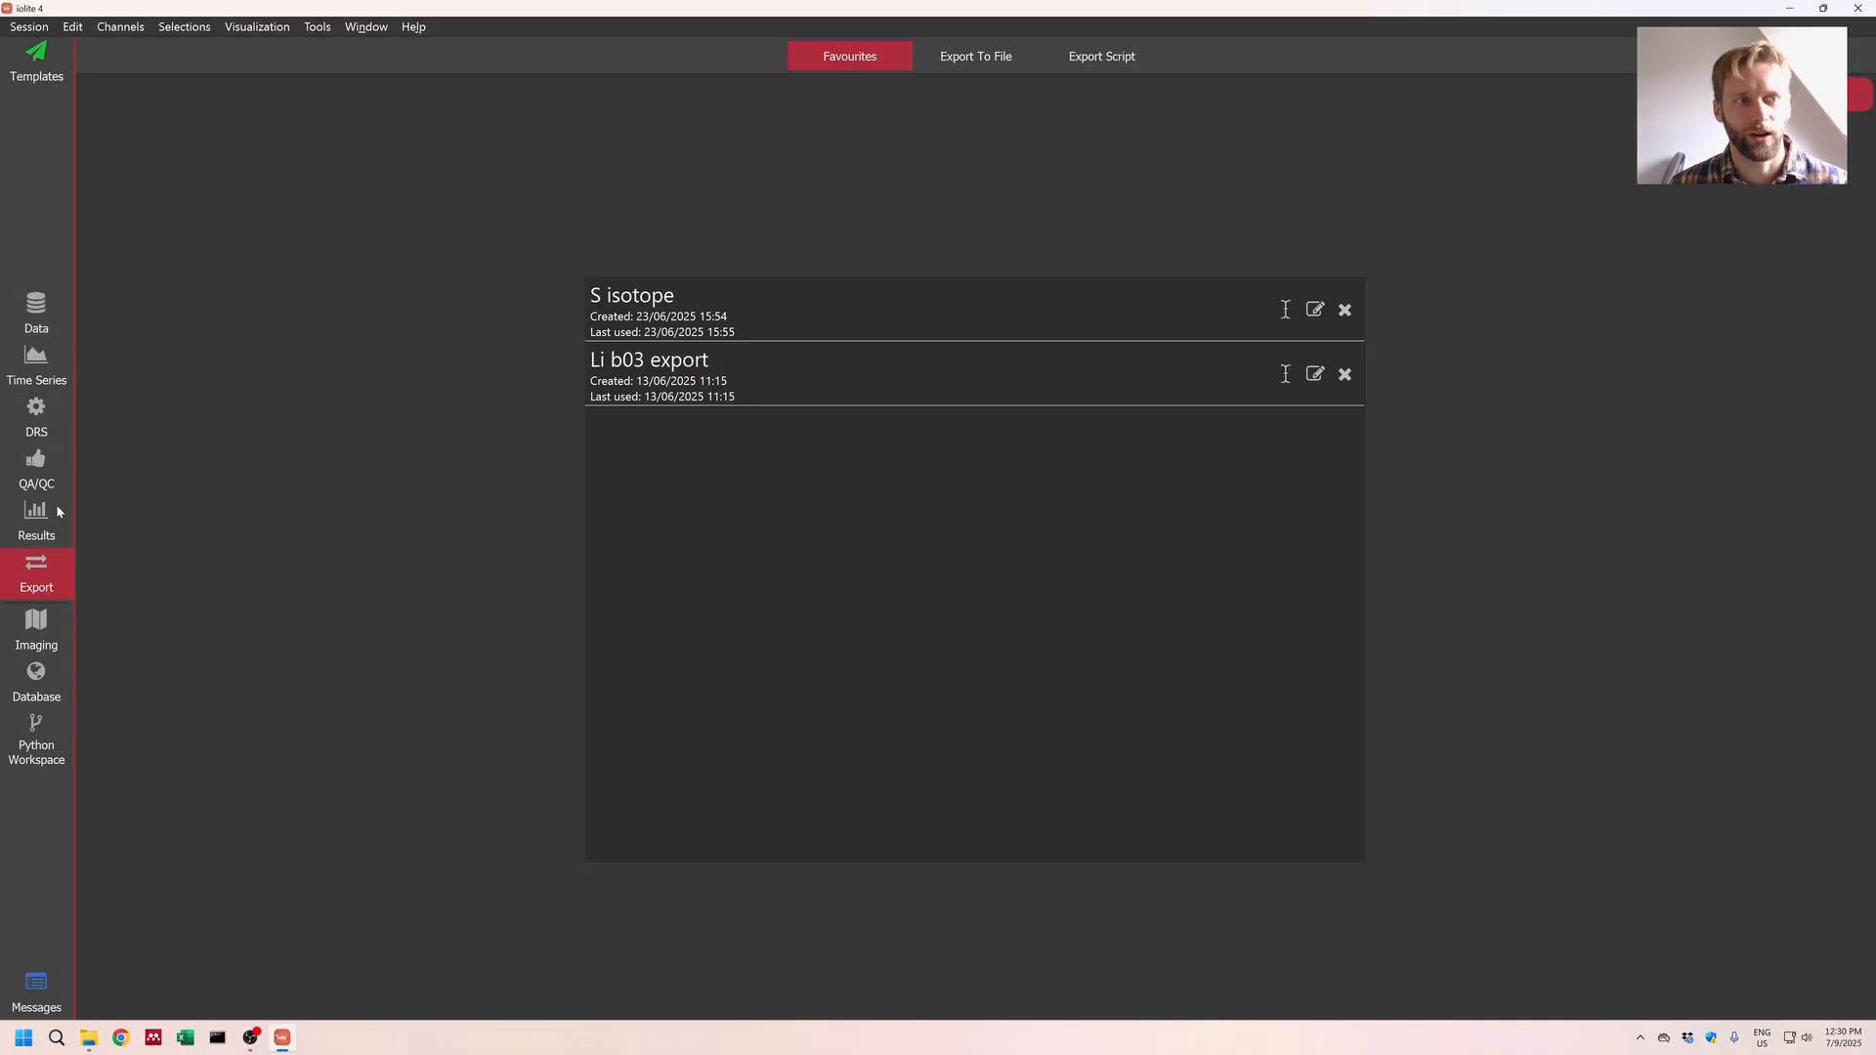
left_click(39, 315)
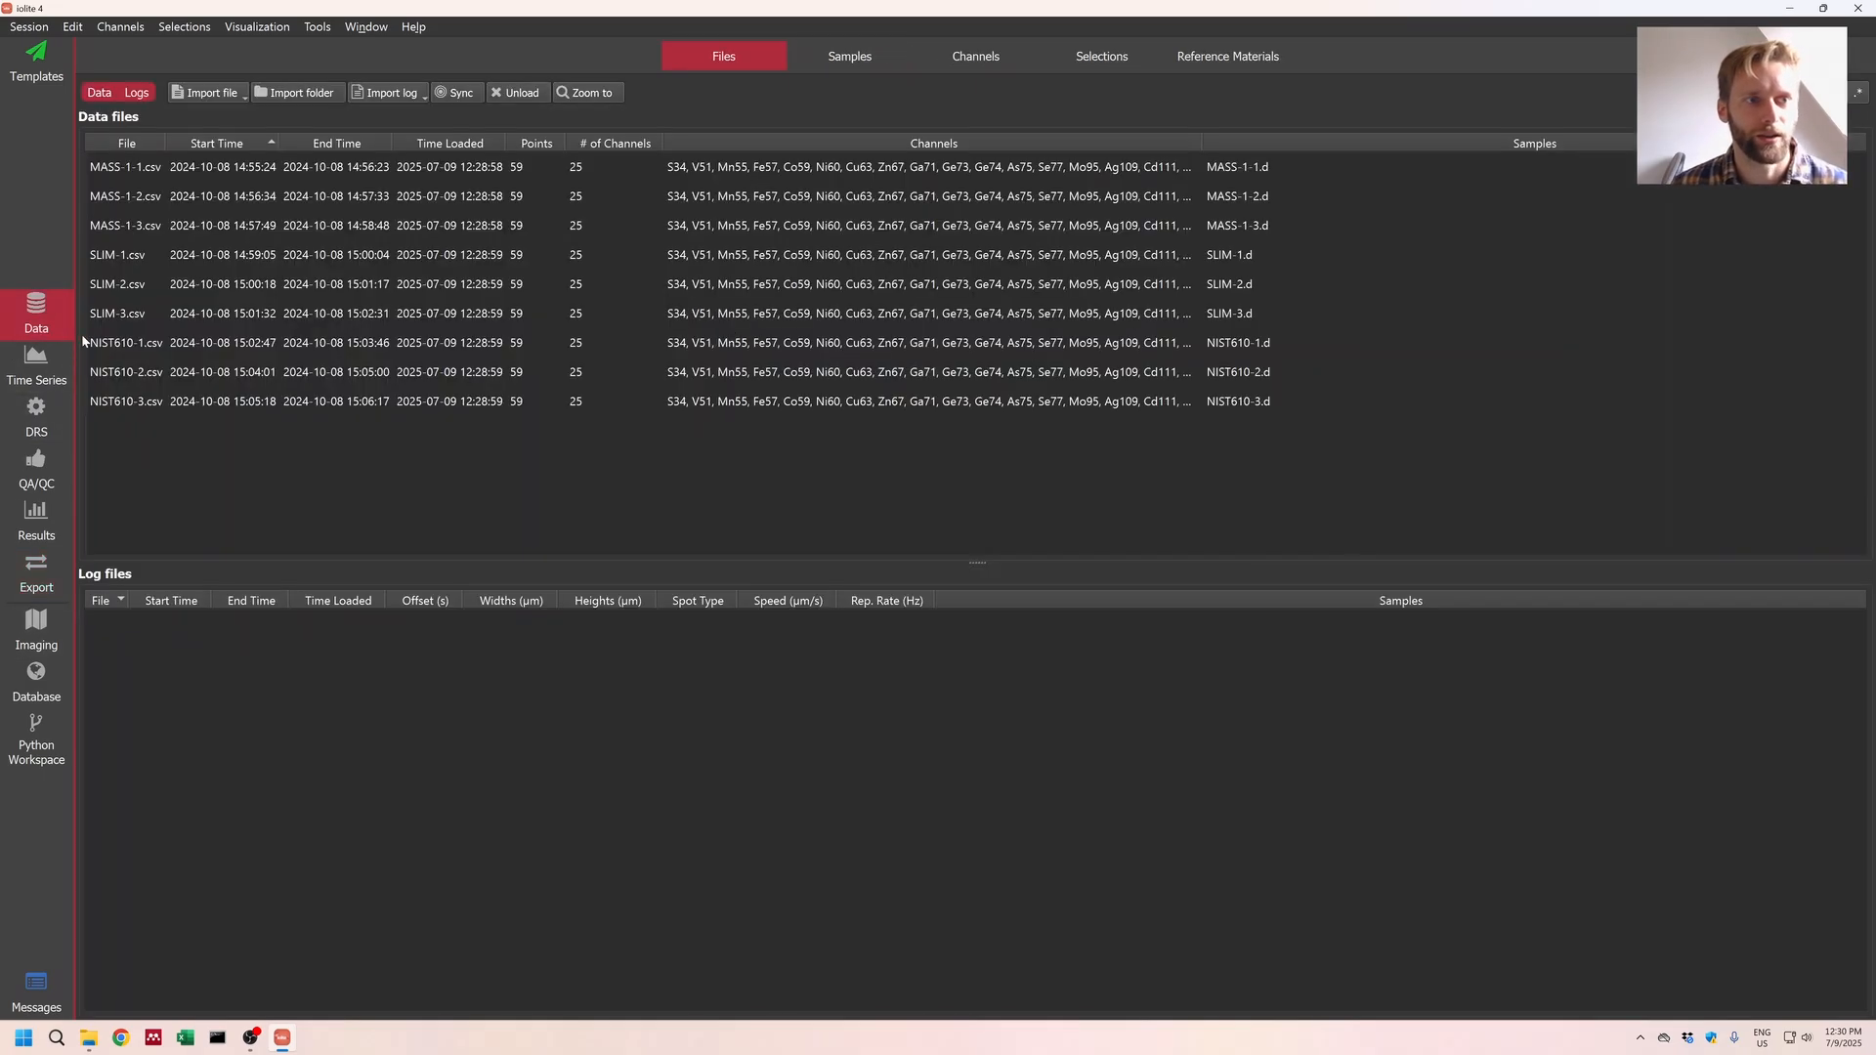
left_click(72, 386)
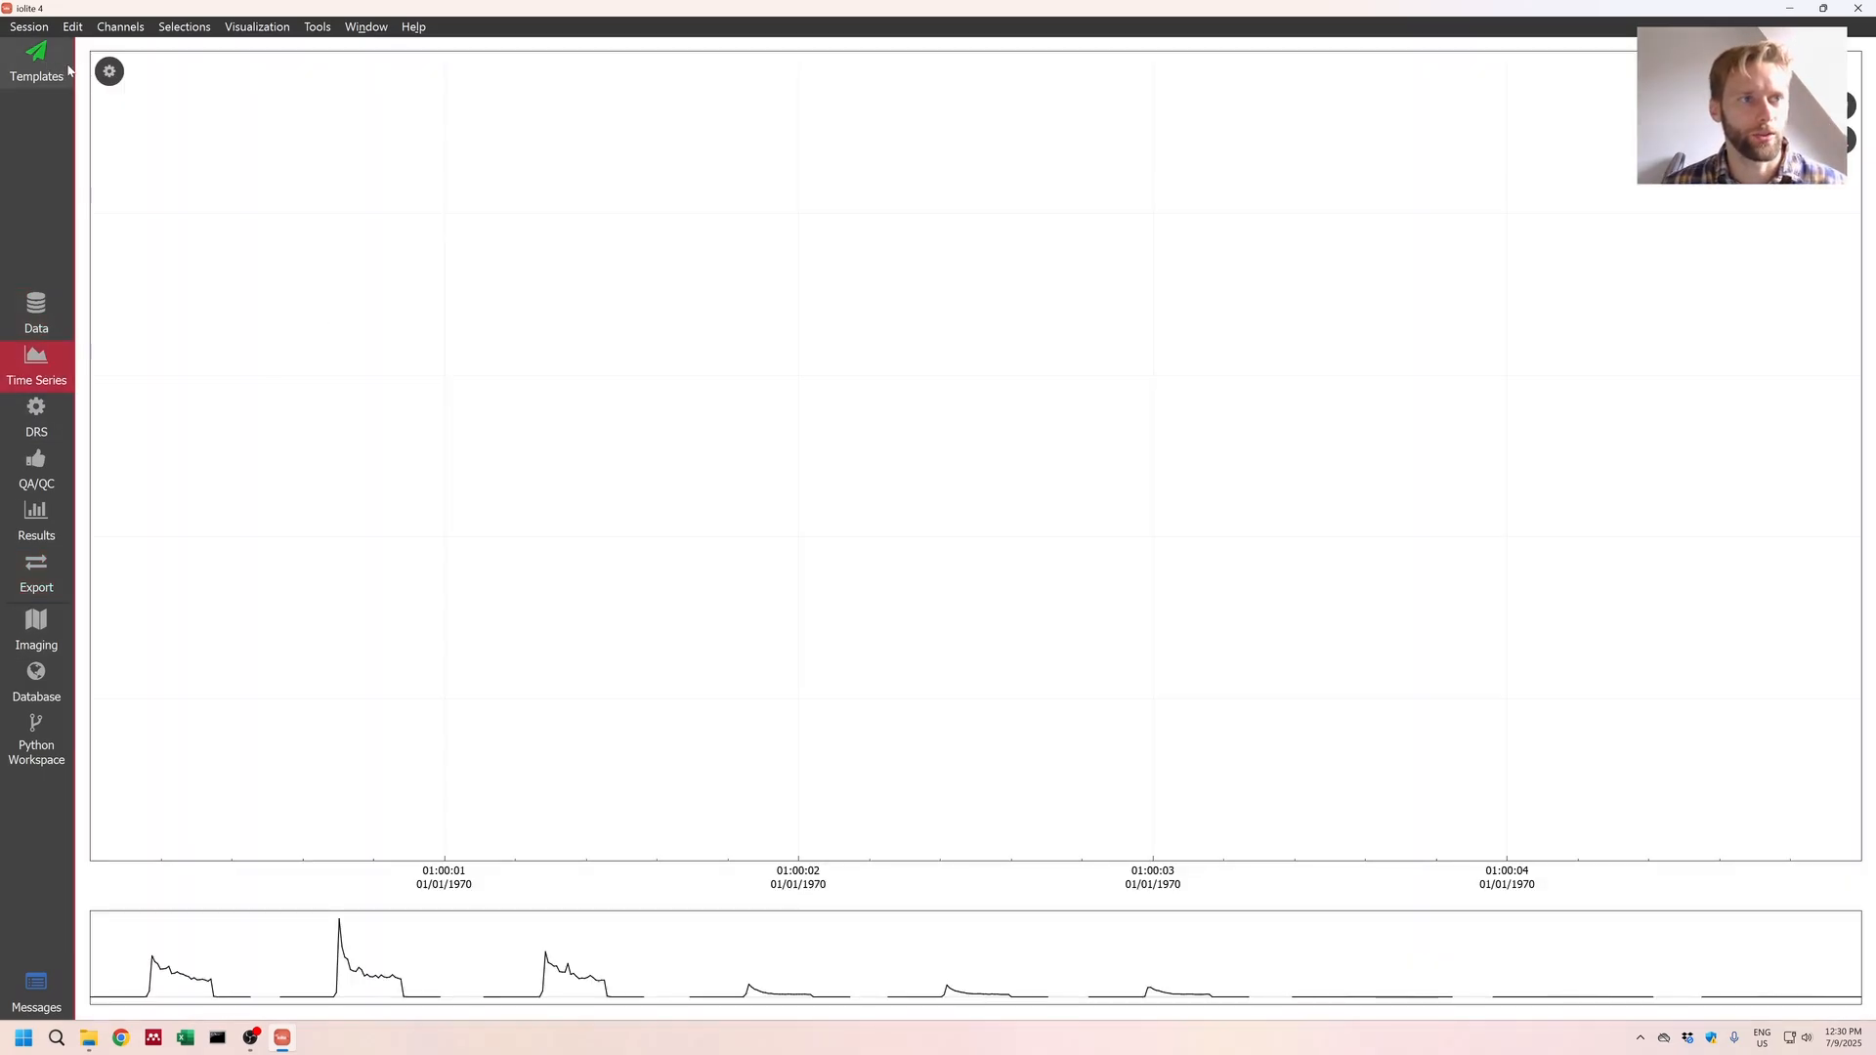
Step: Show the channel list and plot S34, replacing it with the Fe57 channel in the time series plot
left_click(110, 71)
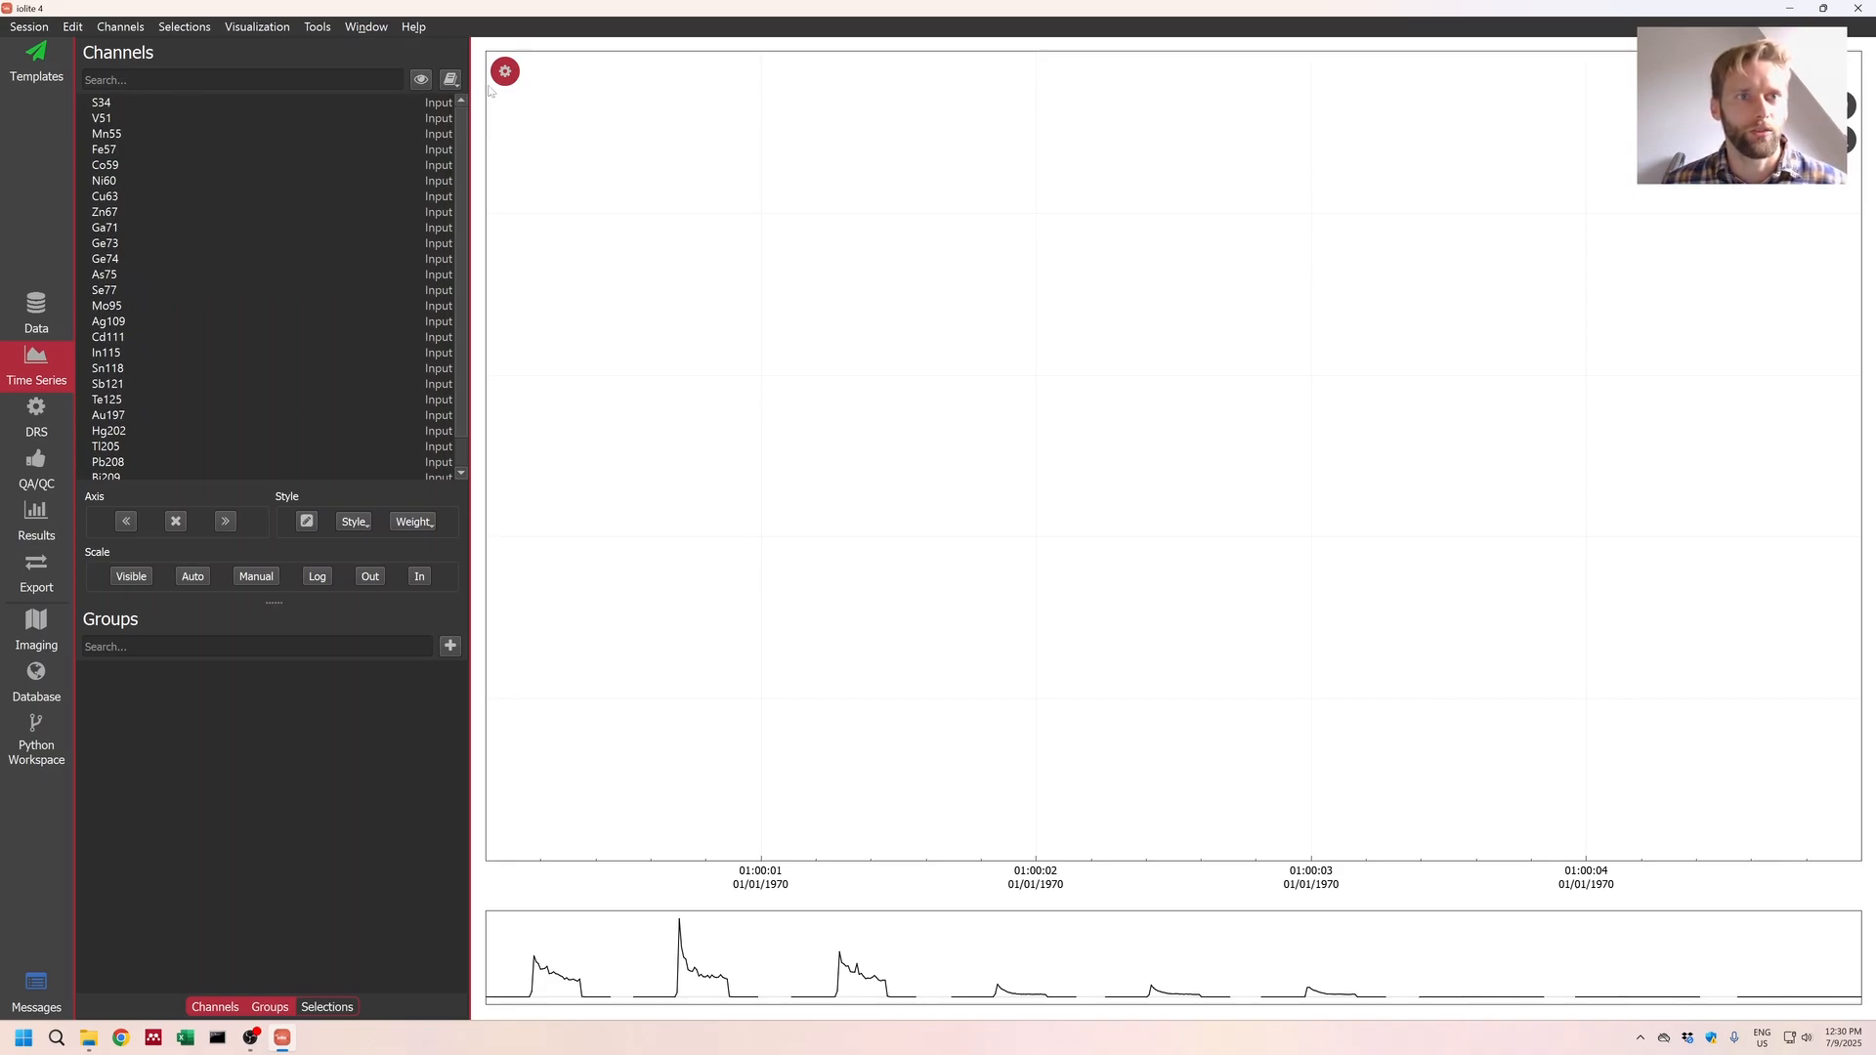
left_click(114, 105)
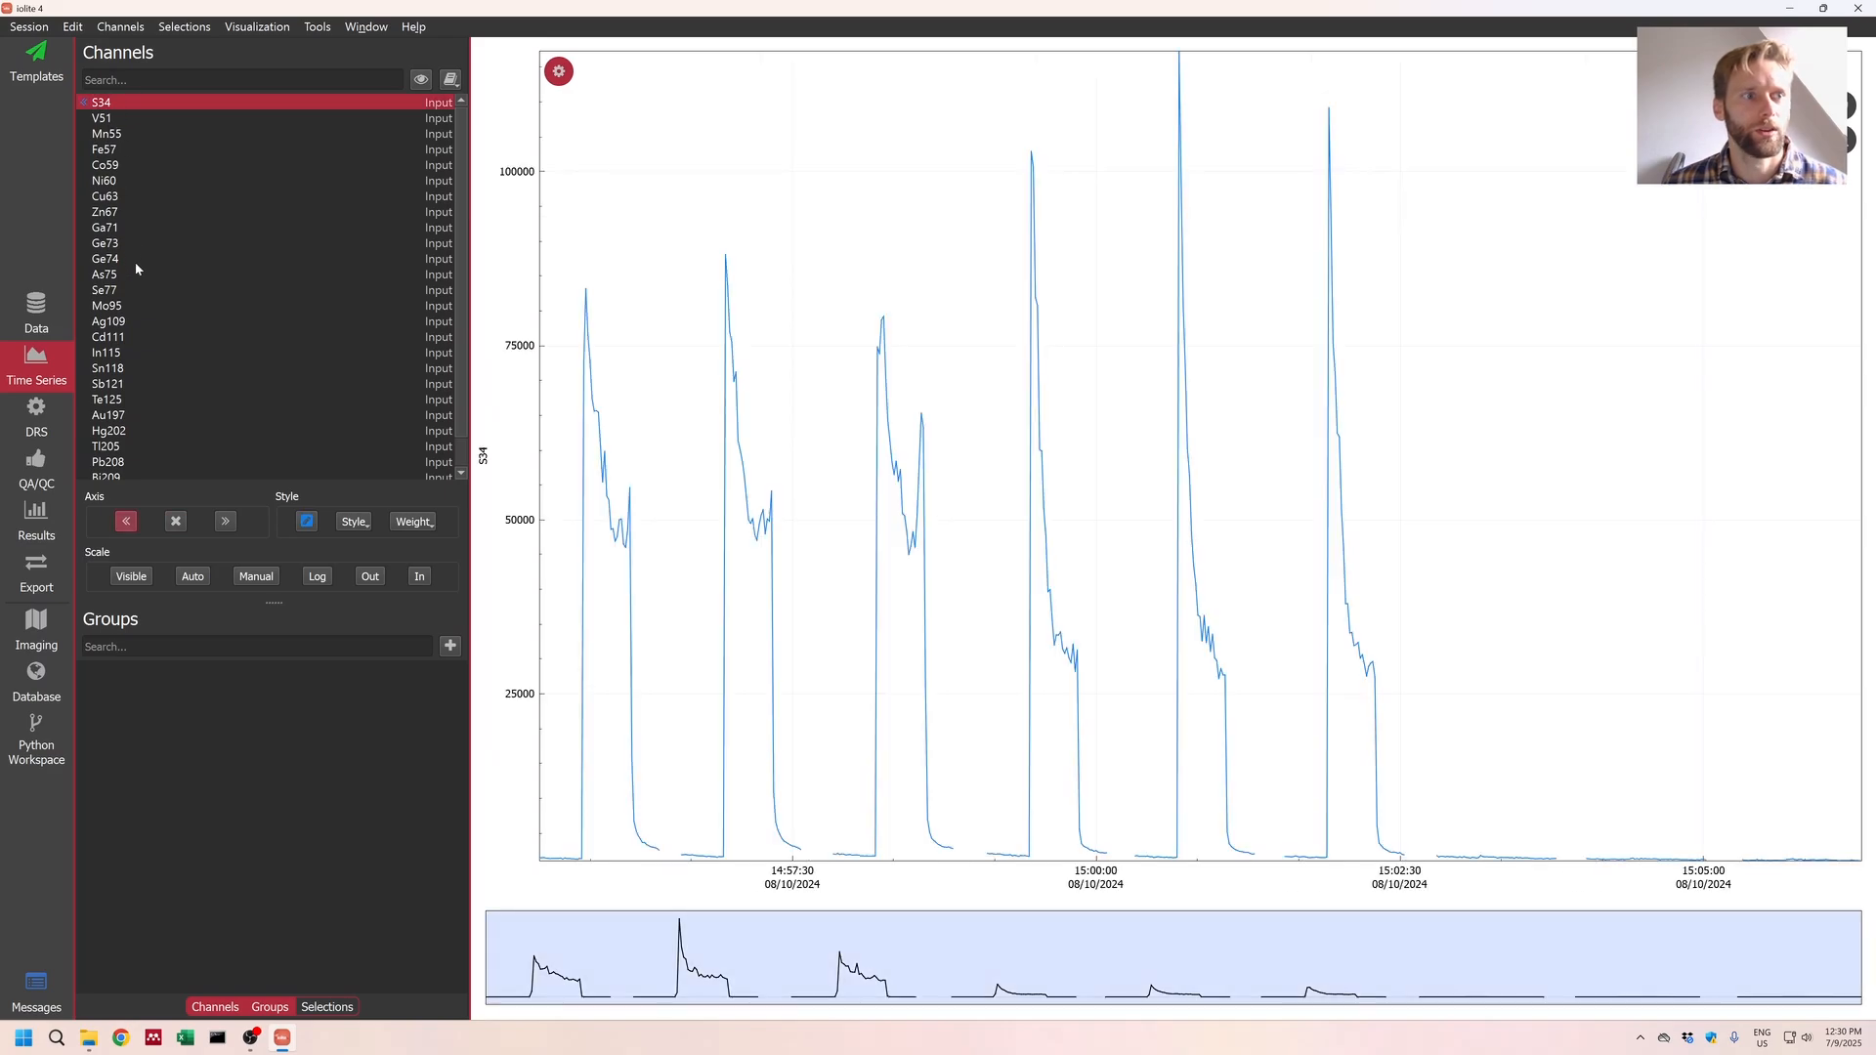
left_click(114, 152)
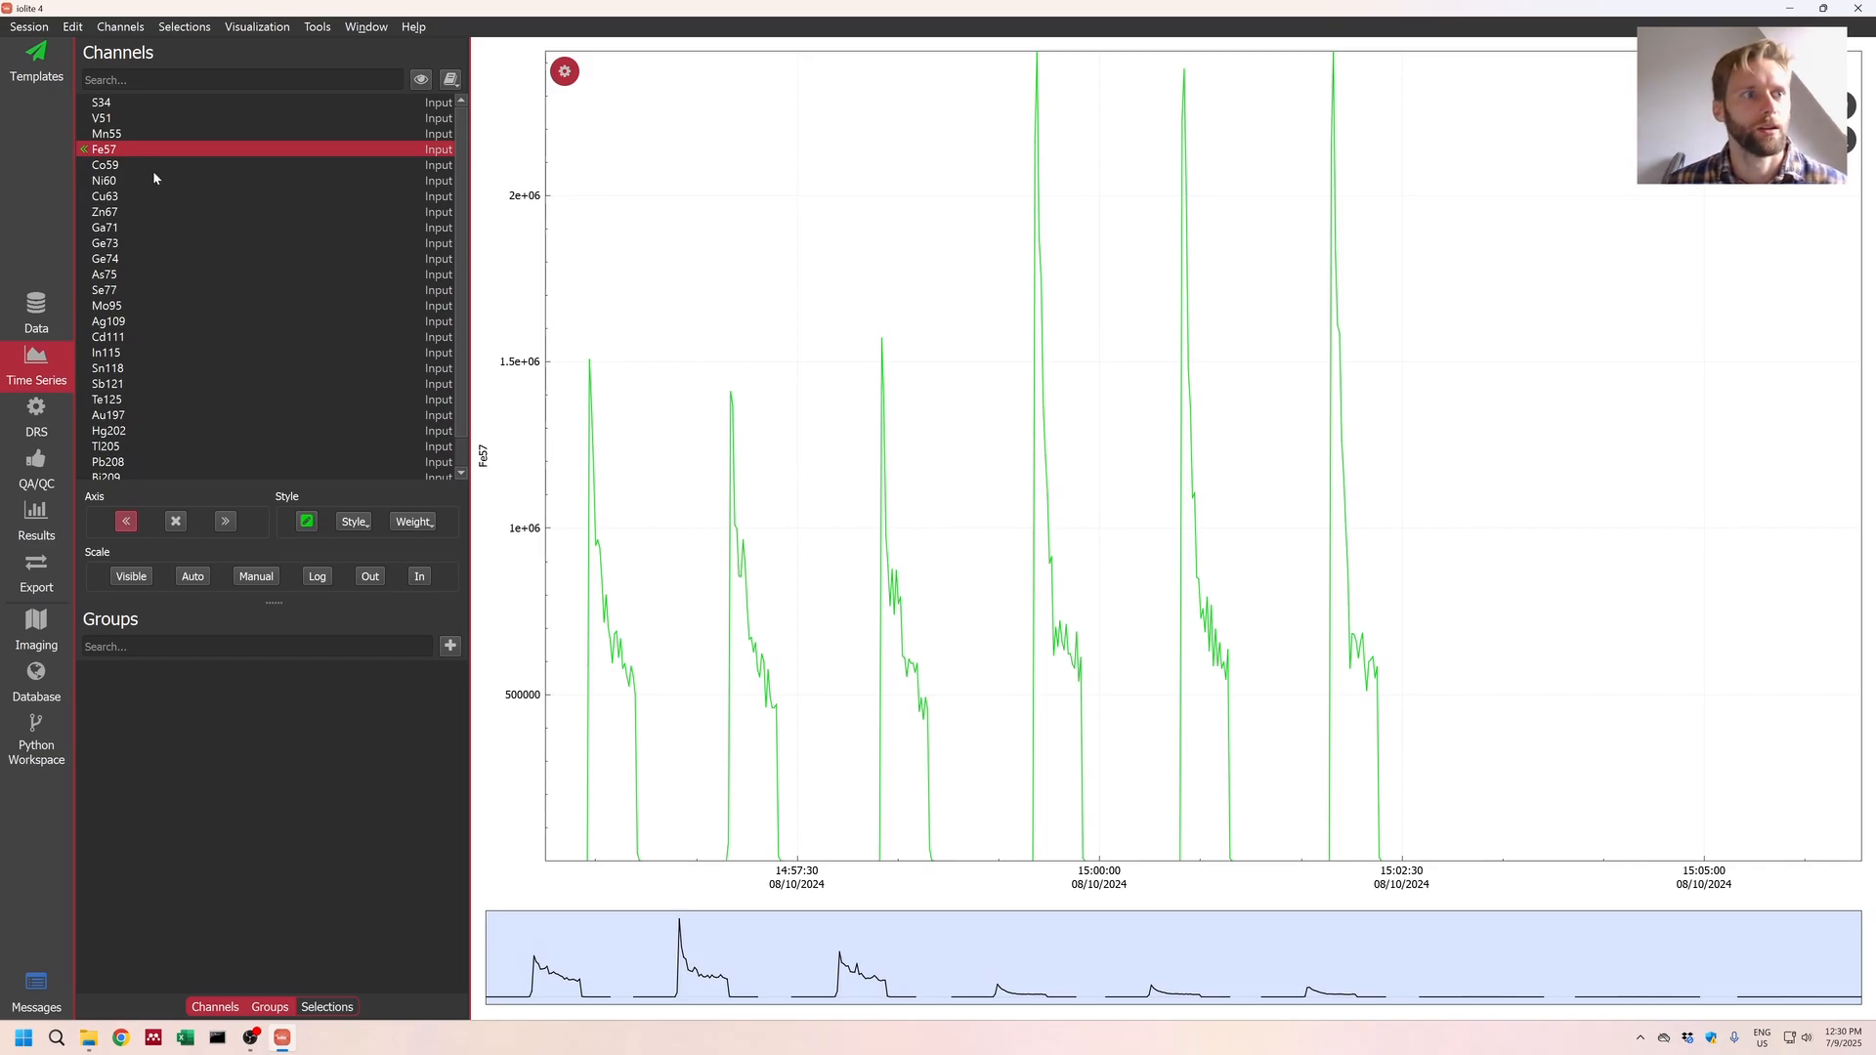
left_click(121, 151)
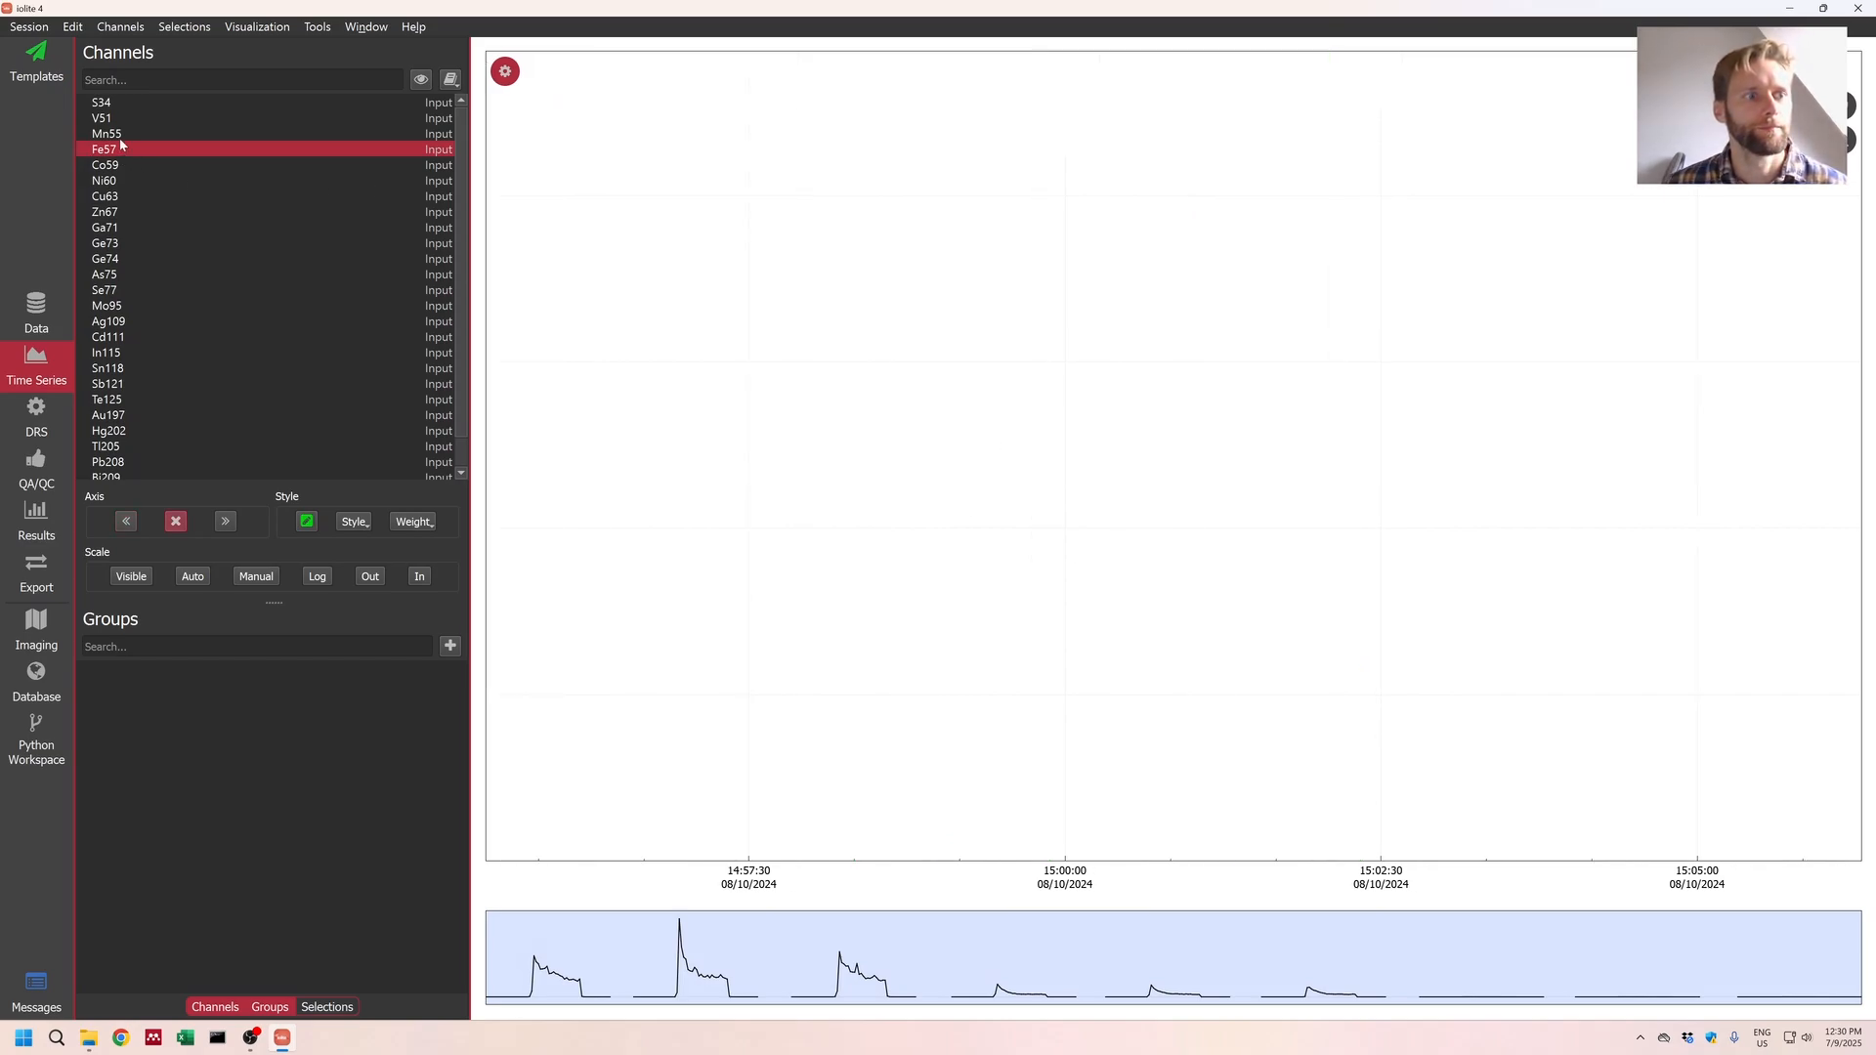
left_click(119, 151)
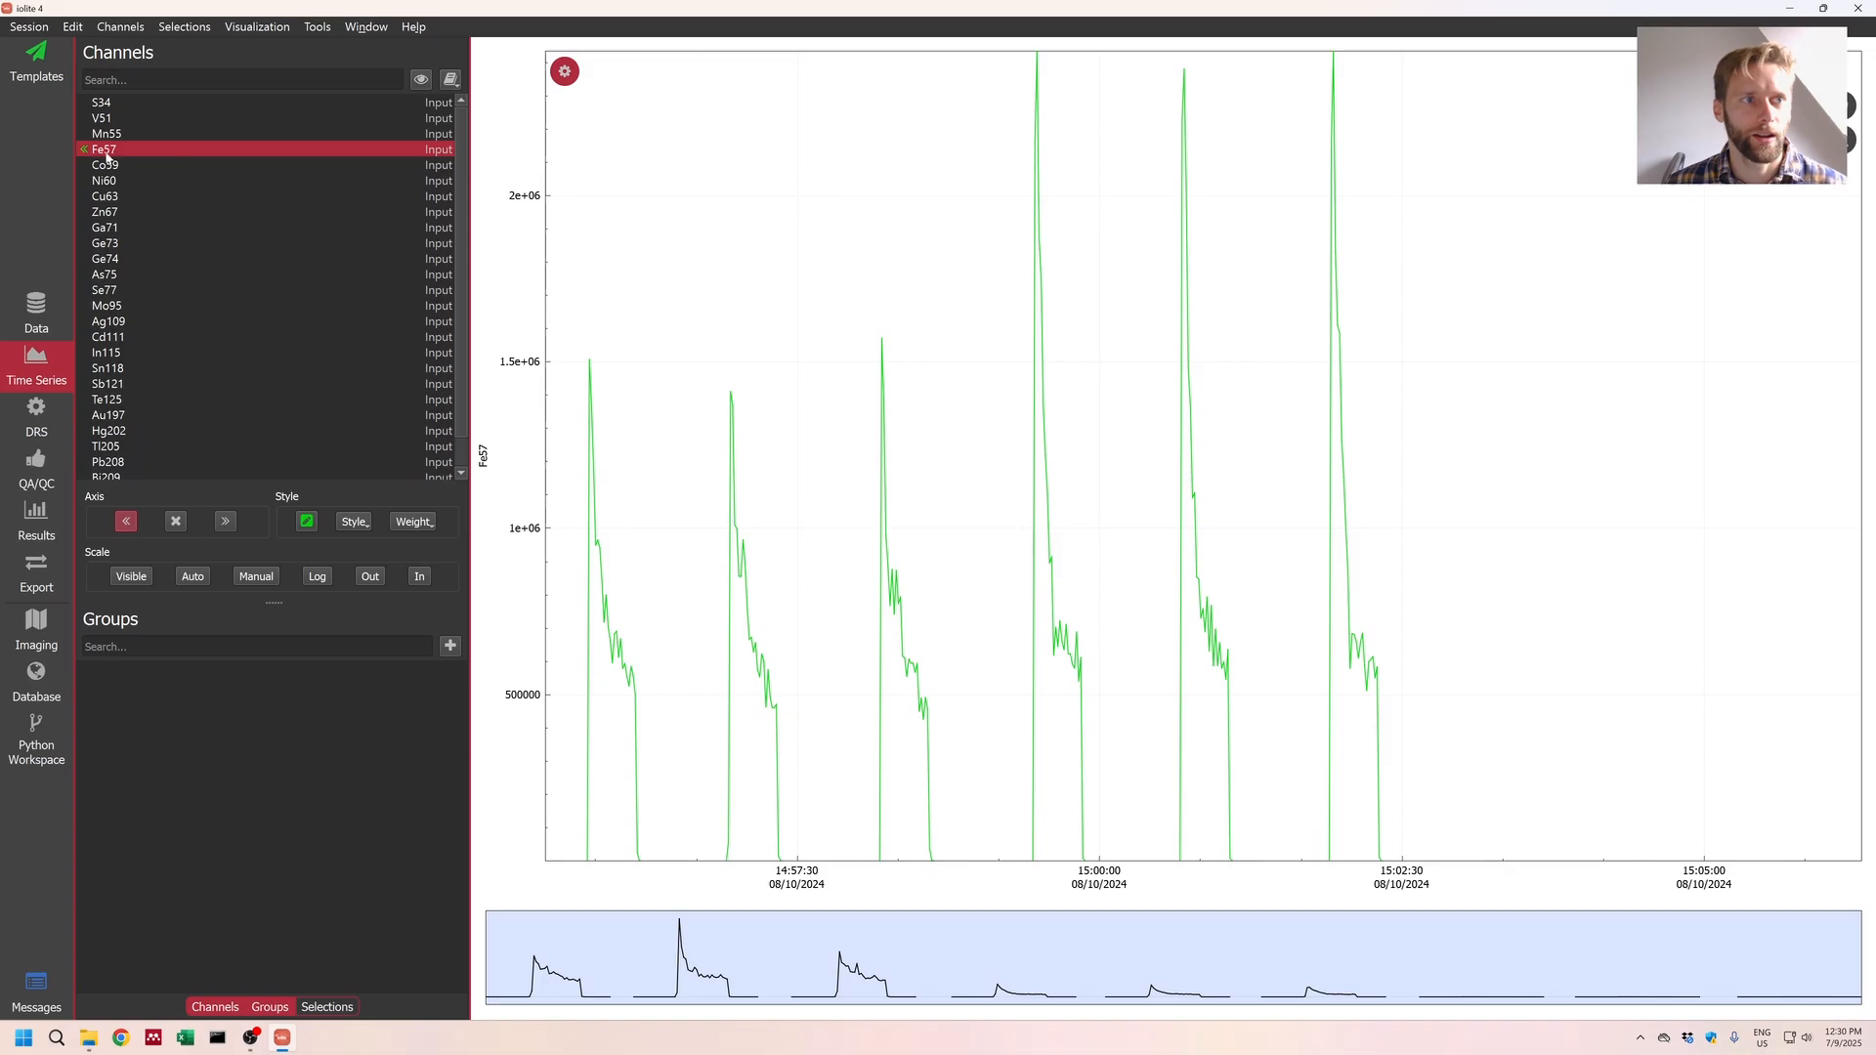
Step: Put Fe57 on a logarithmic scale and add the Ni60 channel, also on a logarithmic scale
left_click(316, 577)
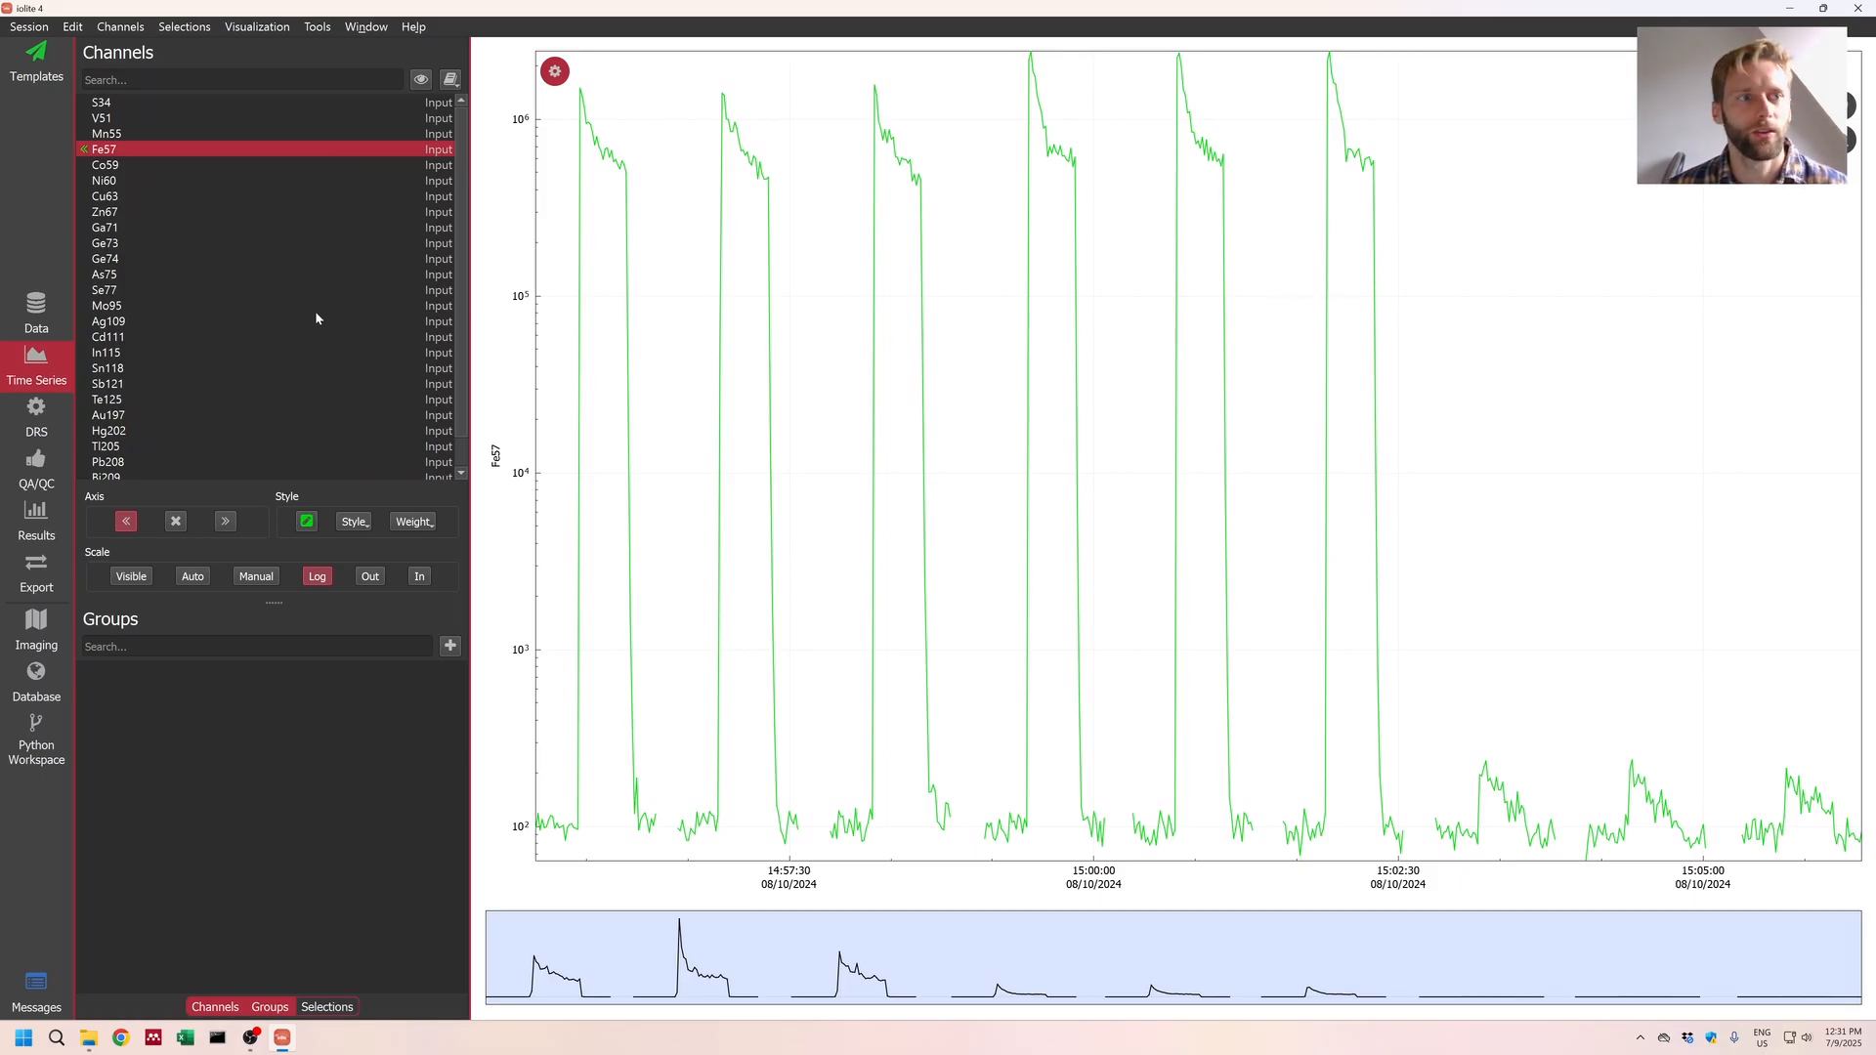
left_click(115, 182)
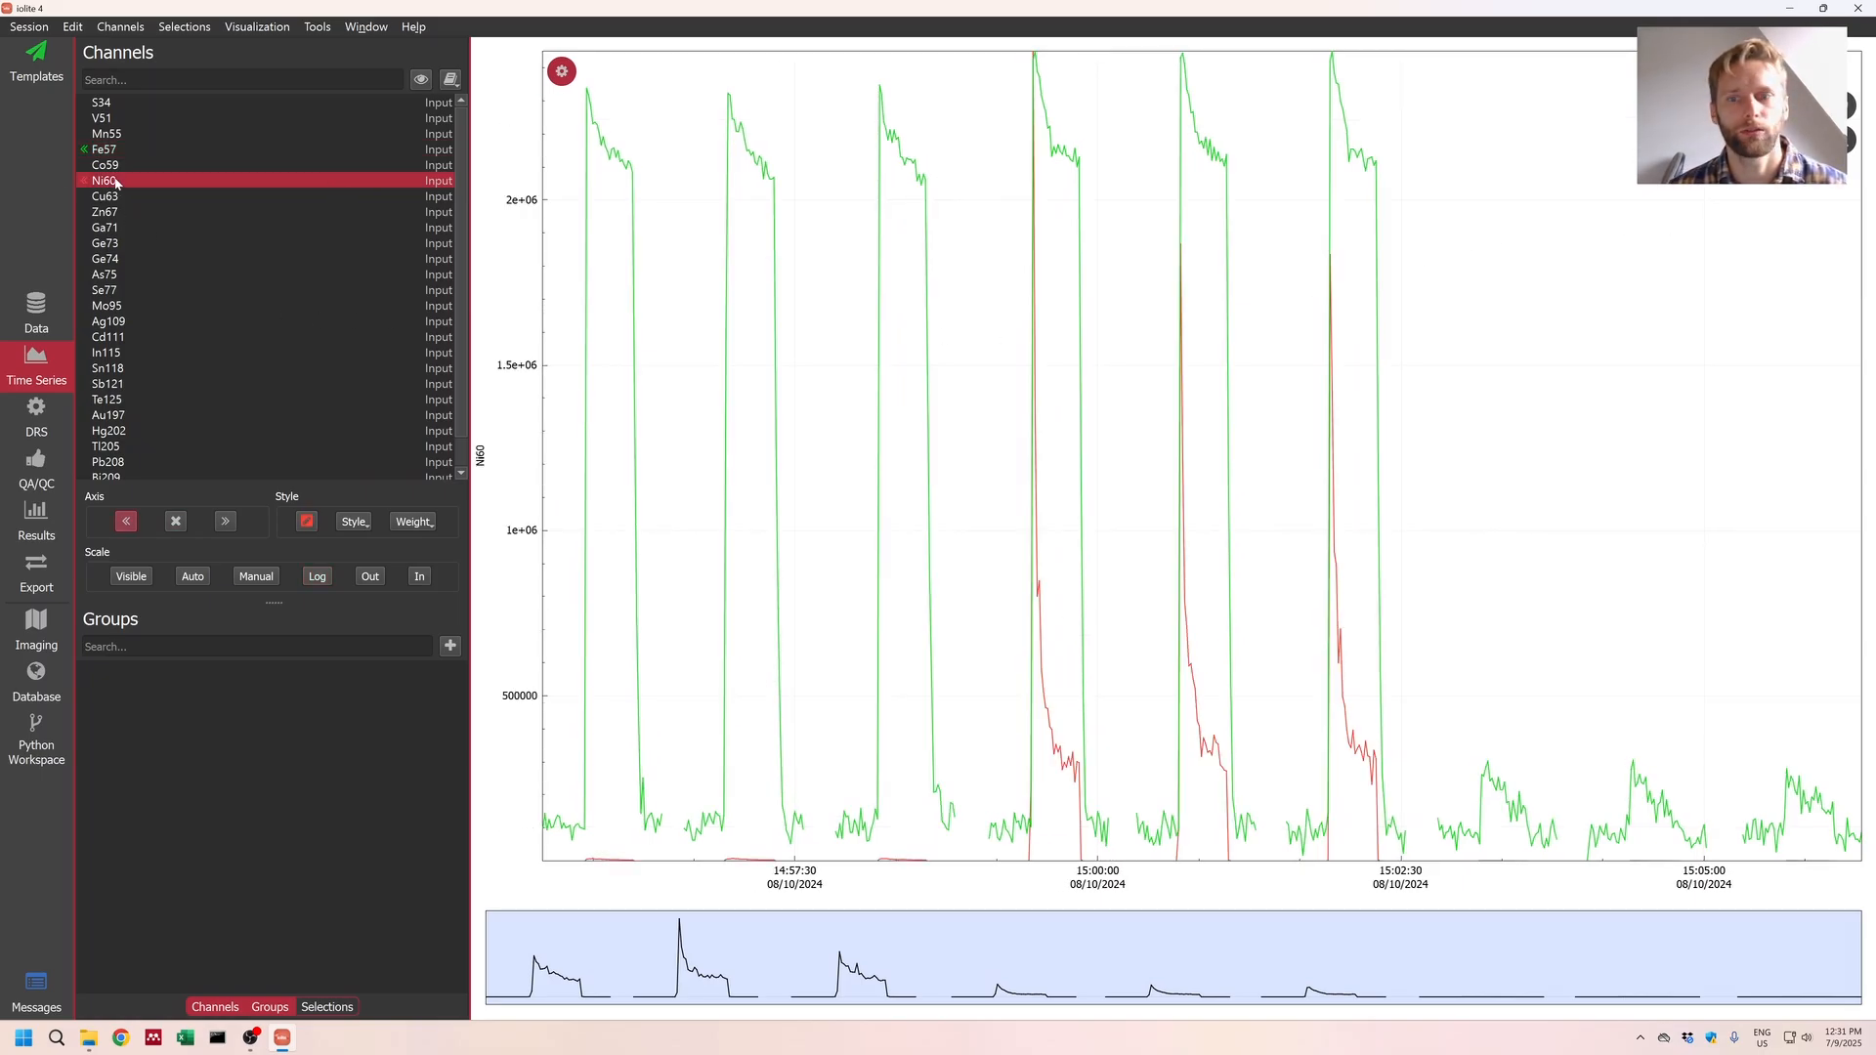
left_click(328, 580)
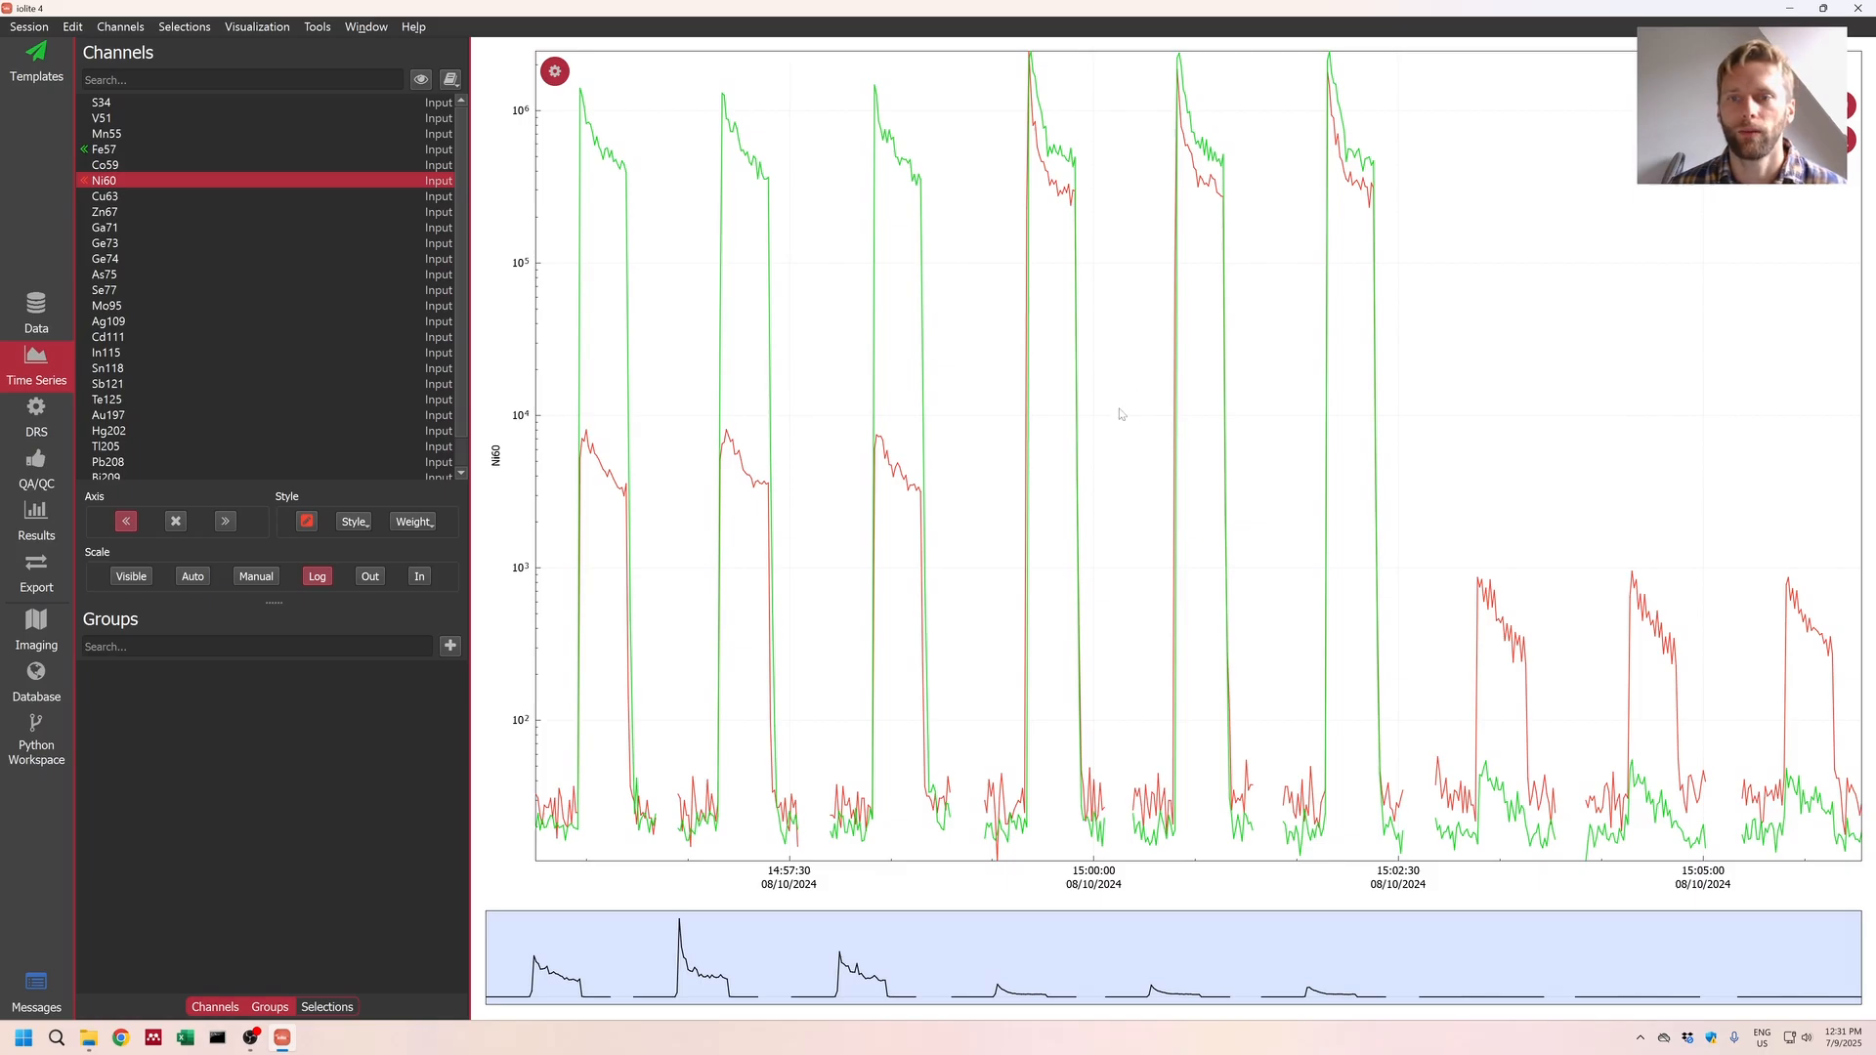
Step: Compare the Ni60 and Fe57 traces at different vertical scales and offsets
left_click_drag(1122, 410, 1091, 371)
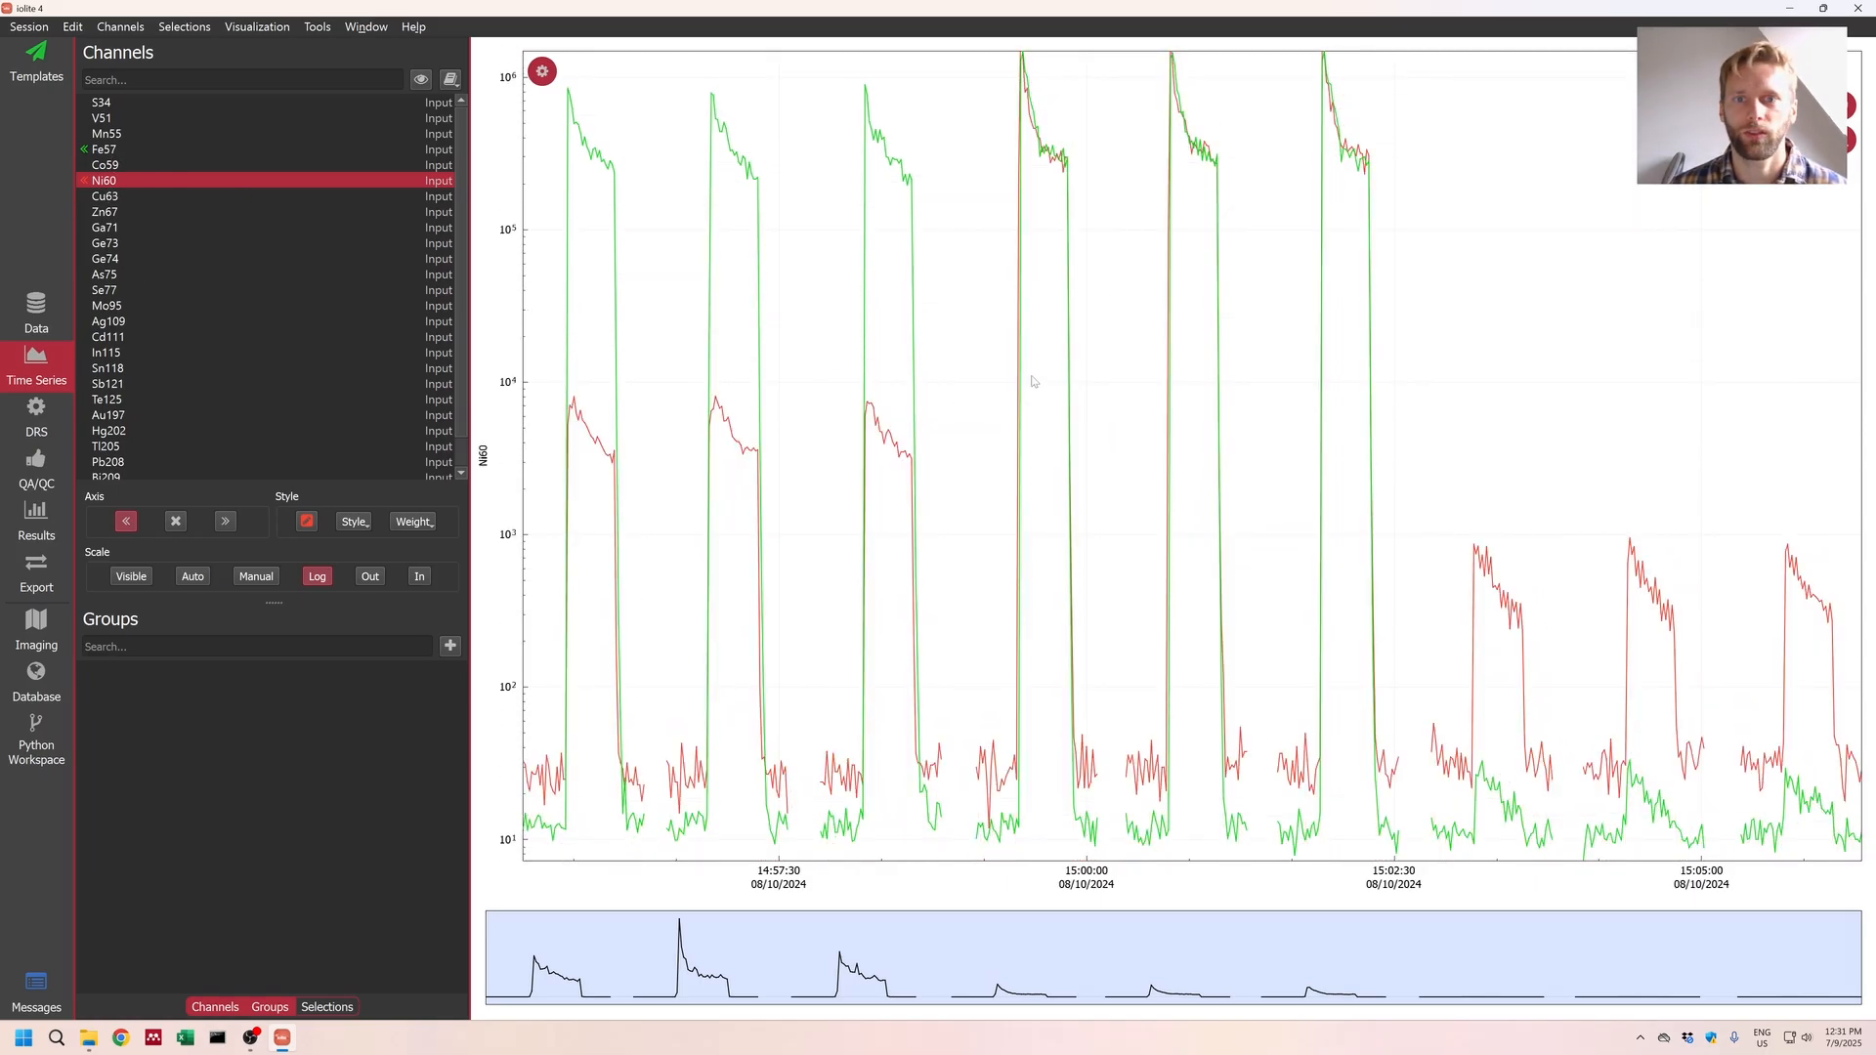
scroll(1034, 381, "up", 5)
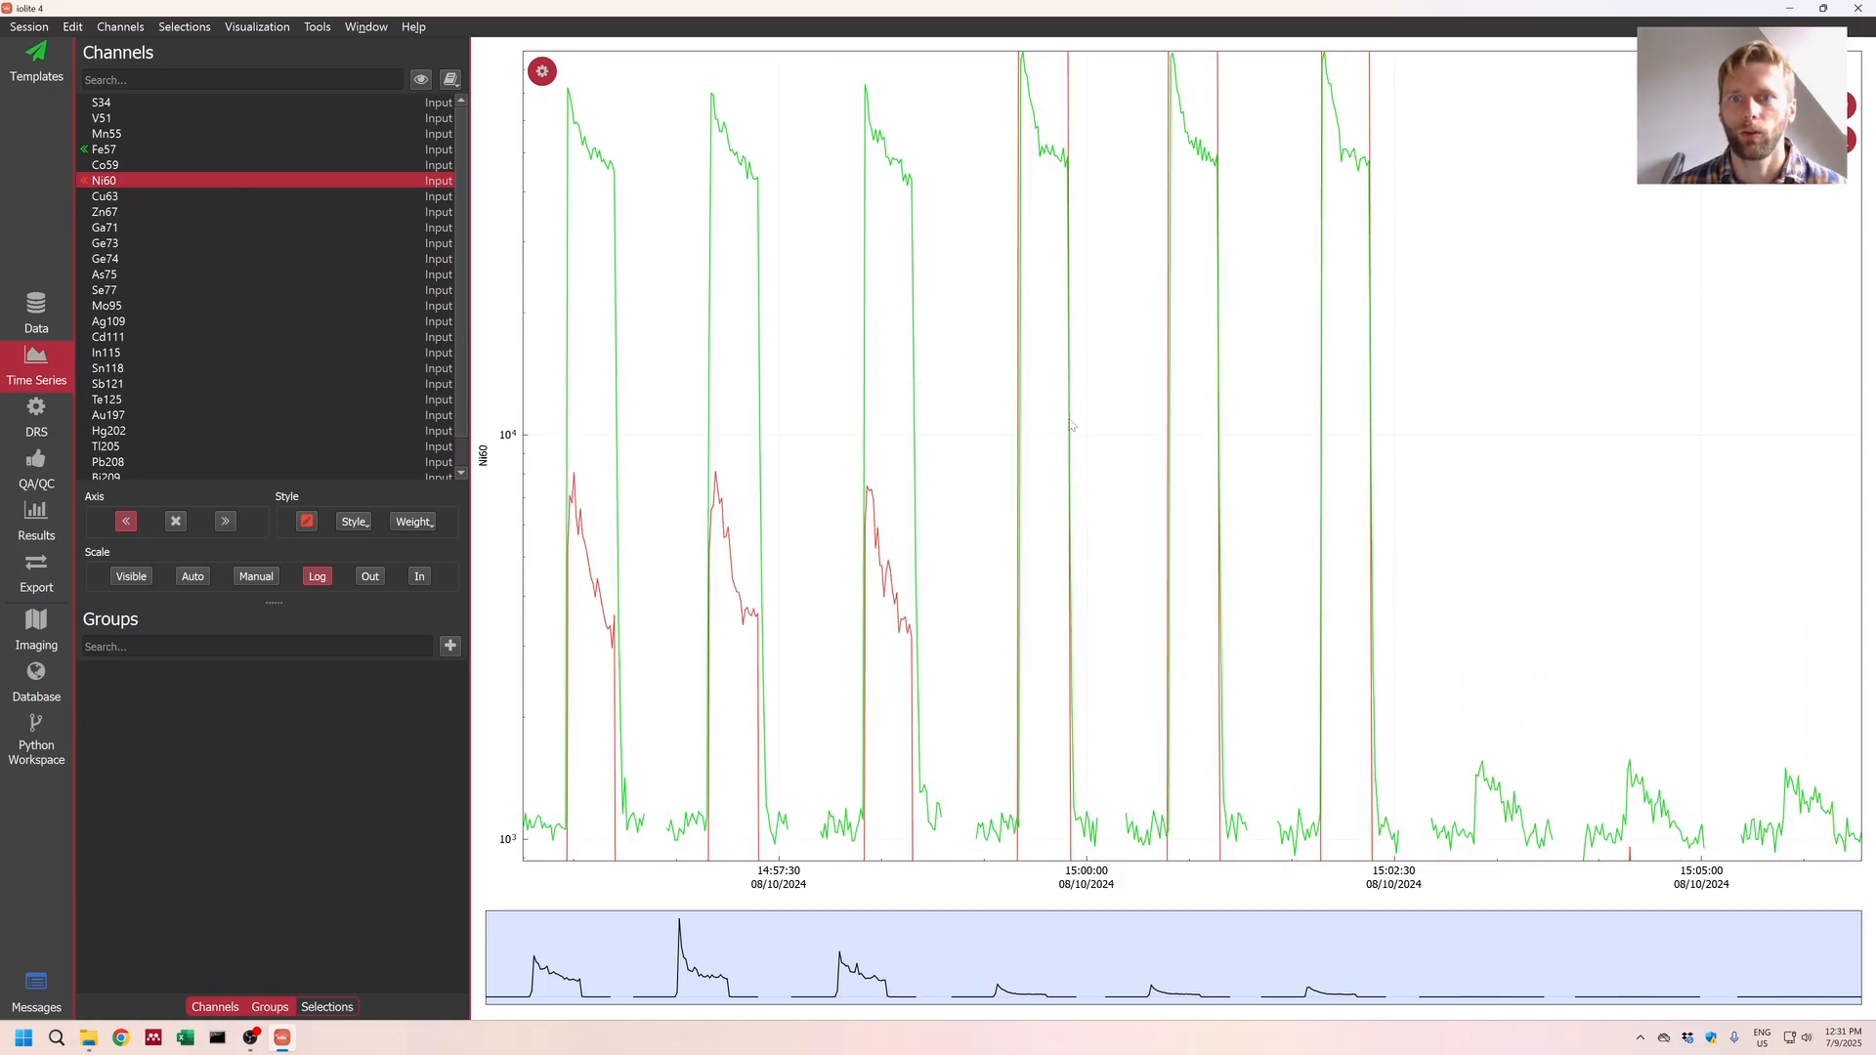
scroll(1072, 428, "down", 6)
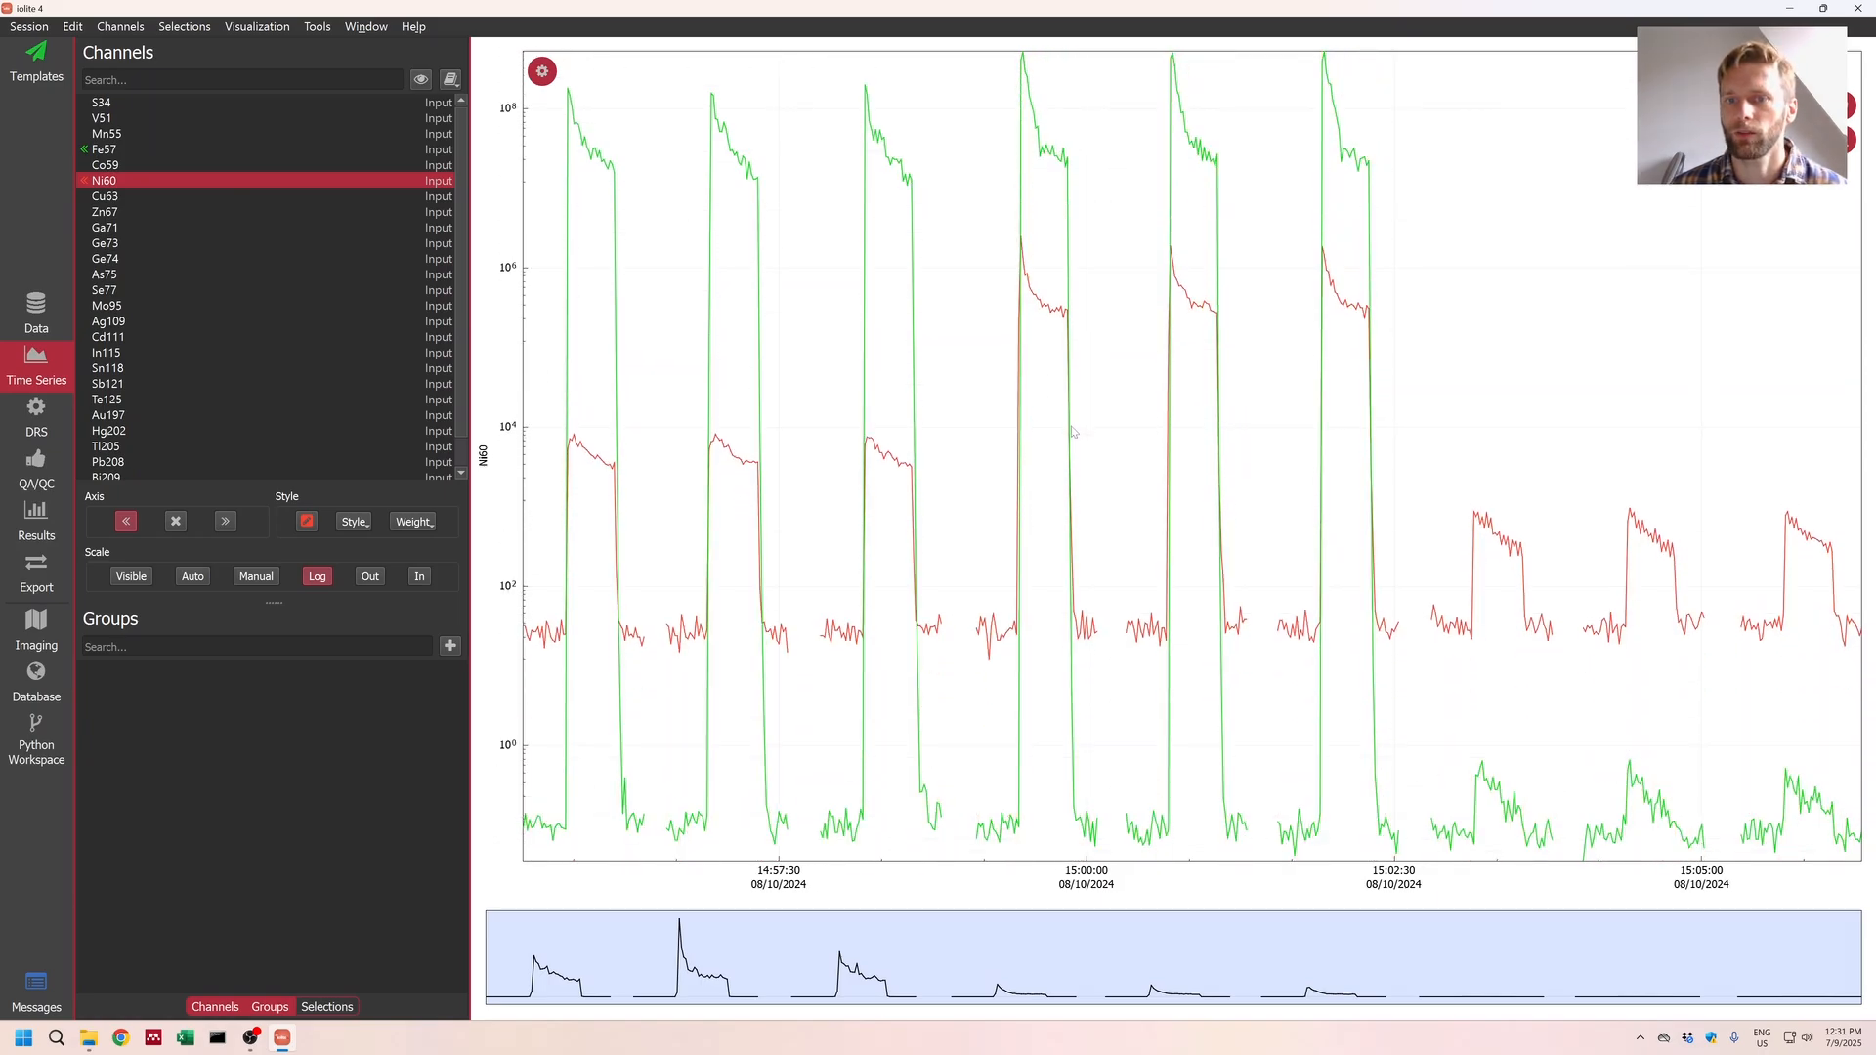
scroll(1073, 428, "up", 4)
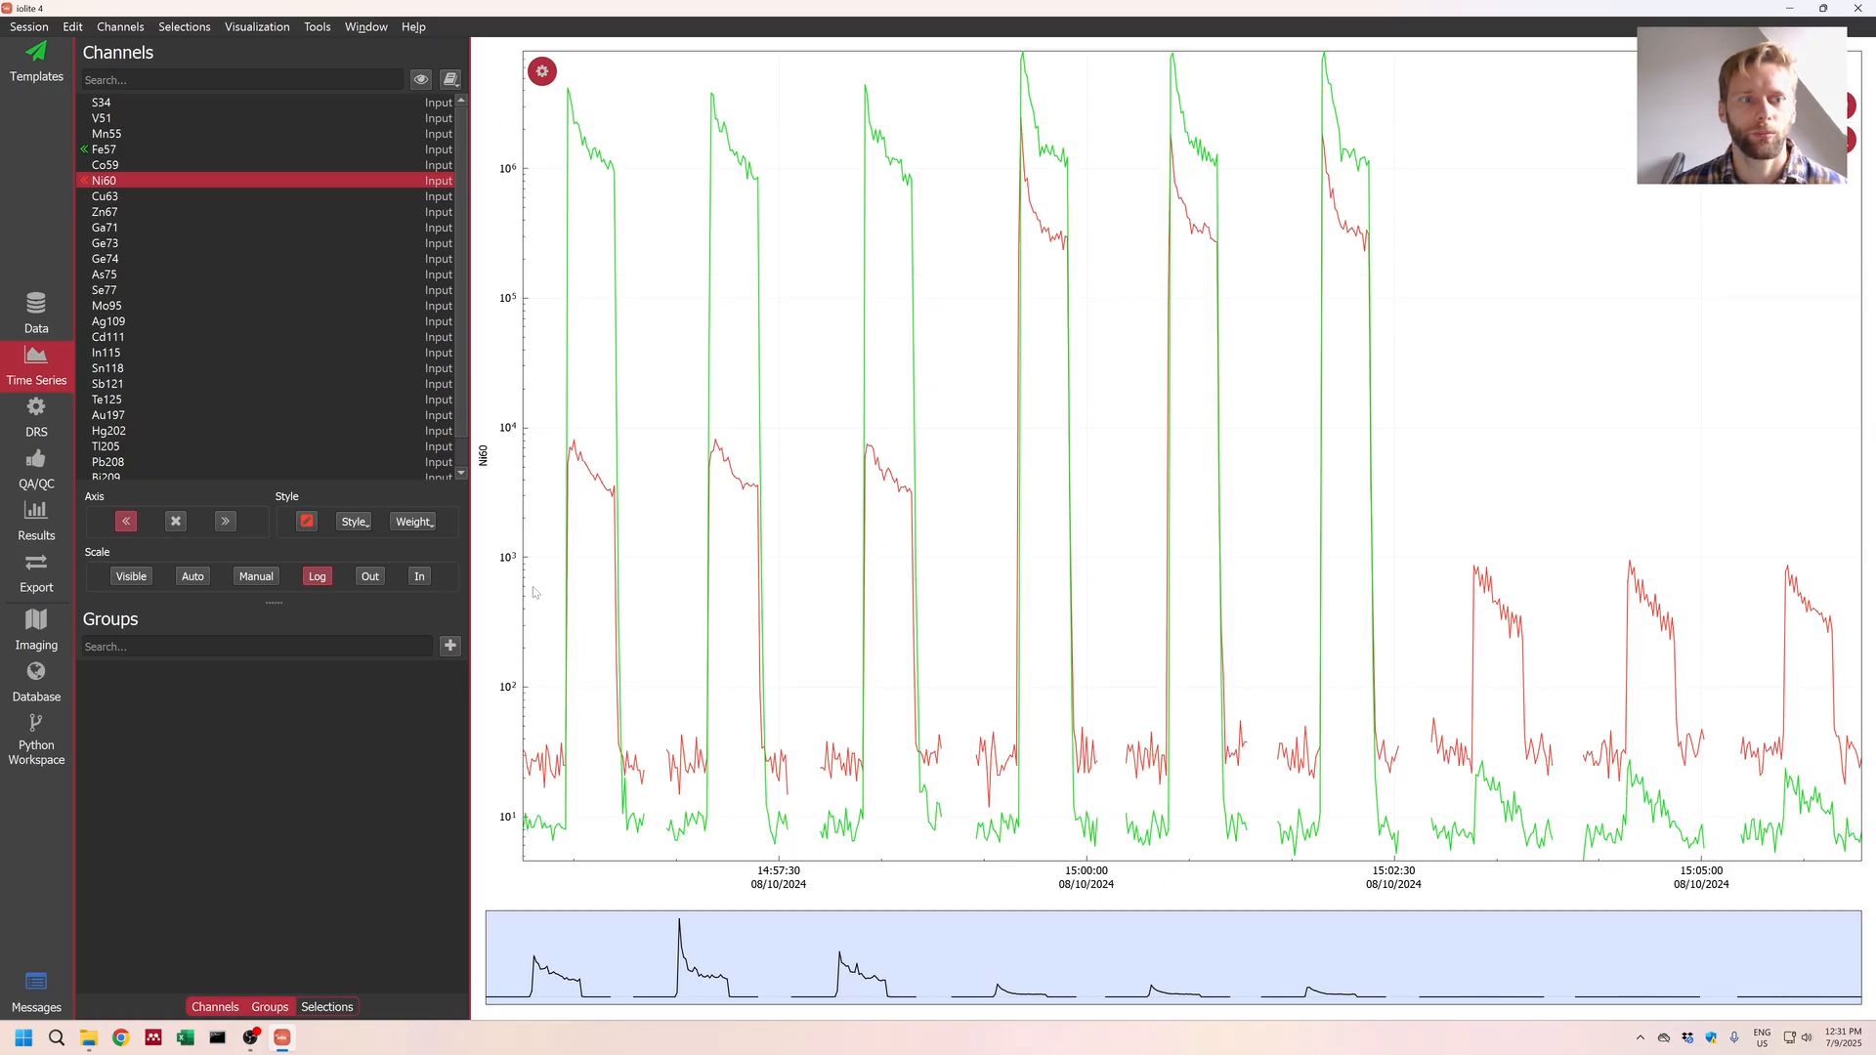
left_click(368, 577)
left_click(419, 577)
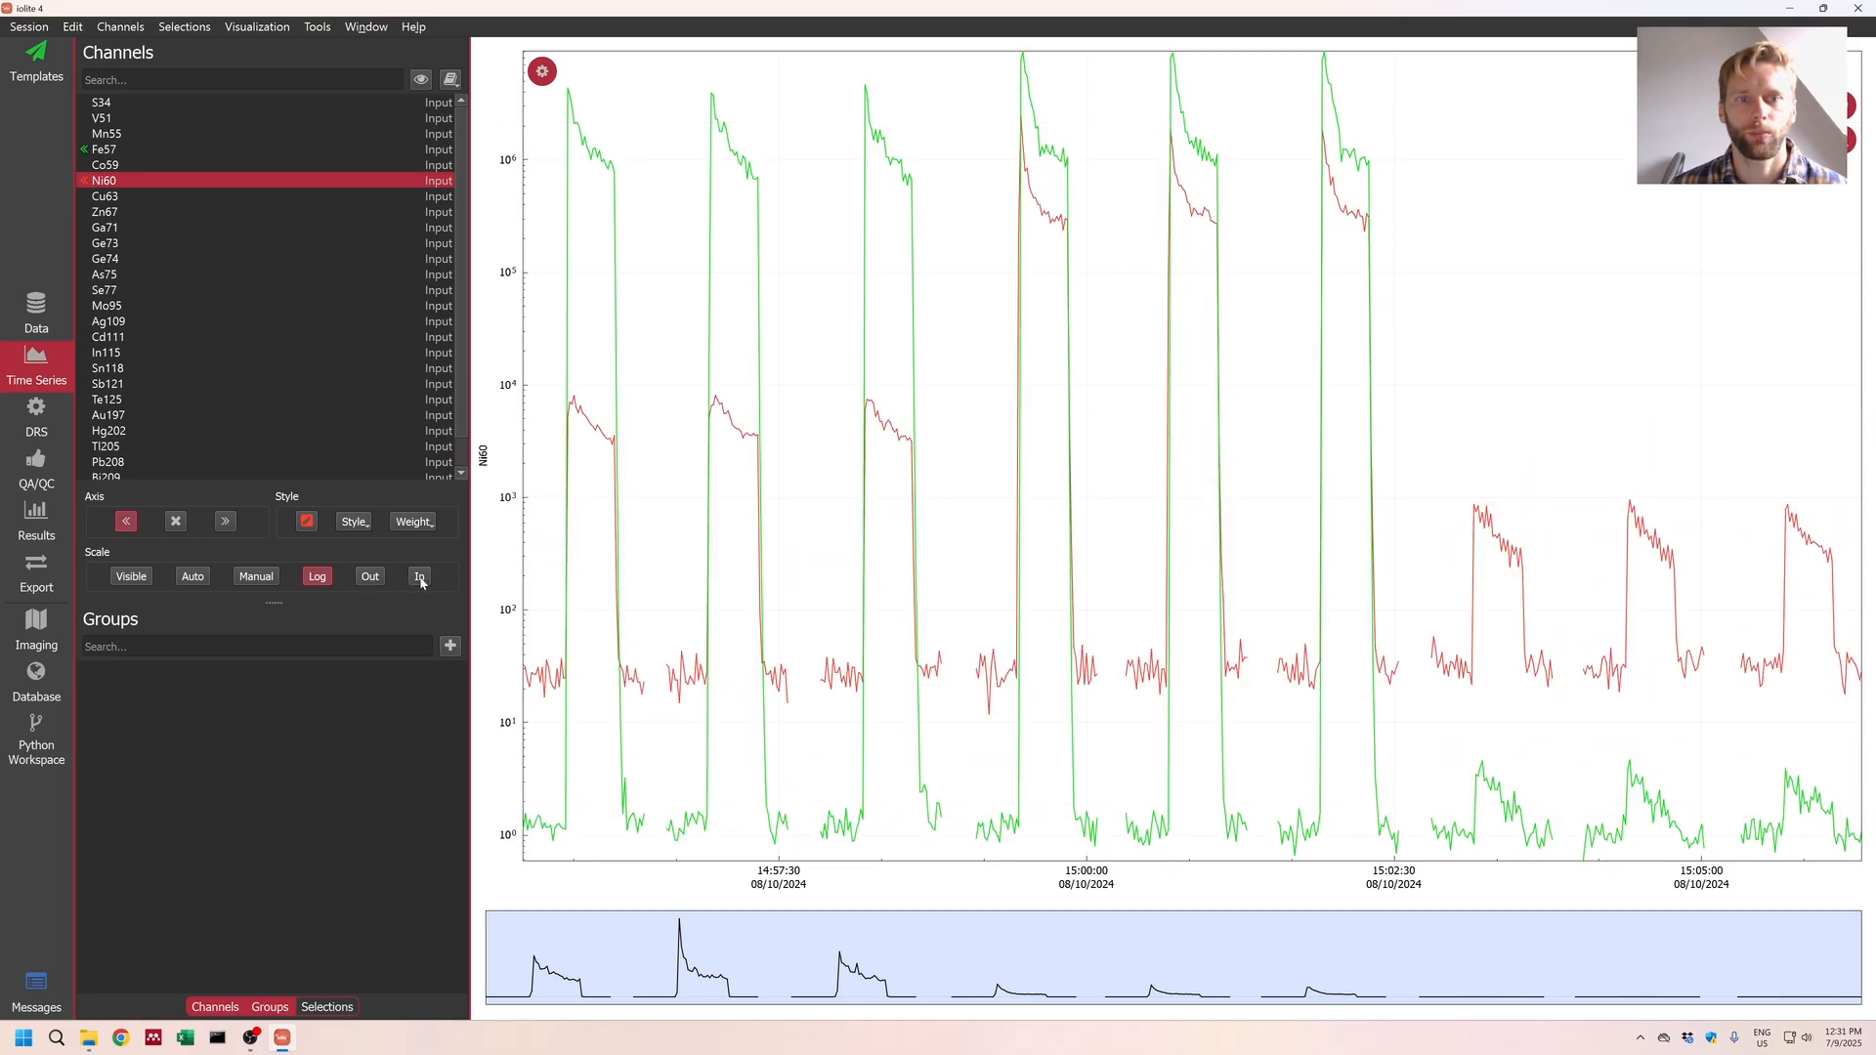
left_click(418, 577)
left_click(418, 576)
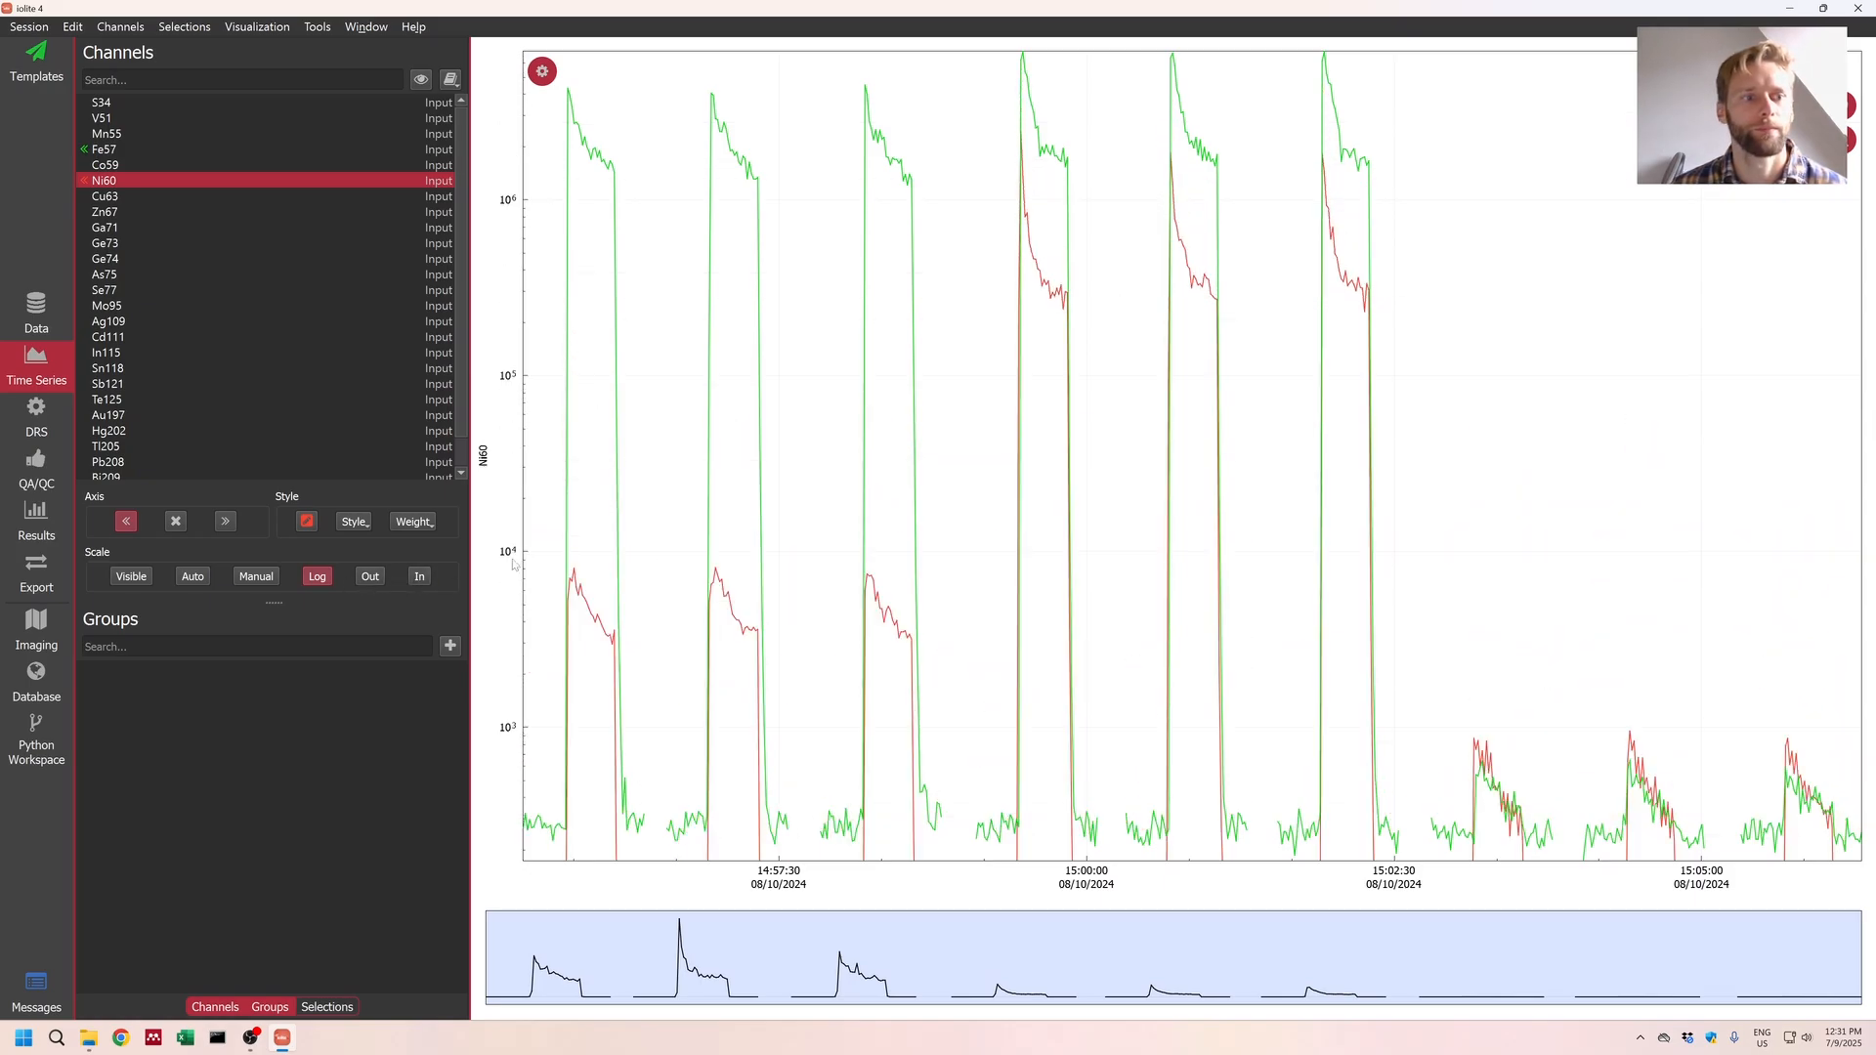
left_click_drag(945, 520, 979, 333)
scroll(982, 337, "down", 2)
scroll(1003, 406, "down", 3)
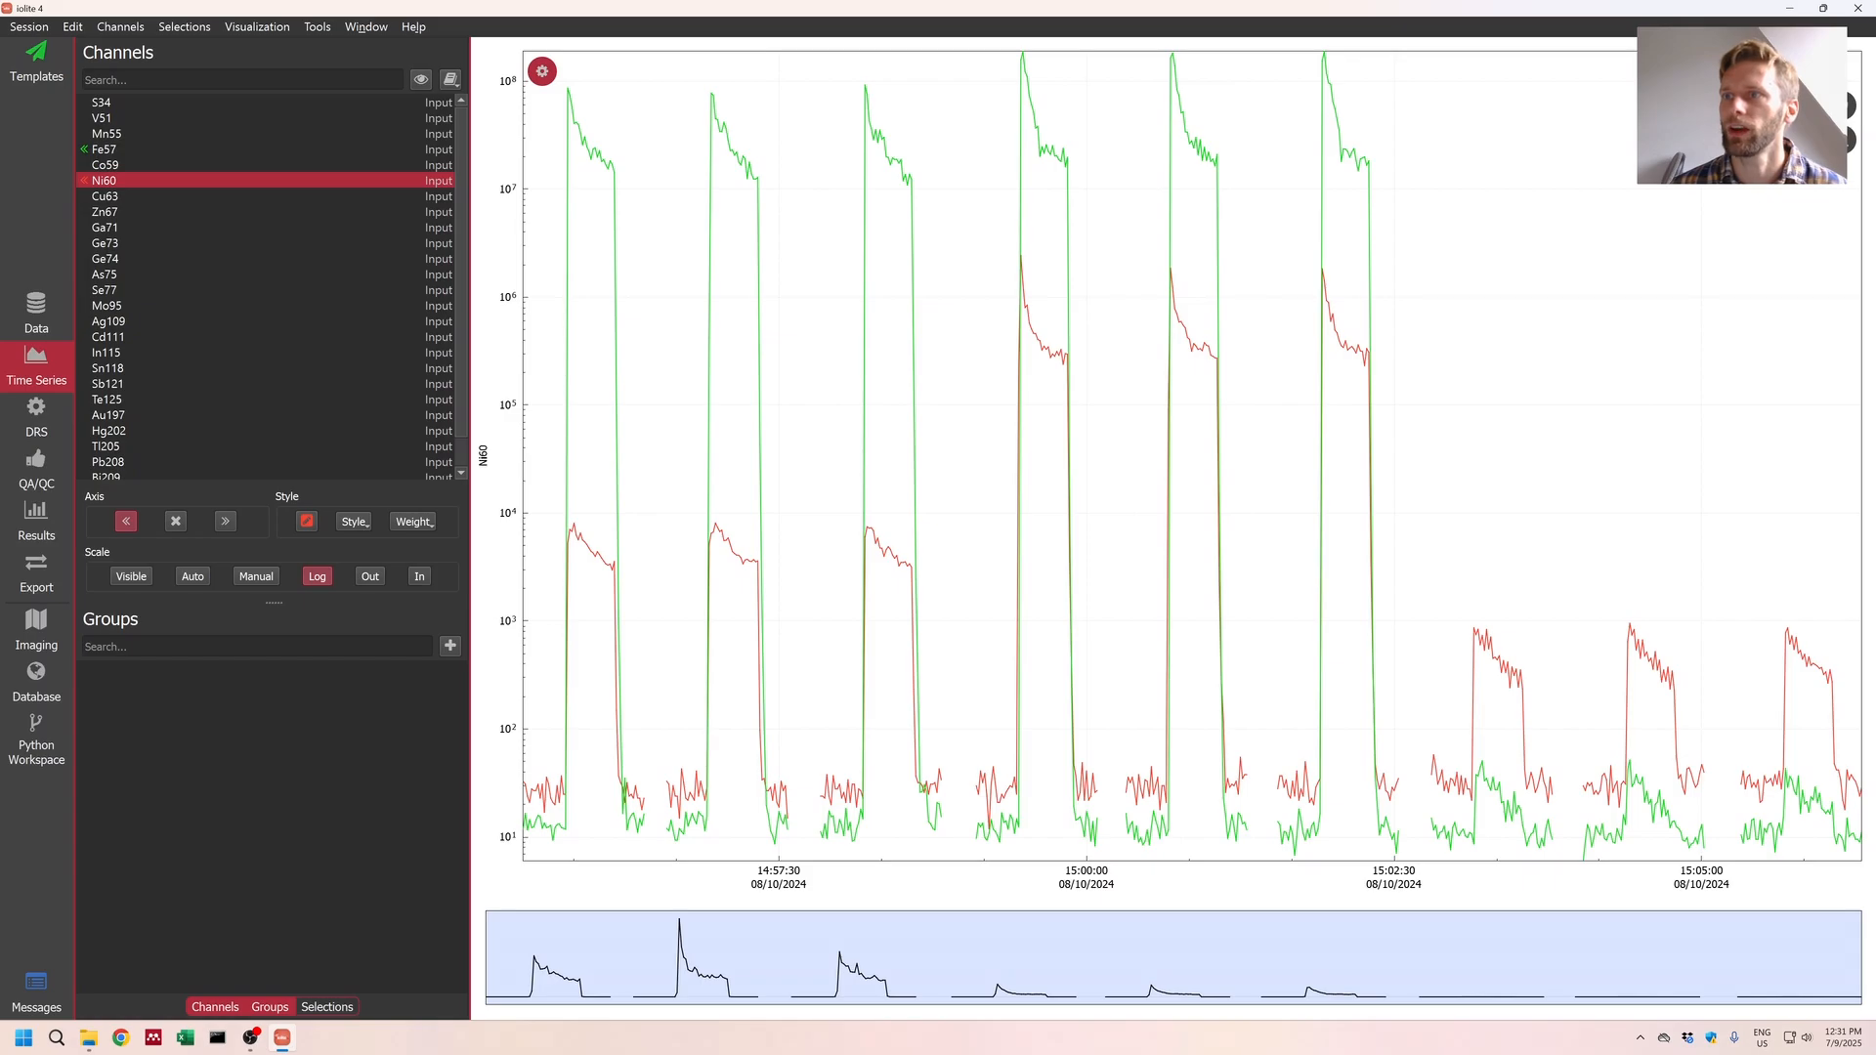
Step: Show the data sample labels for all analyses in the time series plot
scroll(1109, 545, "up", 3)
scroll(1107, 550, "down", 4)
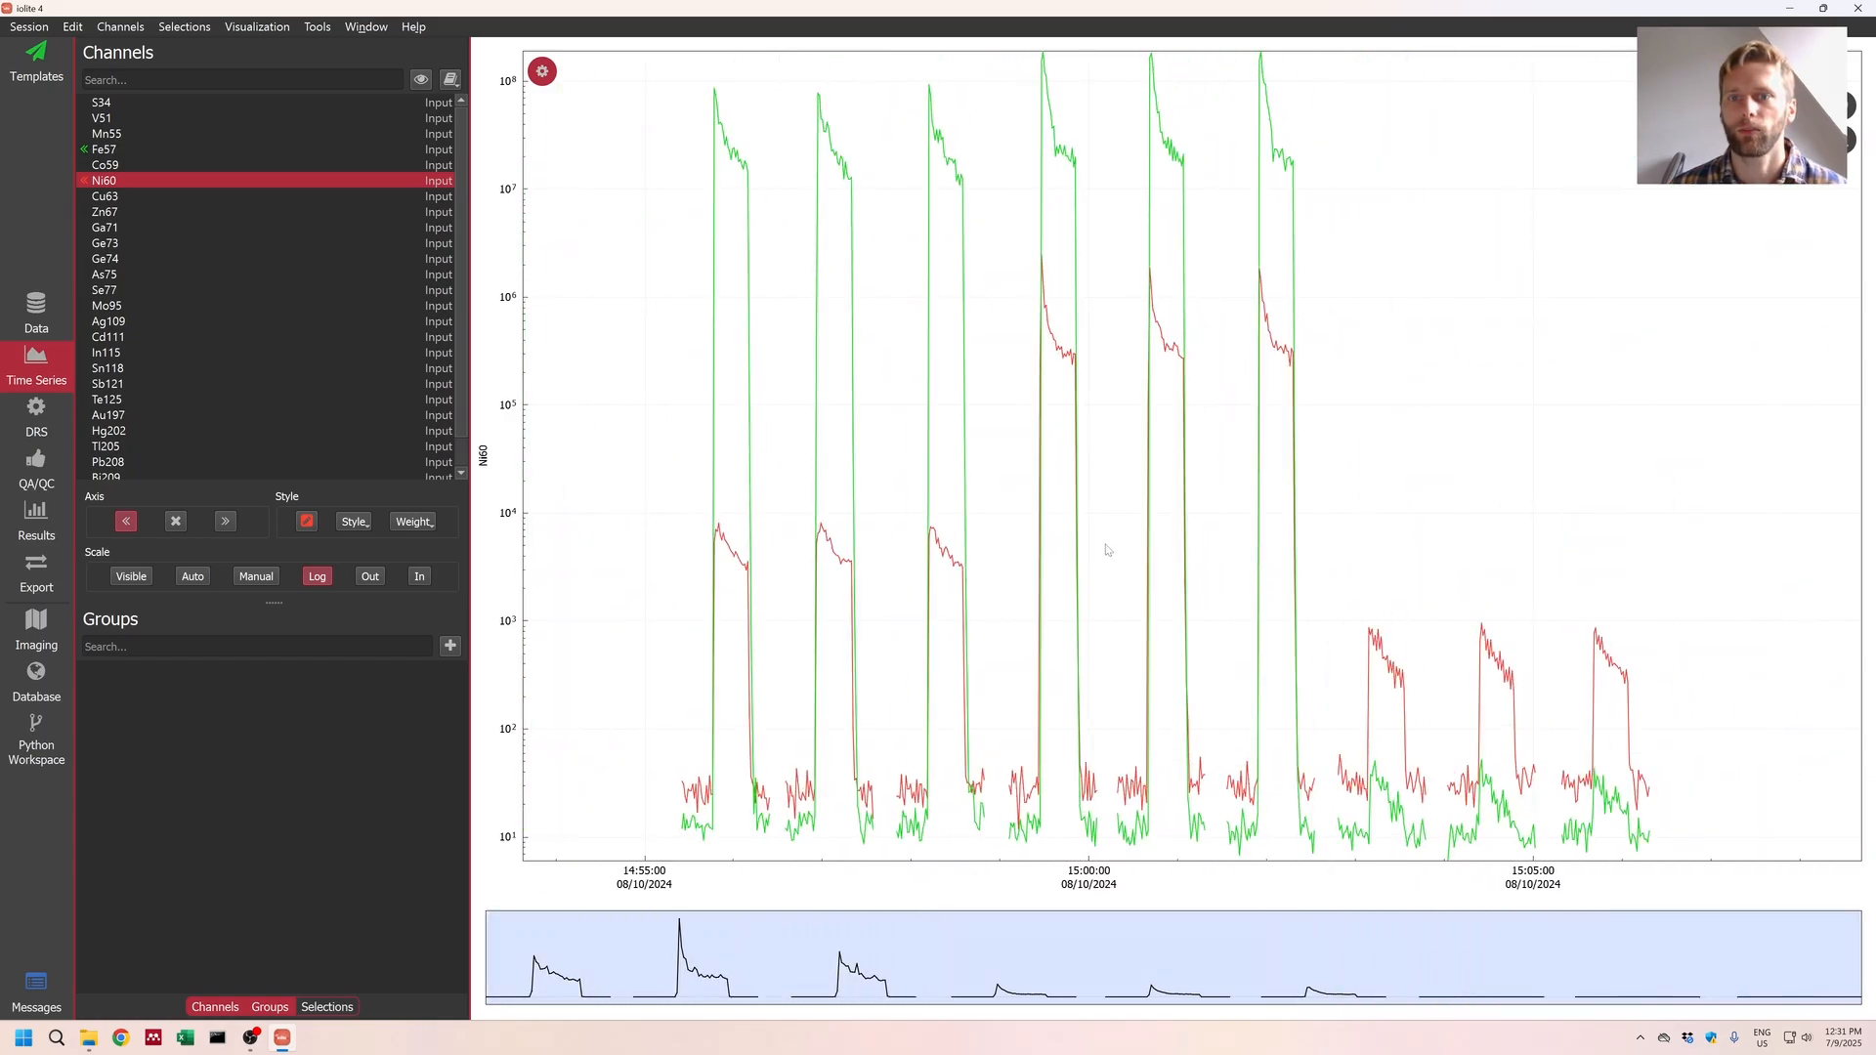
scroll(1108, 550, "up", 5)
scroll(1110, 551, "down", 5)
mouse_move(1222, 575)
left_mouse_down()
mouse_move(809, 571)
mouse_move(1549, 608)
mouse_move(1212, 610)
left_mouse_up()
scroll(1124, 611, "up", 2)
left_click_drag(1094, 612, 1135, 615)
scroll(1135, 610, "down", 1)
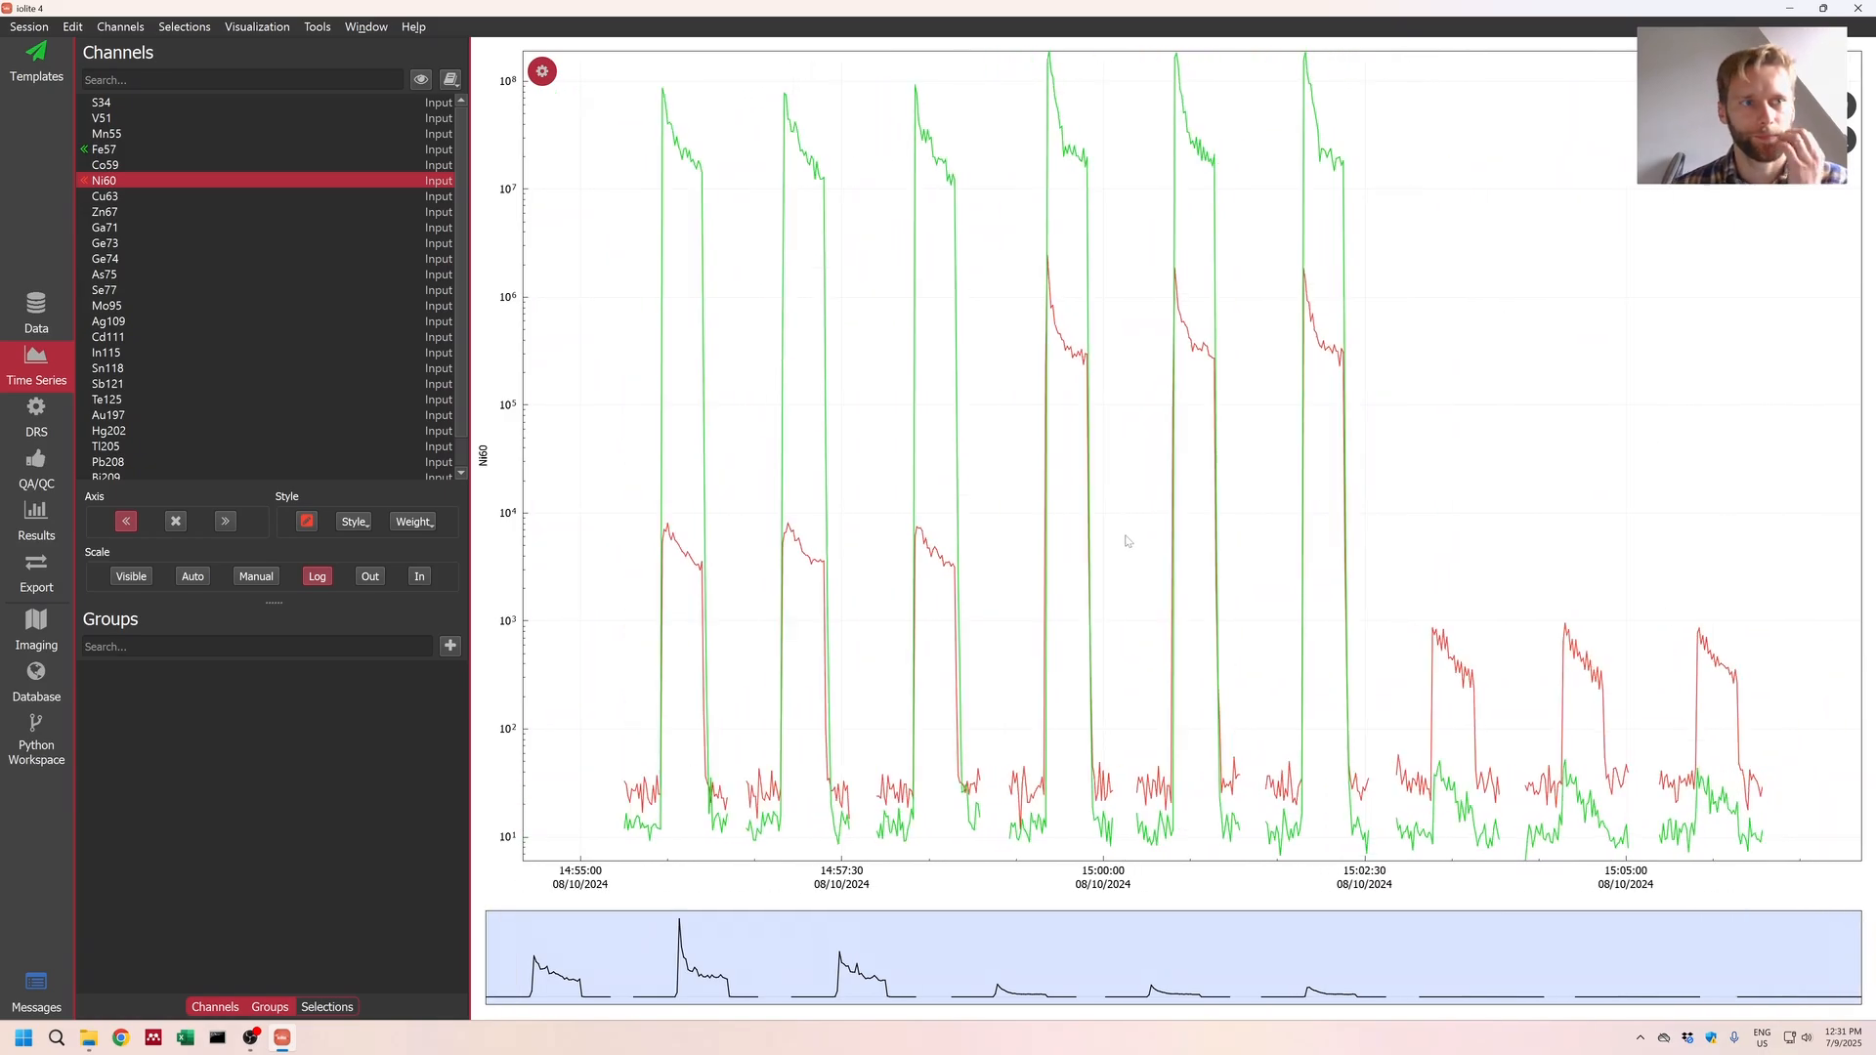
right_click(1060, 421)
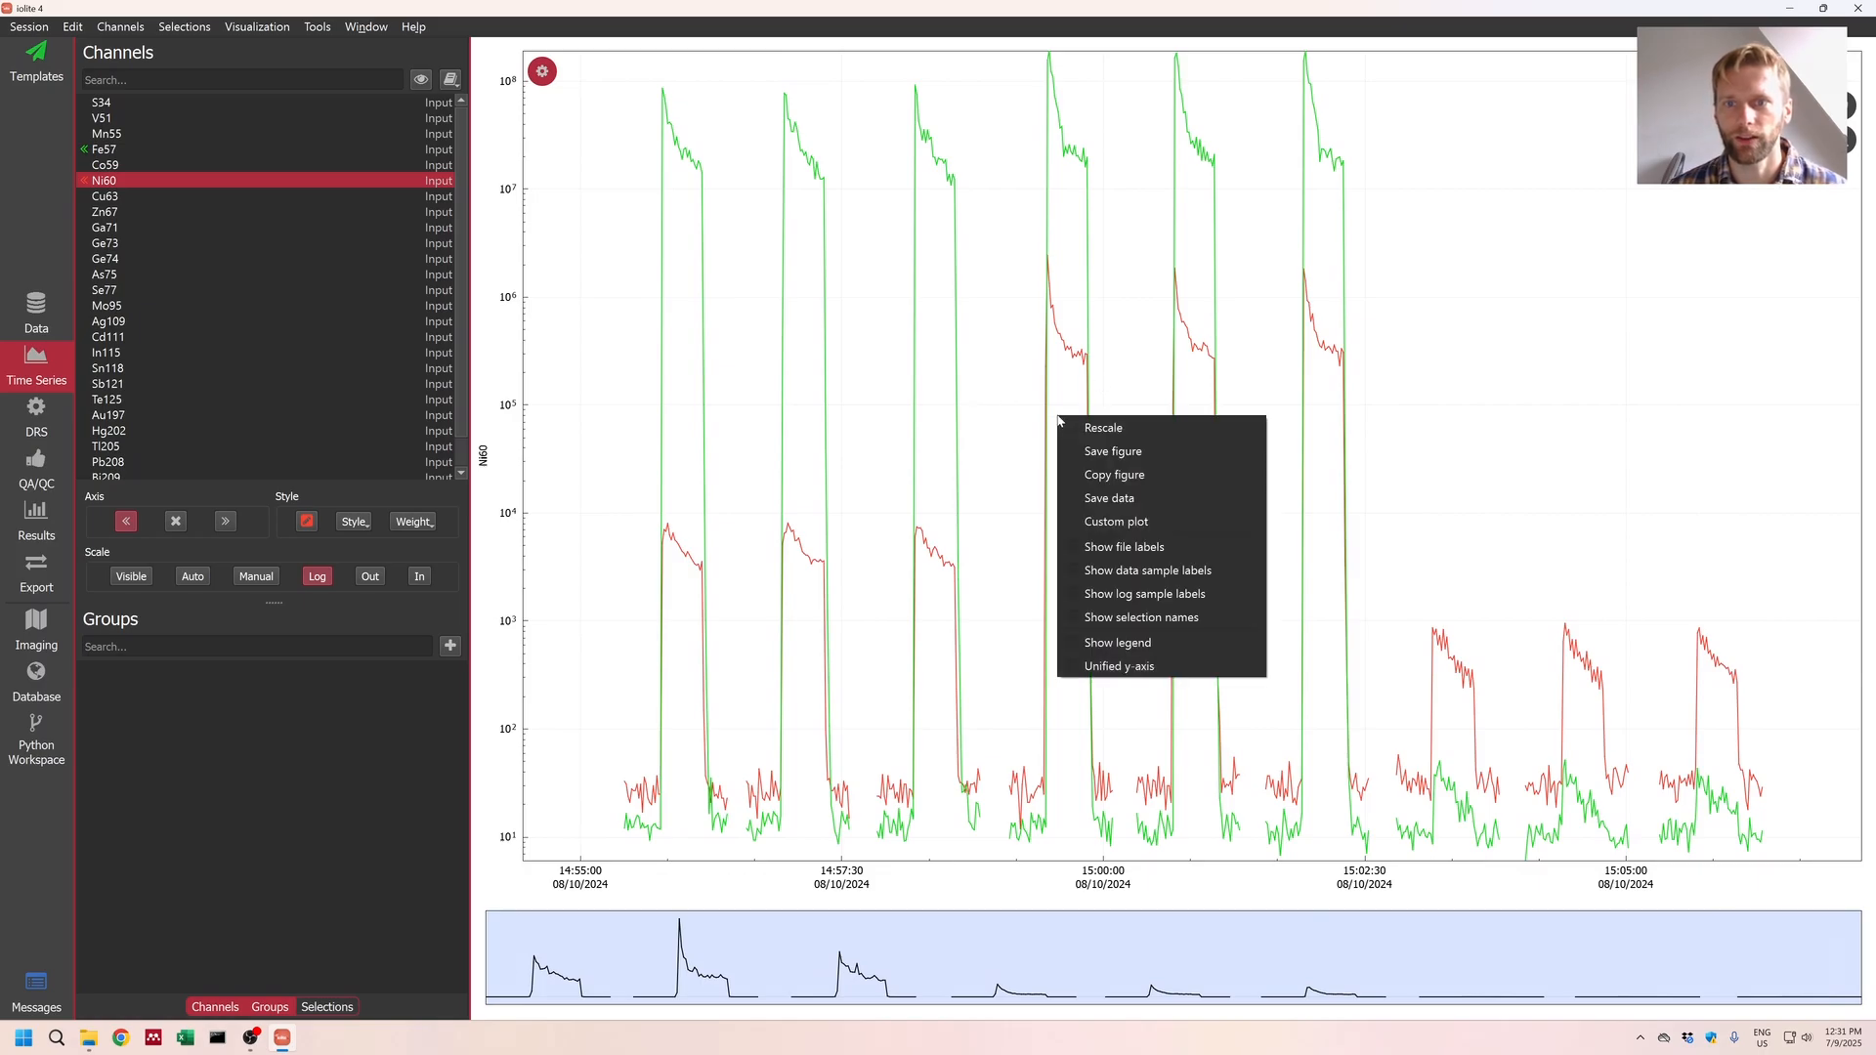
left_click(1217, 577)
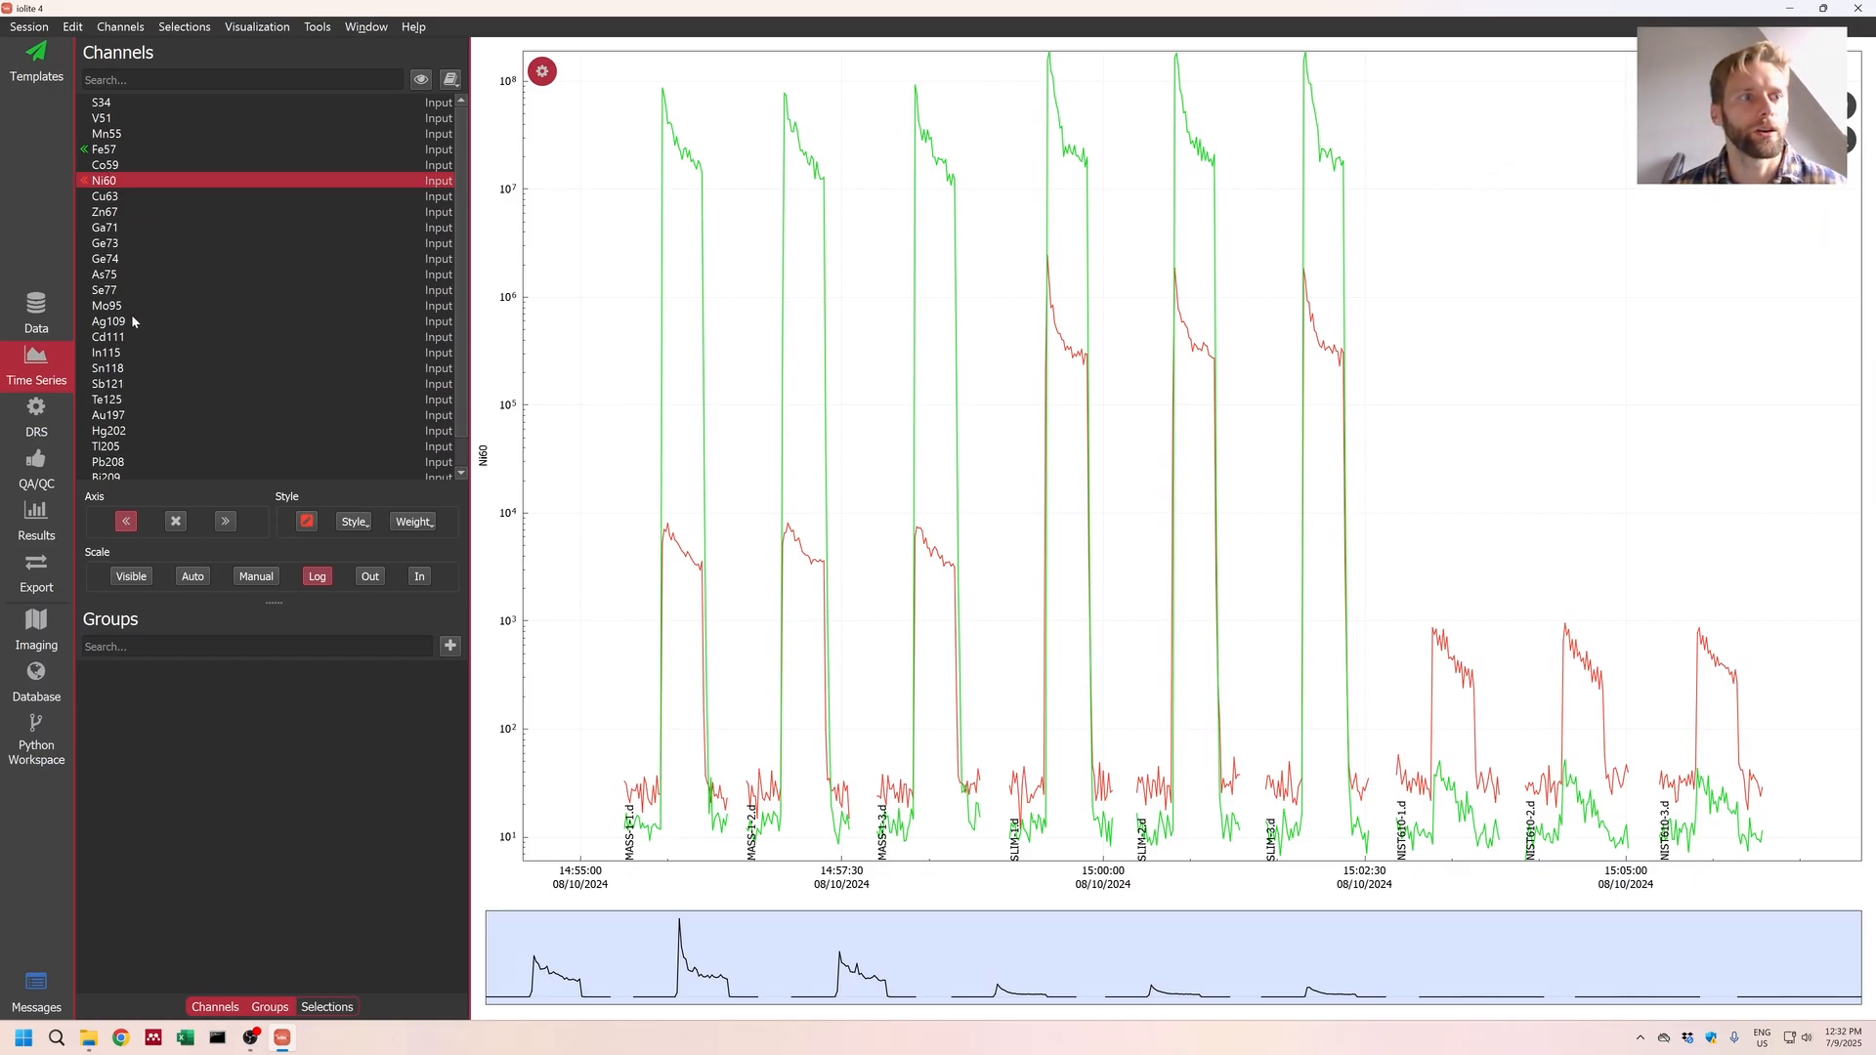
Step: Add the Zn67 channel on a logarithmic scale and focus the plot on the first MASS-1 analysis
left_click(104, 211)
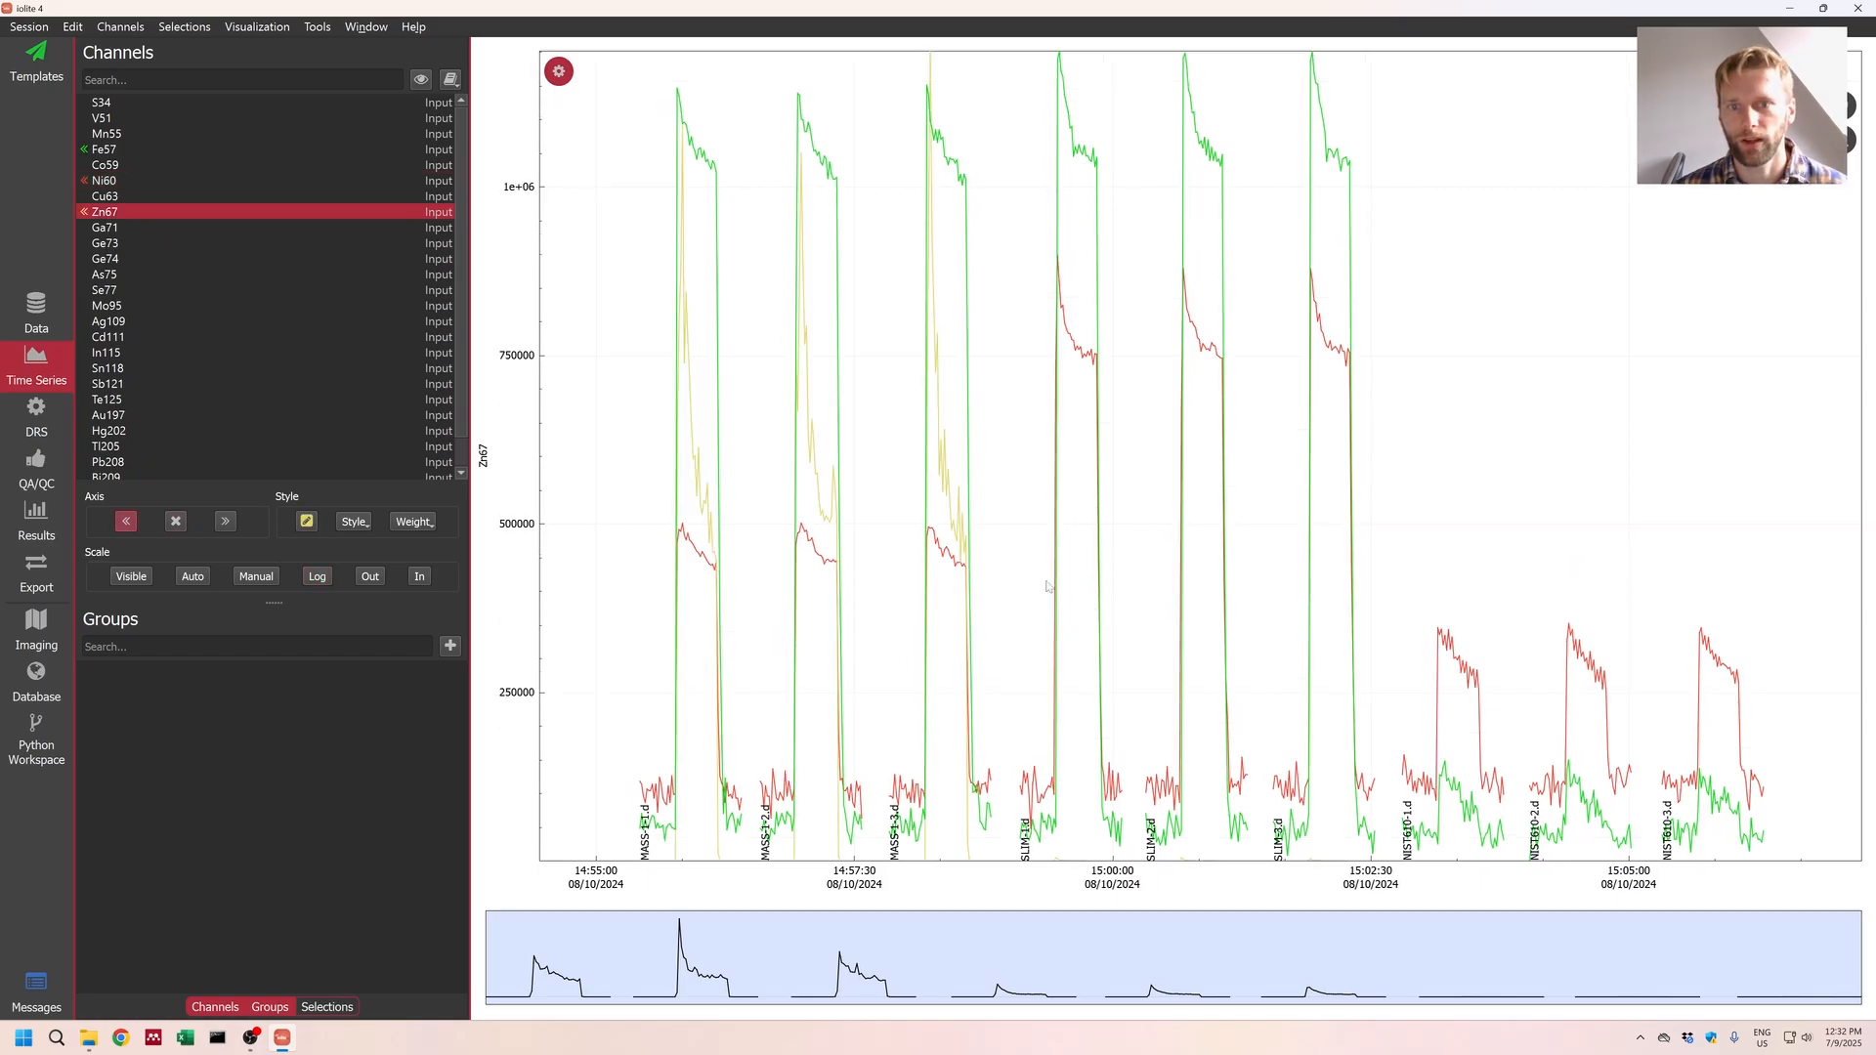
scroll(996, 533, "up", 3)
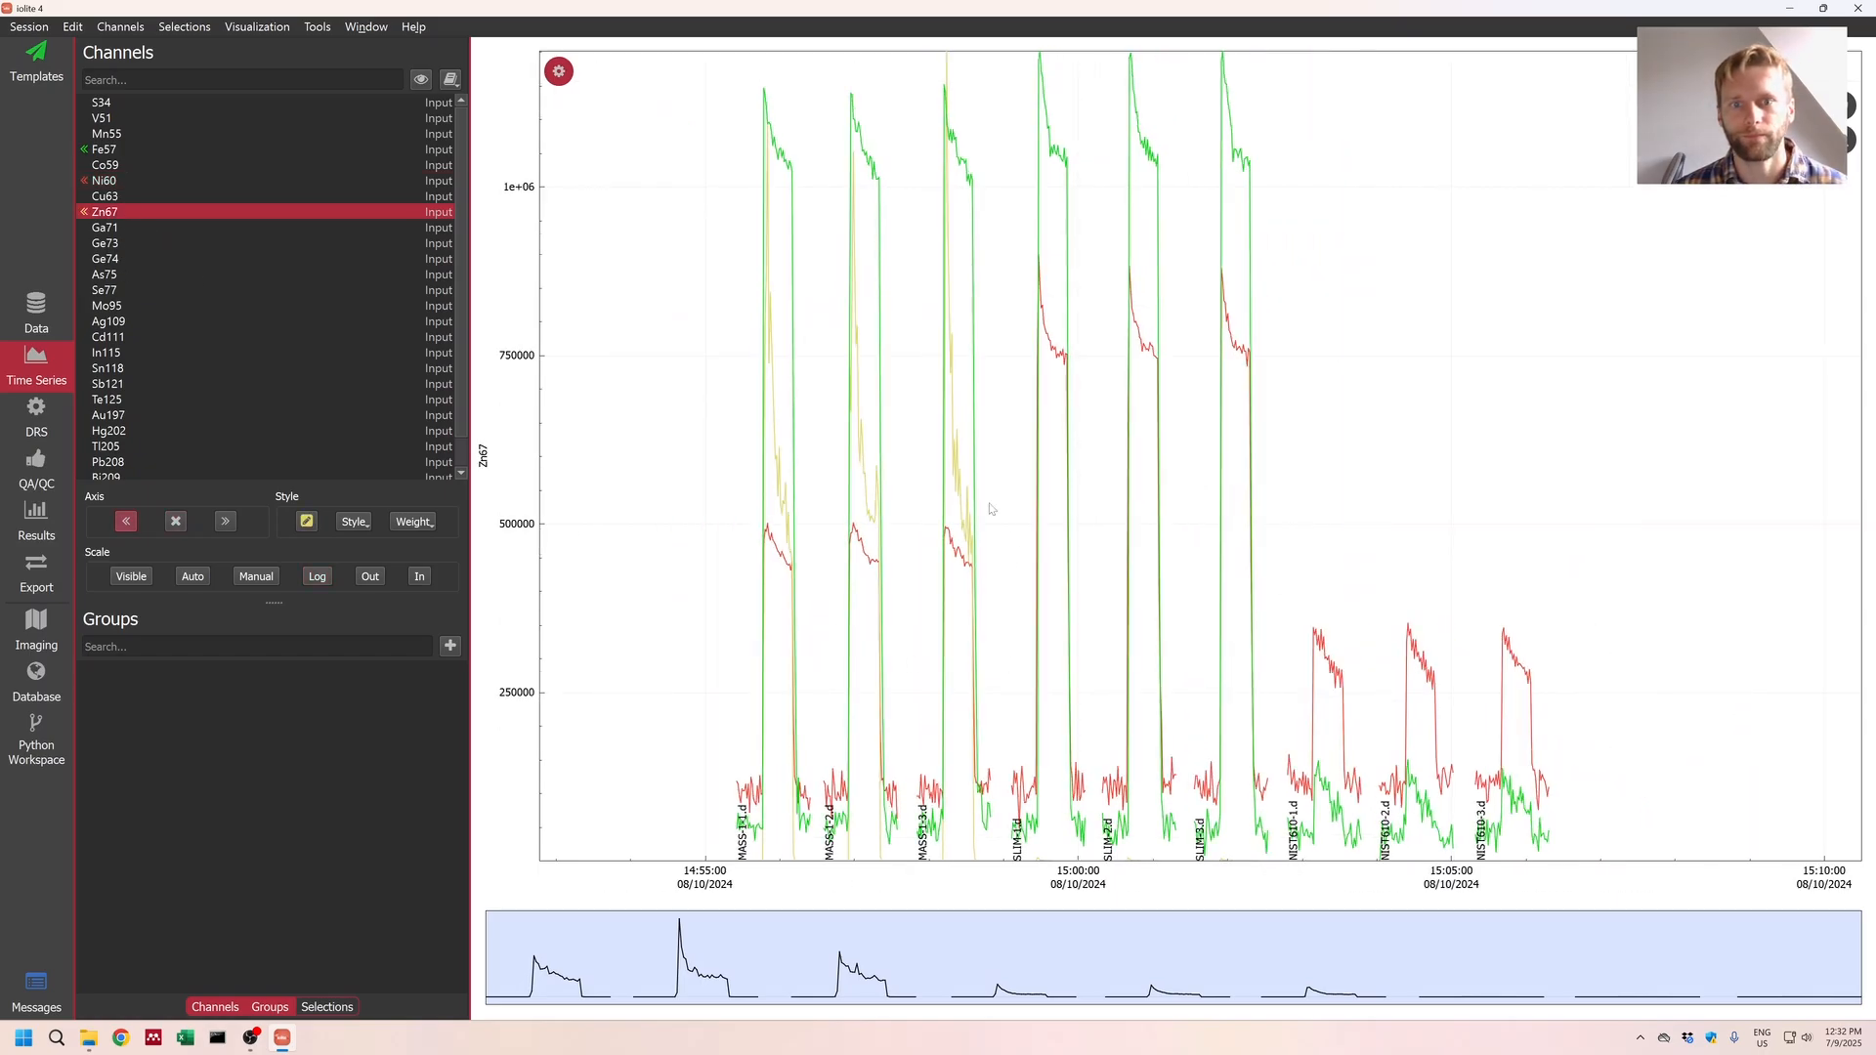
left_click(318, 578)
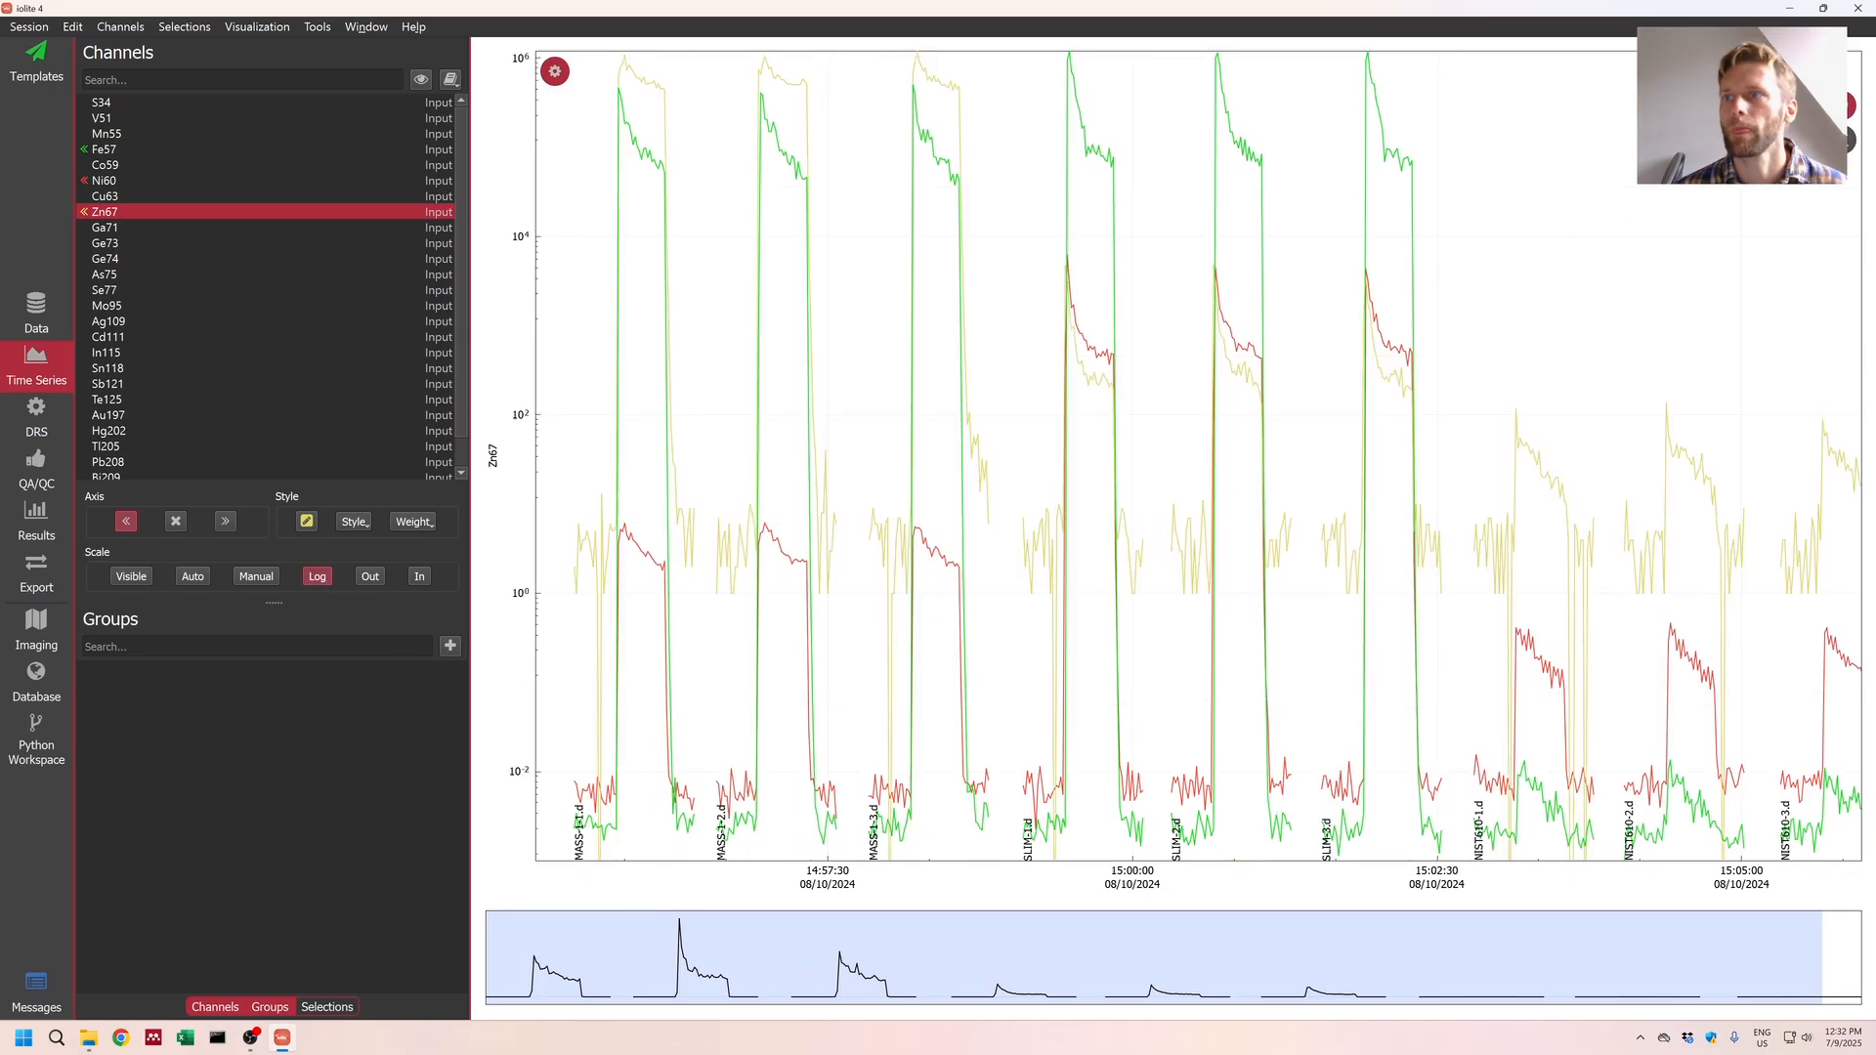
left_click_drag(1130, 351, 1101, 486)
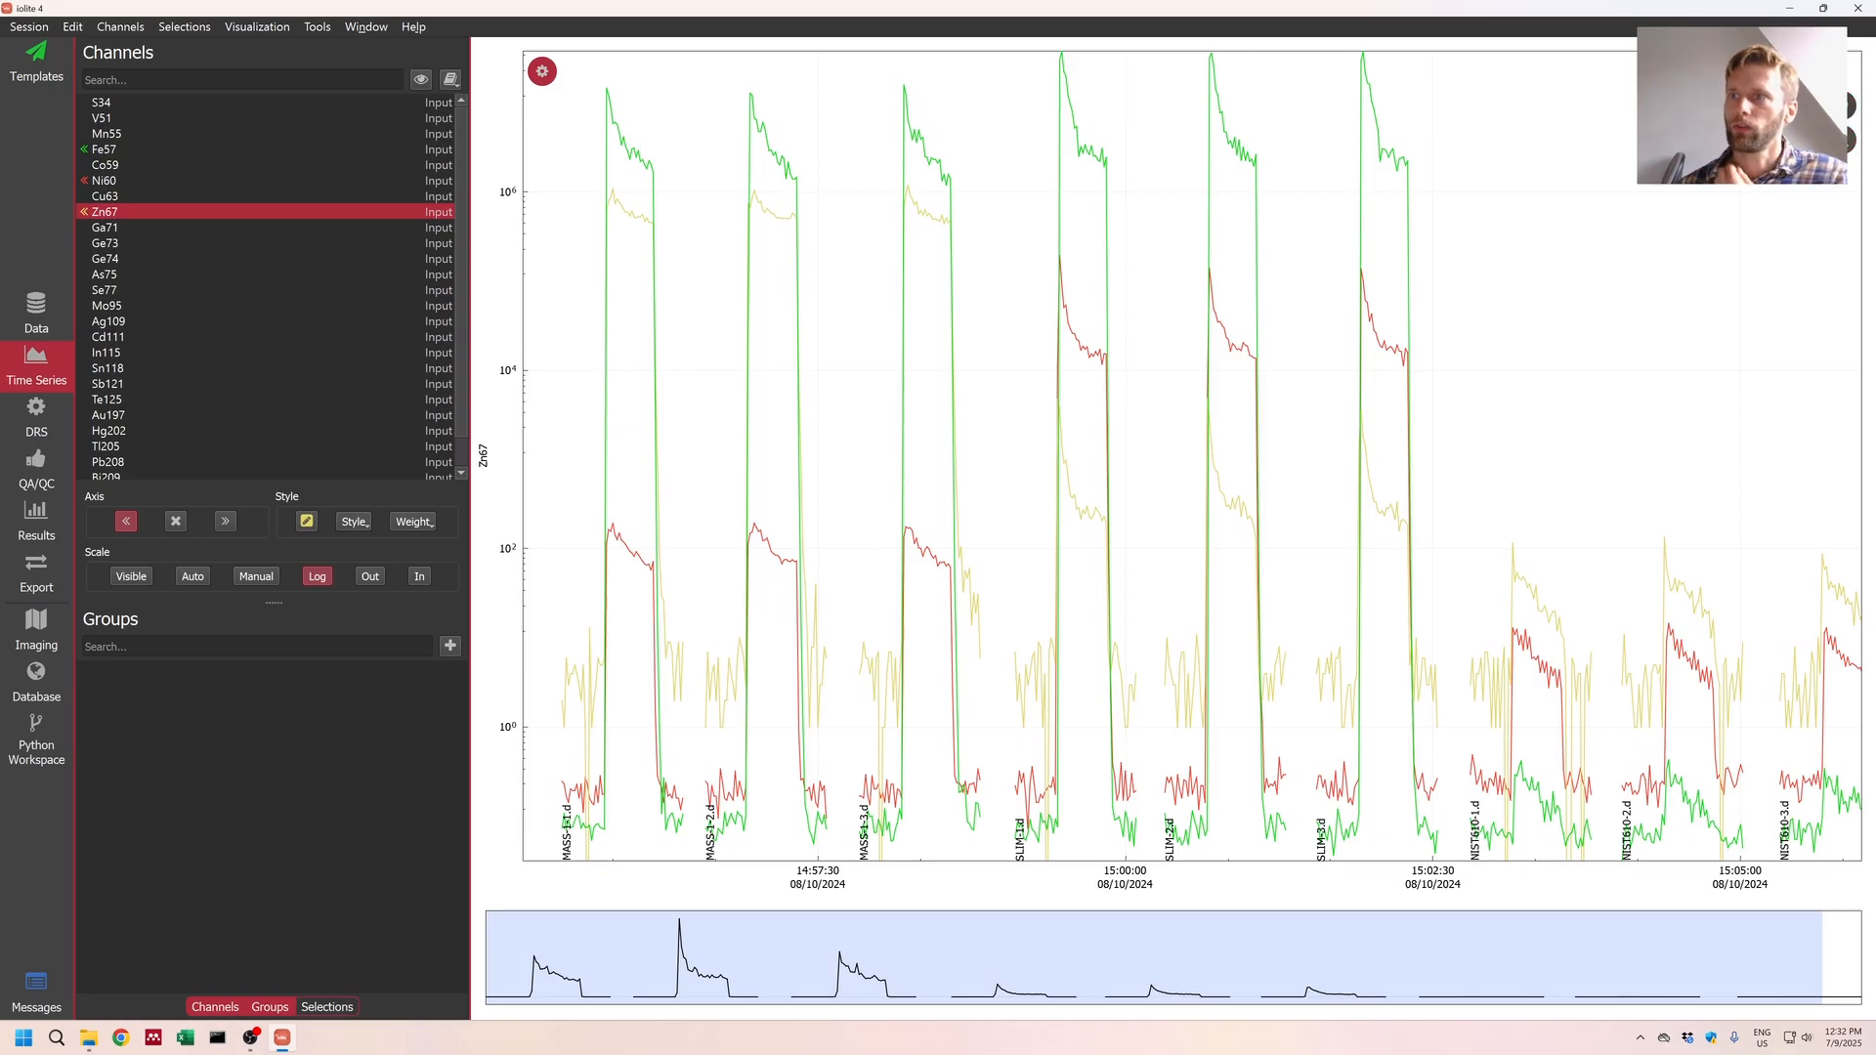
scroll(689, 626, "up", 2)
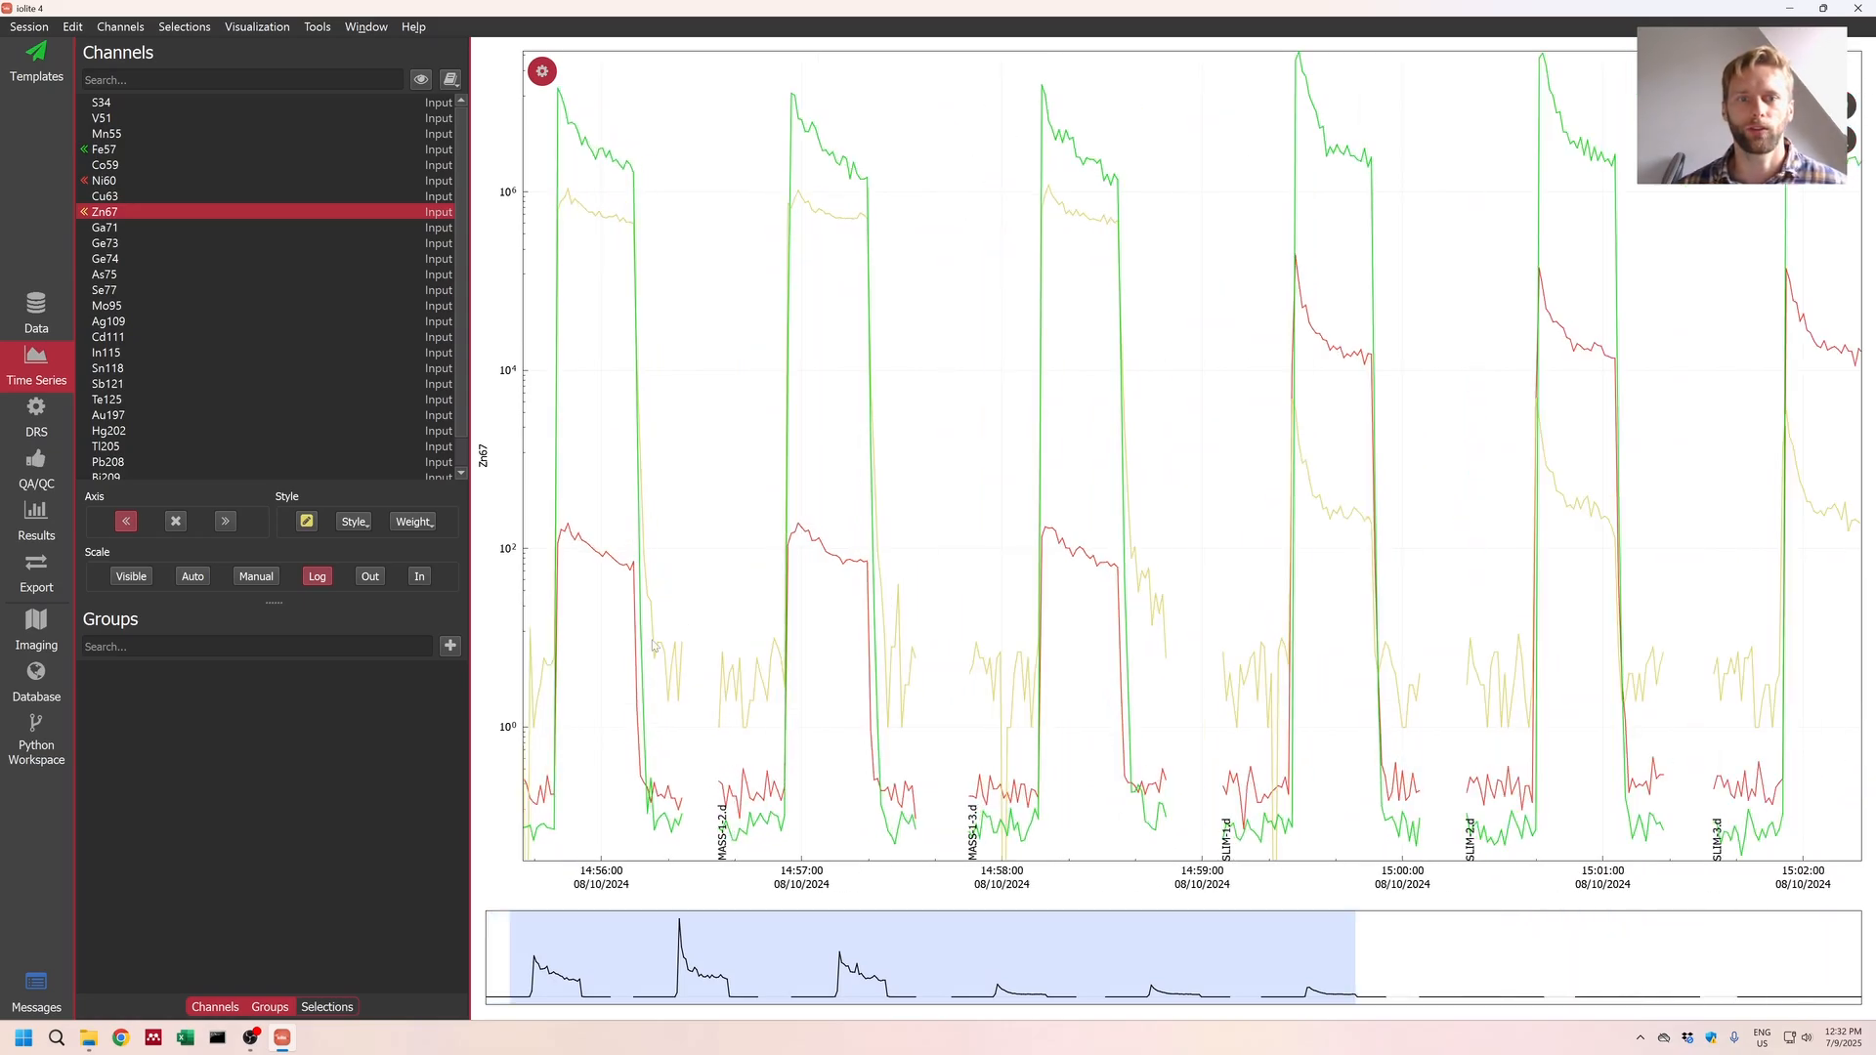
scroll(1050, 691, "up", 5)
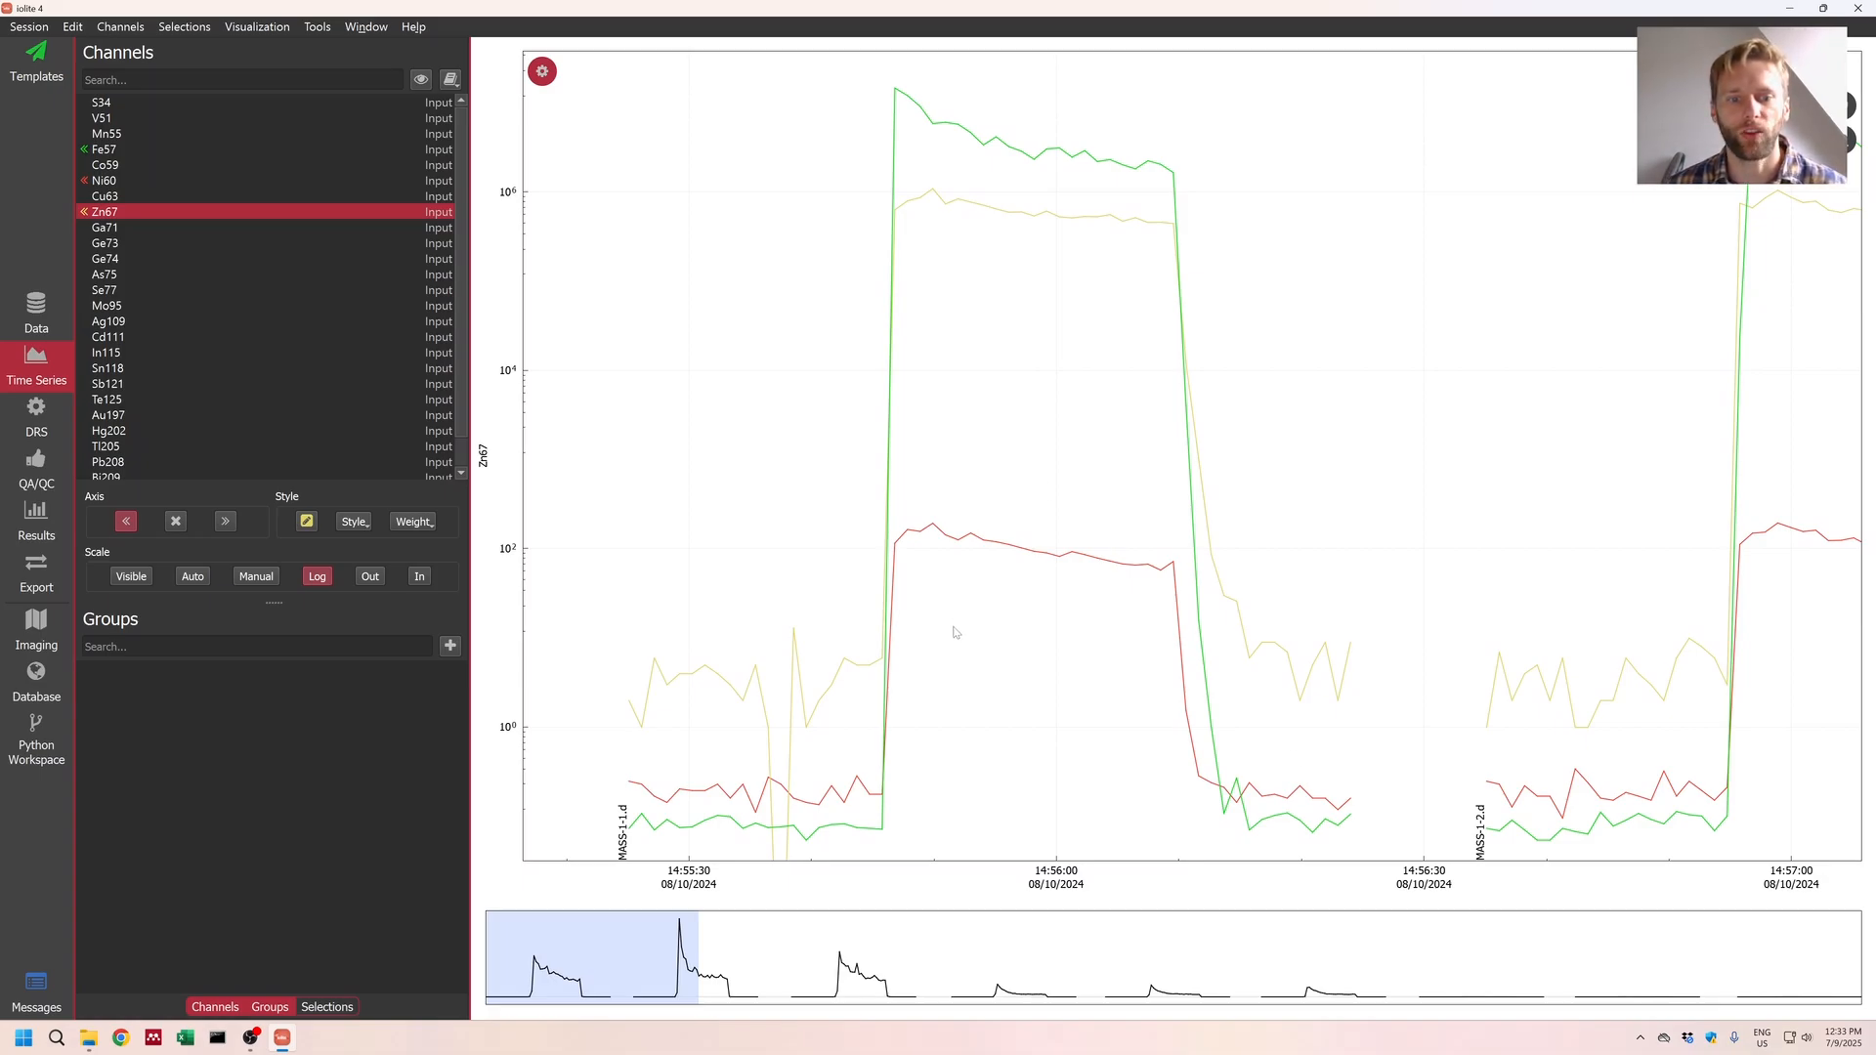
Step: Create a selection group named Background and set its group type to Baseline
left_click(448, 647)
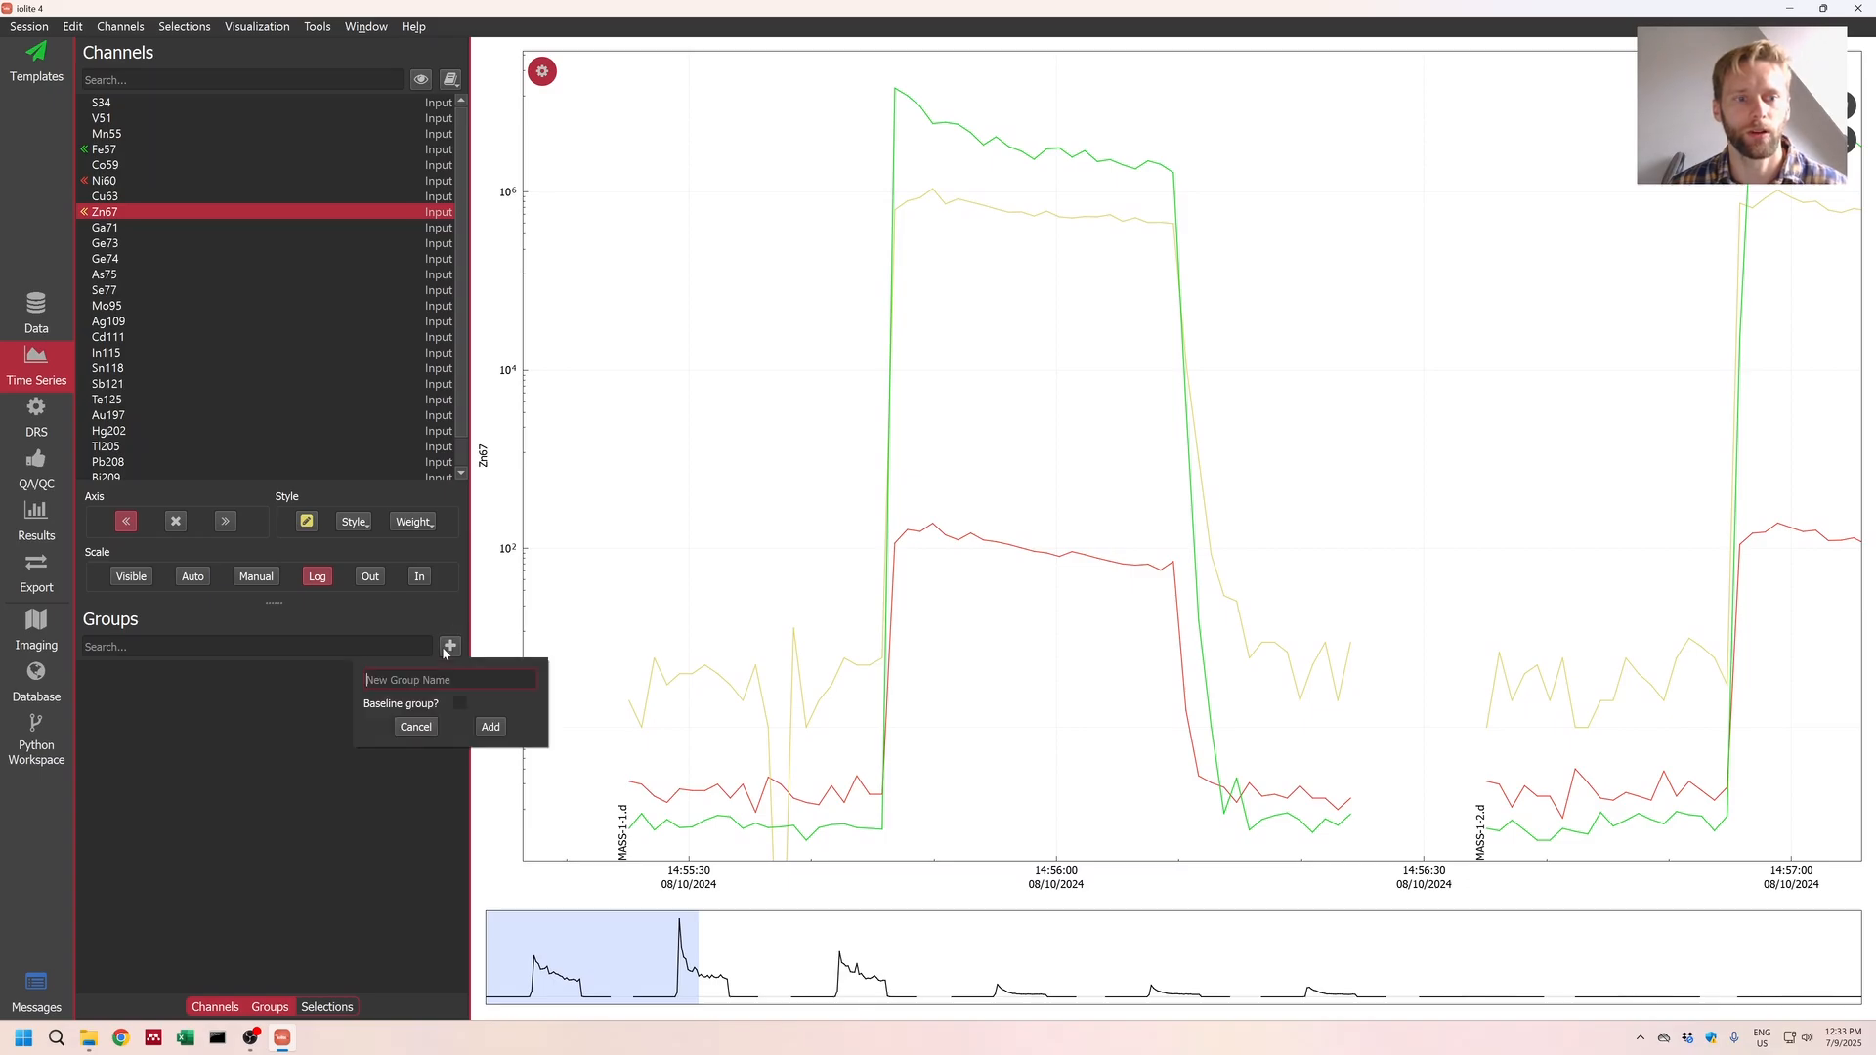
type("Baclground")
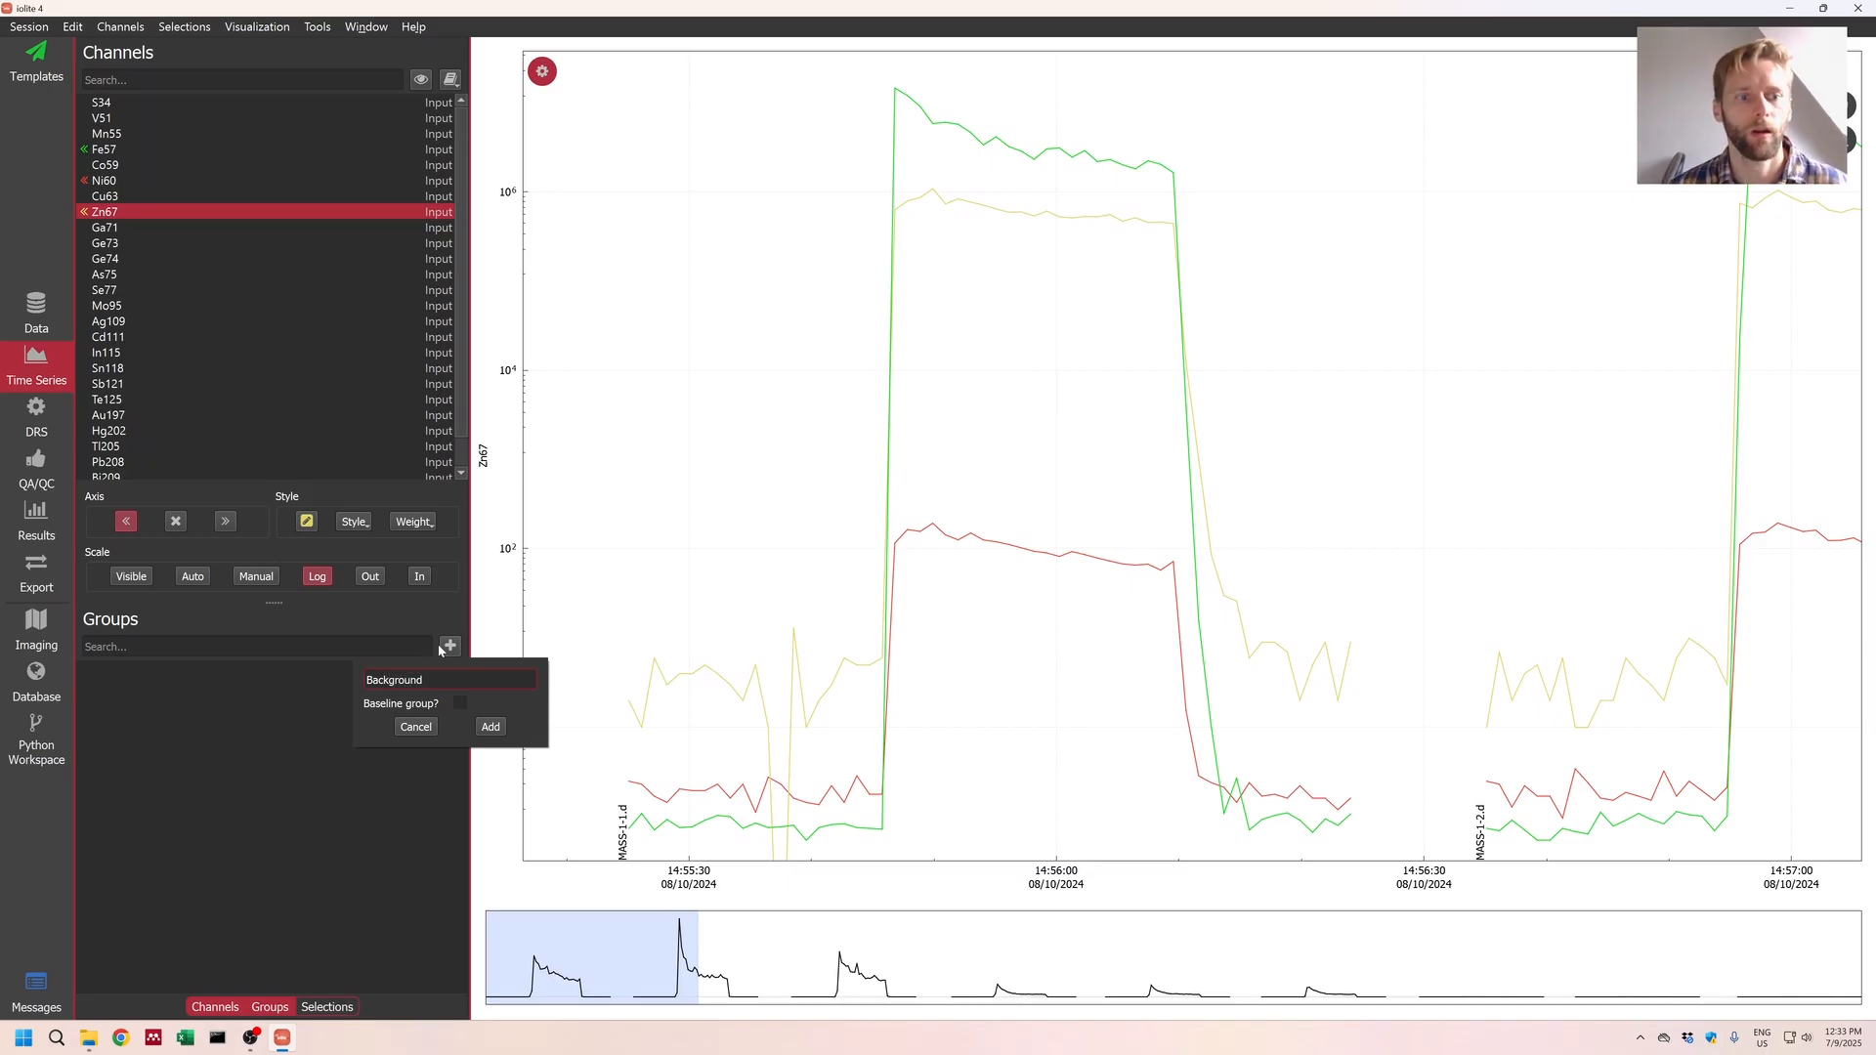
left_click(489, 727)
right_click(305, 678)
mouse_move(371, 693)
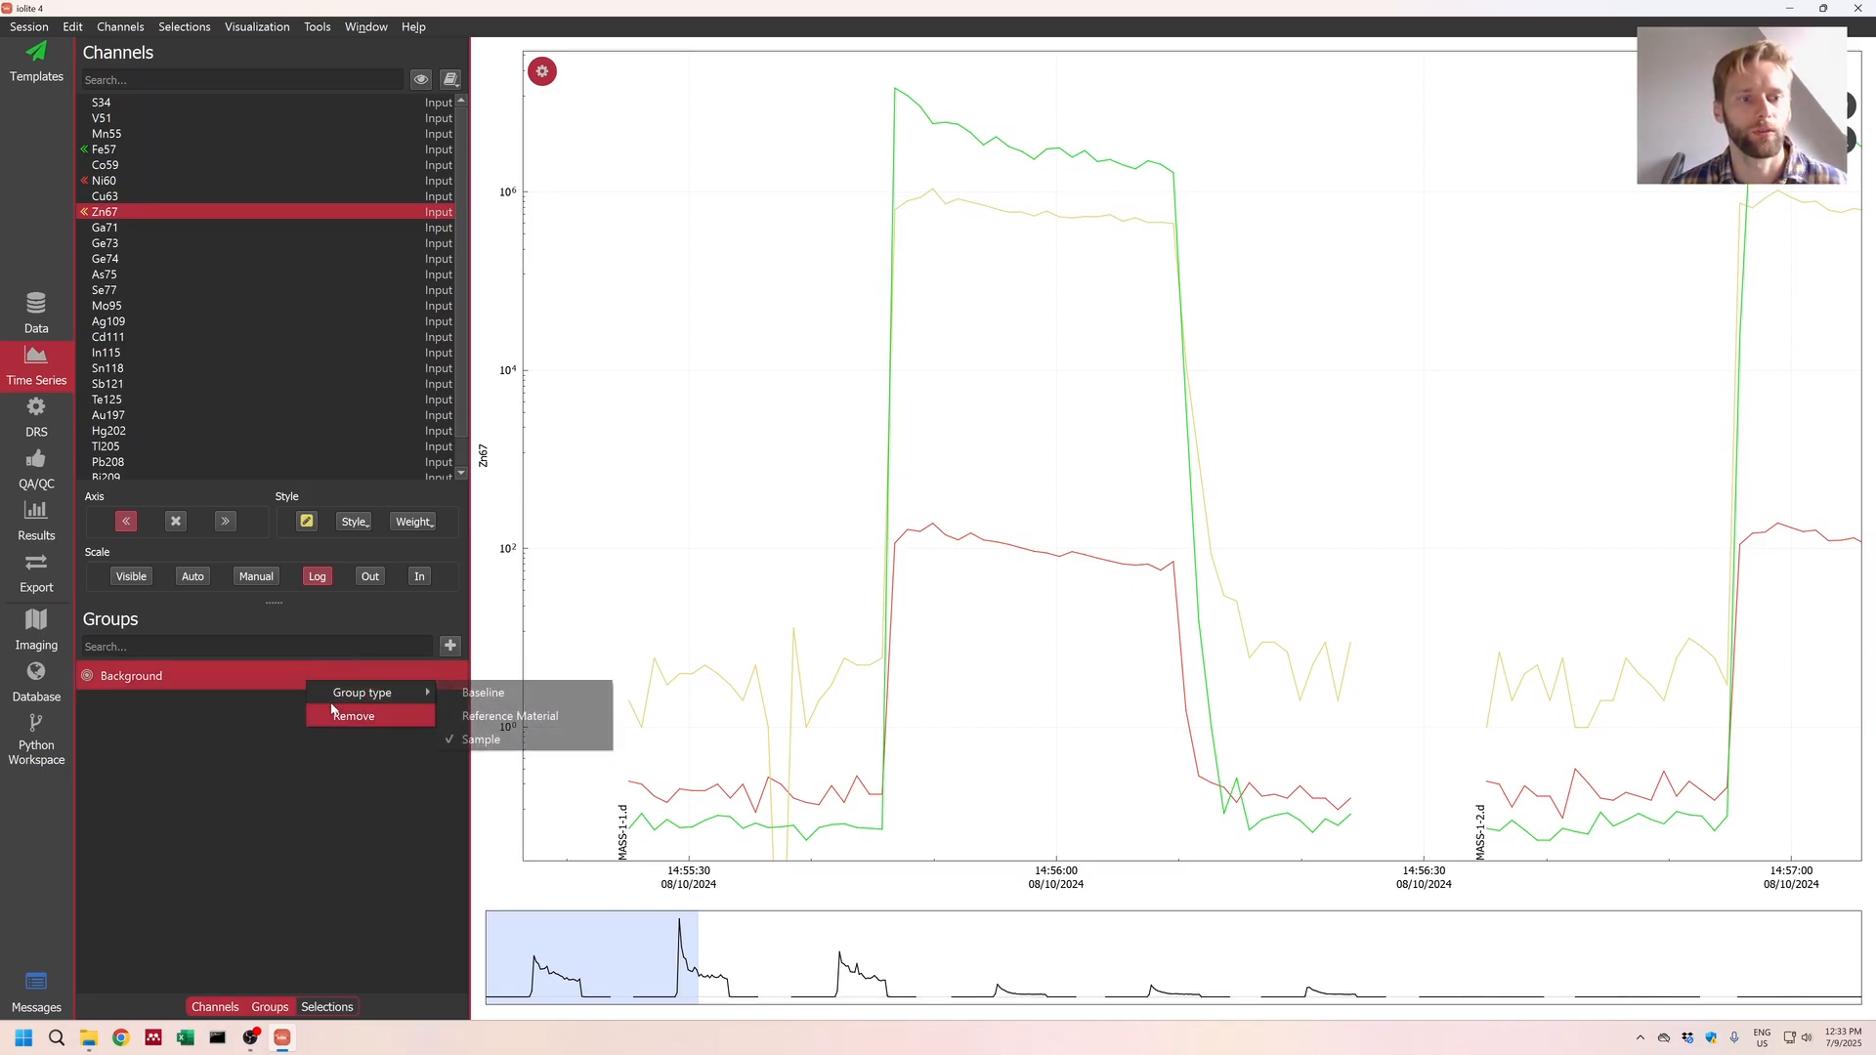
left_click(464, 693)
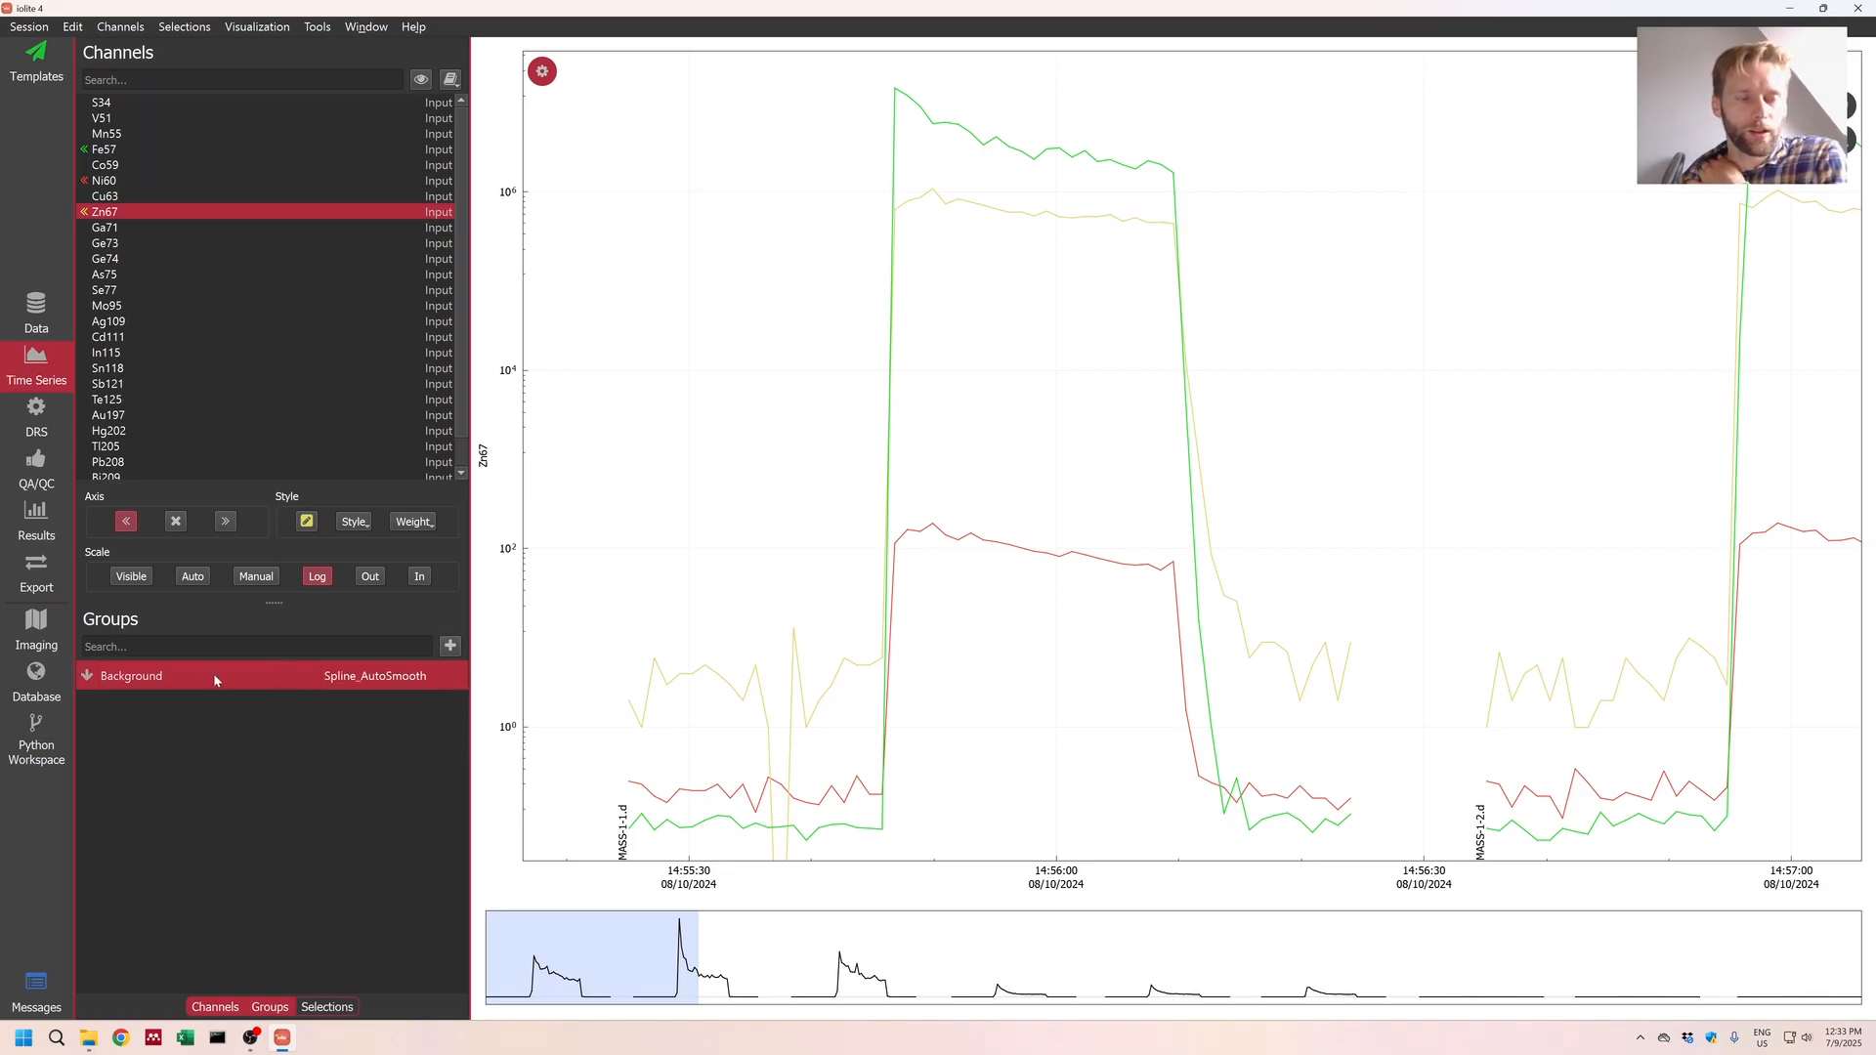
Step: With Fe57 active, add a Background selection over the gas blank before the MASS-1-1 signal, about 14:55:26 to 14:55:45
left_click(147, 152)
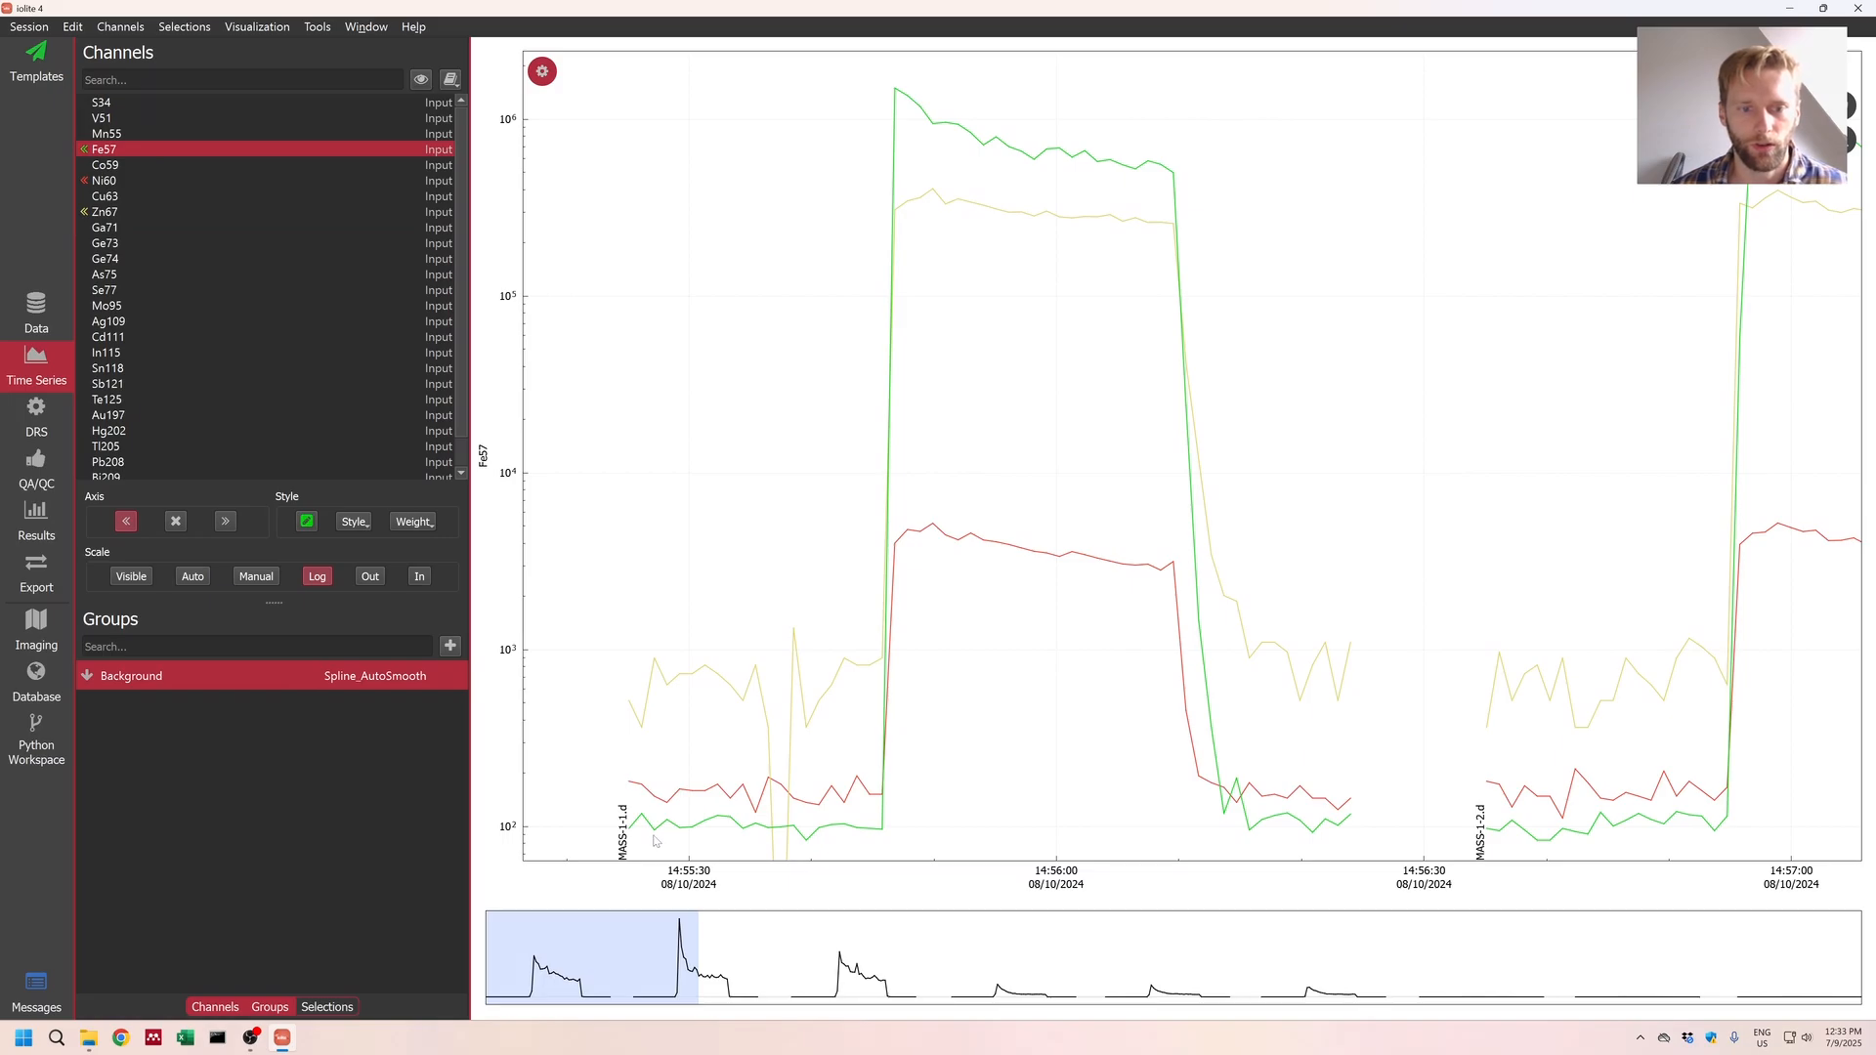
left_click_drag(640, 826, 871, 838)
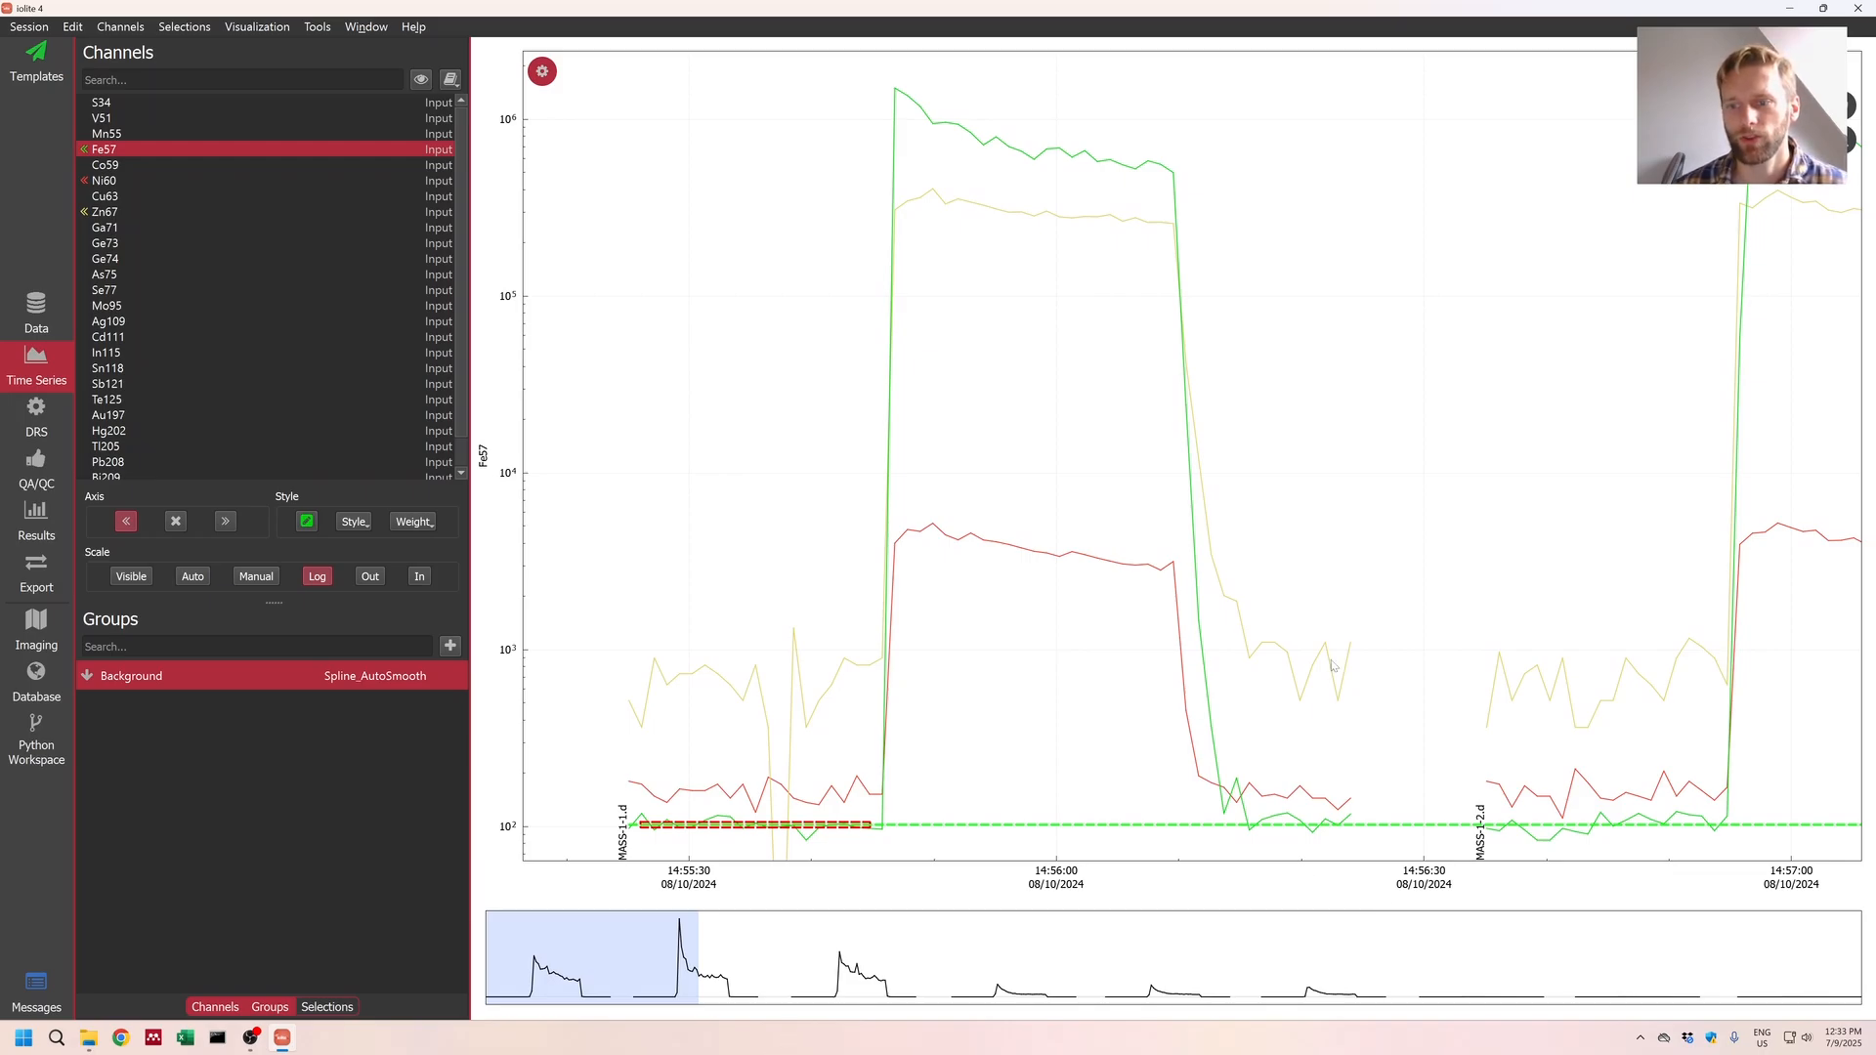
Step: Add Background selections over the gas blanks before MASS-1-2 (about 14:56:36 to 14:56:54) and MASS-1-3 (about 14:57:51 to 14:58:10)
left_click_drag(1718, 288, 1228, 519)
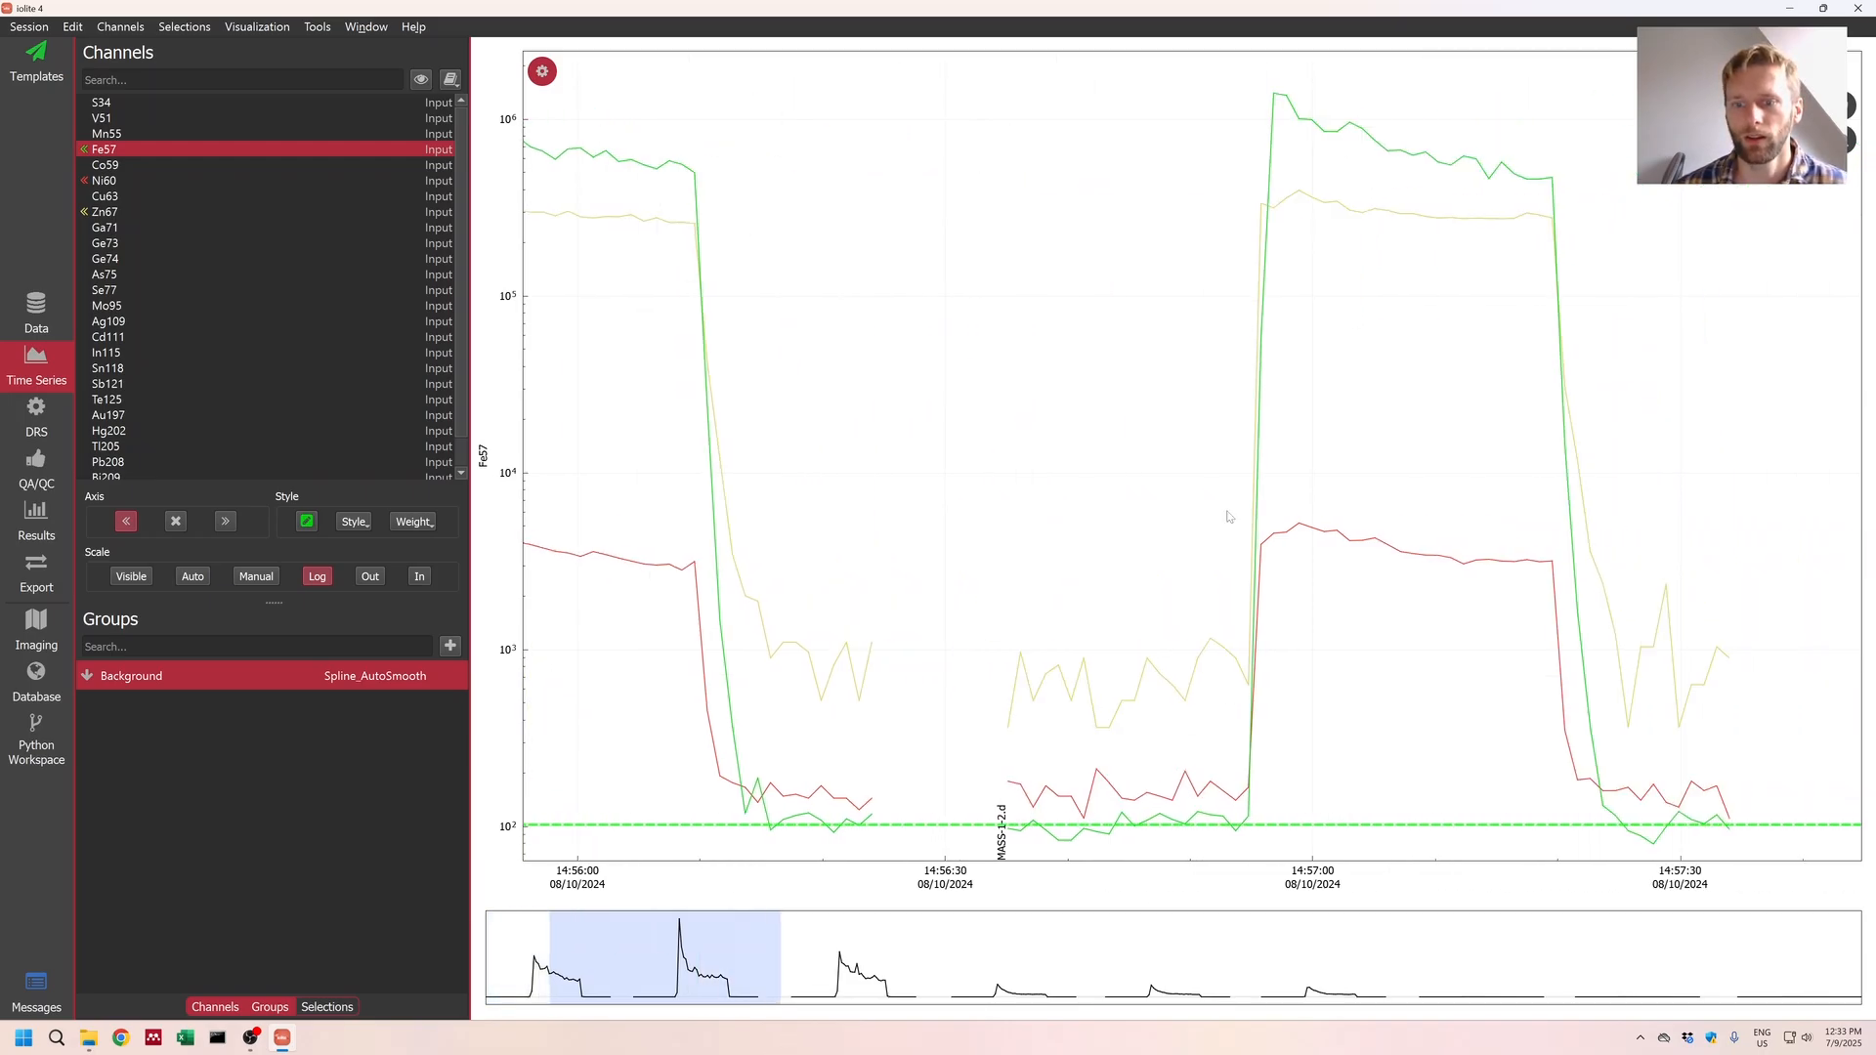
left_click_drag(1013, 827, 1237, 842)
left_click_drag(1466, 831, 768, 819)
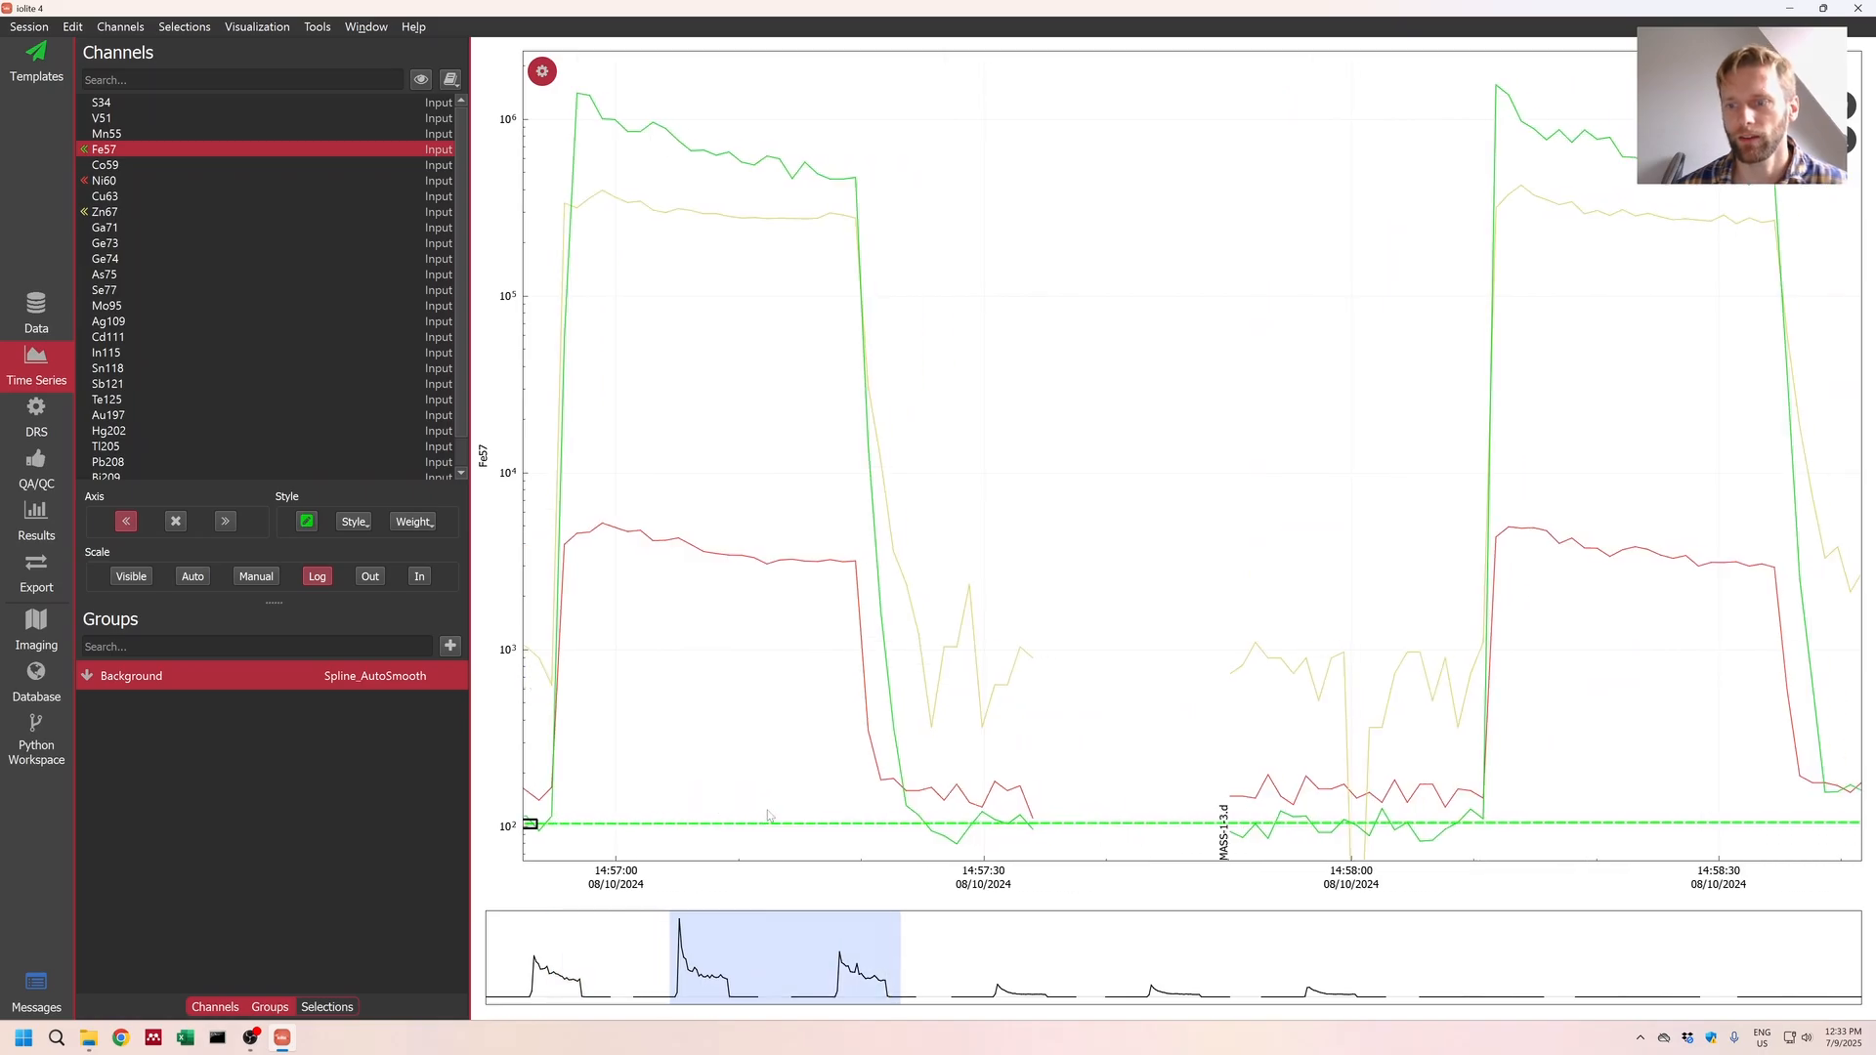
left_click_drag(1246, 841, 1464, 839)
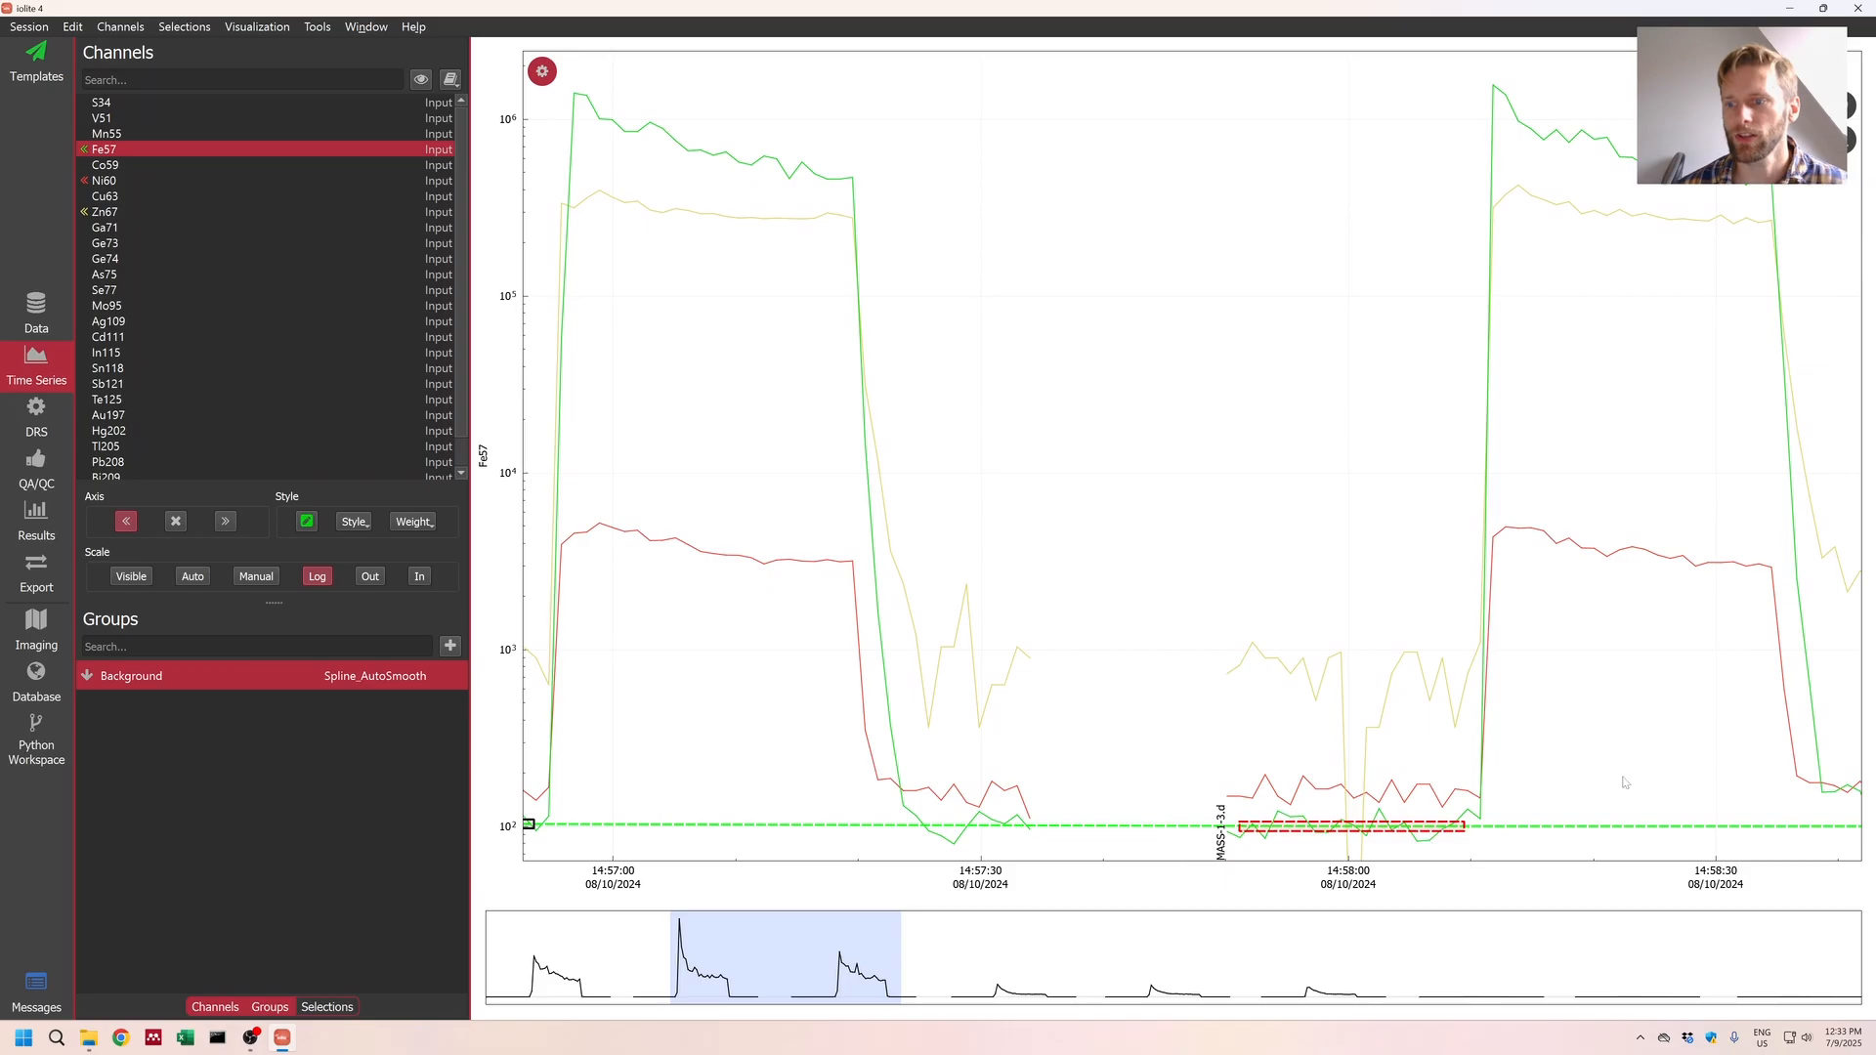
Step: Add Background selections about 19 s long over the gas blanks before SLIM-1, SLIM-2 and SLIM-3, adjusting SLIM-2's end to just before the signal rise
left_click_drag(1206, 839, 1426, 829)
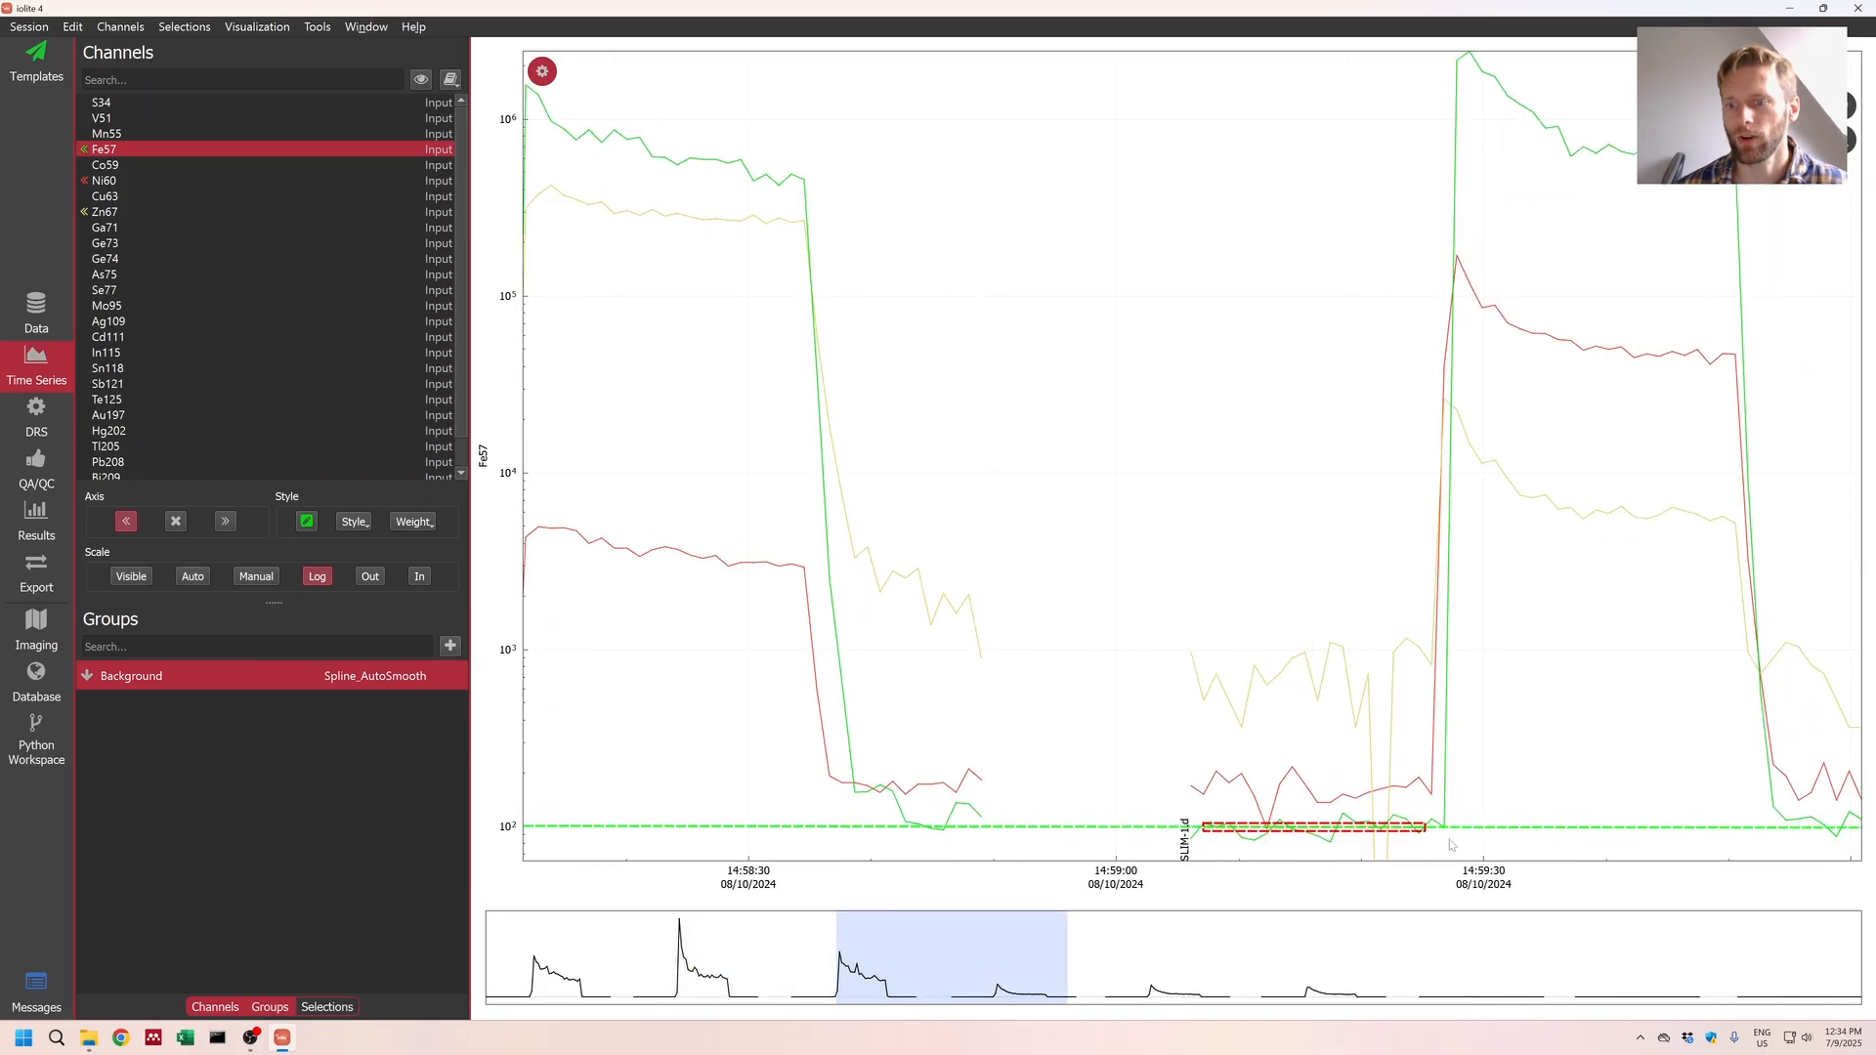
left_click_drag(1130, 846, 1342, 843)
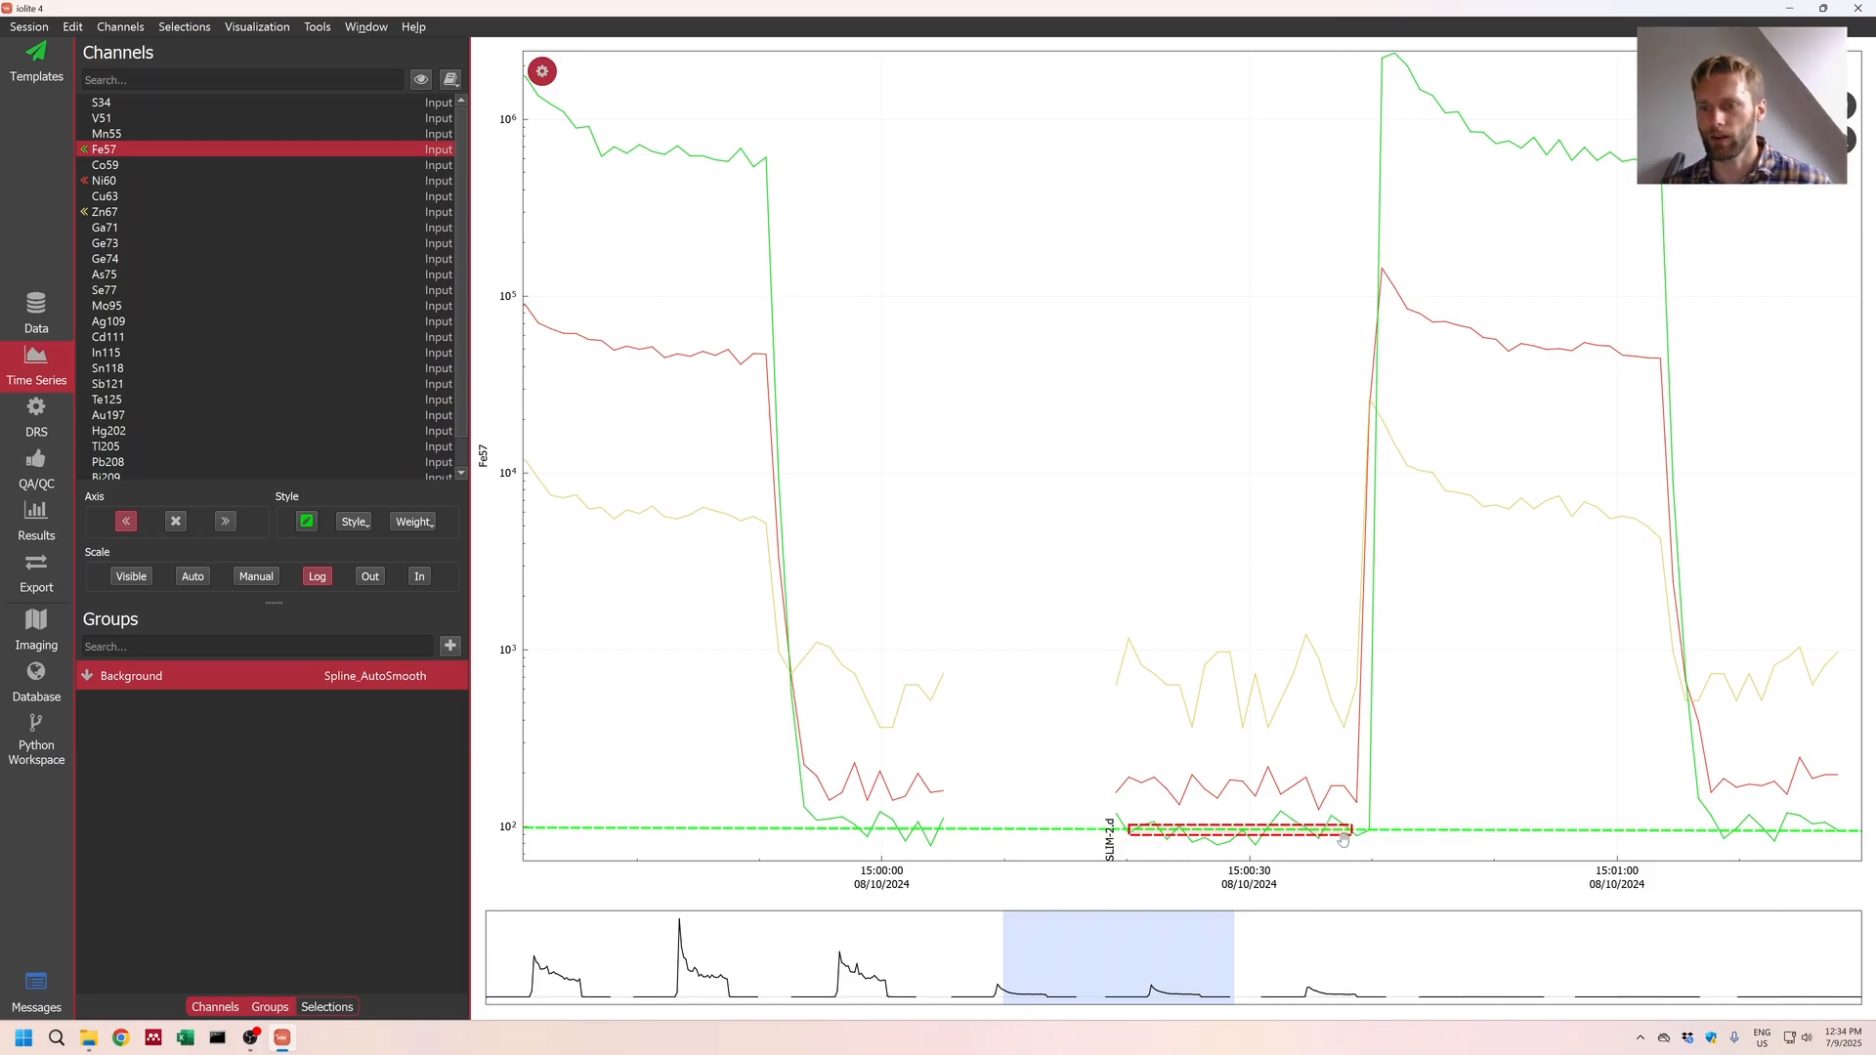
left_click_drag(1356, 830, 1388, 830)
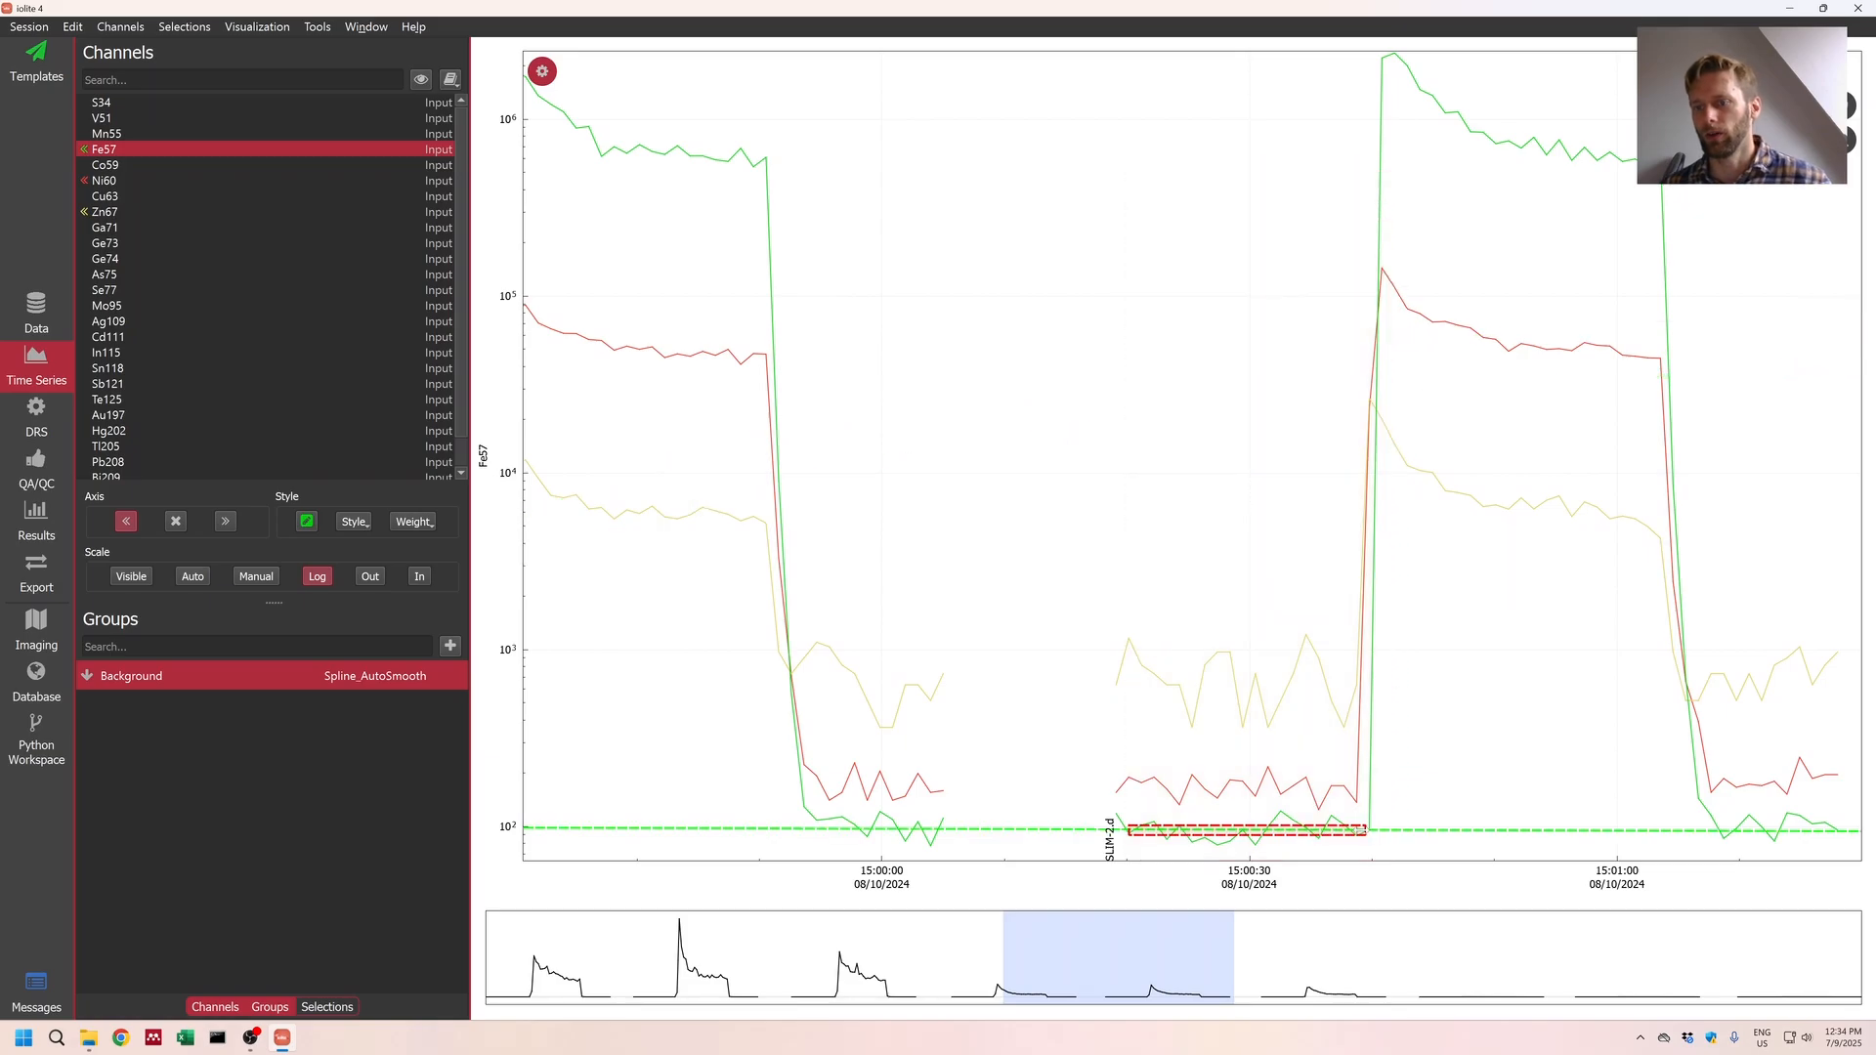
mouse_move(1395, 841)
left_mouse_down()
mouse_move(1347, 837)
mouse_move(1430, 844)
mouse_move(1368, 846)
left_mouse_up()
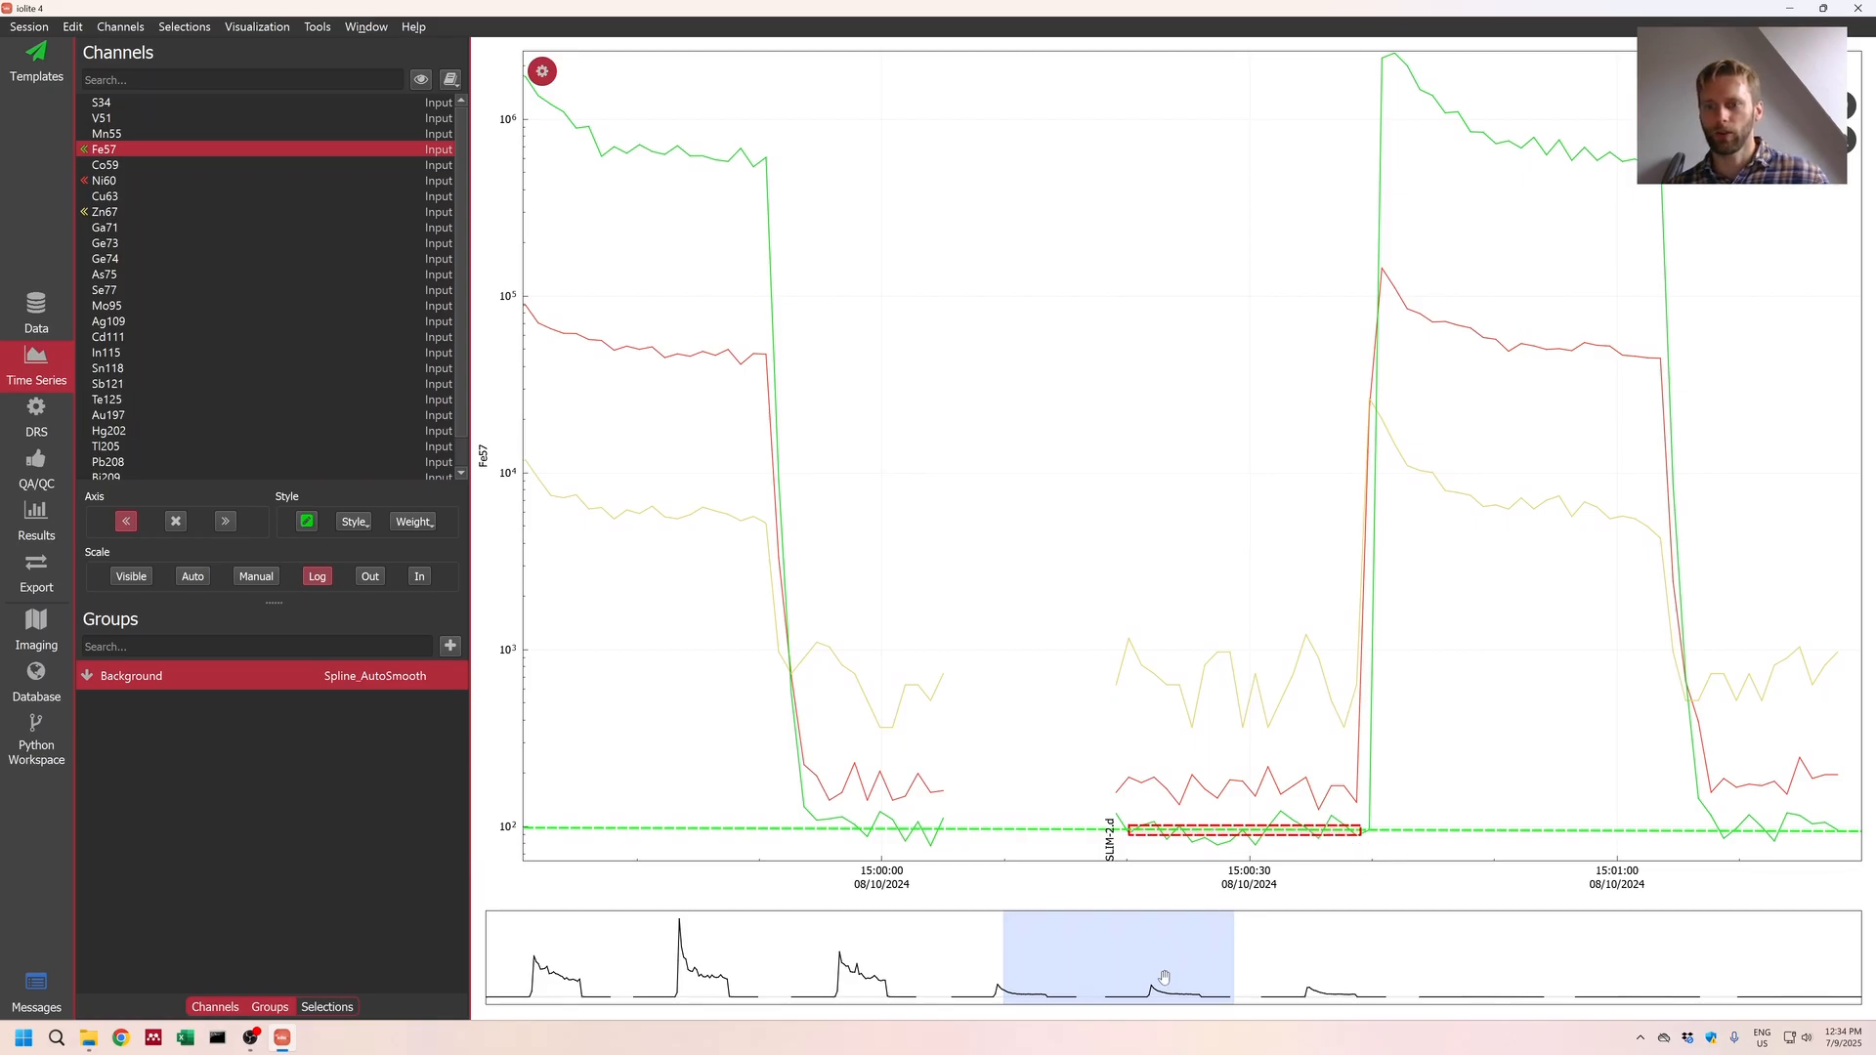
left_click_drag(1165, 977, 1328, 977)
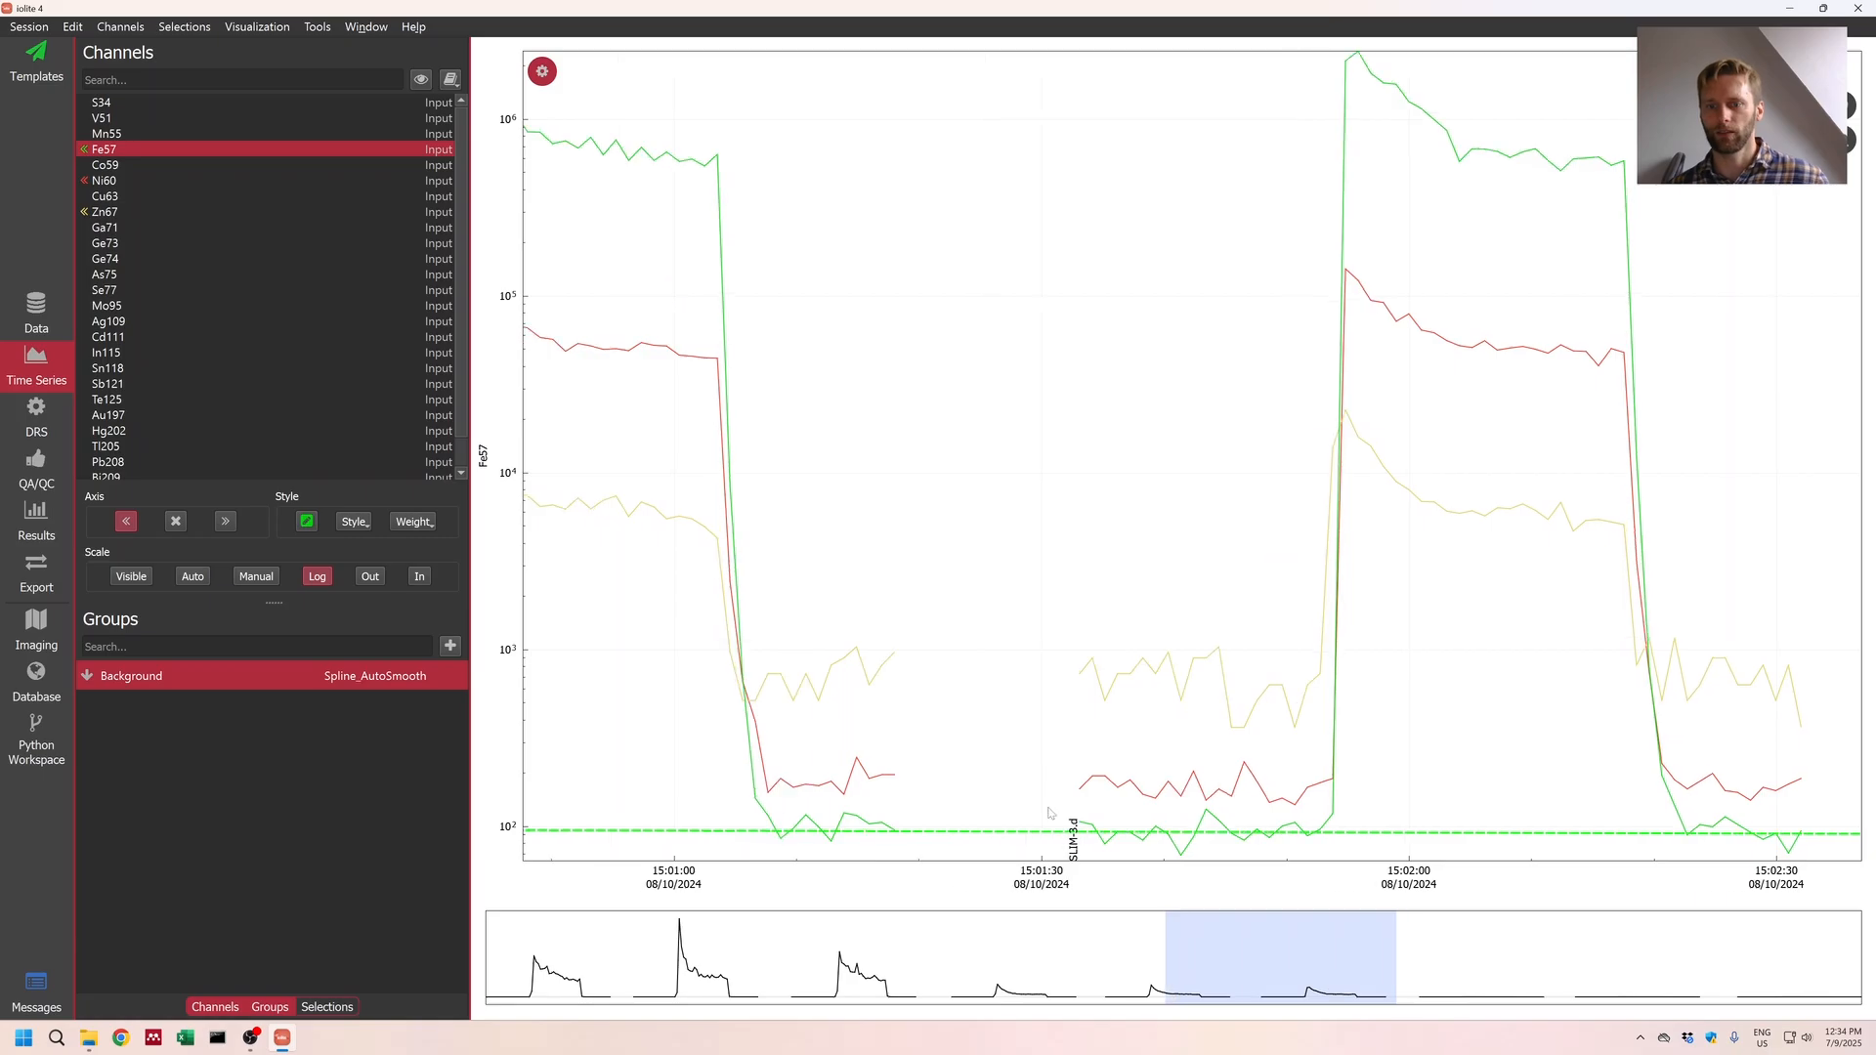
left_click_drag(1090, 830, 1194, 842)
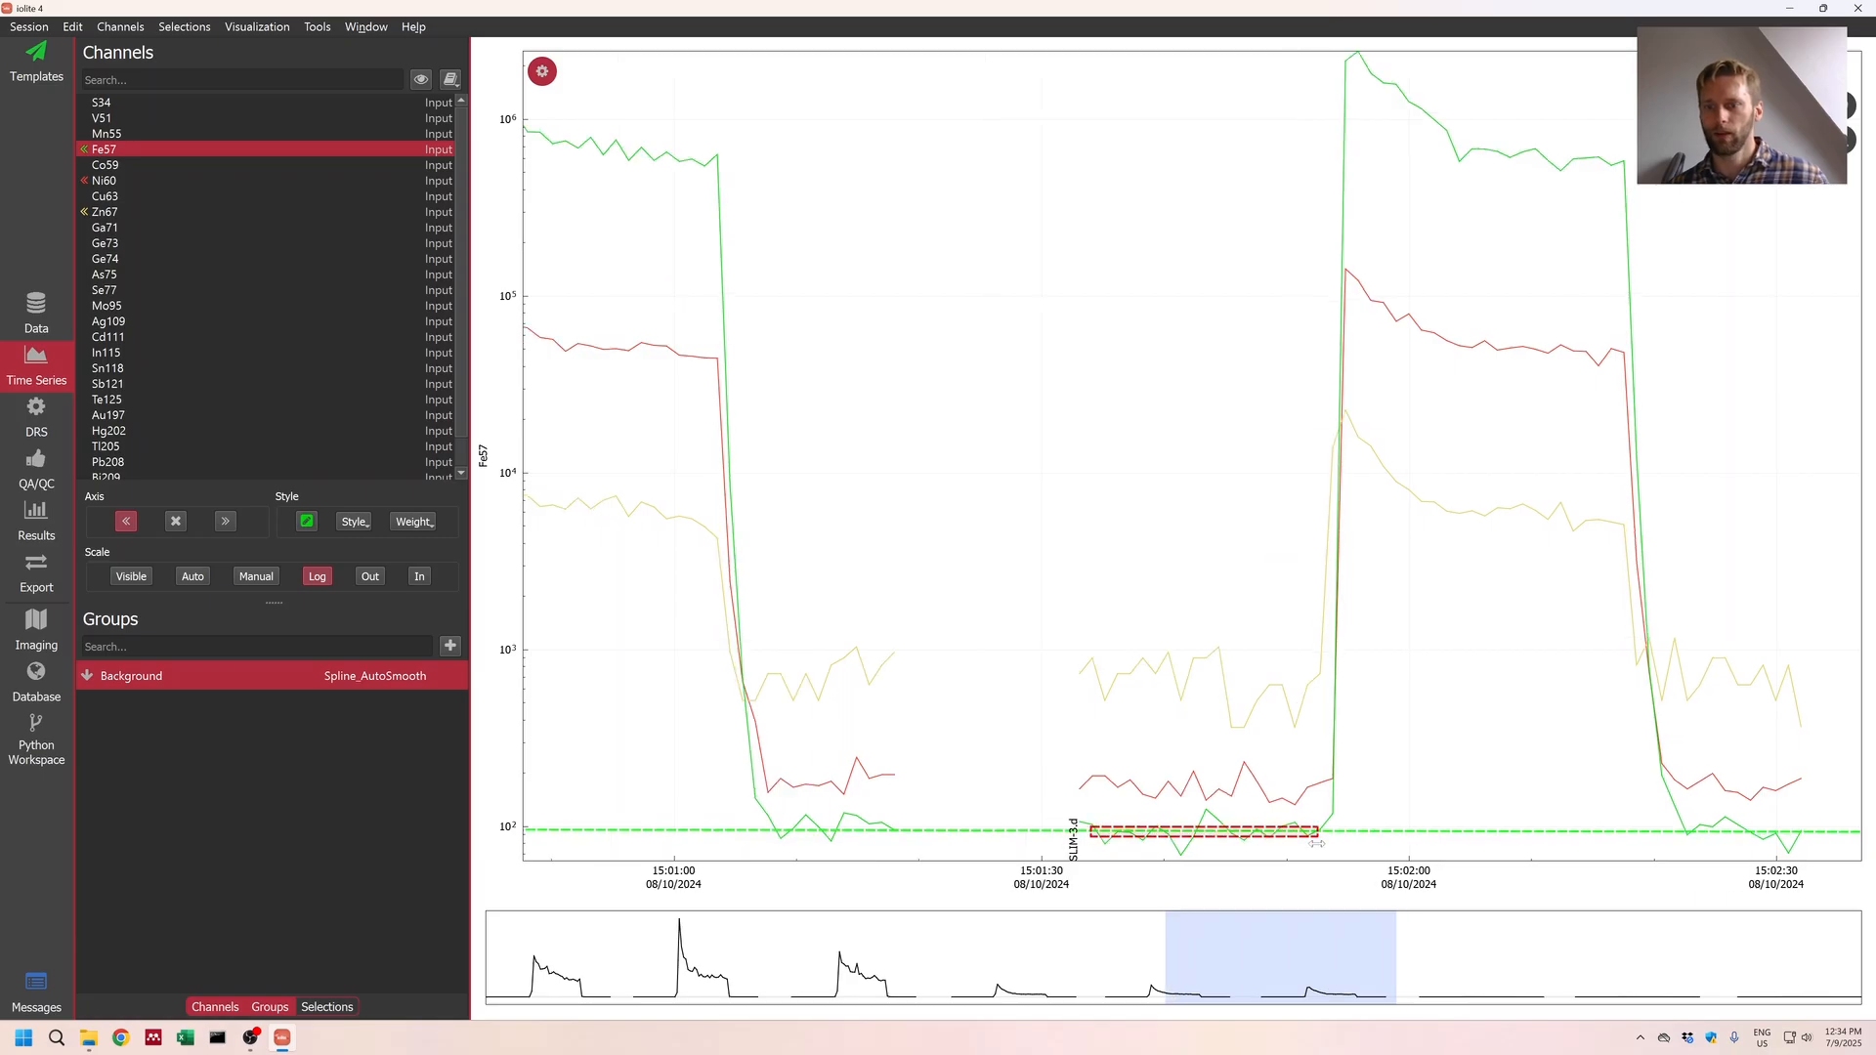
Step: Add Background selections about 17 s long over the gas blanks before the NIST610-1, NIST610-2 and NIST610-3 signals
left_click_drag(1325, 966, 1489, 970)
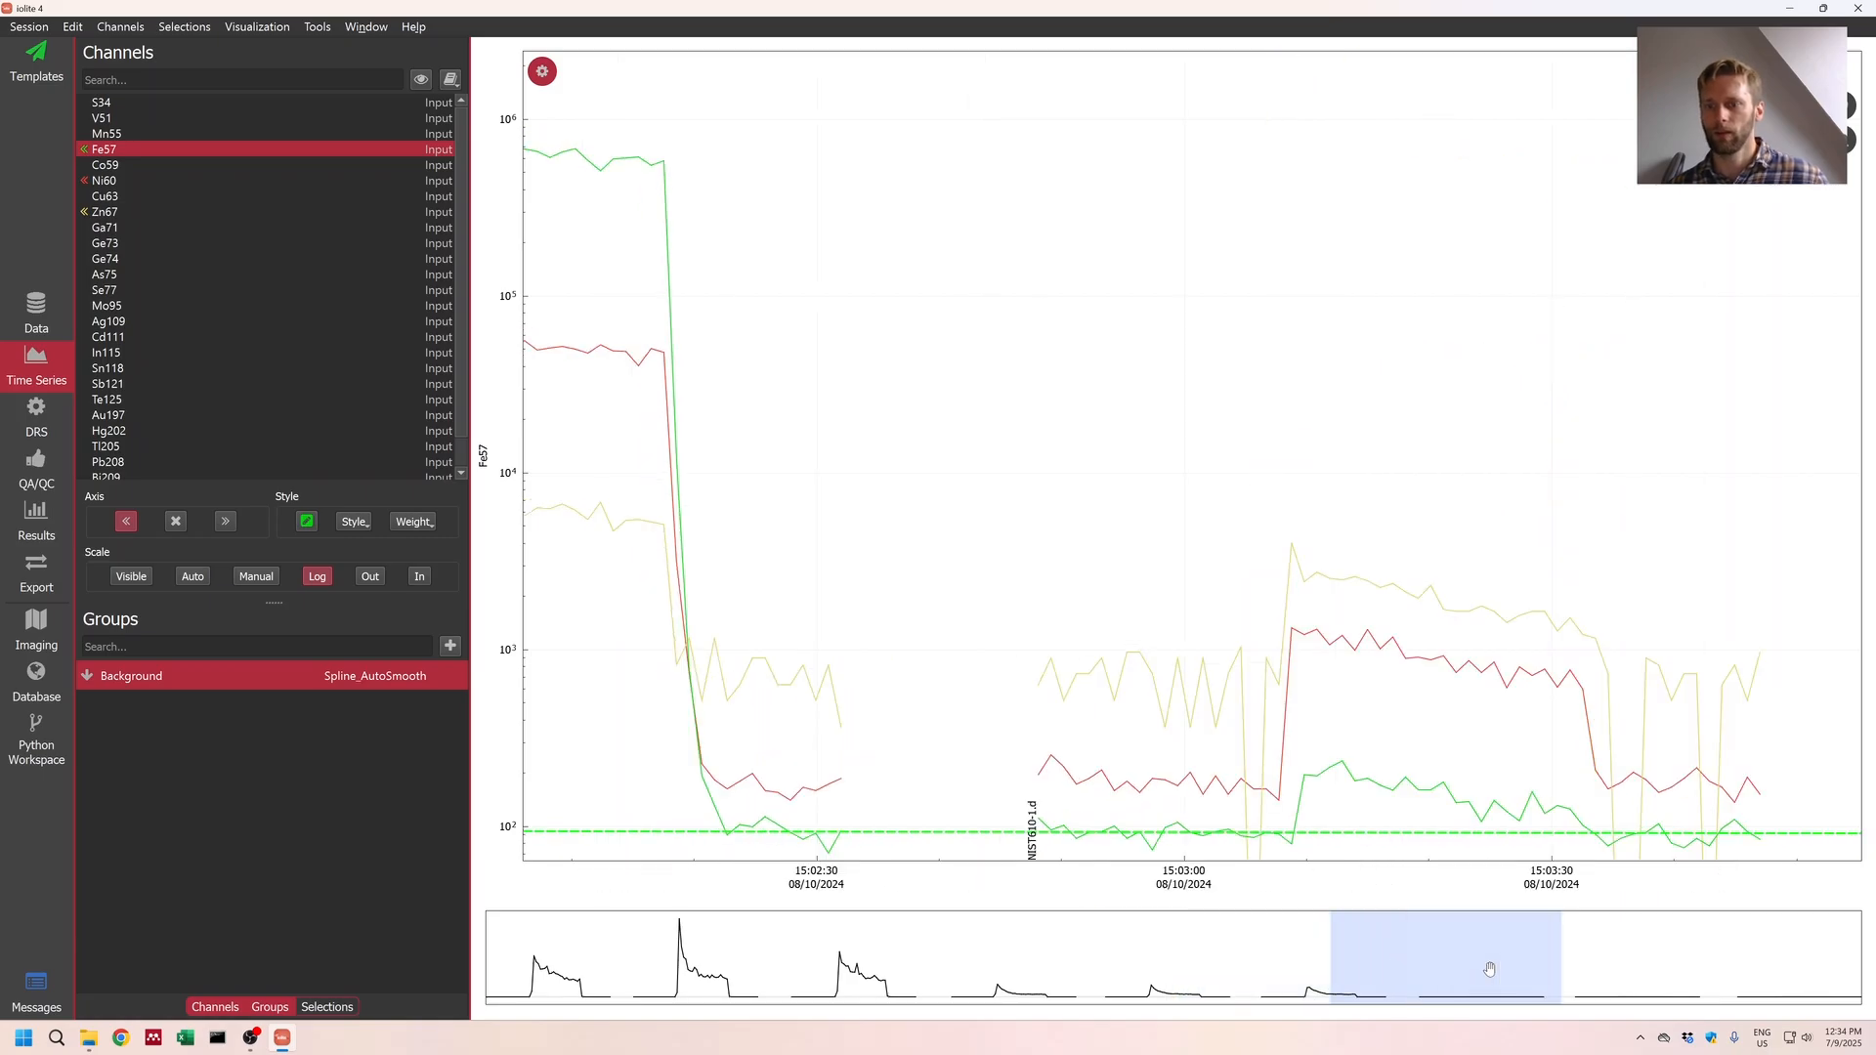
left_click_drag(1067, 831, 1272, 852)
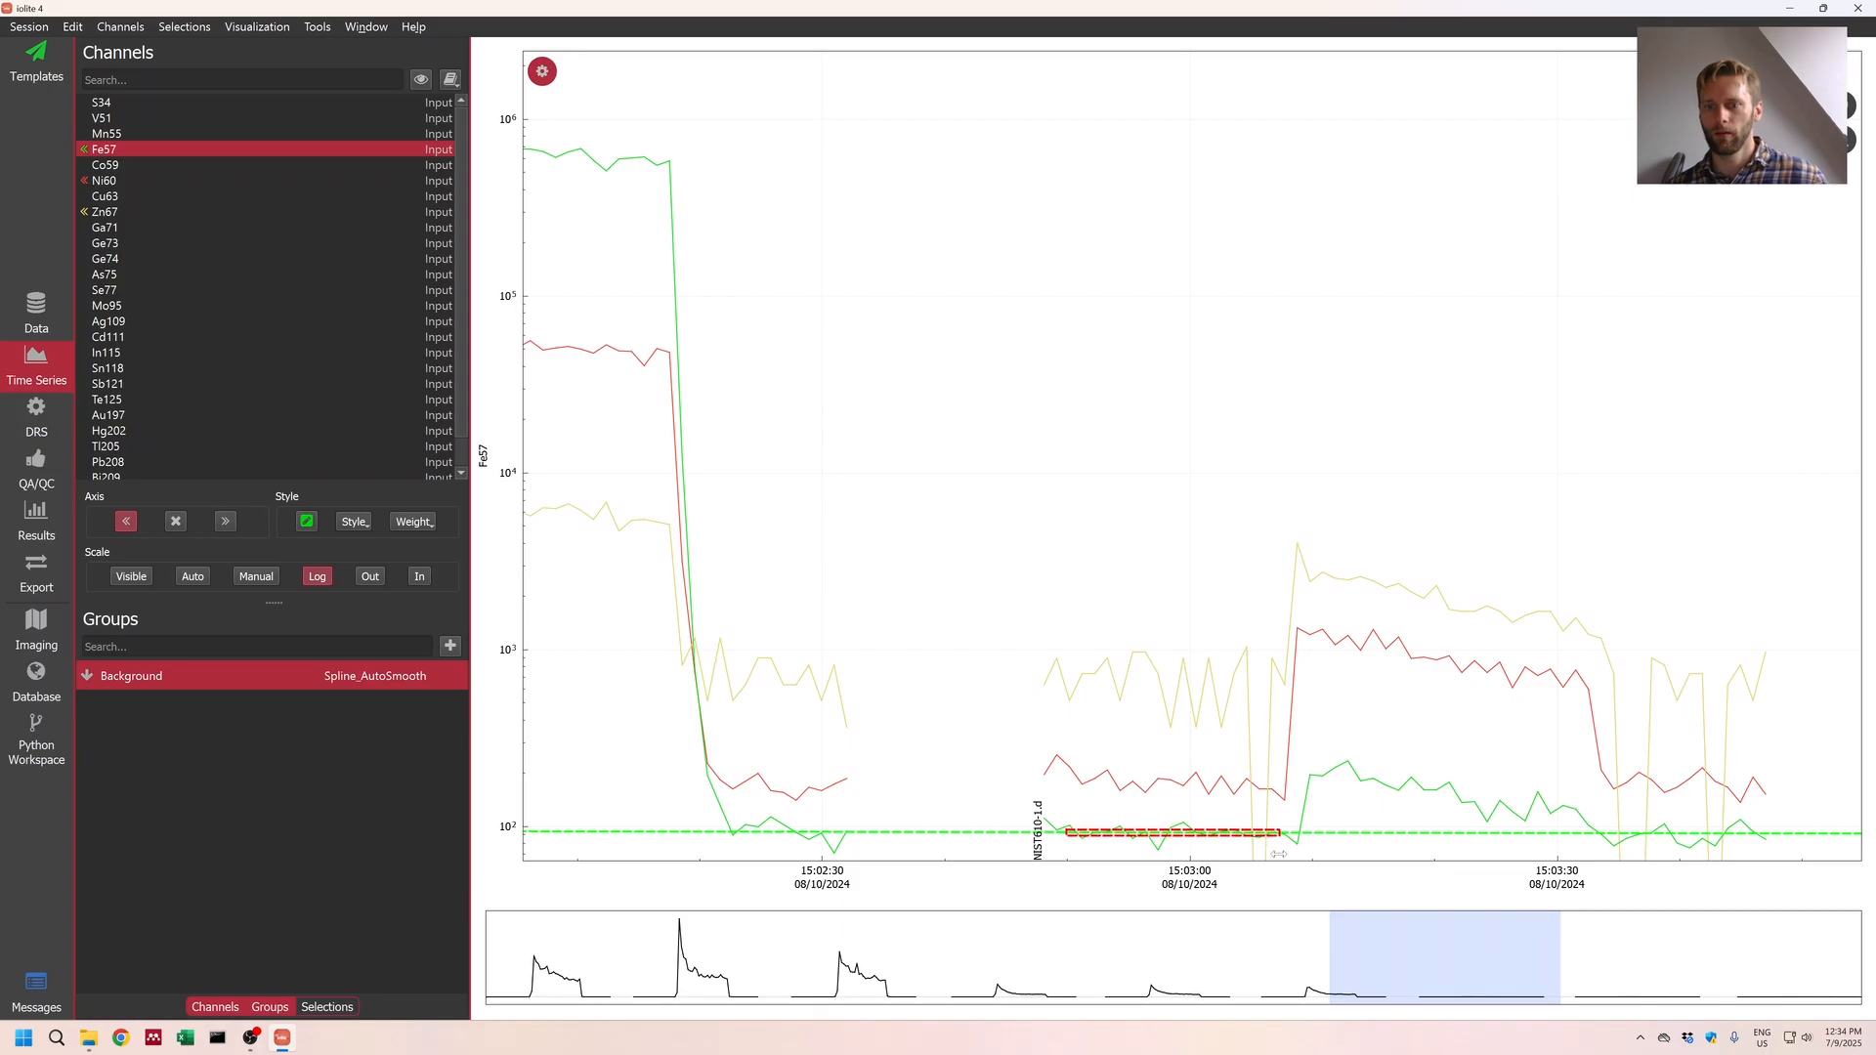
left_click_drag(1462, 952, 1605, 965)
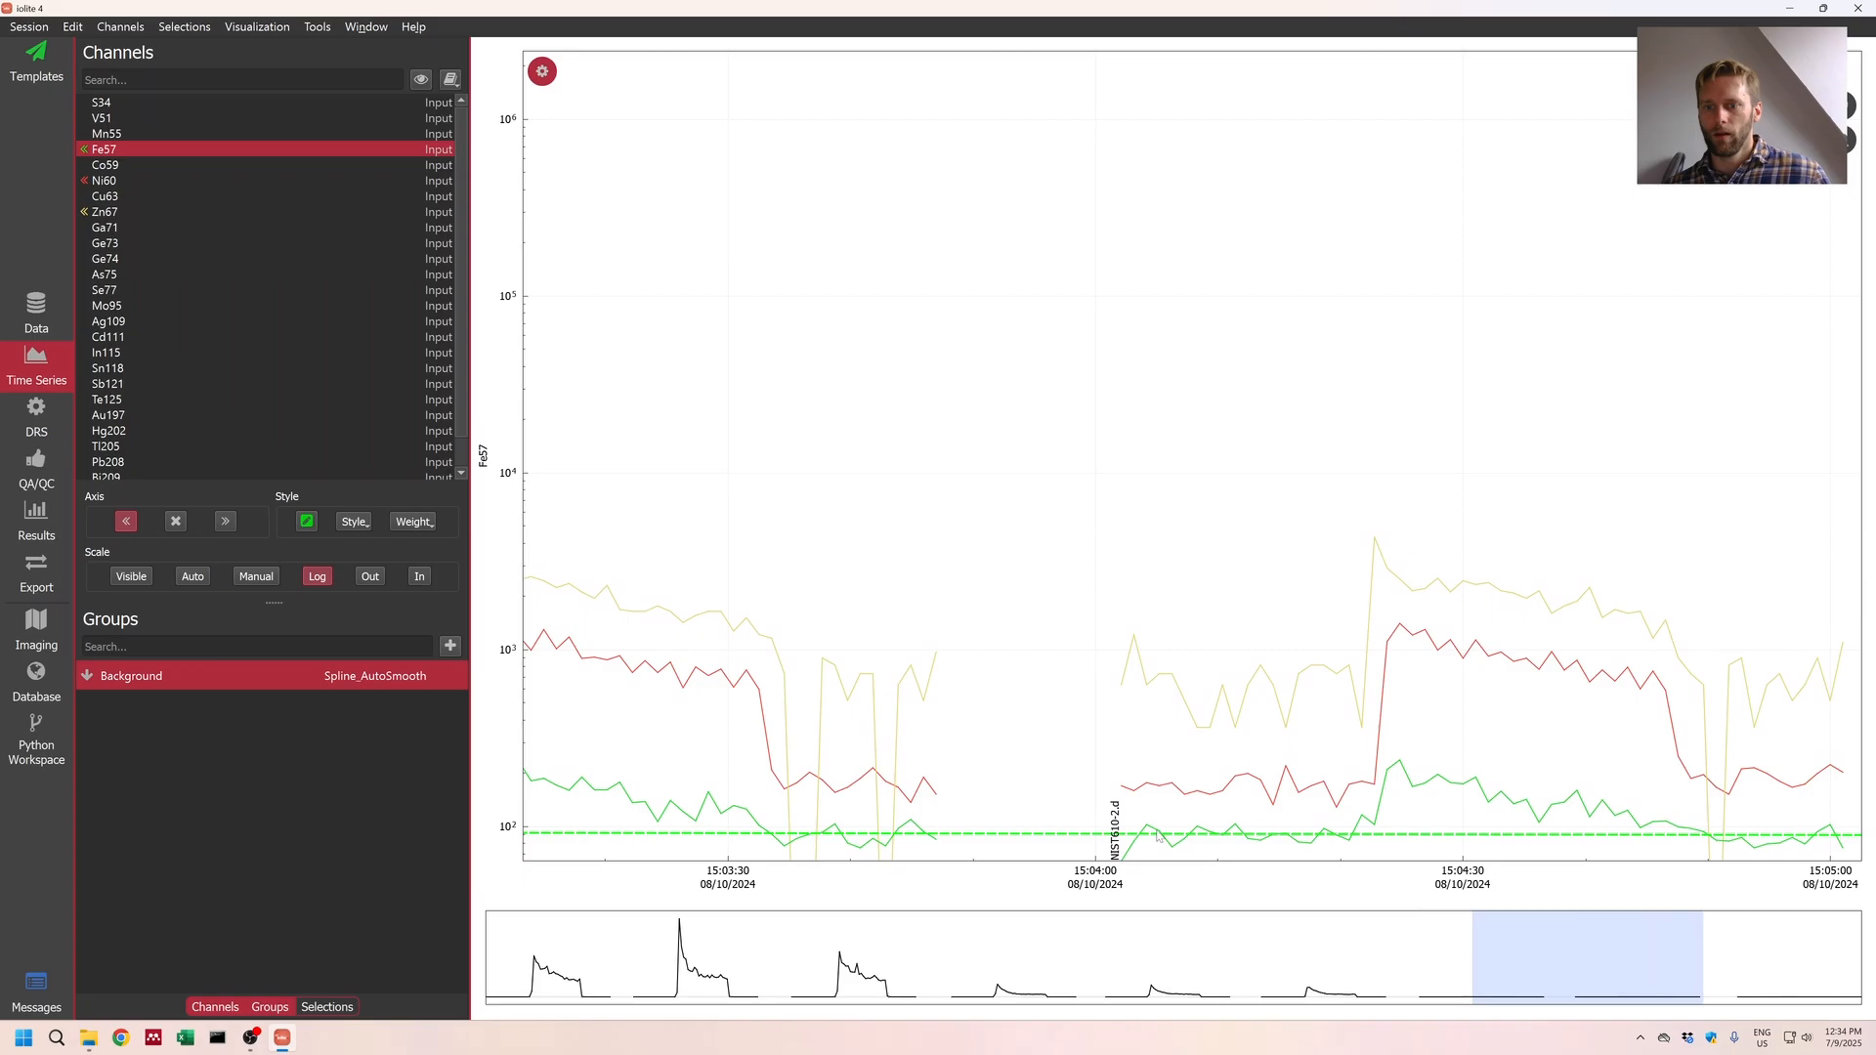
left_click_drag(1155, 835, 1349, 837)
left_click_drag(1579, 953, 1690, 953)
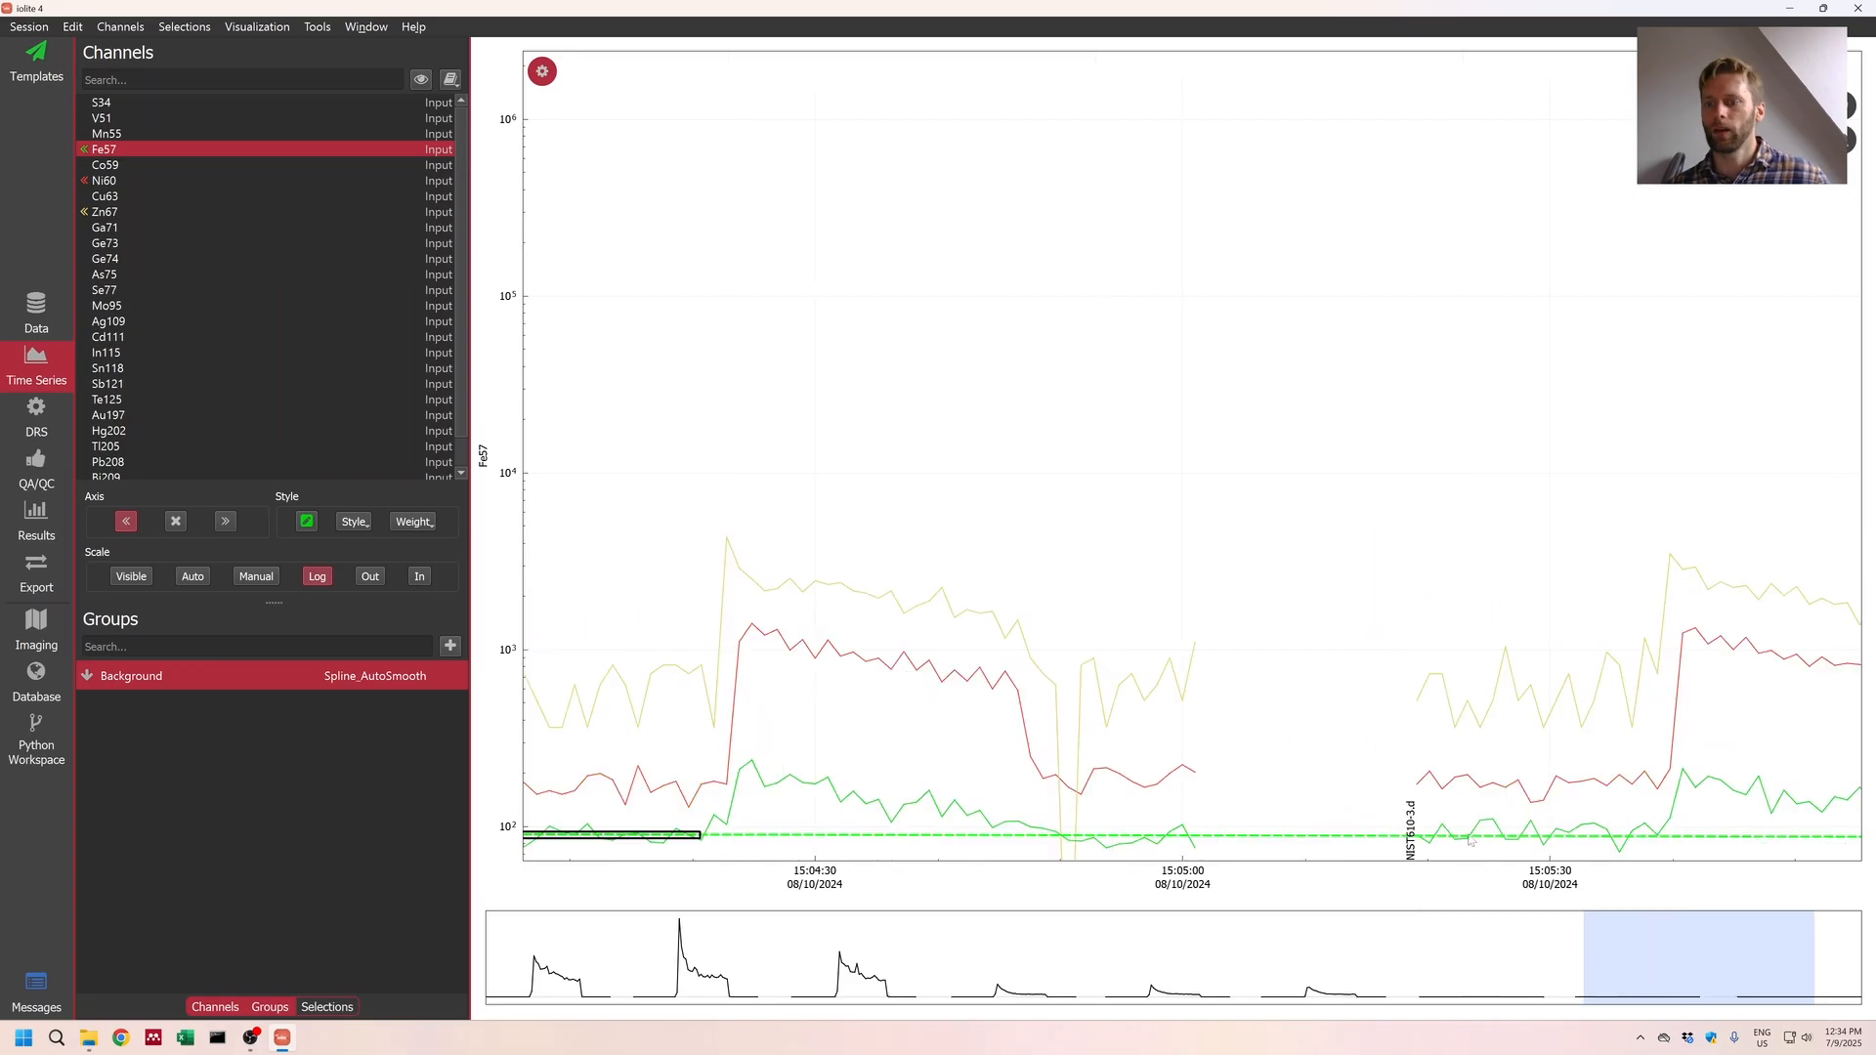
left_click_drag(1436, 835, 1275, 768)
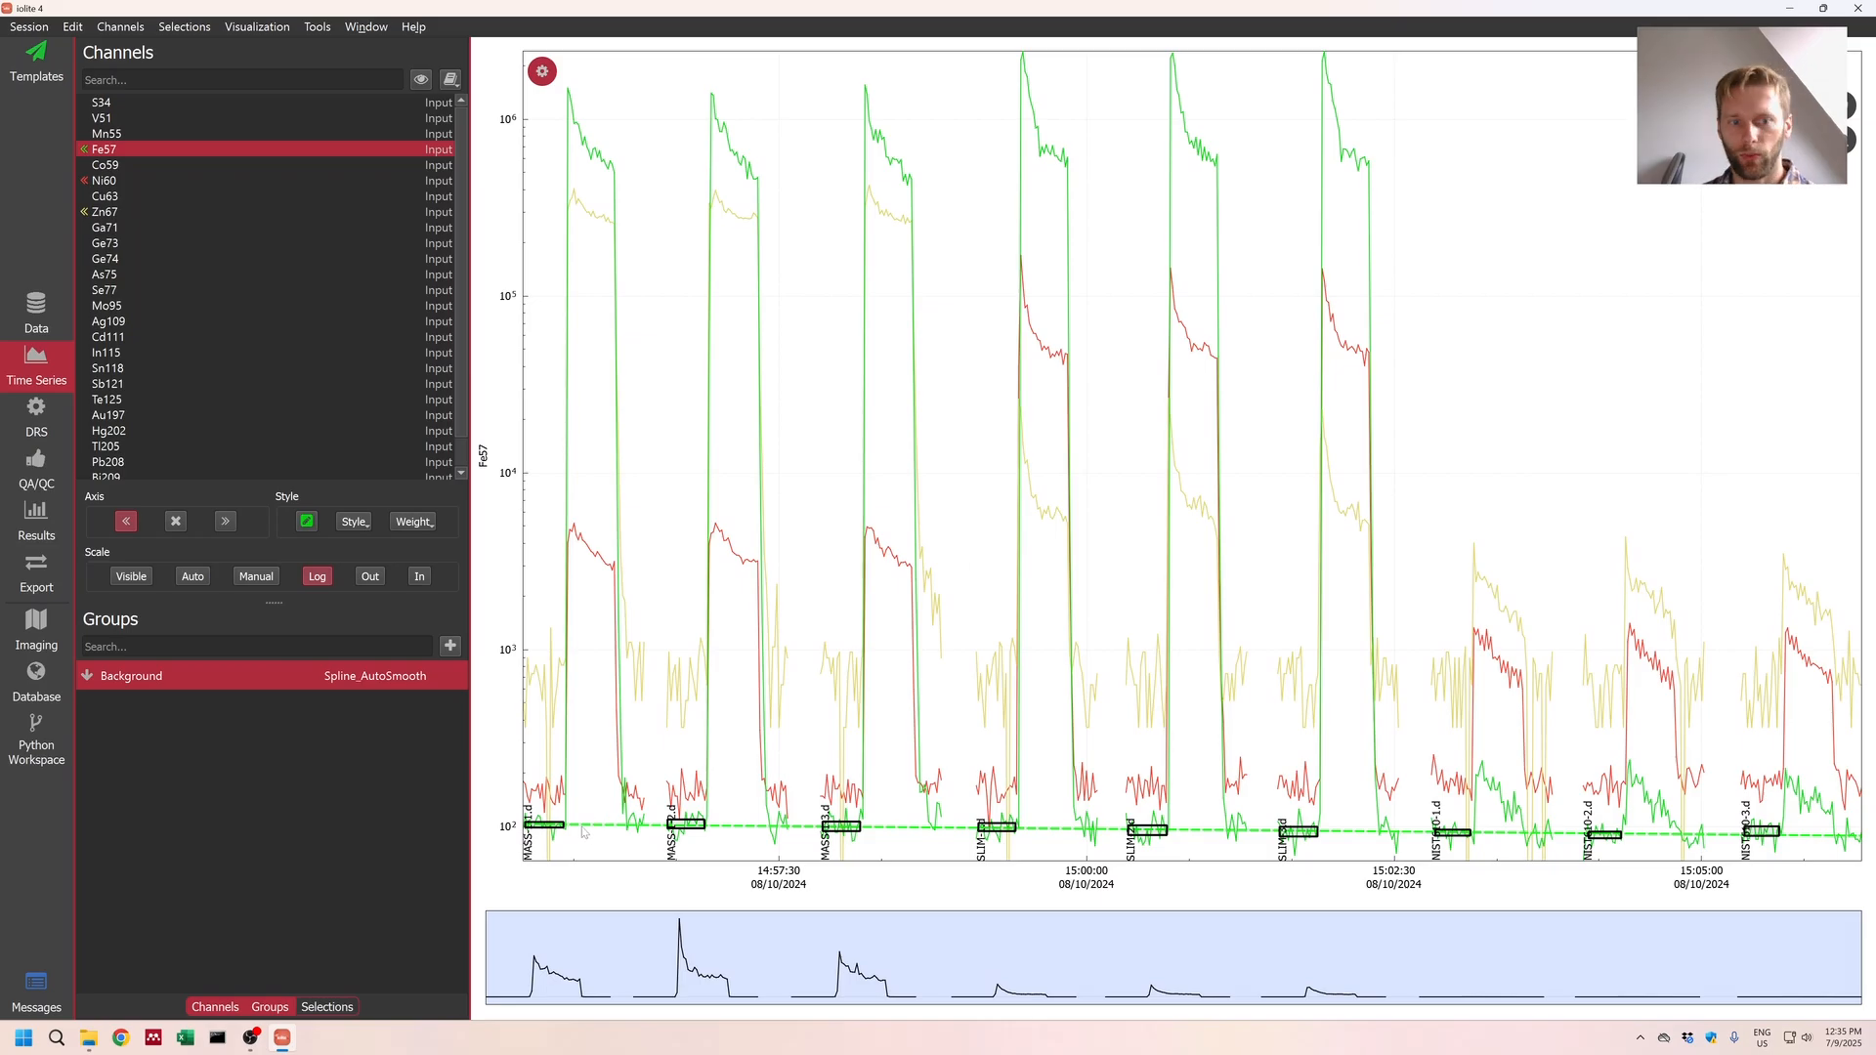
Step: Inspect the Background baseline across all analyses for the Ni60 and Zn67 channels
left_click(122, 180)
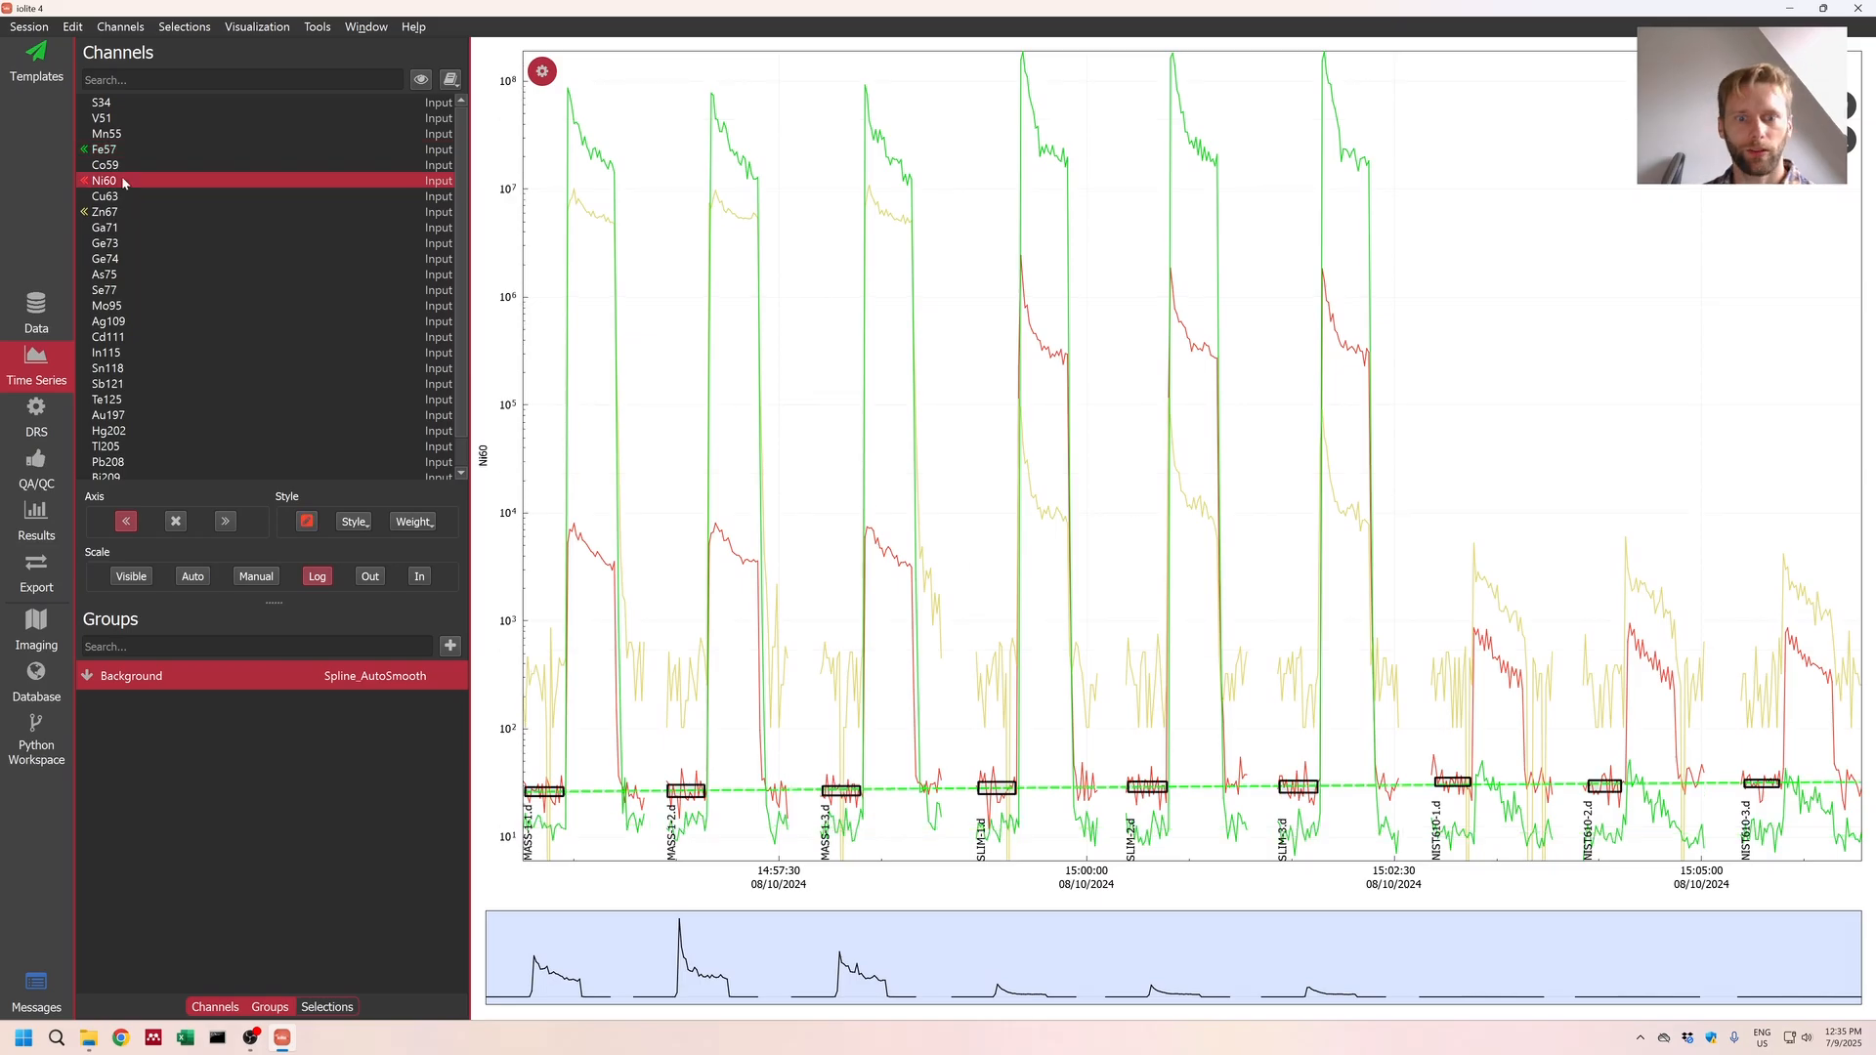
left_click(123, 212)
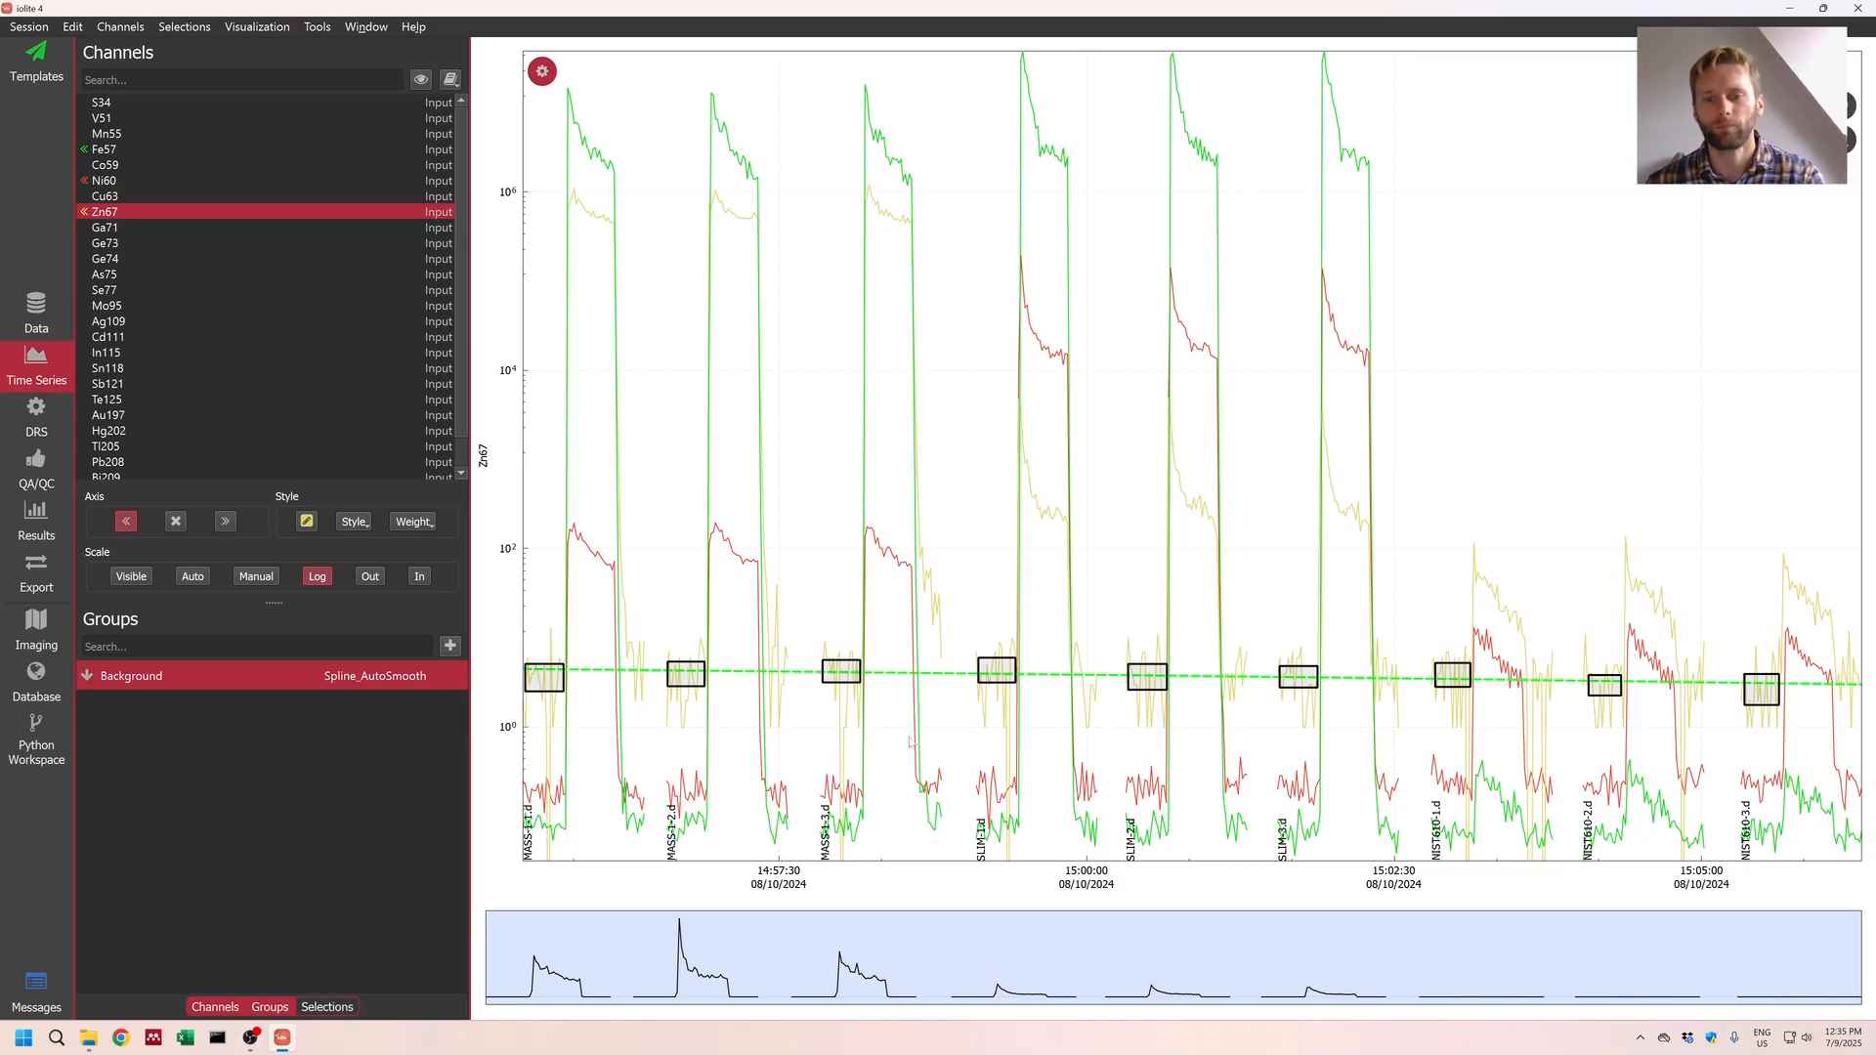
scroll(1539, 740, "down", 3)
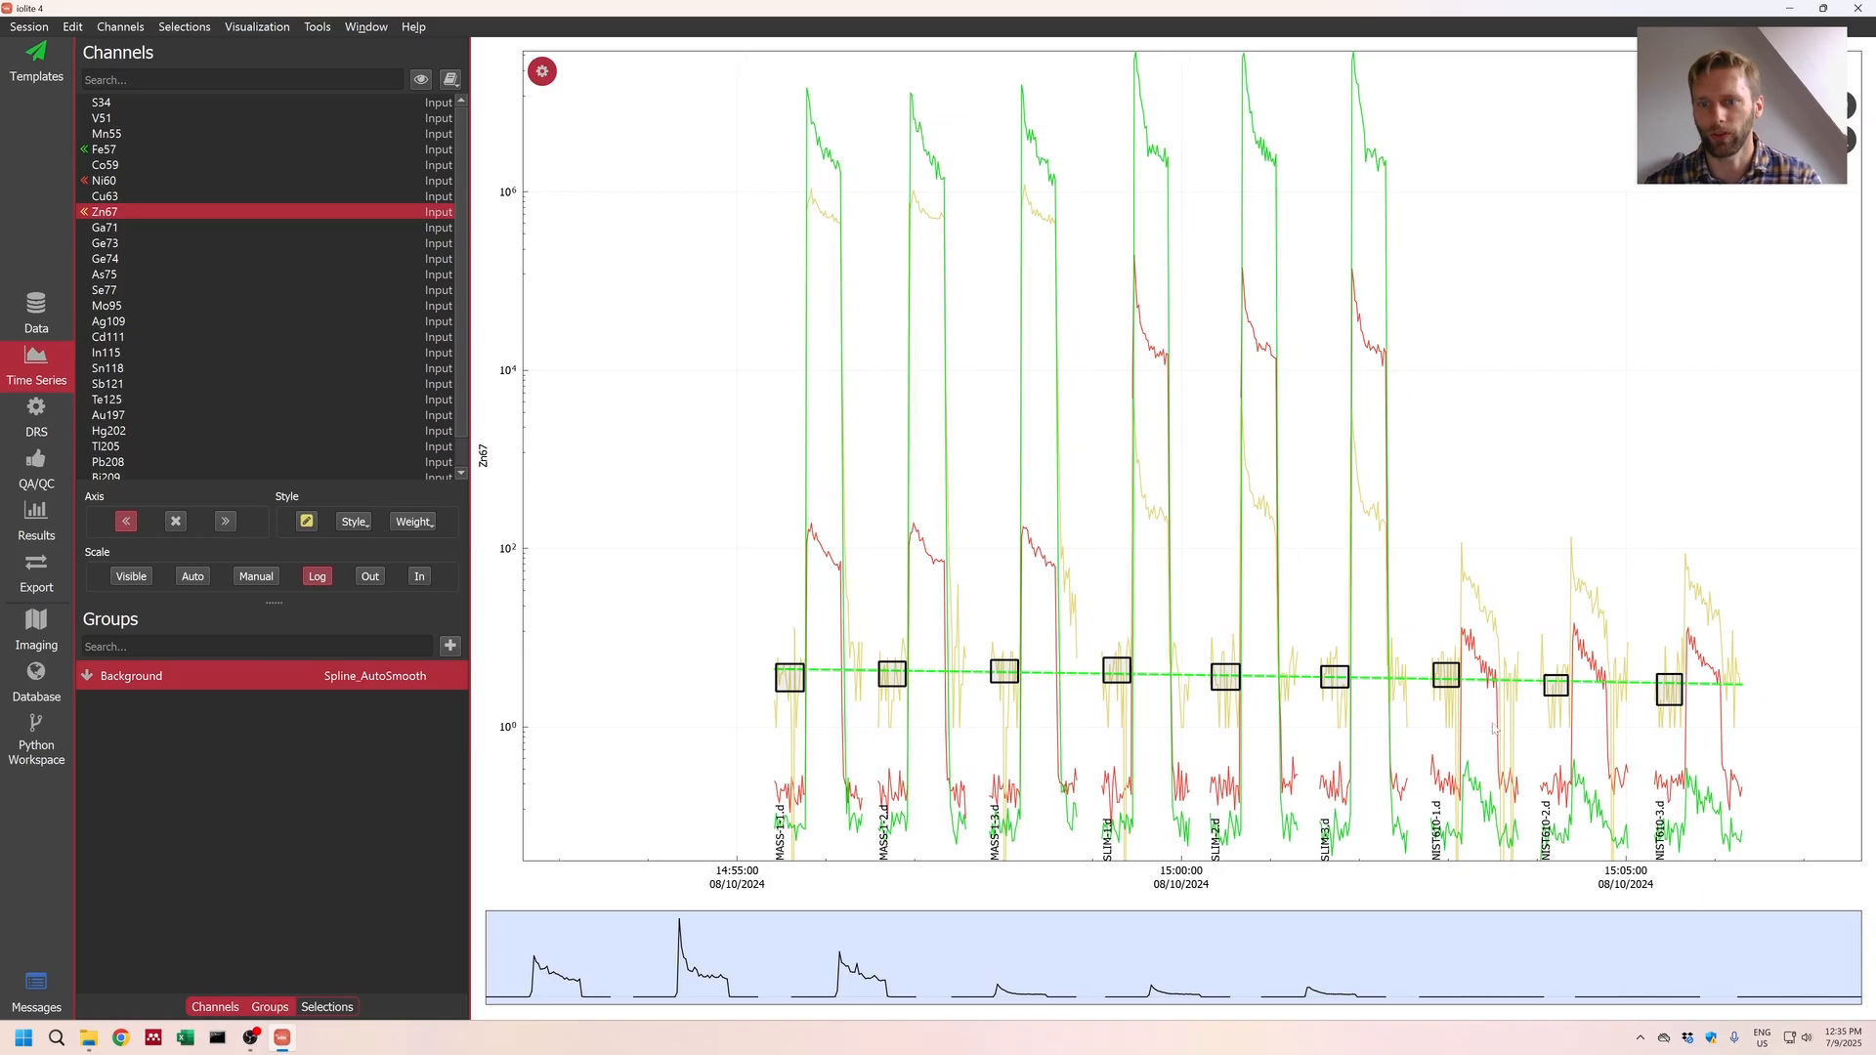
left_click_drag(1539, 740, 1439, 736)
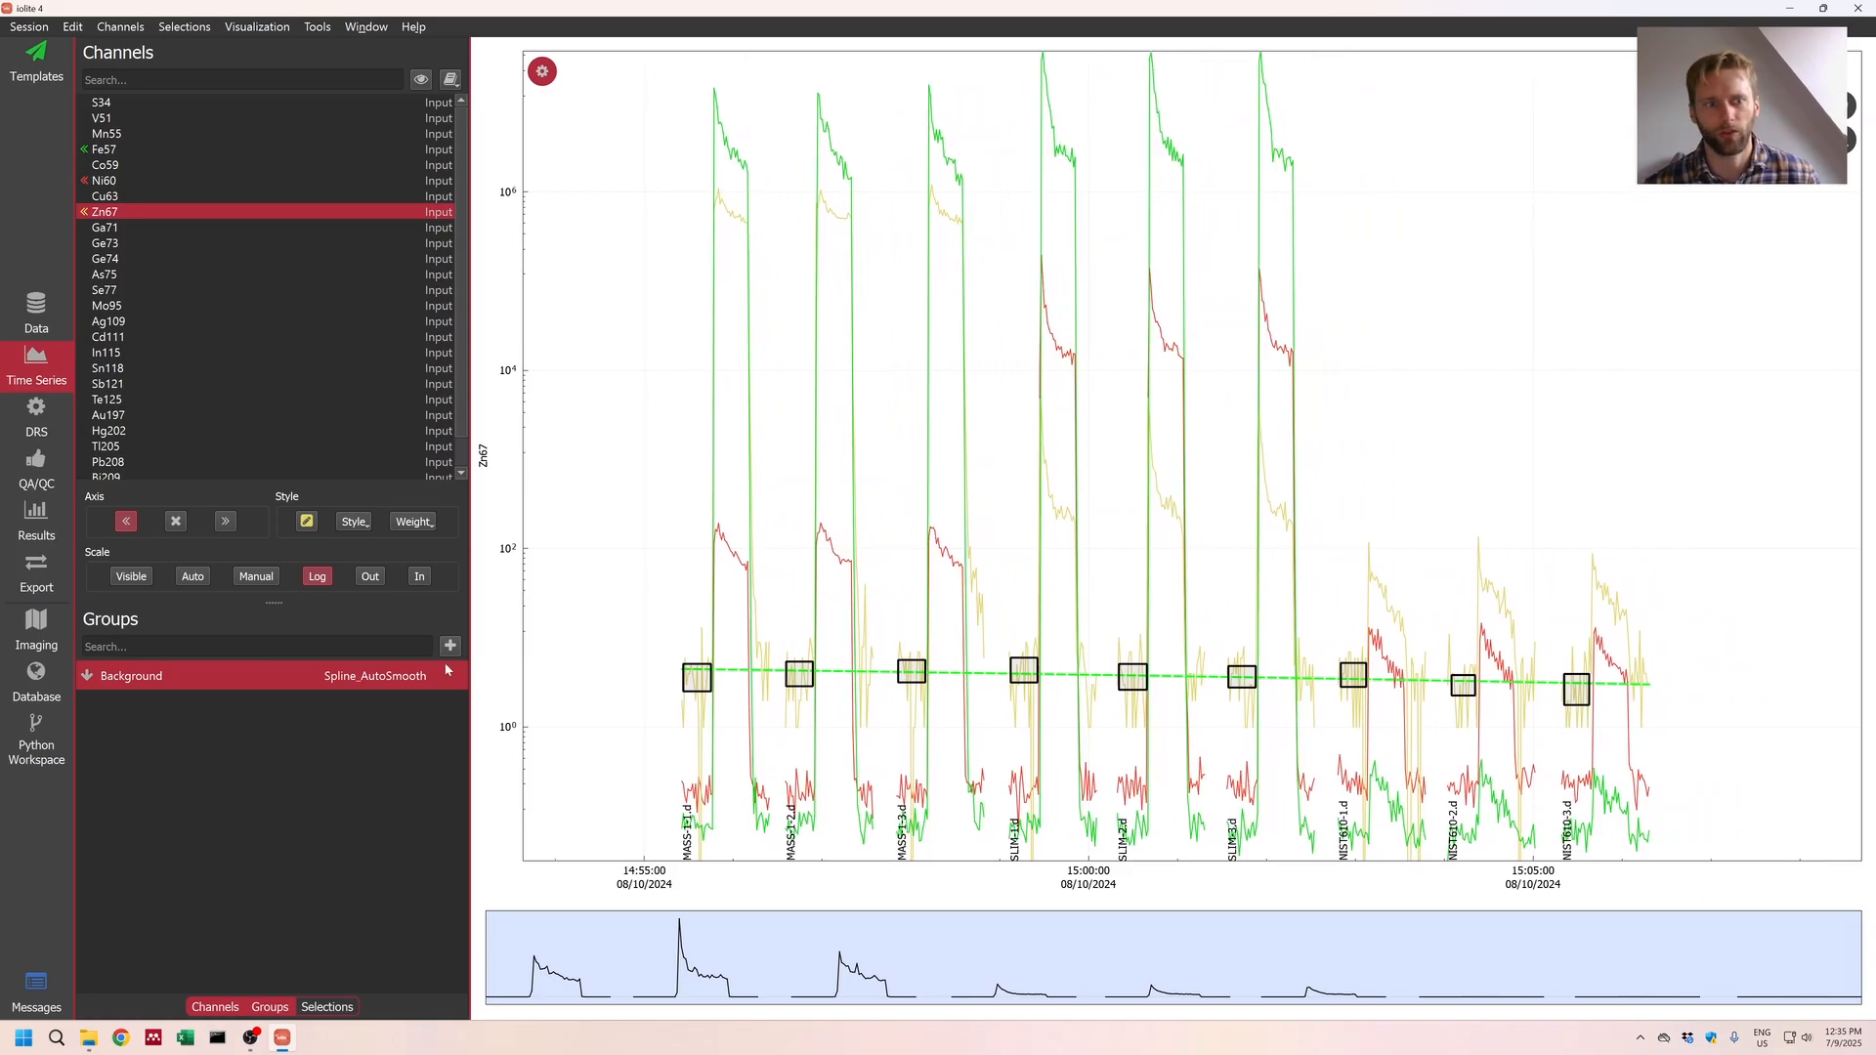
Step: Try the Akima, Spline_Smooth1 and Spline_Smooth2 interpolations for the Background group with Zn67 active
left_click(396, 676)
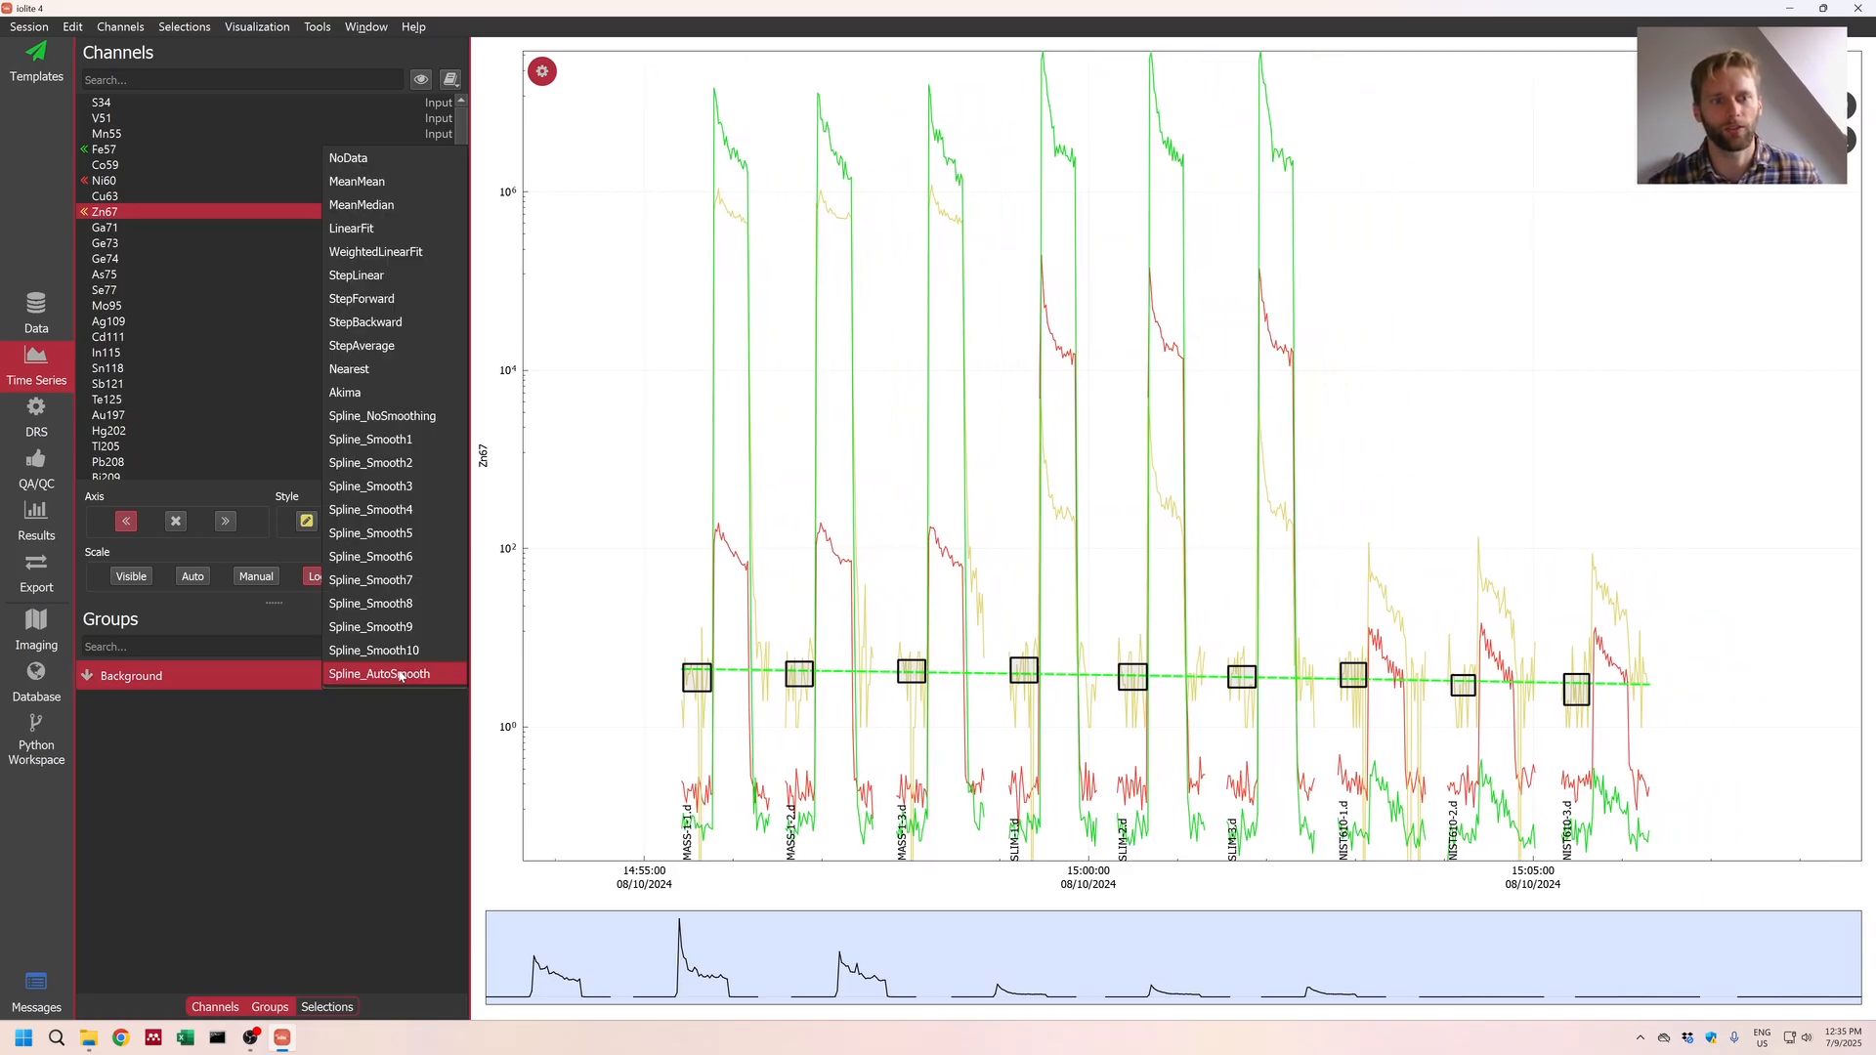
left_click(401, 393)
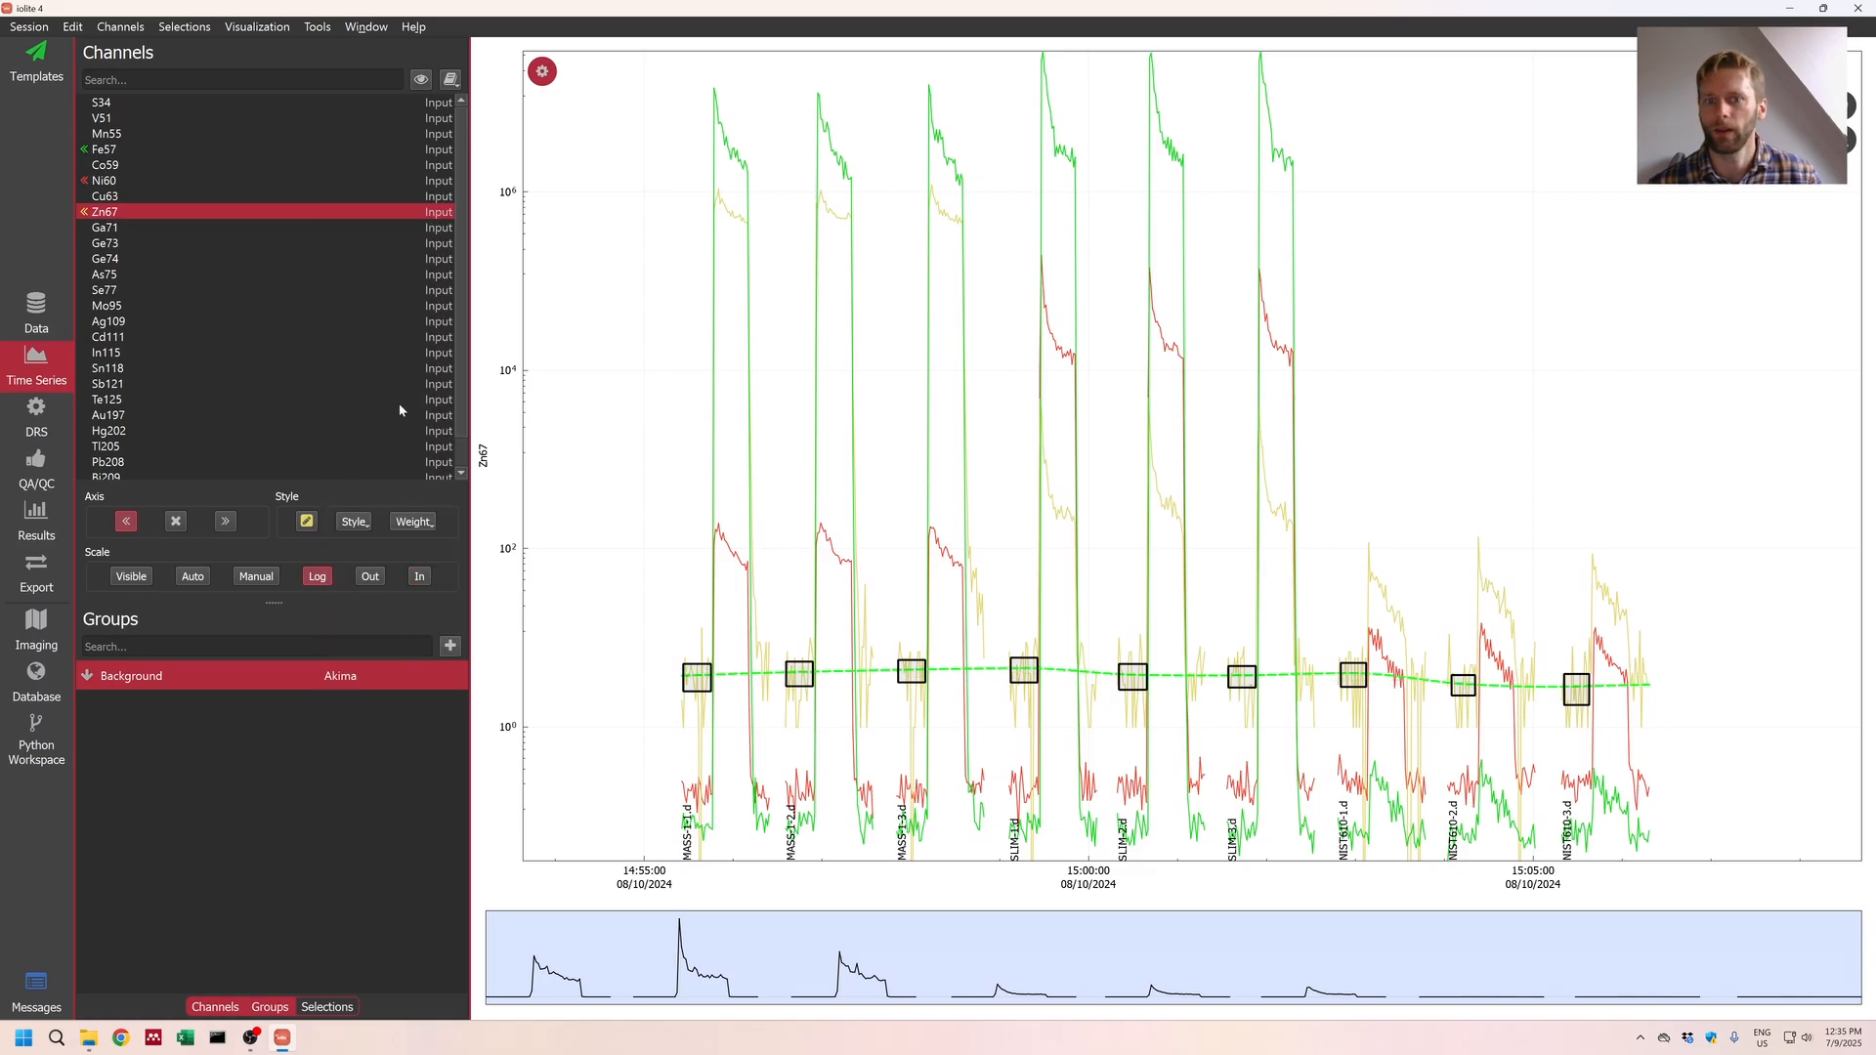
left_click(378, 678)
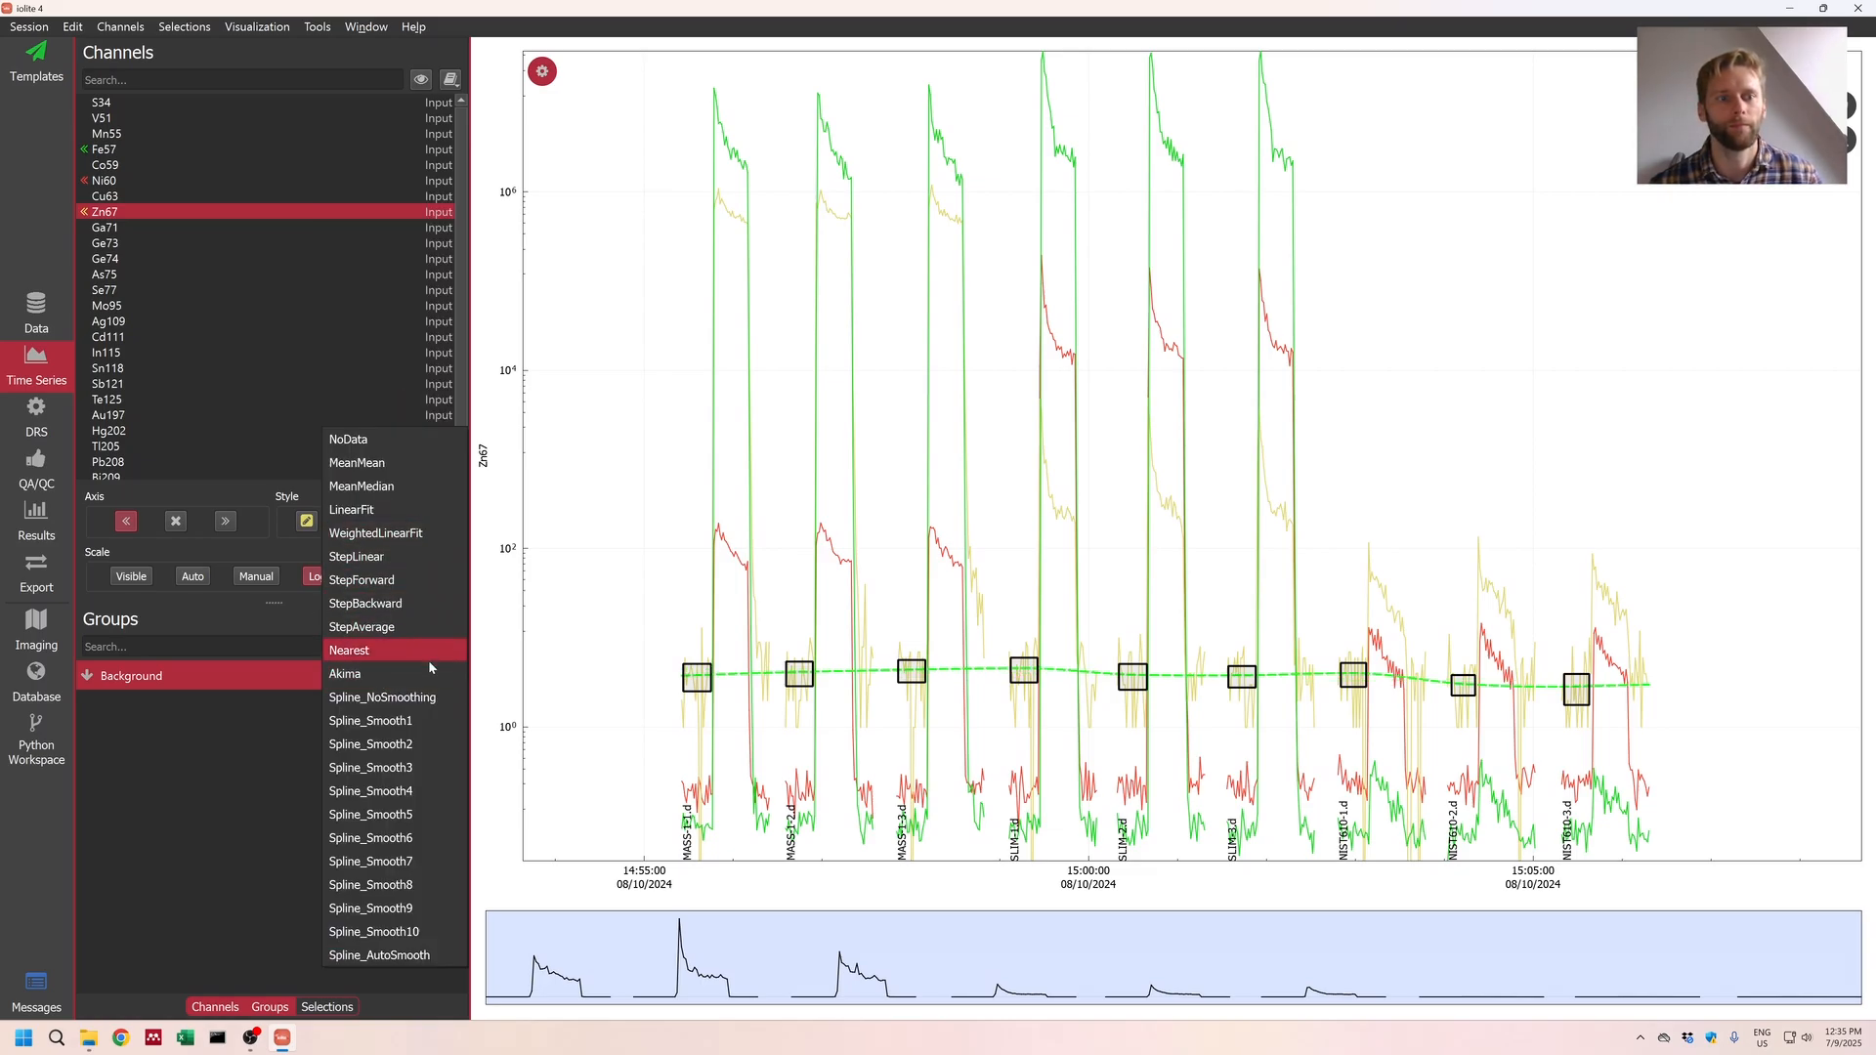
left_click(432, 719)
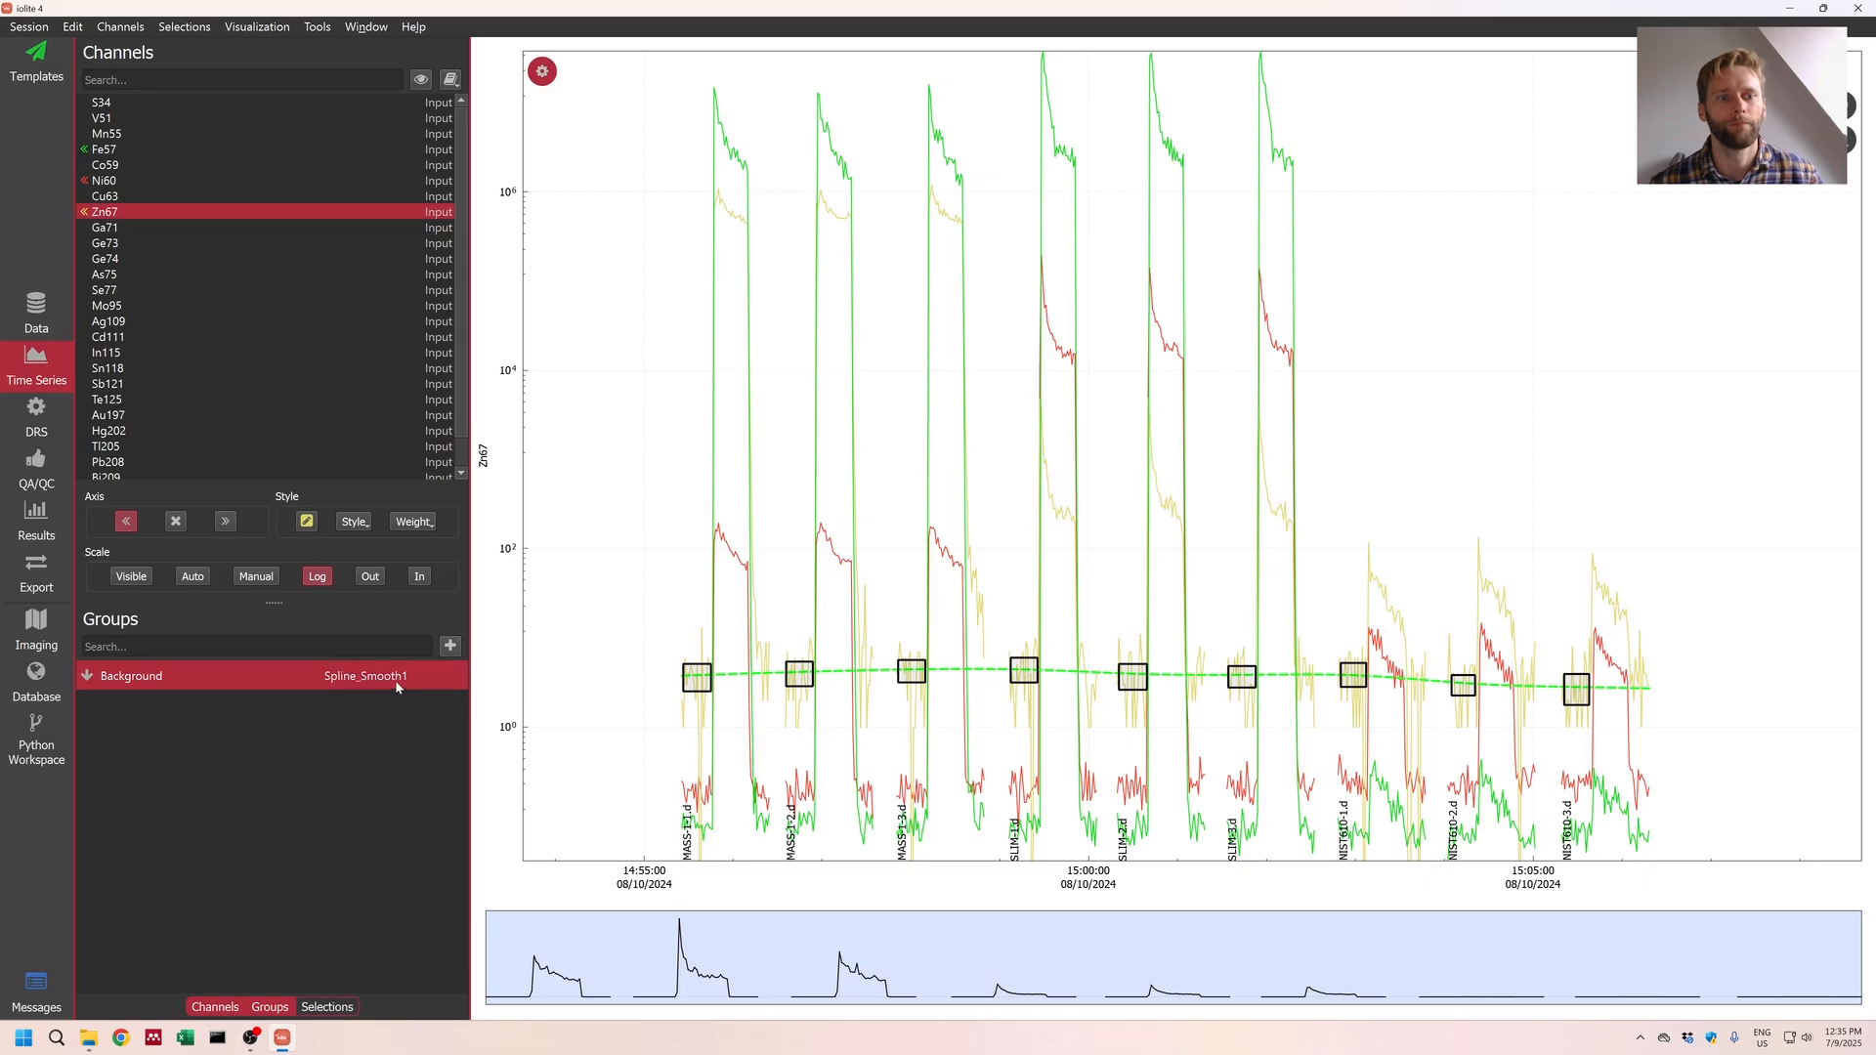
left_click(398, 684)
left_click(395, 696)
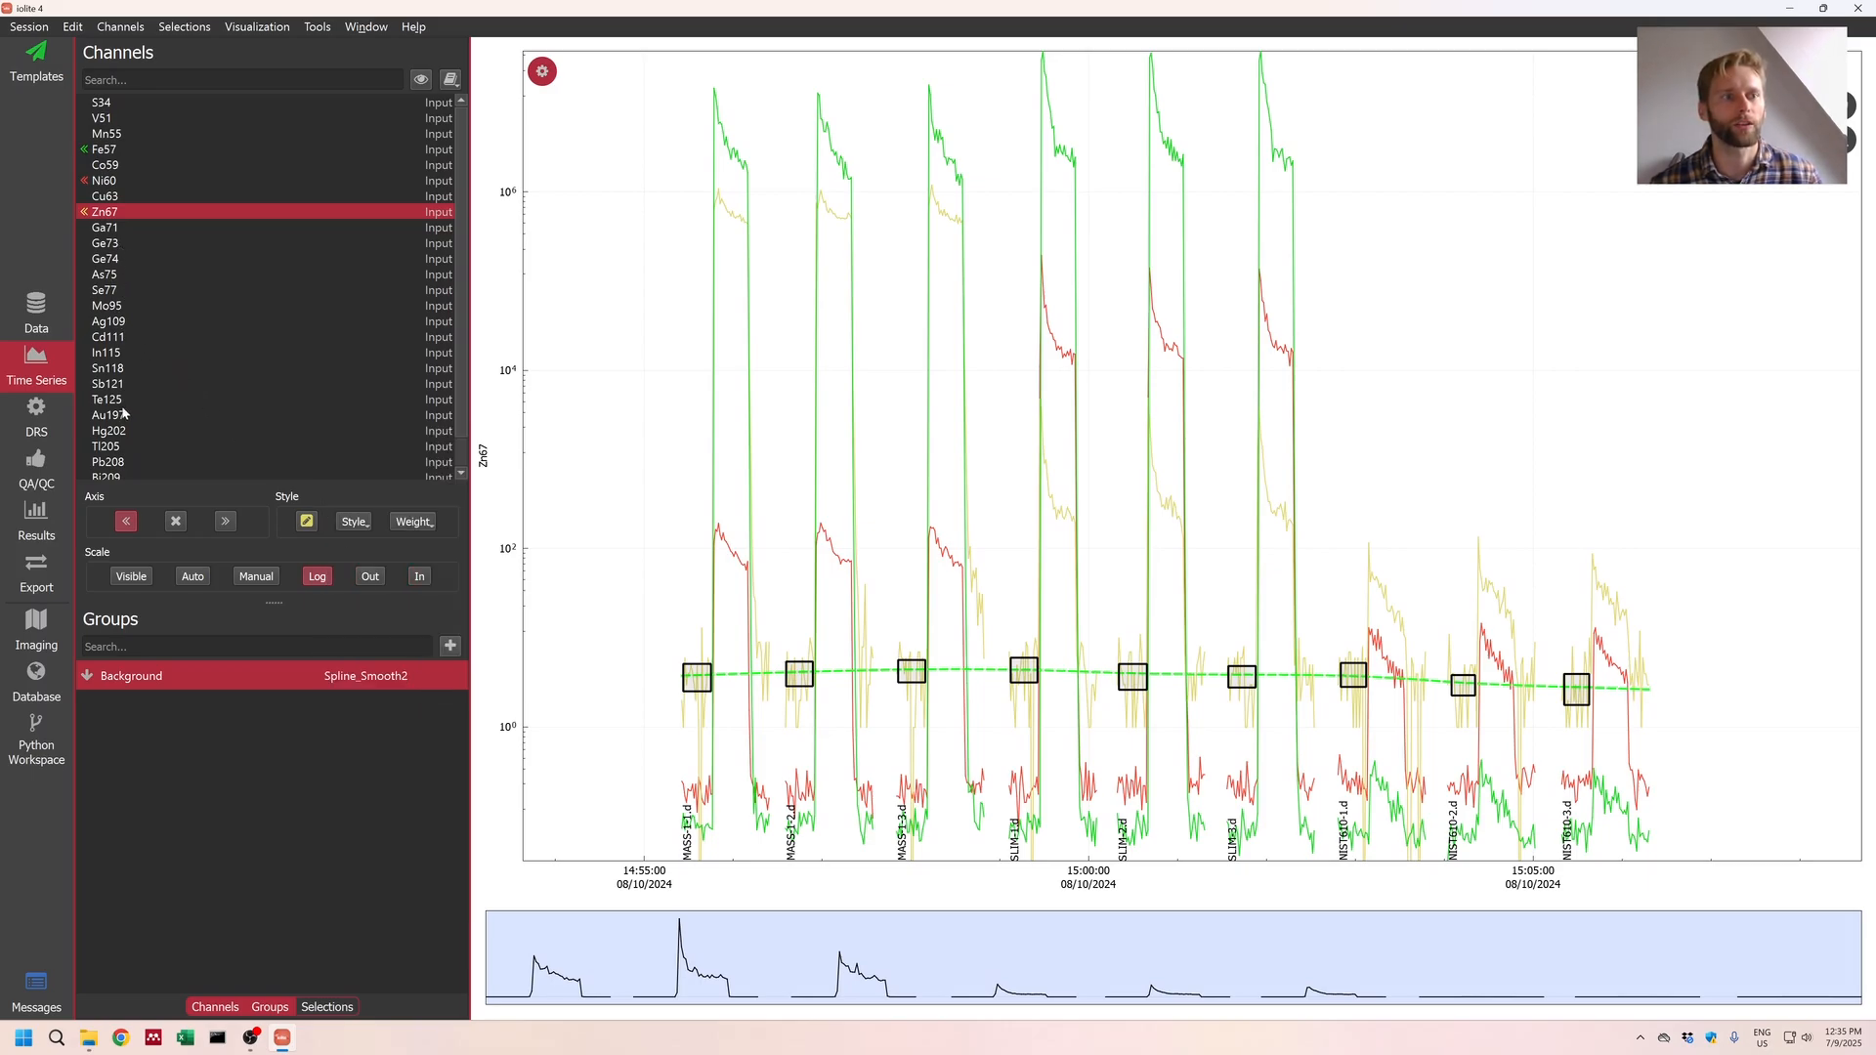
Step: Add the Hg202 channel on a logarithmic scale and set the Background interpolation to Akima
left_click(109, 431)
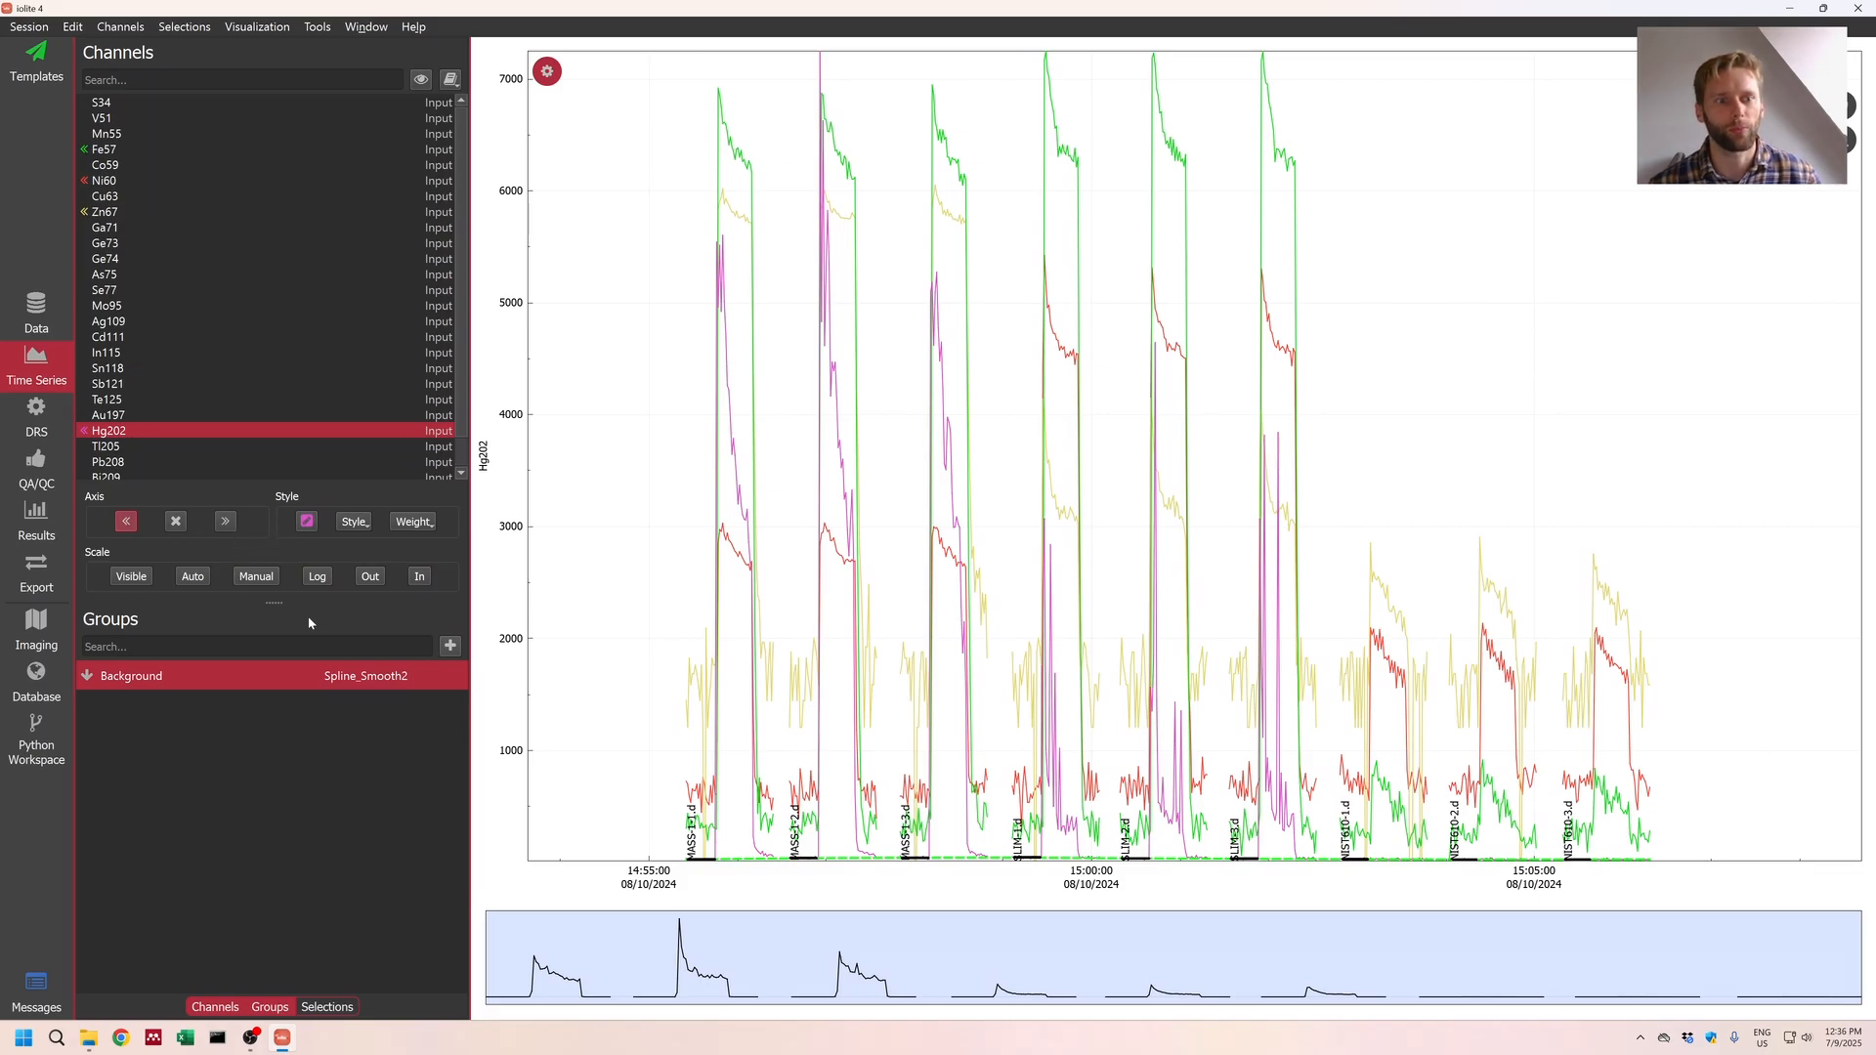
left_click(320, 576)
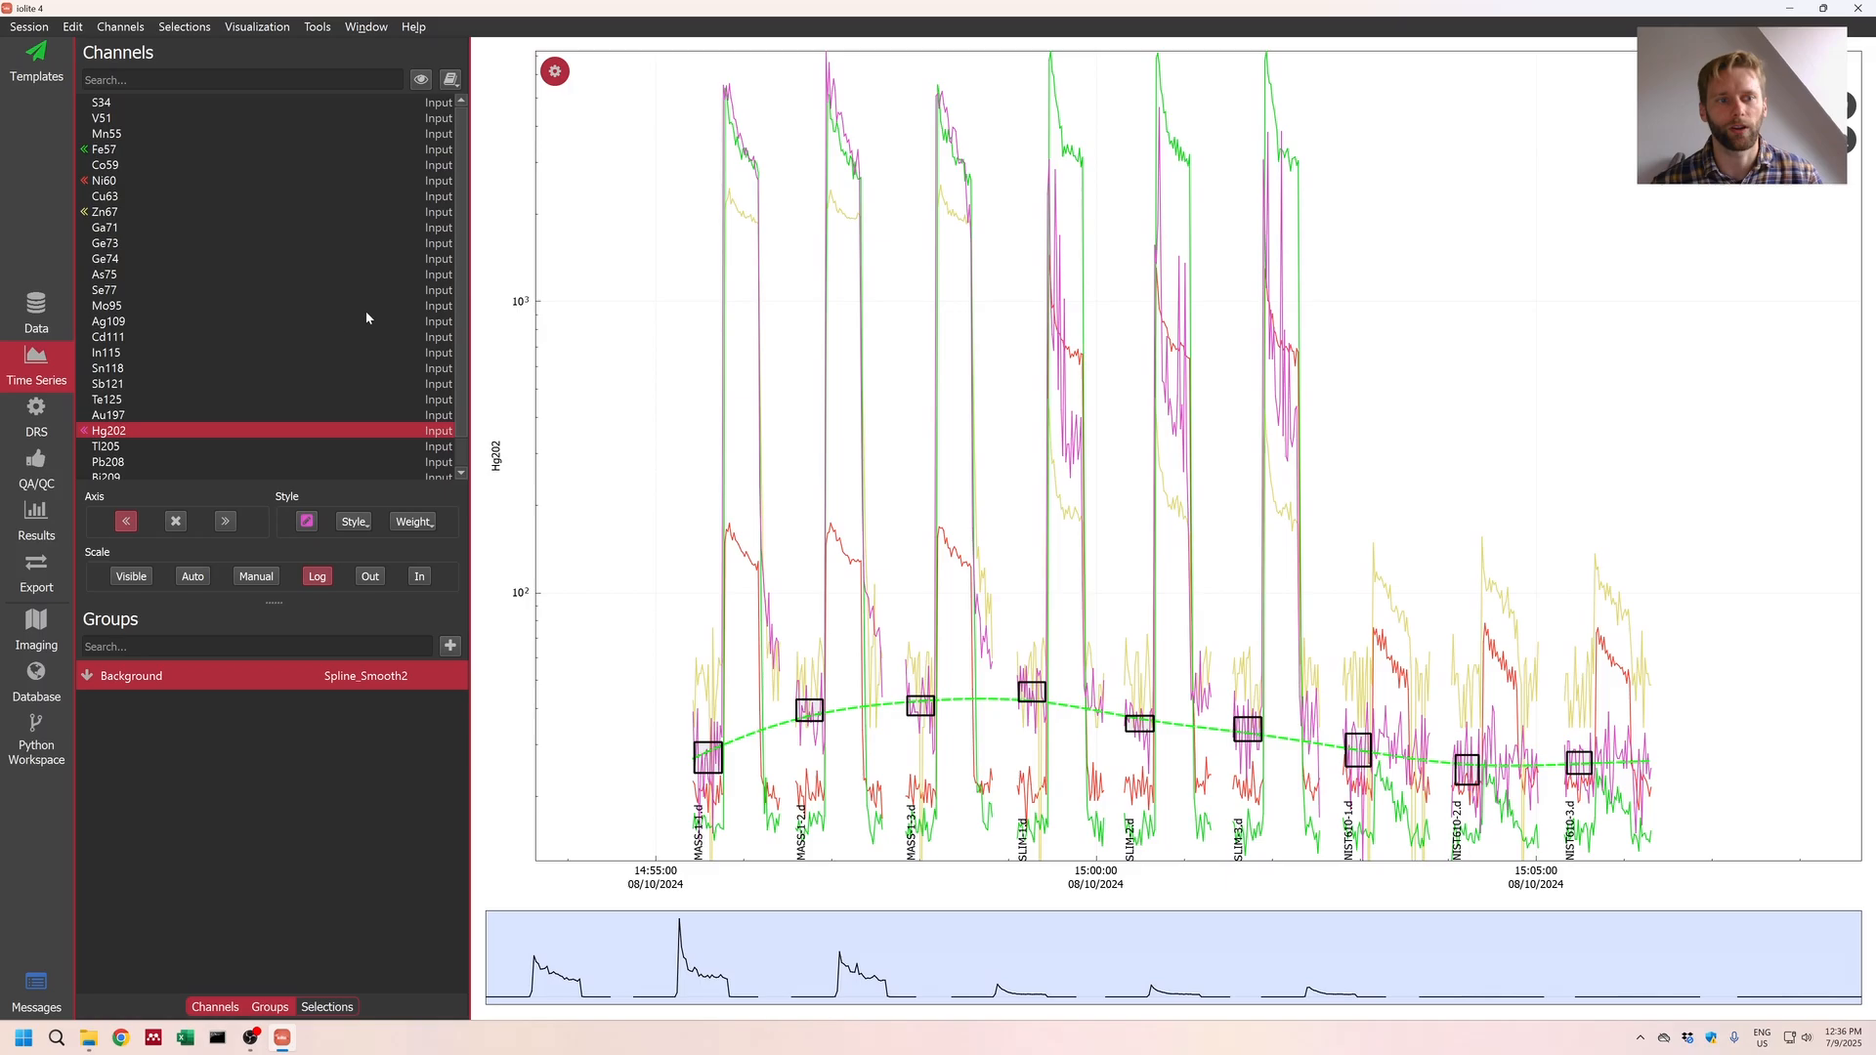
left_click(419, 676)
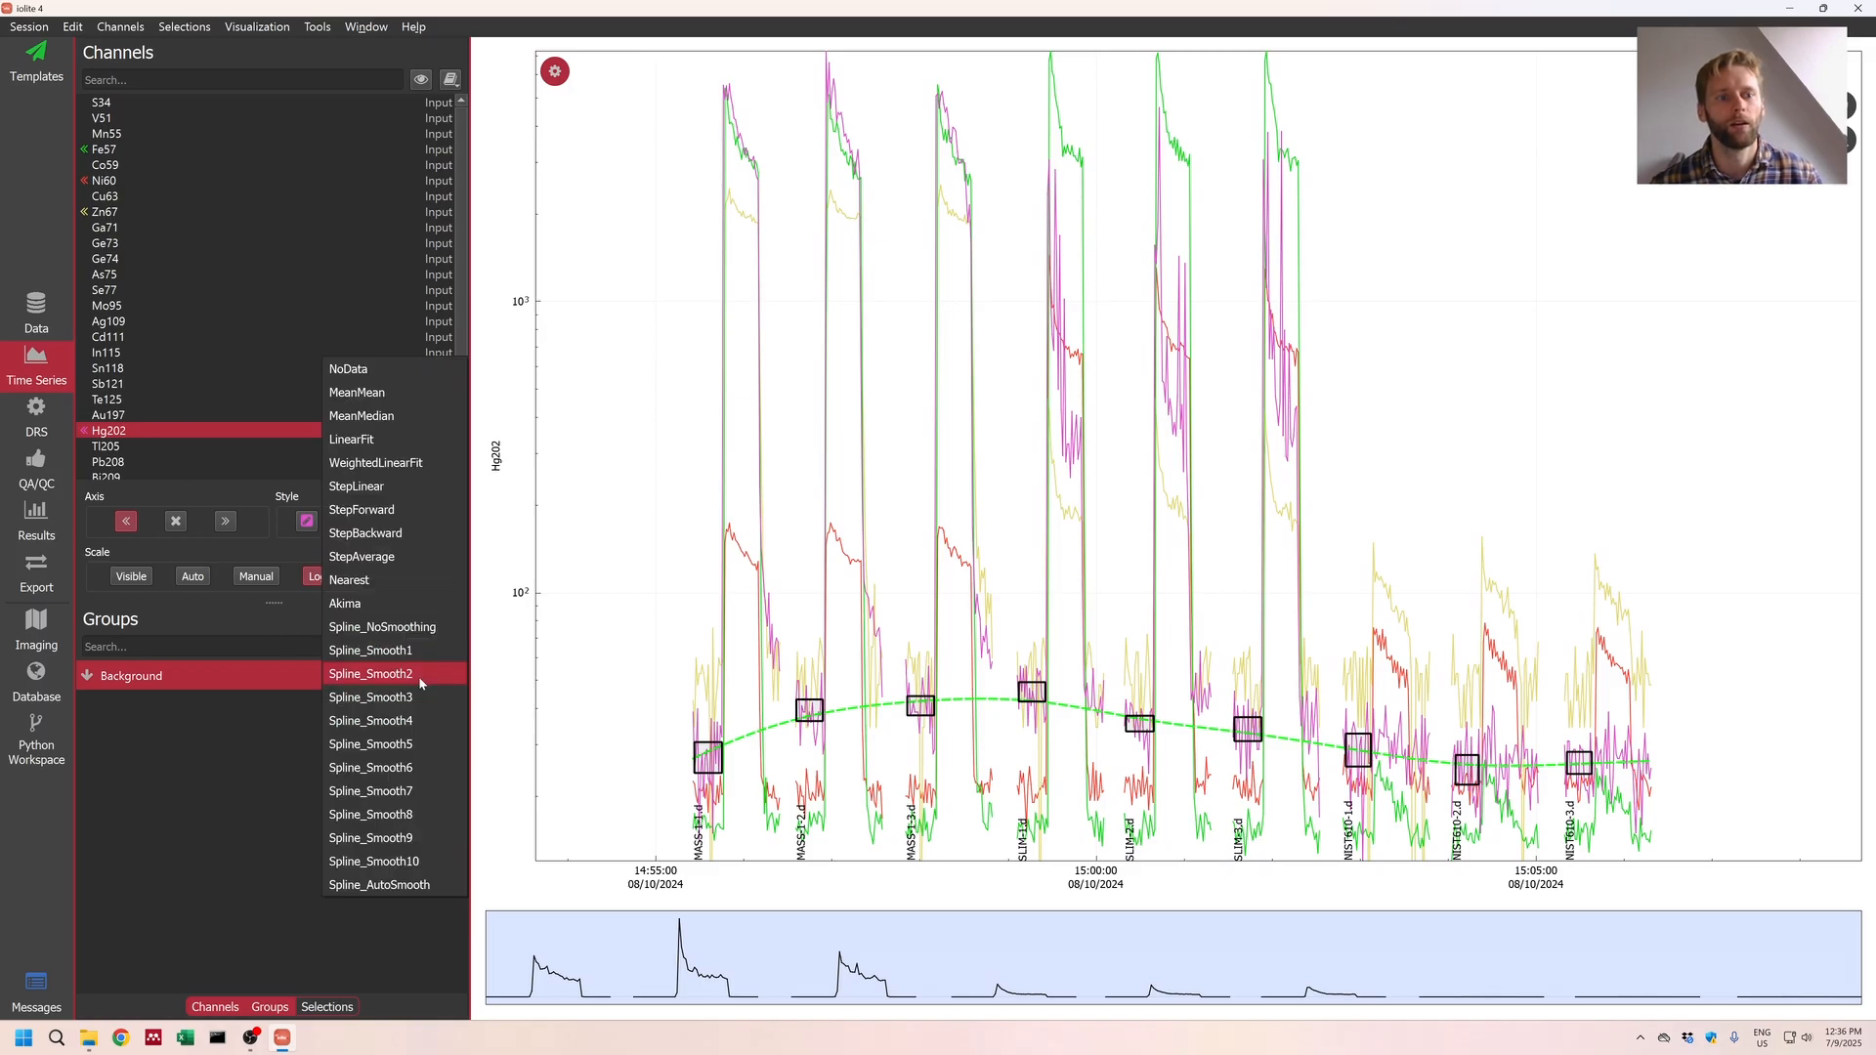
left_click(390, 598)
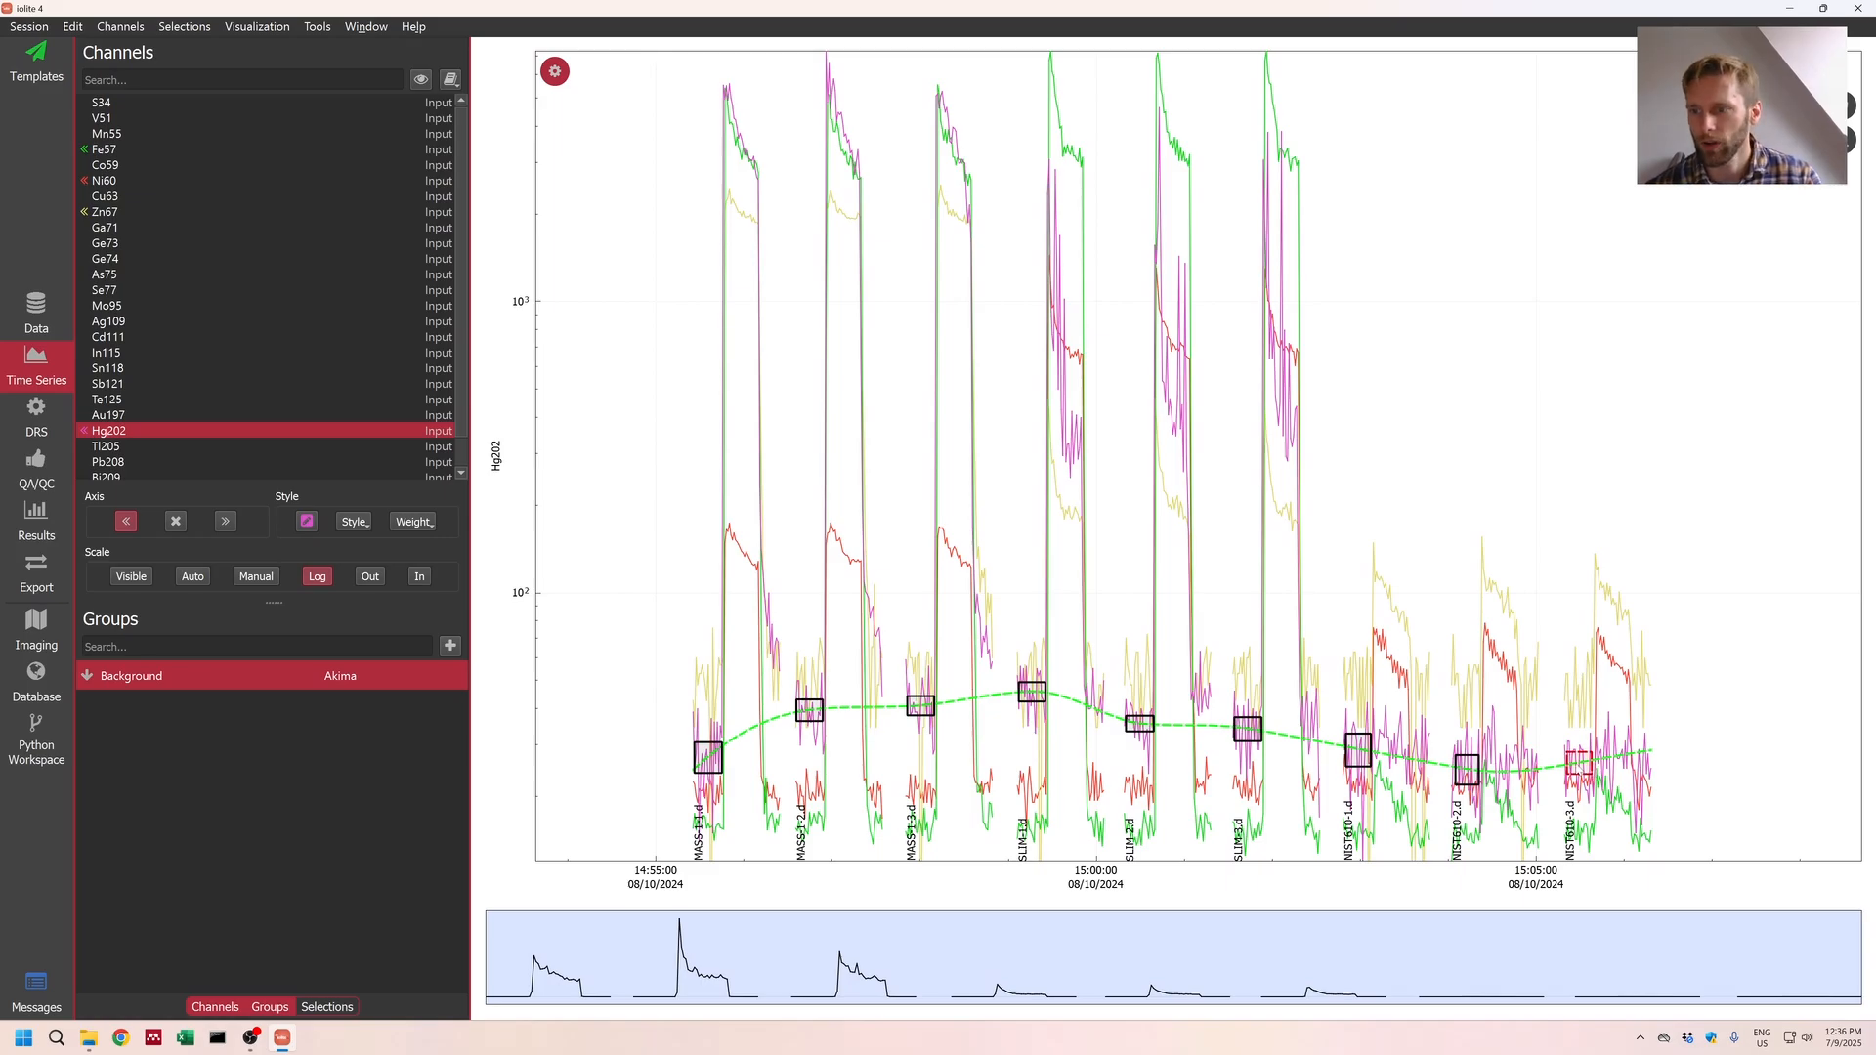
Step: Delete the NIST610-3 Background selection and try the Nearest and Spline_Smooth1 interpolations on the remaining selections
key("Delete")
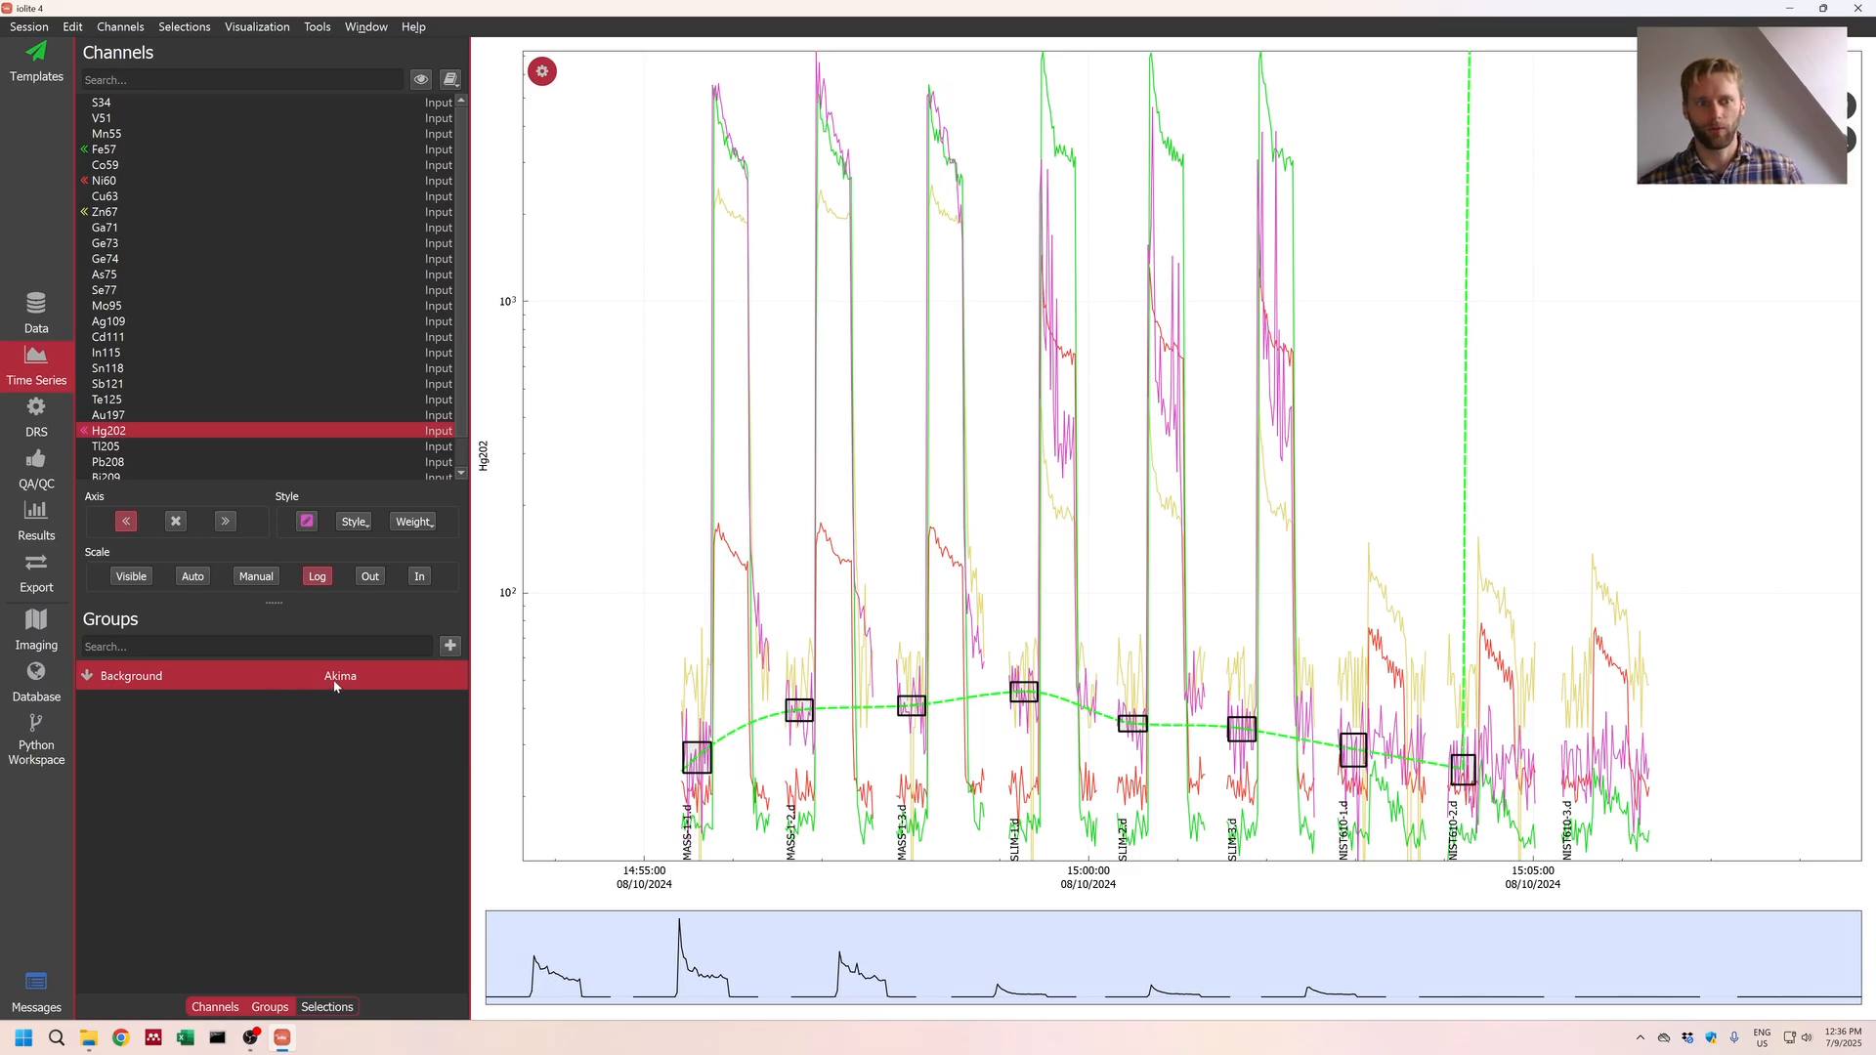
left_click(397, 676)
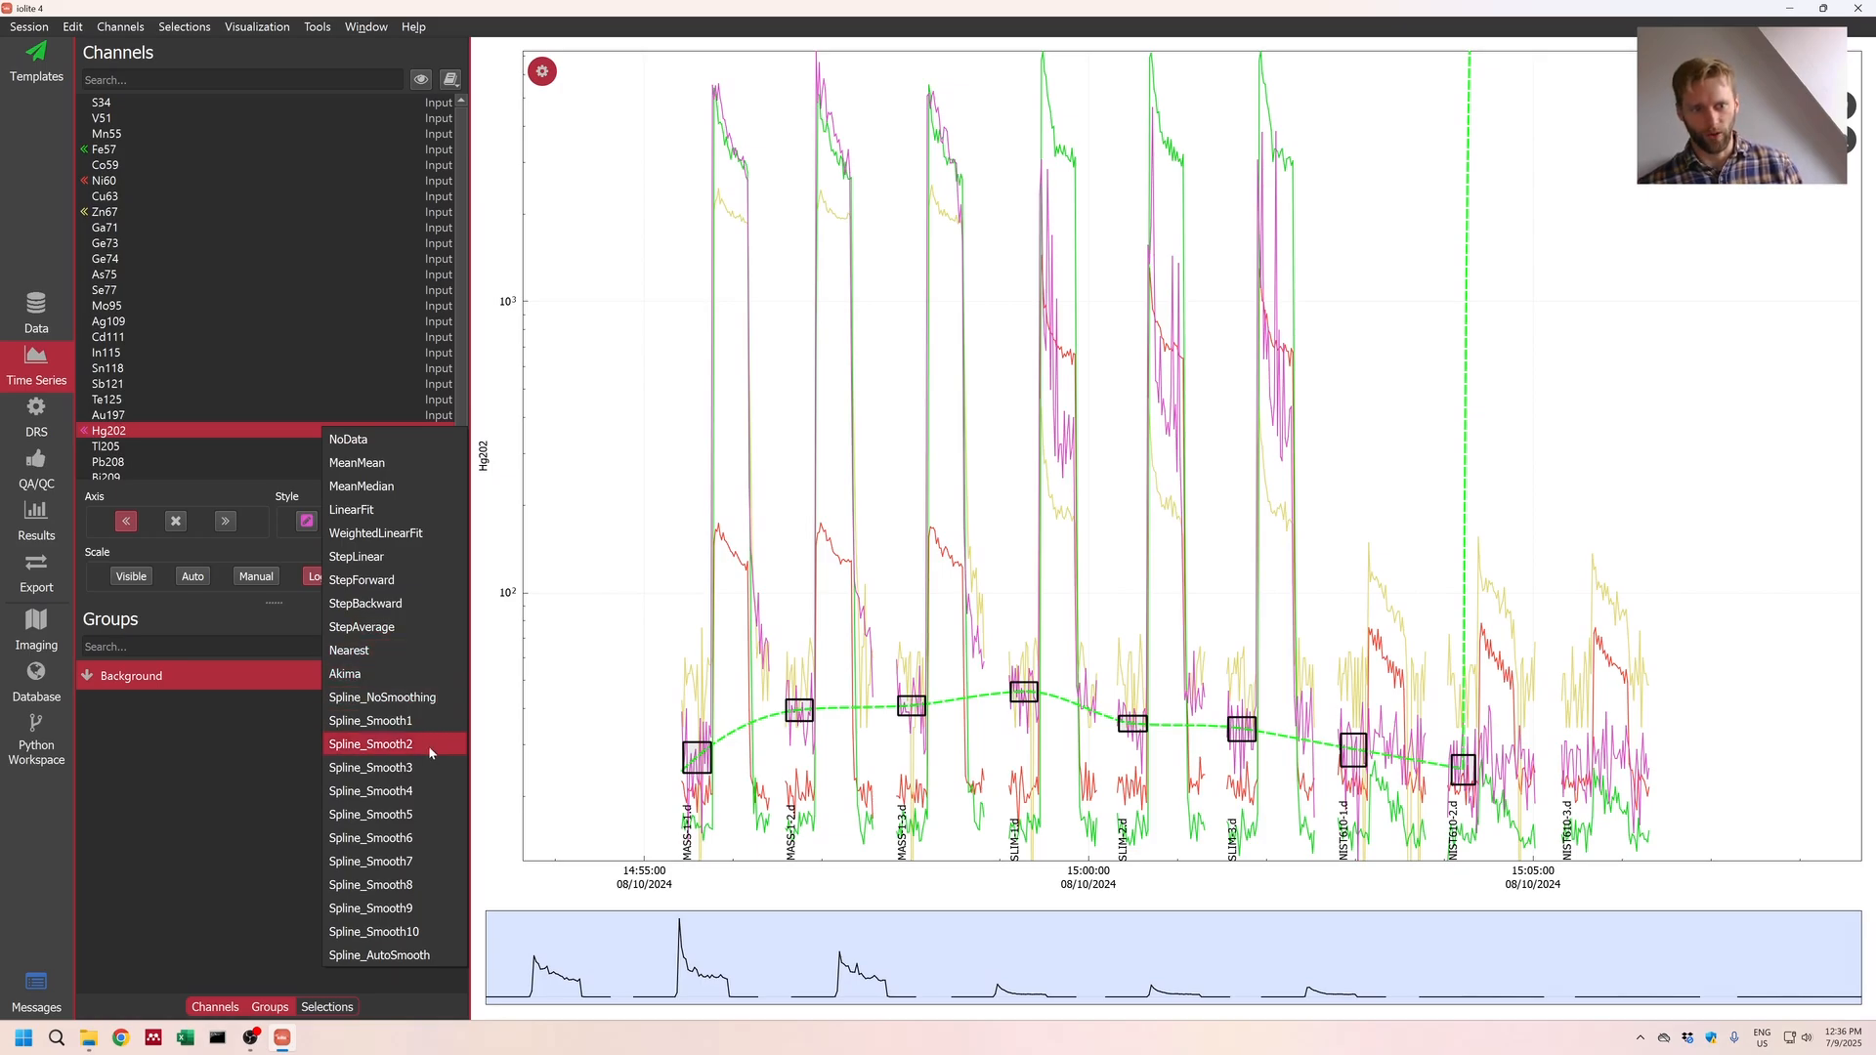
left_click(423, 651)
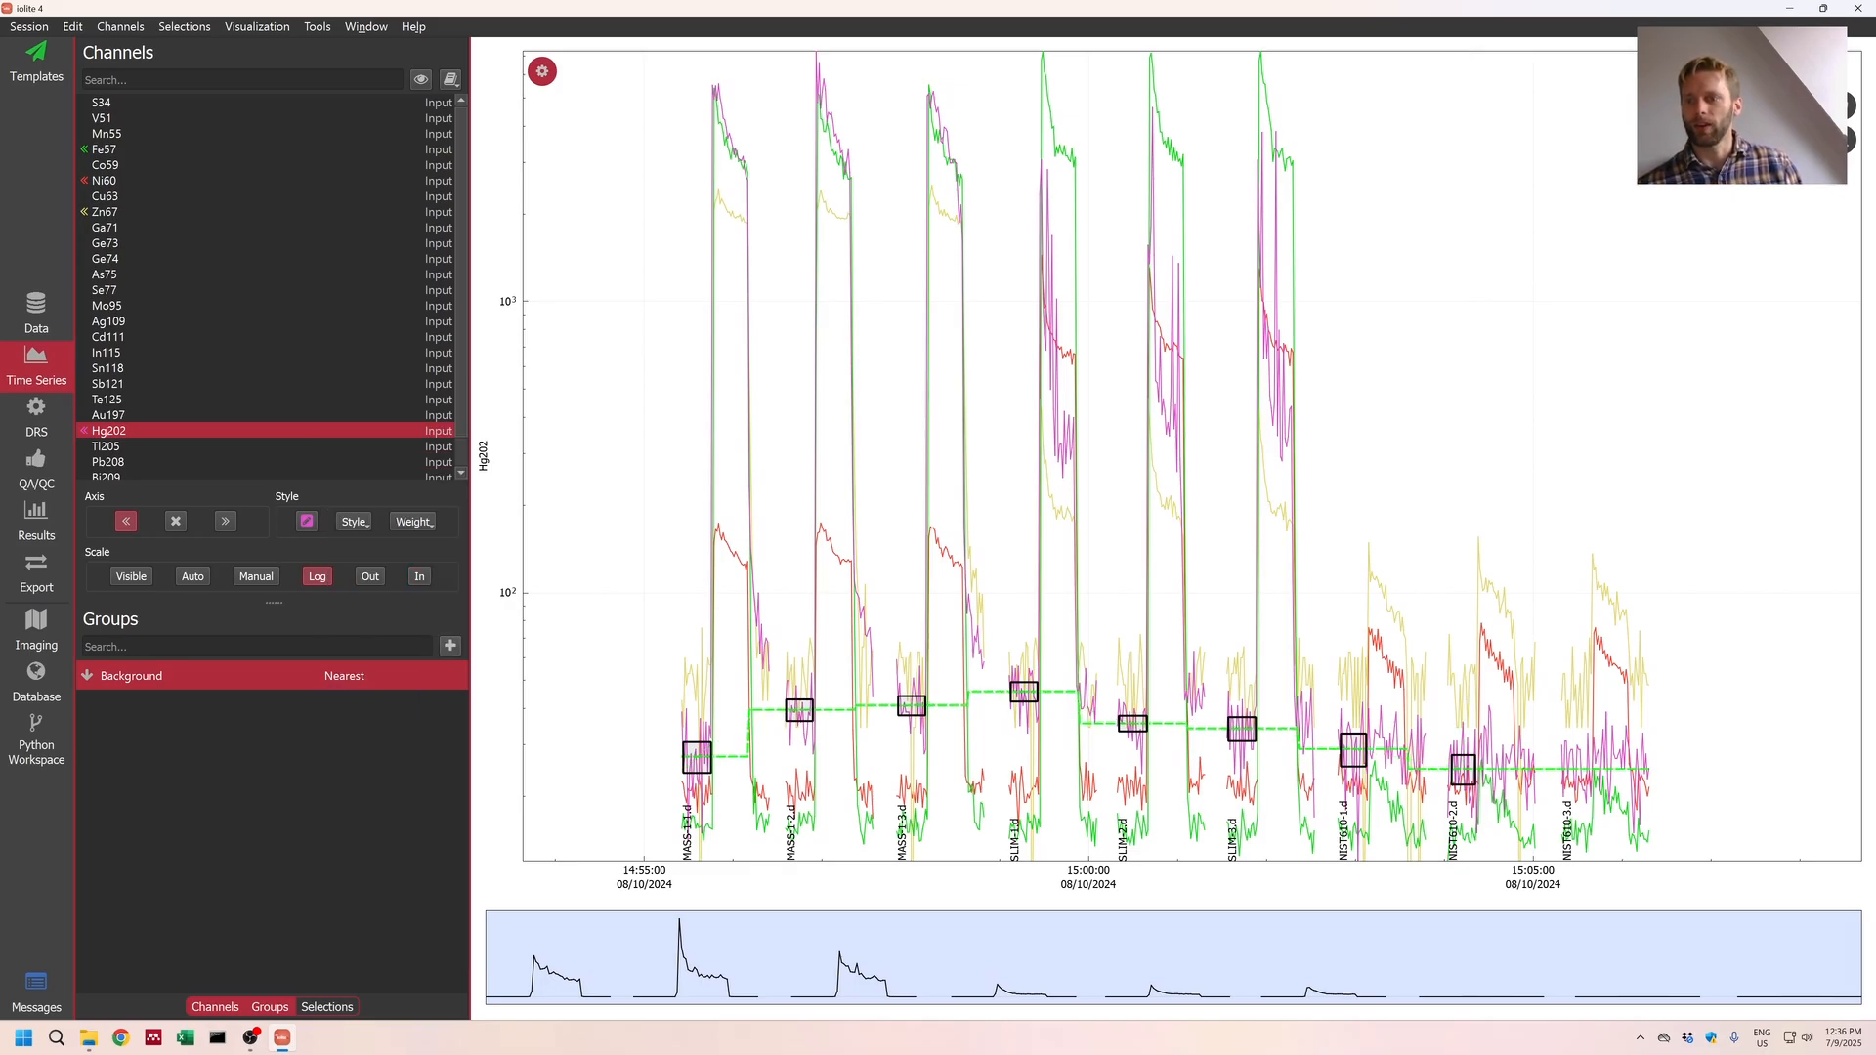
left_click(359, 678)
left_click(421, 744)
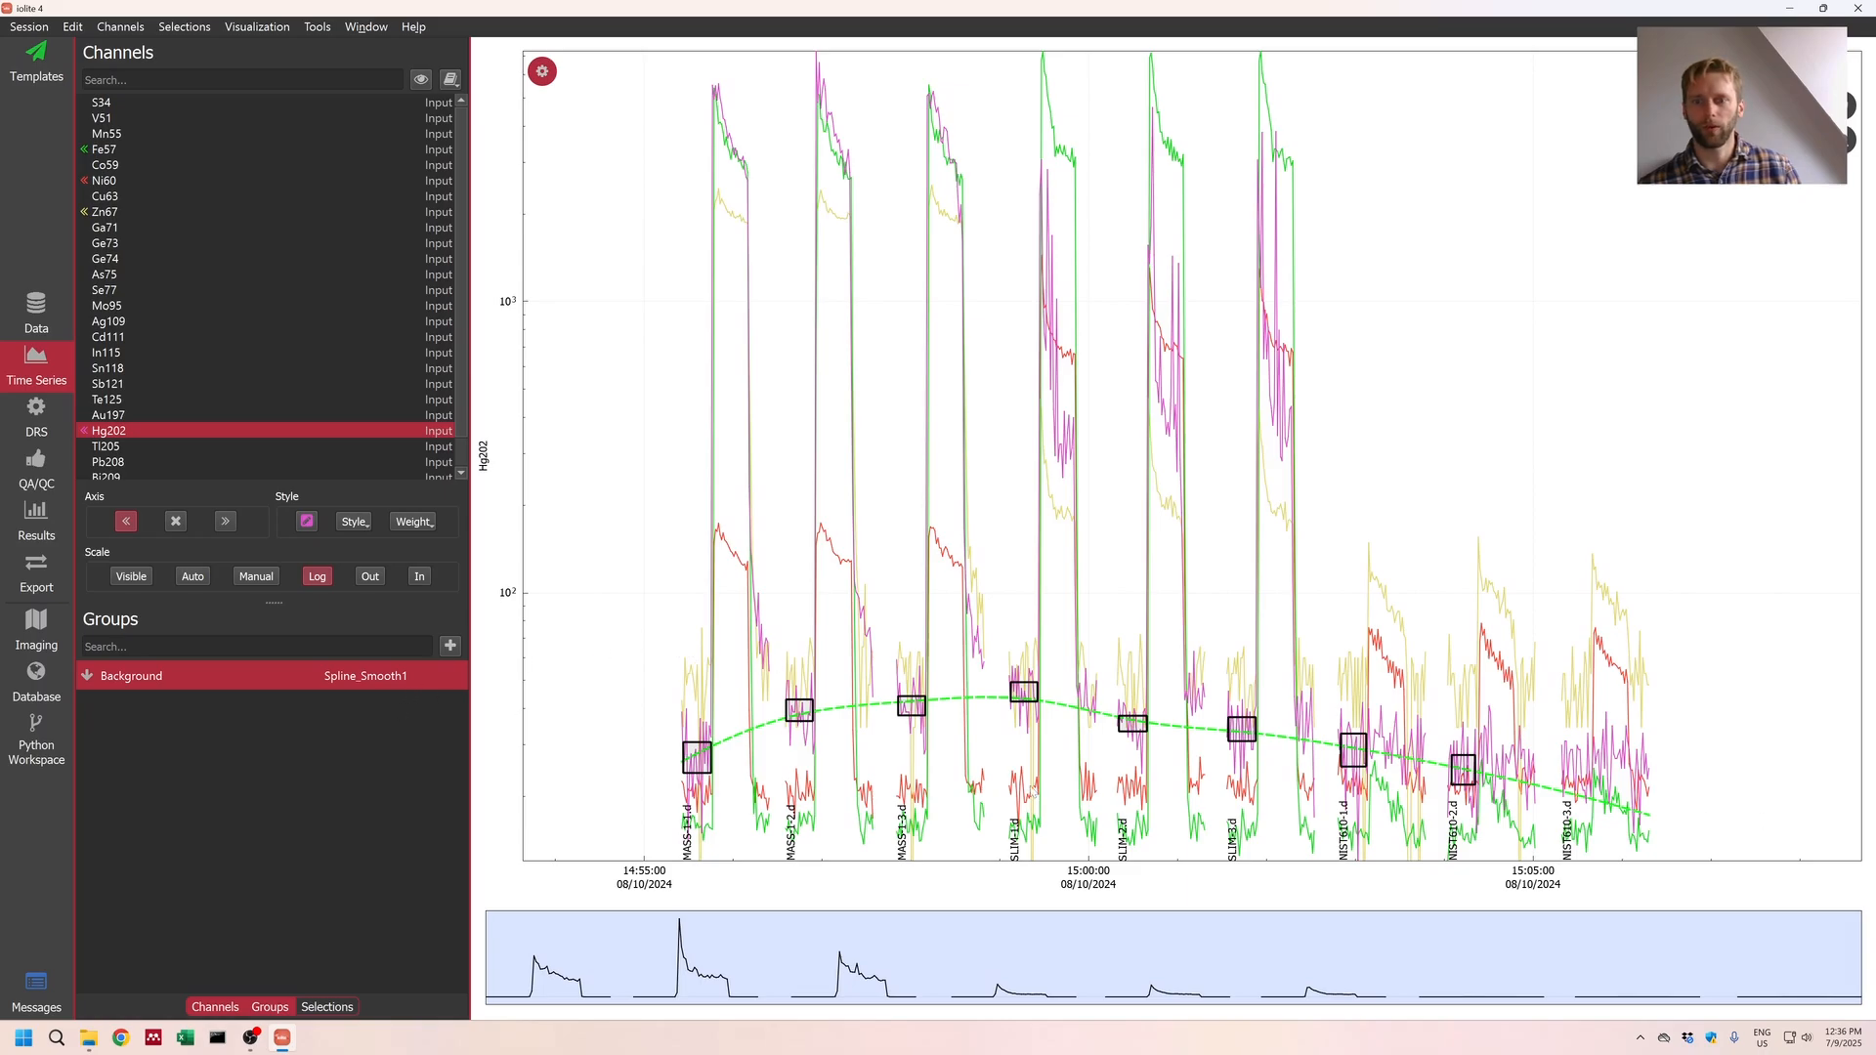
Step: Set the Background interpolation to StepAverage and redraw the selection over the gas blank before NIST610-3, about 15:05:21 to 15:05:39
left_click(383, 678)
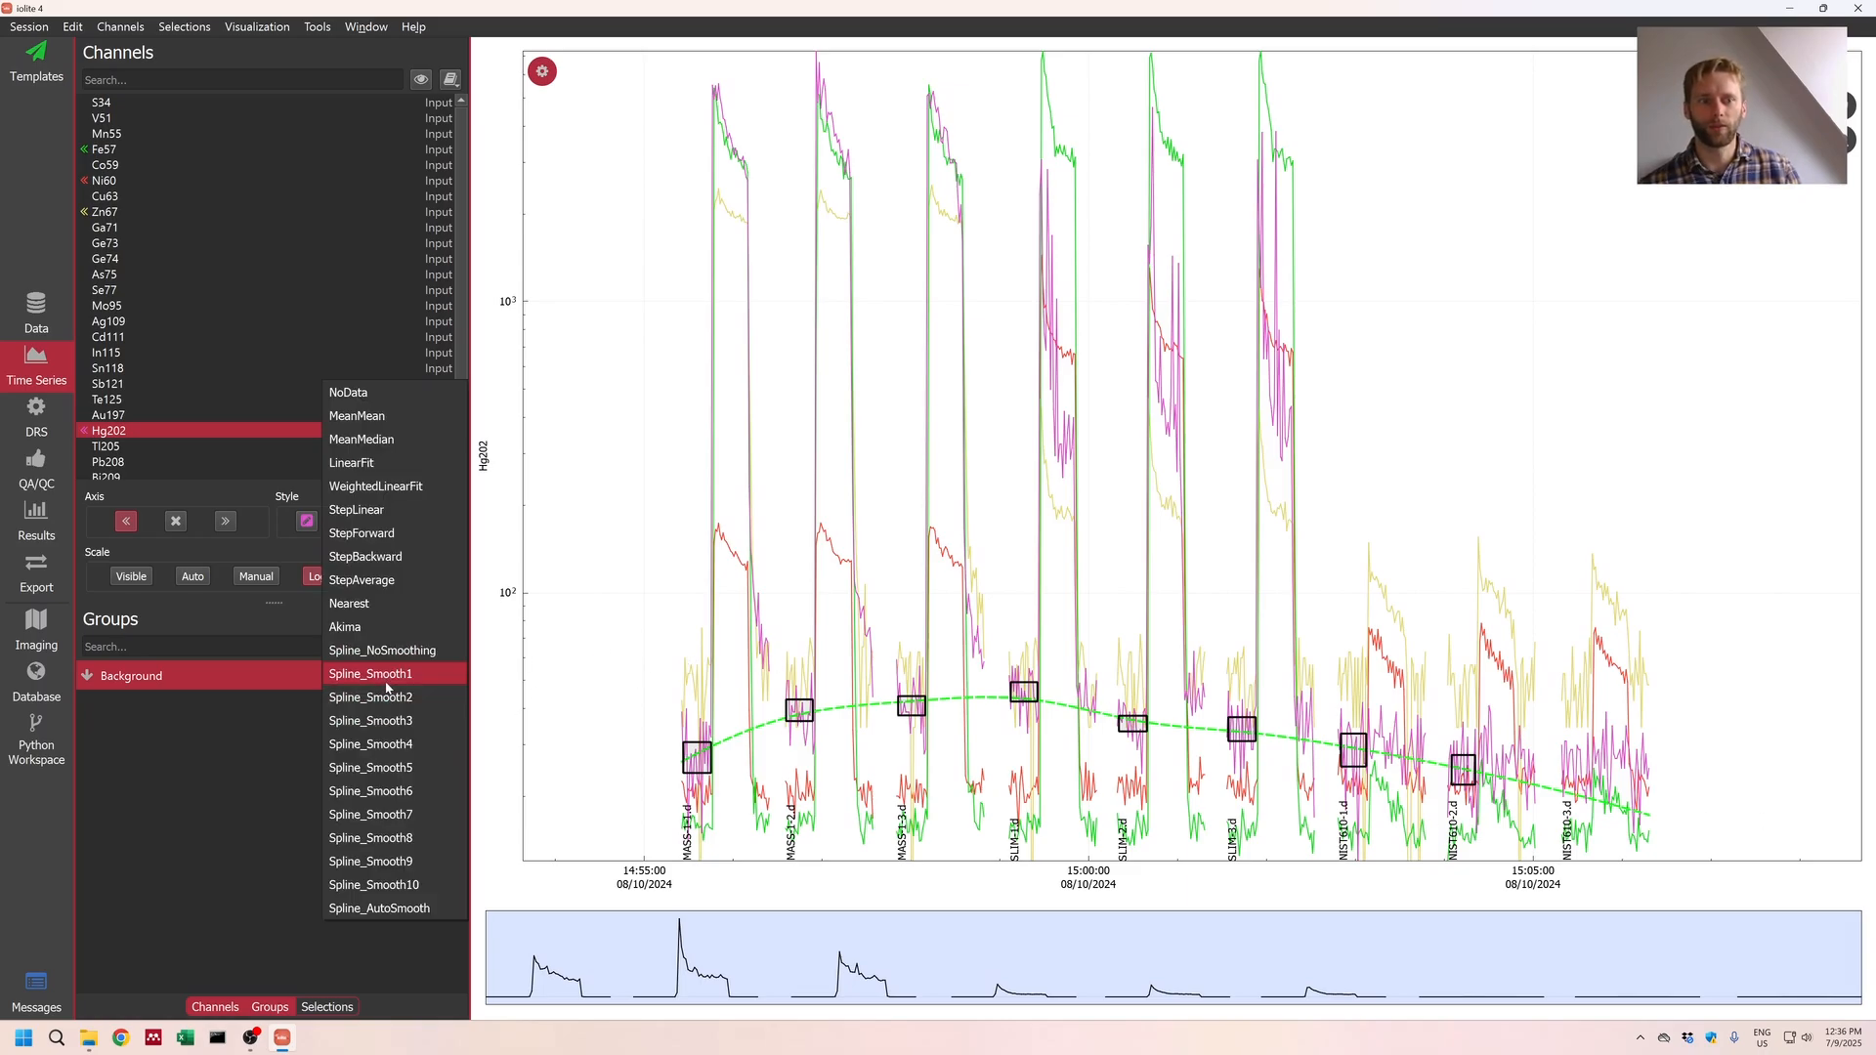
left_click(401, 580)
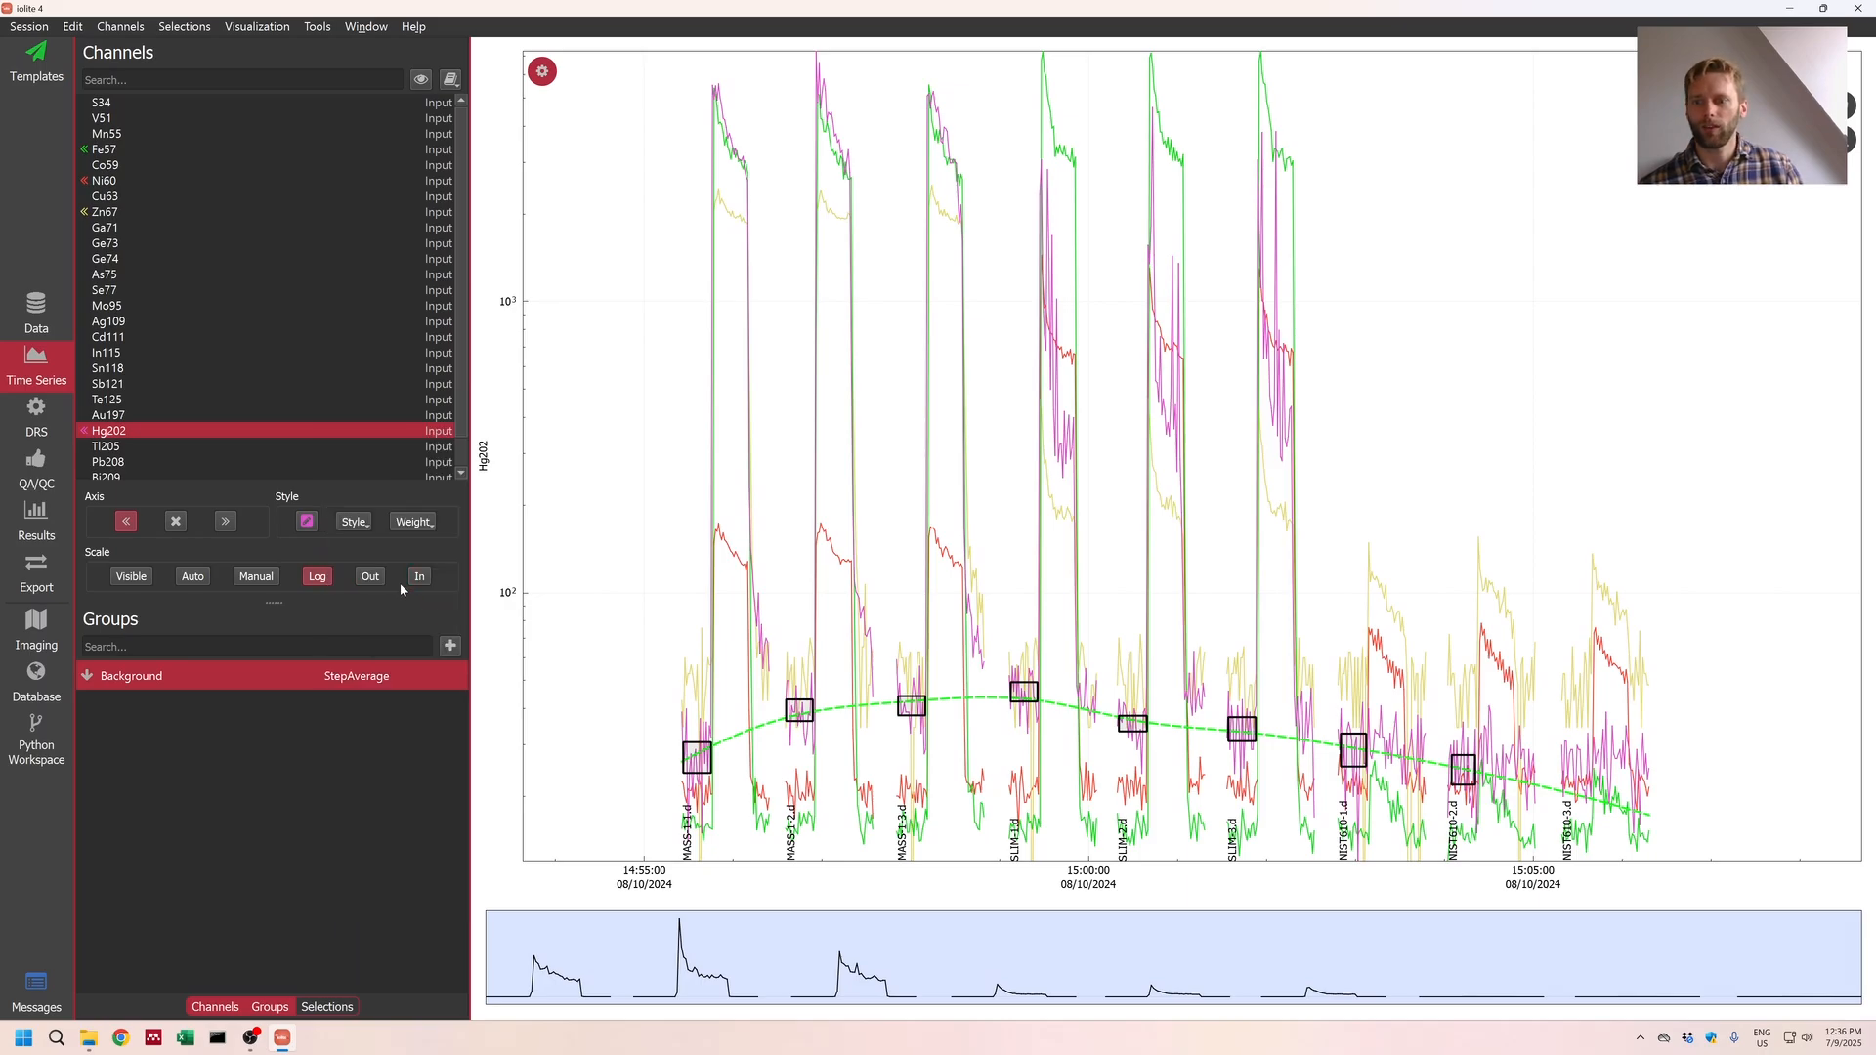
scroll(1598, 801, "up", 8)
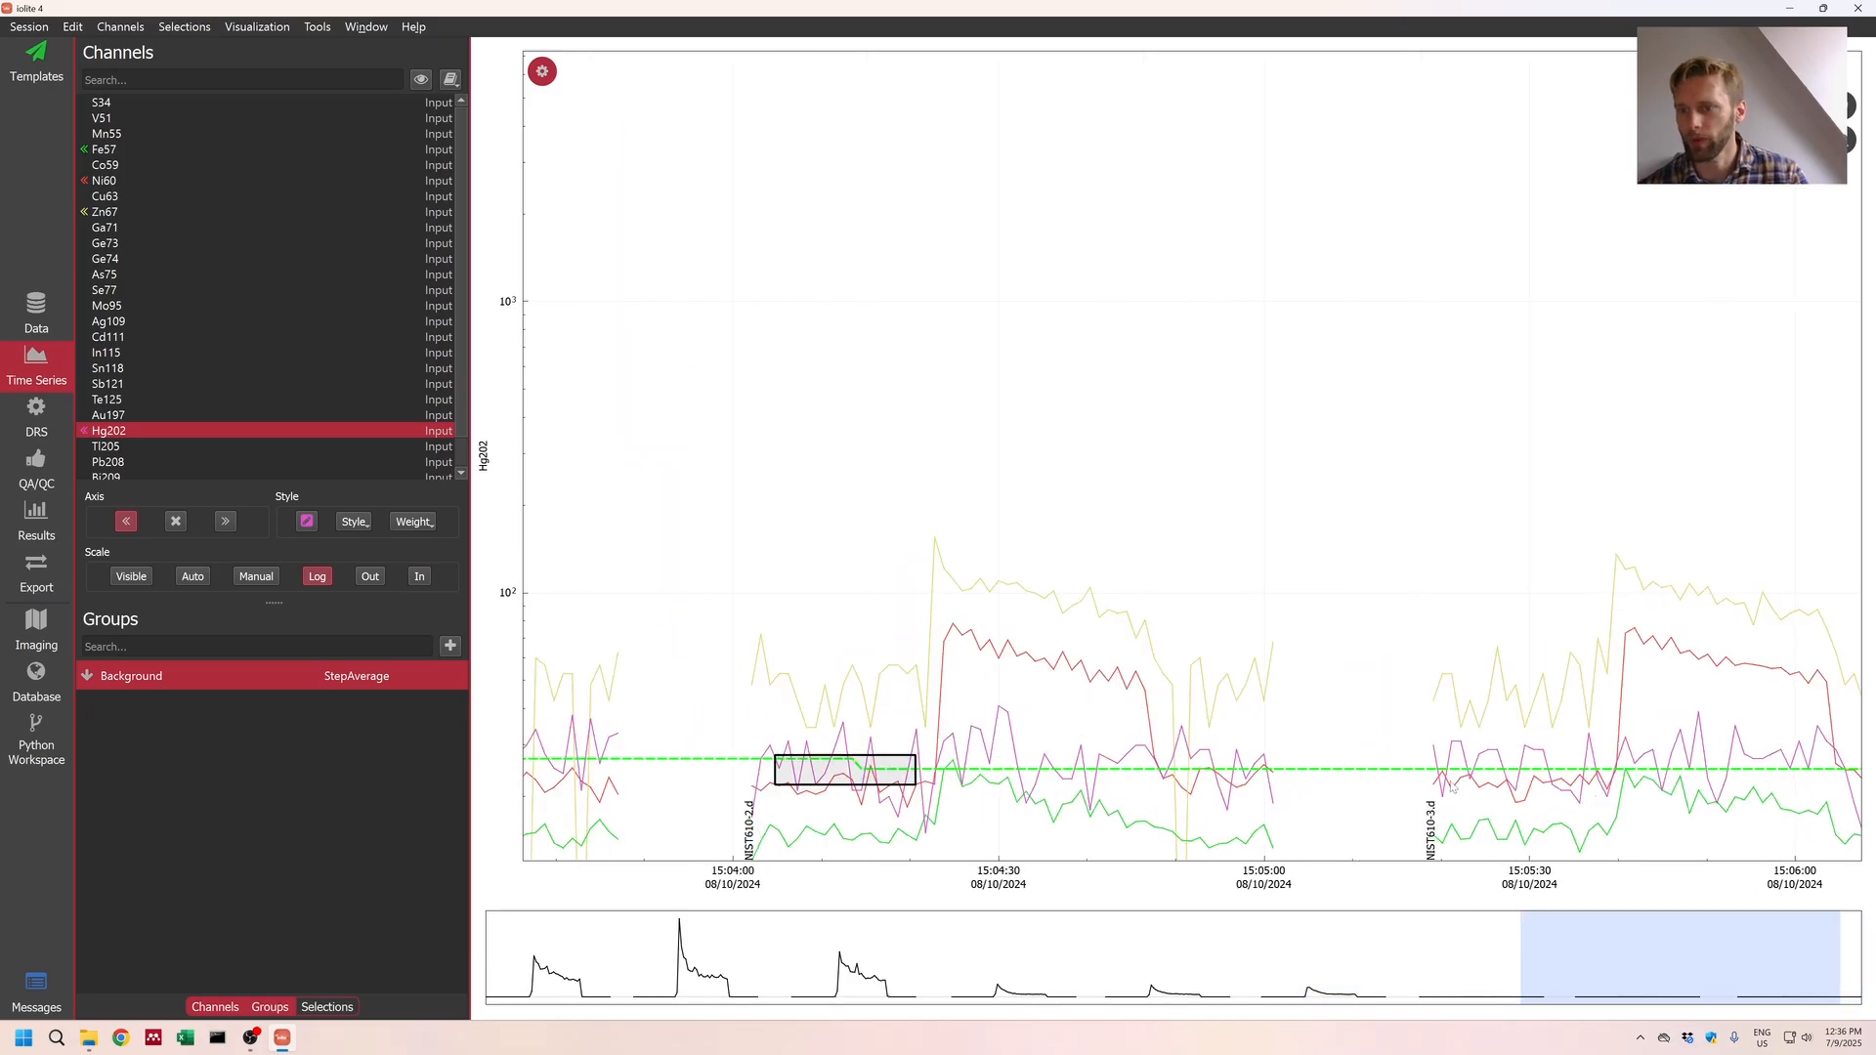
left_click_drag(1450, 799, 1607, 794)
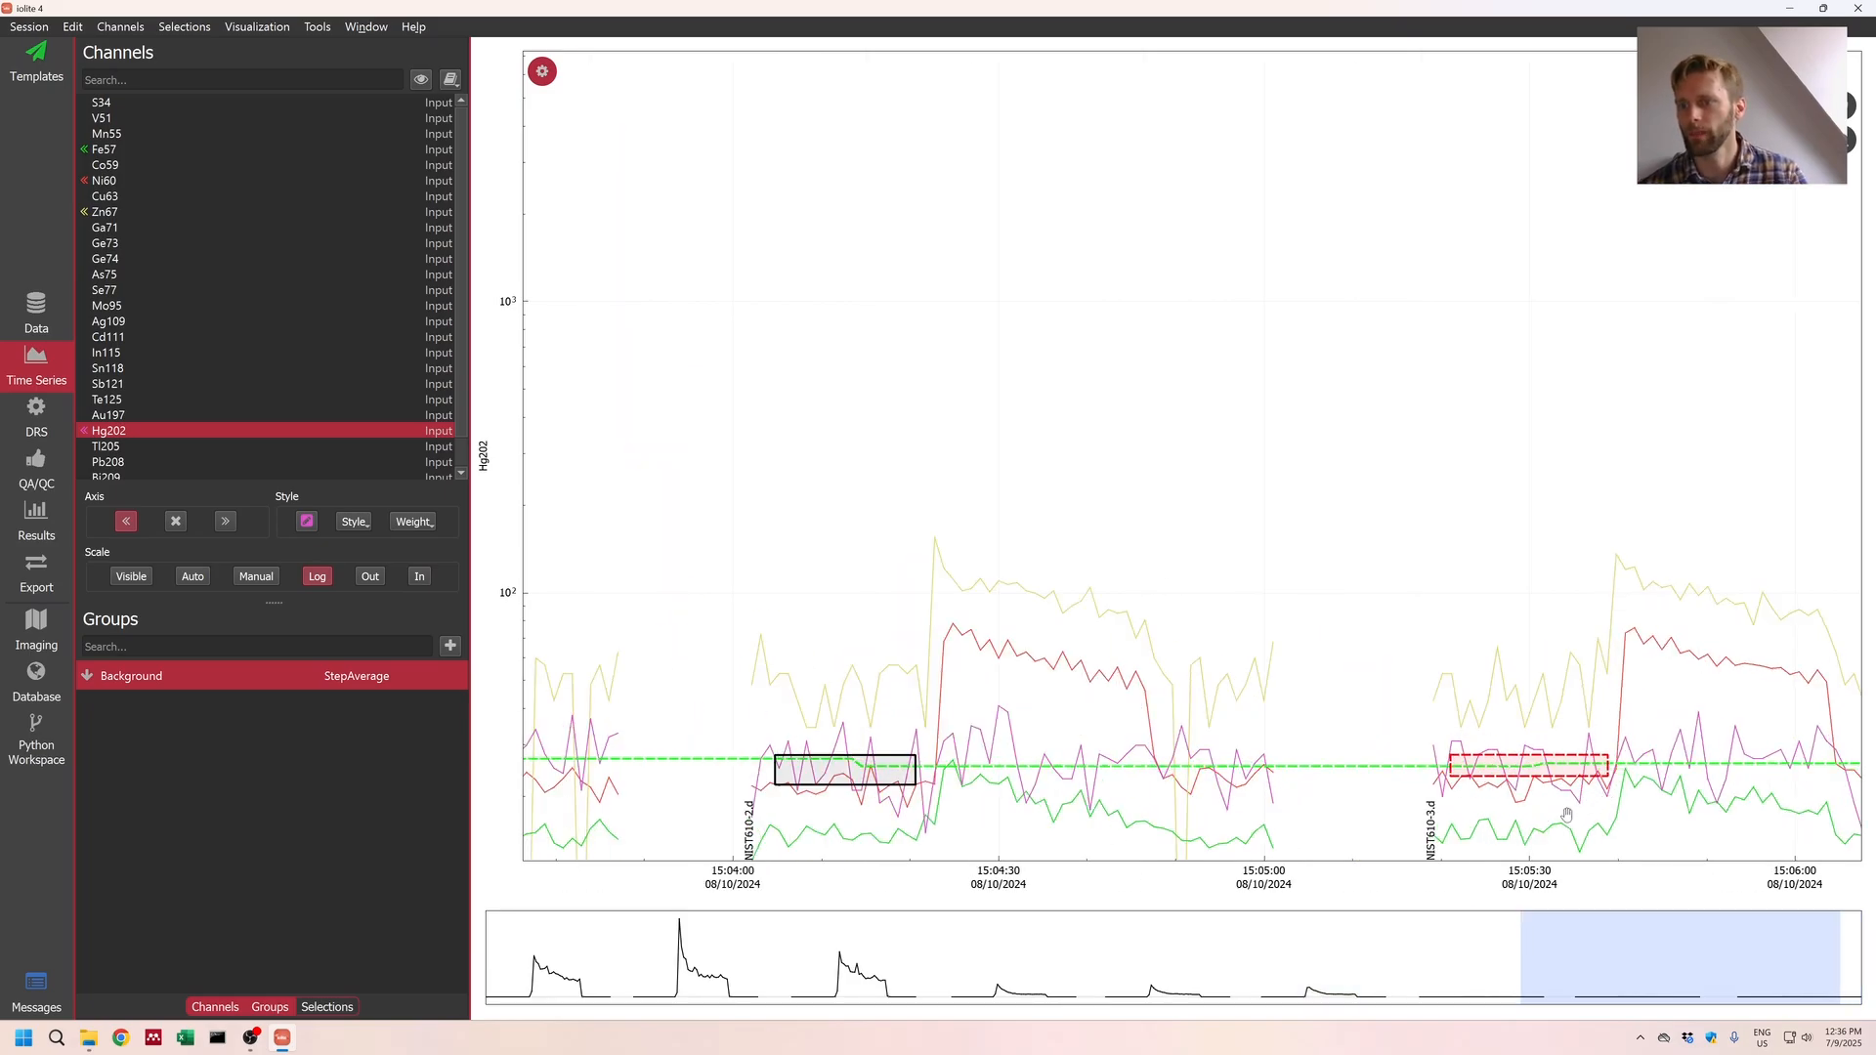
Step: Make Fe57 the active channel and examine its Background selections across all analyses
scroll(1567, 813, "down", 10)
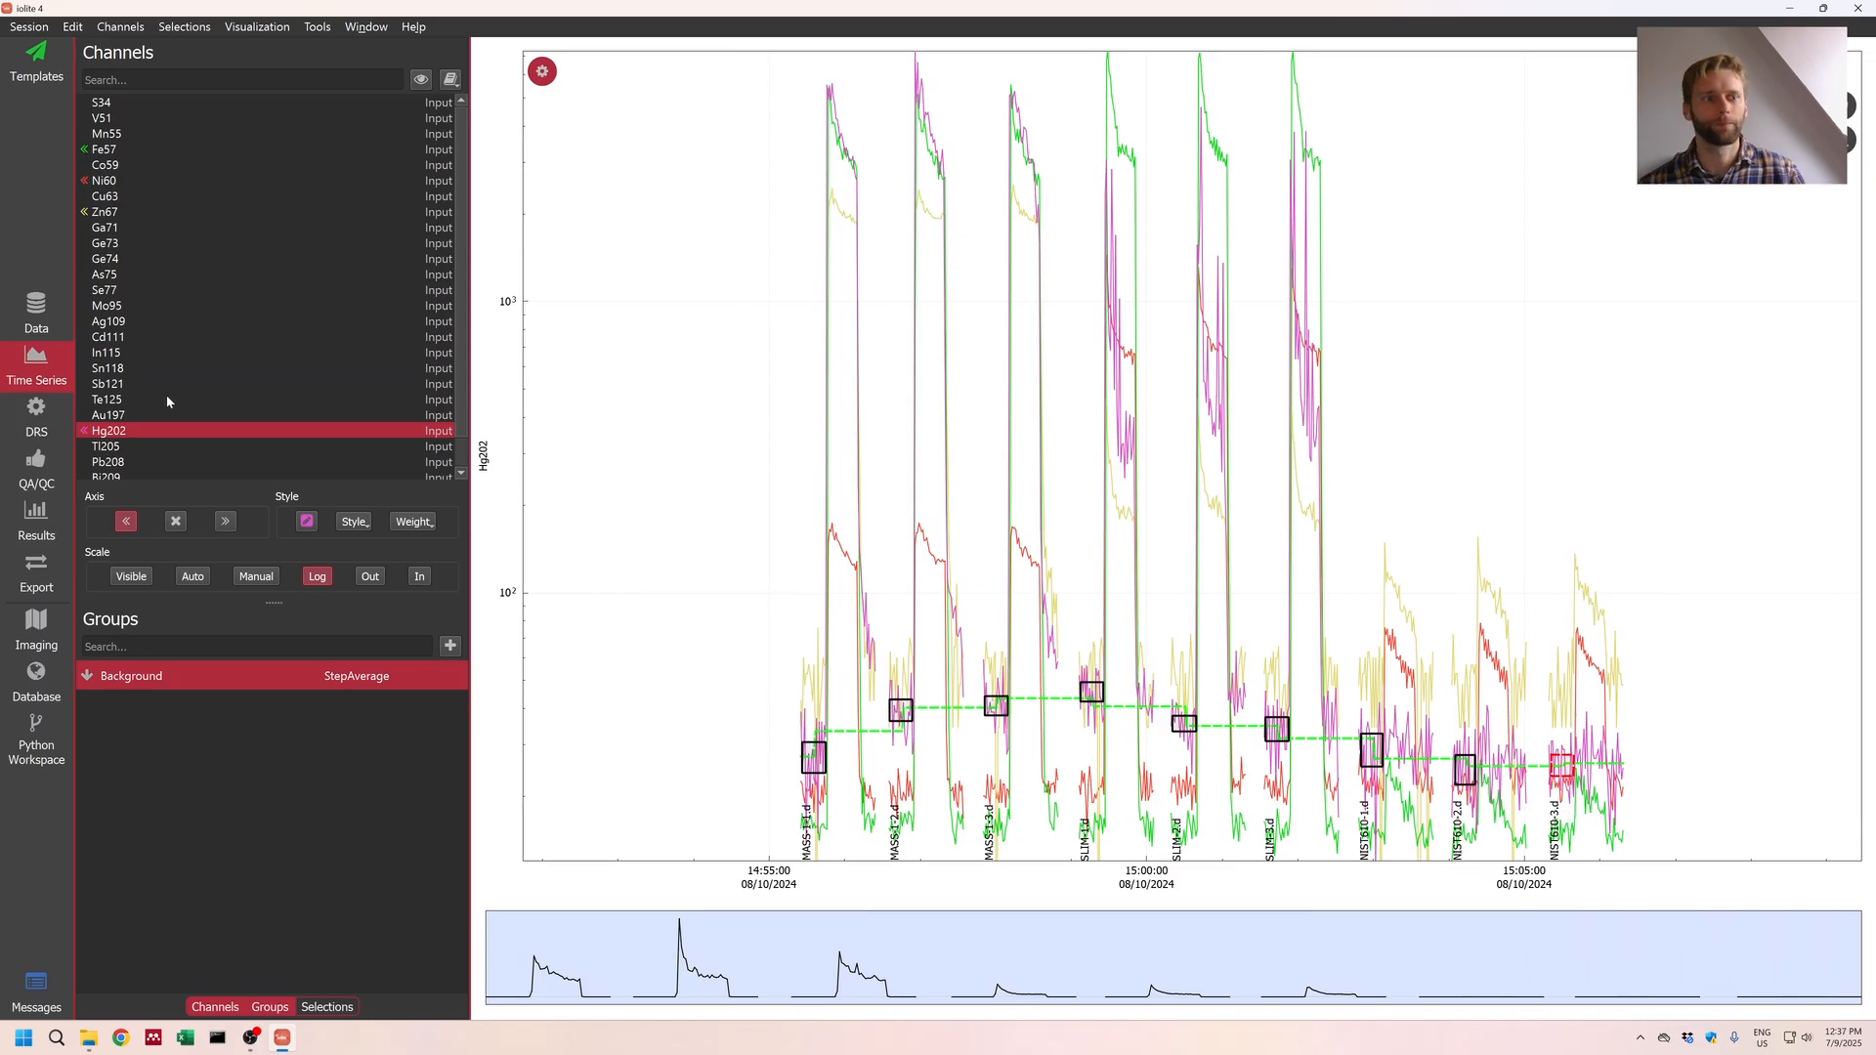
left_click(115, 151)
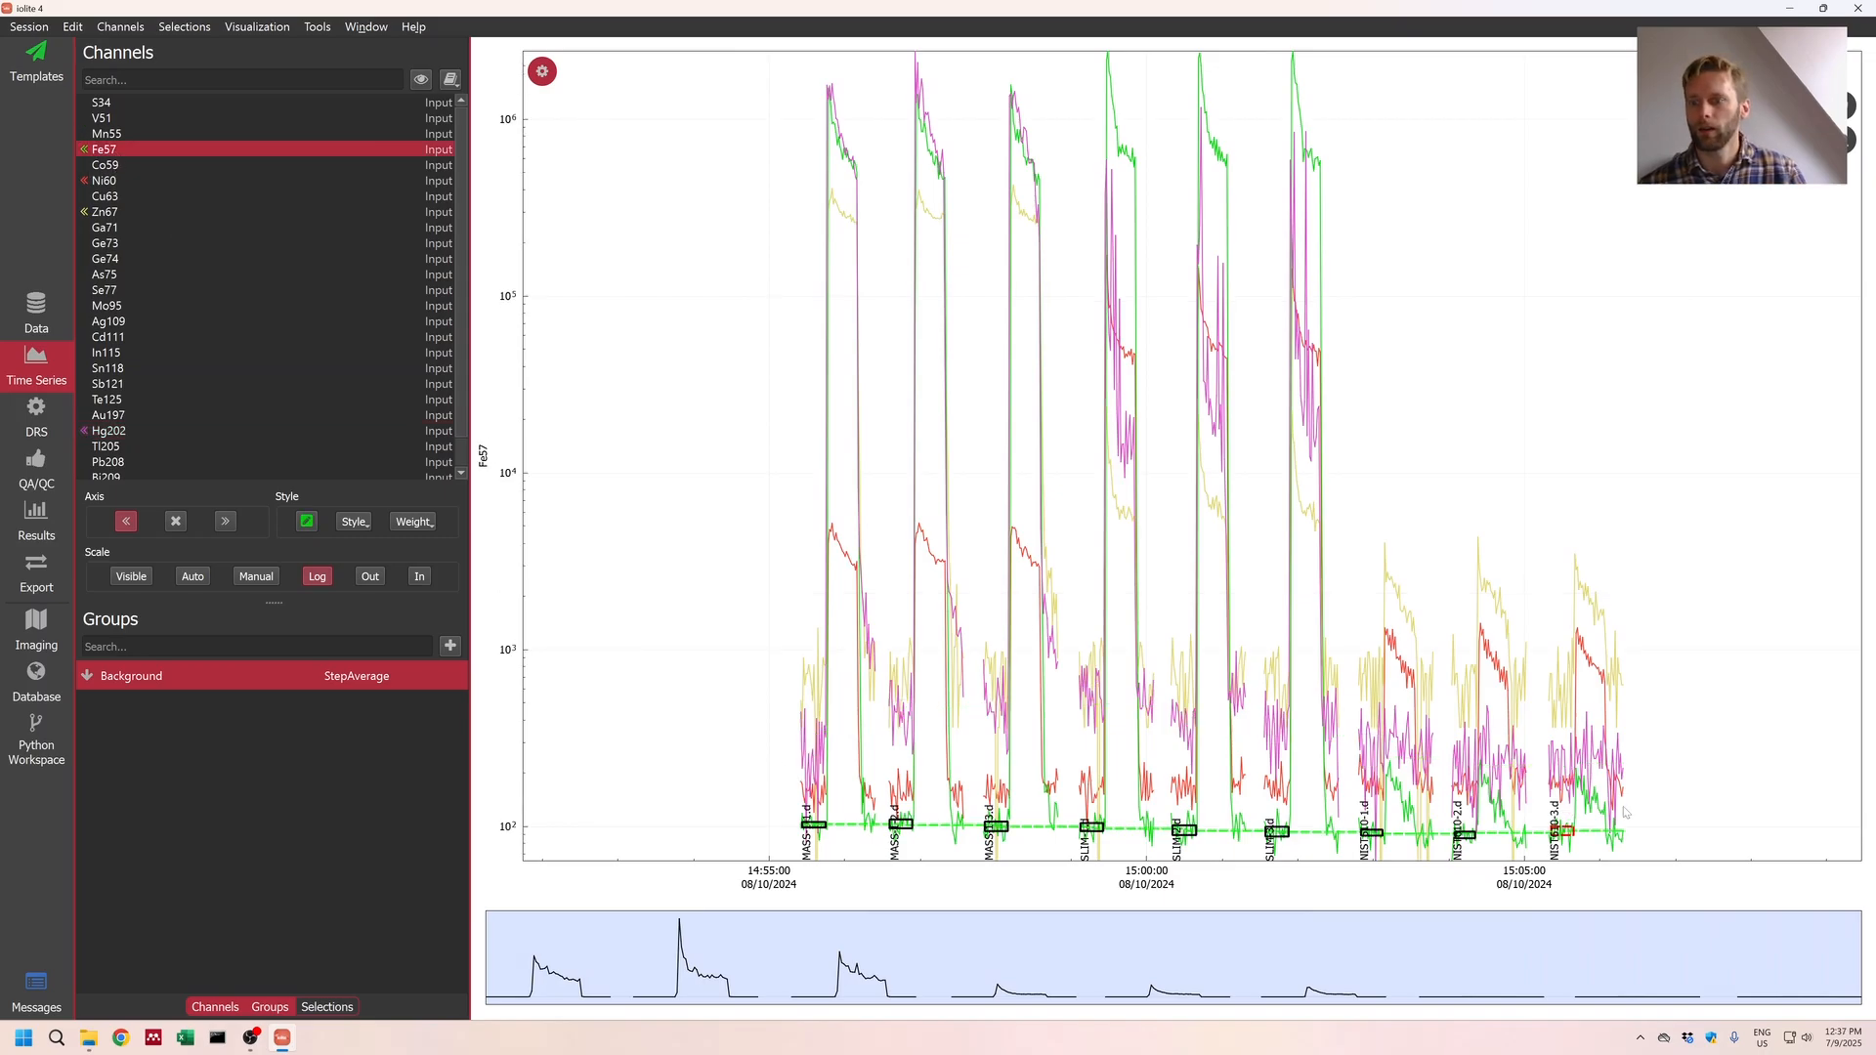
scroll(1642, 811, "up", 10)
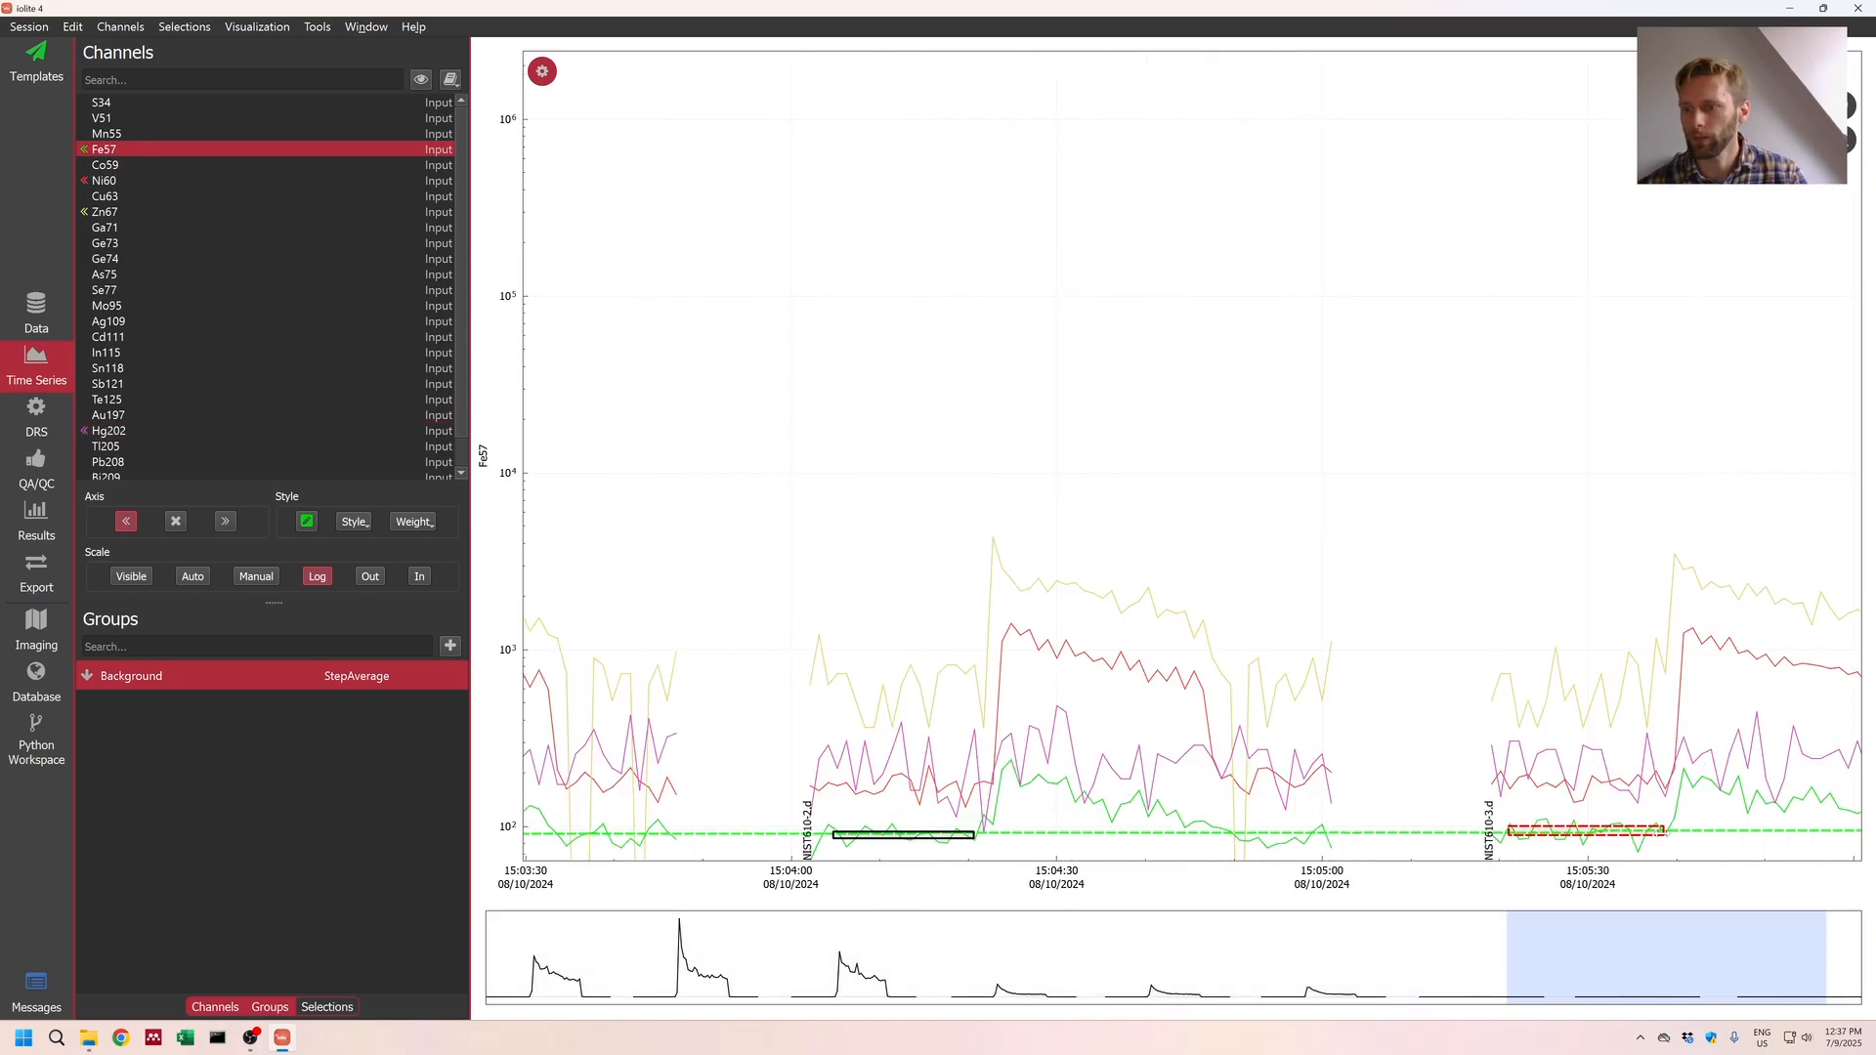
scroll(1549, 746, "down", 6)
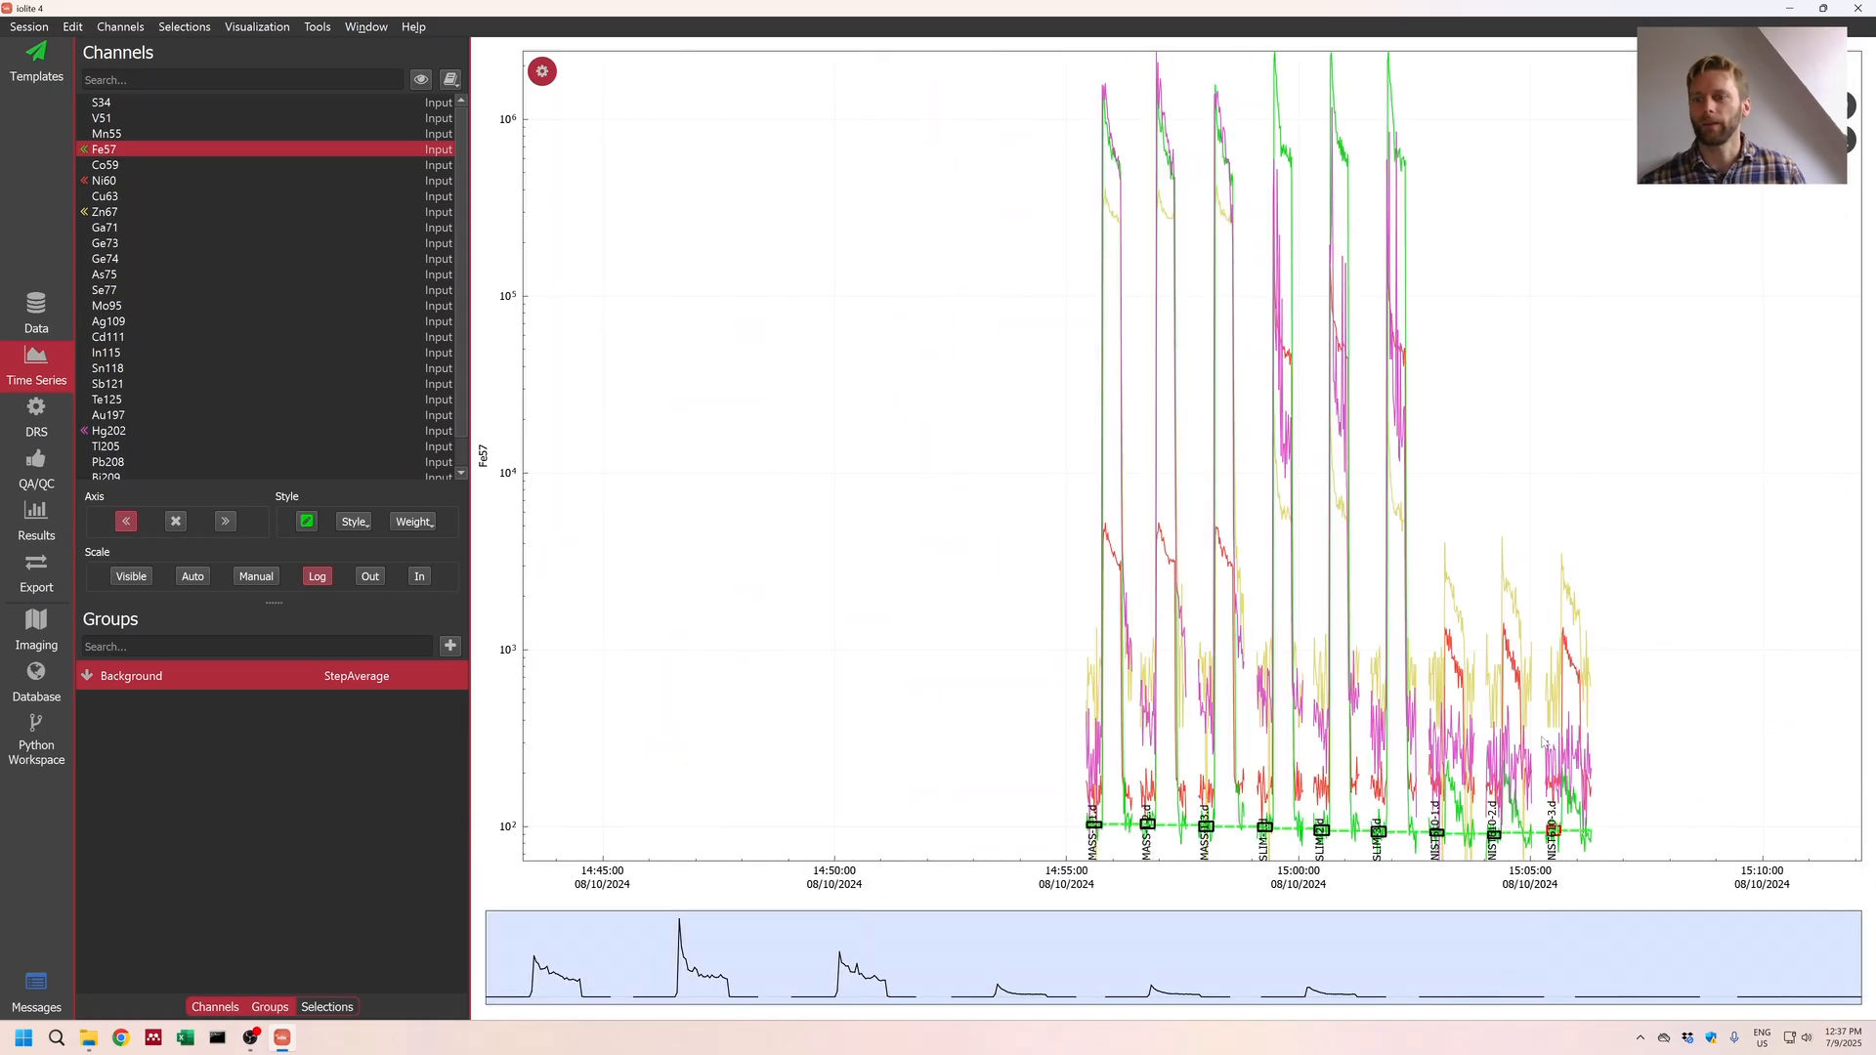
scroll(1549, 746, "up", 3)
scroll(1231, 743, "down", 2)
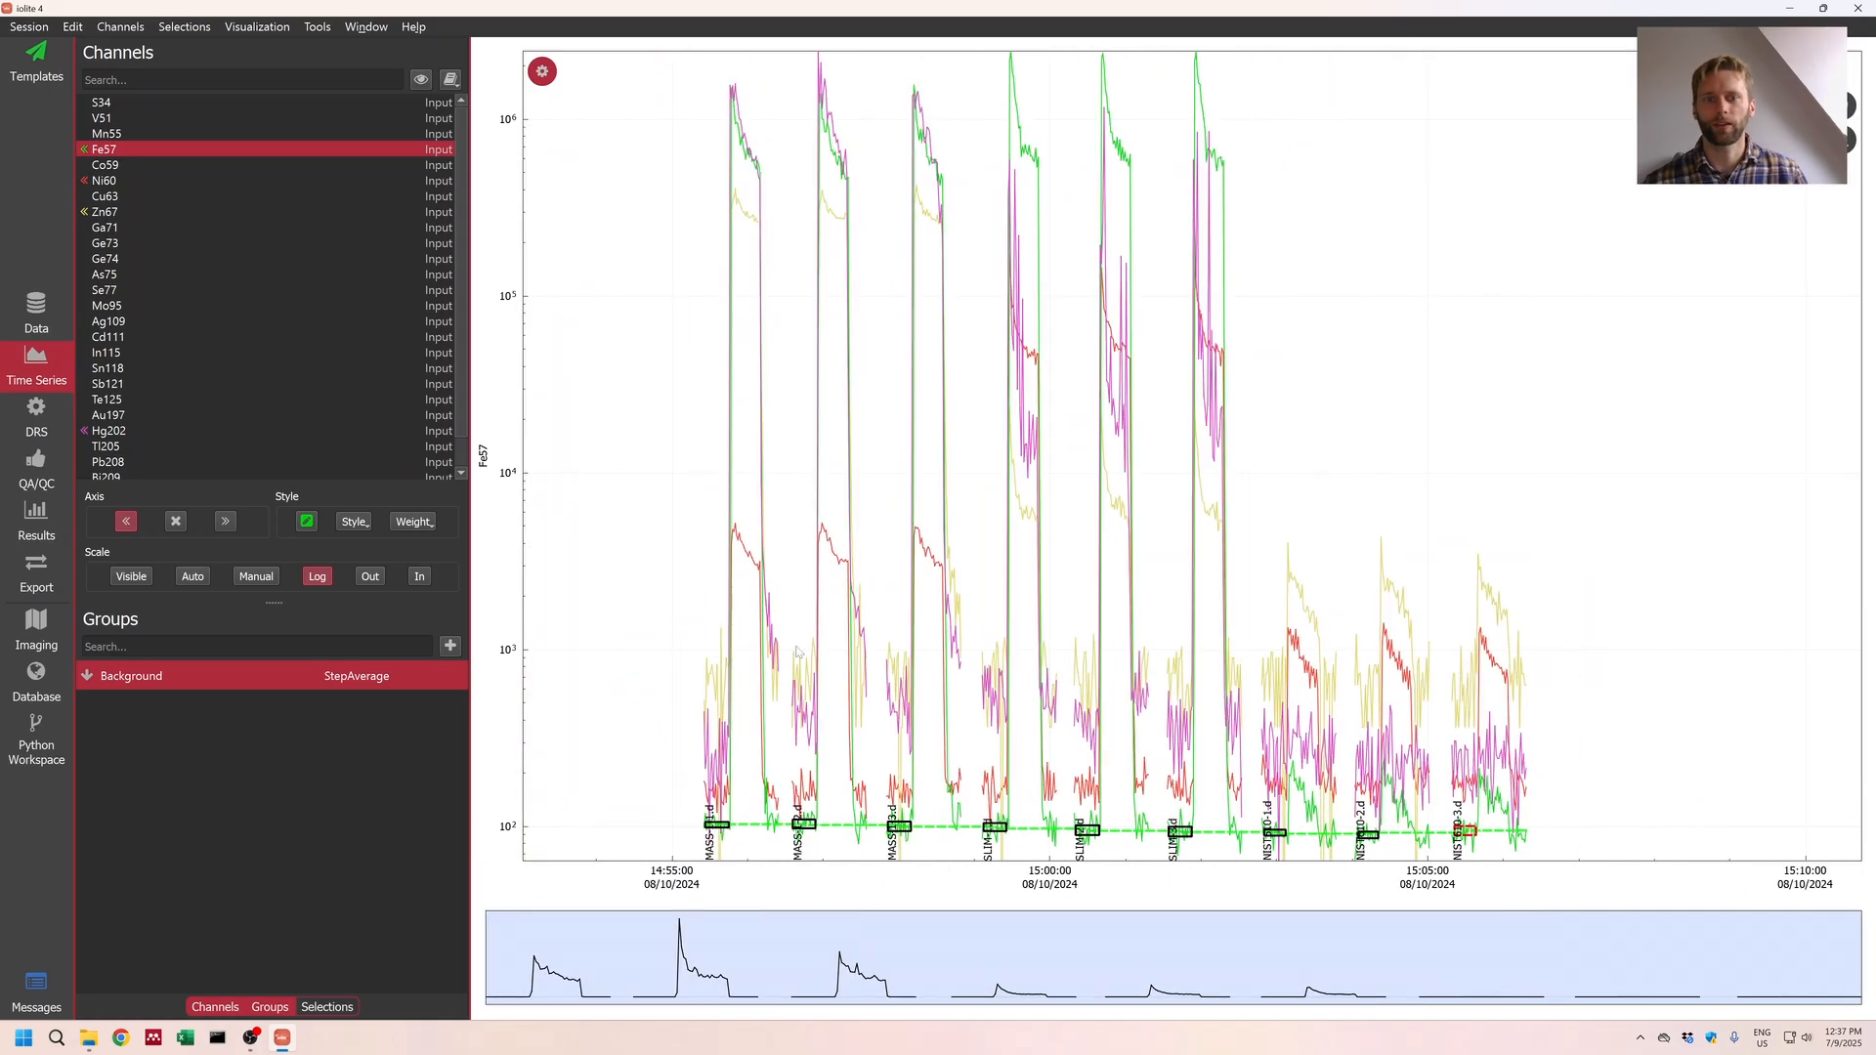
Step: Add a new non-baseline selection group named Mass-1
left_click(451, 646)
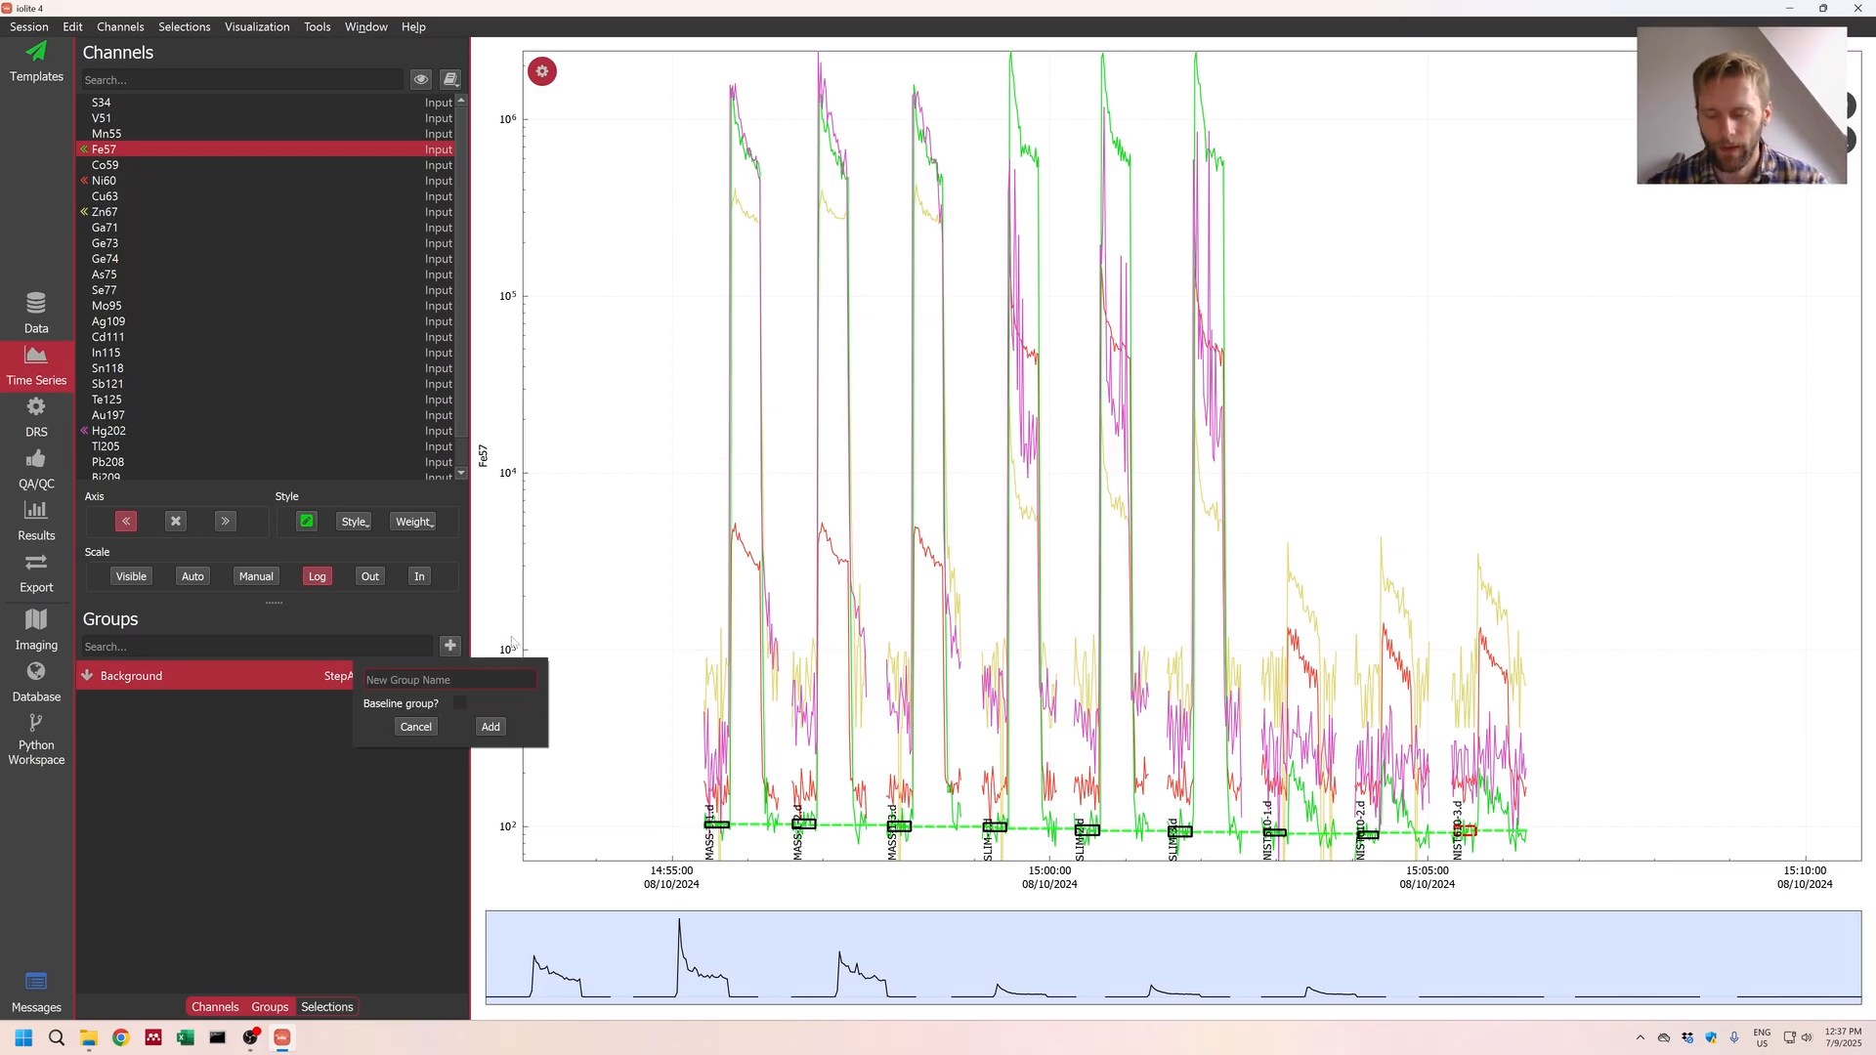
type("Mass-1")
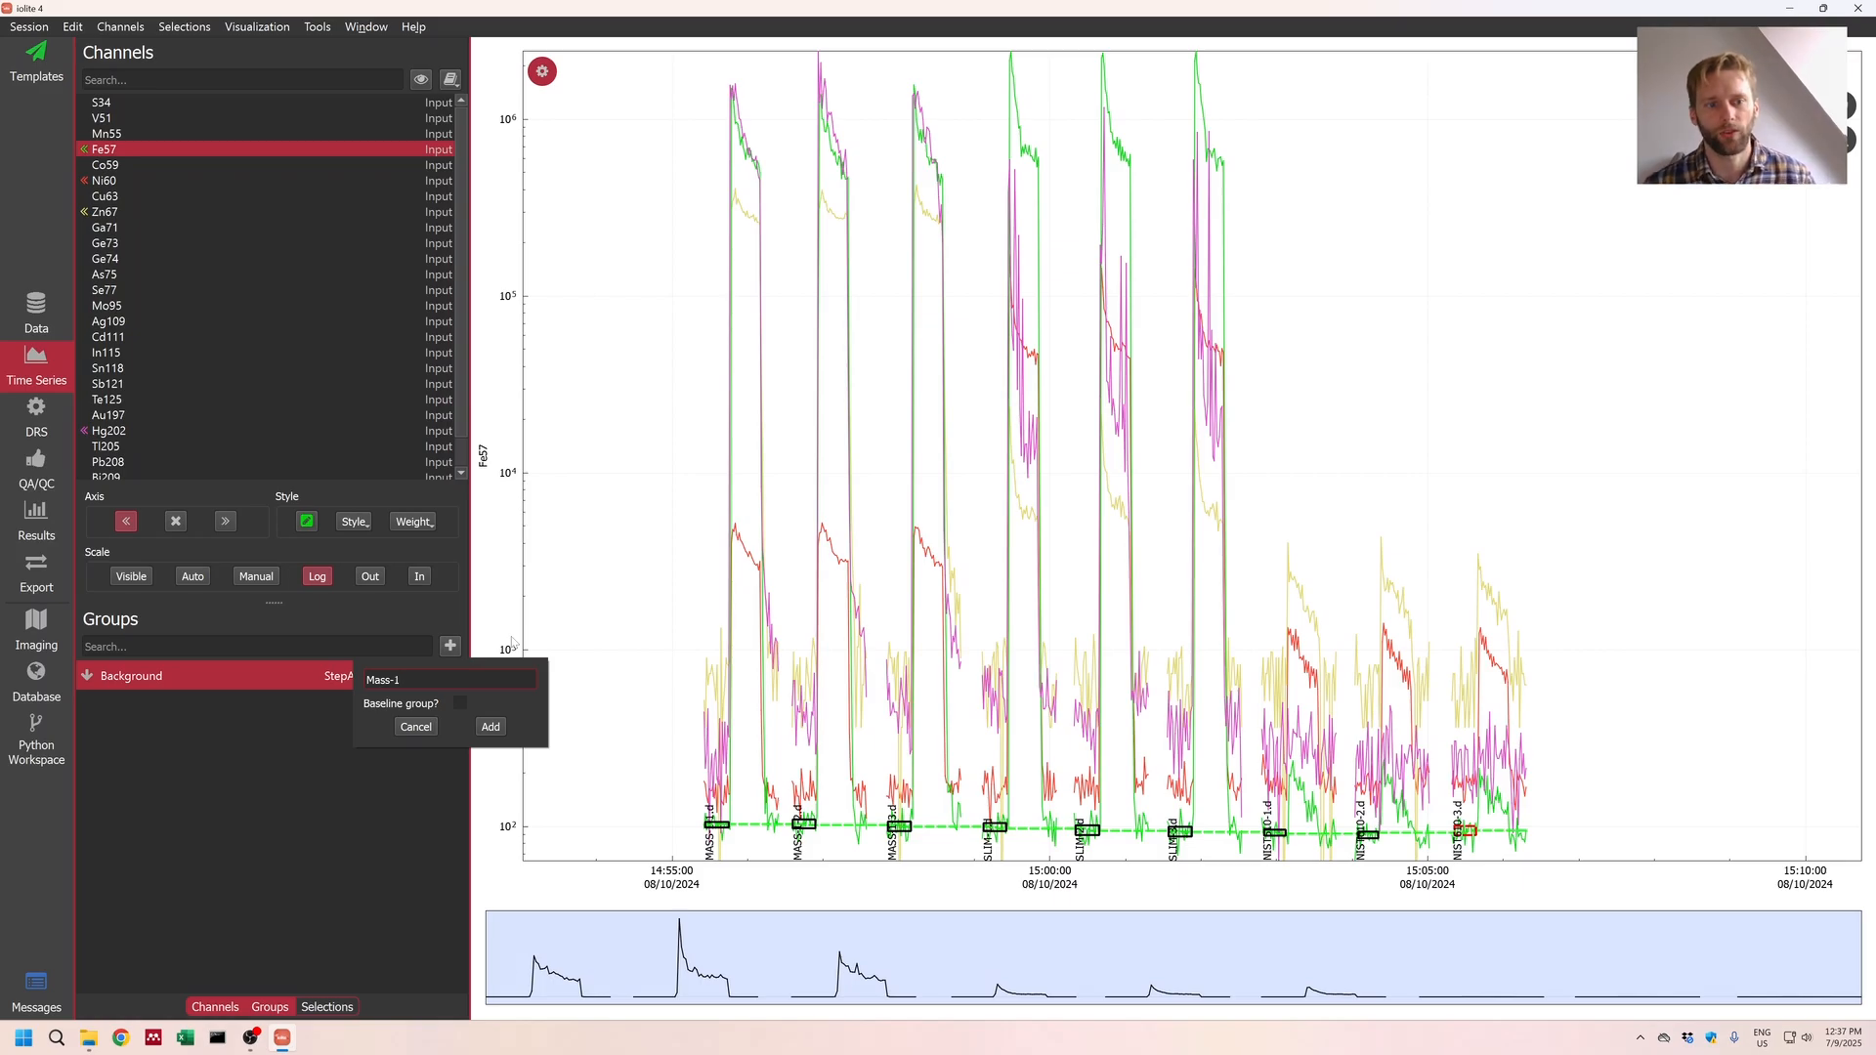
key("Return")
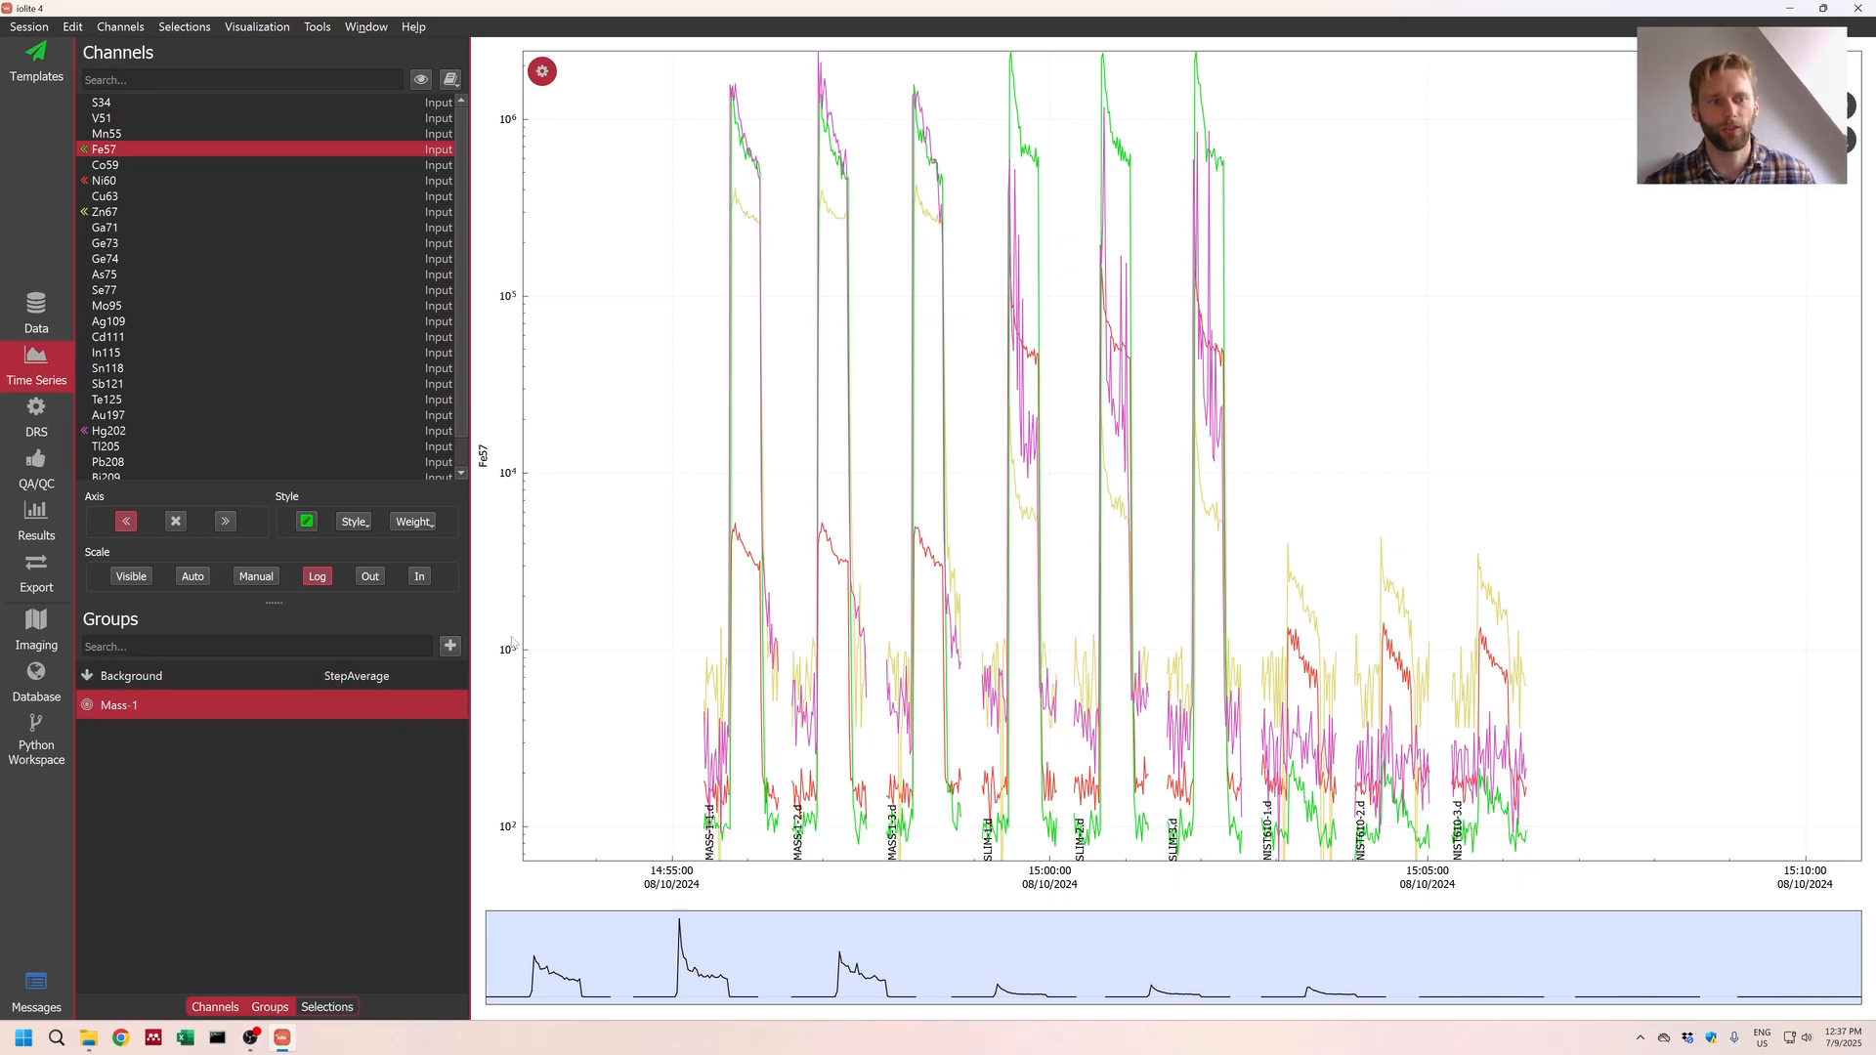
Step: Change the Mass-1 group's type to Reference Material and assign it the MASS-1 reference material
right_click(112, 715)
mouse_move(166, 724)
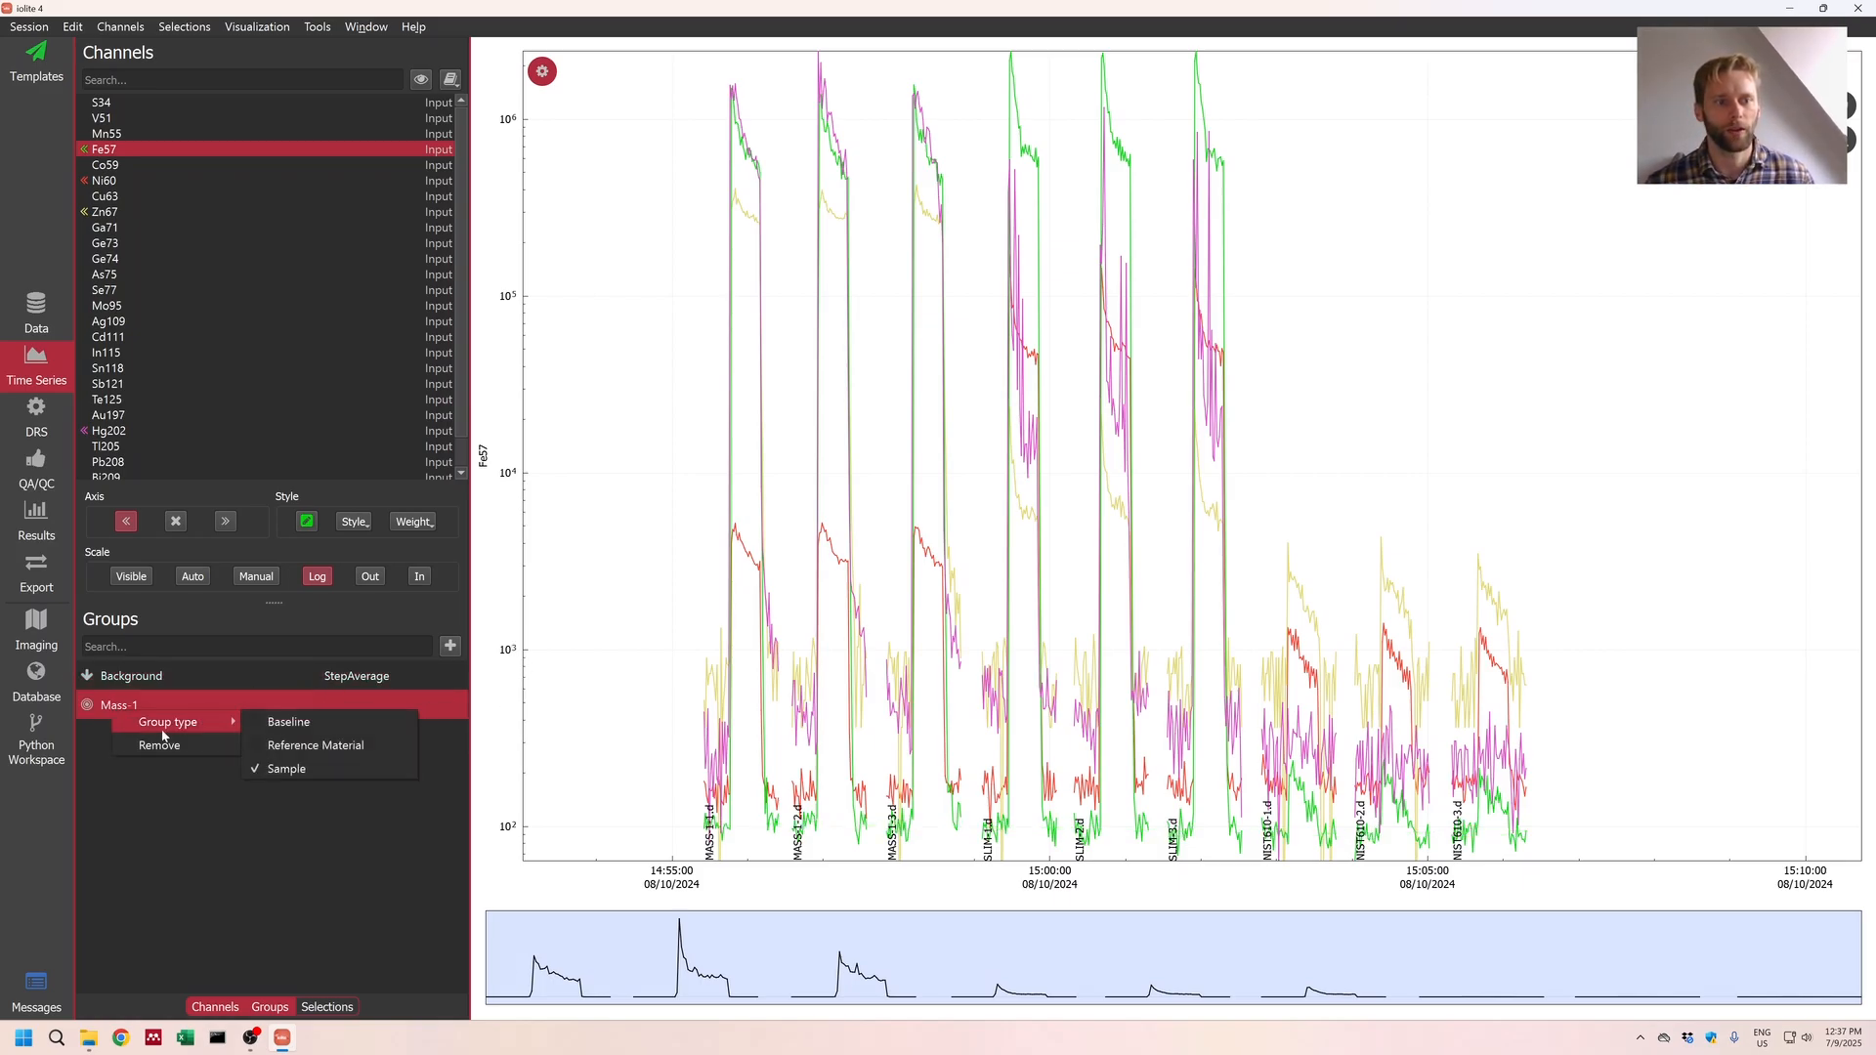
left_click(307, 752)
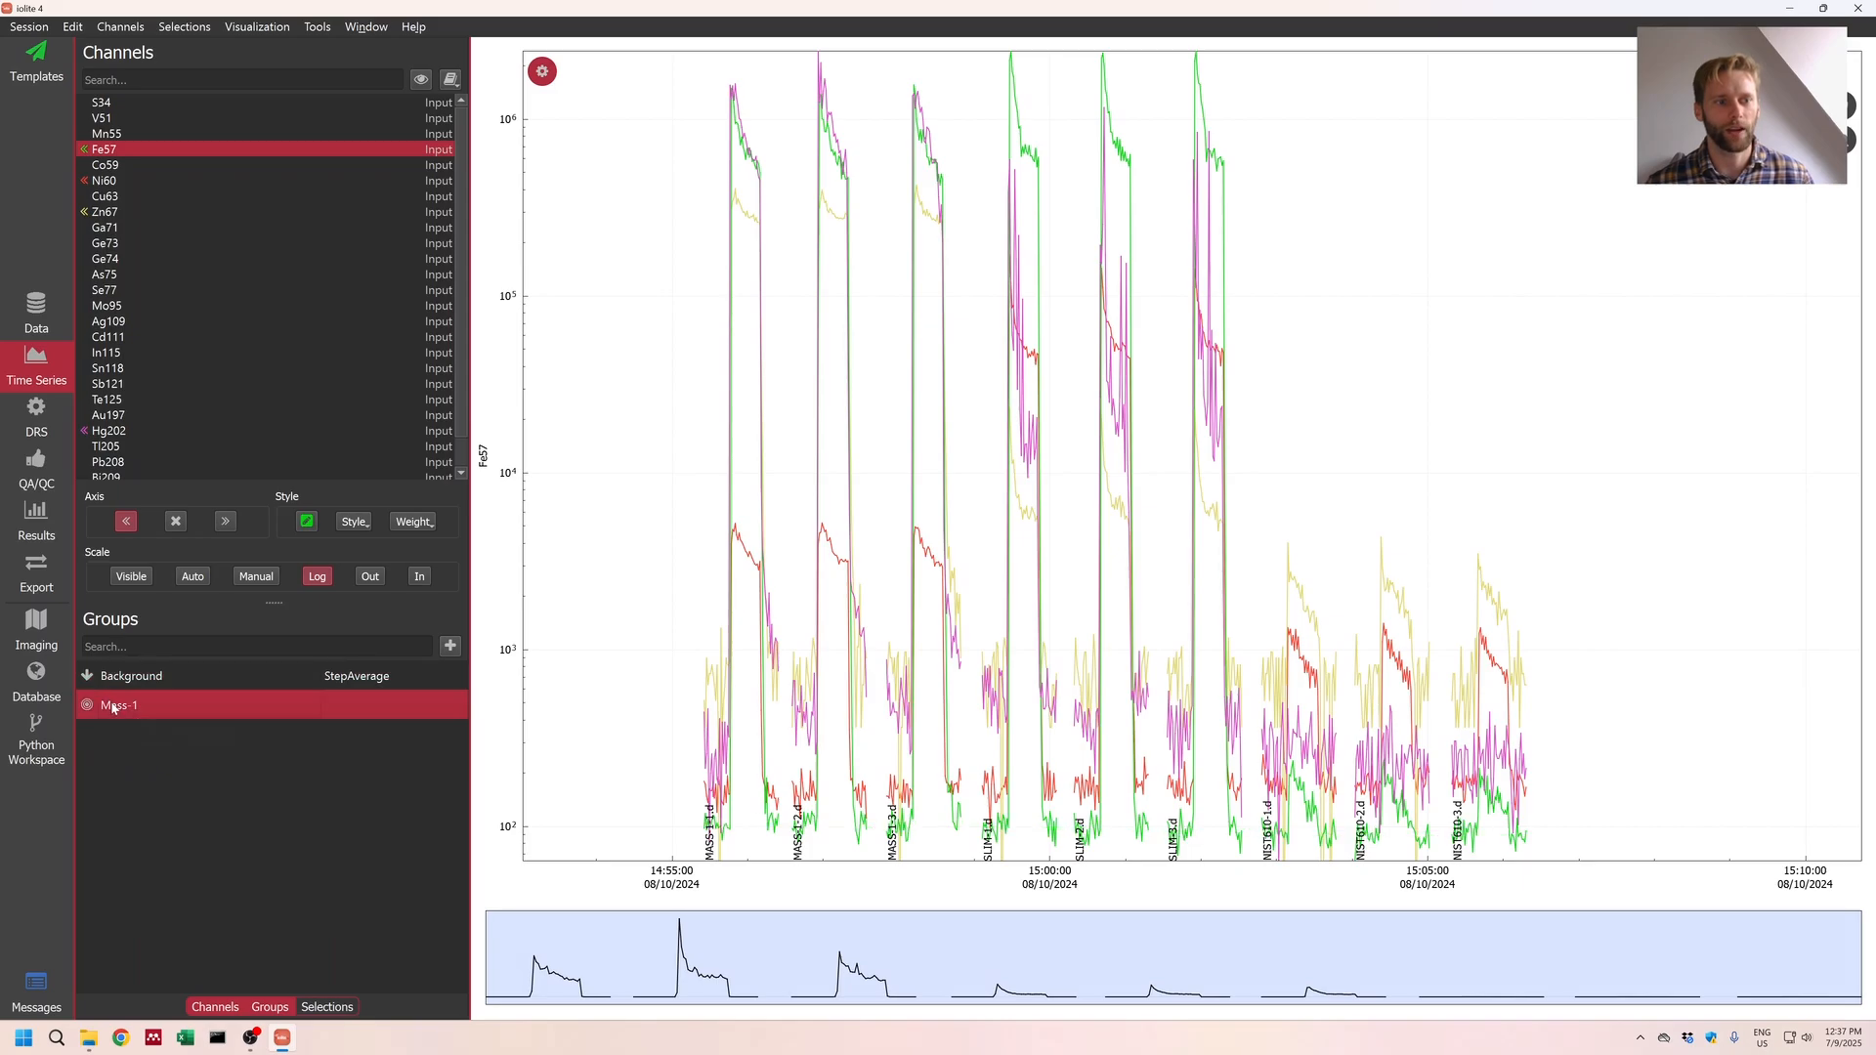
right_click(112, 707)
mouse_move(176, 715)
left_click(284, 741)
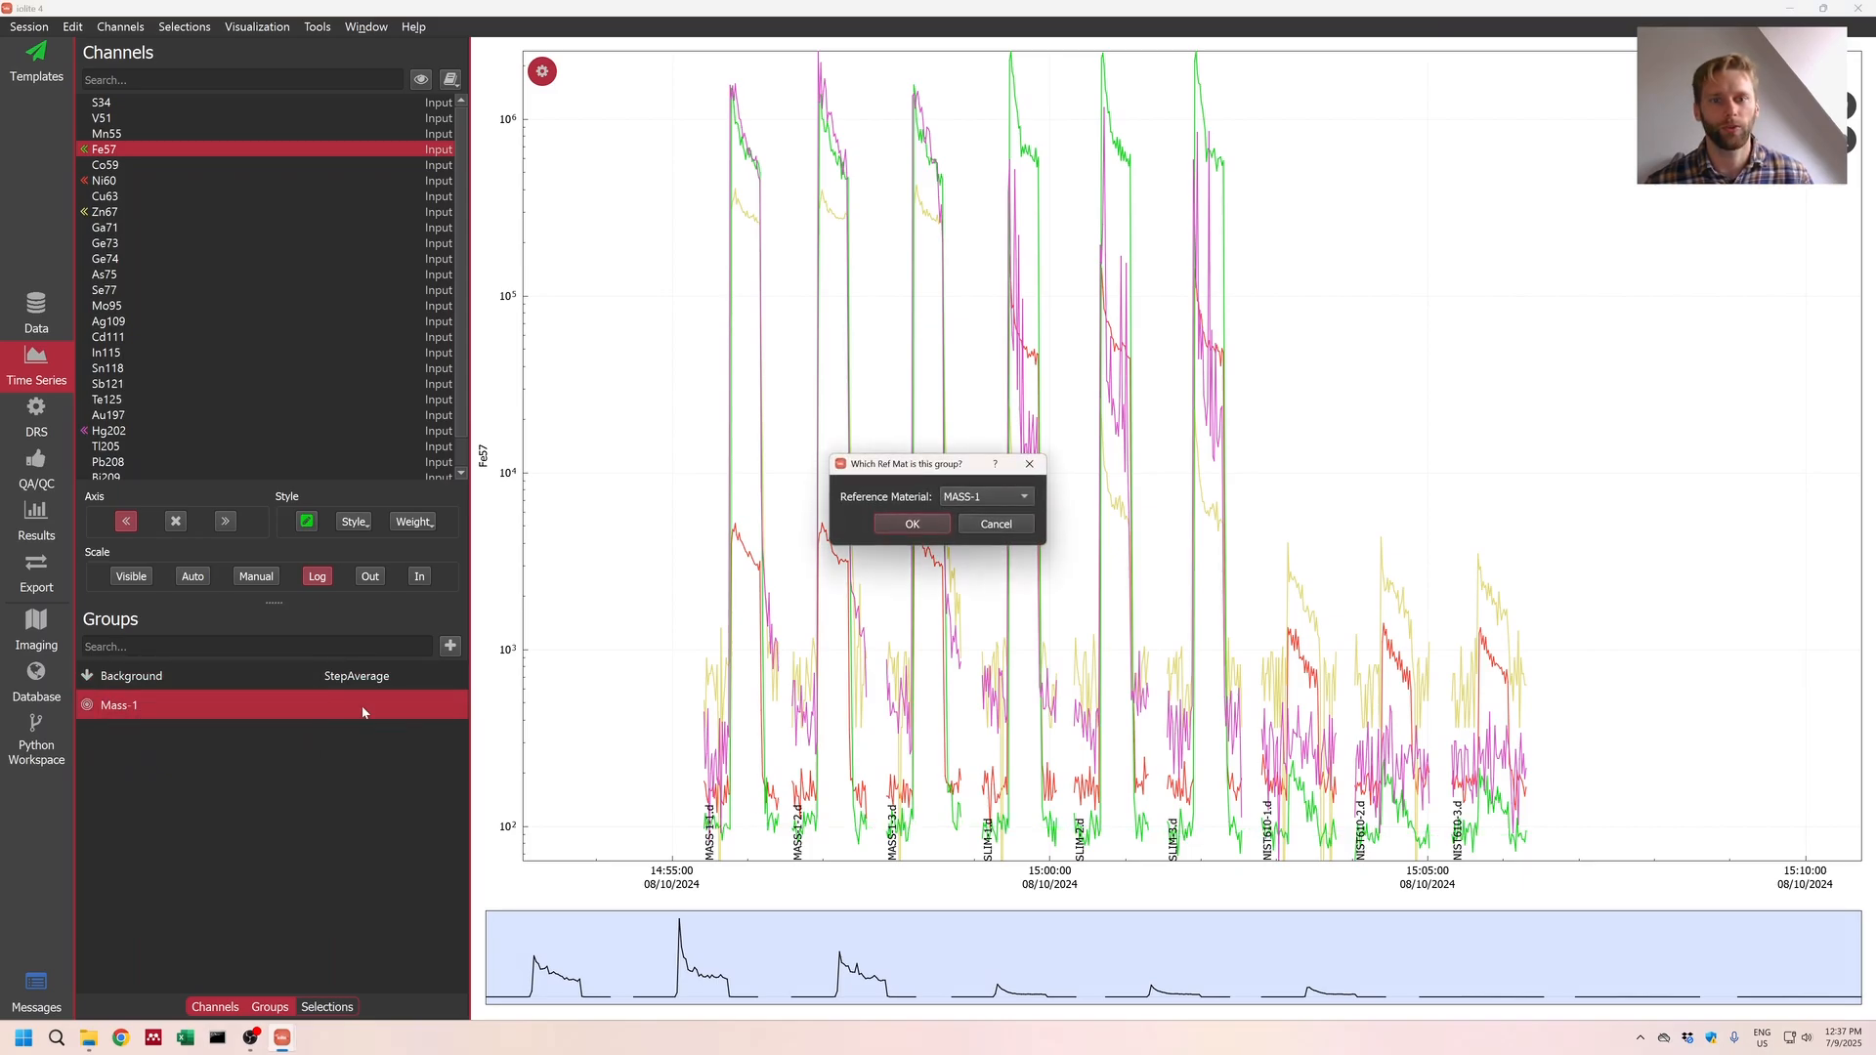
left_click(957, 499)
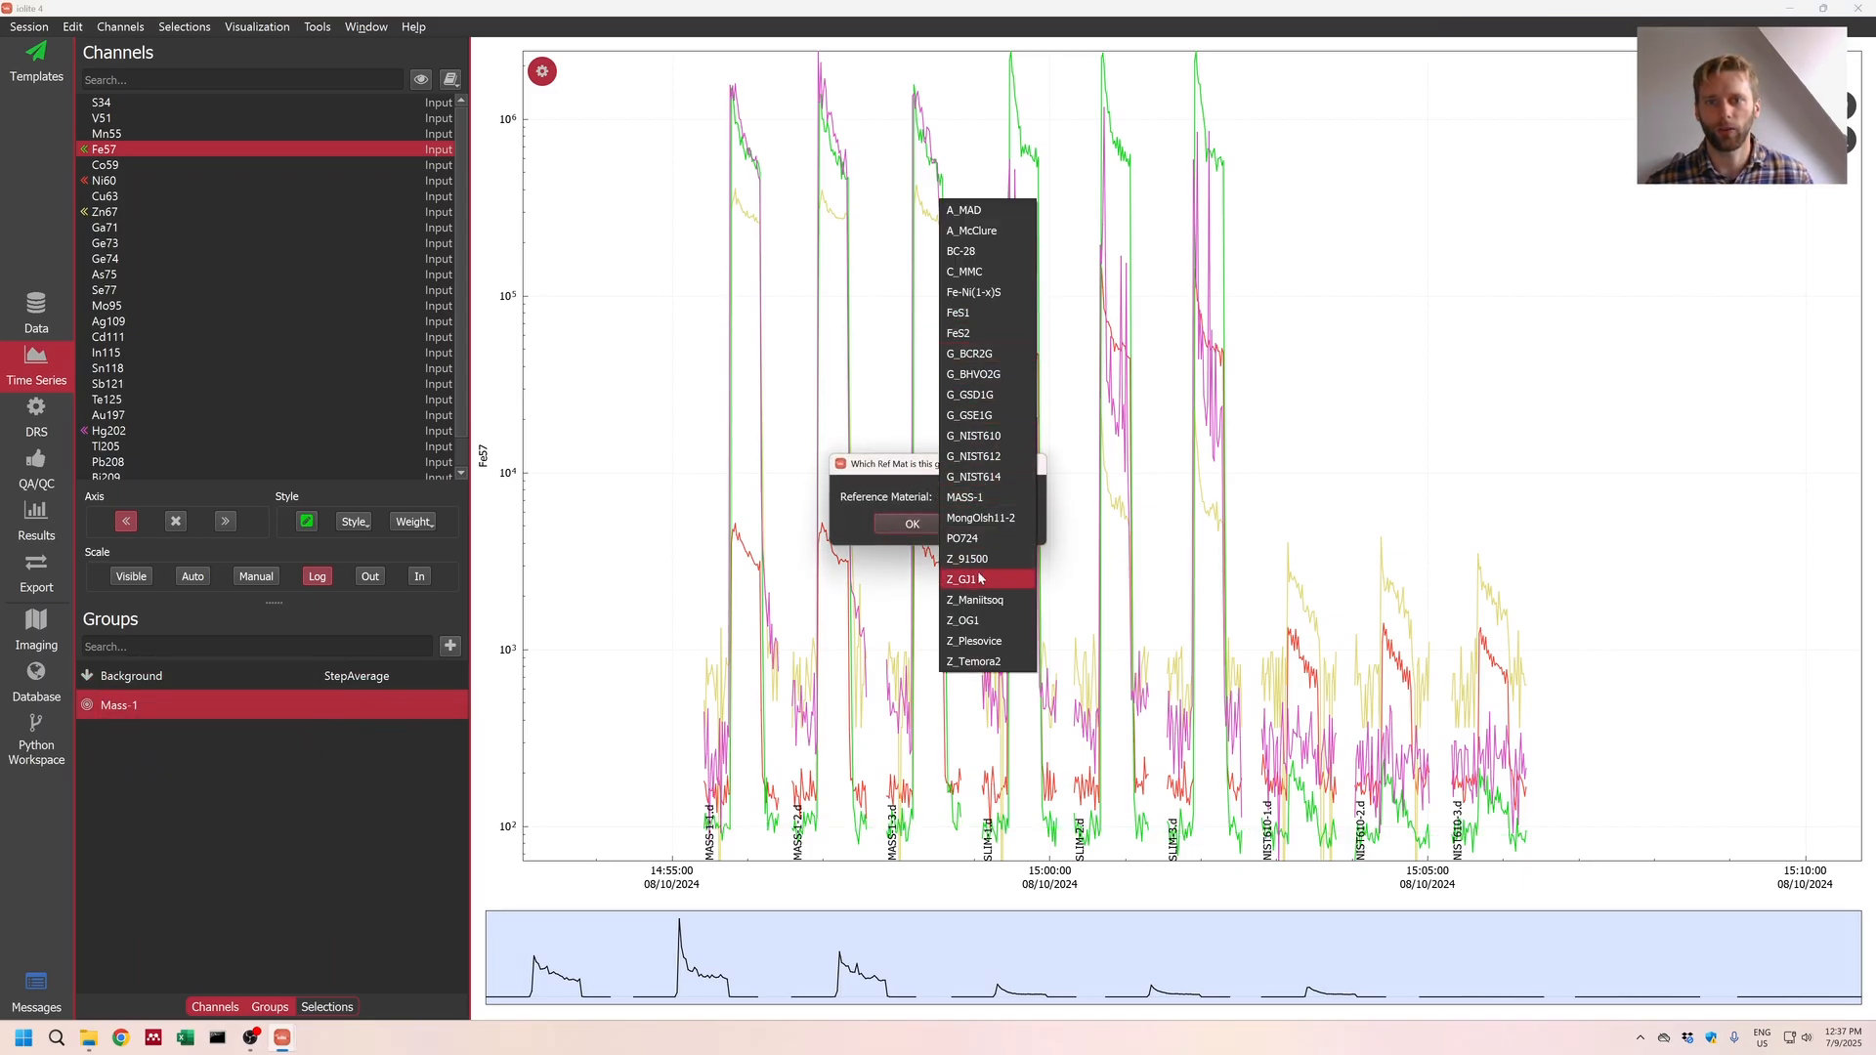
left_click(959, 505)
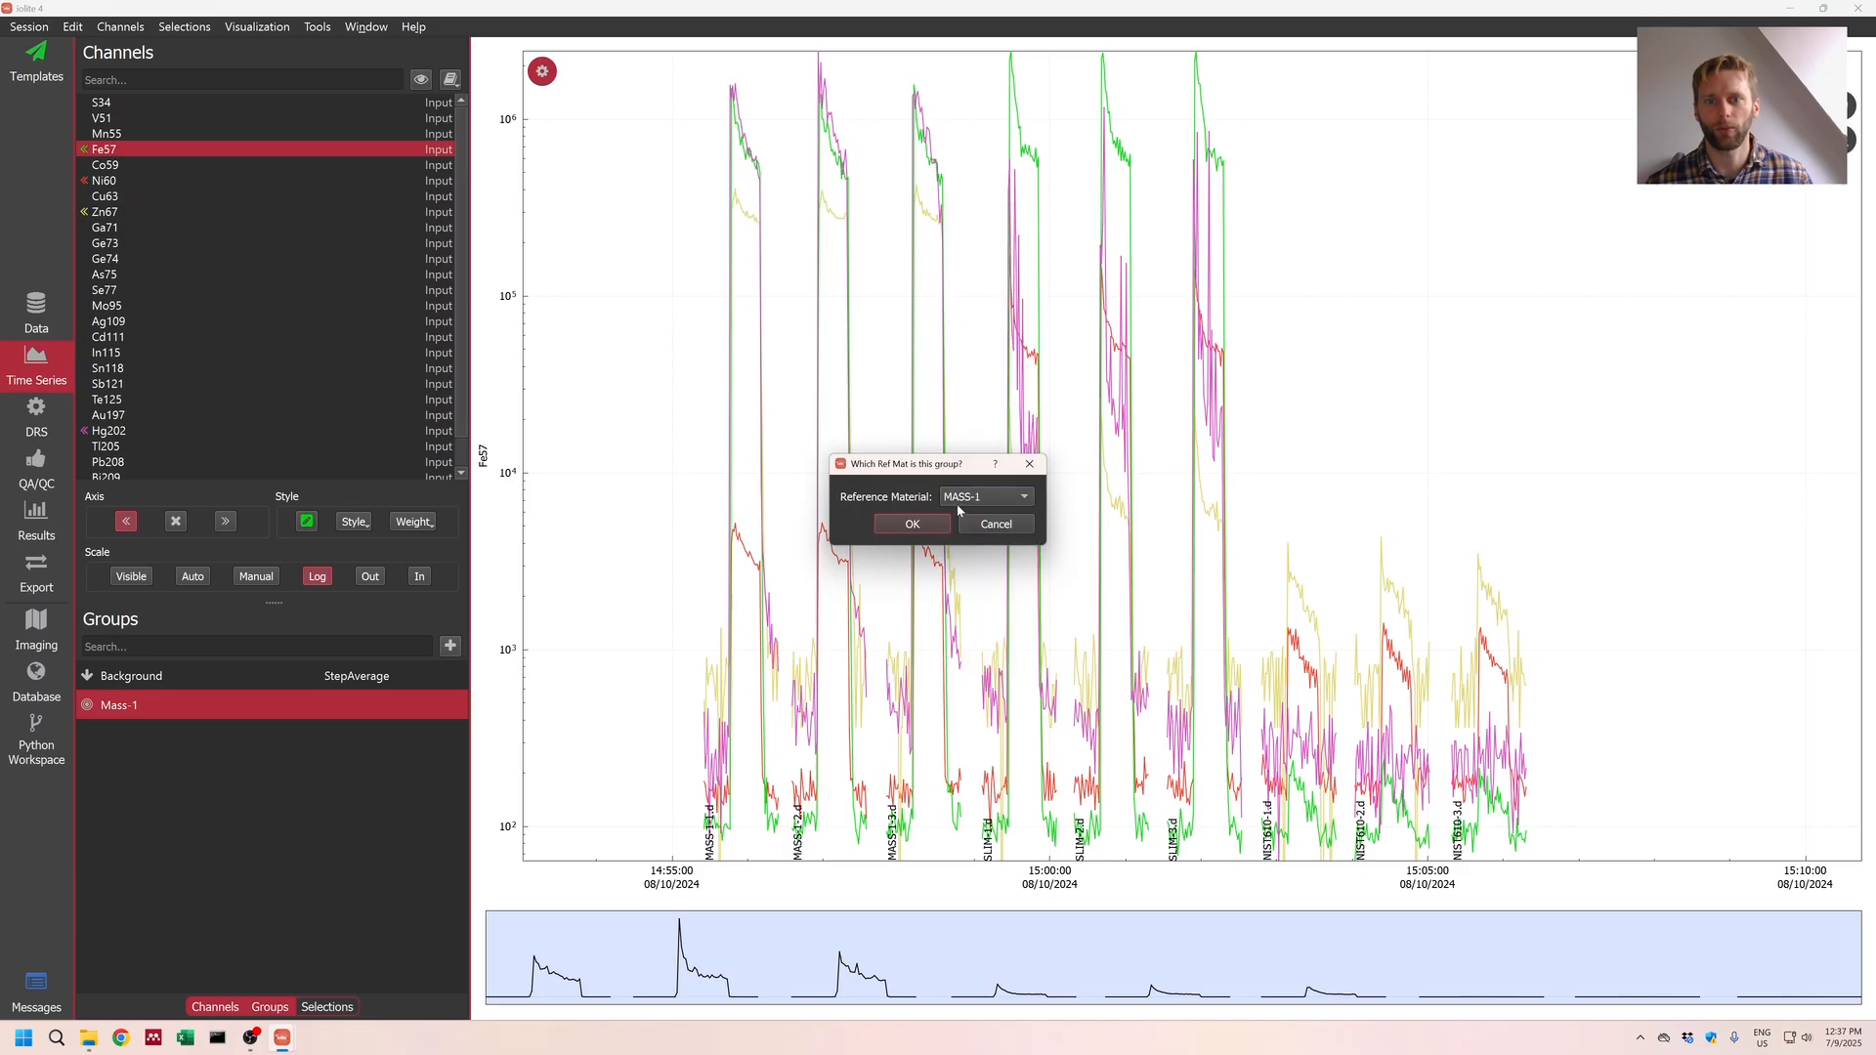
left_click(910, 526)
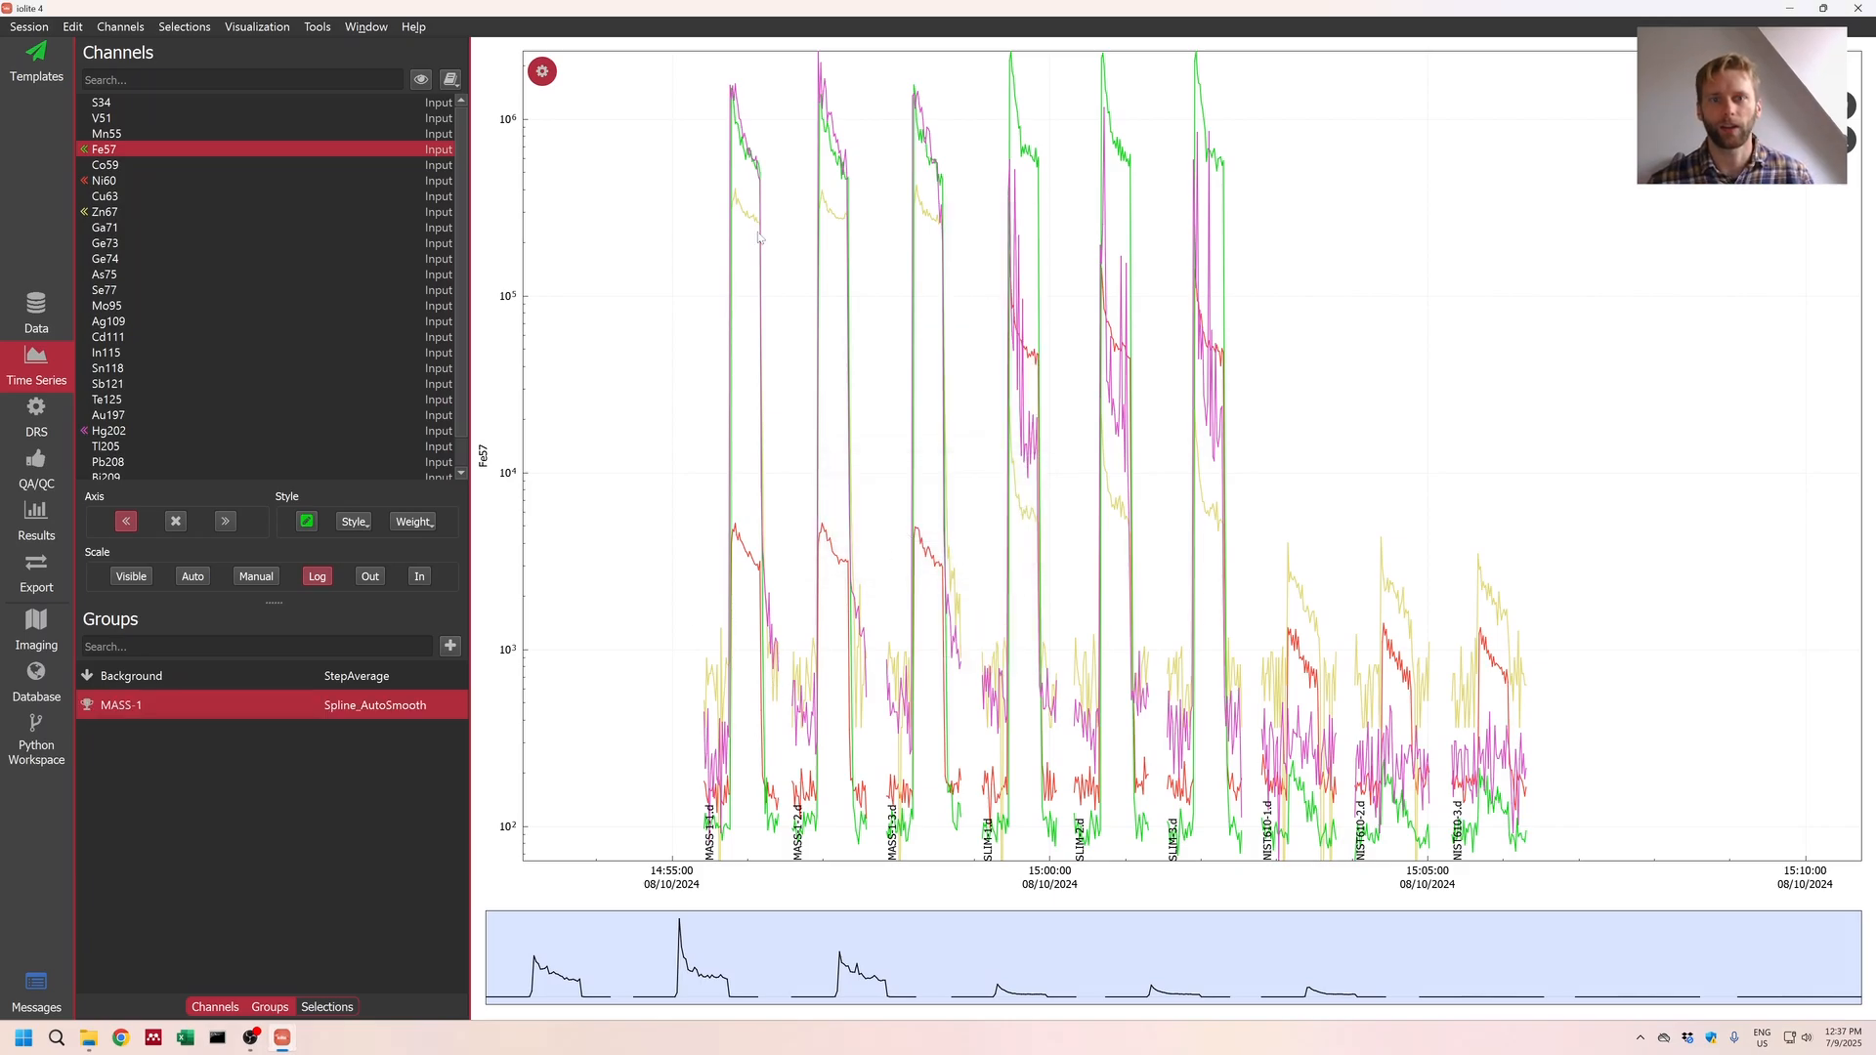
Step: Draw a MASS-1 selection over the MASS-1-1 ablation signal and trim its start, covering about 14:55:48 to 14:56:09
scroll(691, 244, "up", 5)
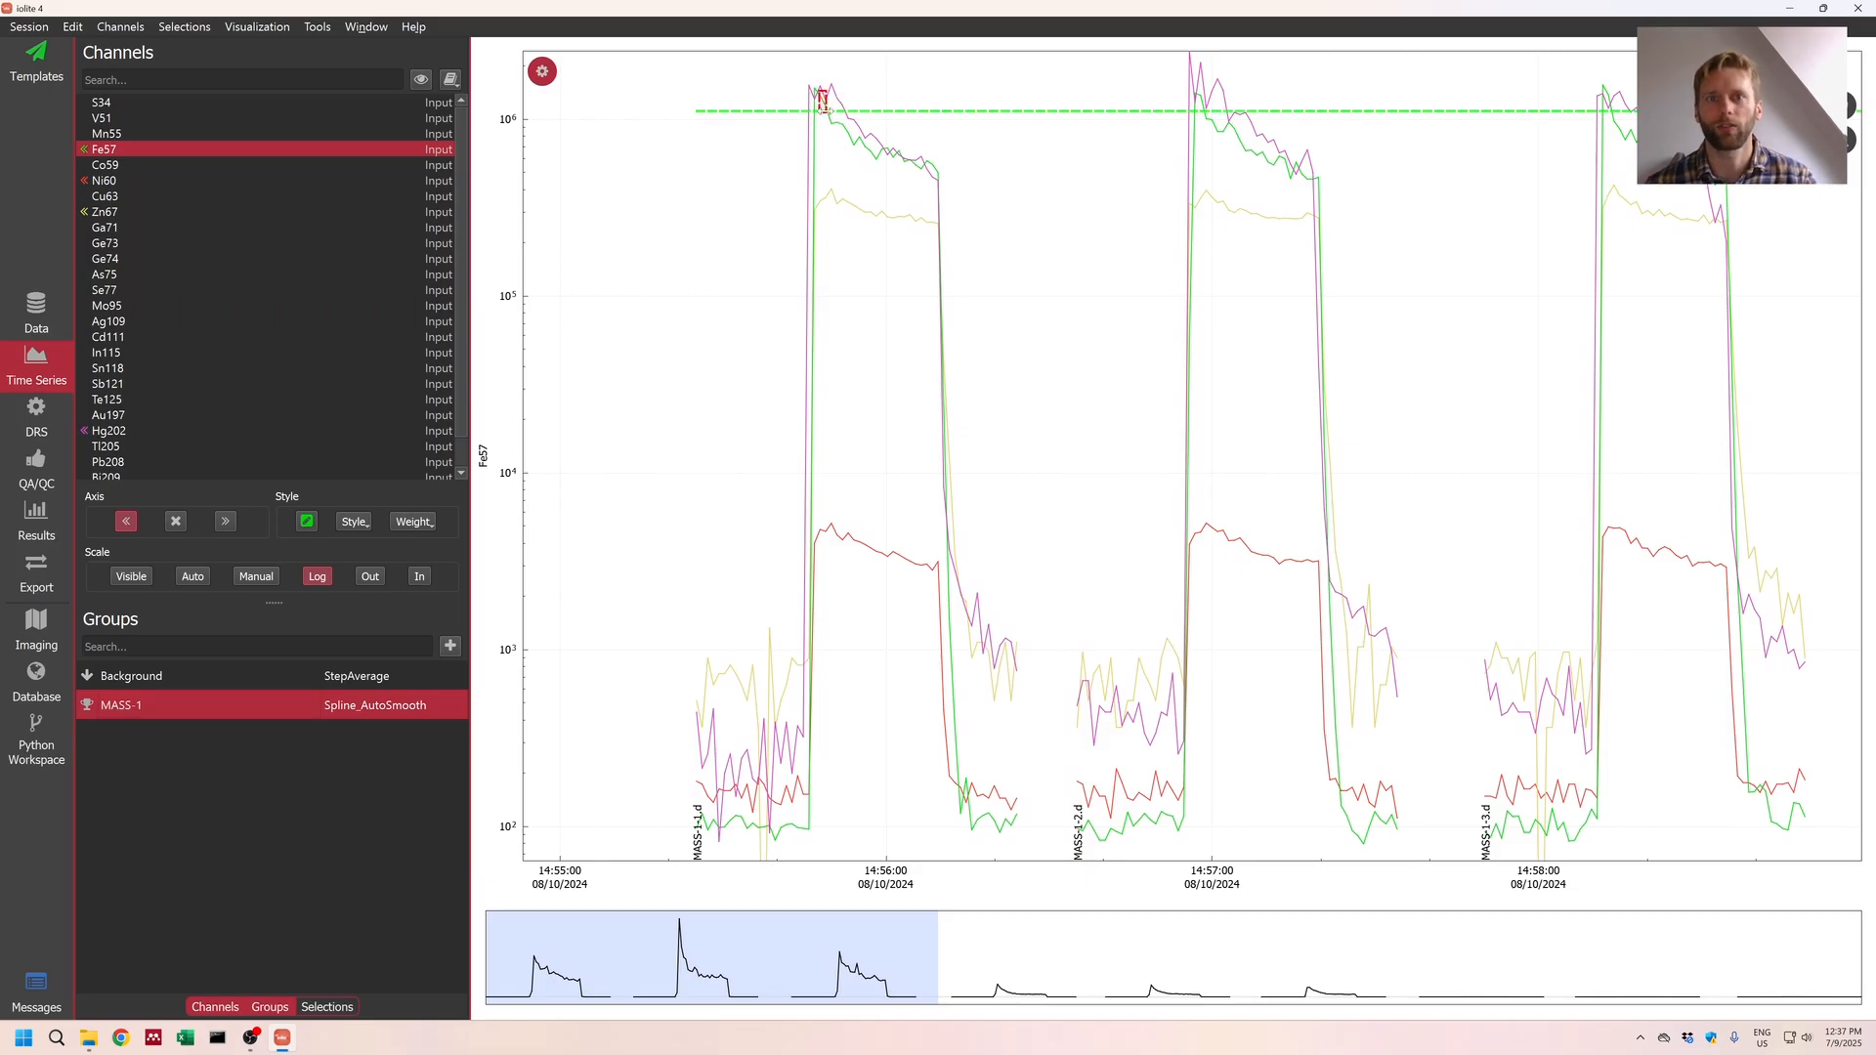
left_click_drag(819, 130, 934, 167)
scroll(871, 175, "up", 4)
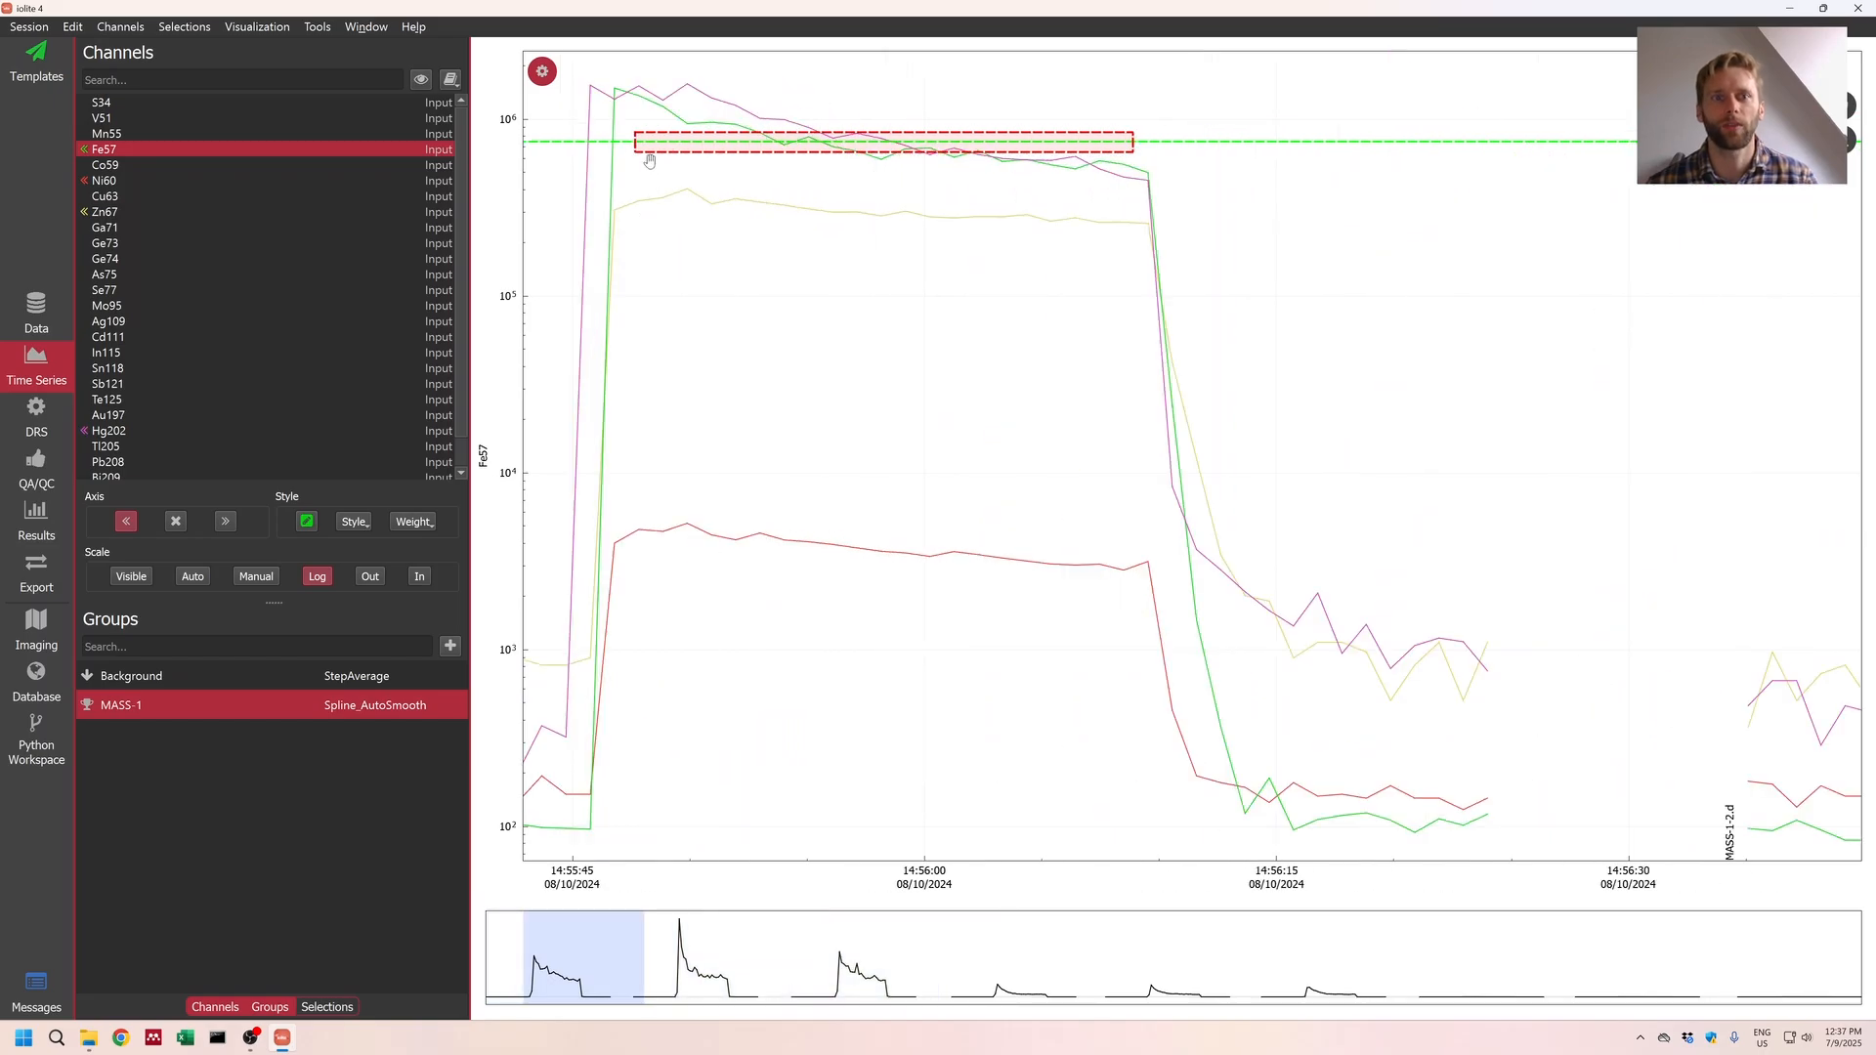
left_click_drag(635, 146, 645, 147)
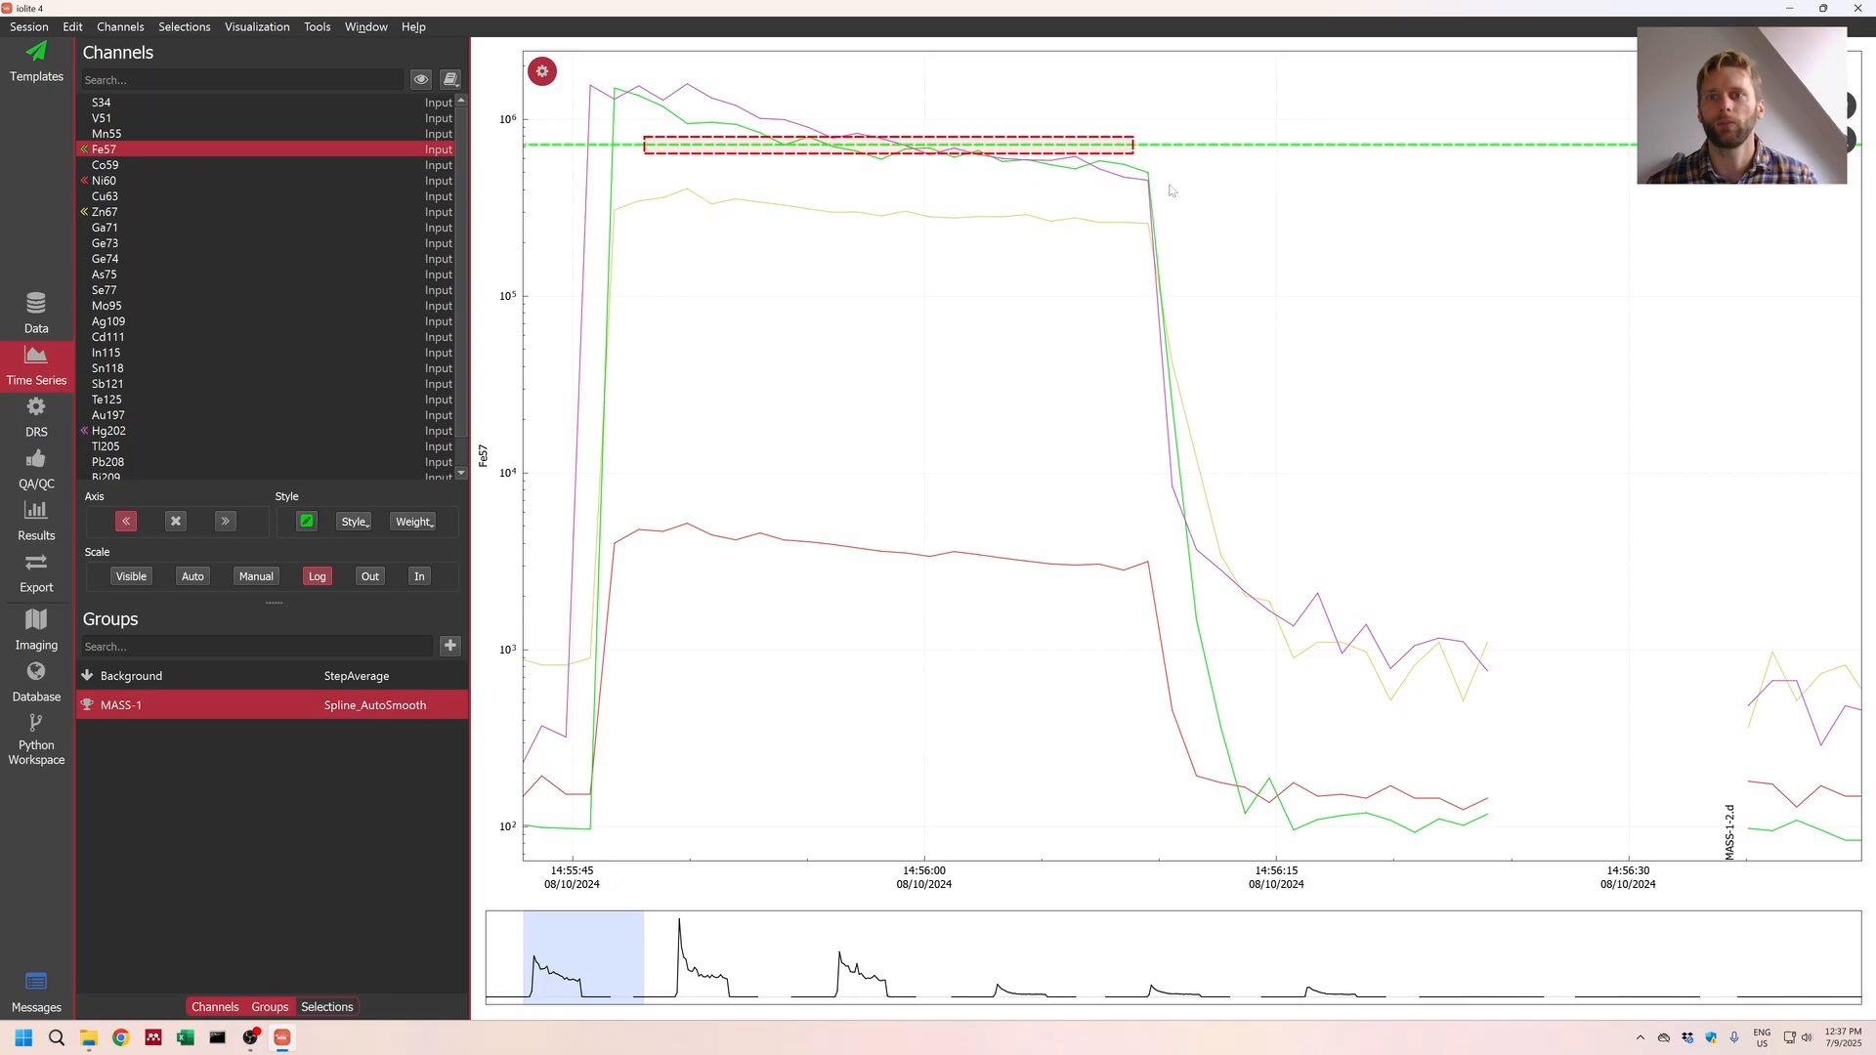
Step: Draw MASS-1 selections over the MASS-1-2 signal, about 14:56:58 to 14:57:18, and the MASS-1-3 signal, about 14:58:14 to 14:58:34
scroll(980, 184, "down", 5)
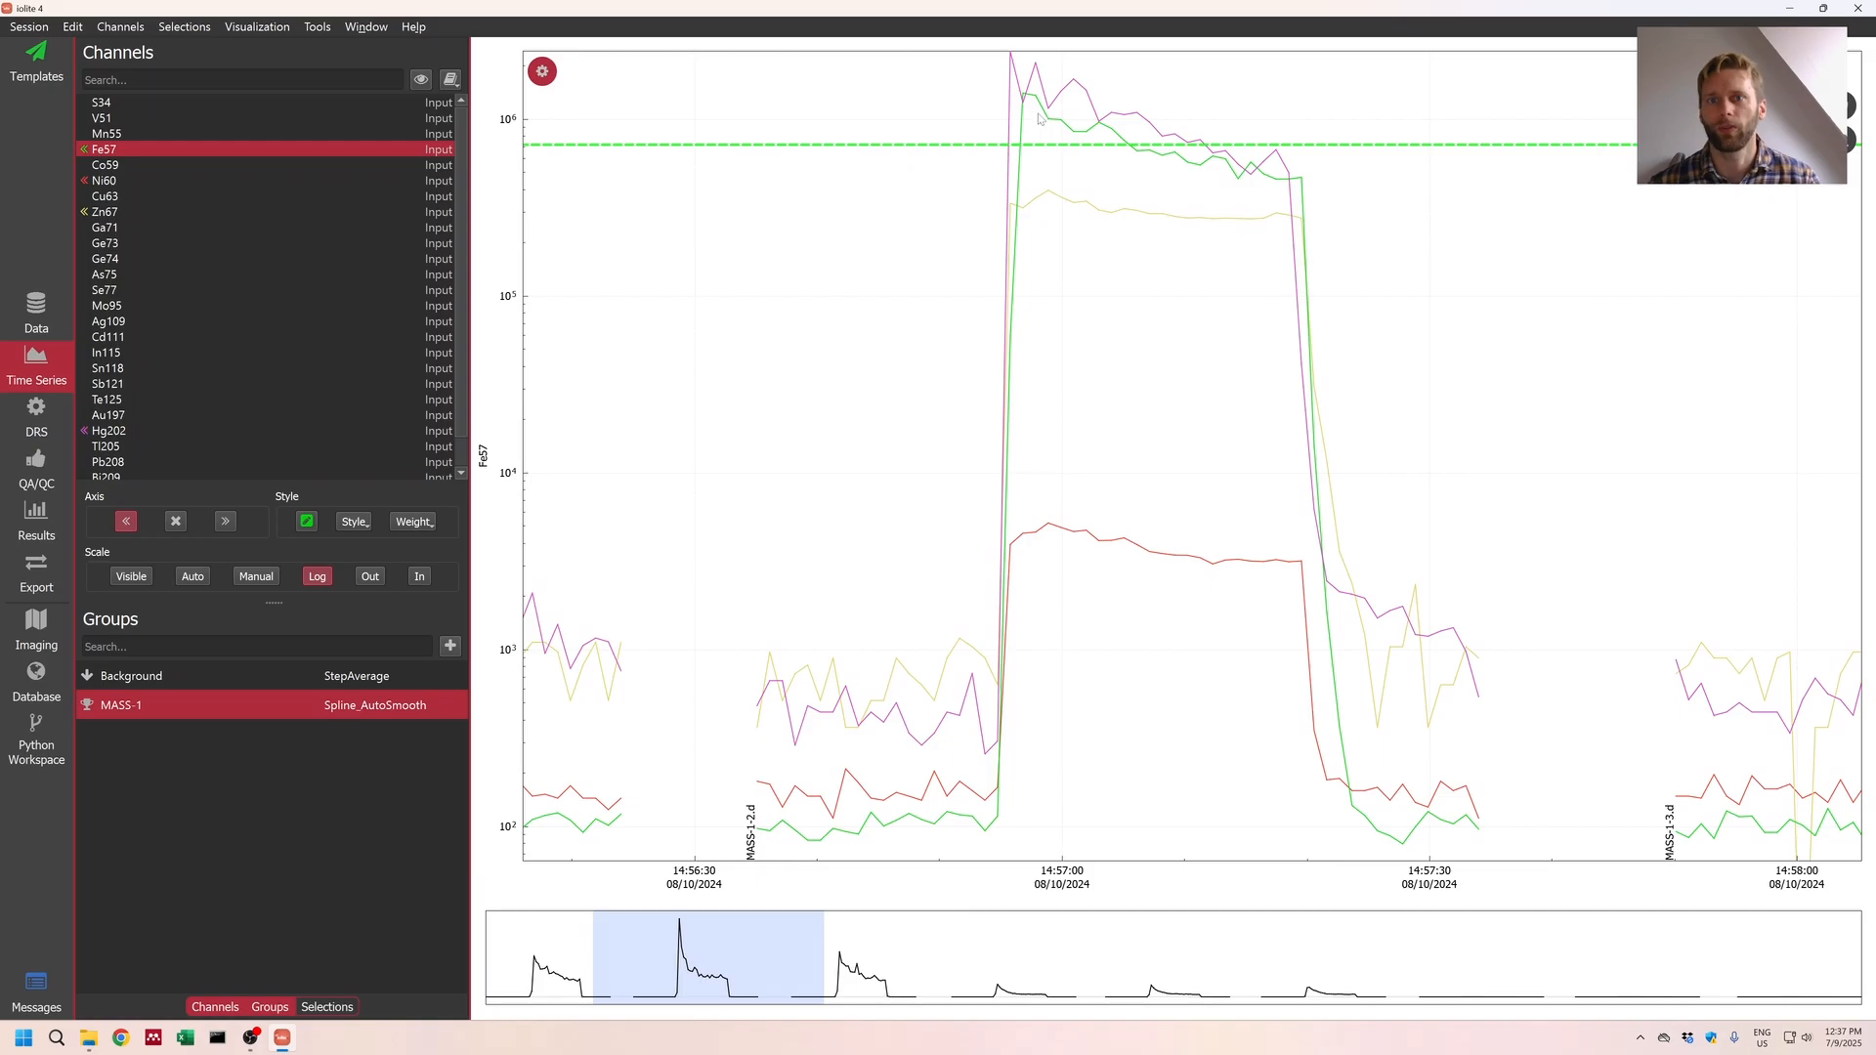
left_click_drag(1039, 138, 1277, 157)
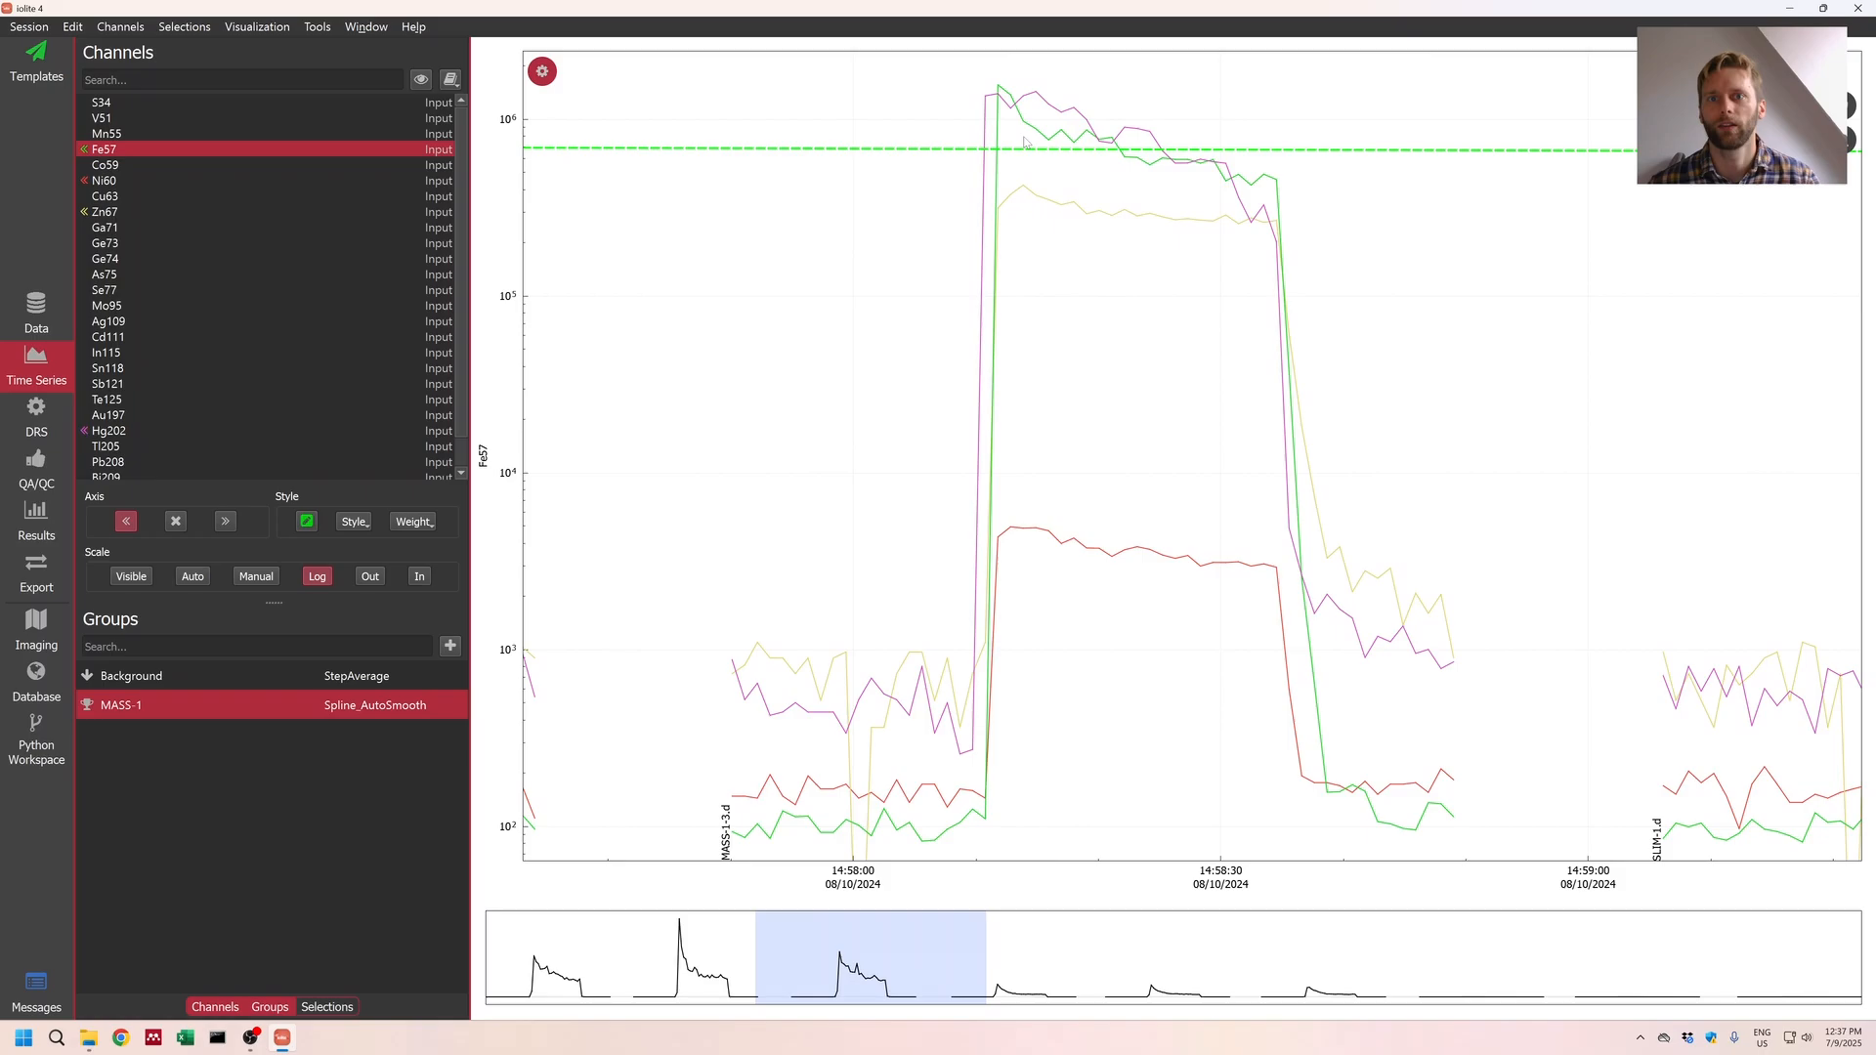
left_click_drag(1024, 143, 1266, 159)
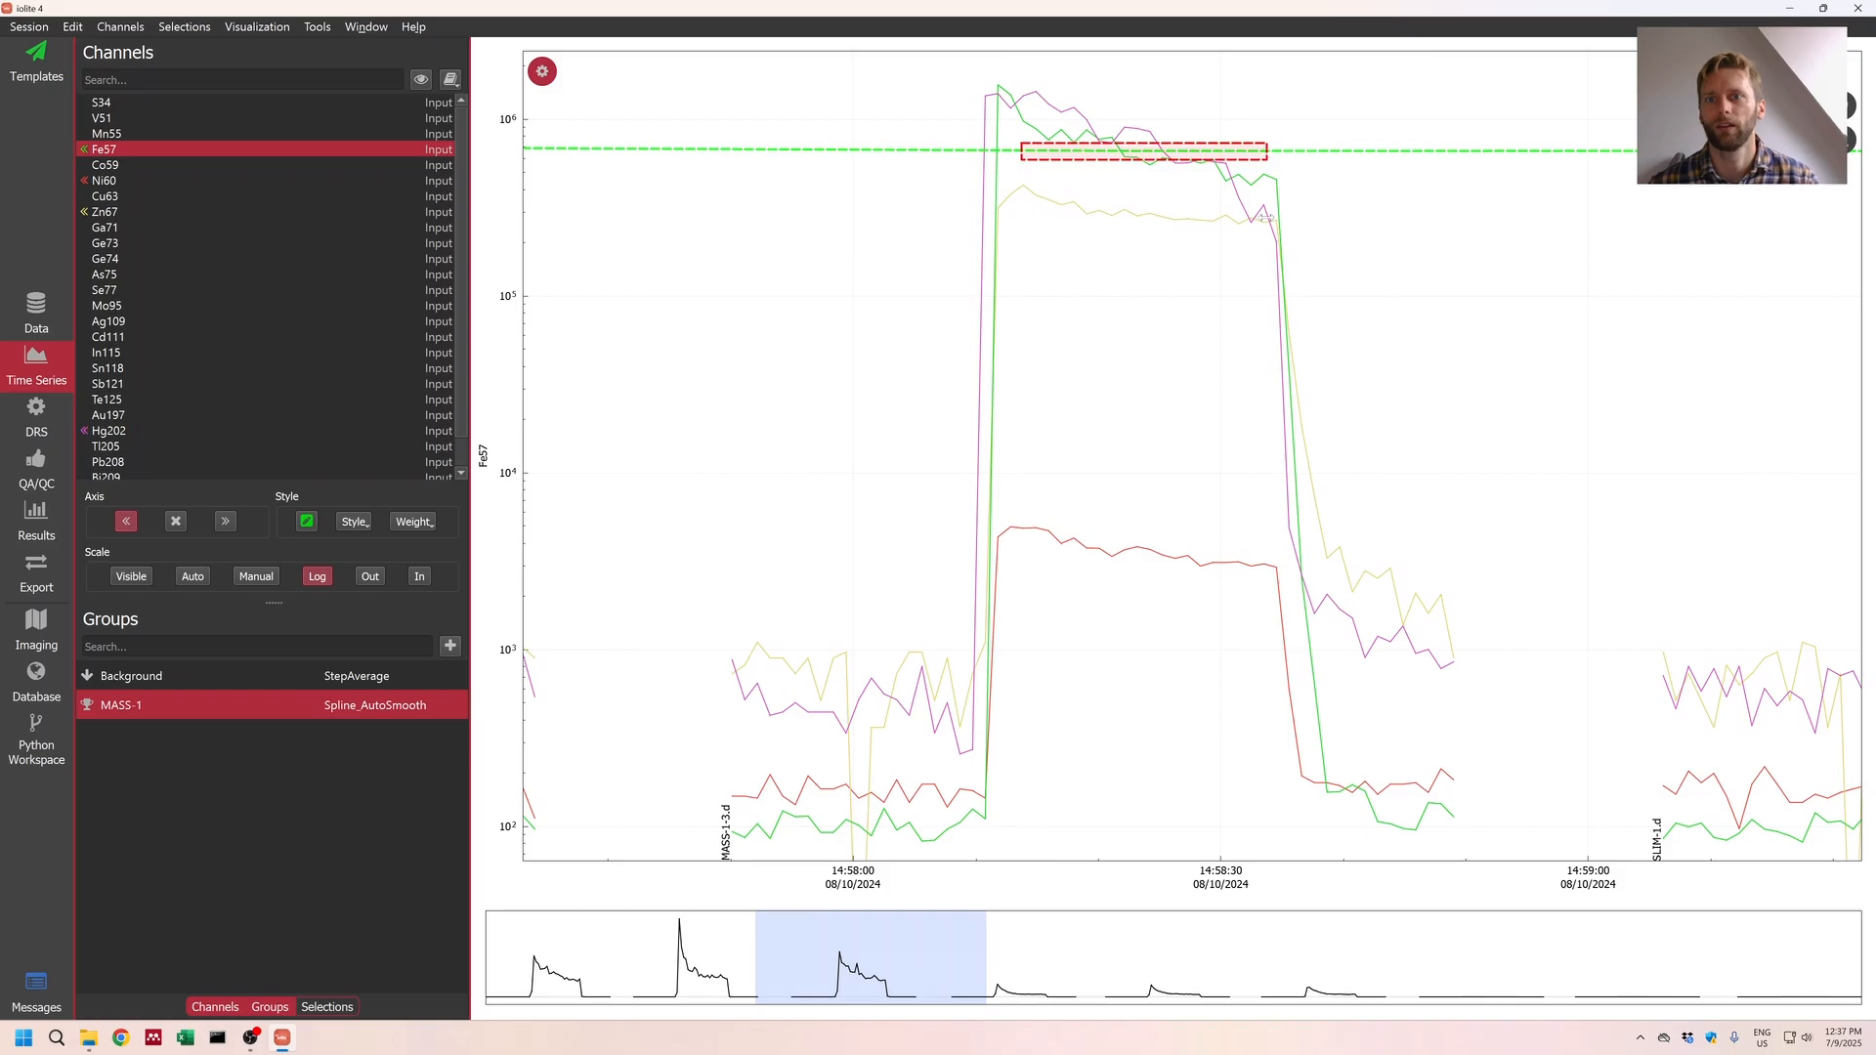
Step: Add a new non-baseline selection group named Slim
scroll(1007, 459, "down", 5)
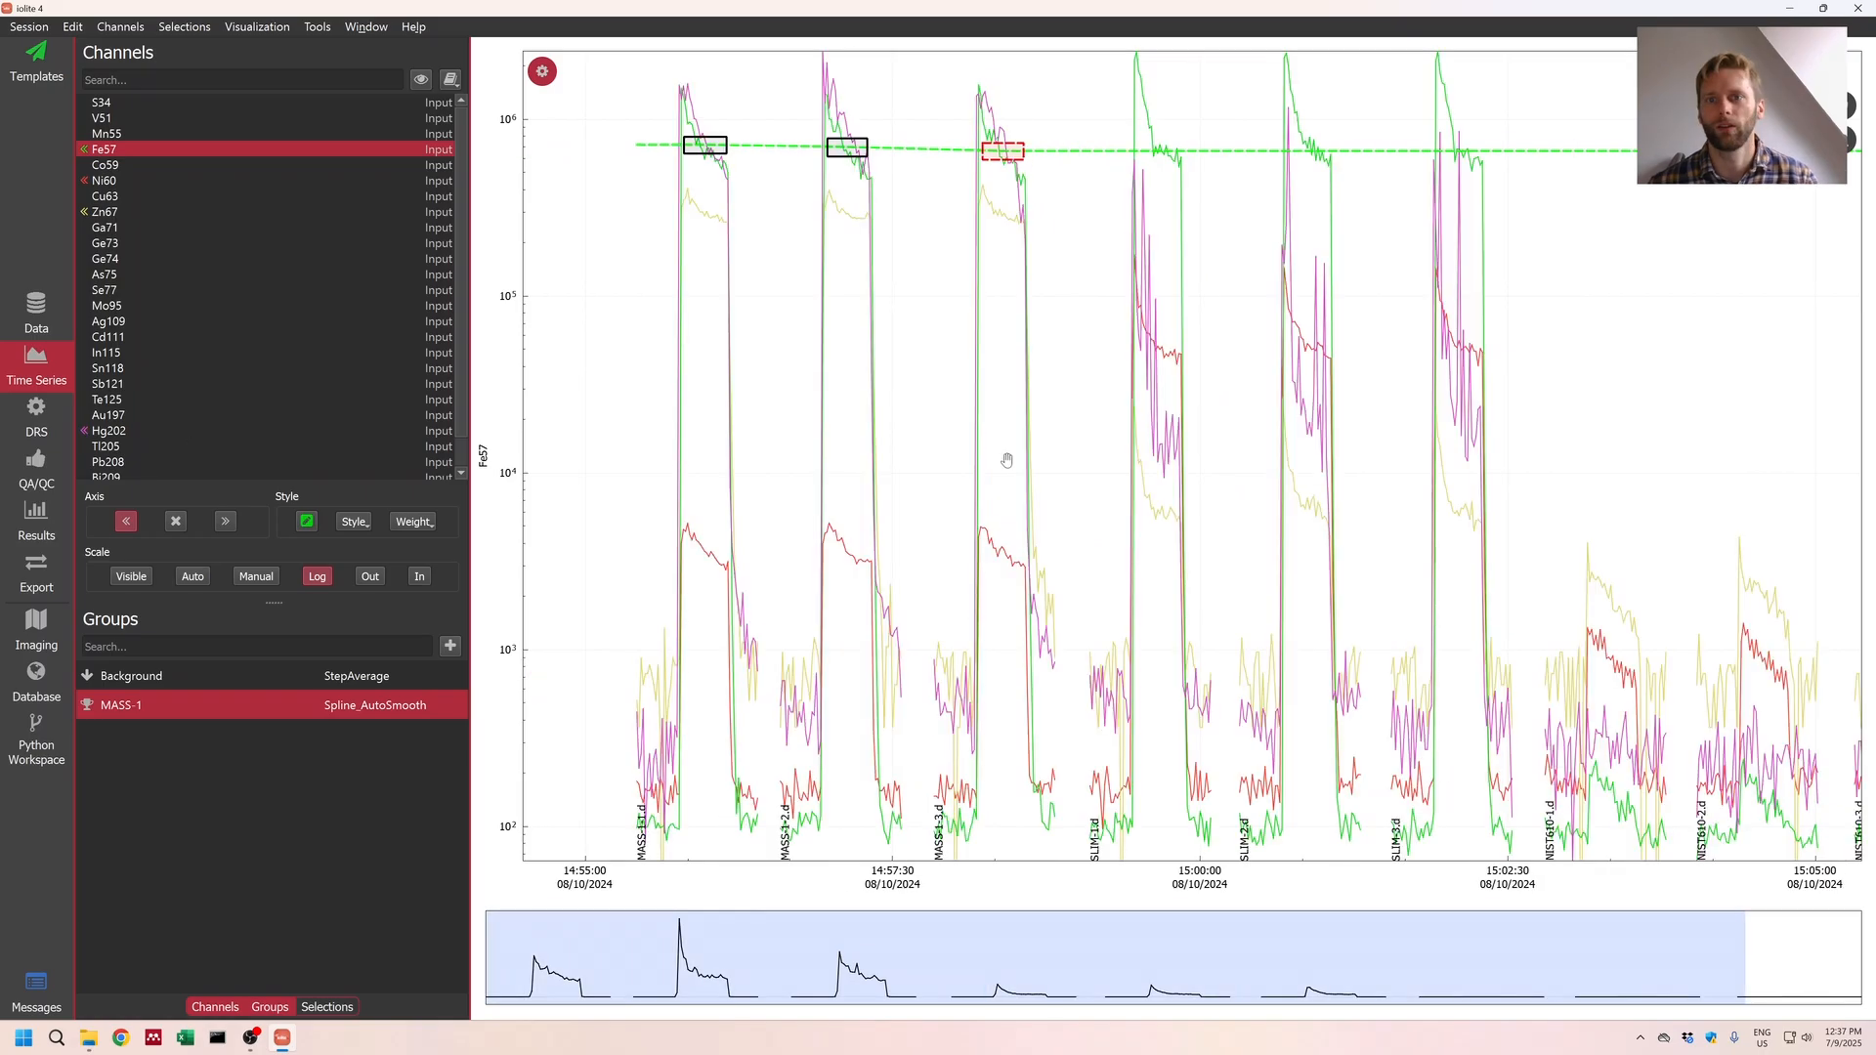
scroll(1006, 459, "down", 2)
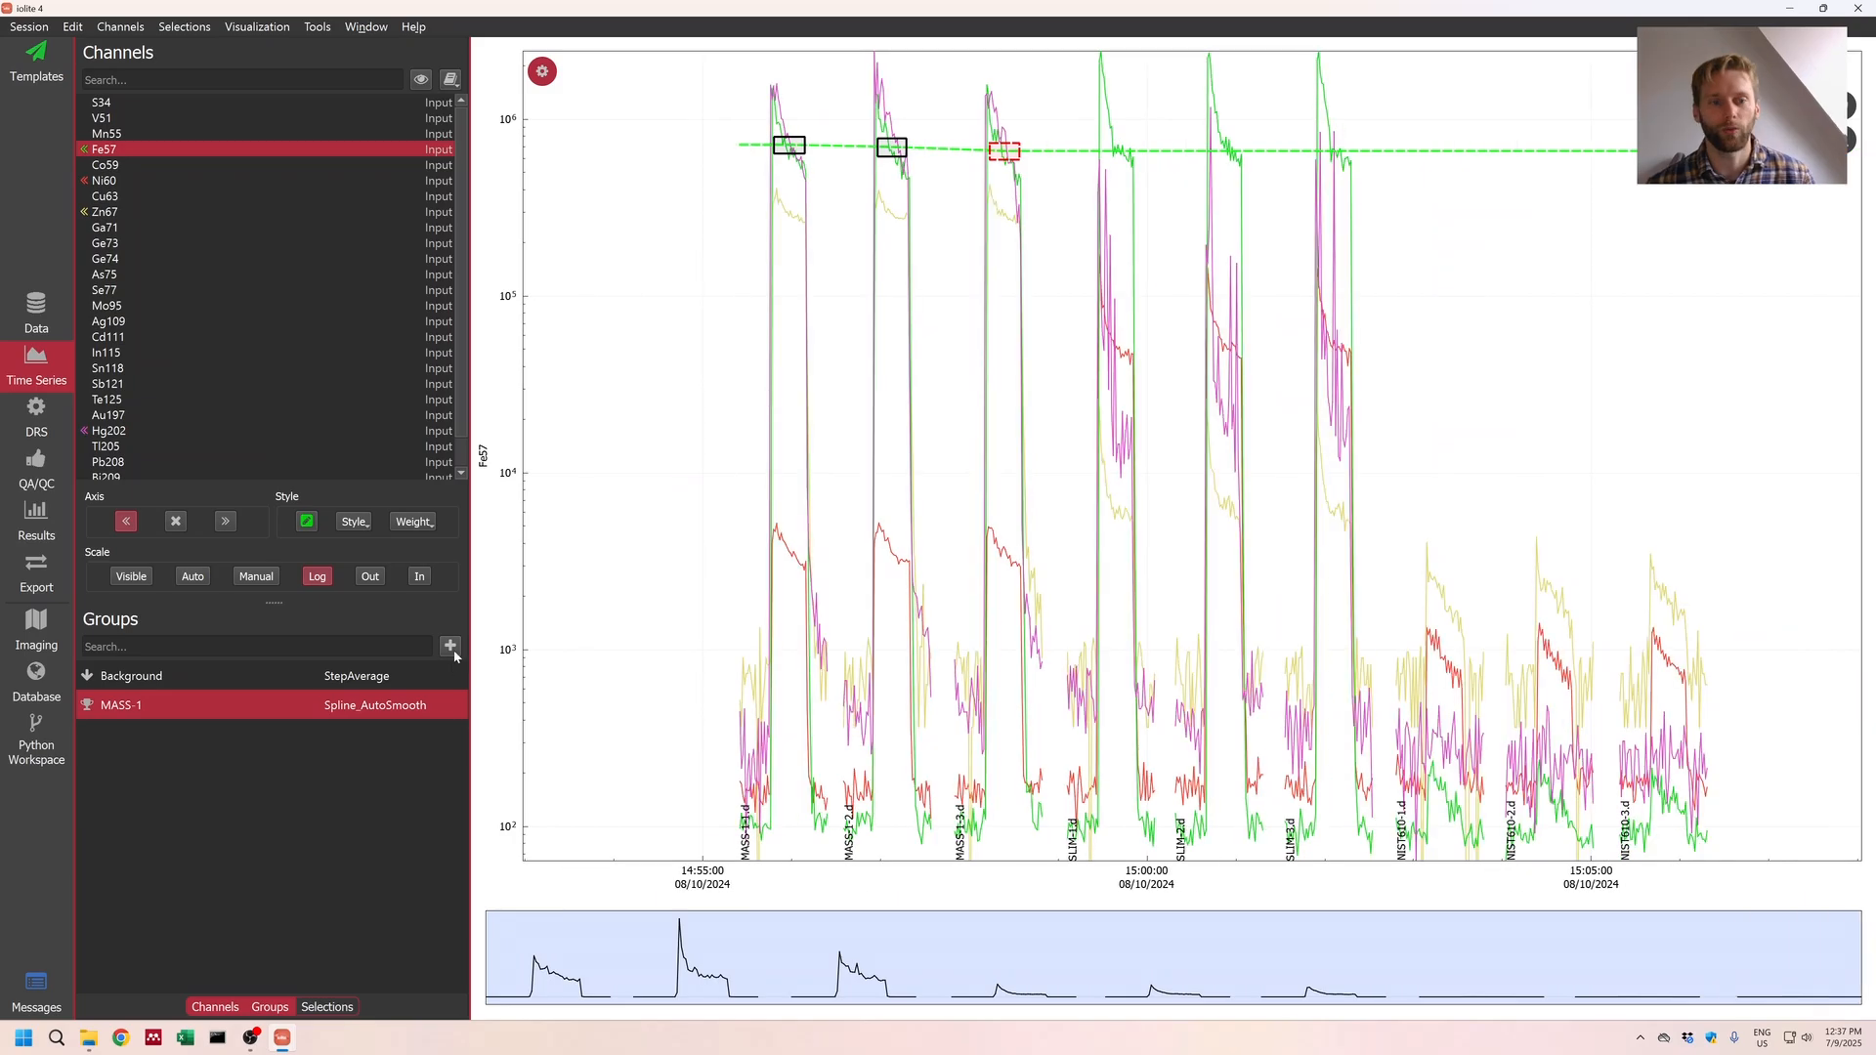
left_click(450, 646)
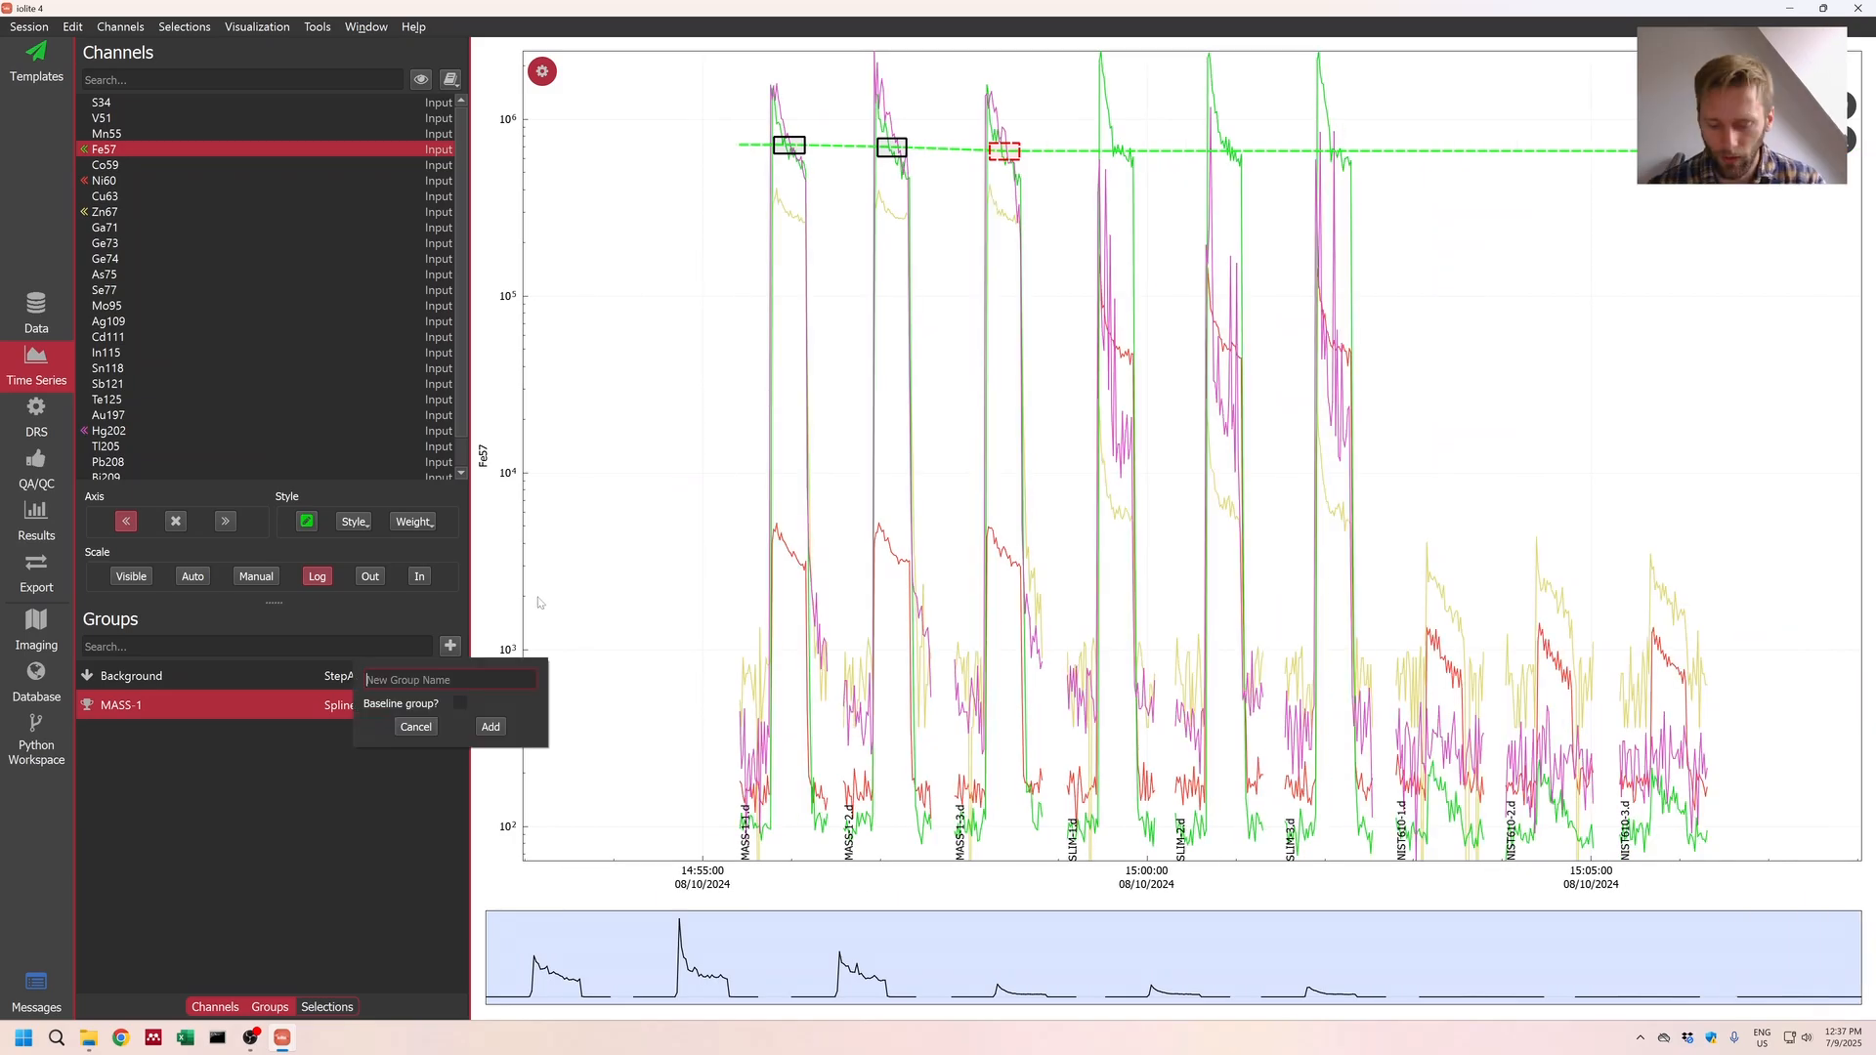
type("FES1")
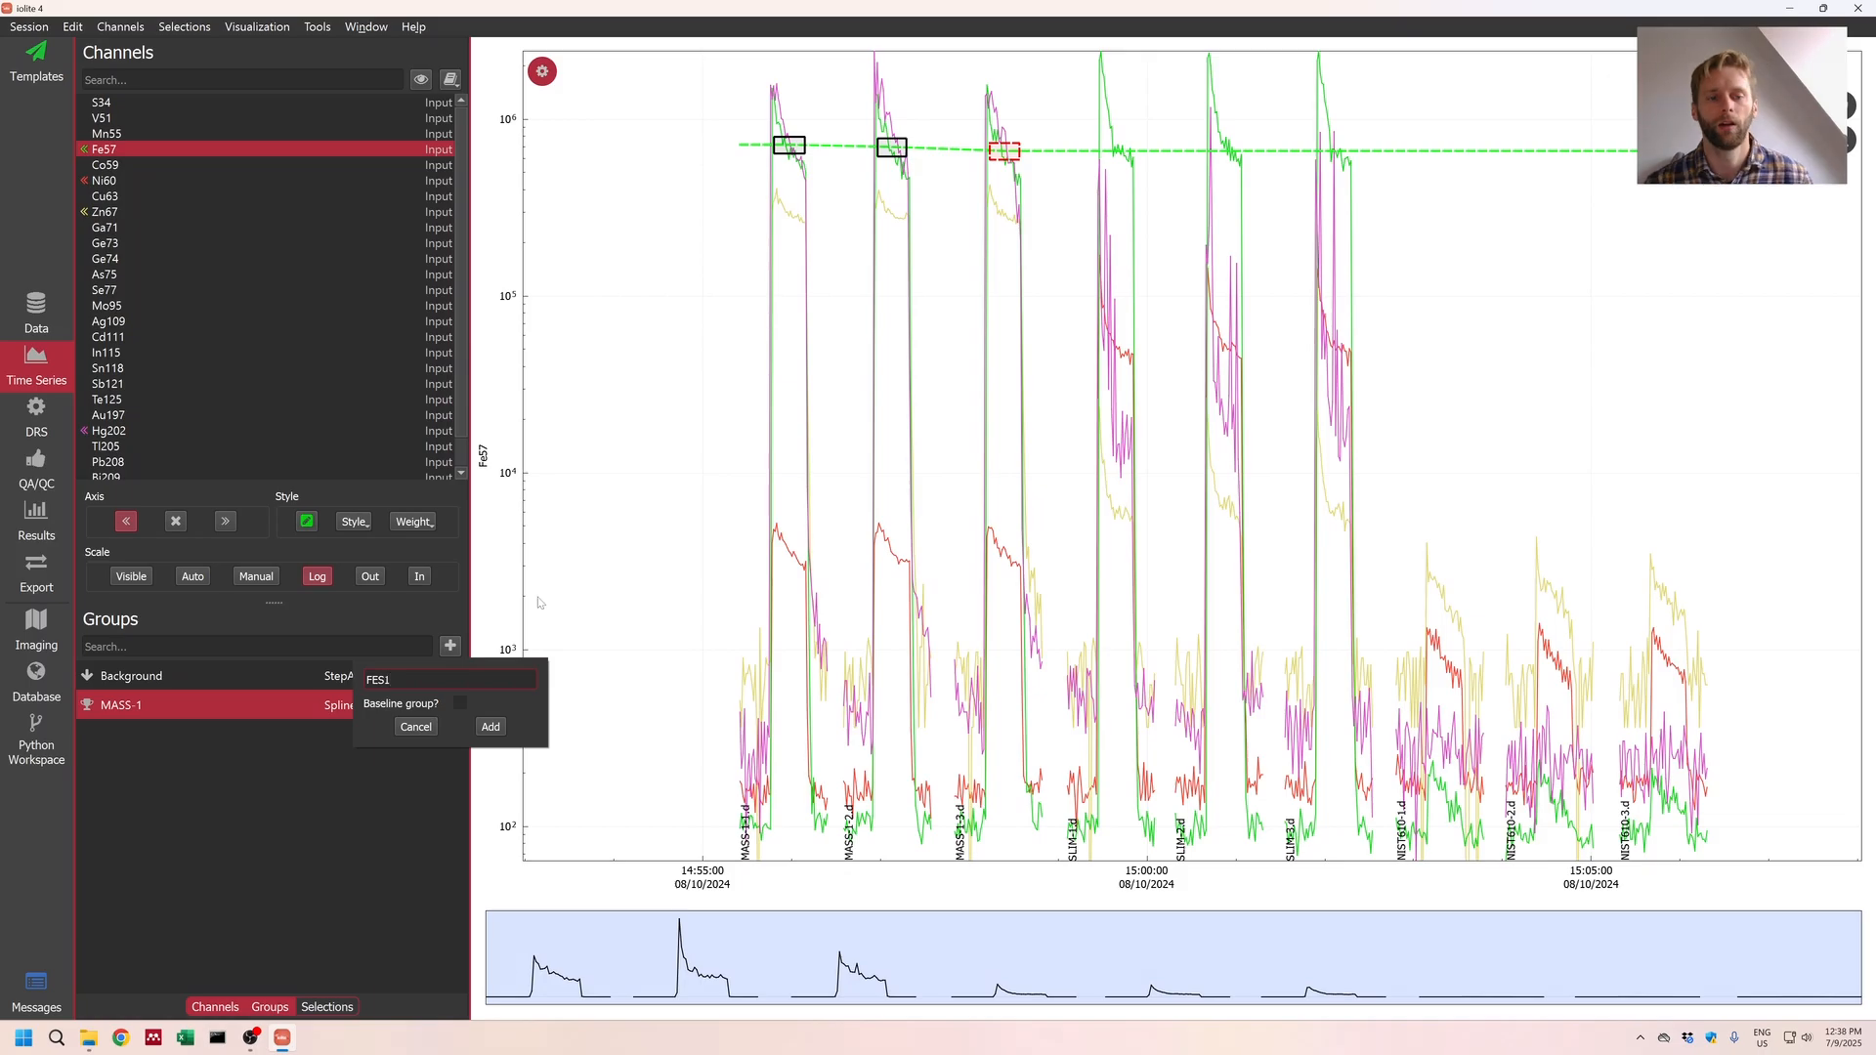
key("BackSpace")
key("BackSpace")
key("BackSpace")
key("BackSpace")
type("Slim")
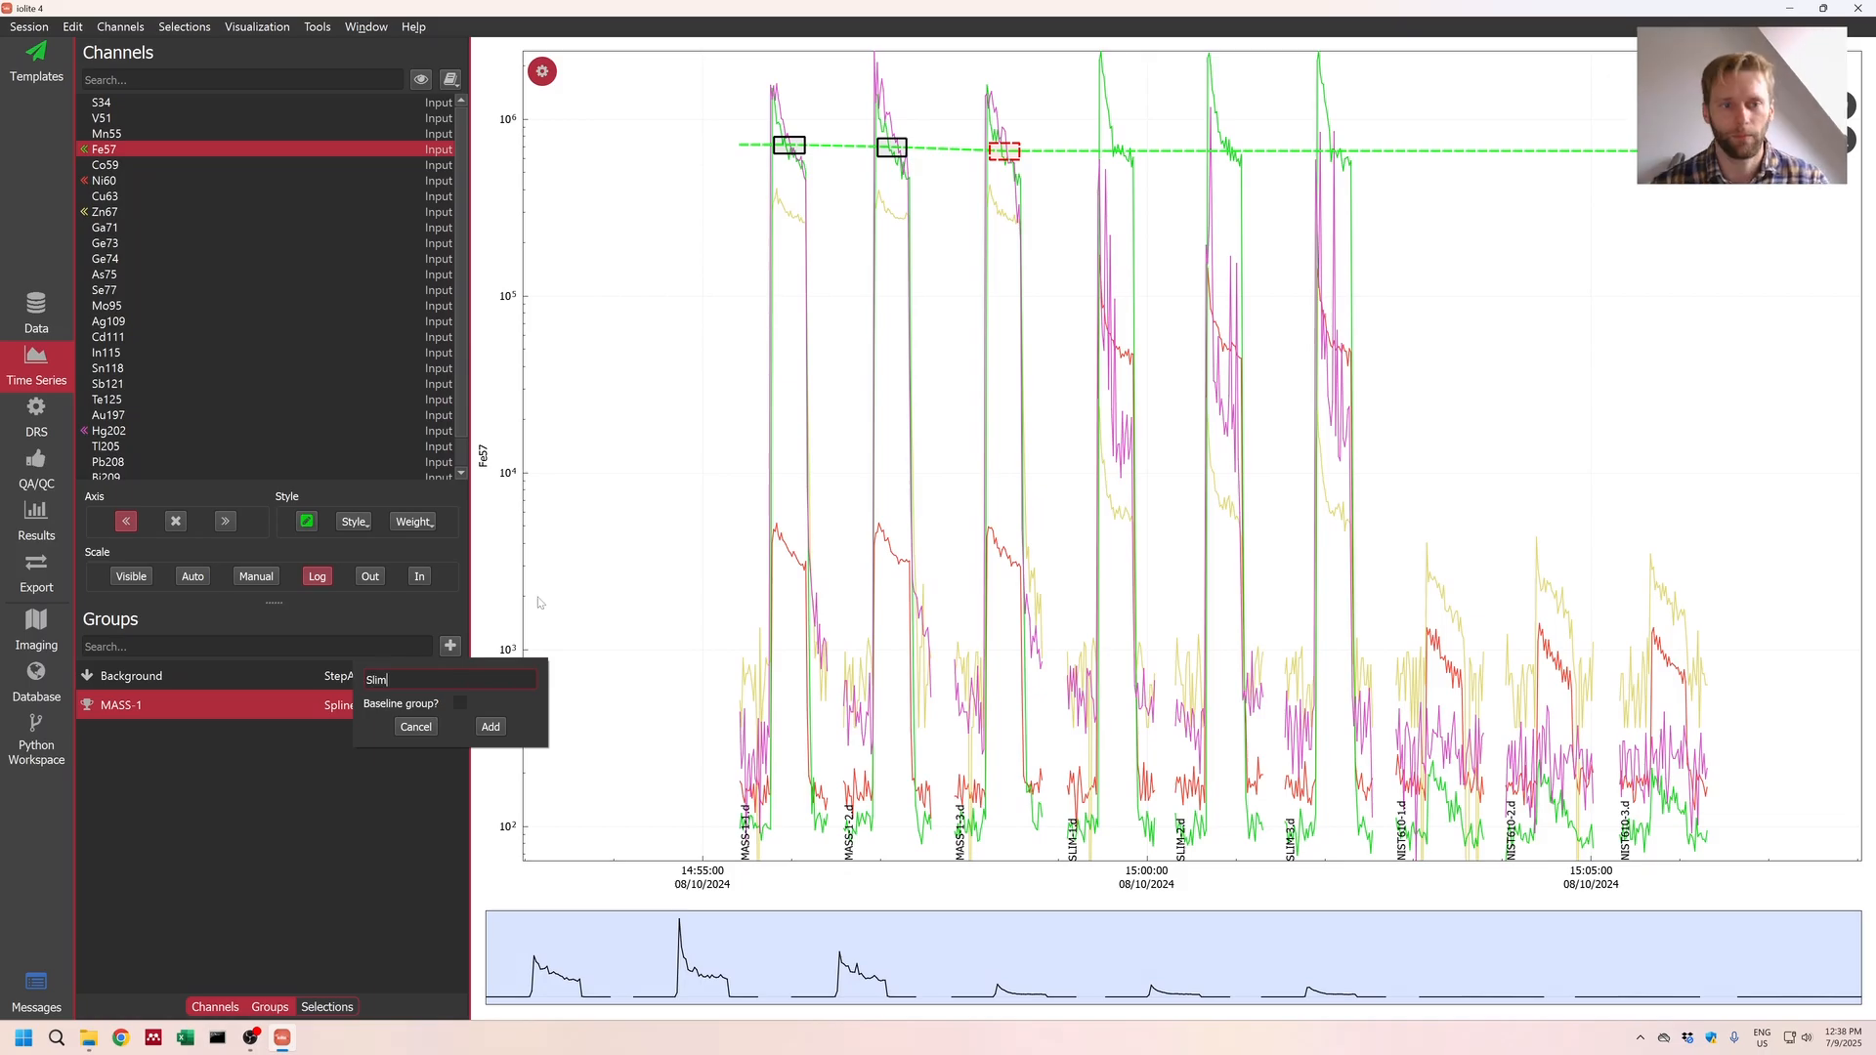
key("Return")
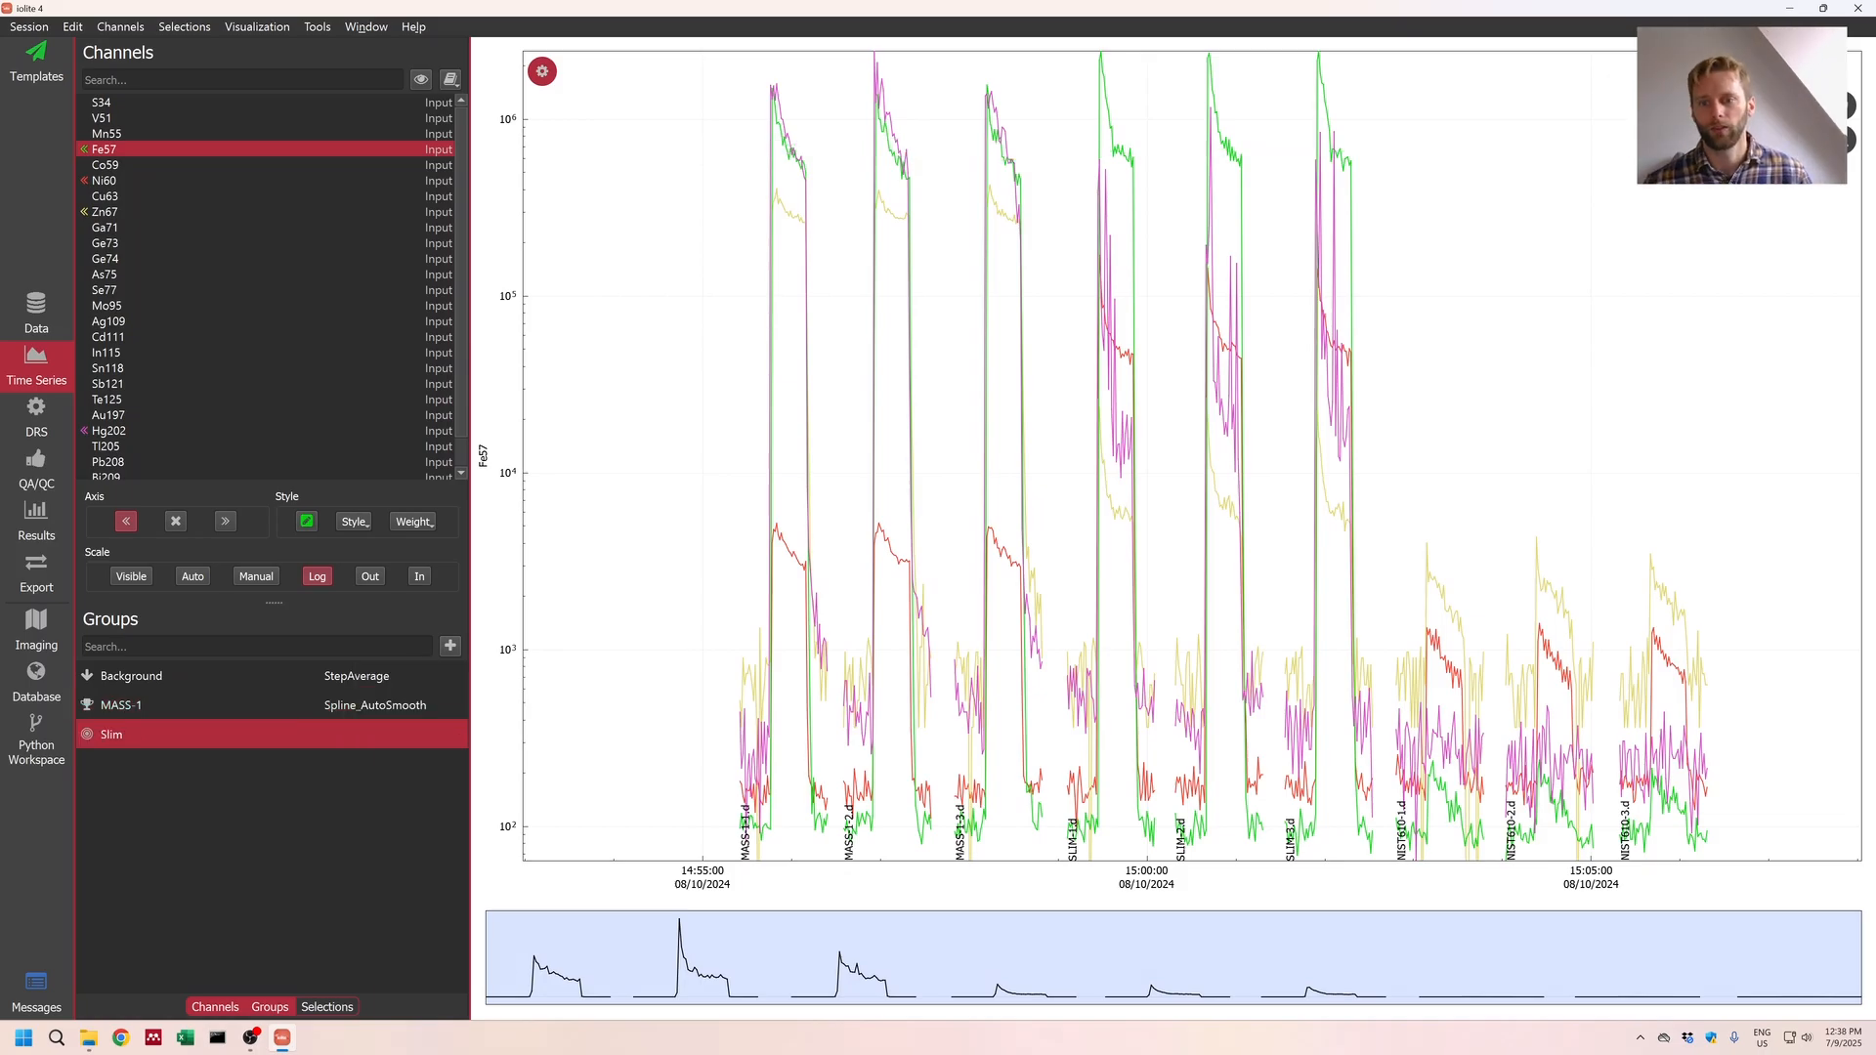
Step: Change the Slim group's type to Reference Material and assign it the FeS1 reference material
scroll(1193, 570, "up", 2)
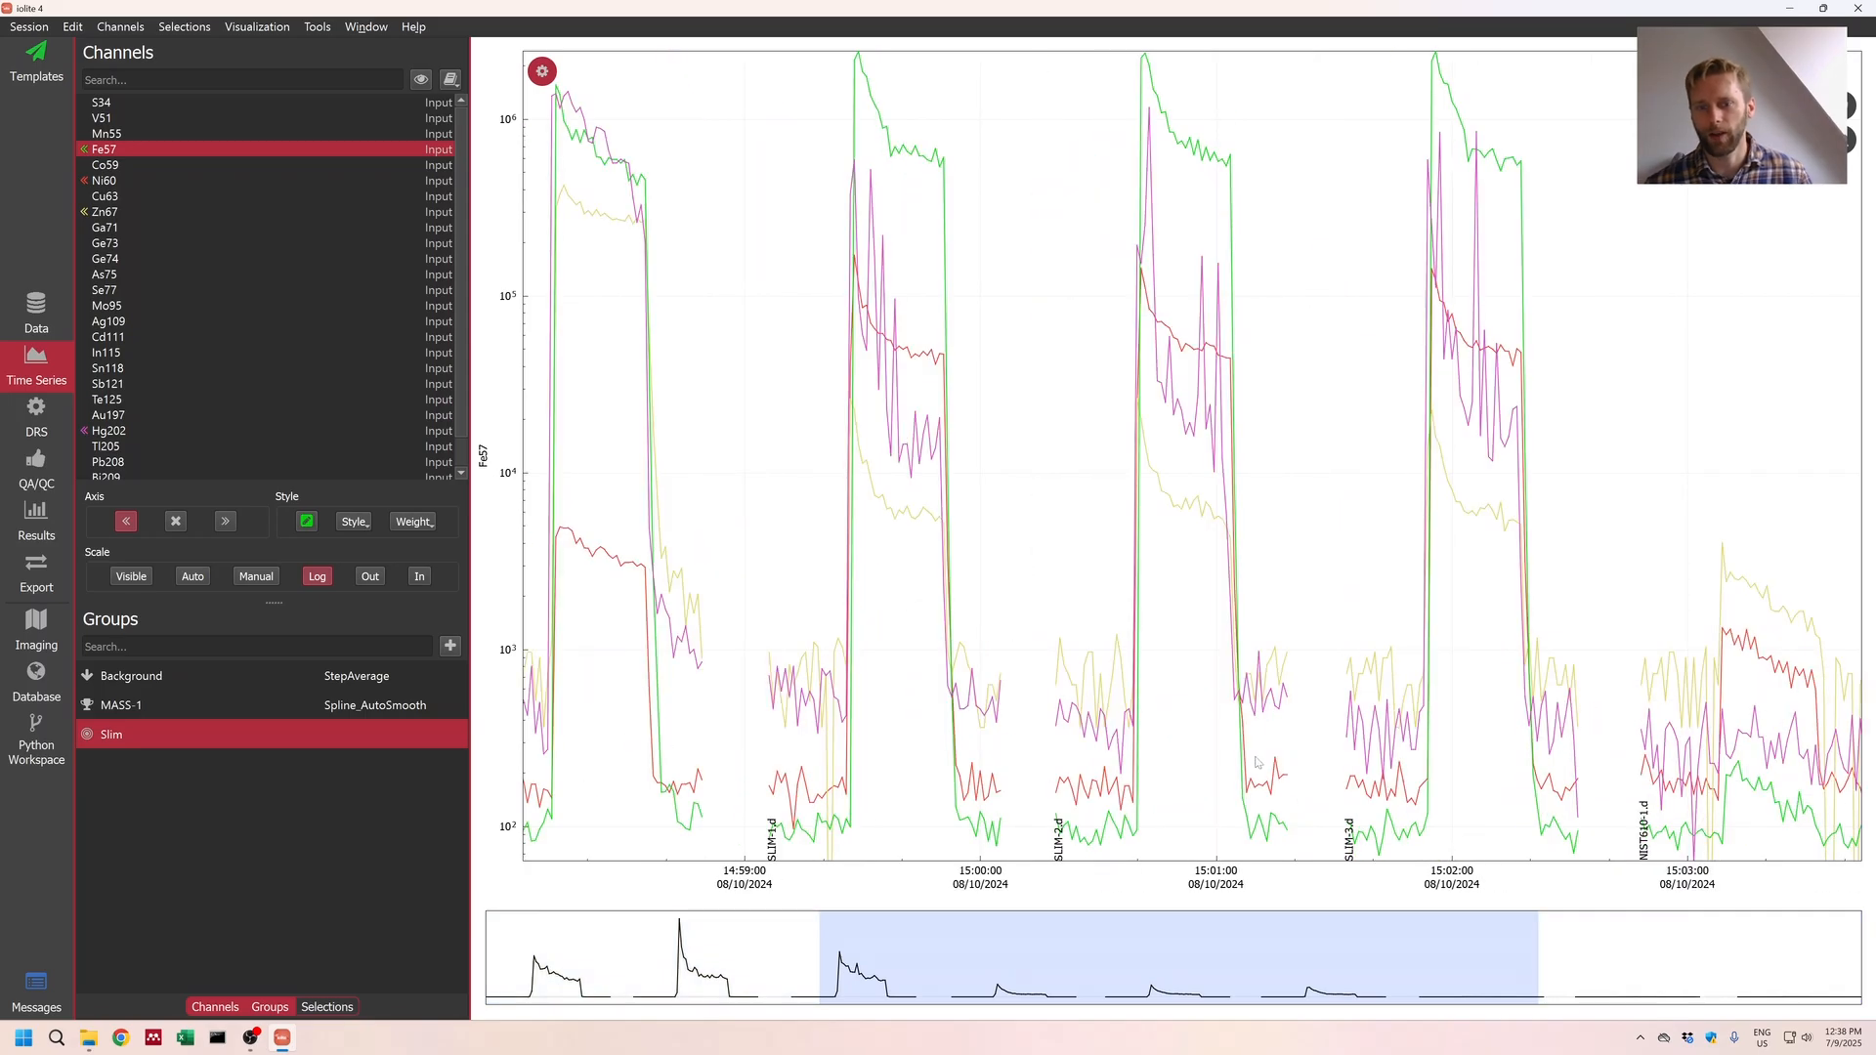
right_click(349, 740)
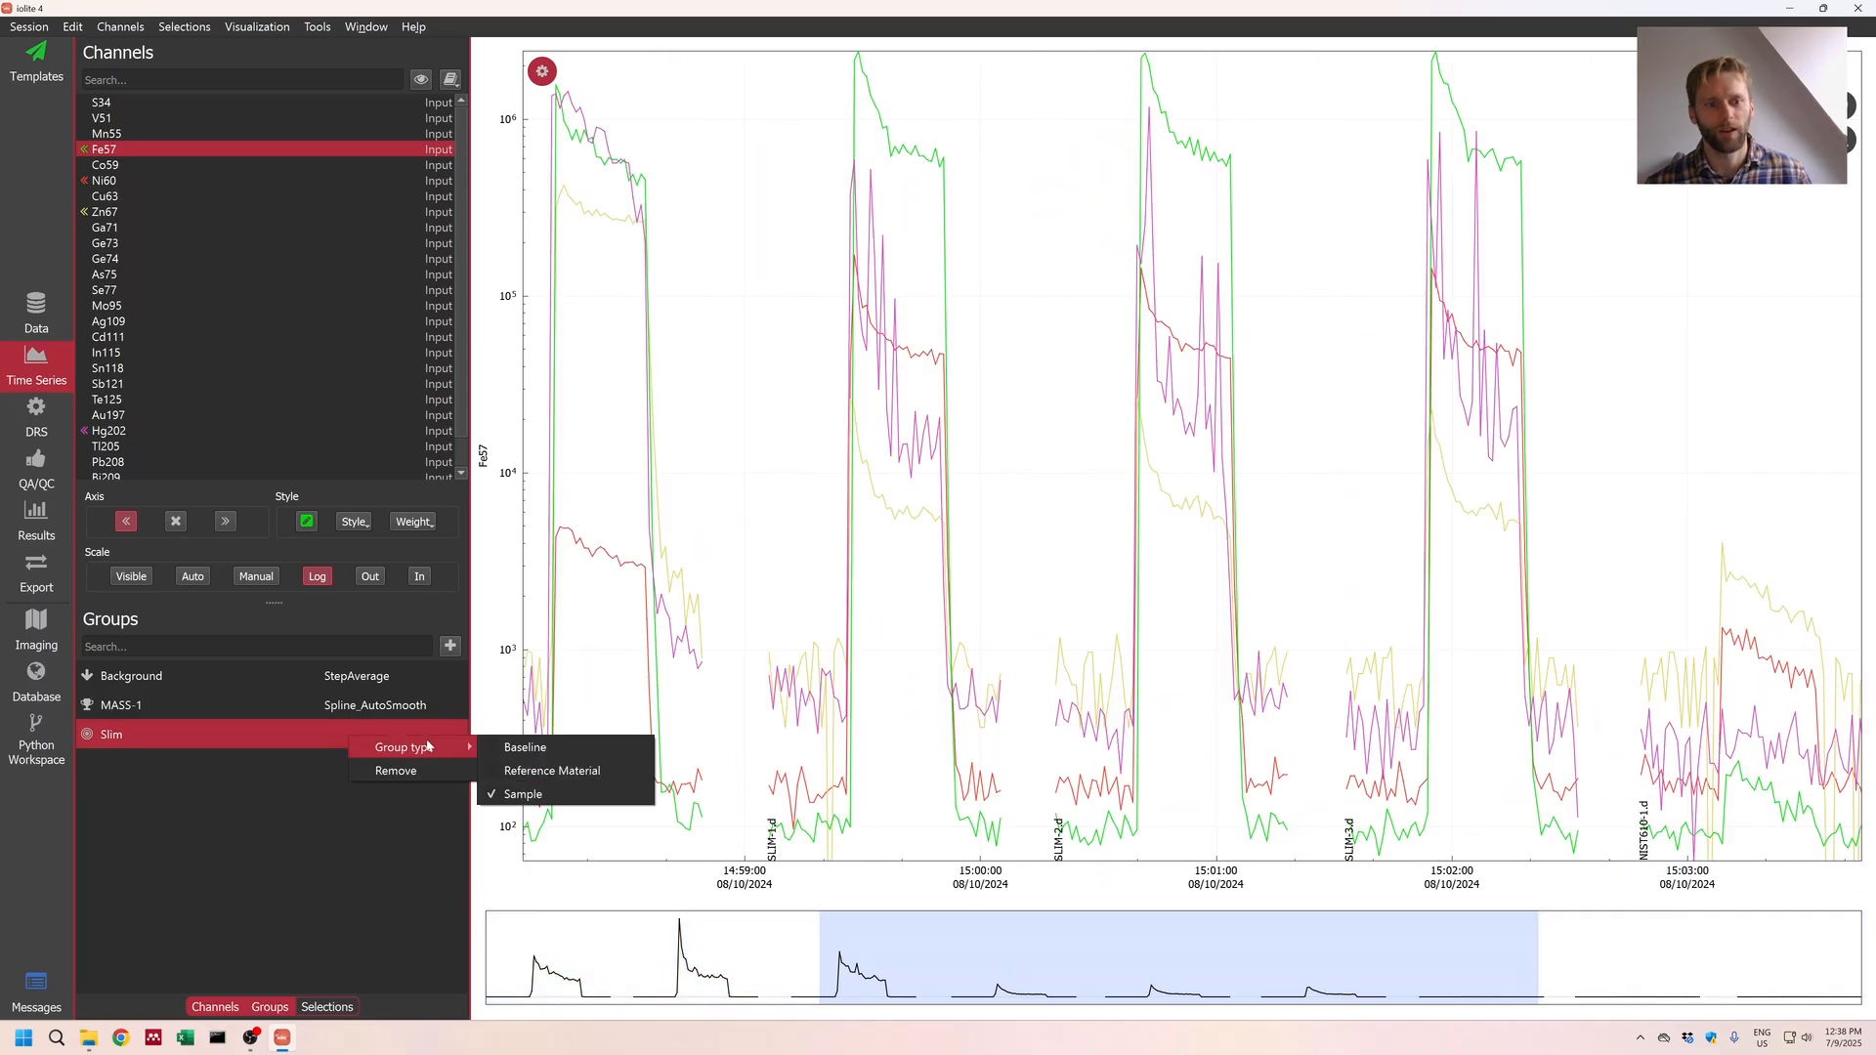
left_click(574, 787)
left_click(987, 496)
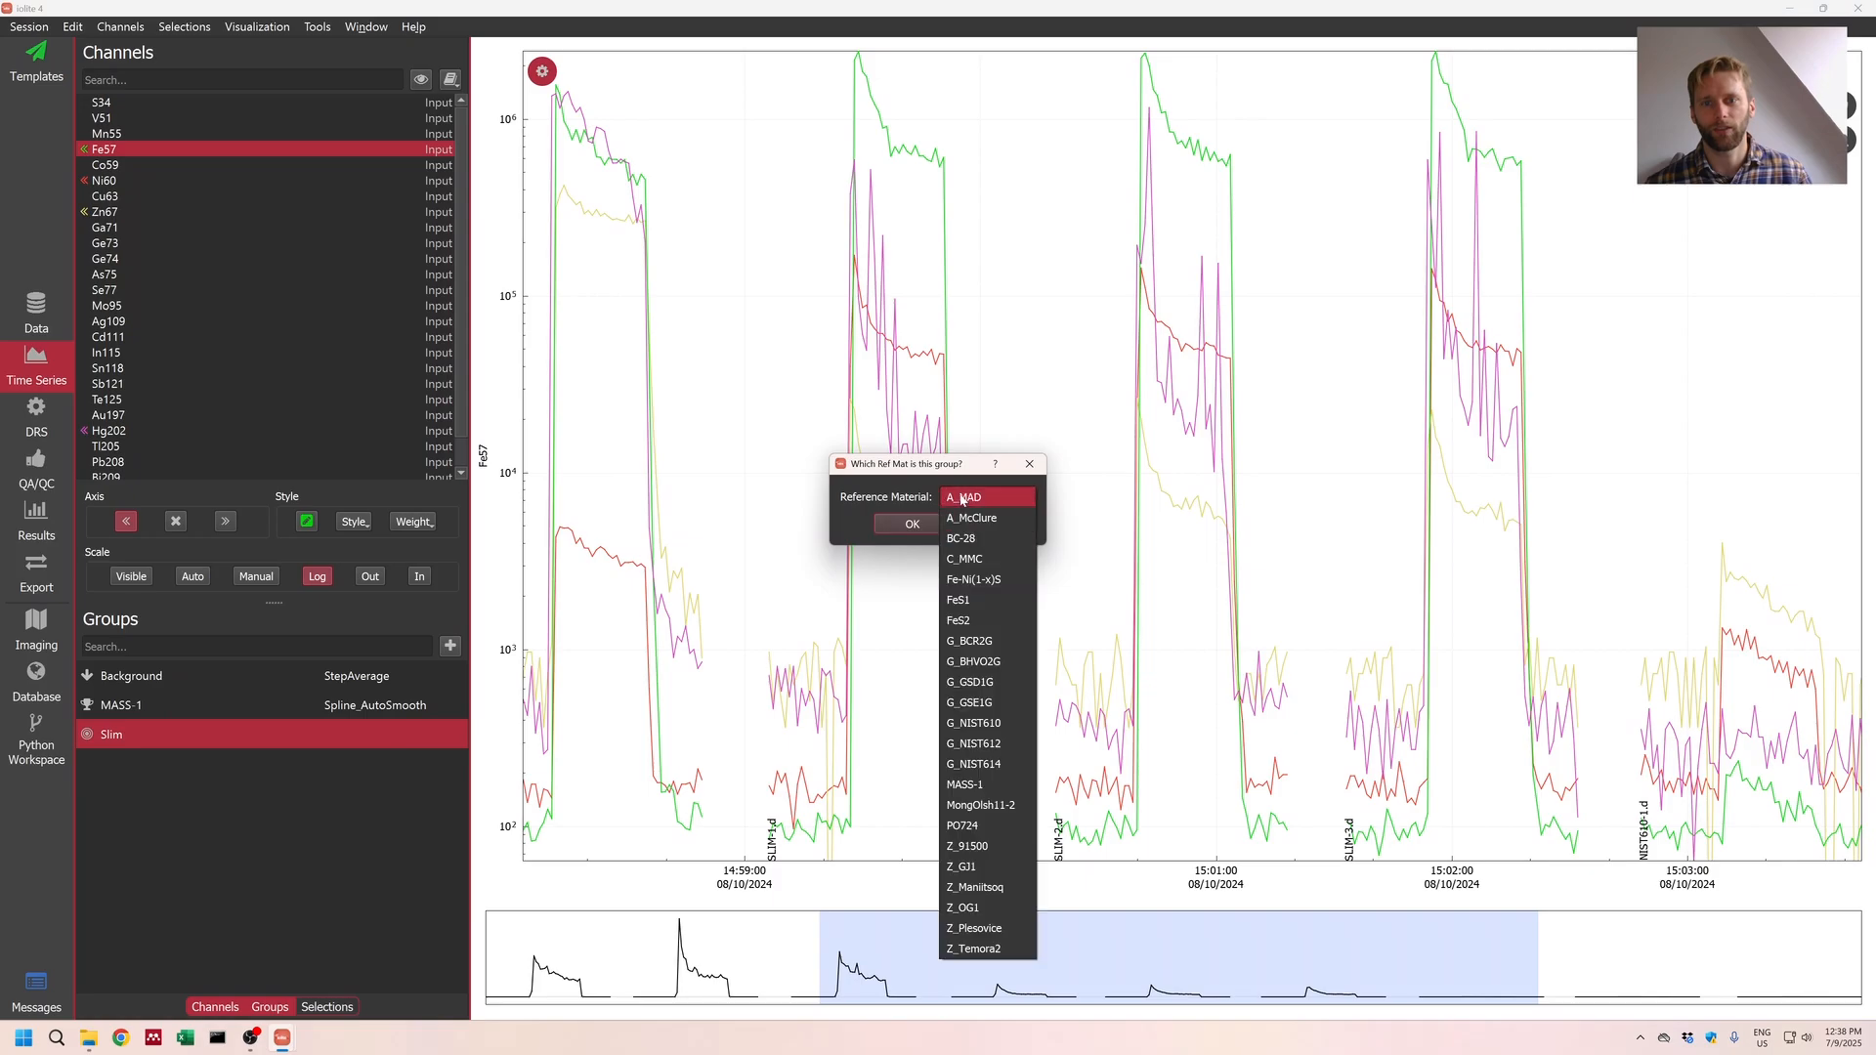
left_click(960, 599)
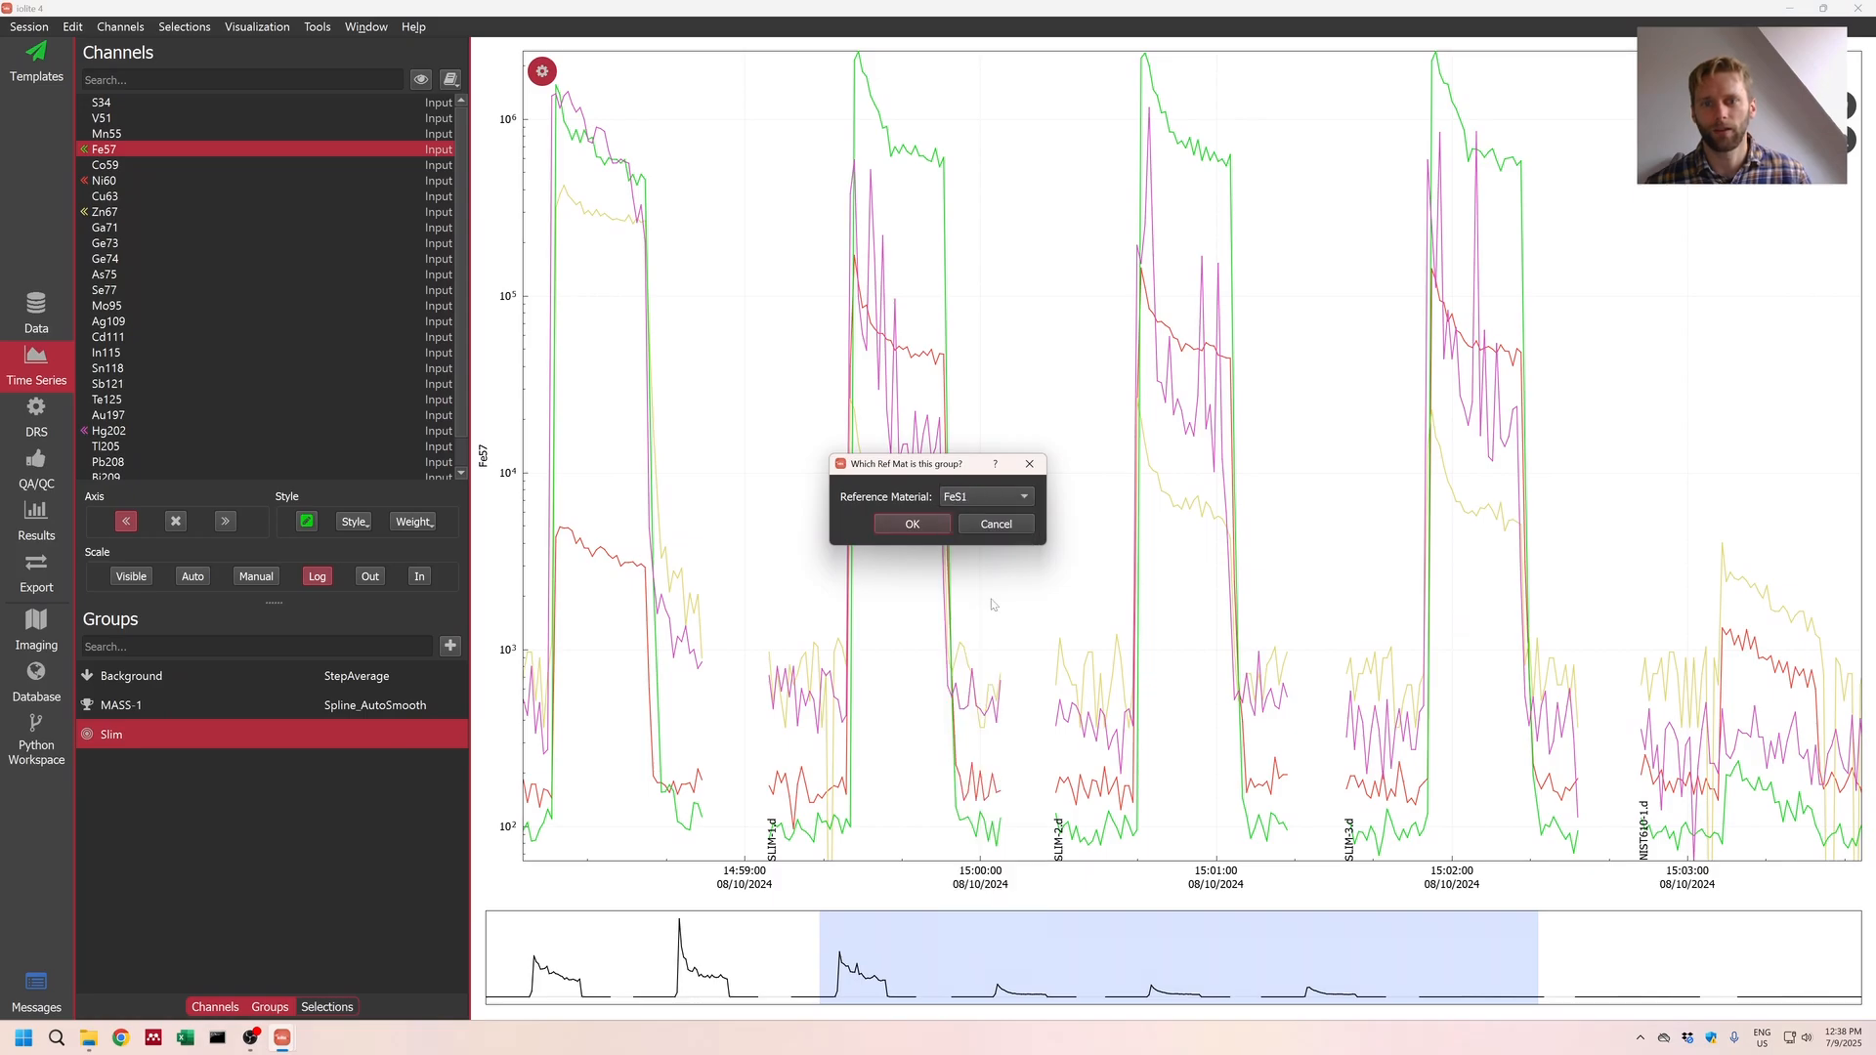
left_click(912, 524)
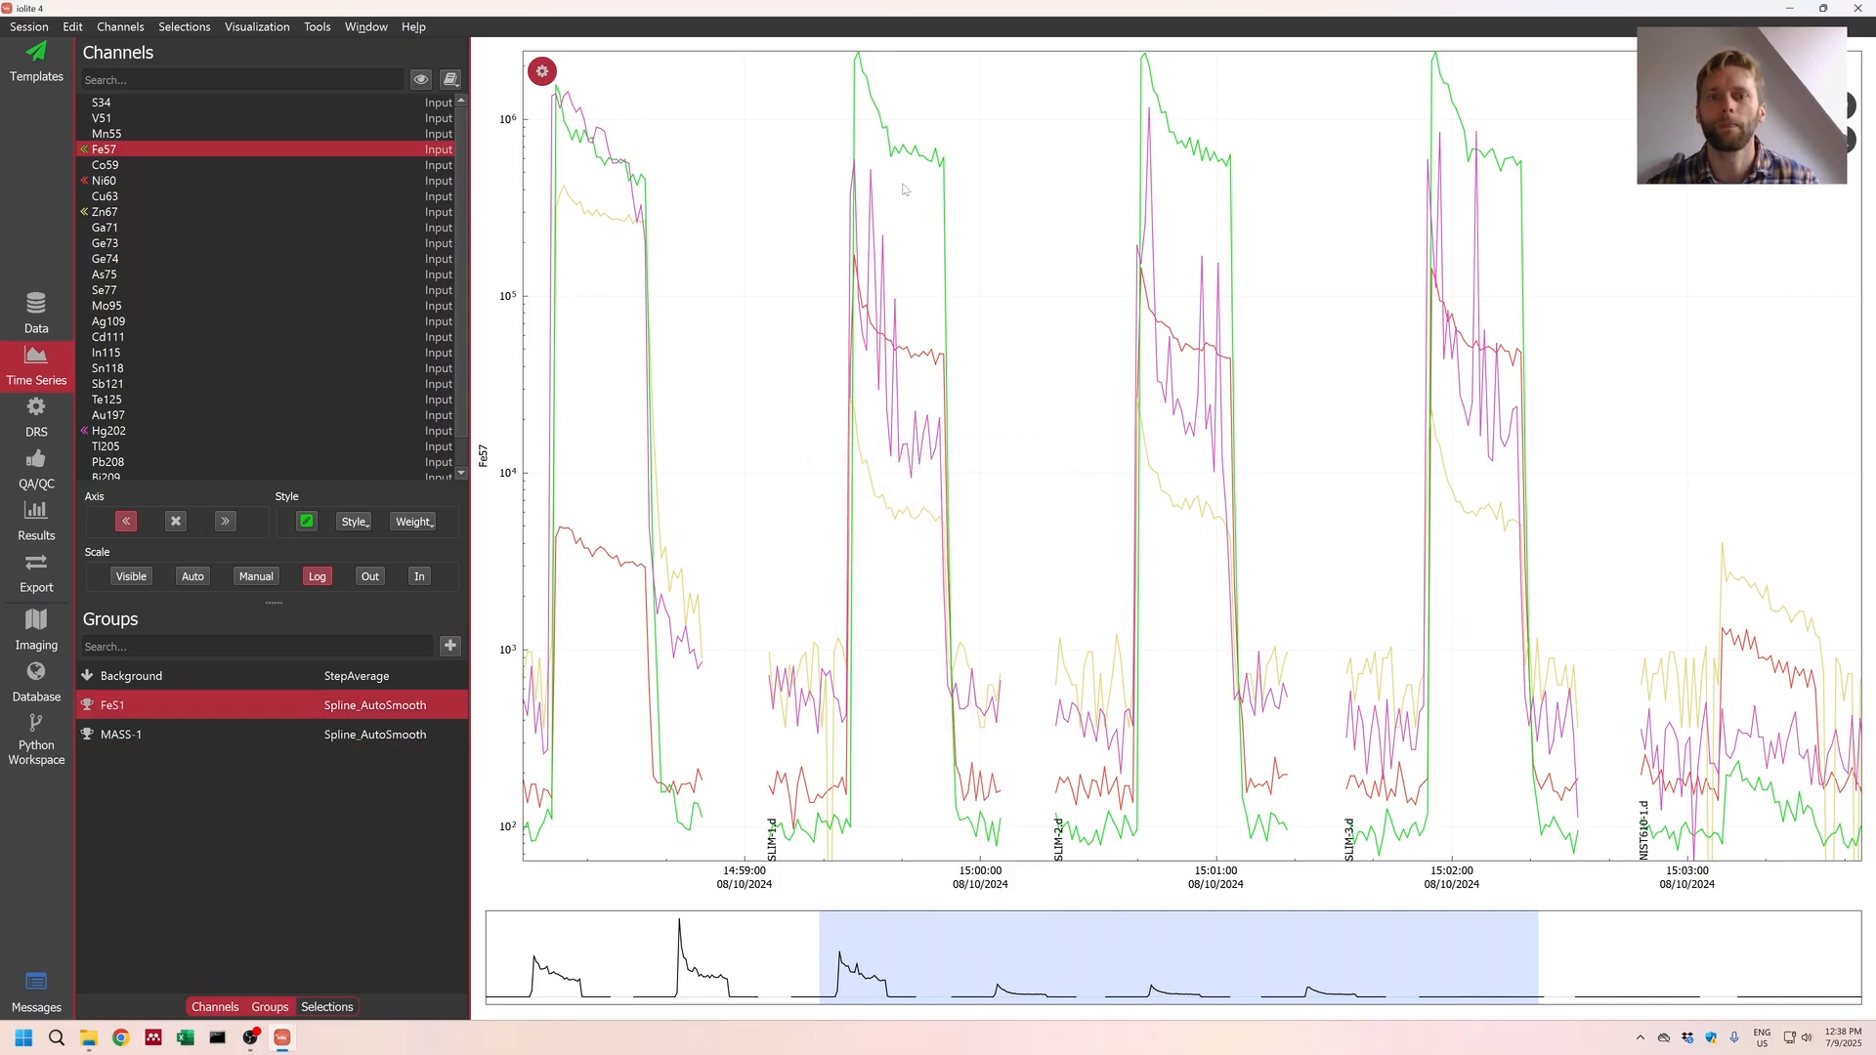
Step: Draw FeS1 selections over the SLIM-1, SLIM-2 and SLIM-3 signals, about 14:59:30–14:59:50, 15:00:43–15:01:03 and 15:01:57–15:02:17
scroll(870, 213, "up", 3)
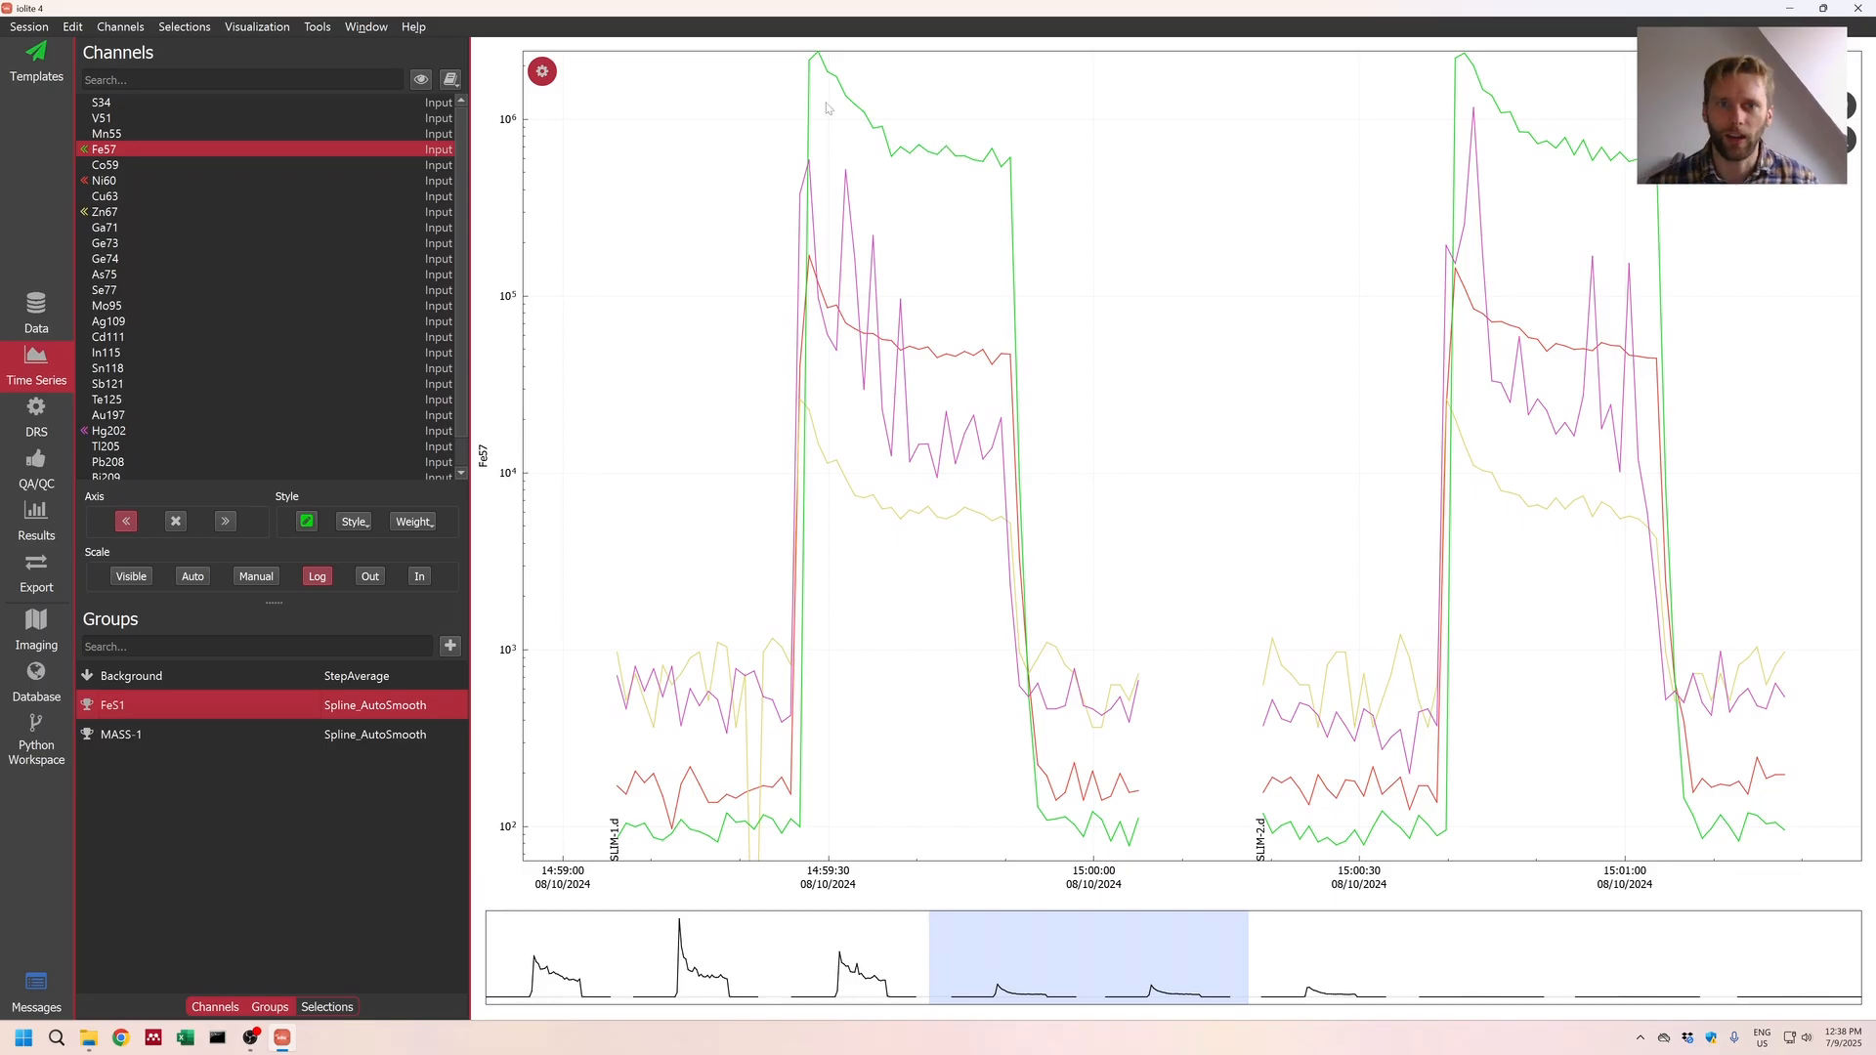
left_click_drag(828, 113, 1003, 149)
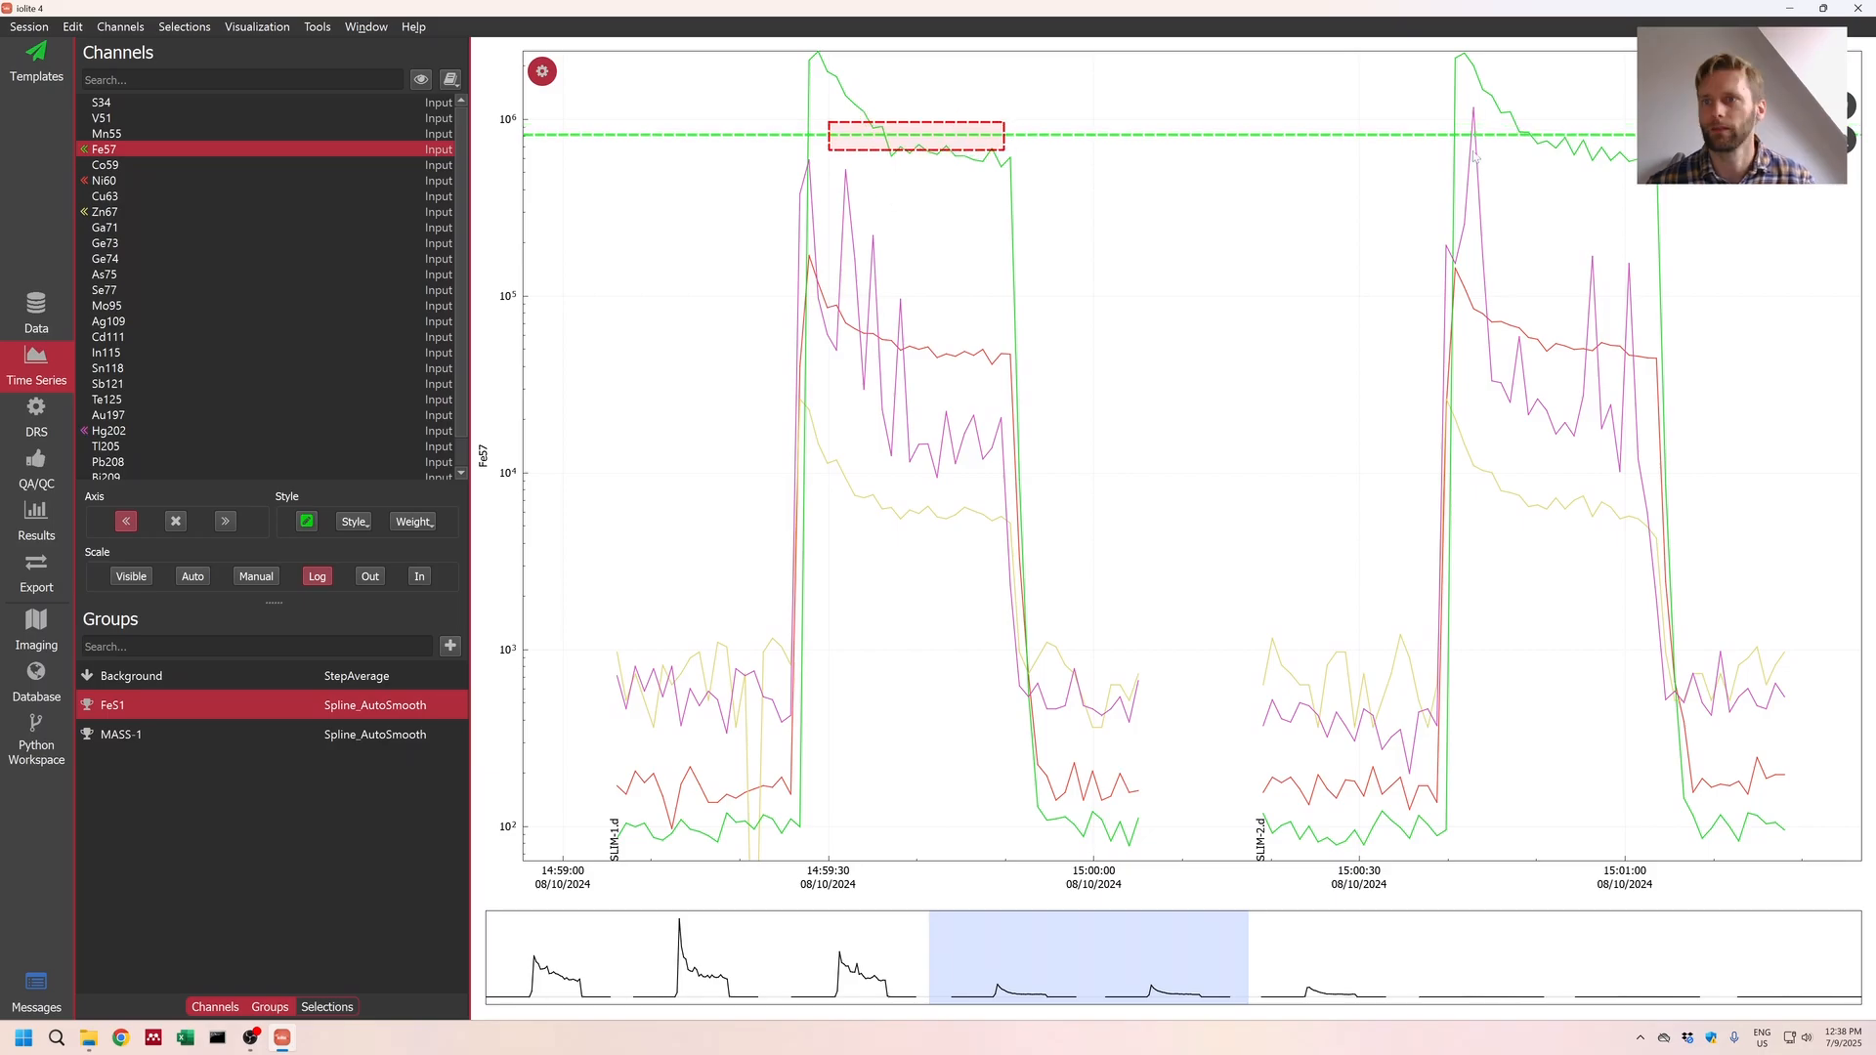
left_click_drag(1480, 117, 1648, 194)
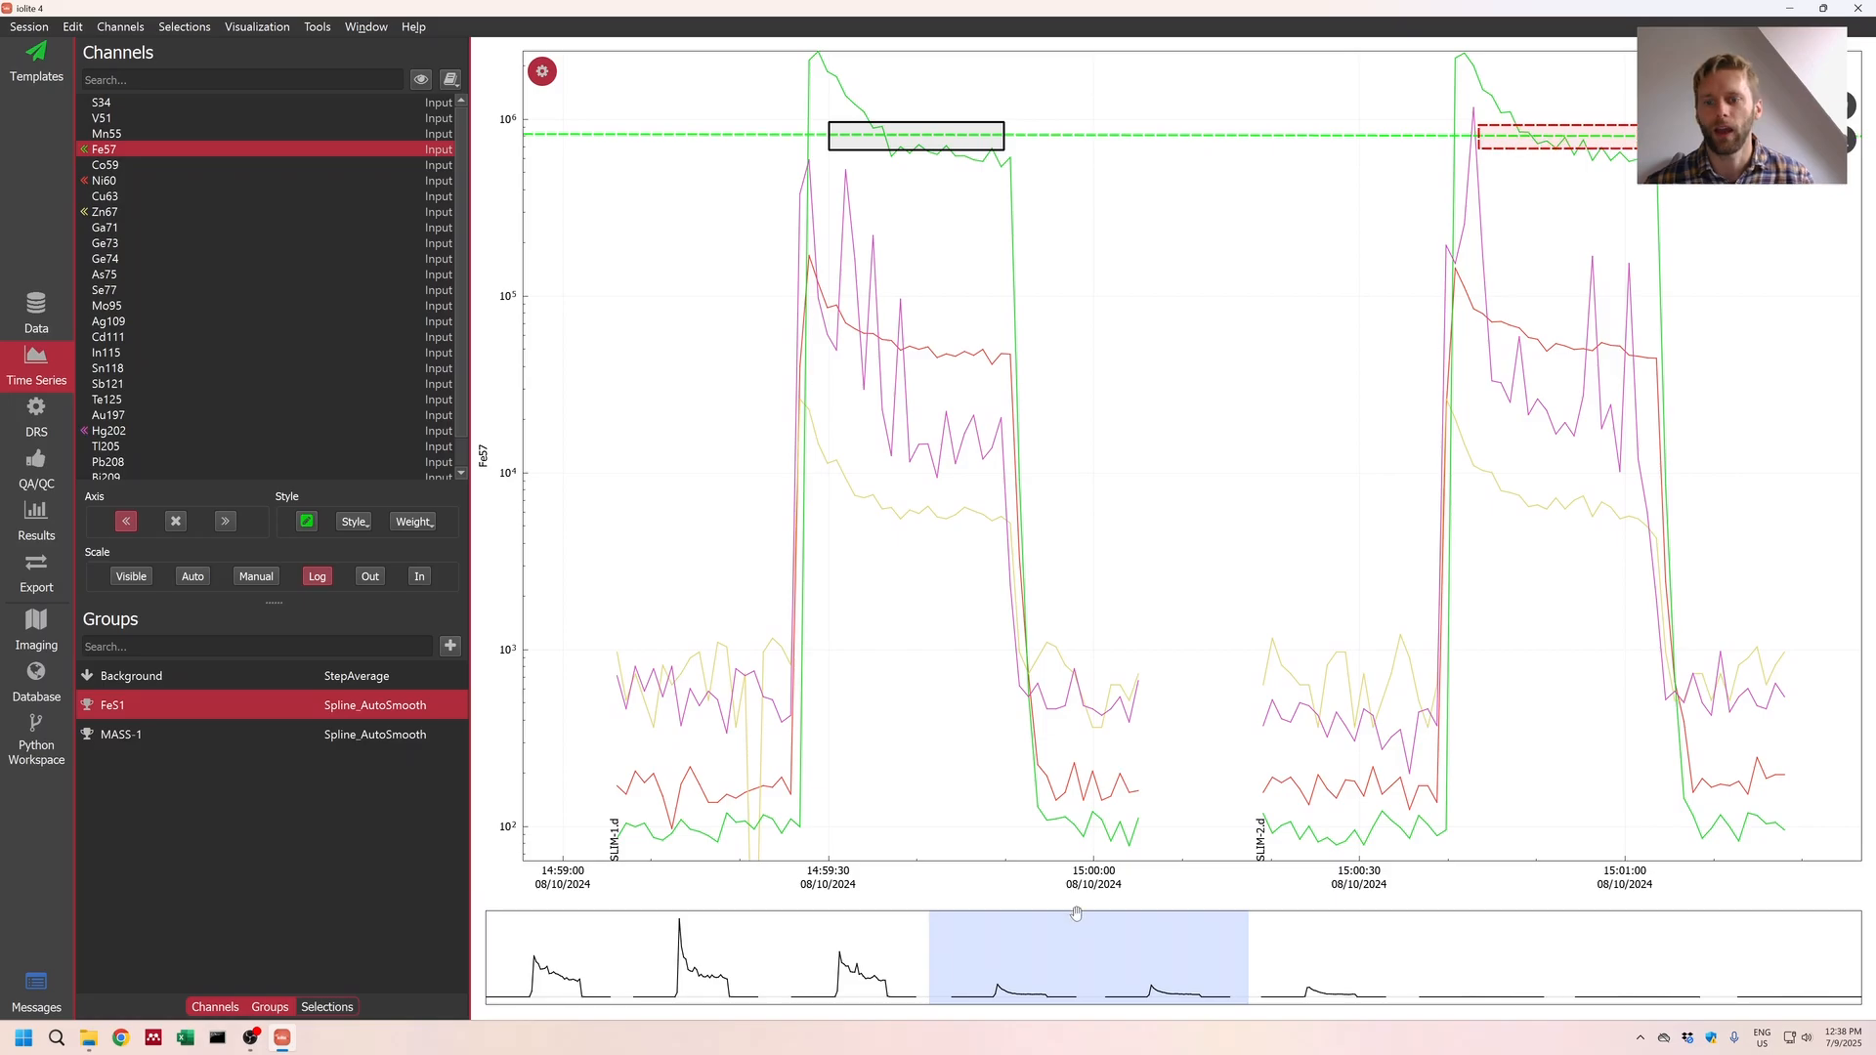
left_click_drag(1076, 914, 1271, 913)
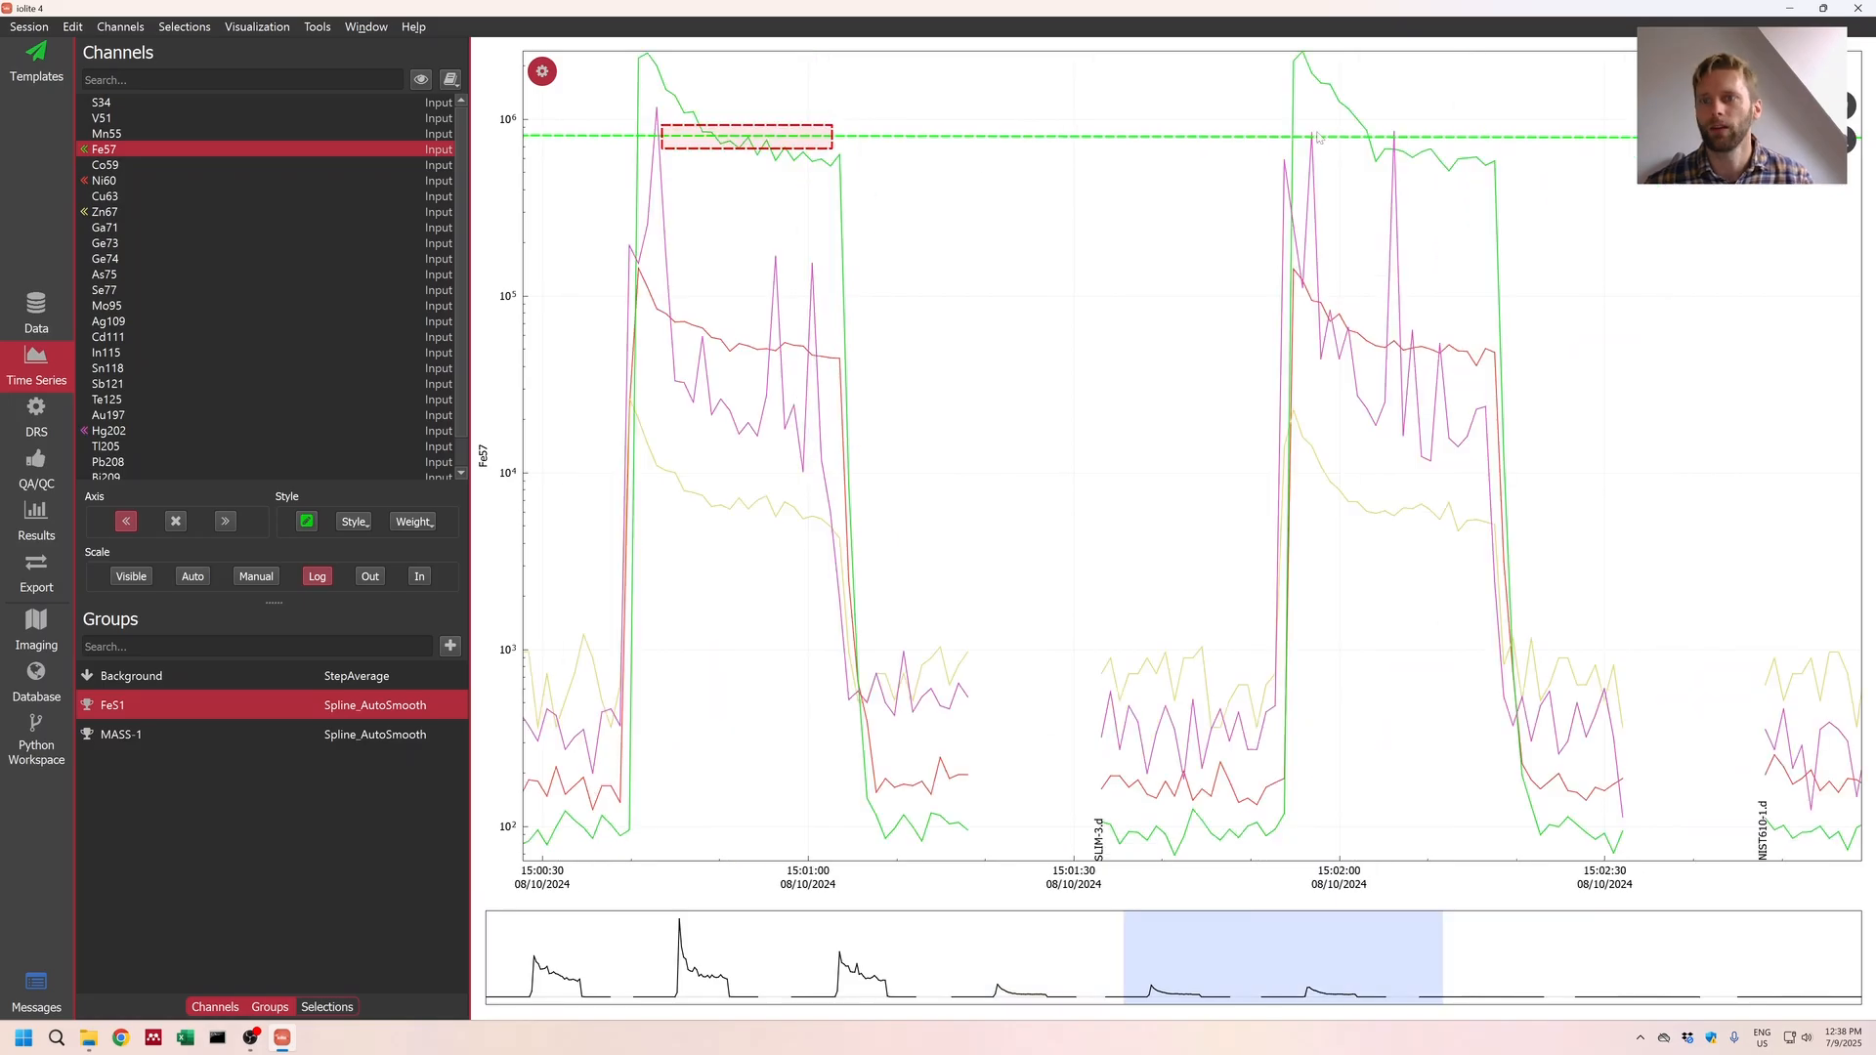
left_click_drag(1317, 137, 1490, 202)
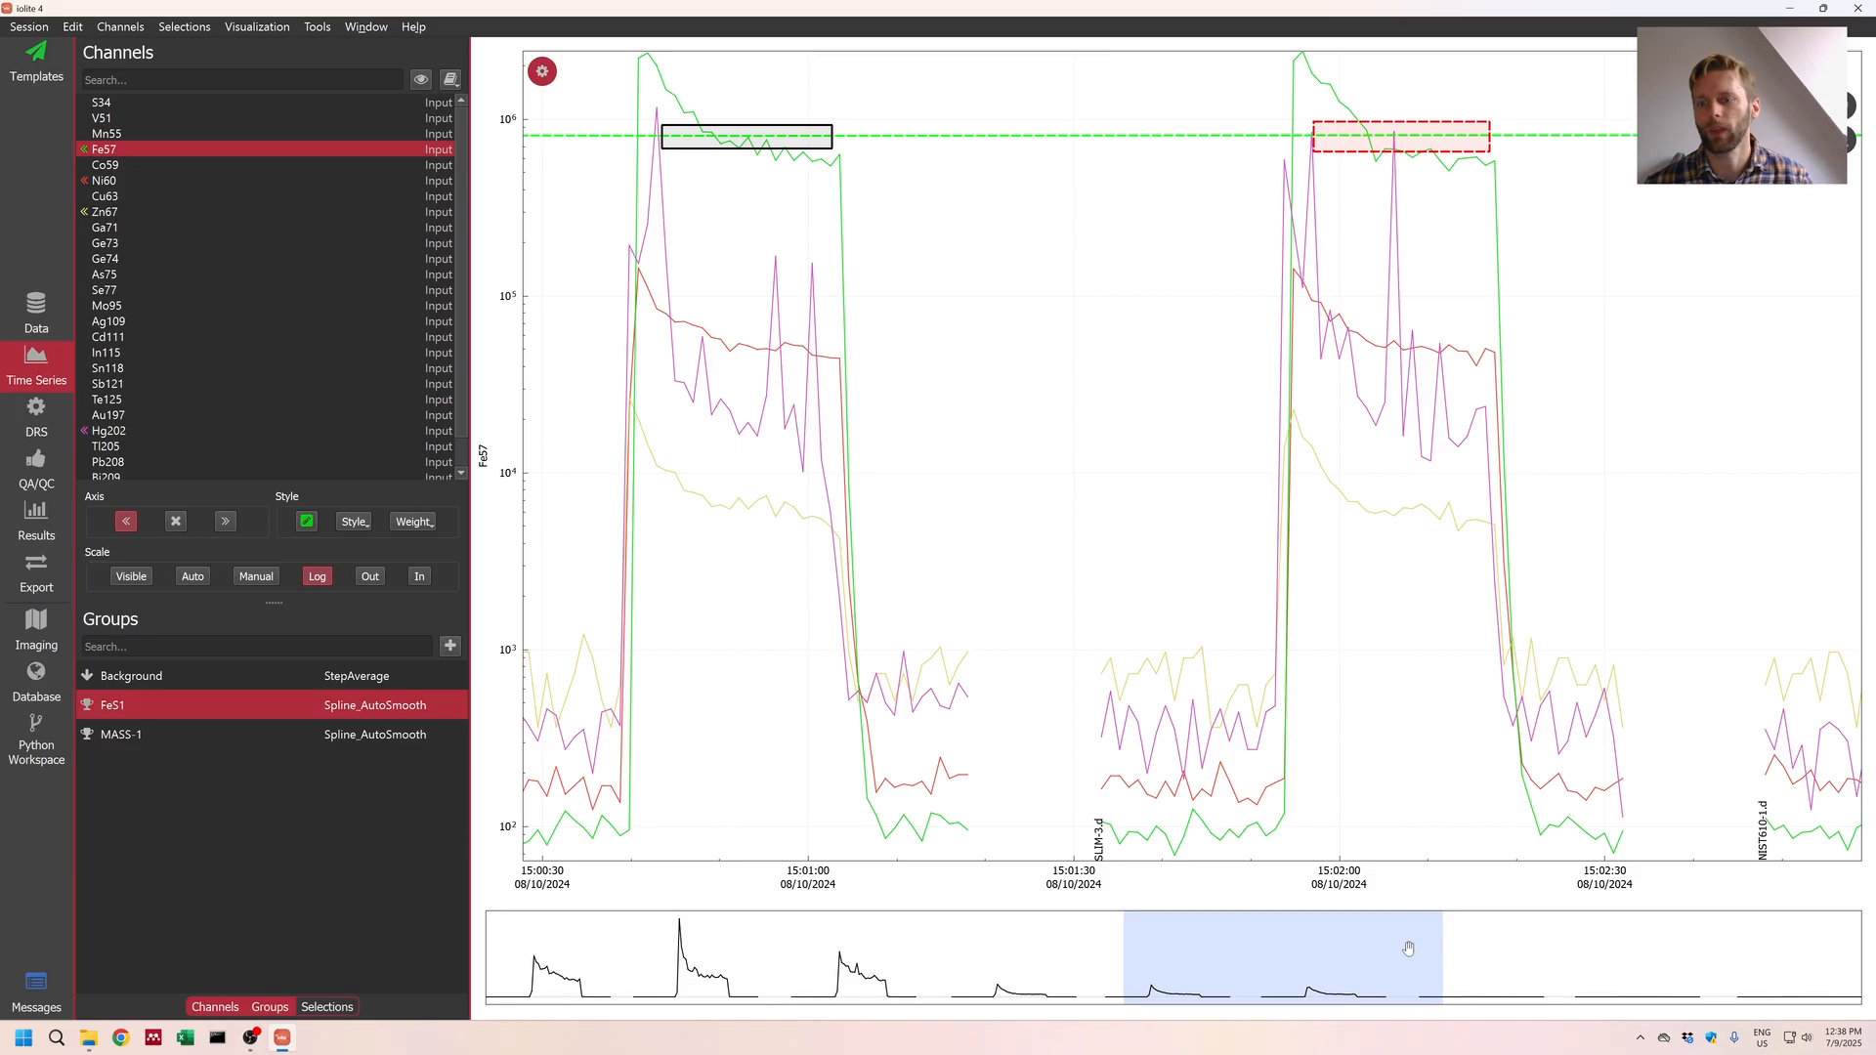
left_click_drag(1408, 949, 1597, 999)
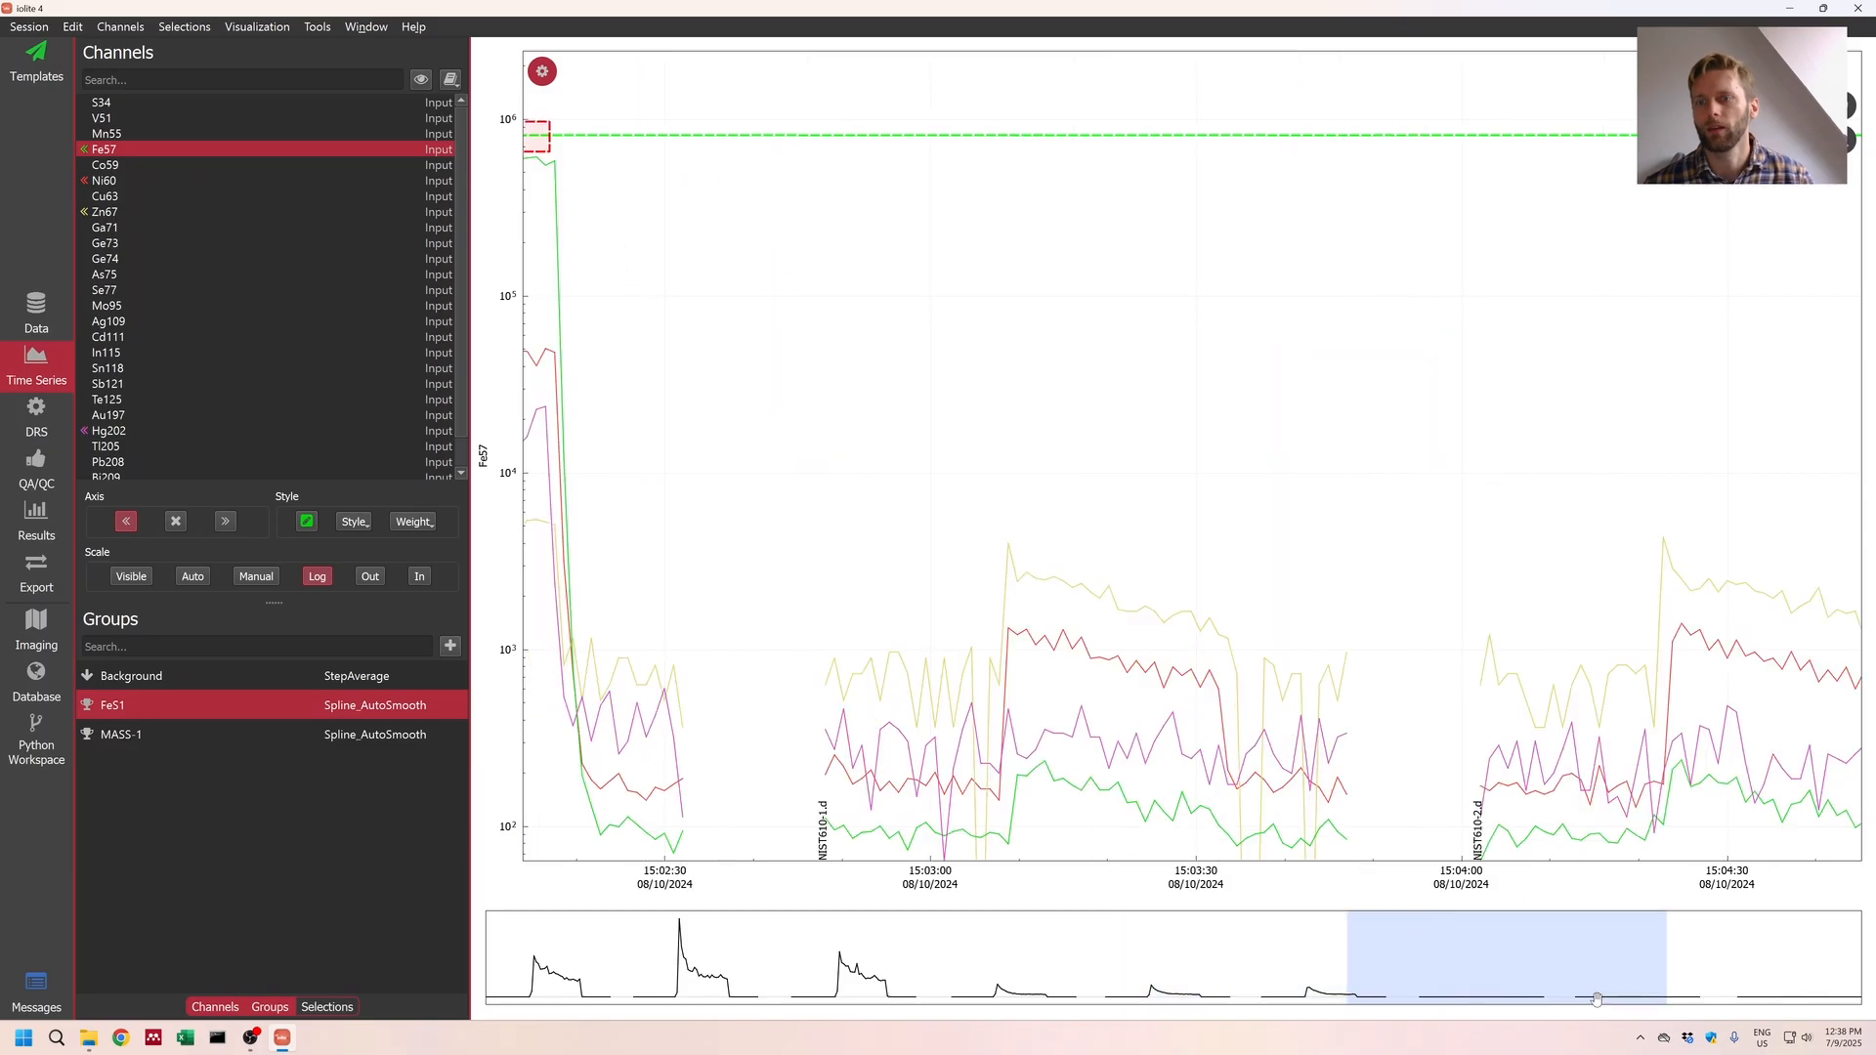
left_click(451, 647)
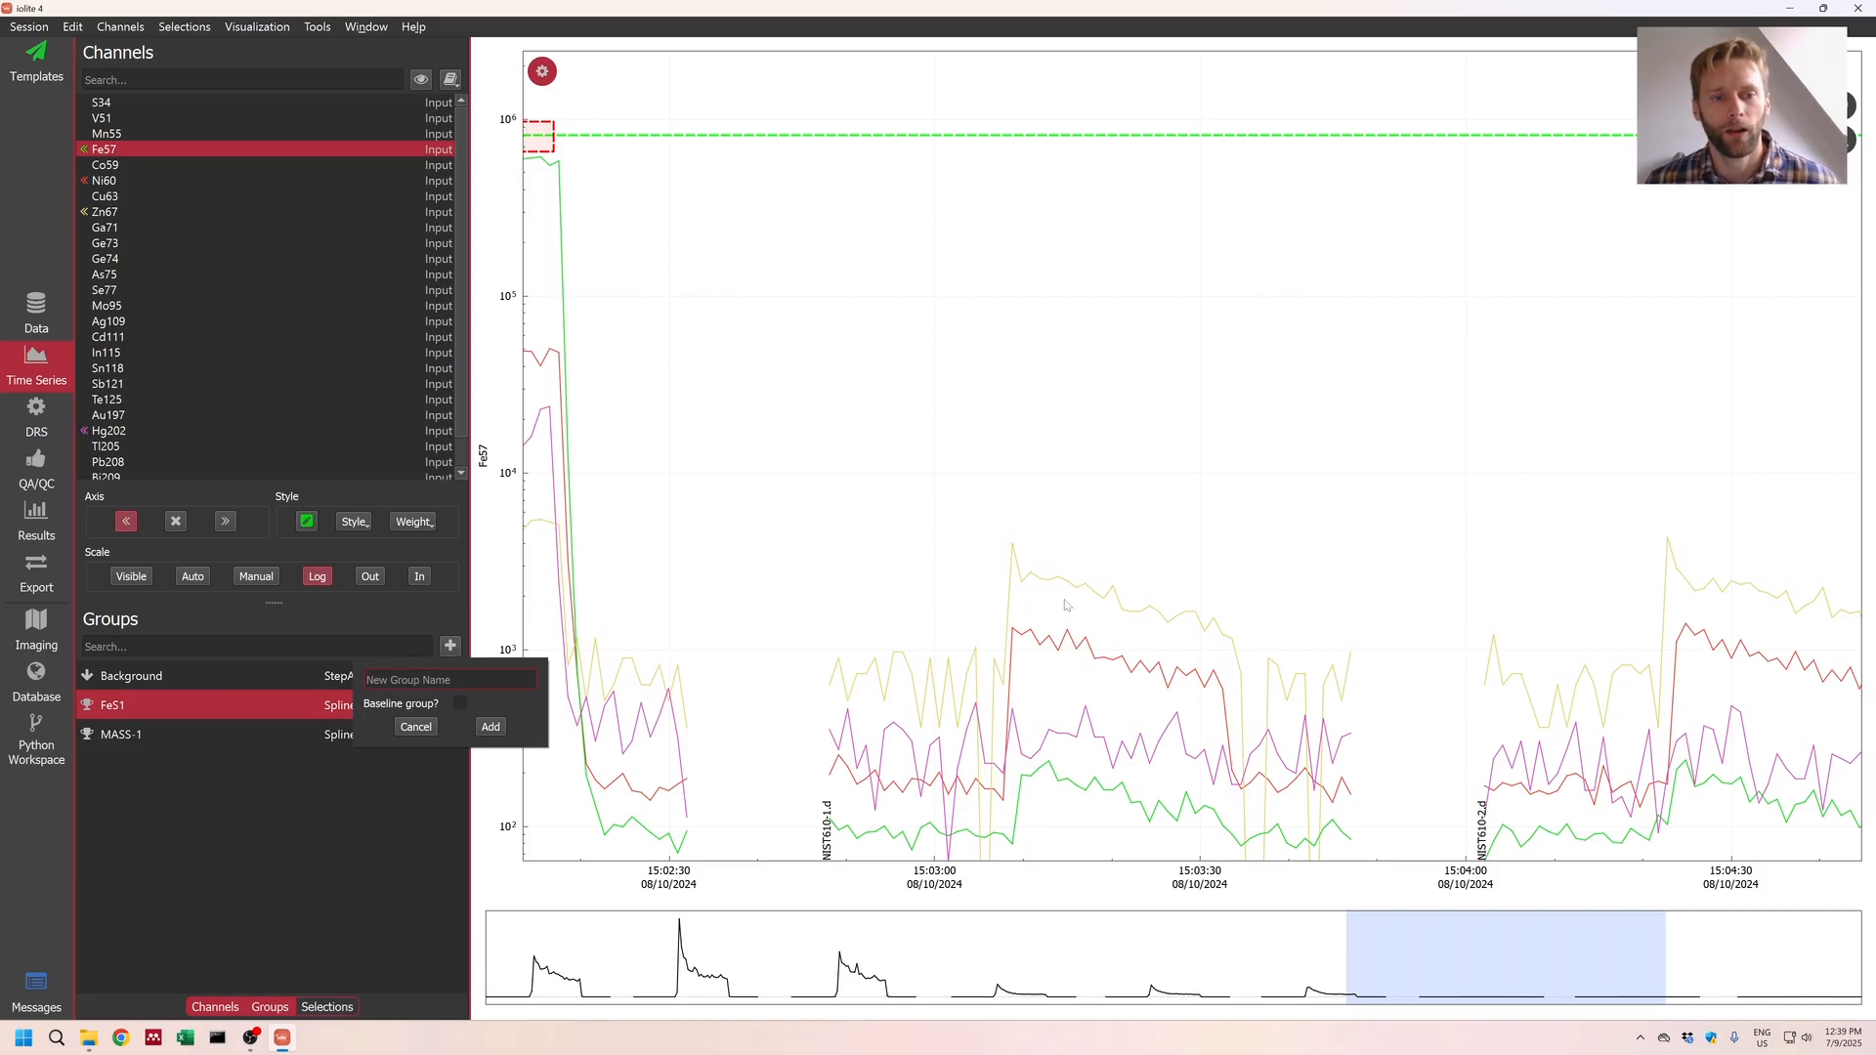
type("NISY610")
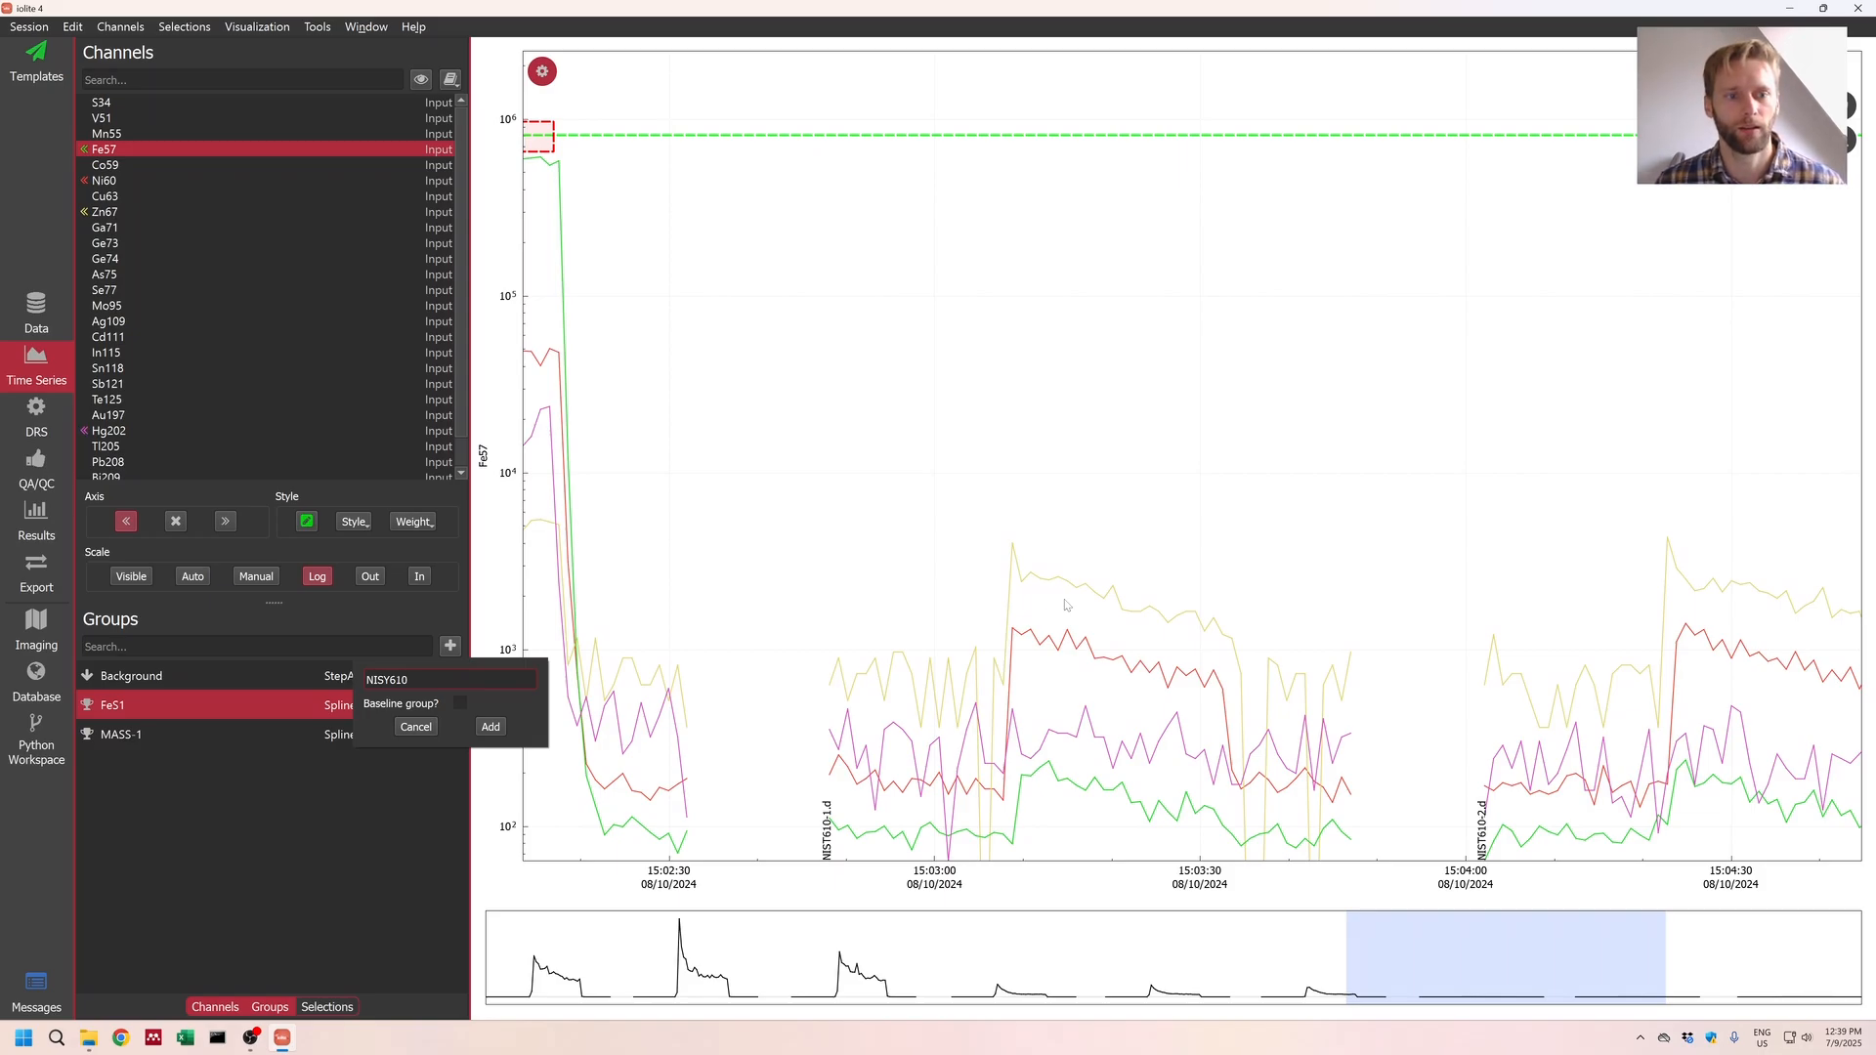
key("Return")
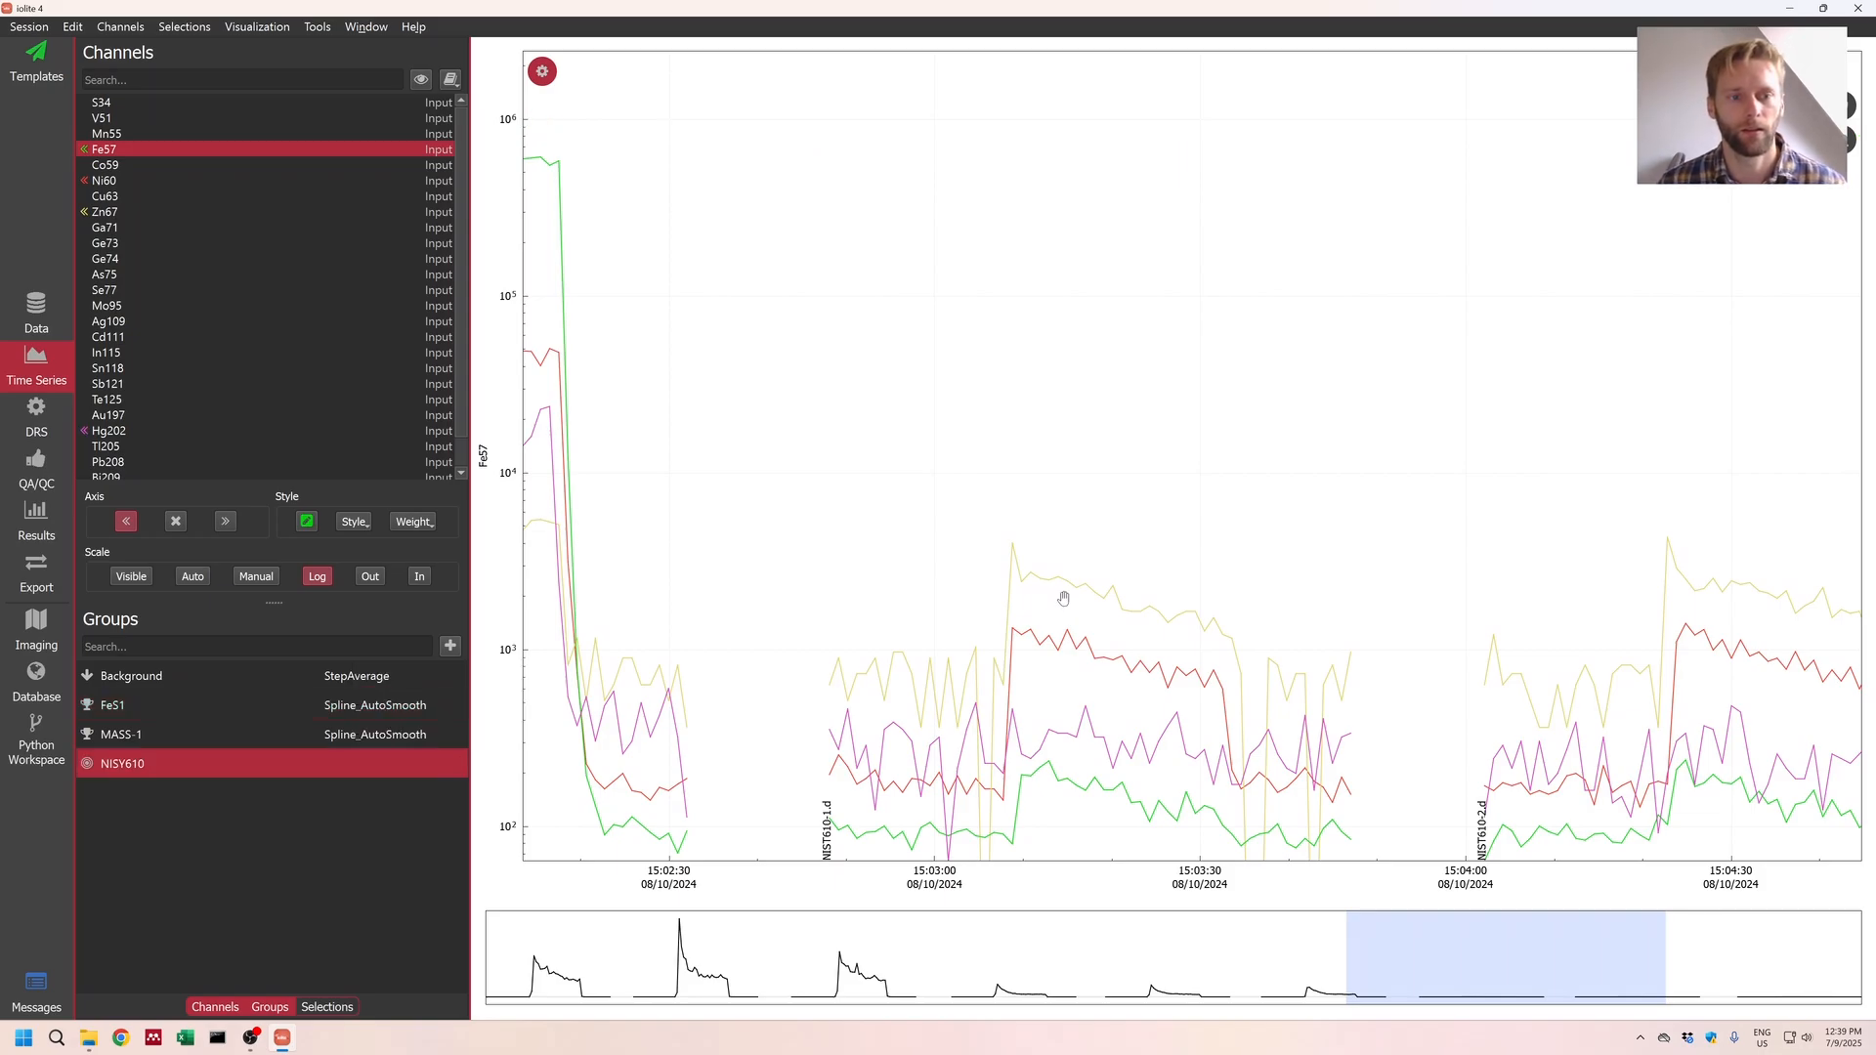
right_click(296, 772)
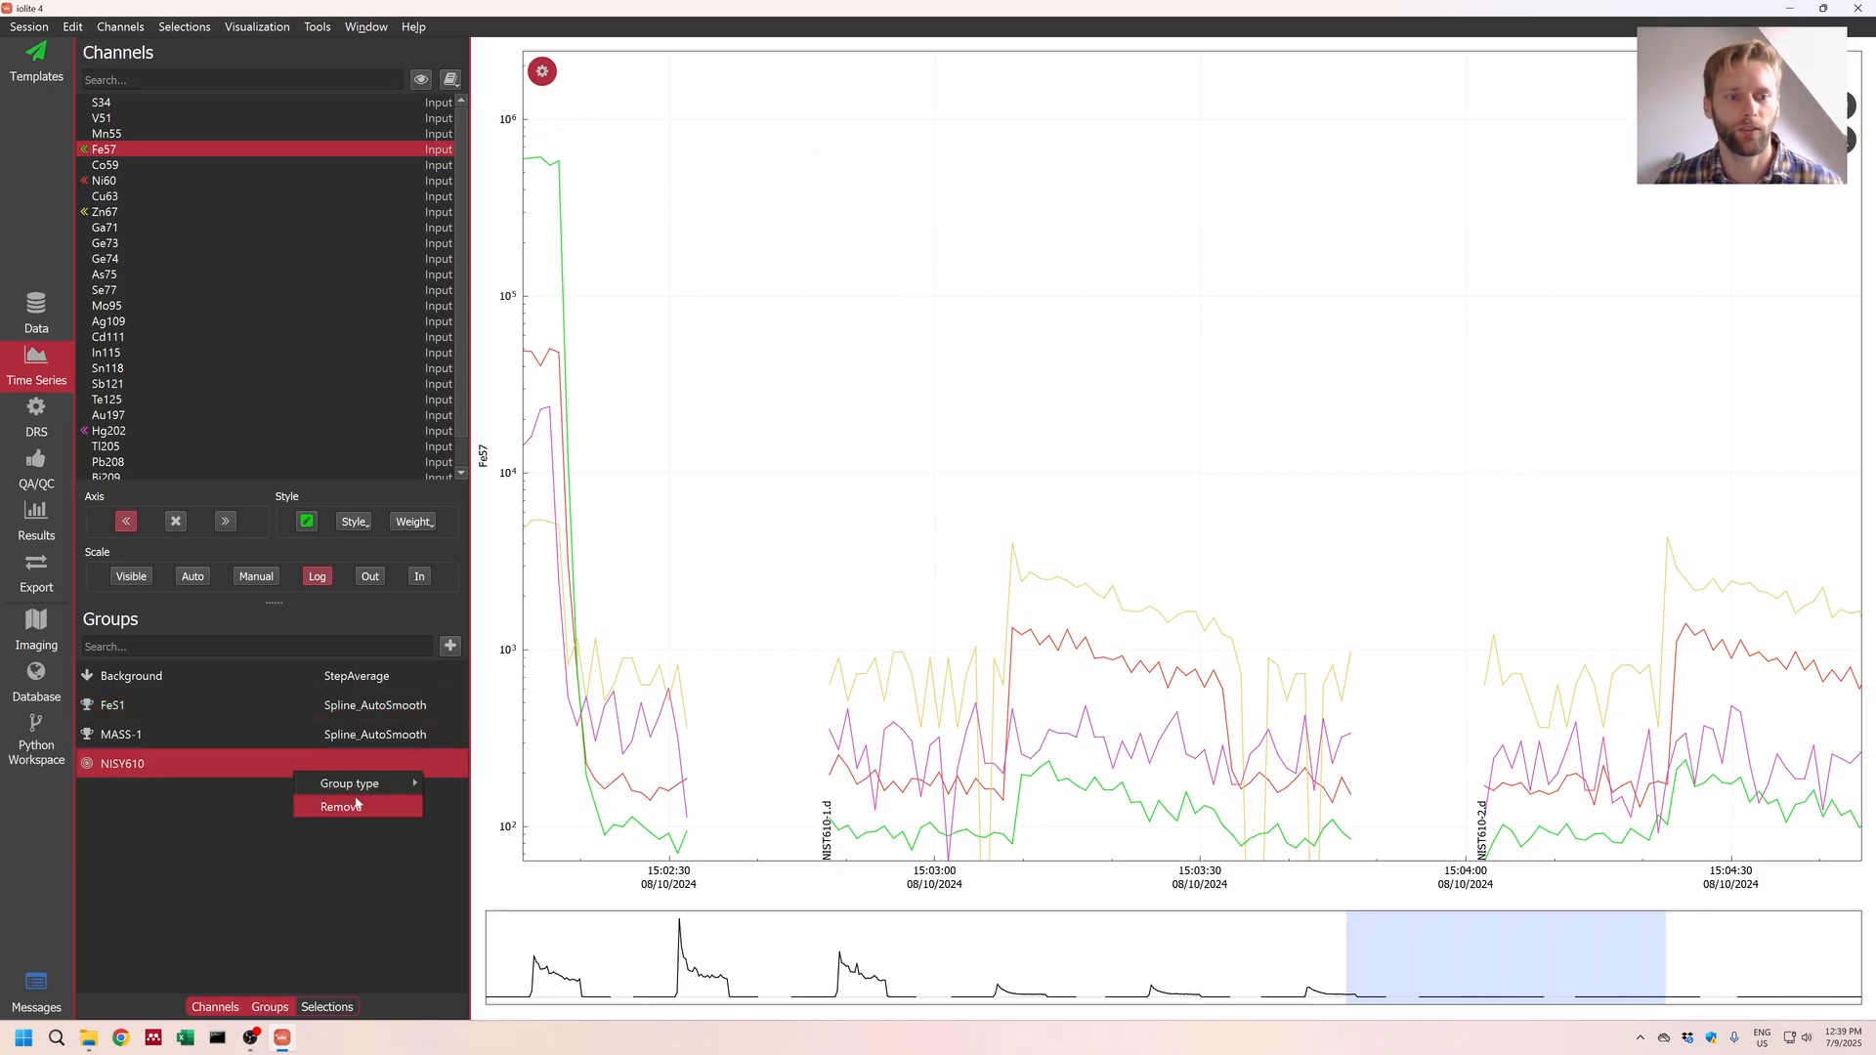
mouse_move(371, 784)
left_click(464, 807)
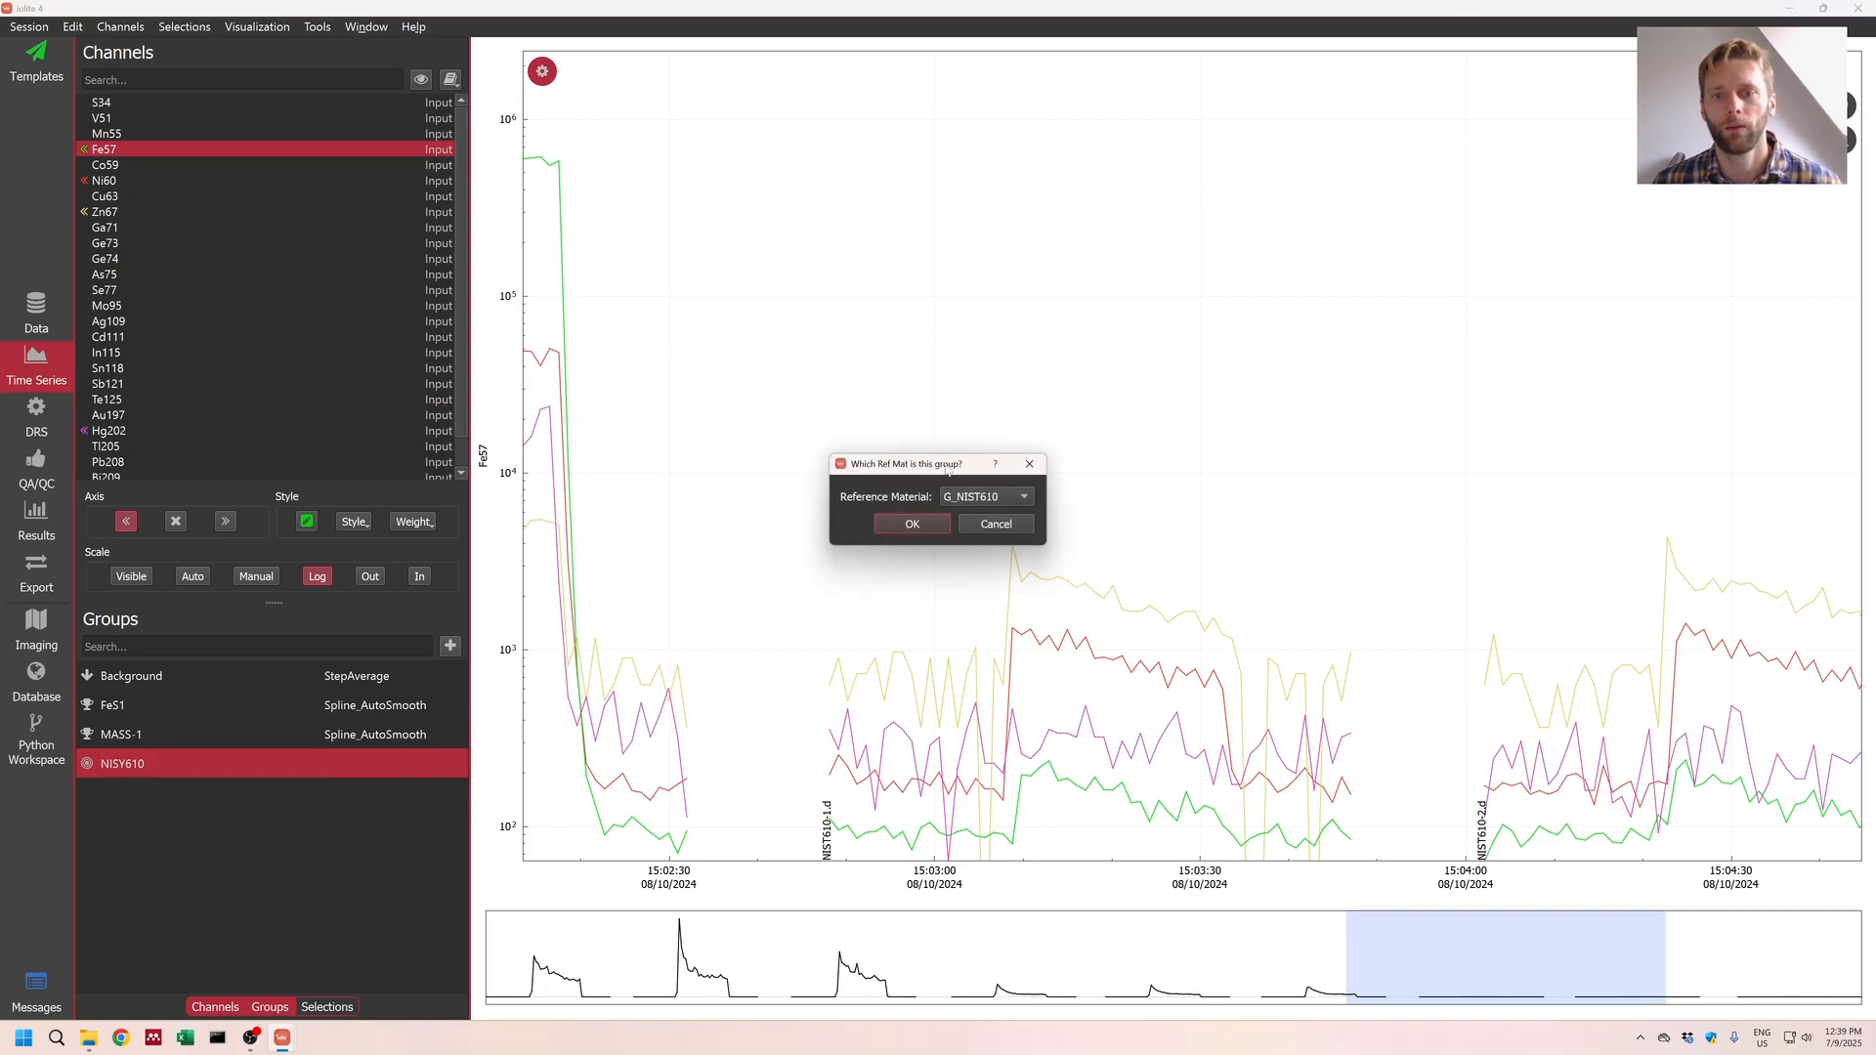
left_click(968, 529)
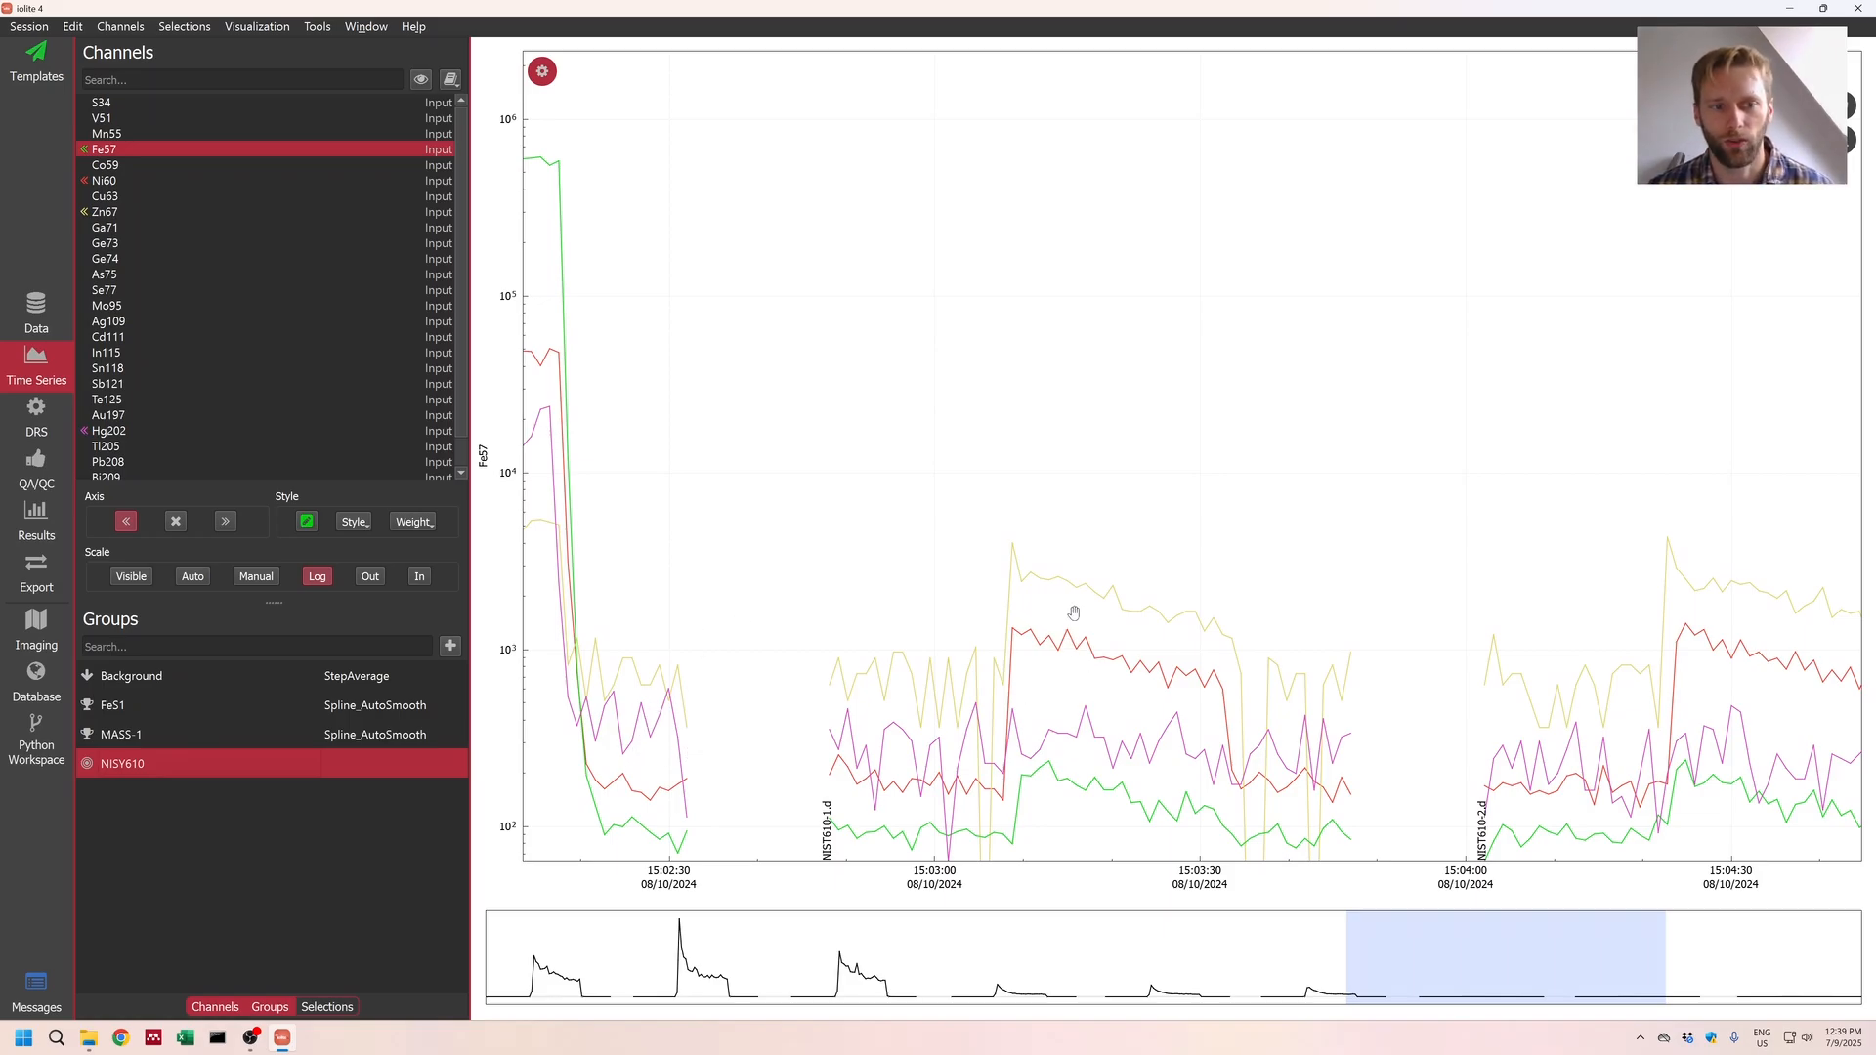
right_click(159, 775)
left_click(206, 801)
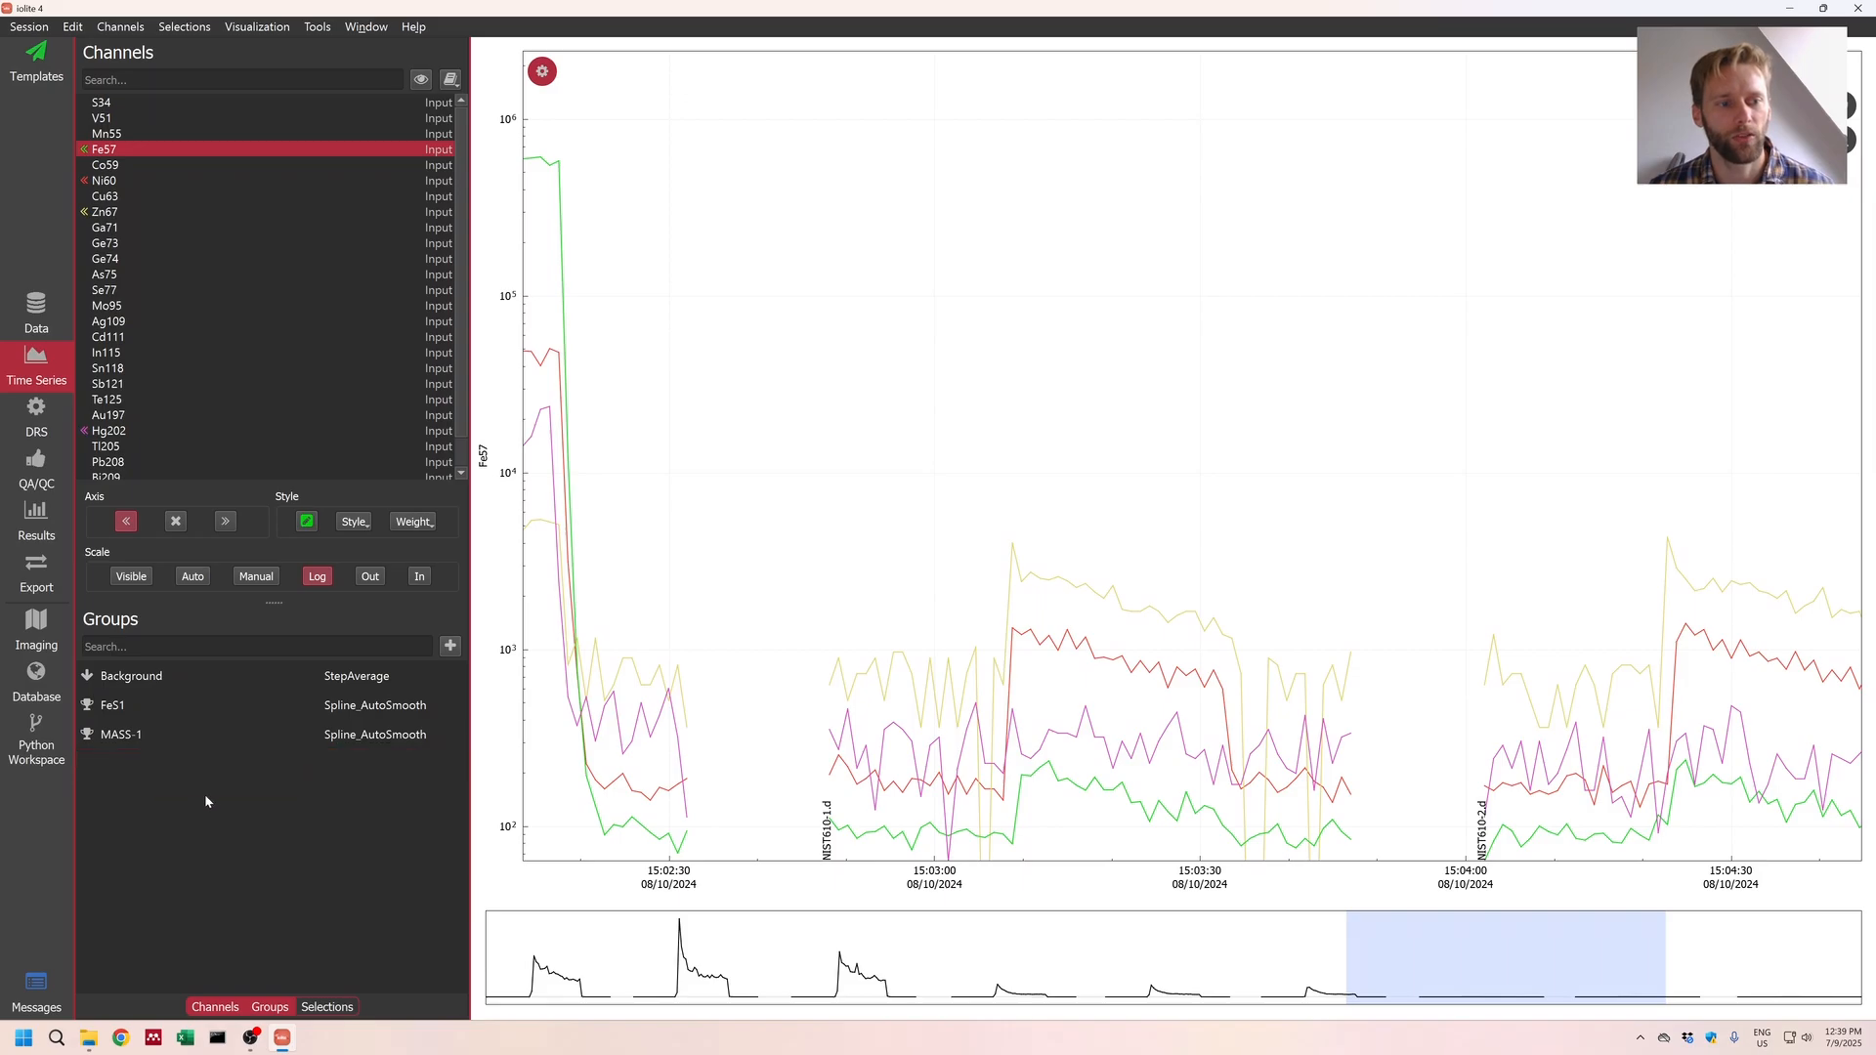
Step: Add a non-baseline group named NIST610-1 and draw its selection over the NIST610-1 signal, about 15:03:10 to 15:03:32
left_click(450, 646)
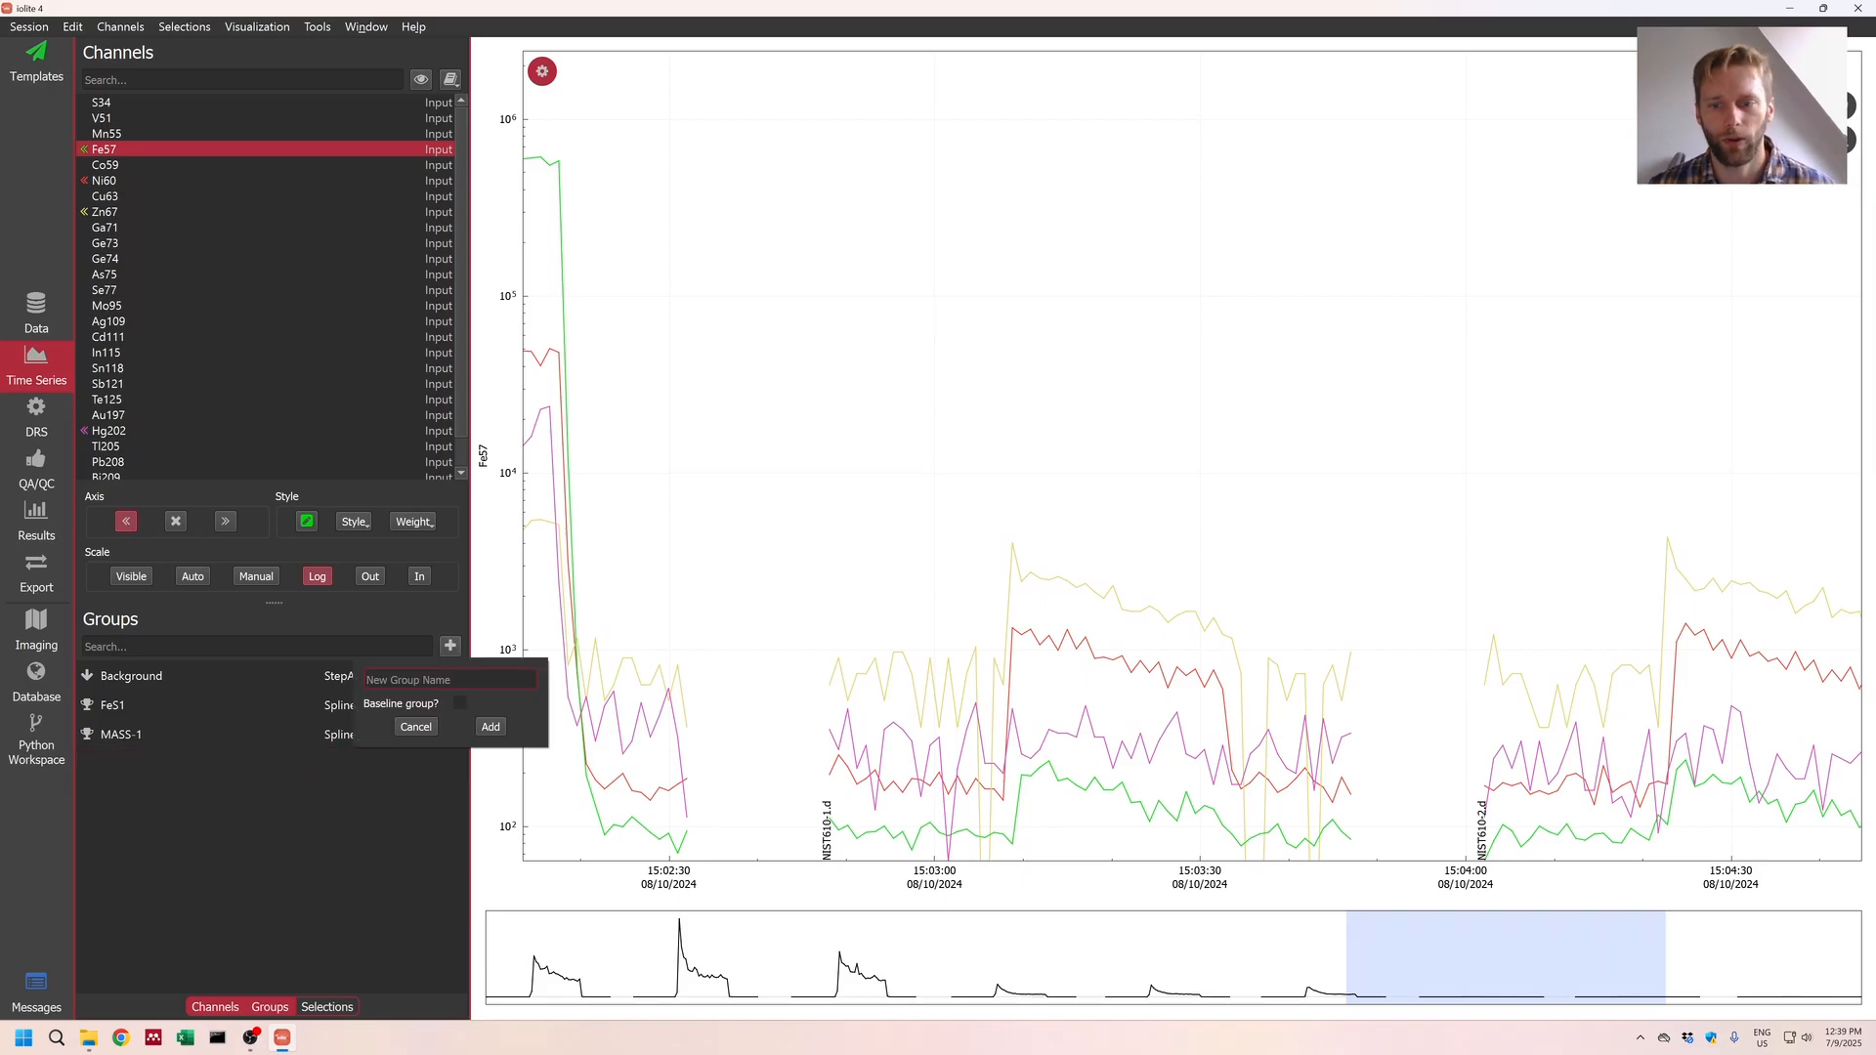
type("NIST610-1")
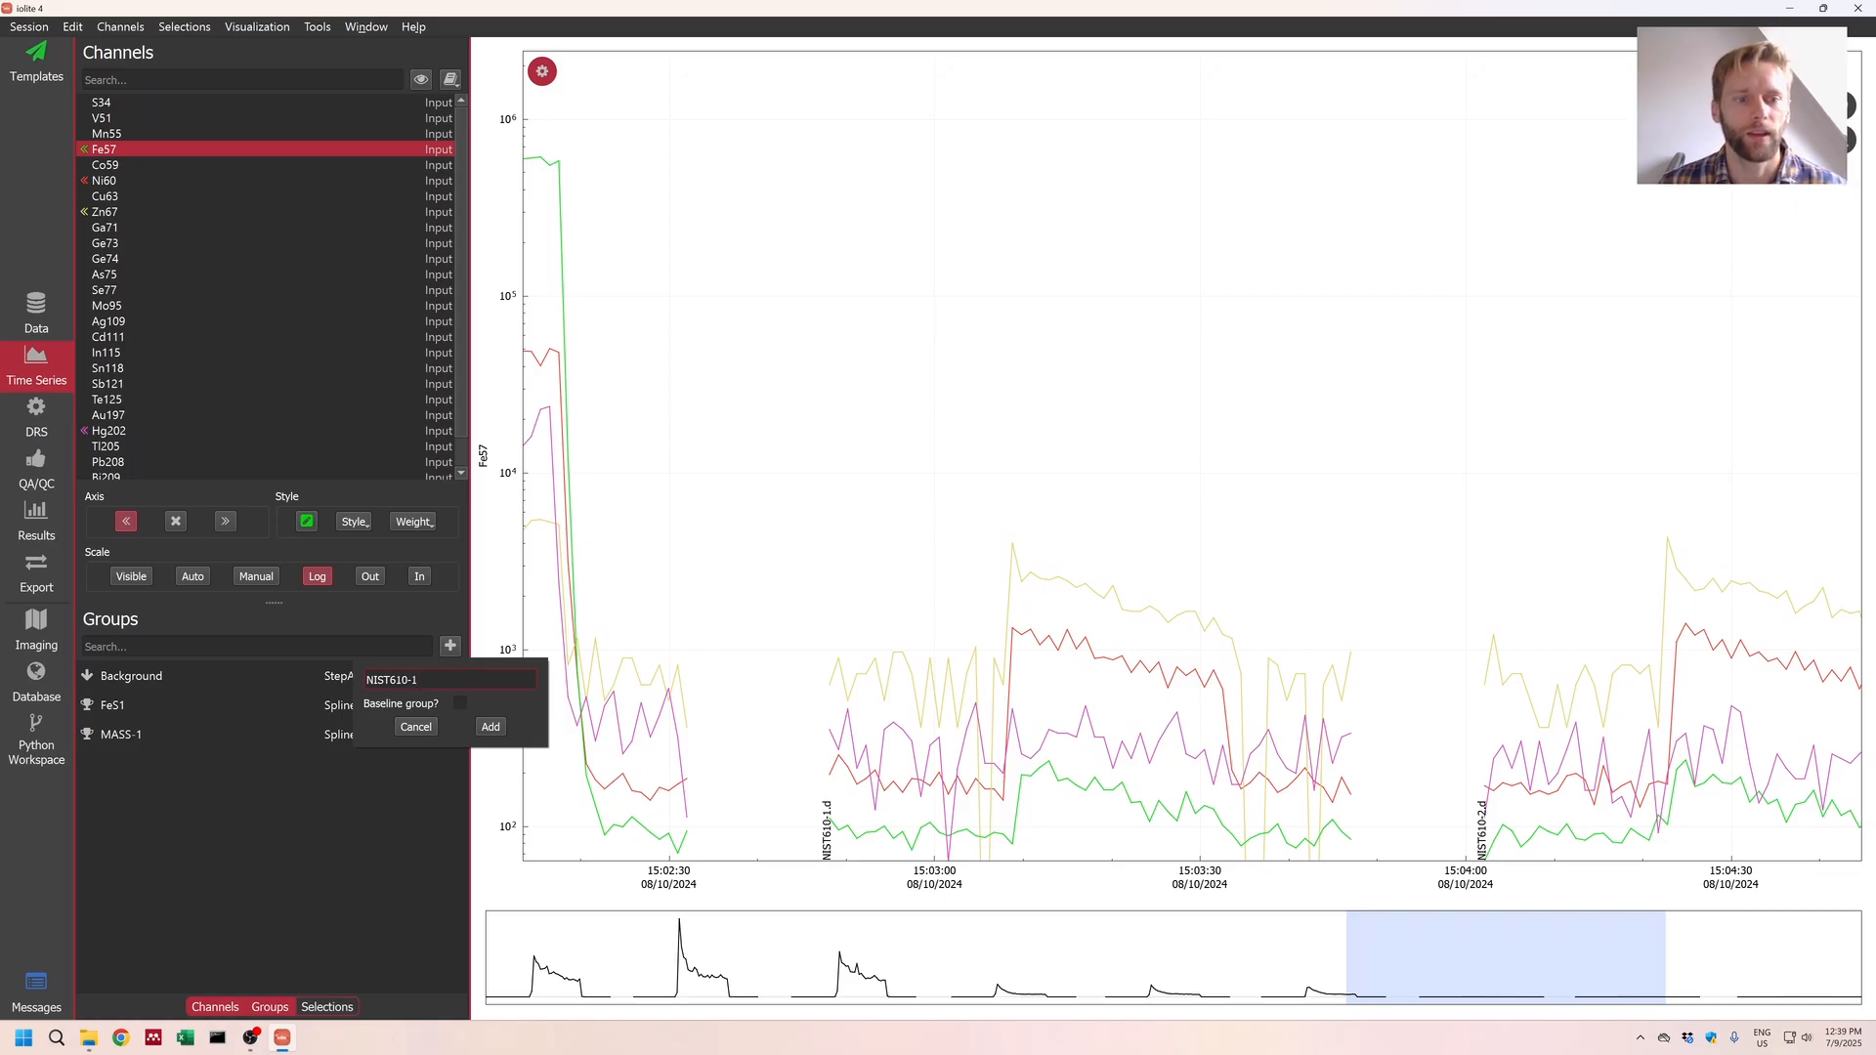
key("Return")
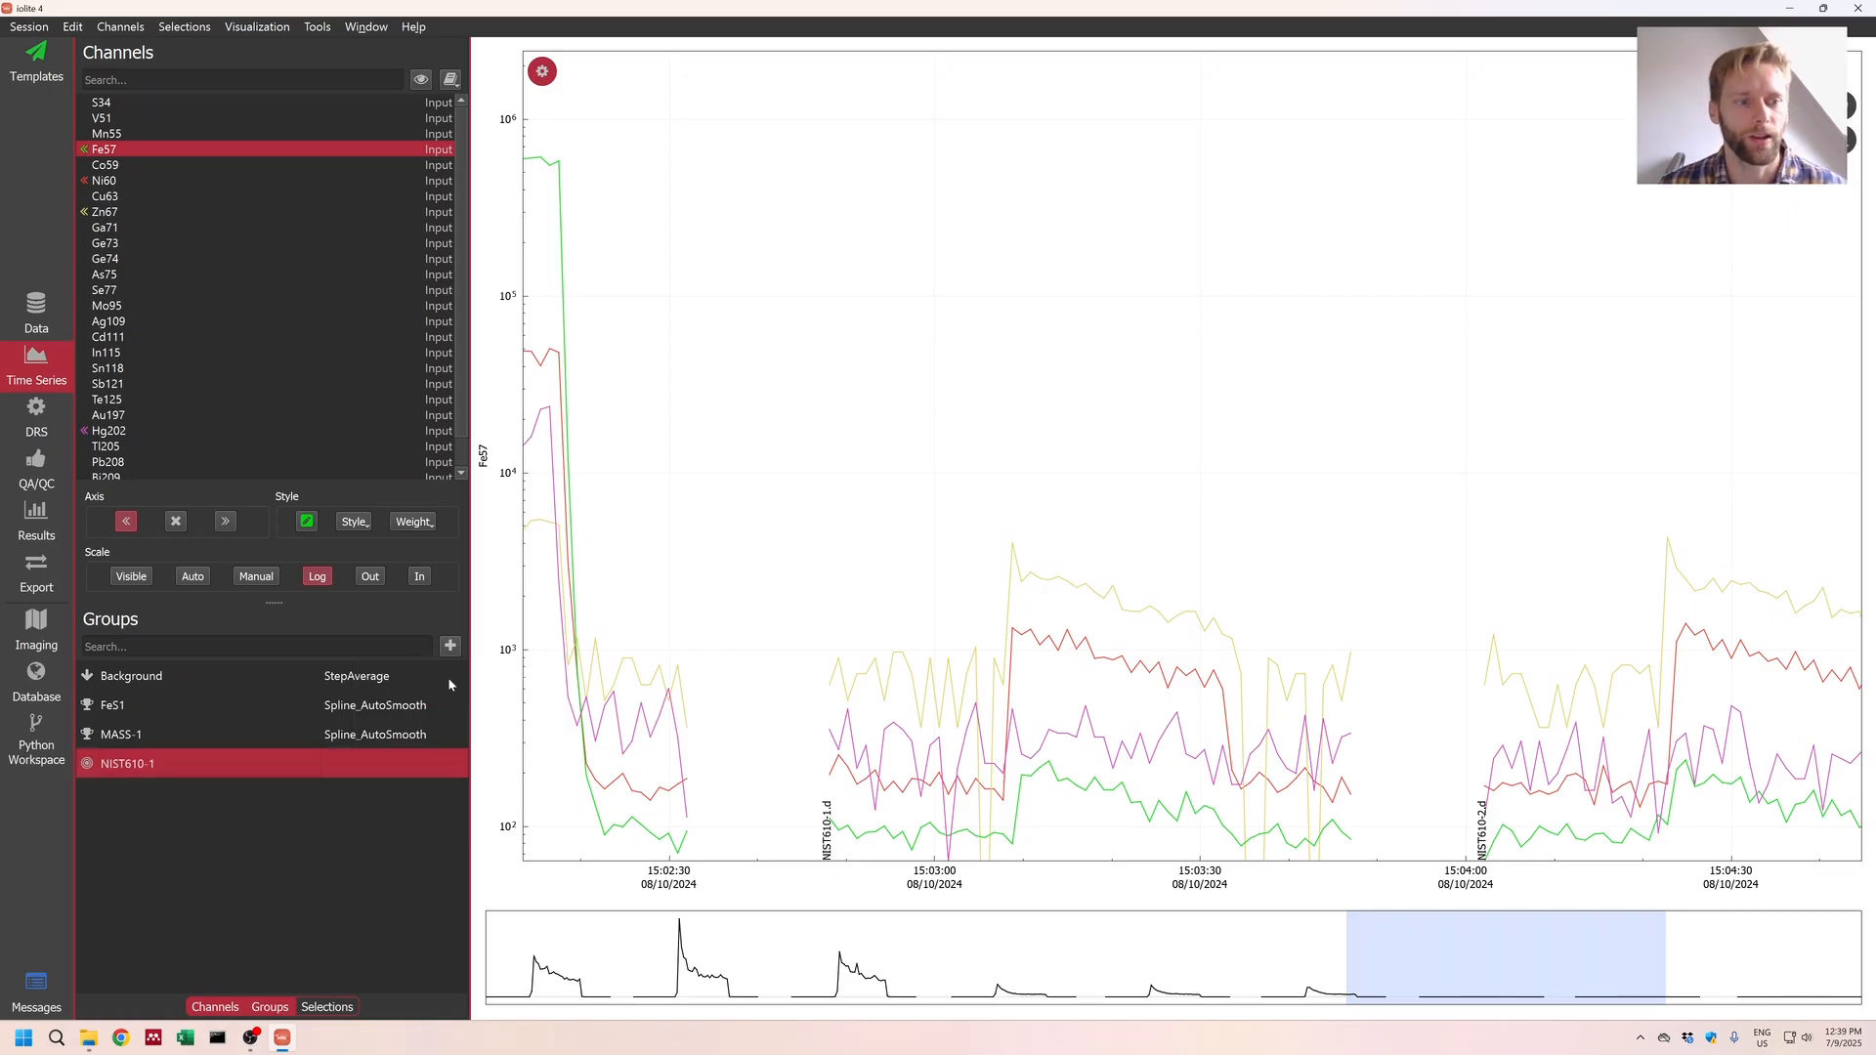
left_click_drag(1026, 577, 1220, 630)
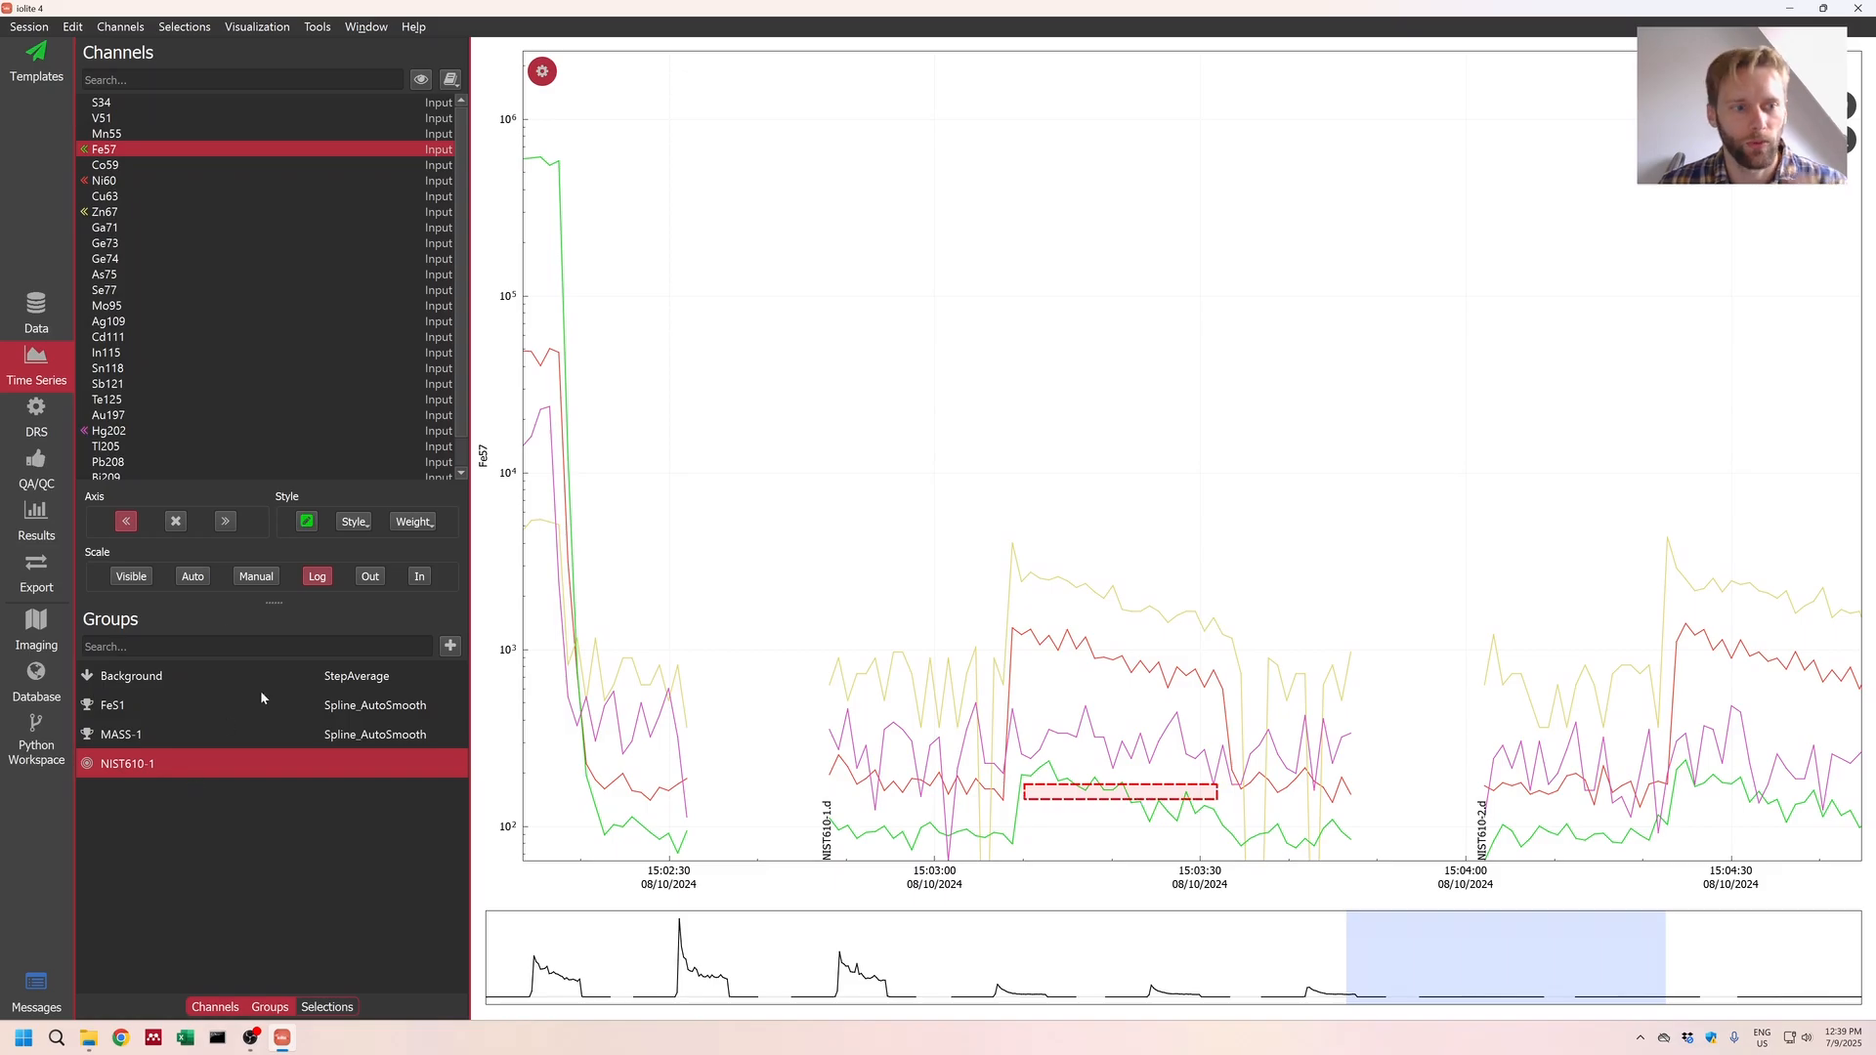
Step: Display the TotalBeam channel in the time series plot on a log scale
scroll(166, 447, "down", 1)
left_click(155, 460)
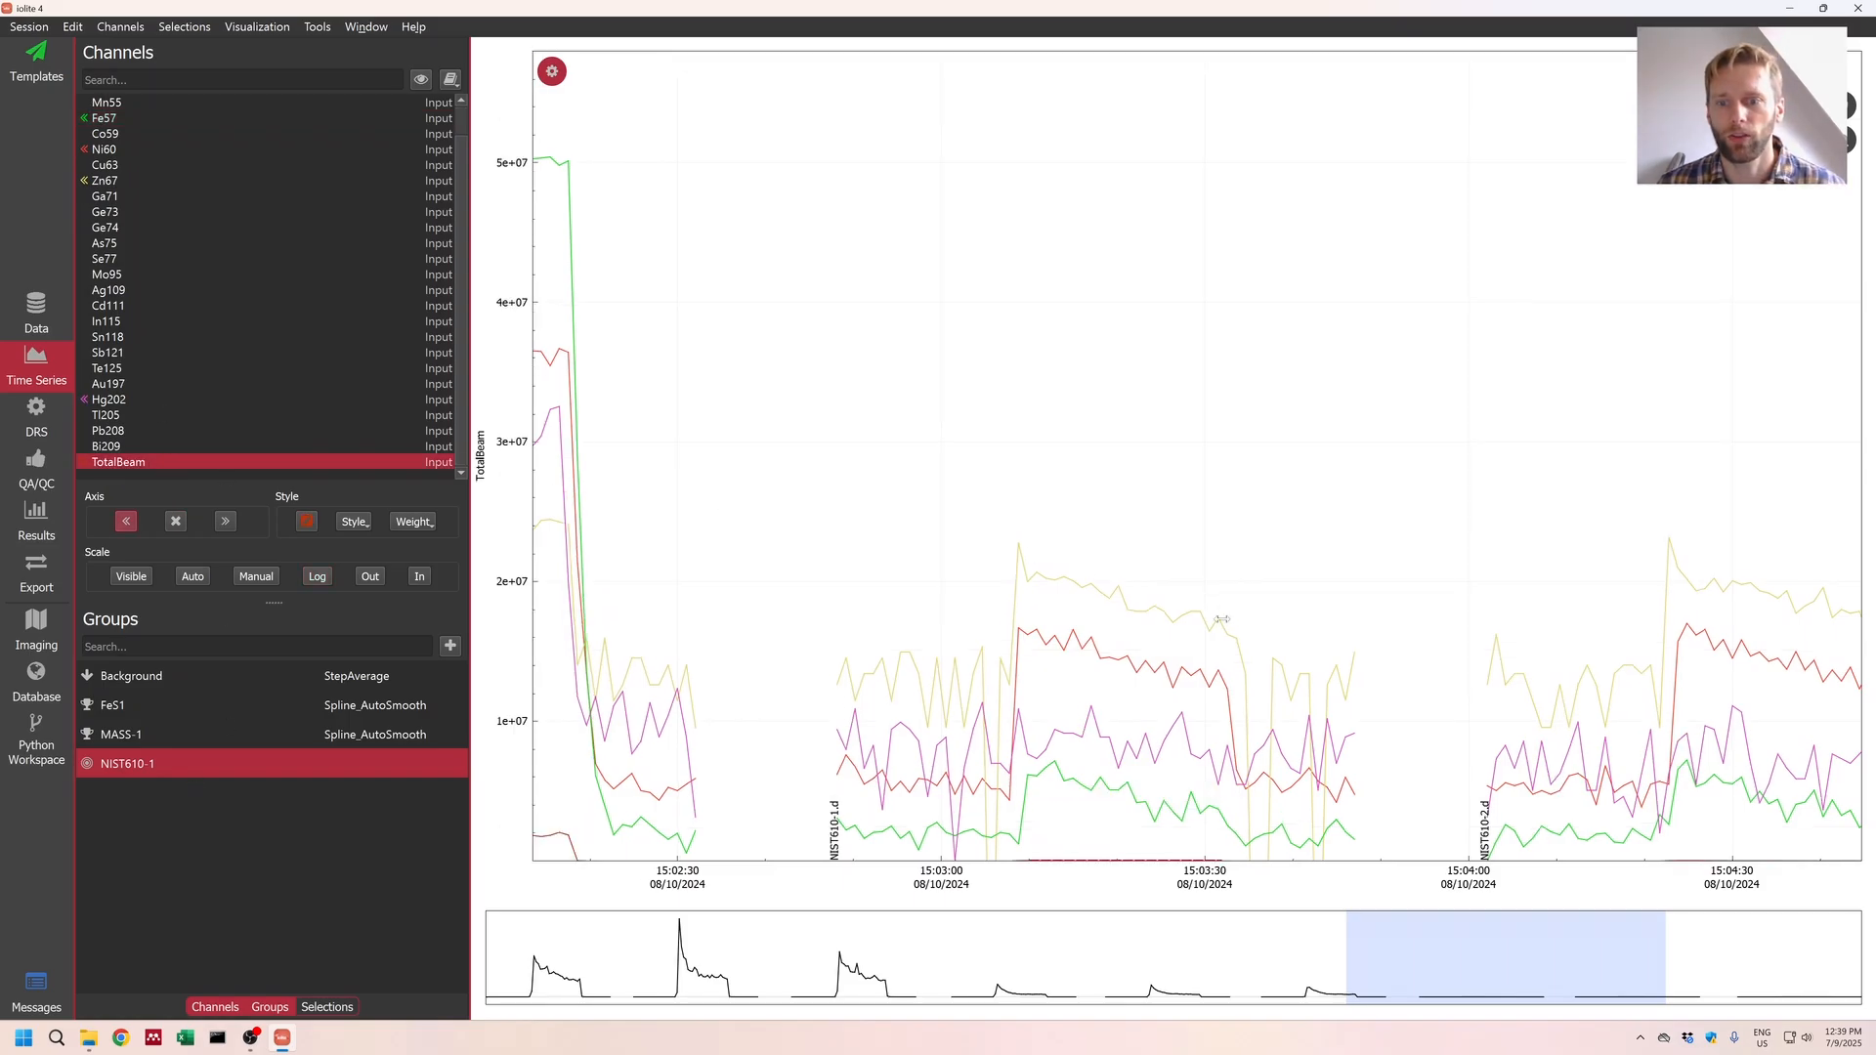
left_click(317, 576)
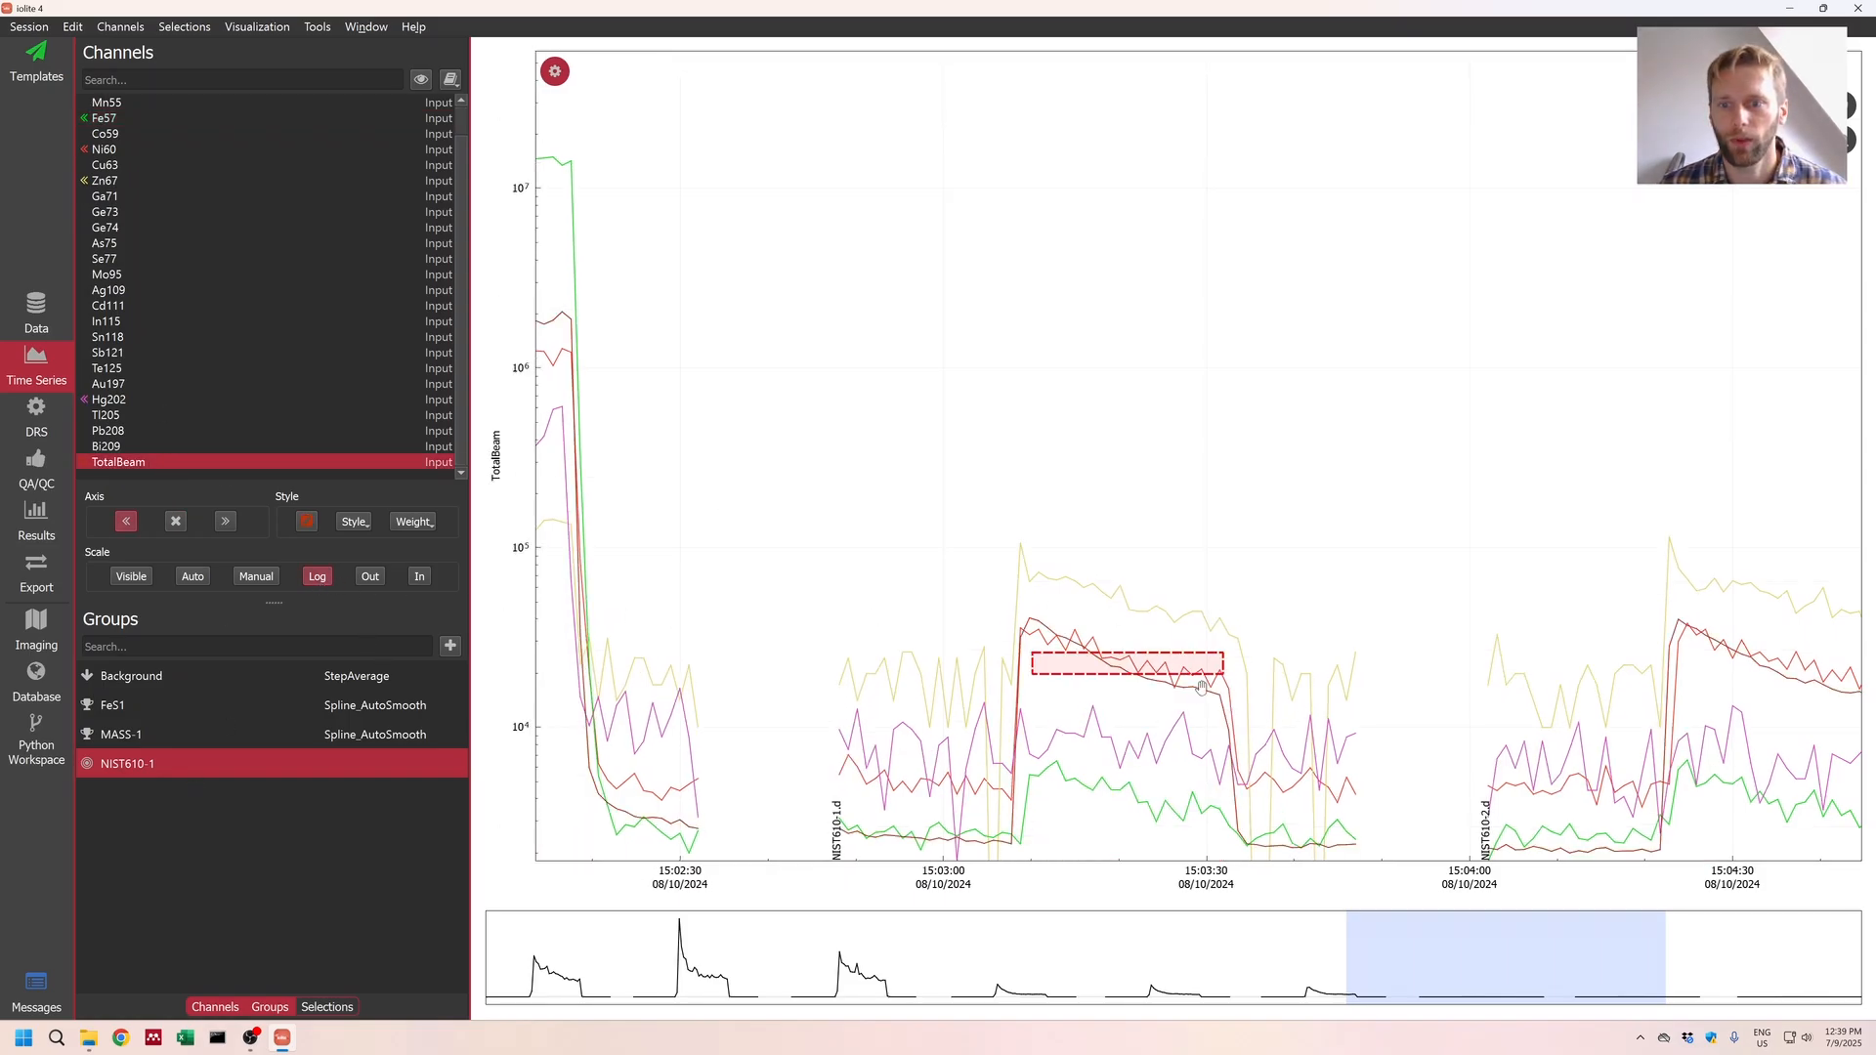
Step: Adjust the NIST610-1 selection against the TotalBeam signal so it covers about 15:03:10 to 15:03:31
left_click_drag(1182, 606, 1205, 609)
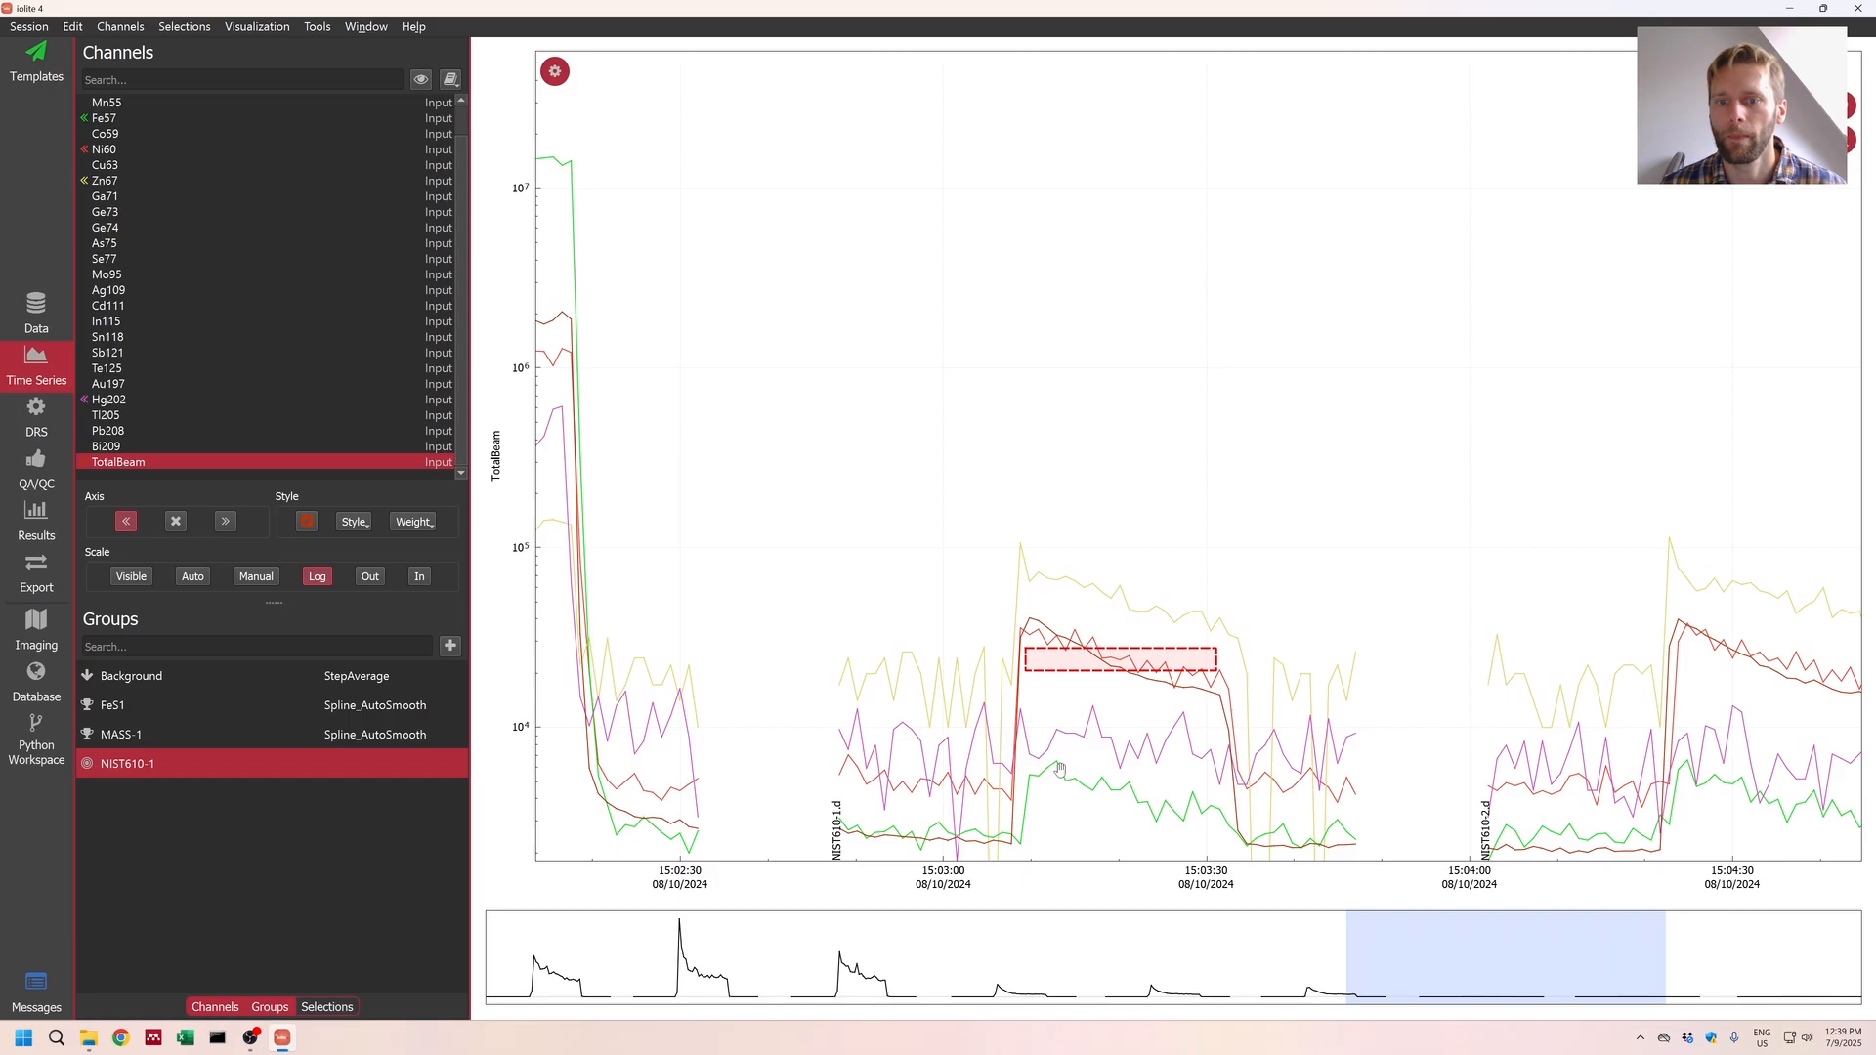
left_click_drag(1059, 769, 1064, 586)
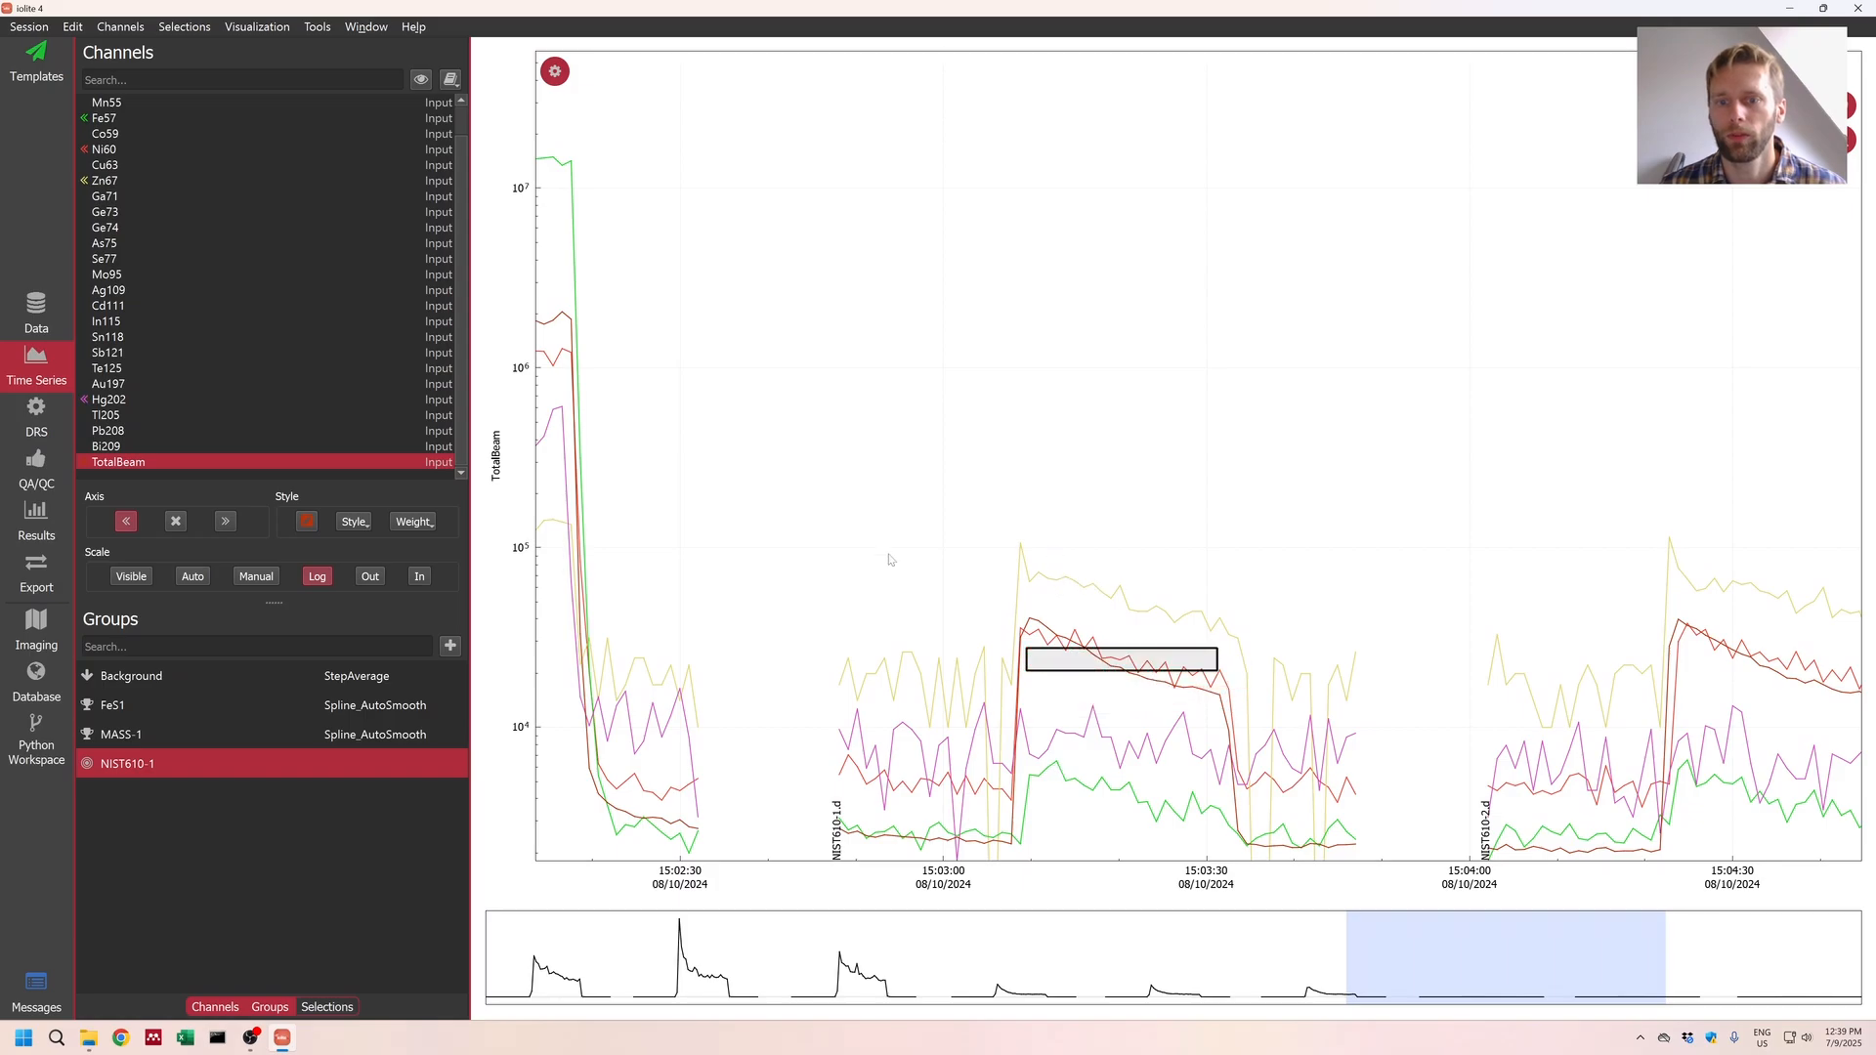
left_click_drag(1136, 785, 1139, 490)
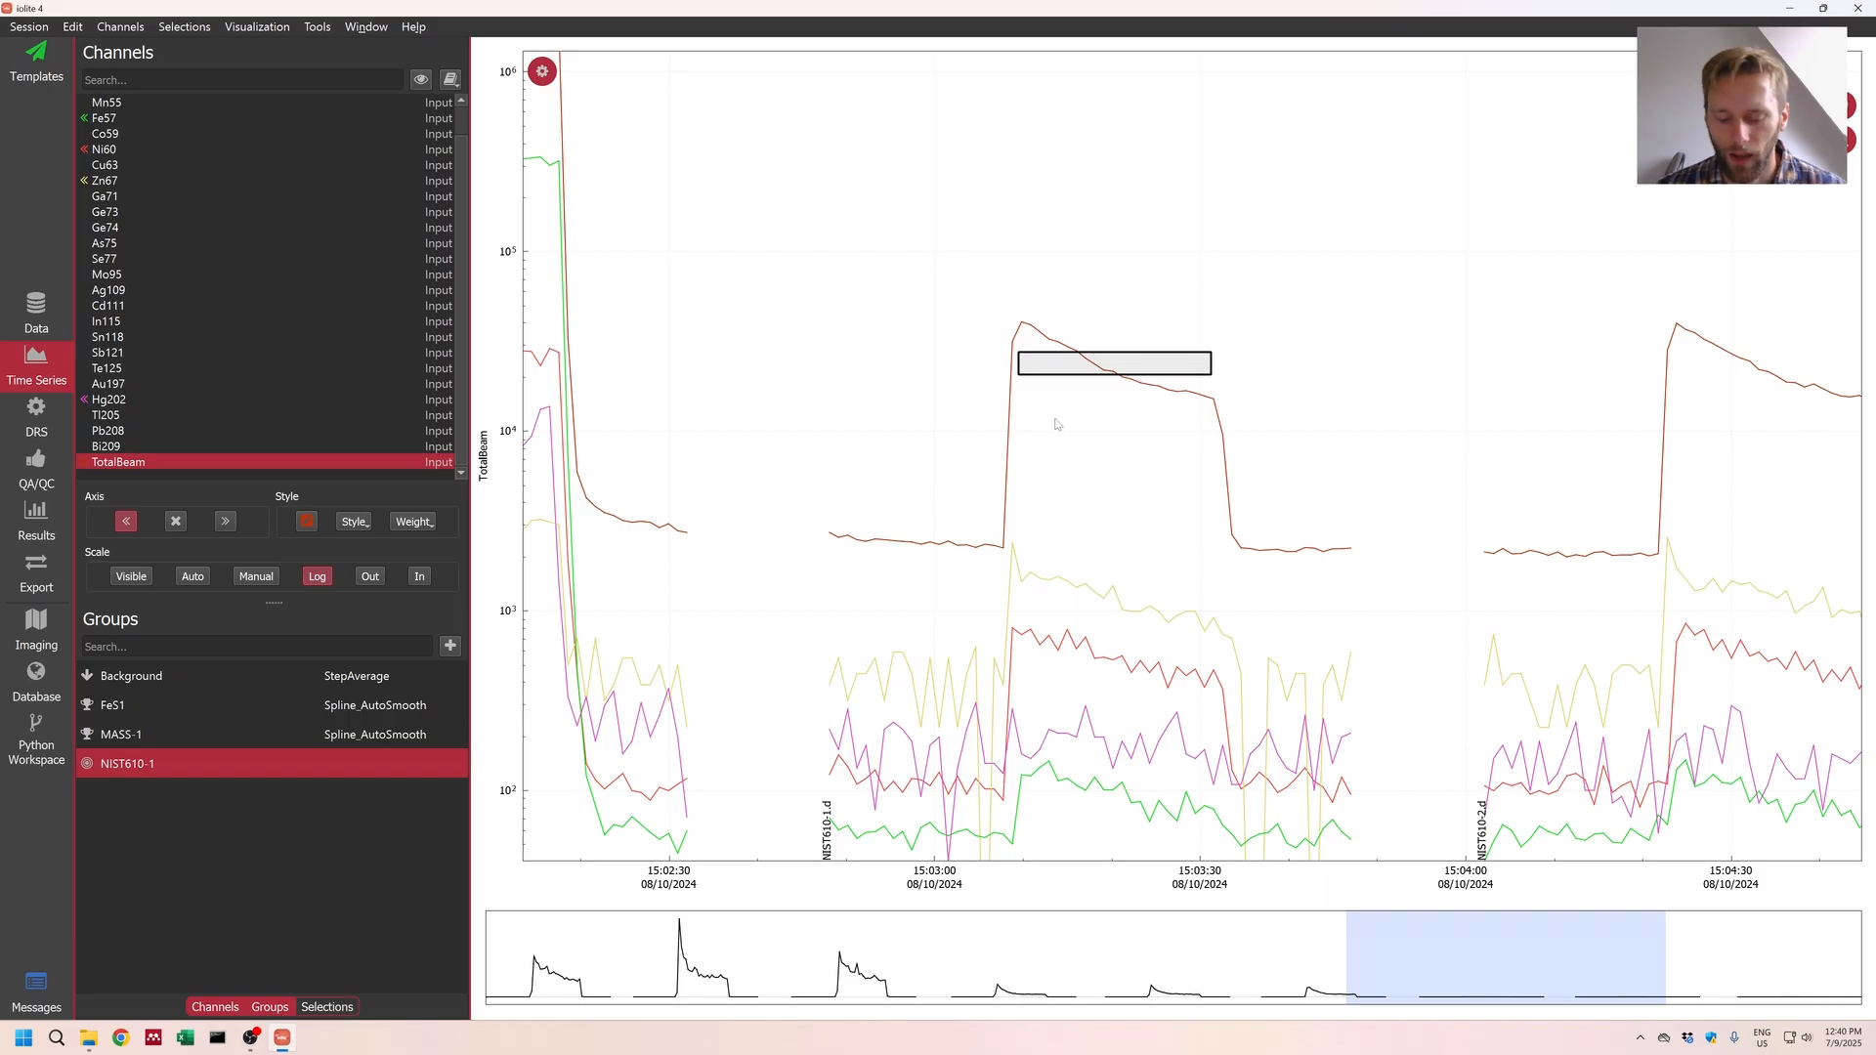
left_click(1114, 365)
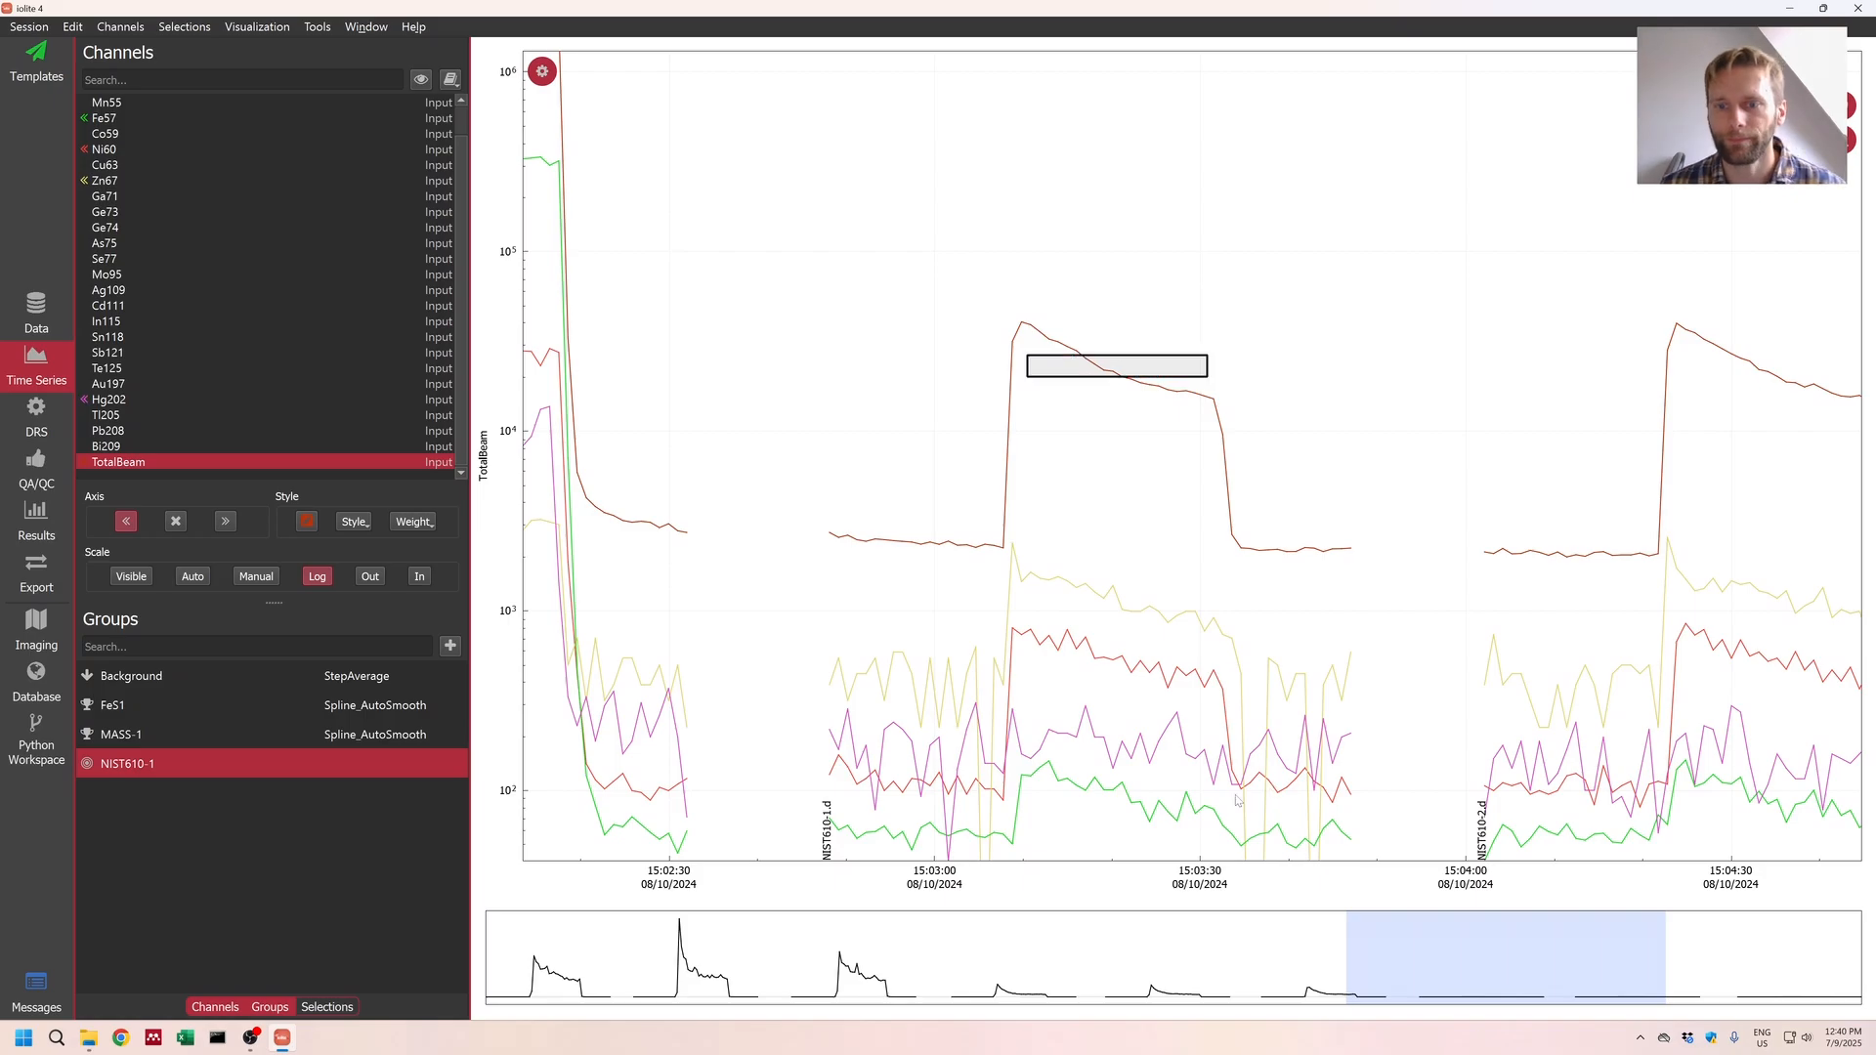
Step: Add a non-baseline group named NIST610-2 and draw its selection over the NIST610-2 signal, about 15:04:25 to 15:04:45
left_click_drag(1358, 967, 1464, 969)
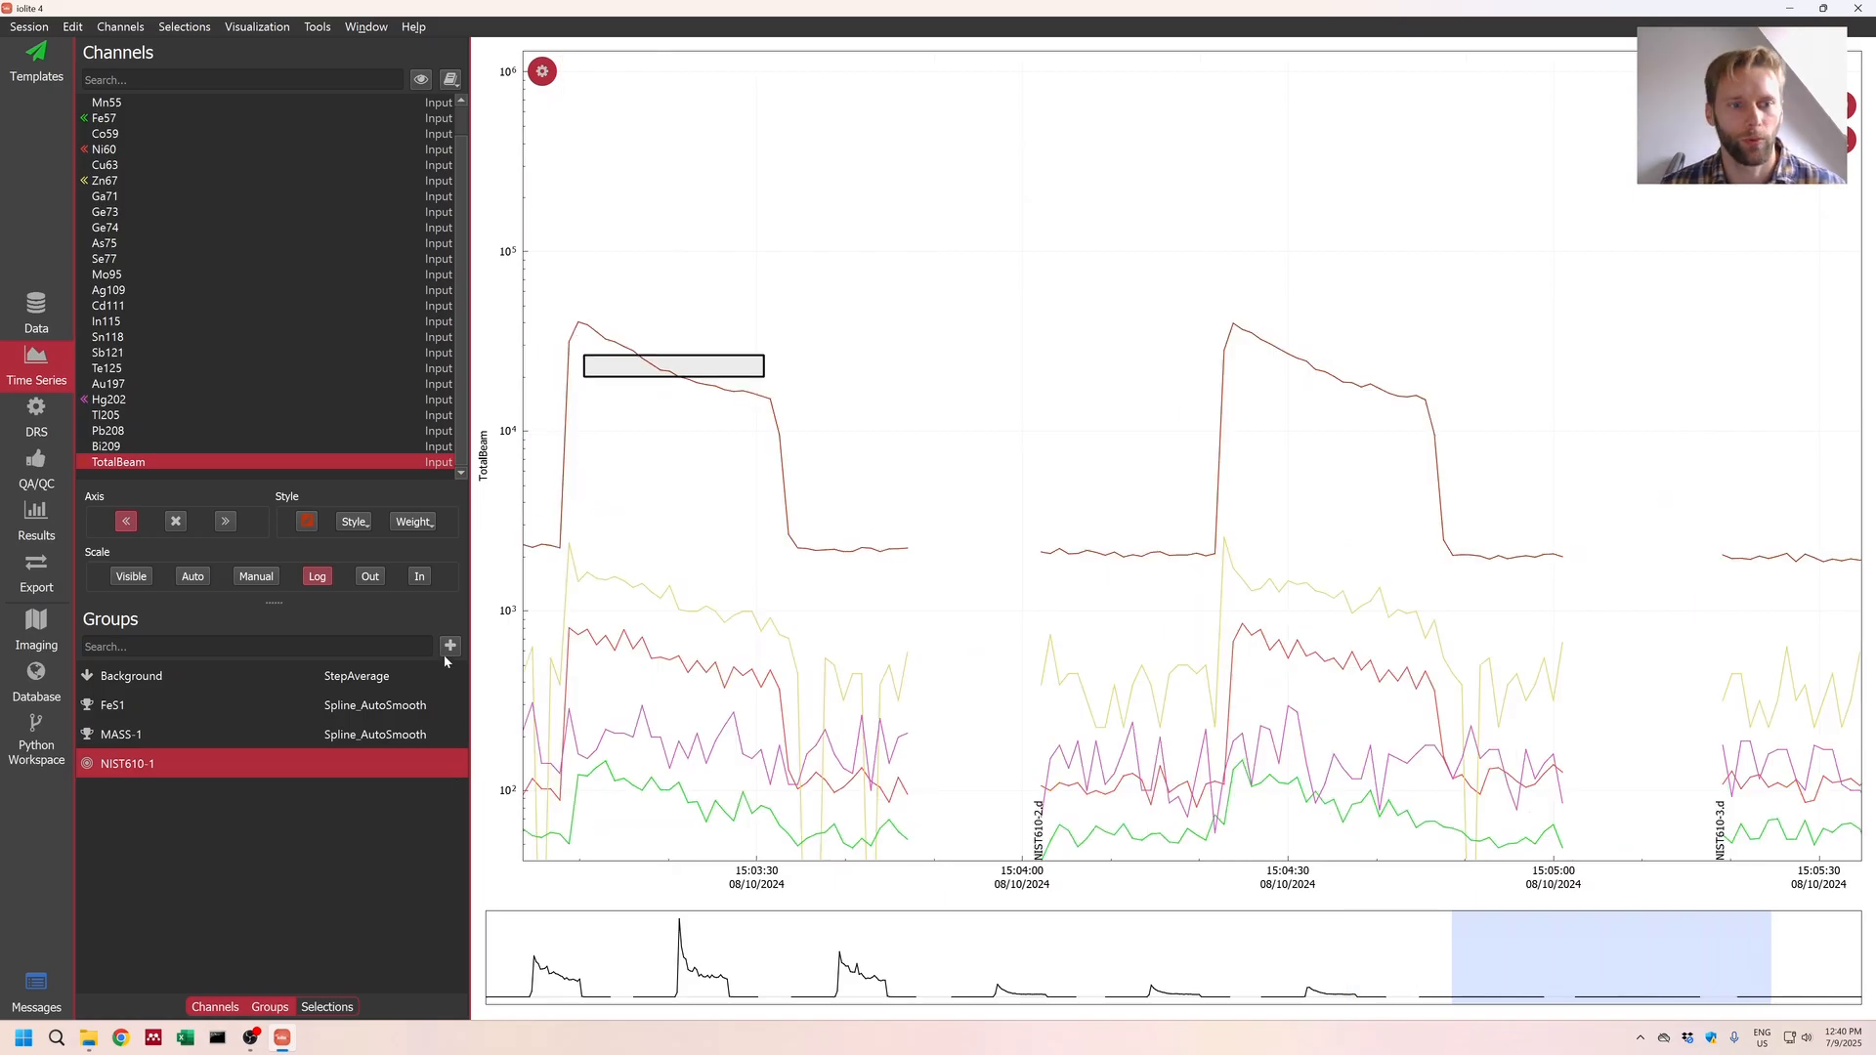
left_click(449, 646)
type("NISY6")
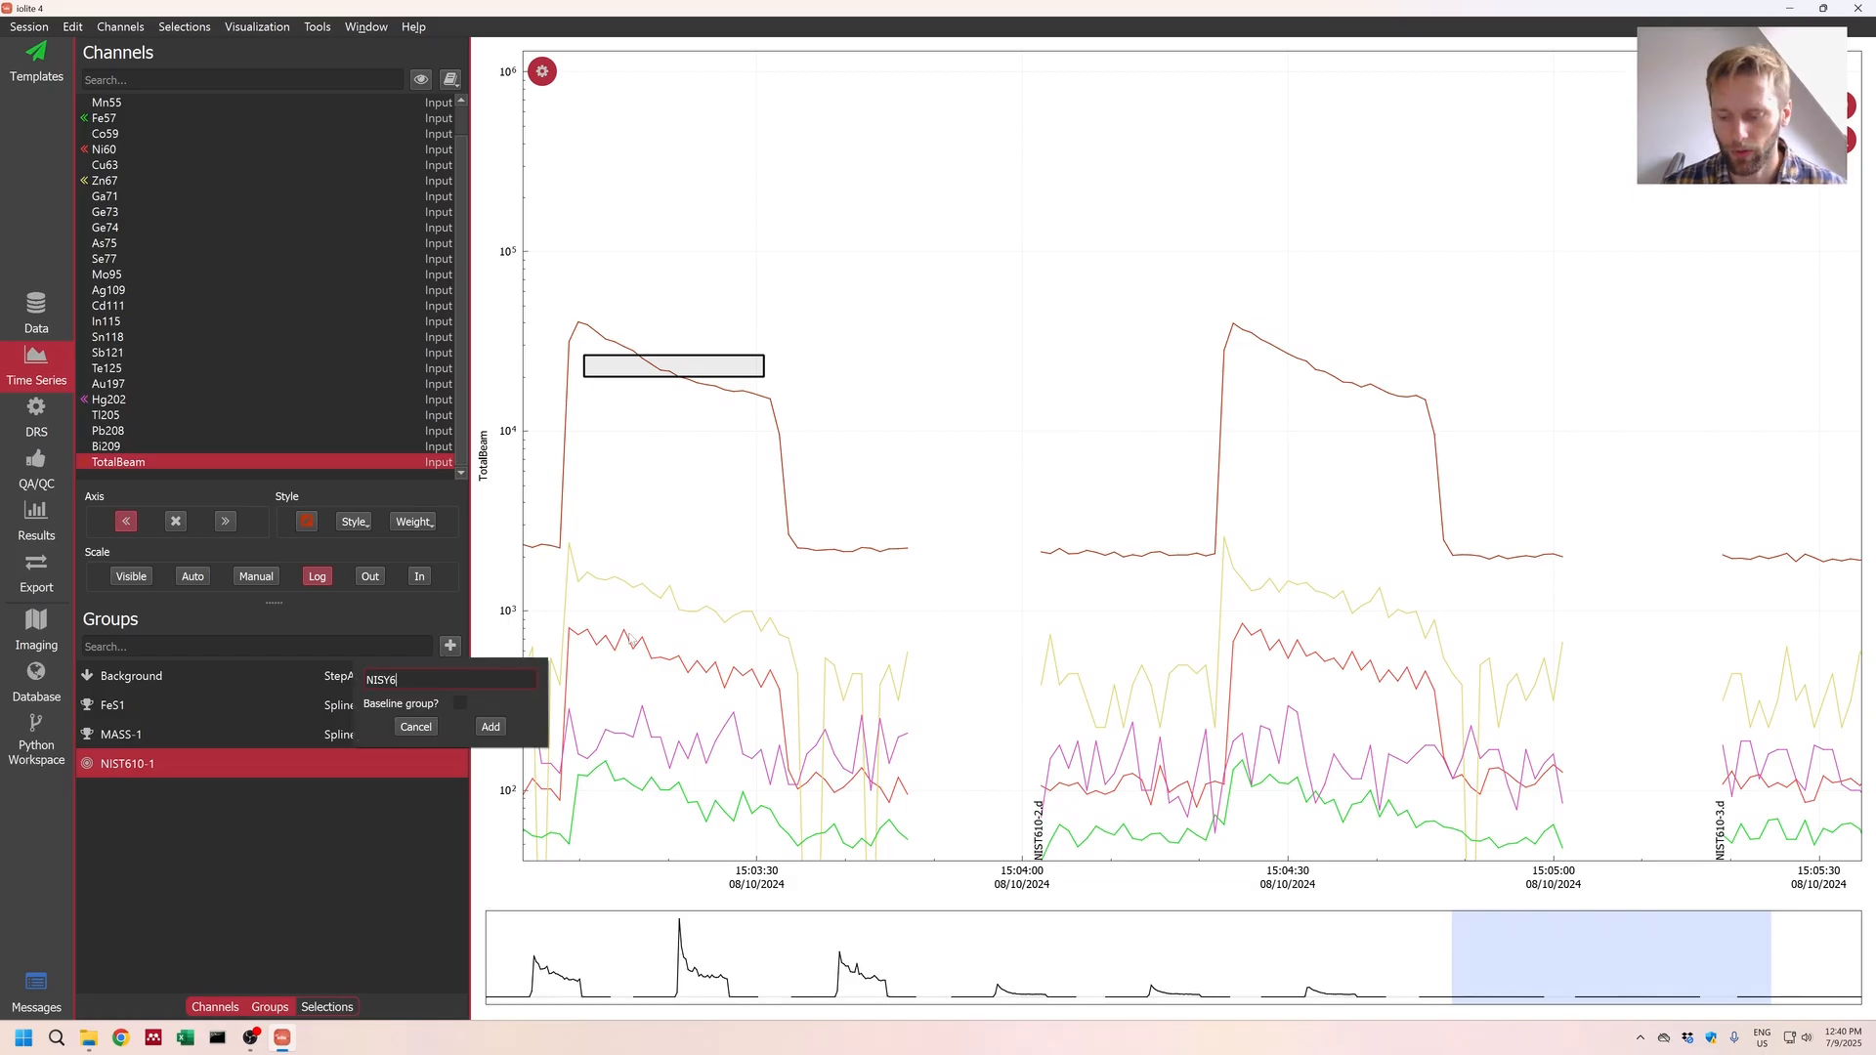
type("10-2")
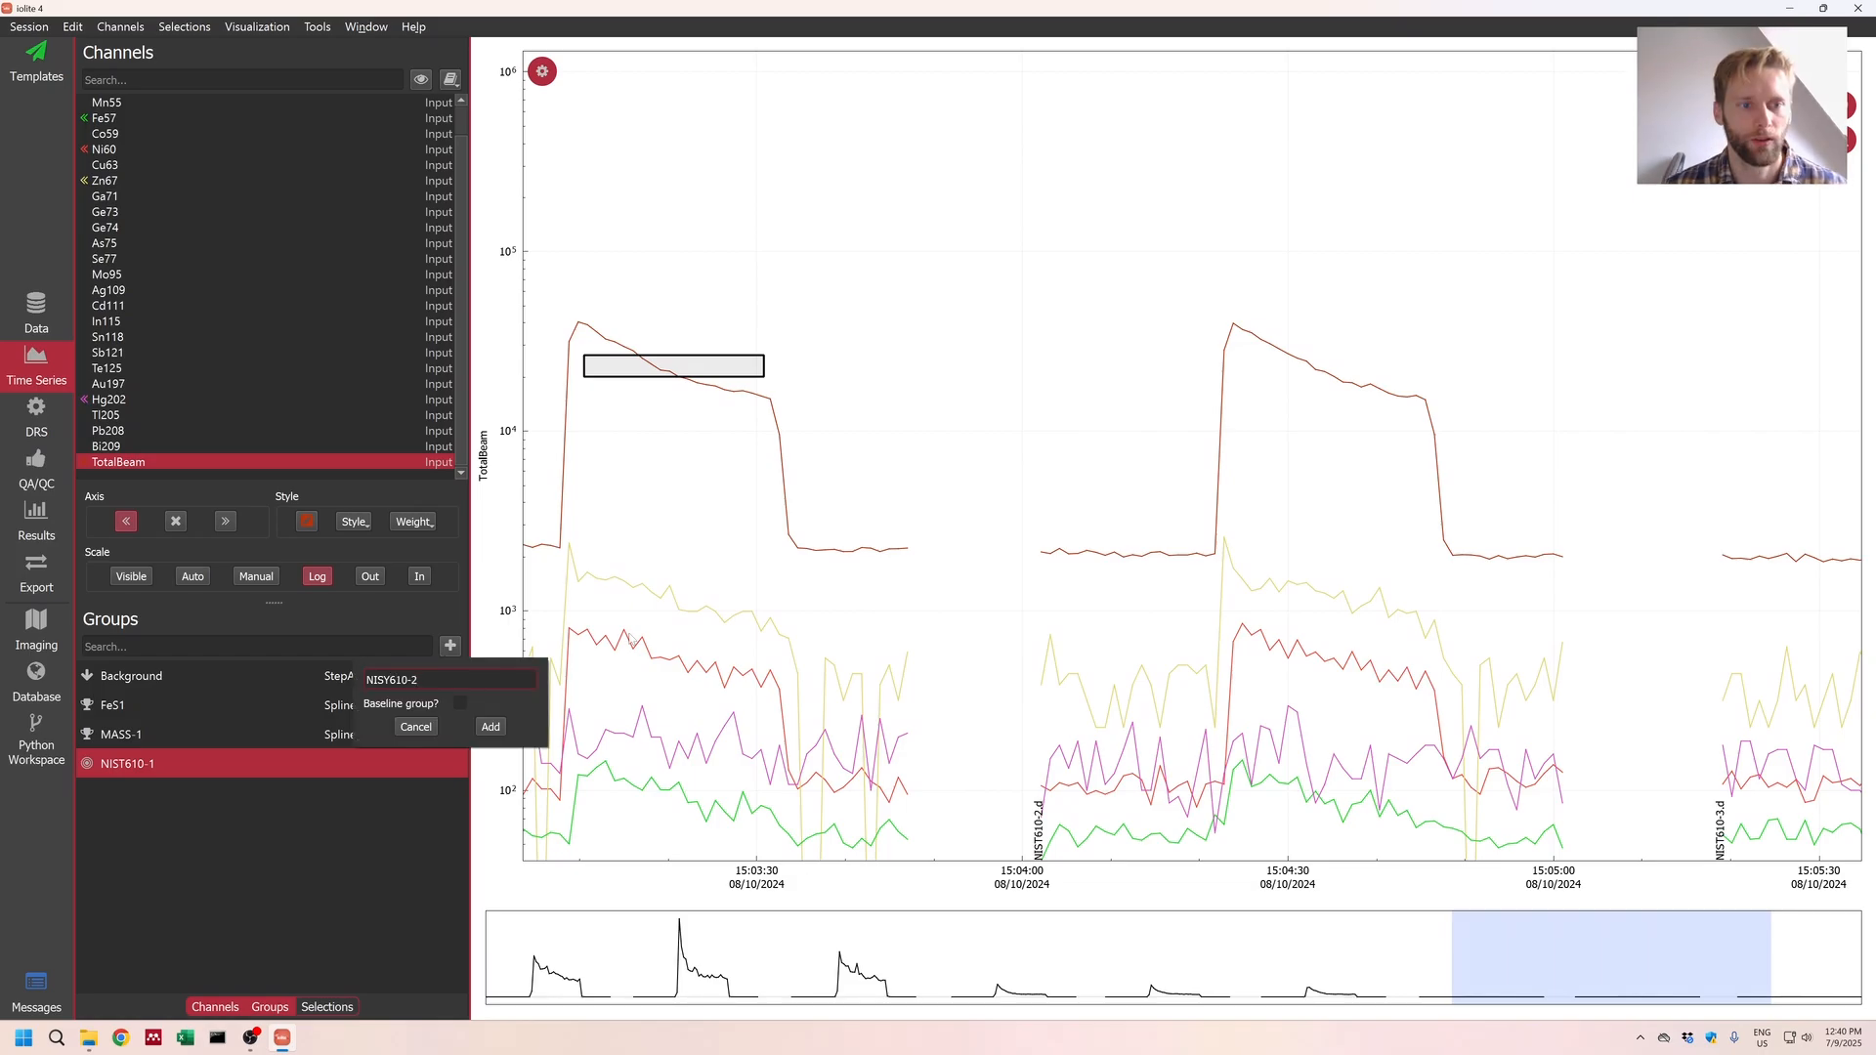
key("Left")
key("BackSpace")
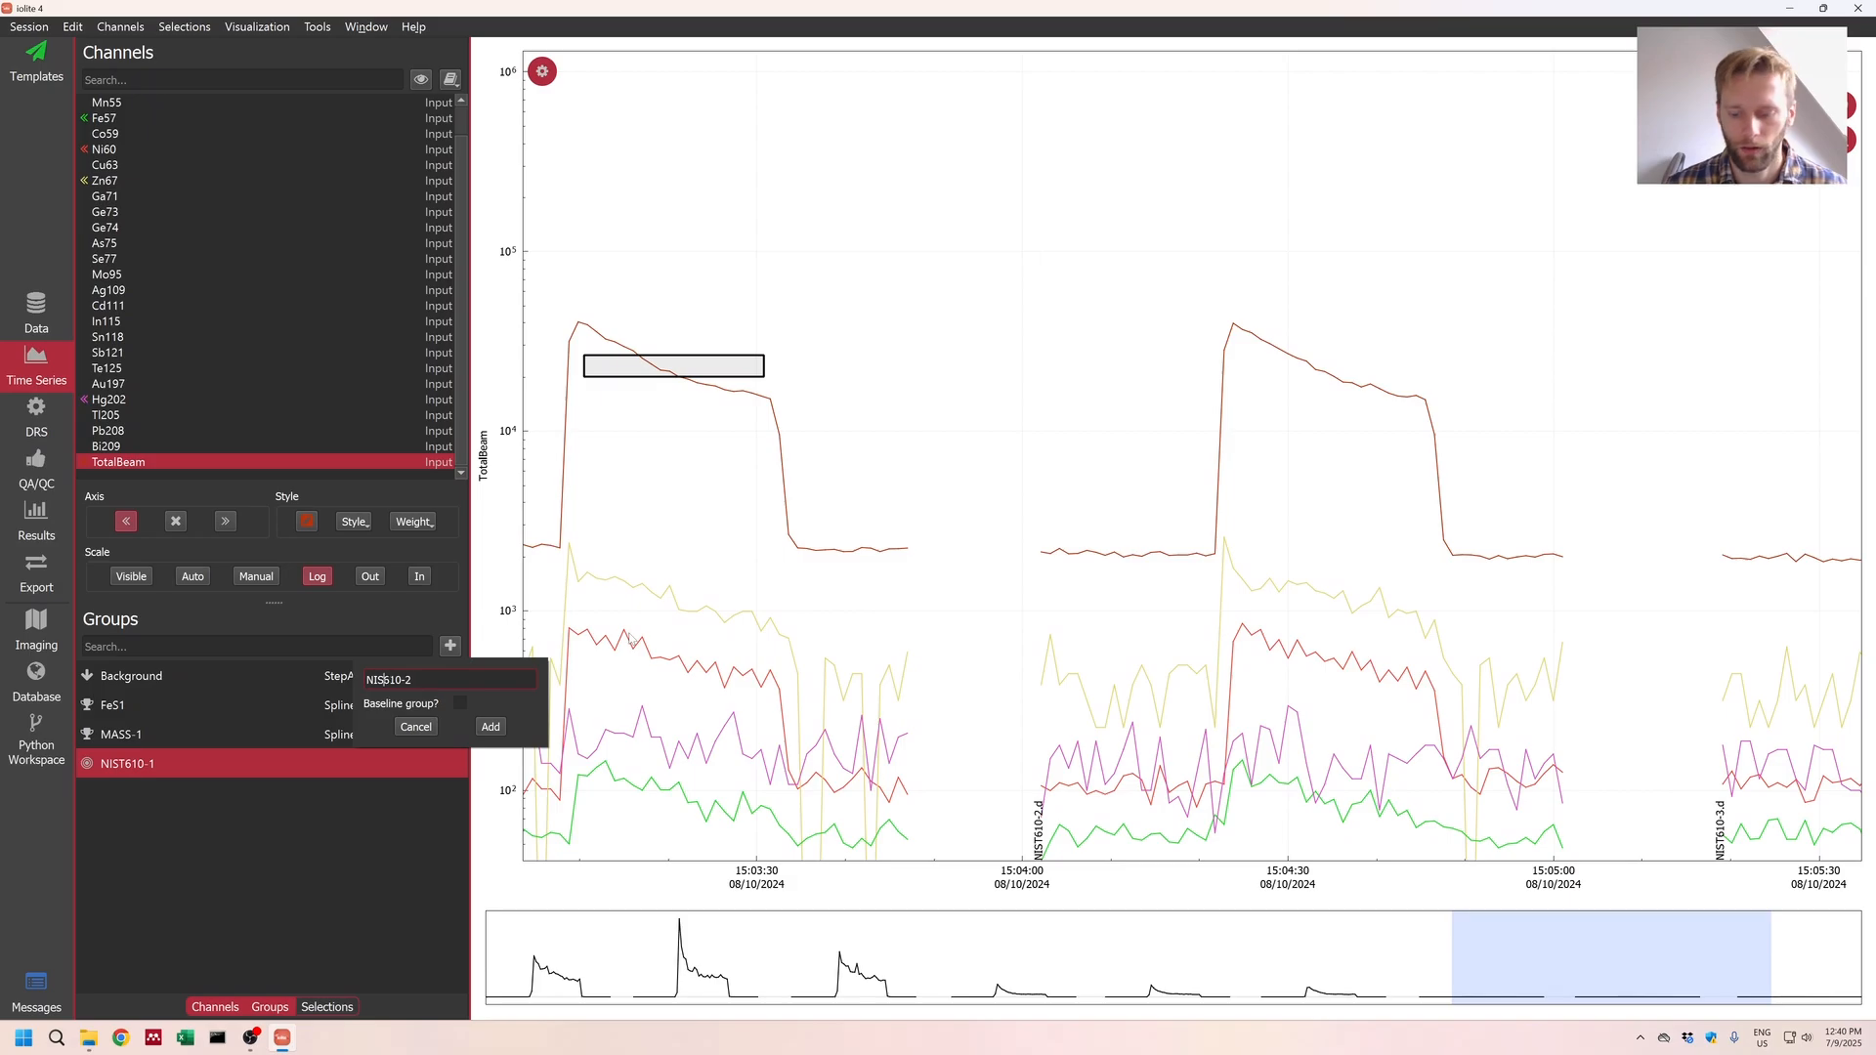
type("T")
key("Return")
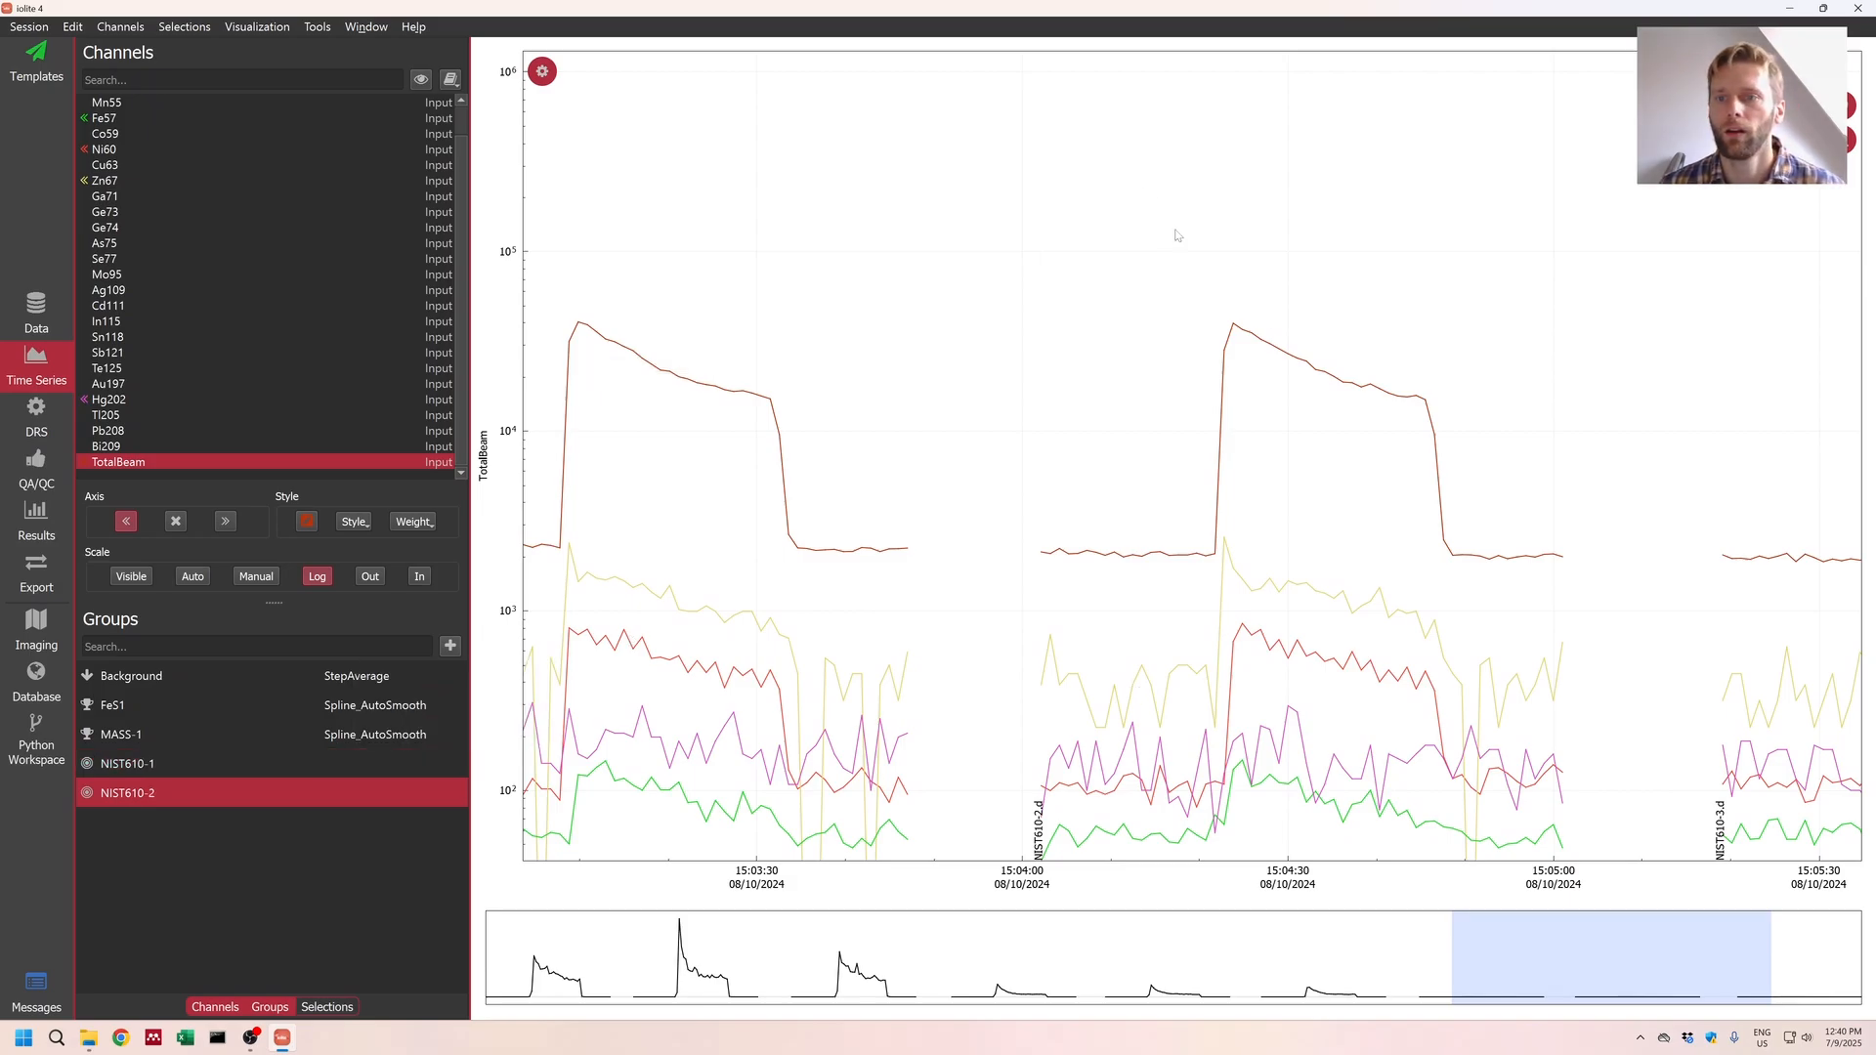
left_click_drag(1242, 348, 1422, 402)
Step: Add a non-baseline group named NIST610-3 and draw its selection over the NIST610-3 signal, about 15:05:42 to 15:06:02
left_click_drag(1554, 977, 1654, 977)
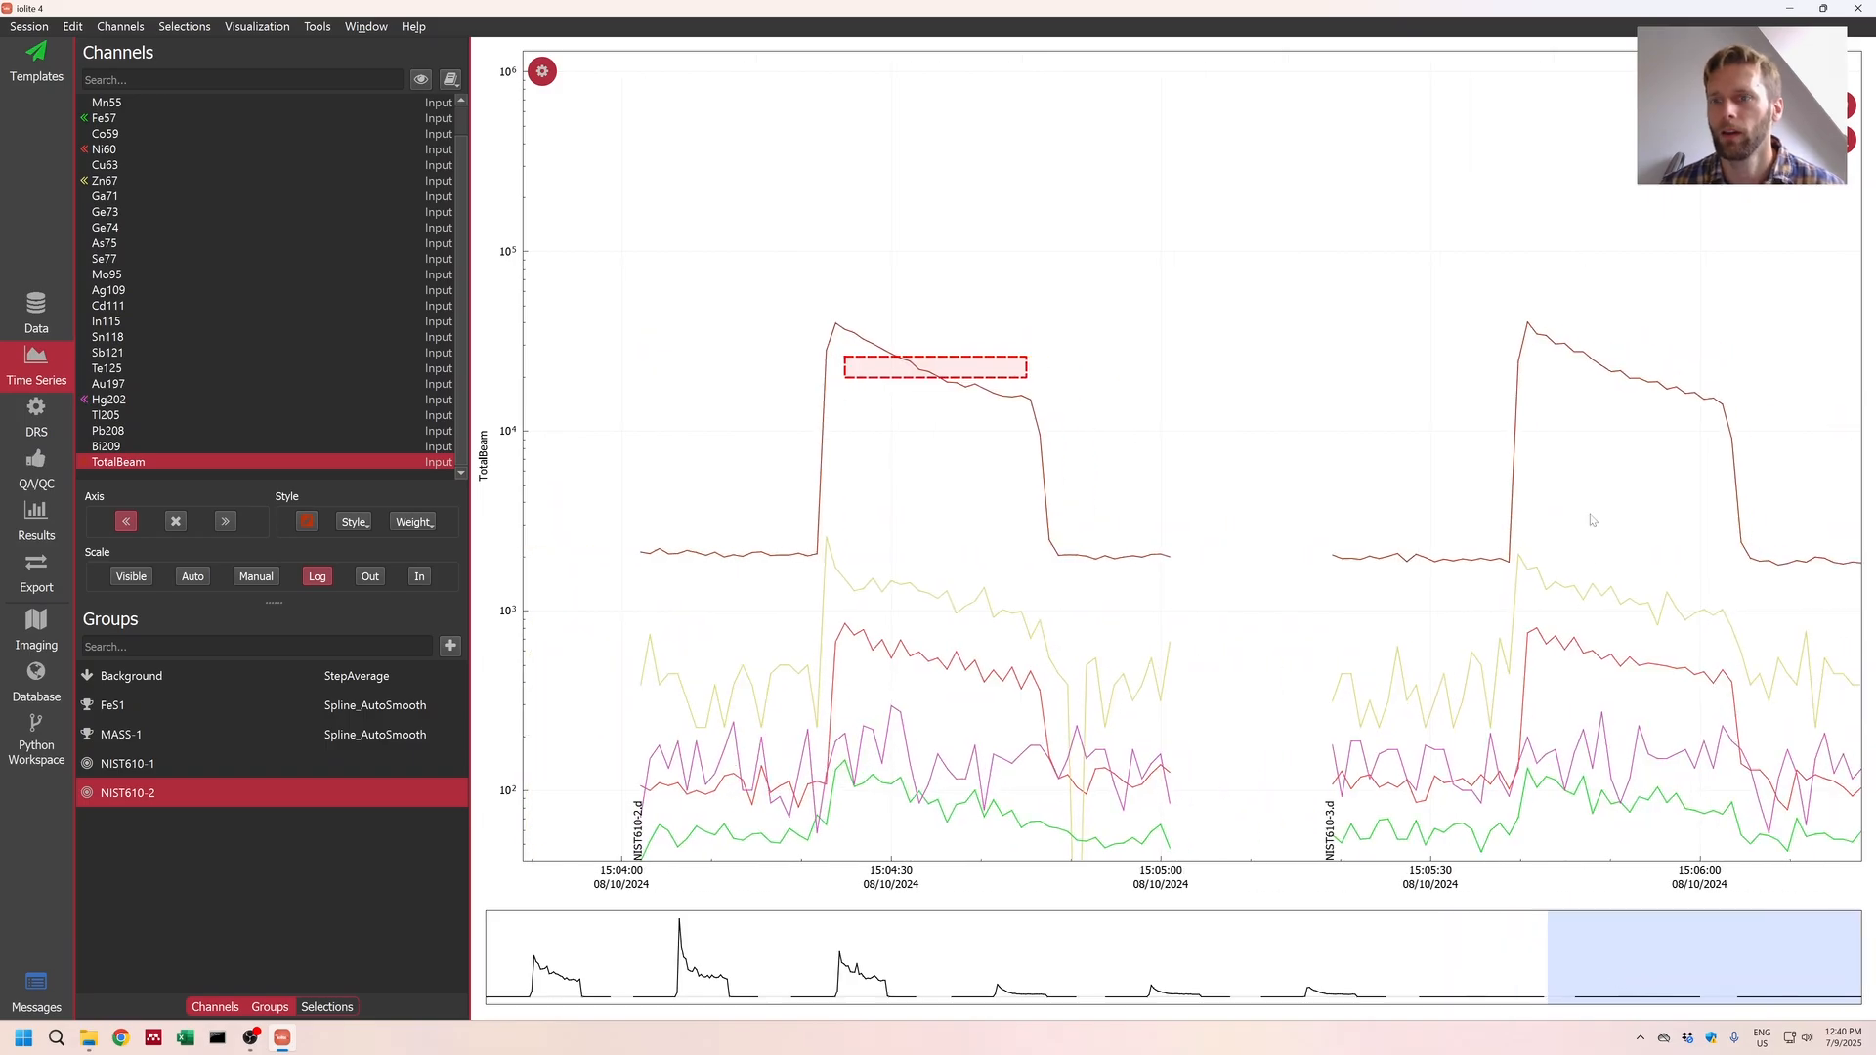
left_click(451, 646)
type("NIST610-3")
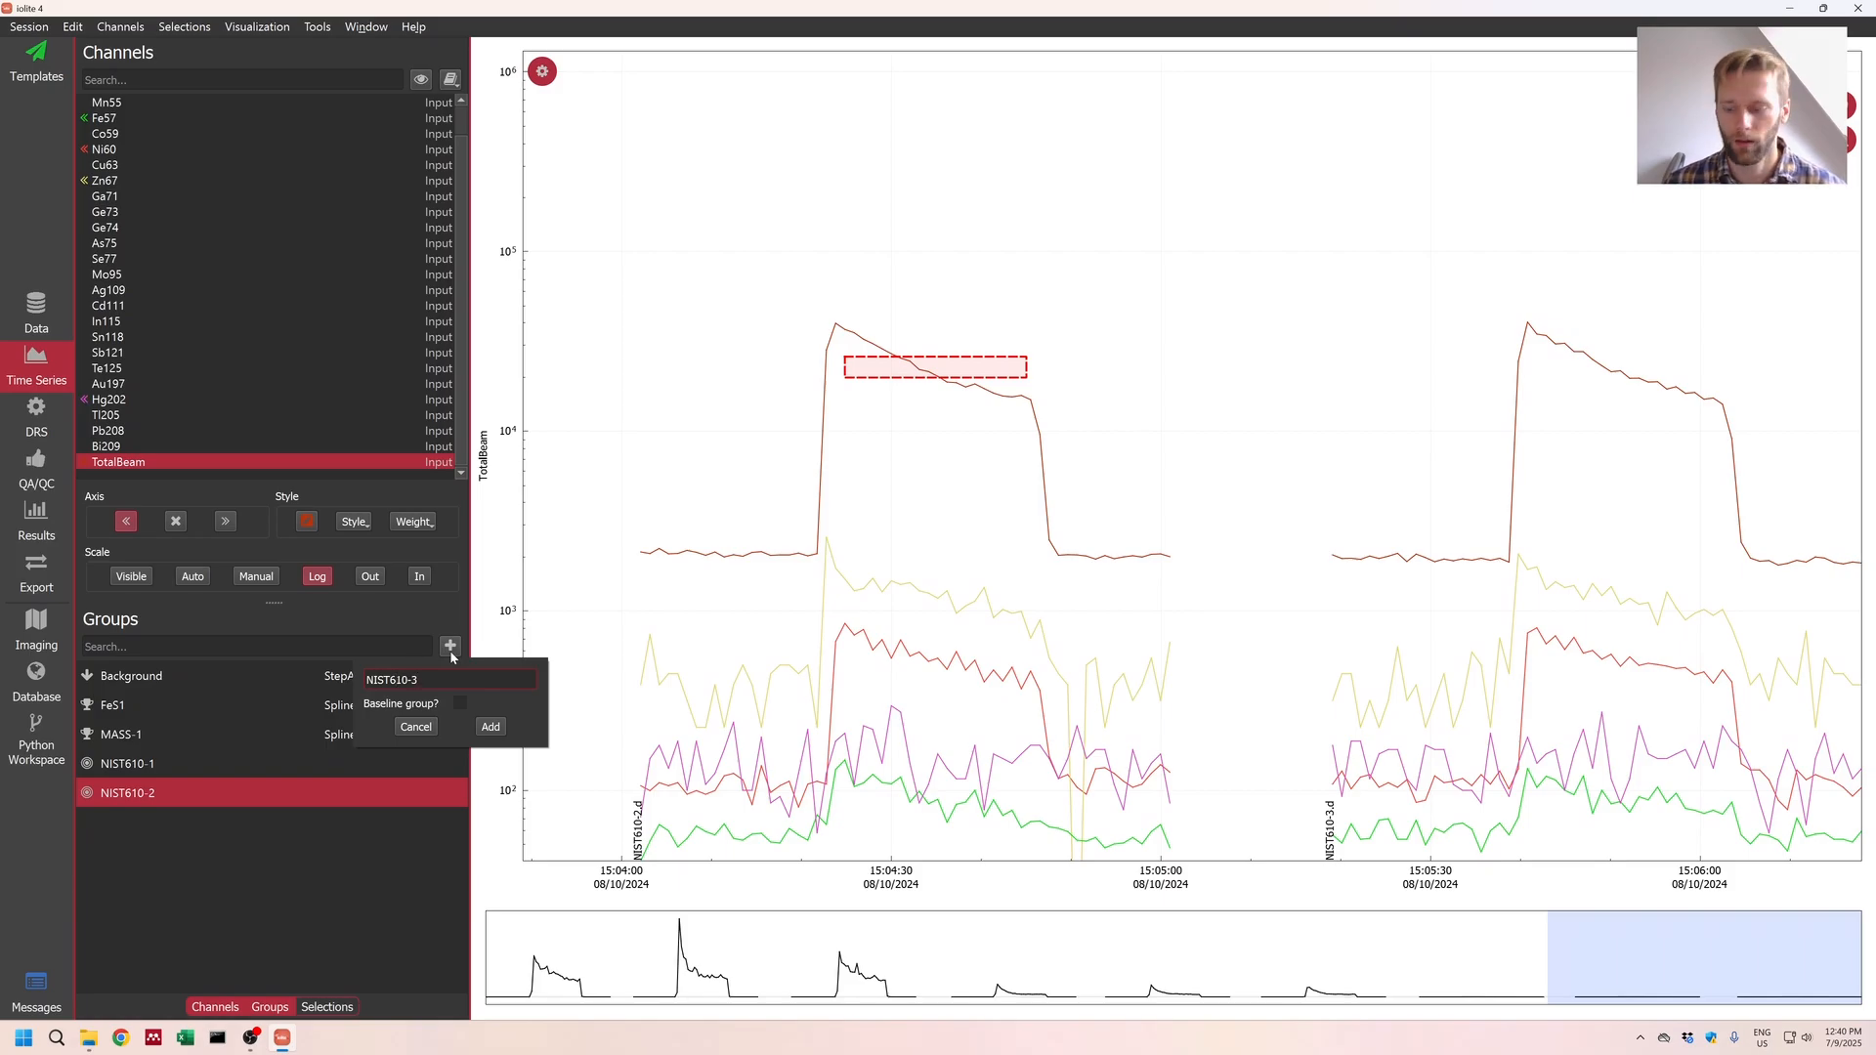
key("Return")
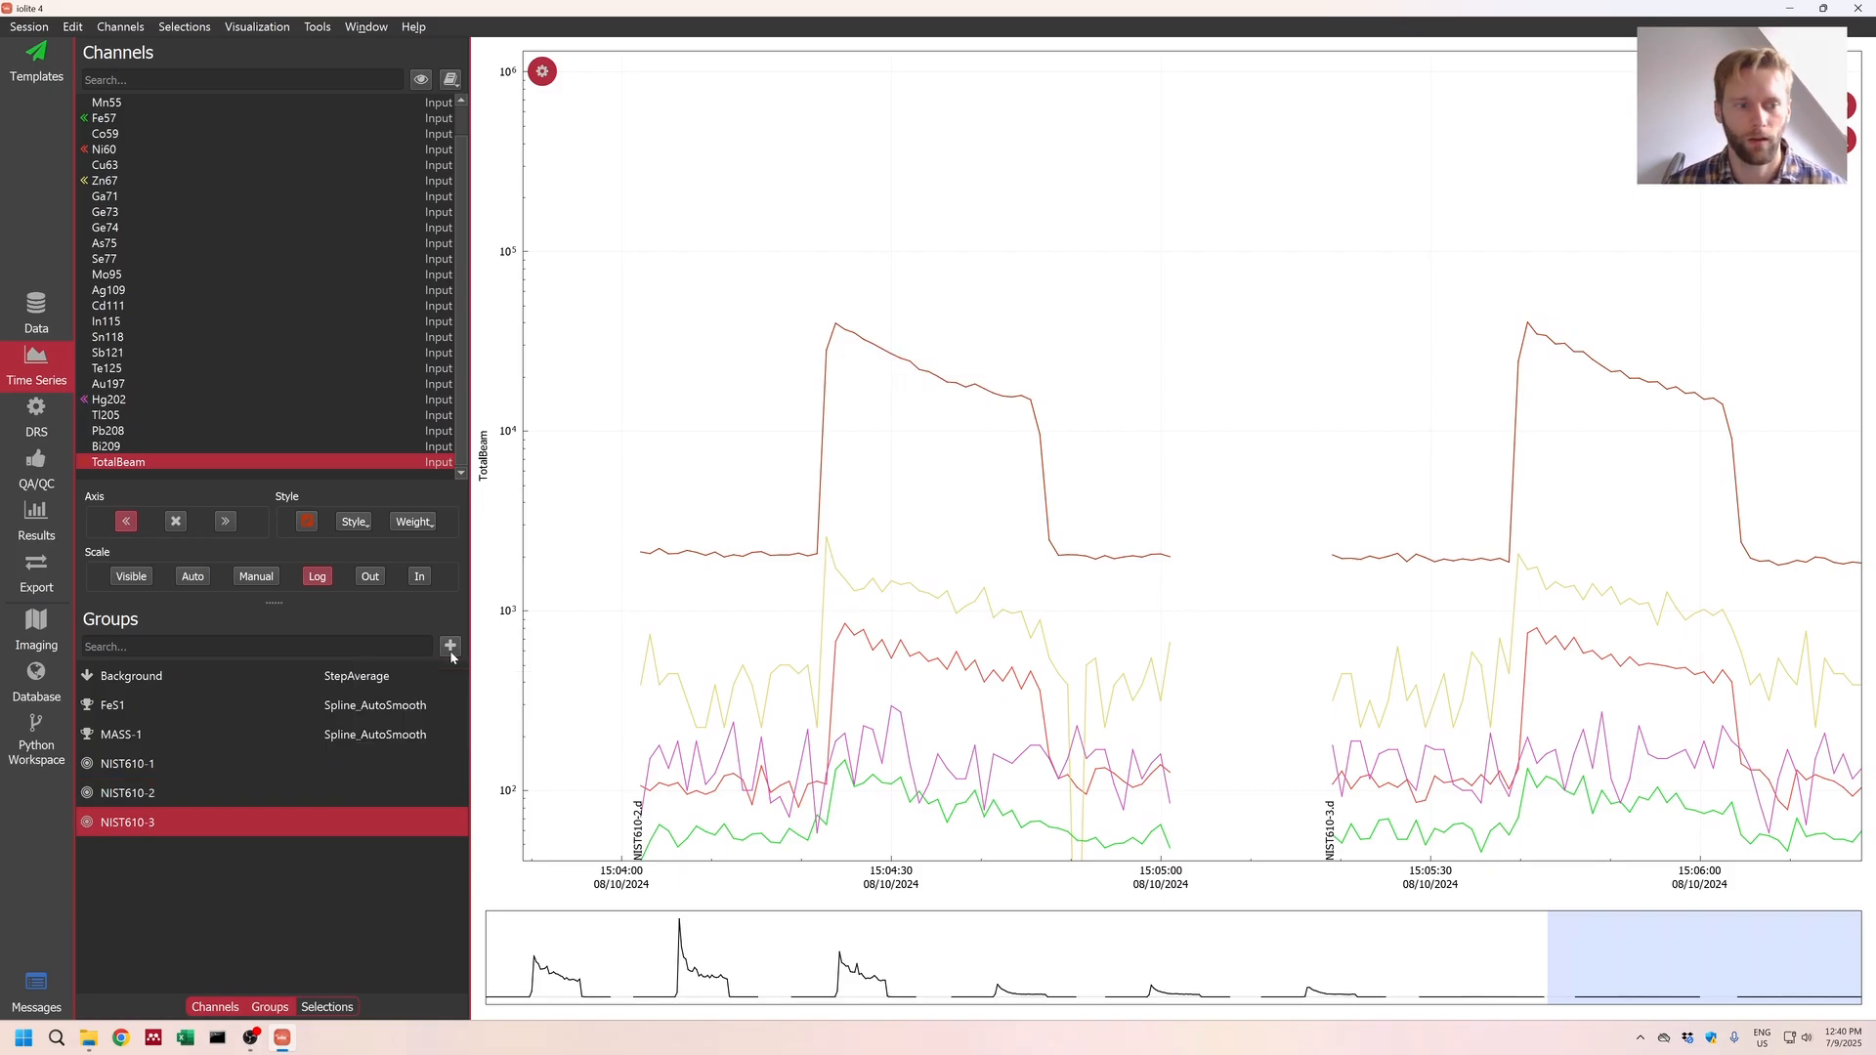
left_click_drag(1541, 356, 1718, 403)
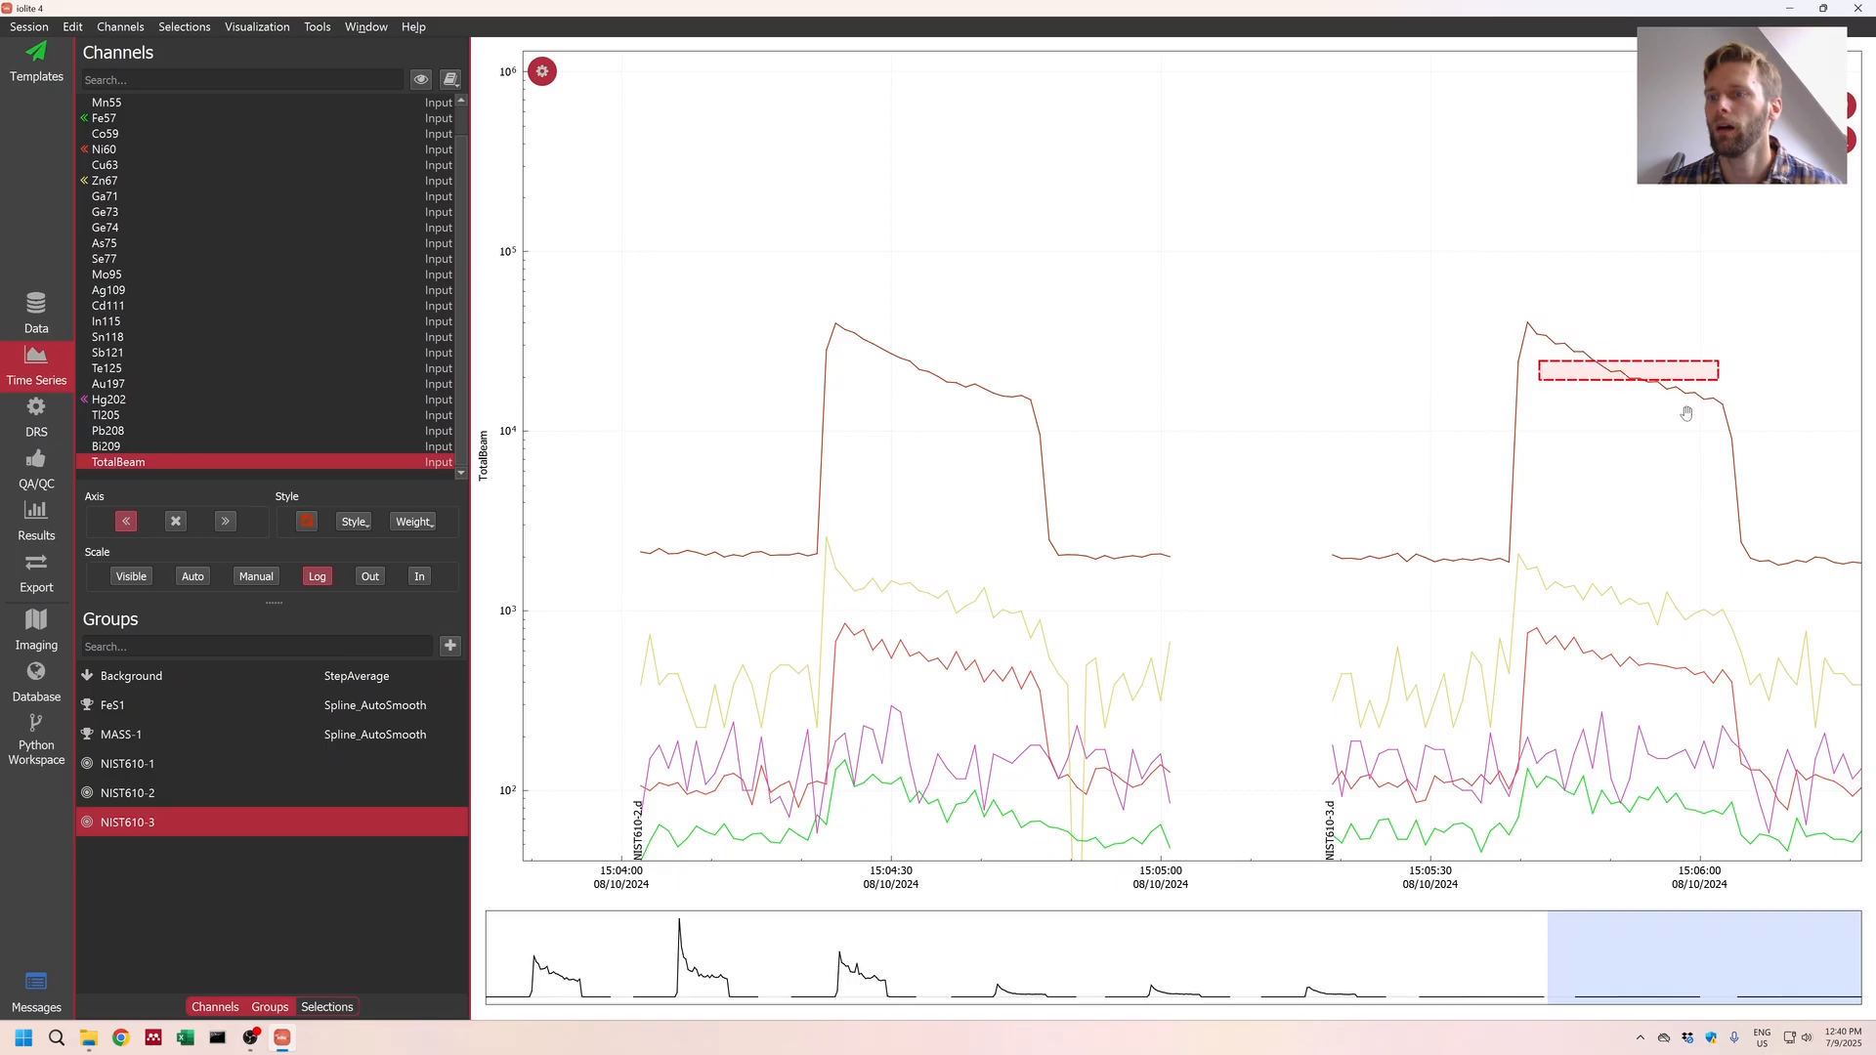
Step: Show the full session's time series and review the FeS1 group's selections on it
scroll(1623, 430, "down", 3)
scroll(1623, 430, "up", 7)
scroll(1625, 430, "down", 2)
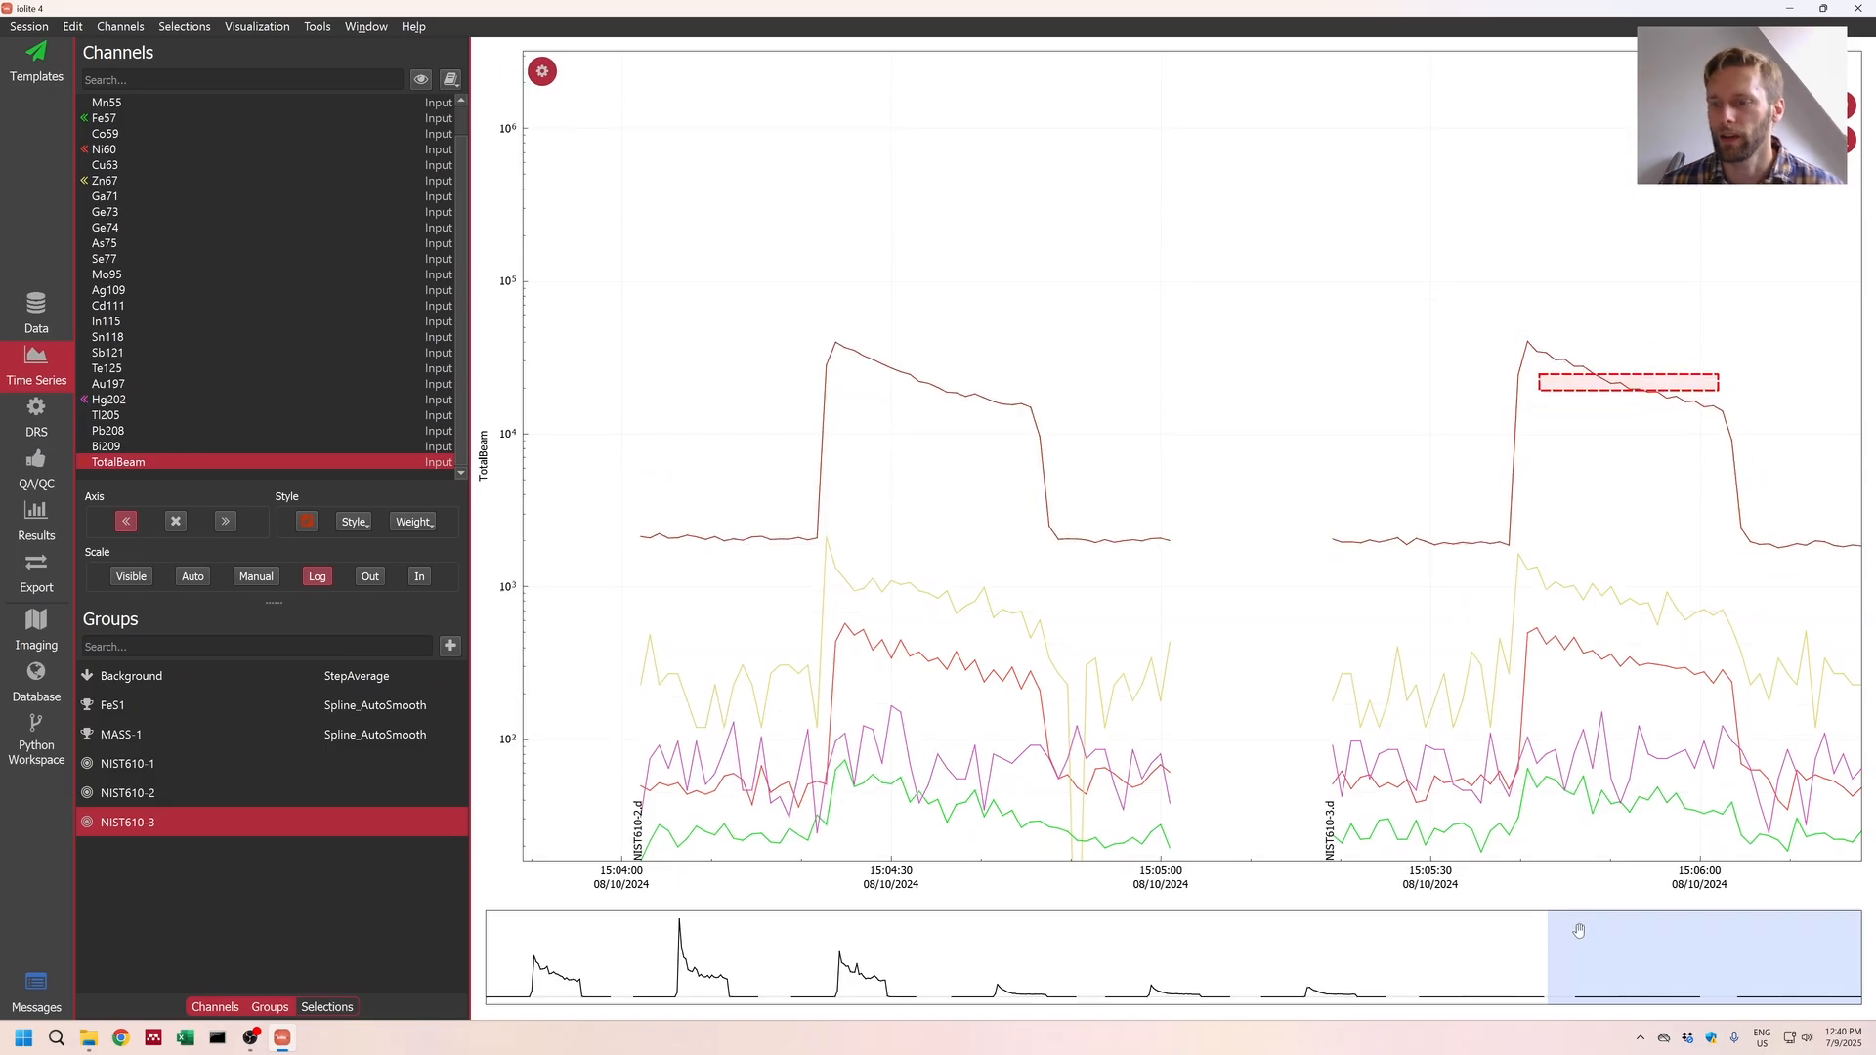
double_click(1583, 954)
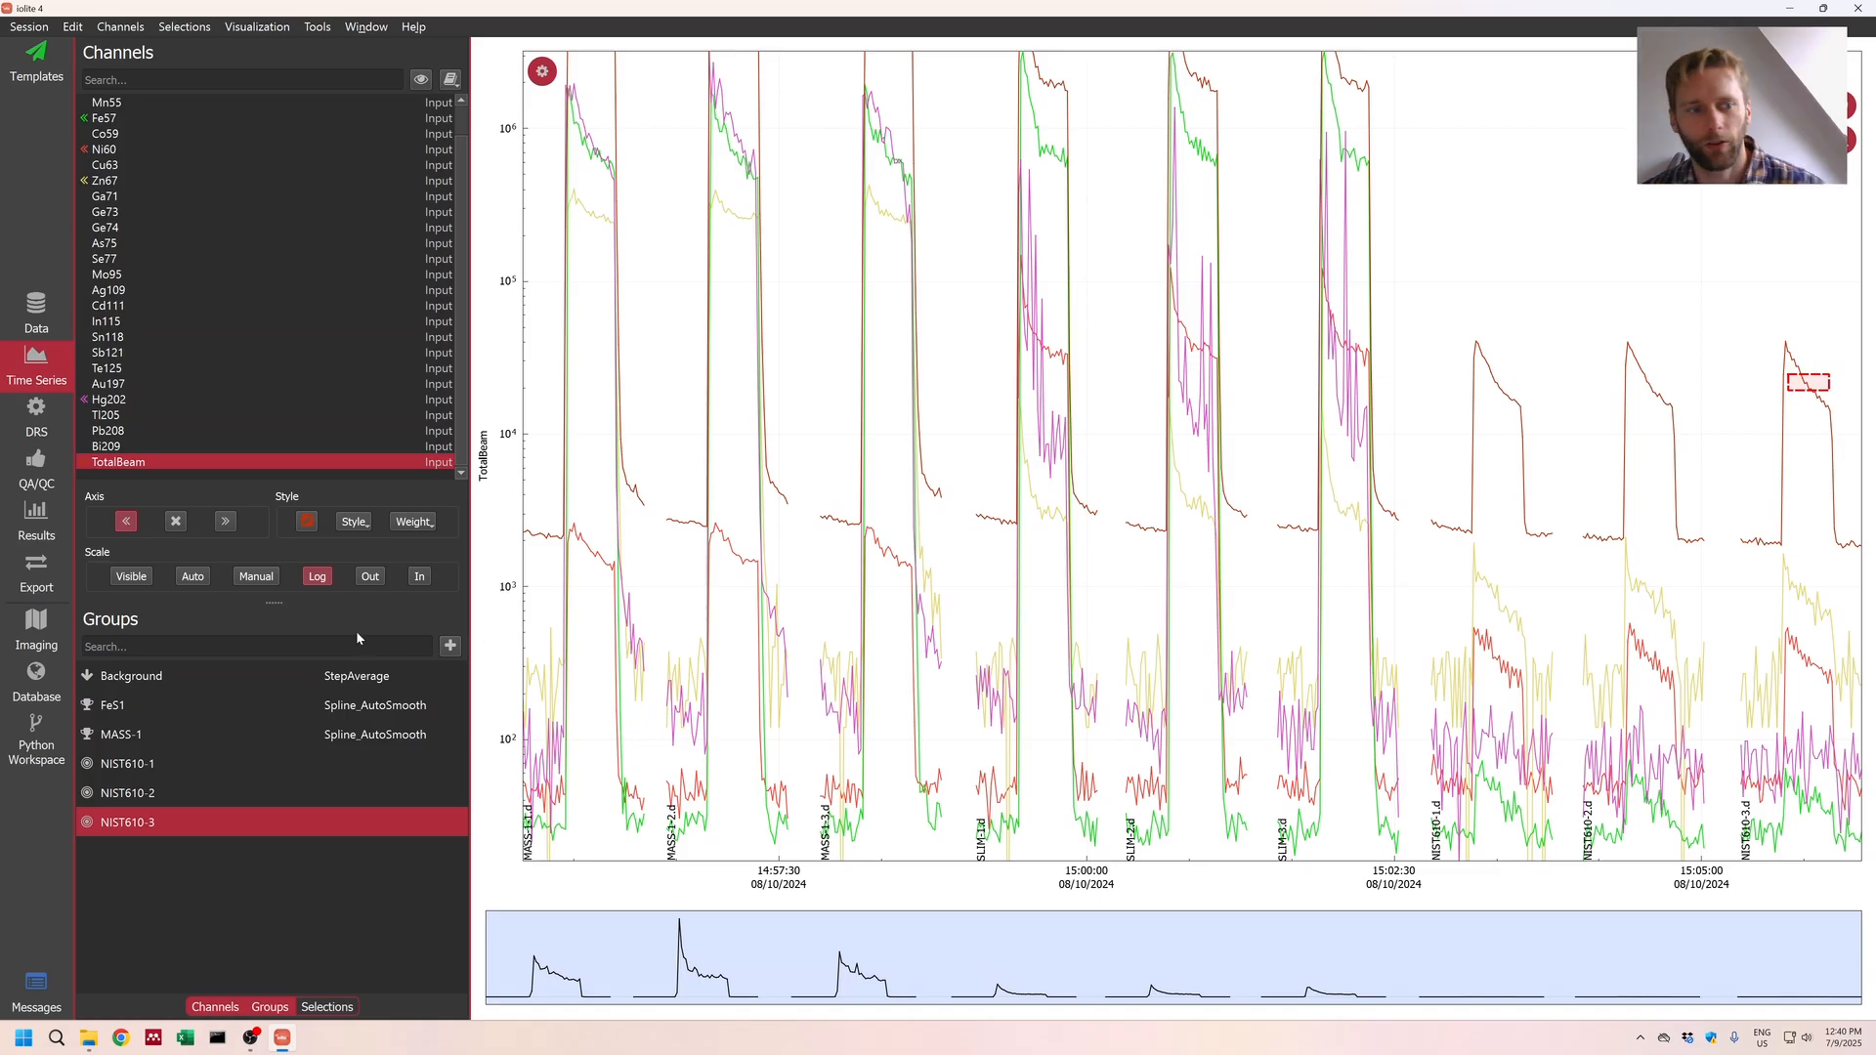
left_click(135, 715)
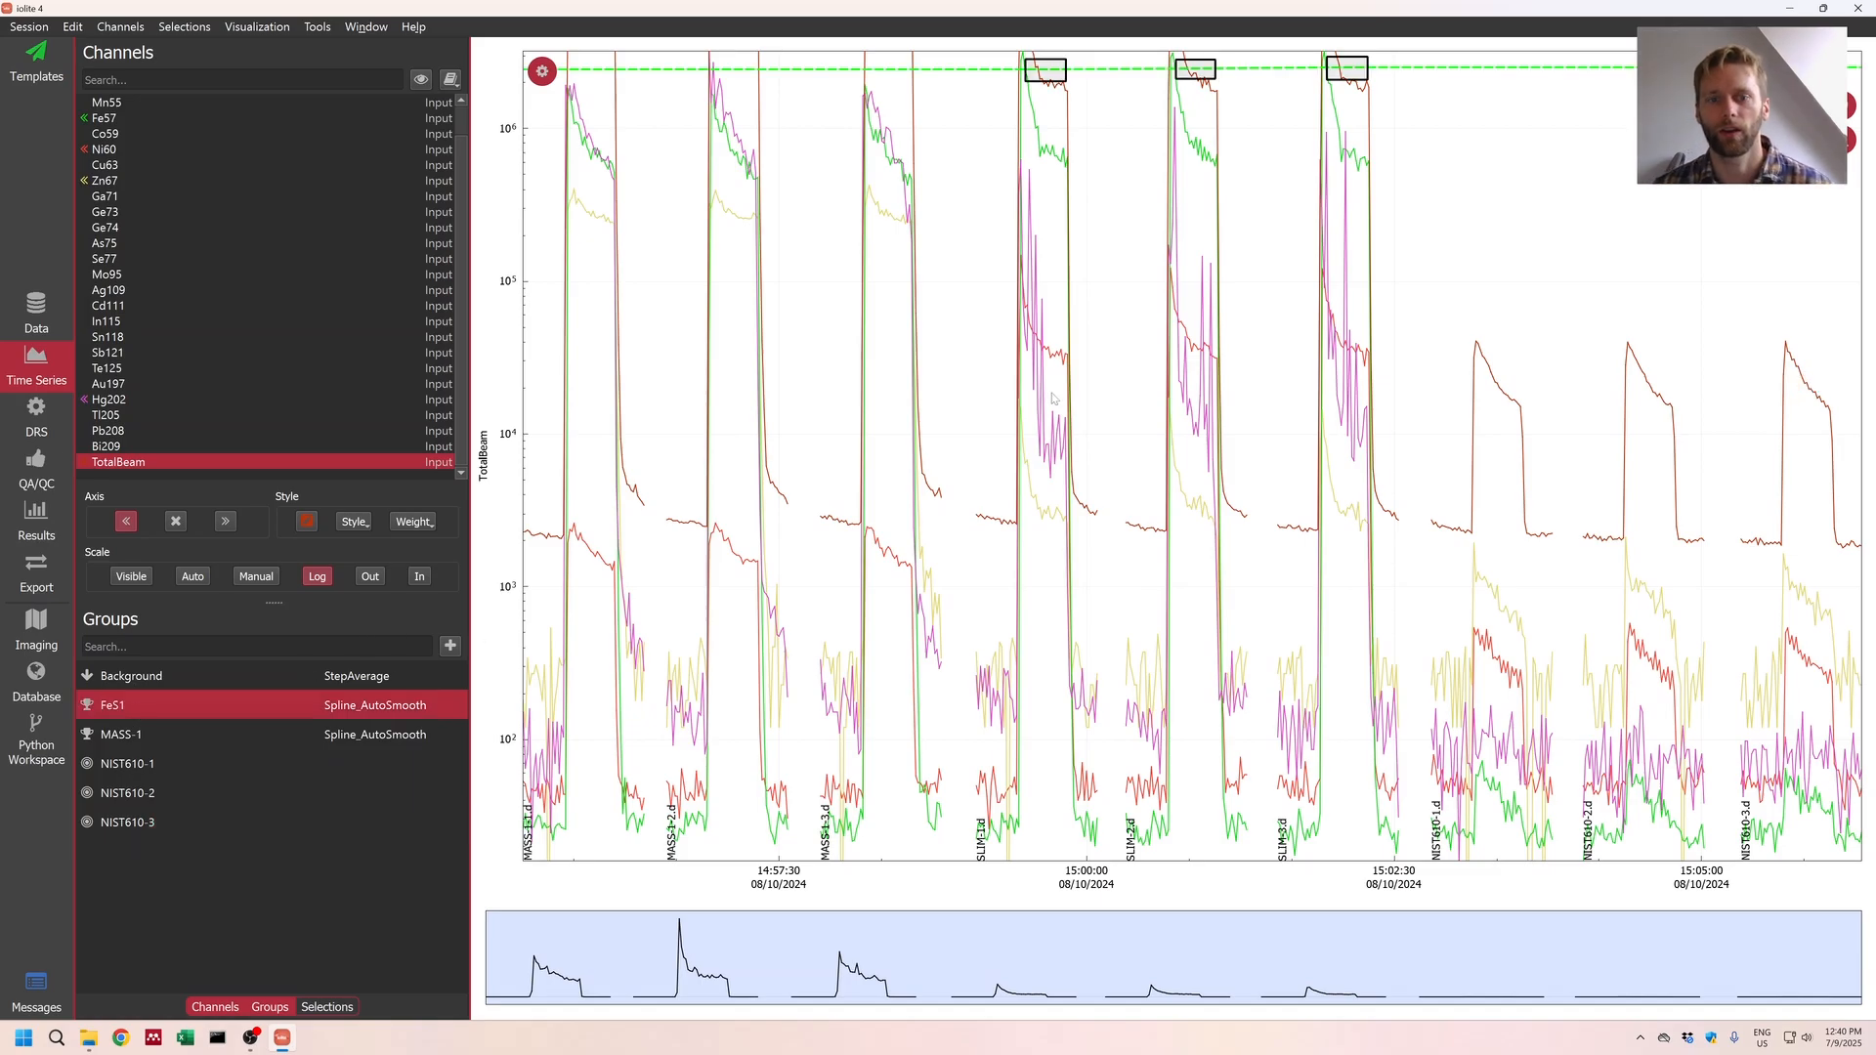
Step: Review the MASS-1, NIST610-1, NIST610-2 and NIST610-3 selections against the TotalBeam signal on an expanded vertical range
scroll(1053, 398, "down", 2)
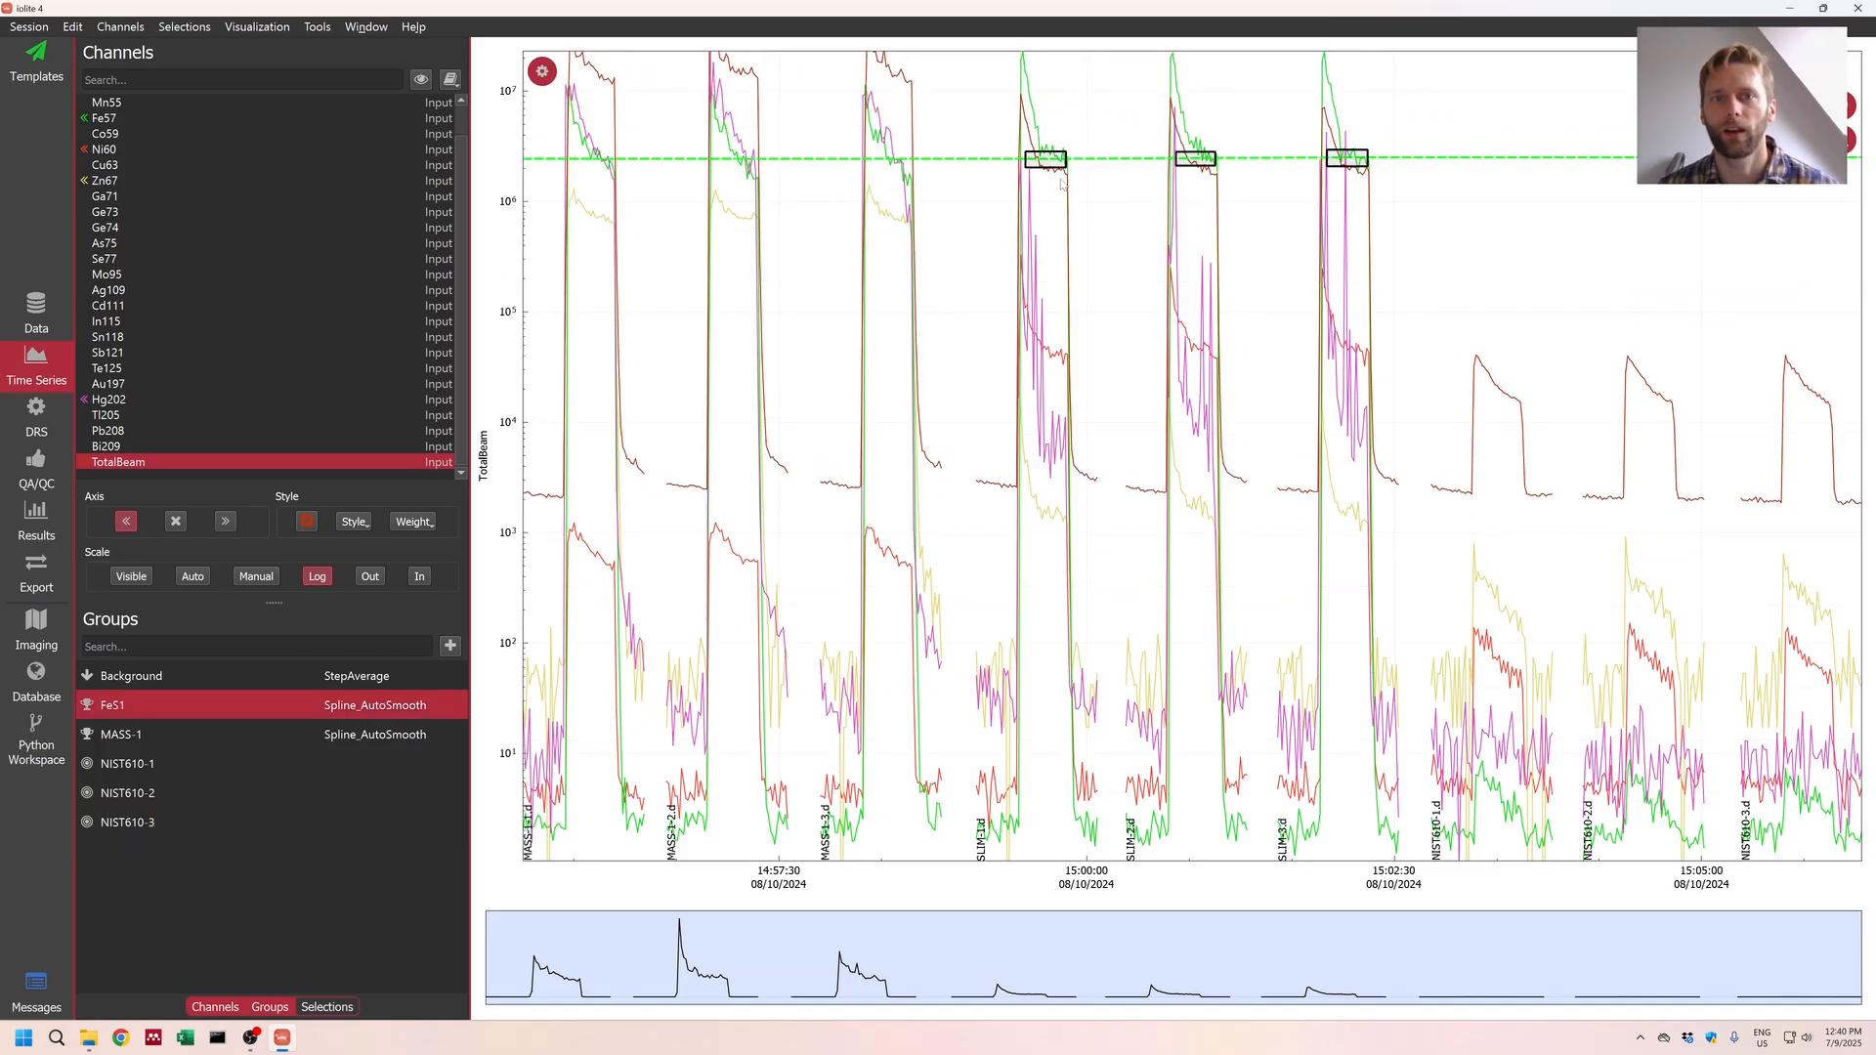
left_click(155, 736)
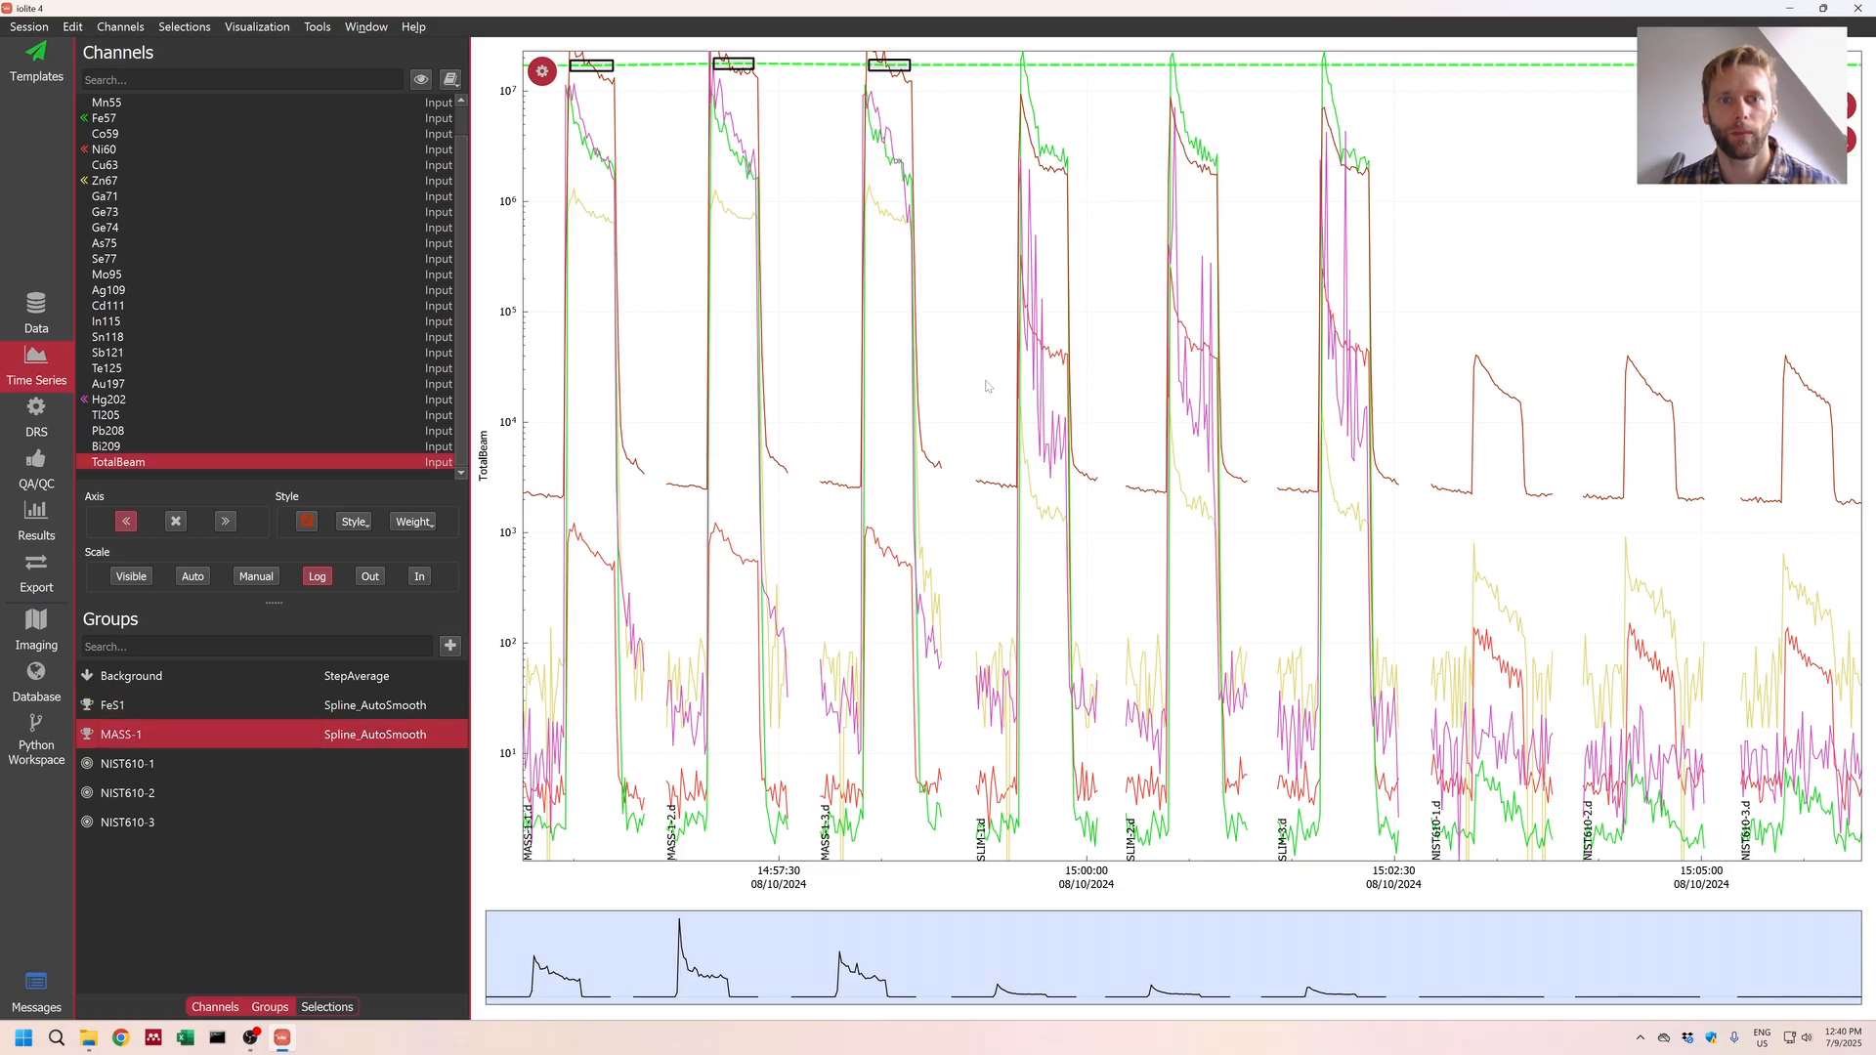
scroll(989, 389, "down", 2)
left_click(301, 762)
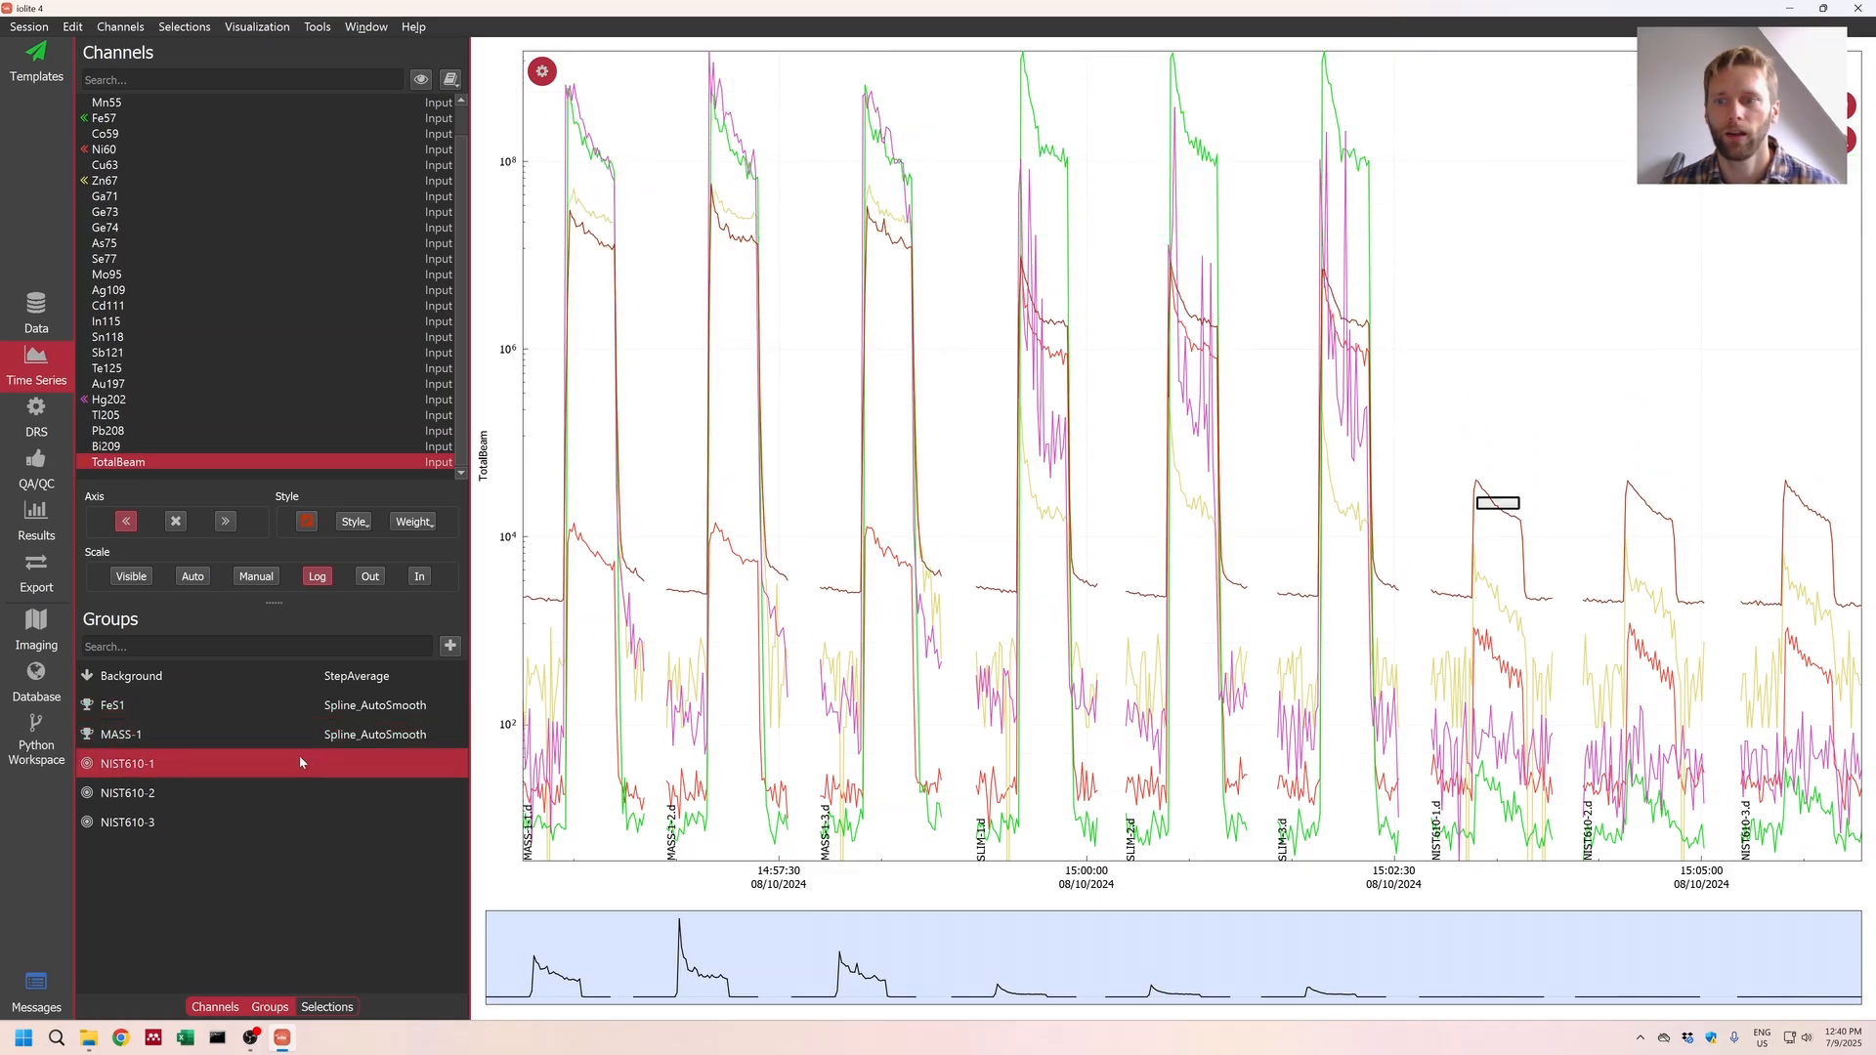
key("Down")
key("Down")
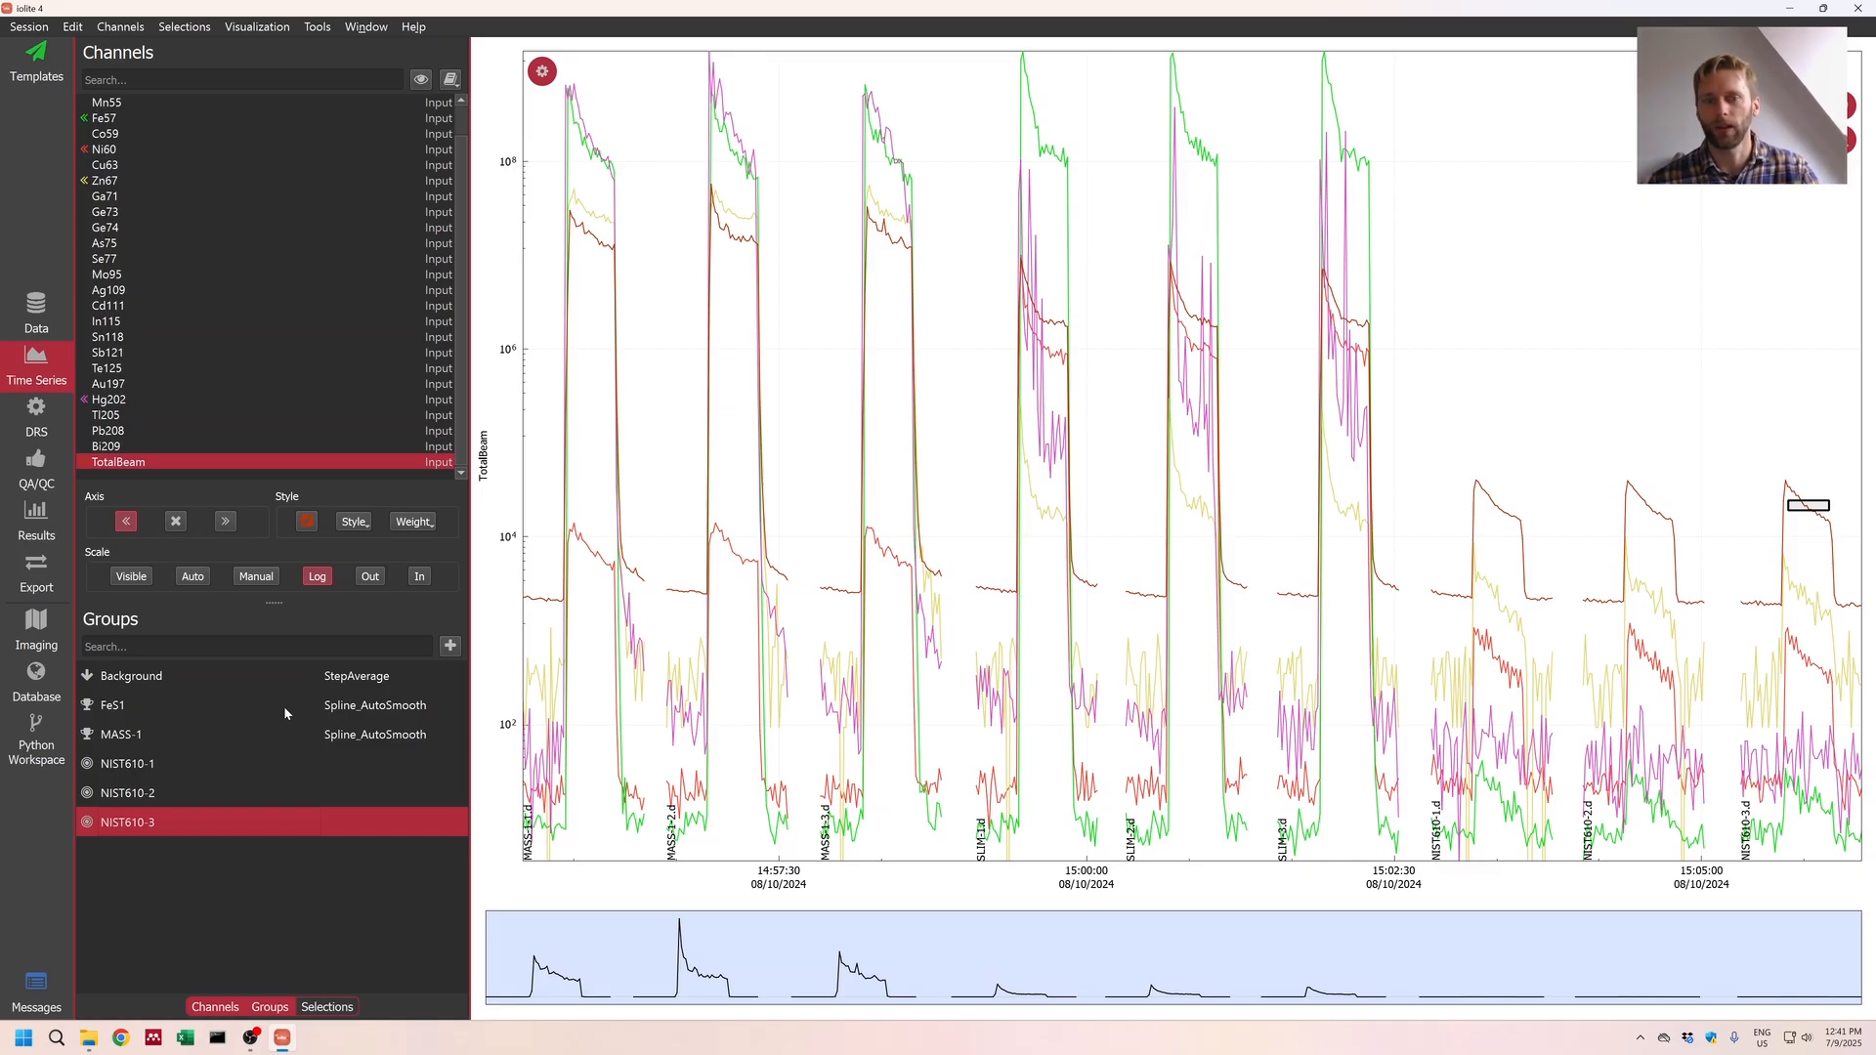
left_click(452, 648)
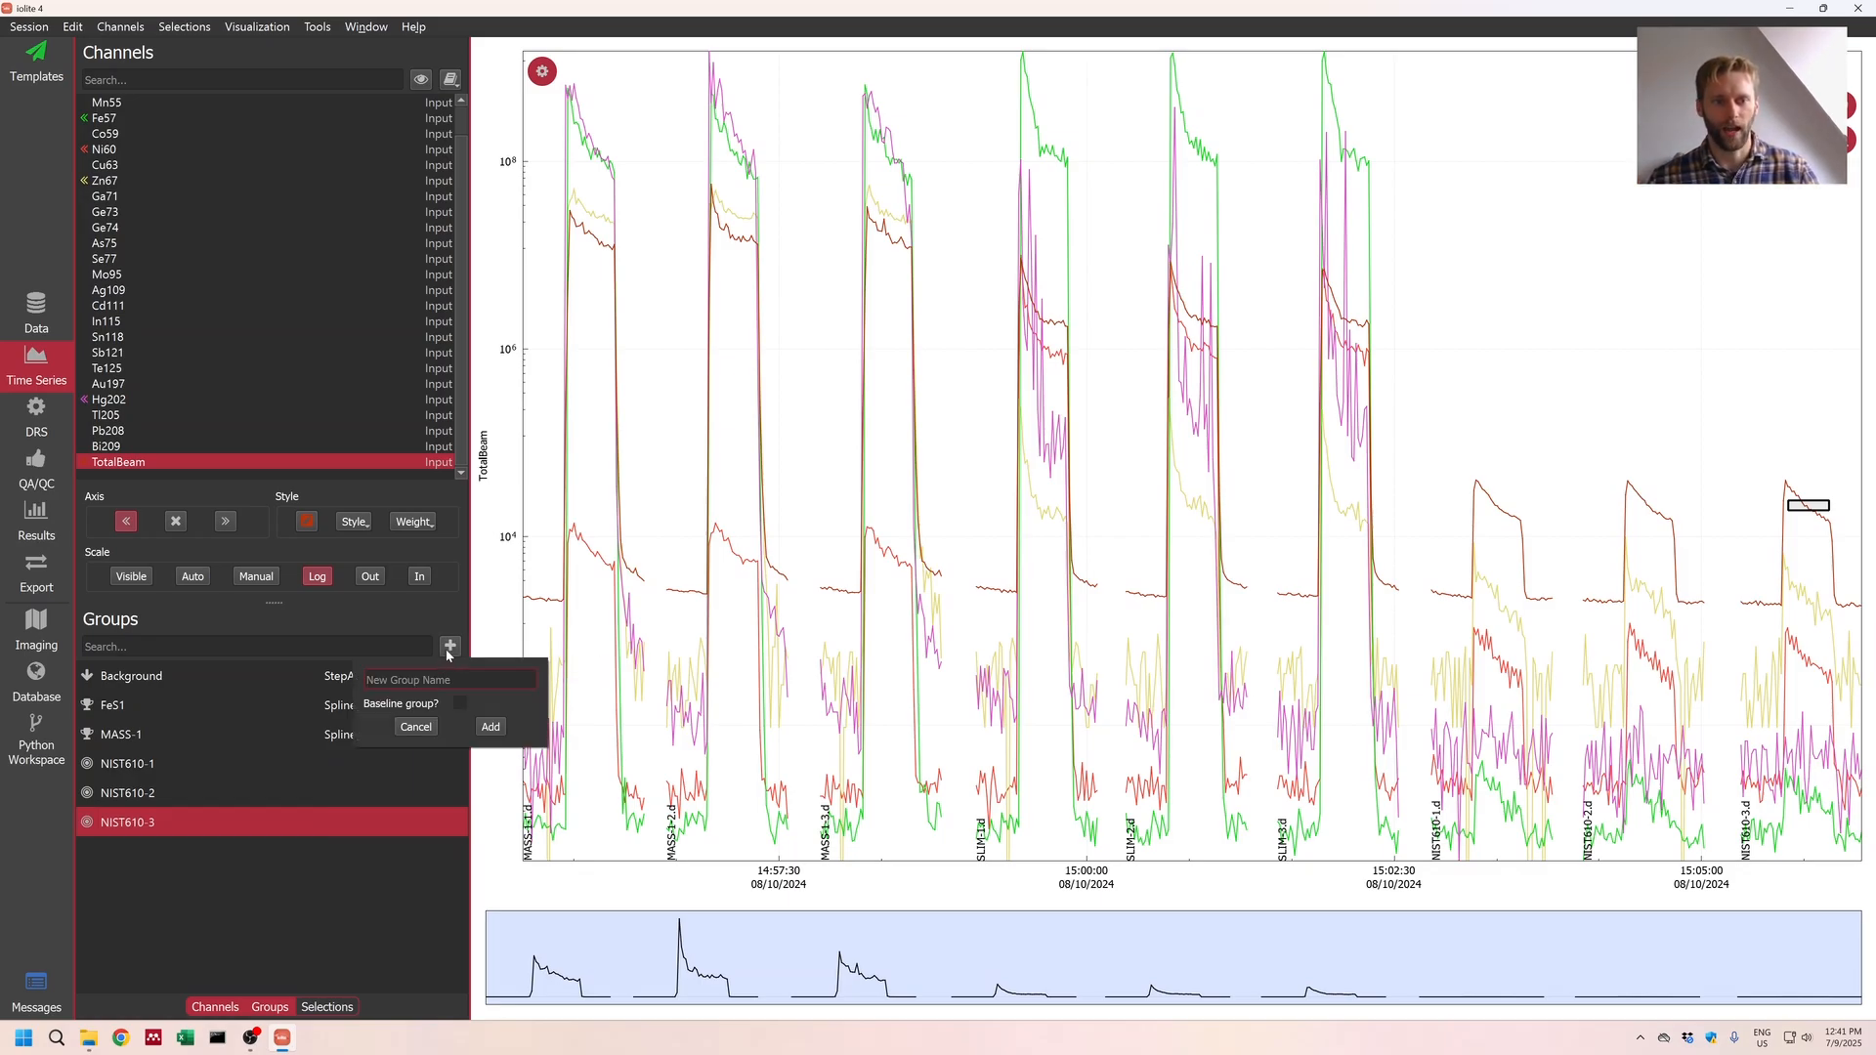
left_click(416, 728)
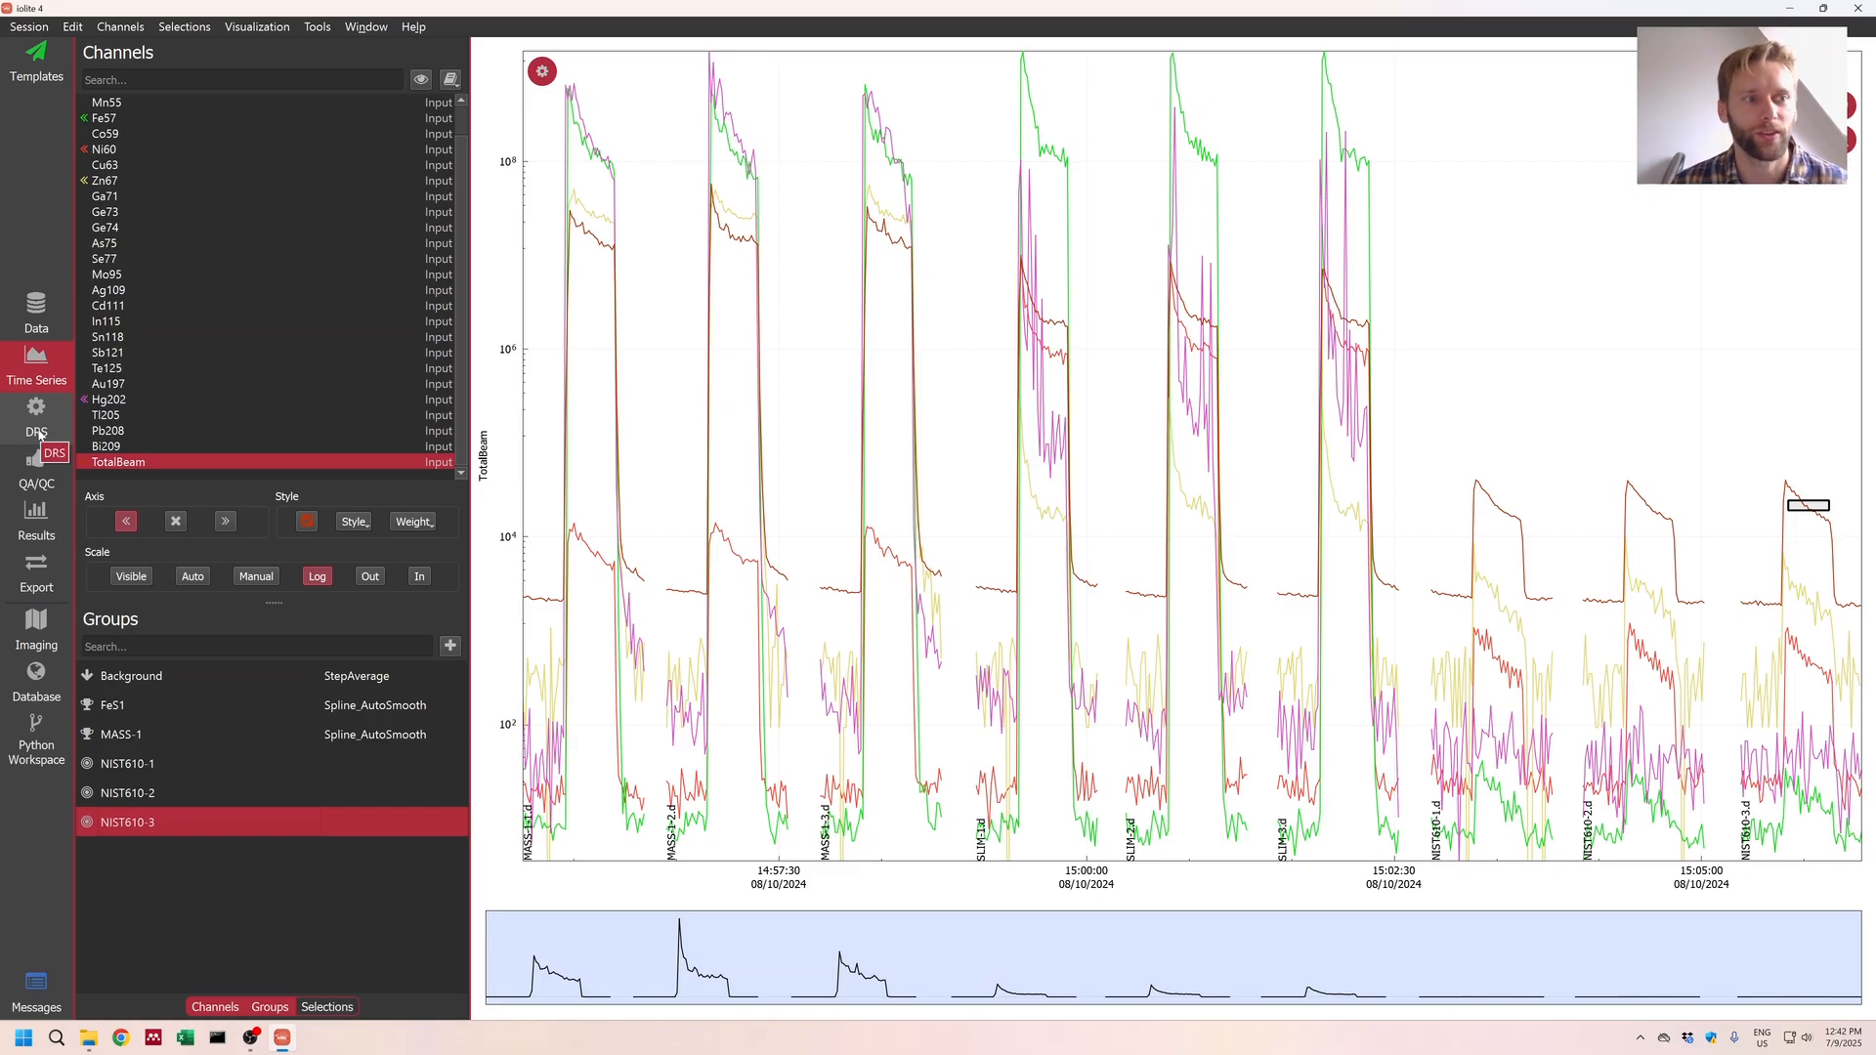
Step: Compare the selections and fit curves of the Background, FeS1 and MASS-1 groups, including the selections of the NIST610 groups
left_click(401, 675)
left_click(384, 706)
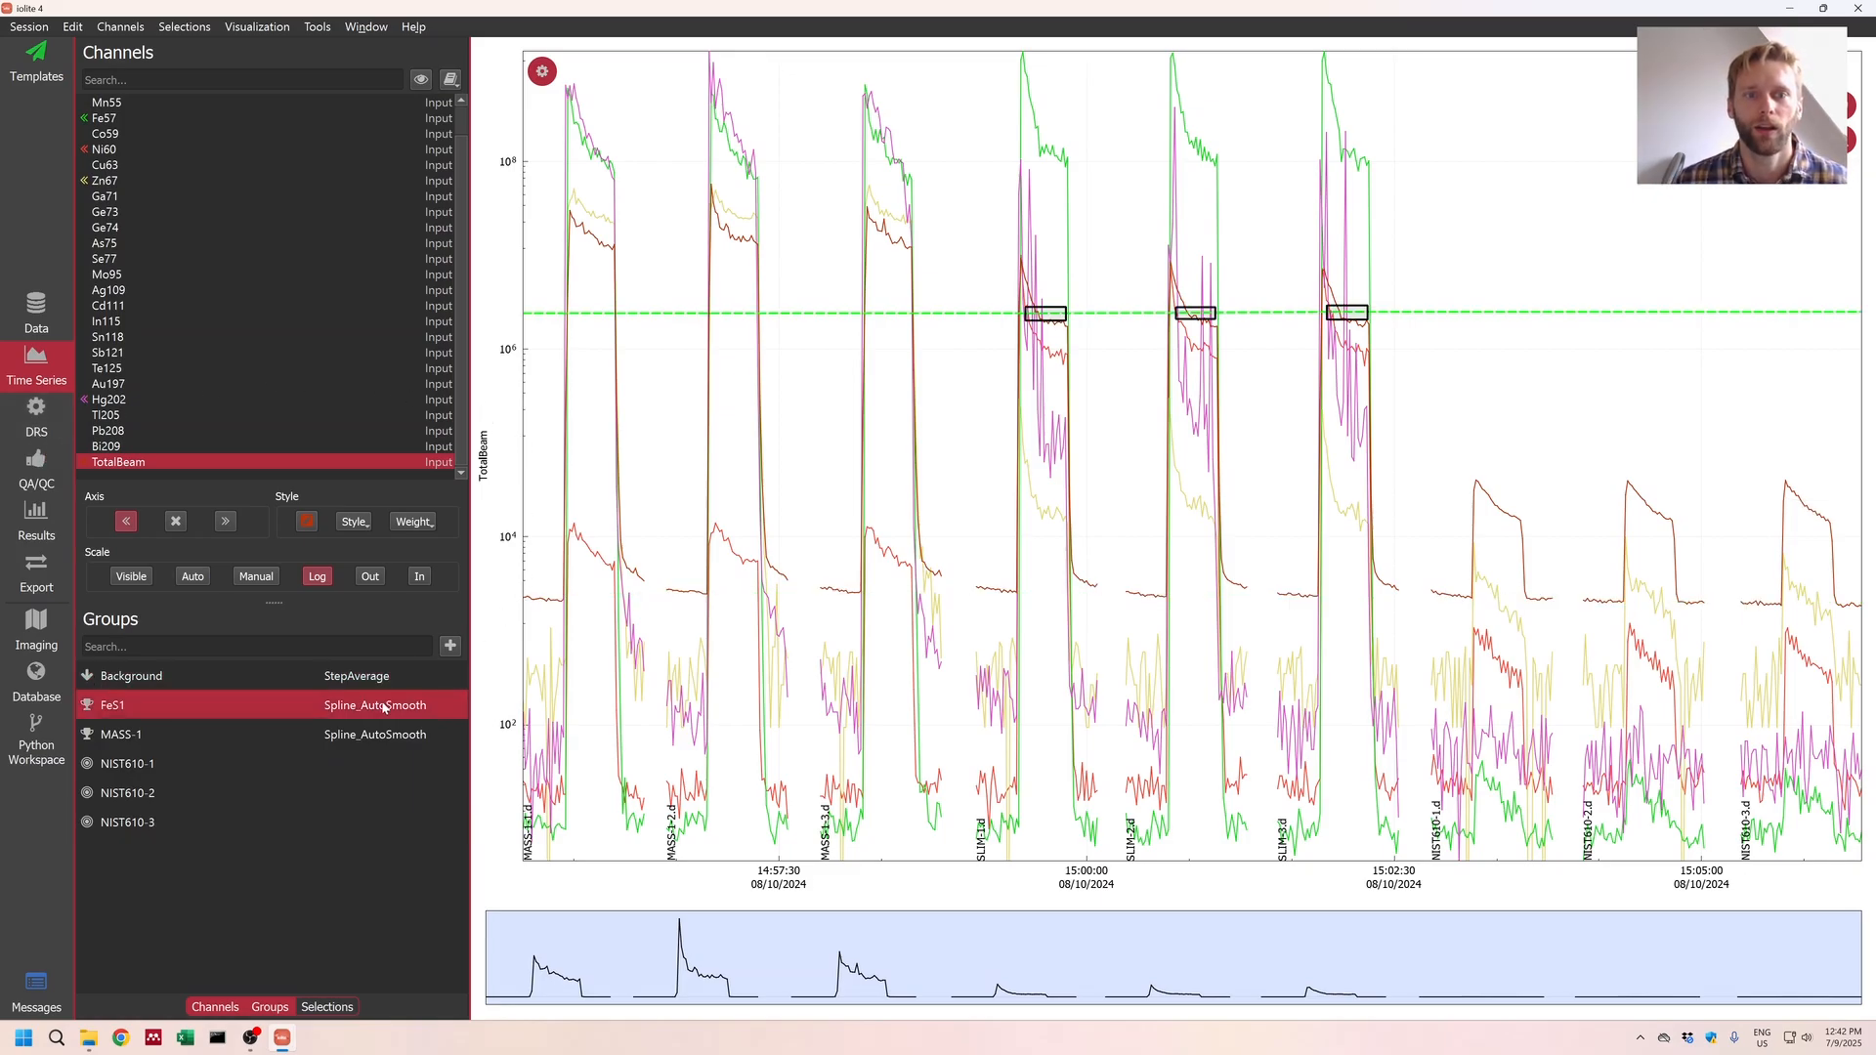
left_click(389, 735)
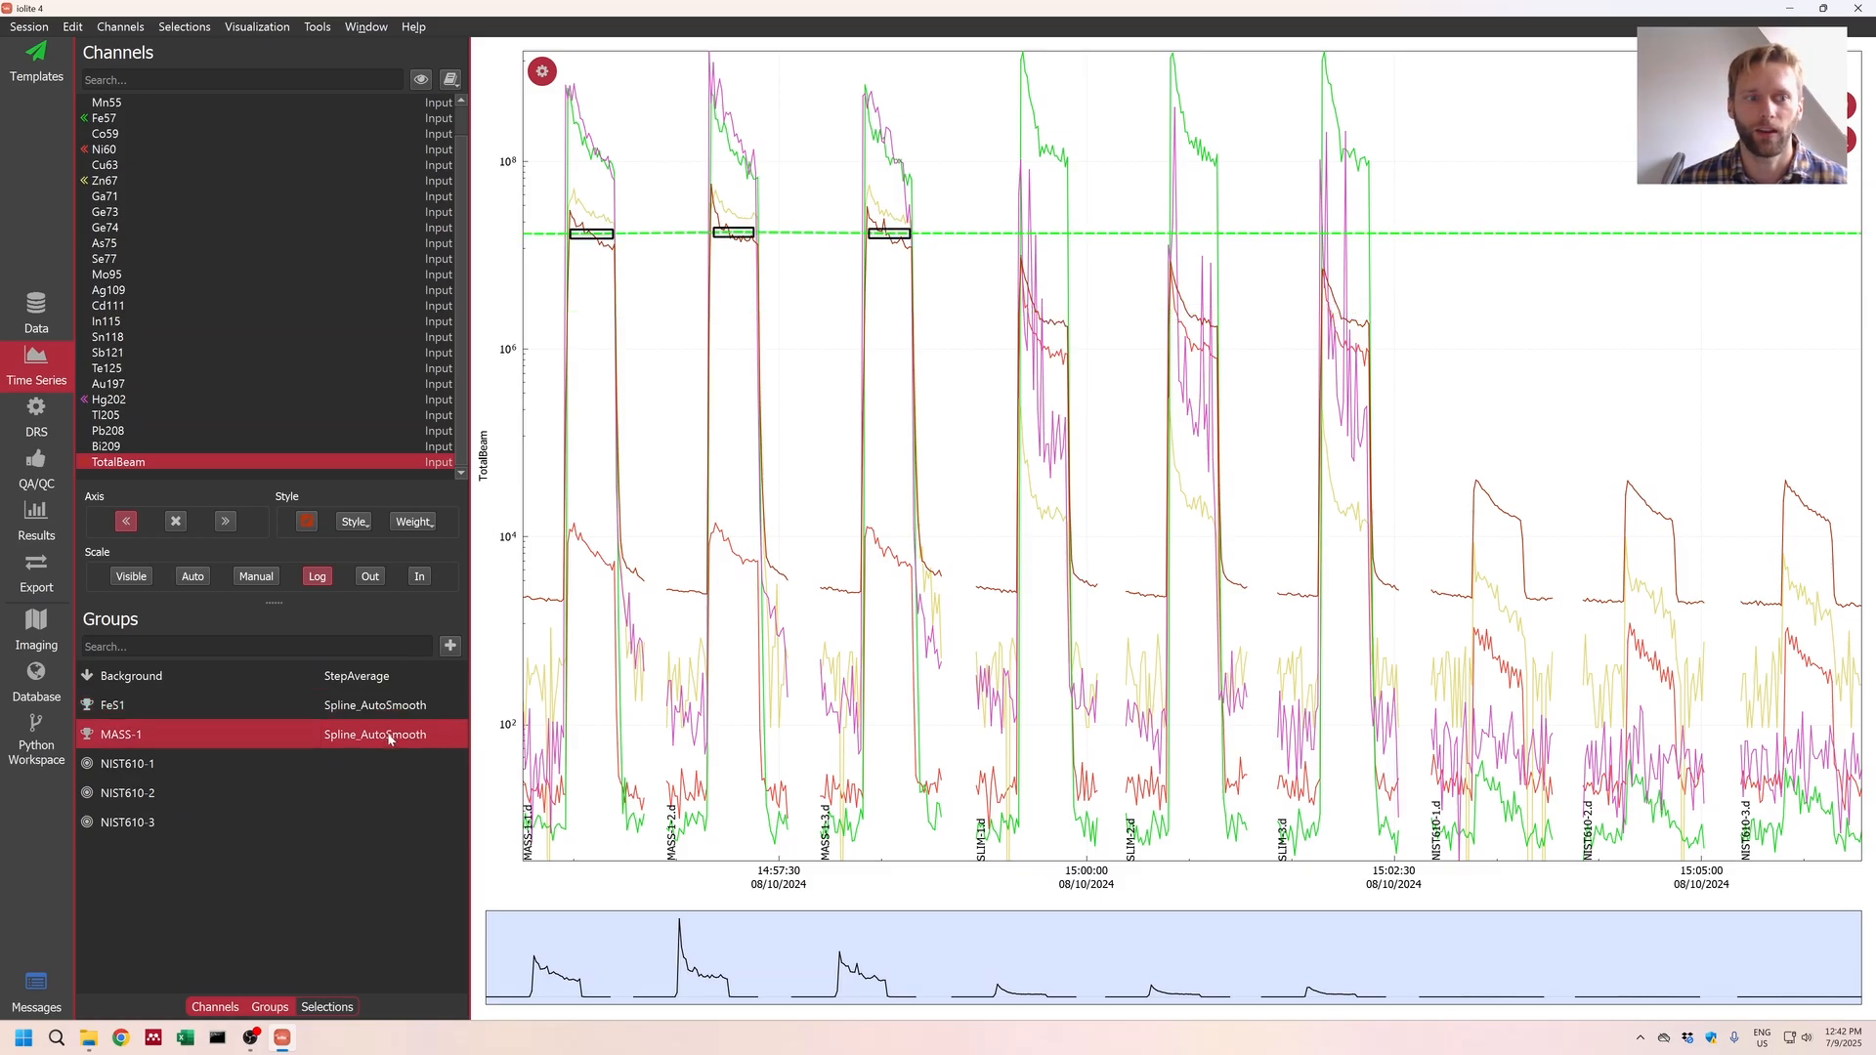
left_click(365, 774)
left_click(362, 795)
left_click(366, 823)
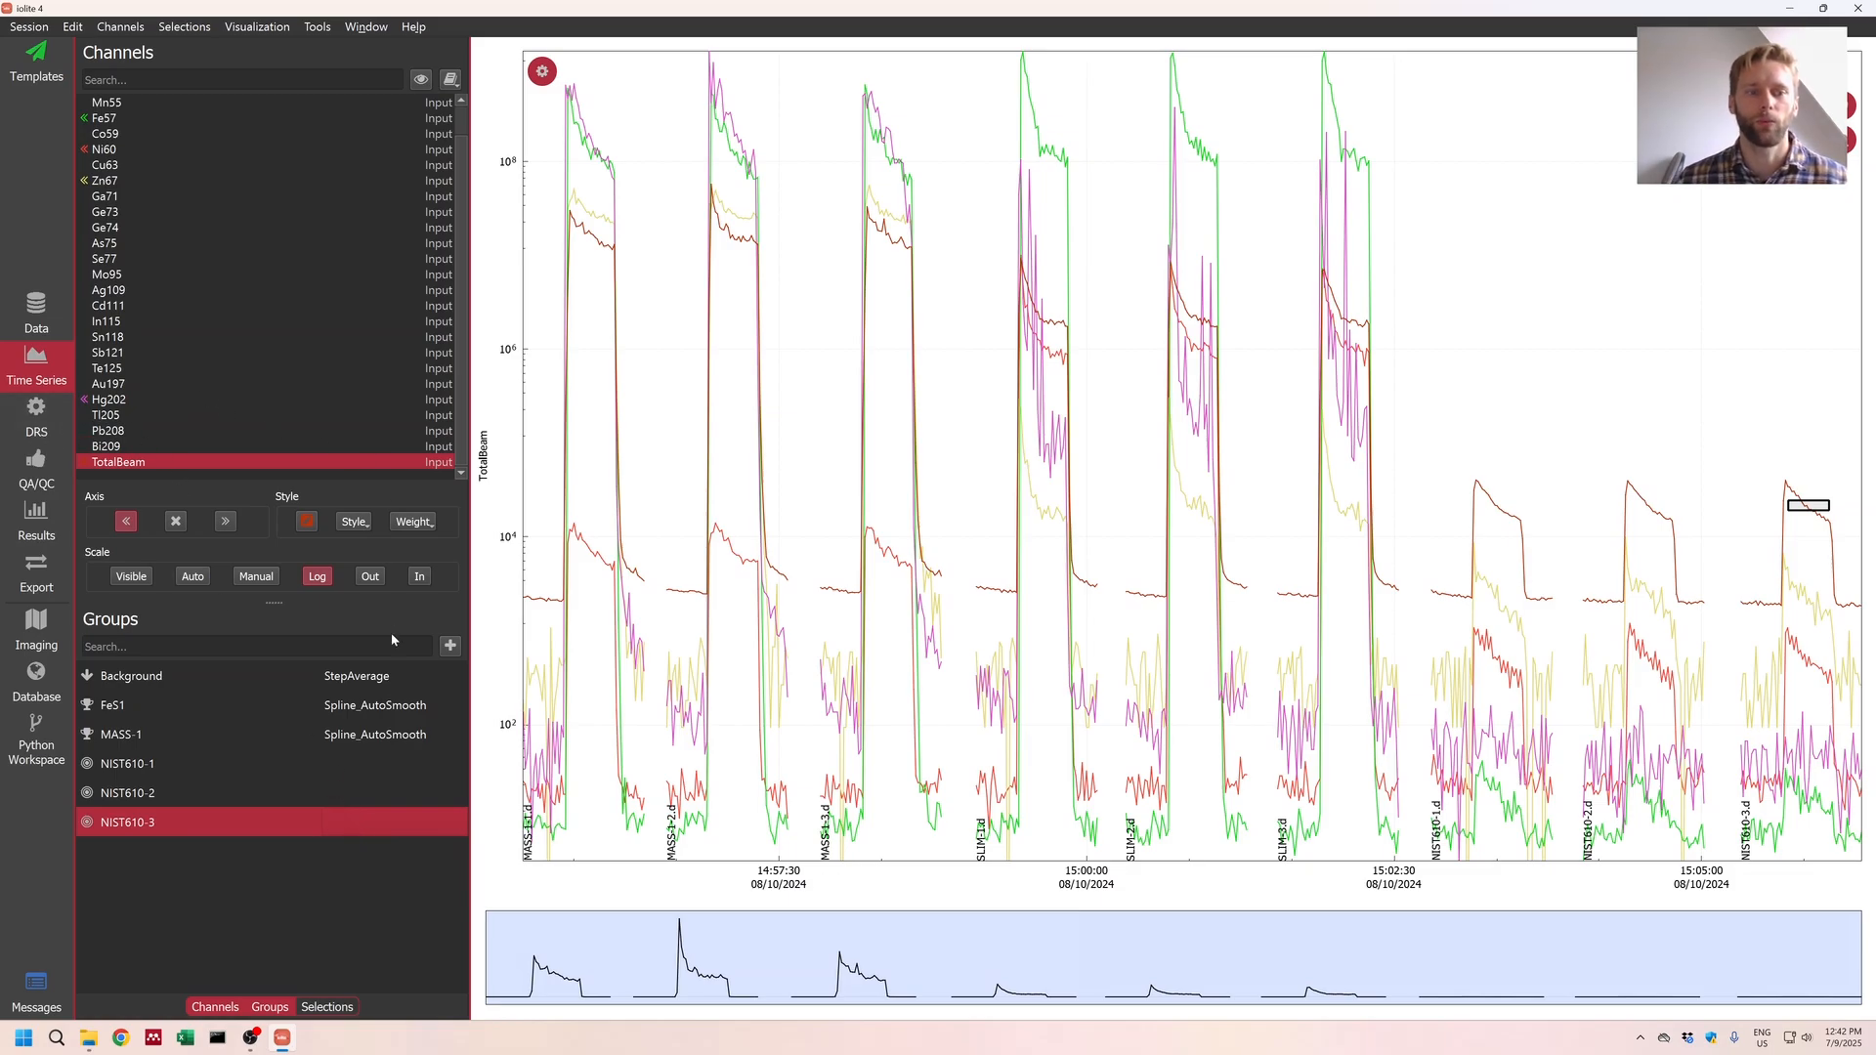
left_click(399, 707)
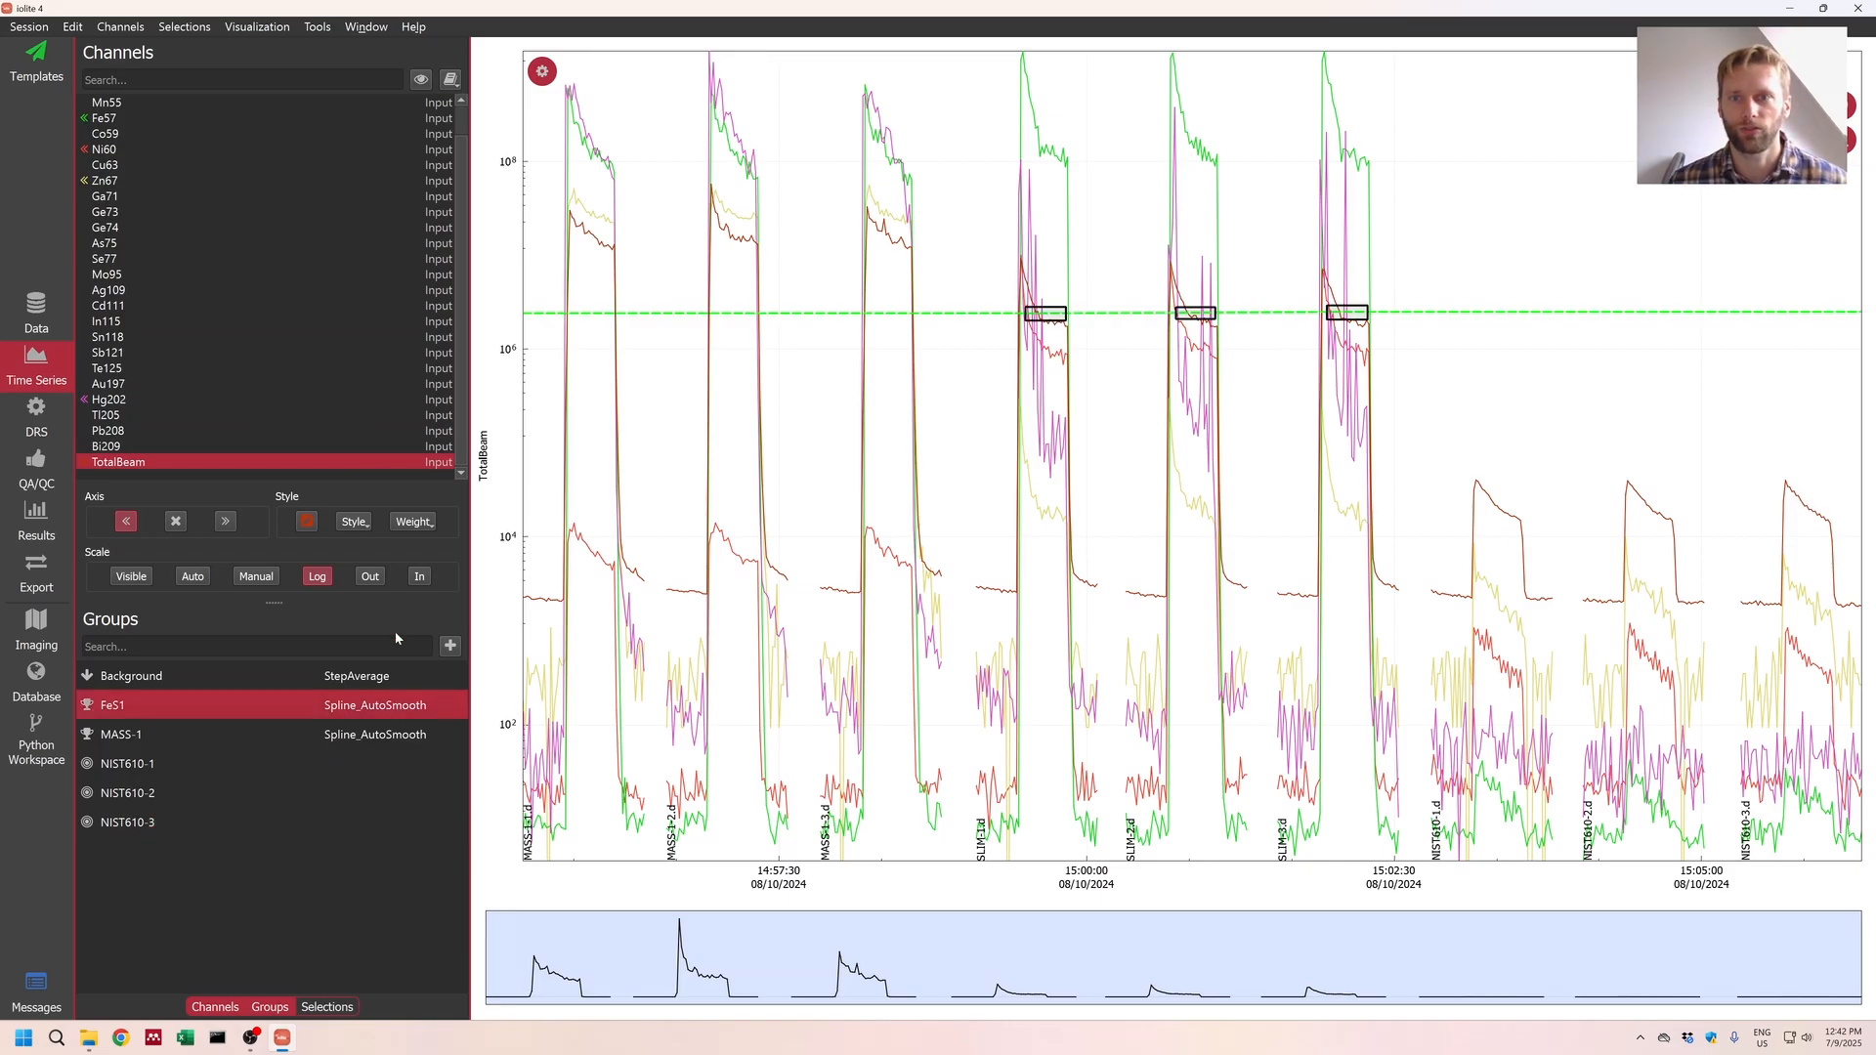
left_click(383, 736)
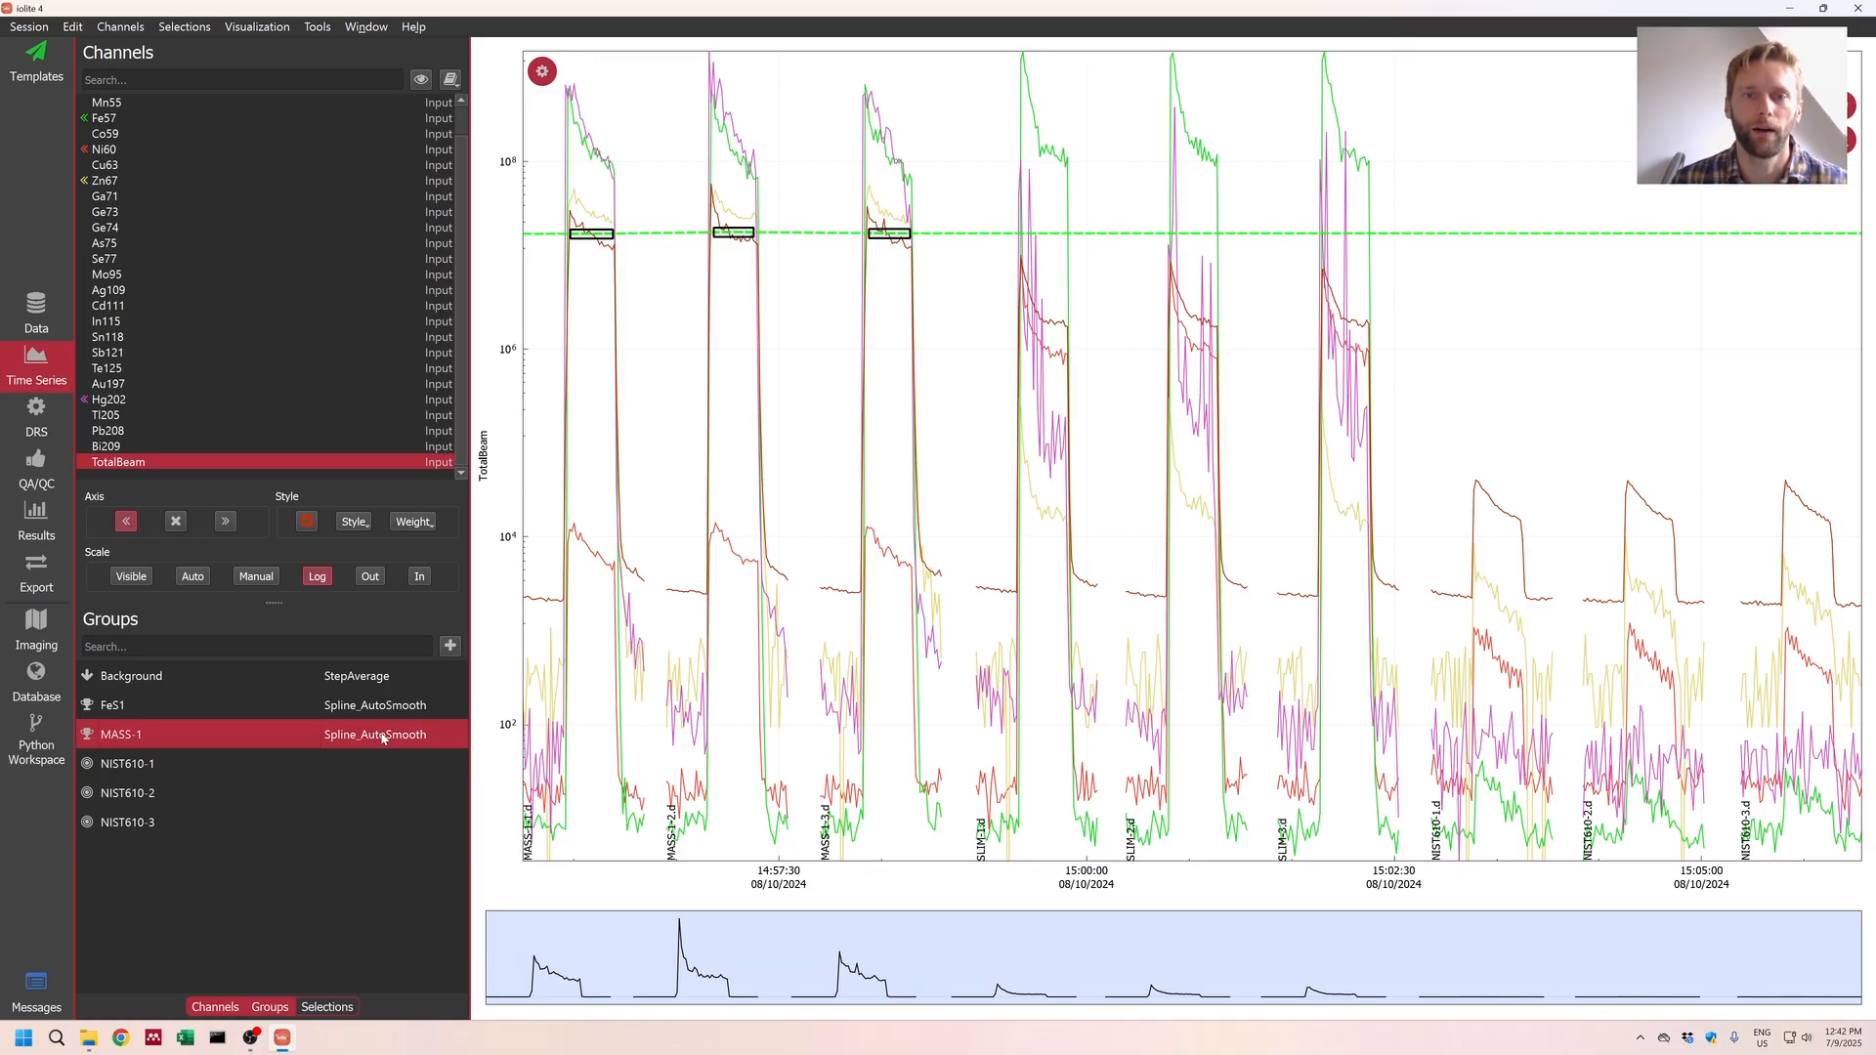
left_click(363, 684)
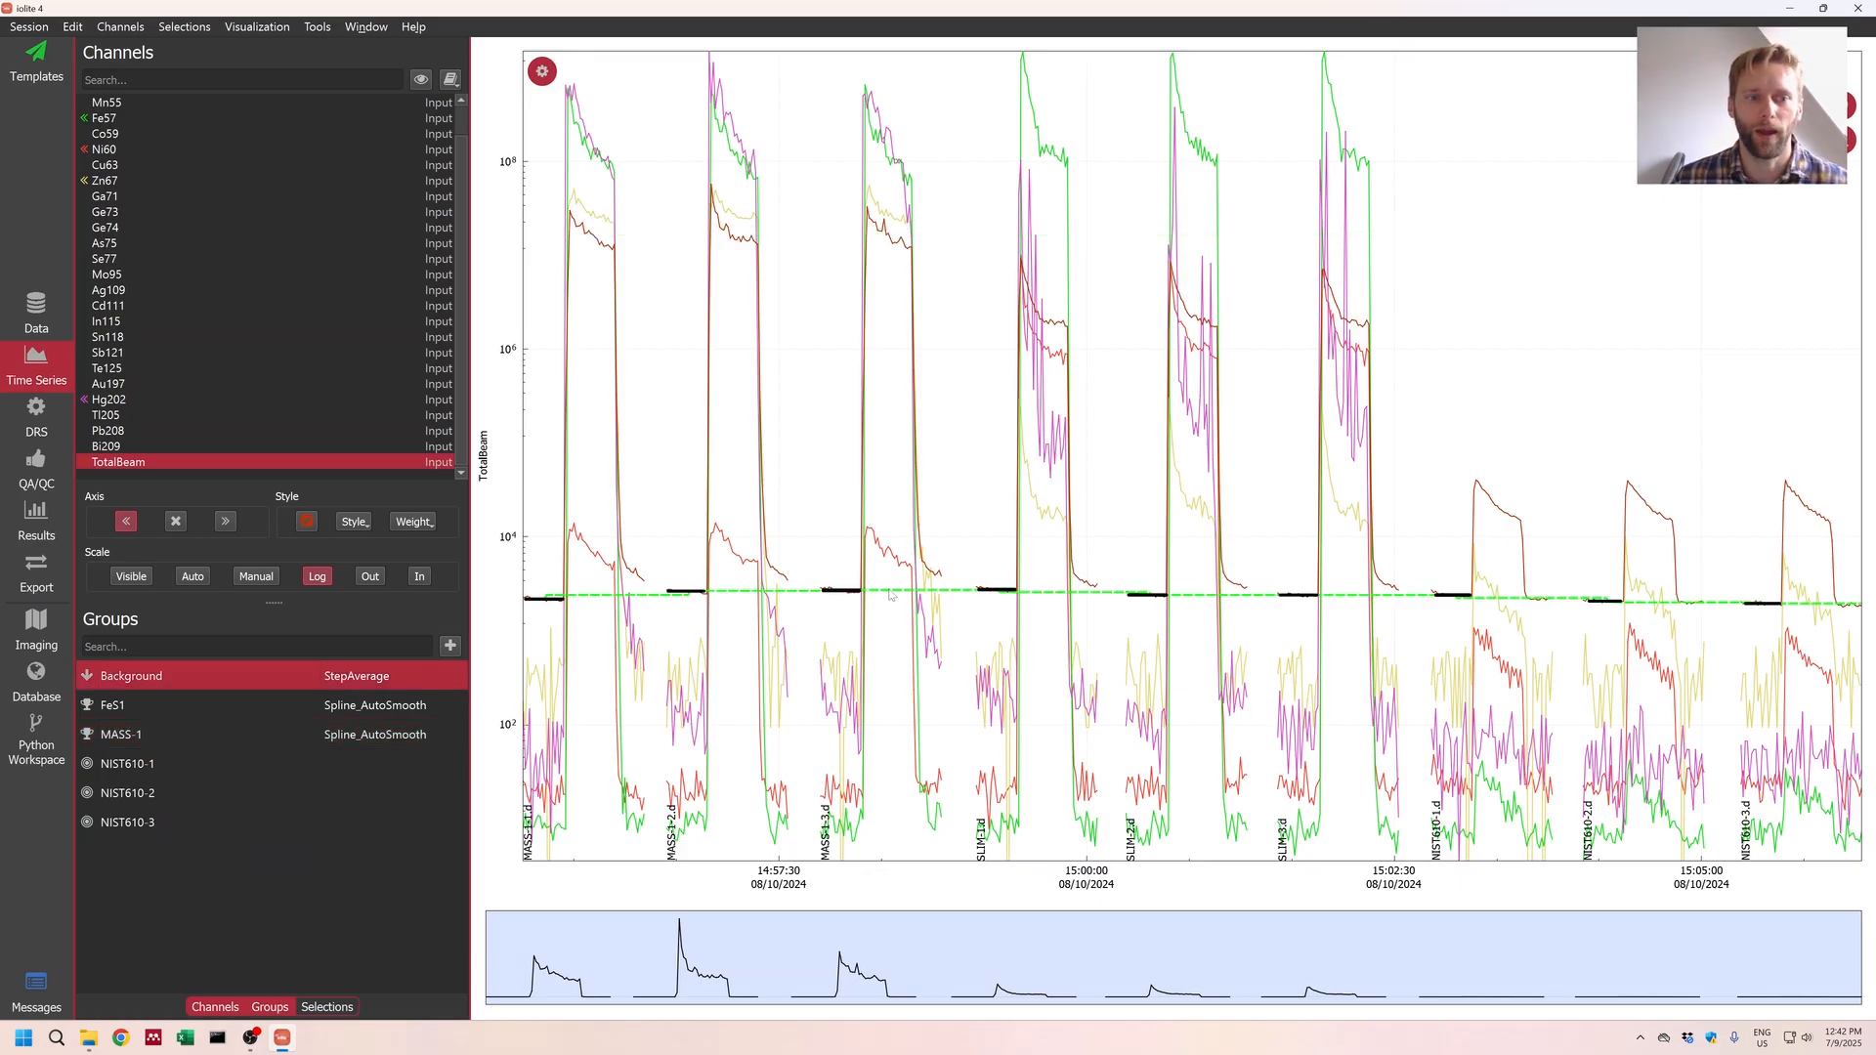
Step: Set the fit type of the FeS1 and MASS-1 groups to LinearFit and check the three NIST610 groups
left_click(358, 712)
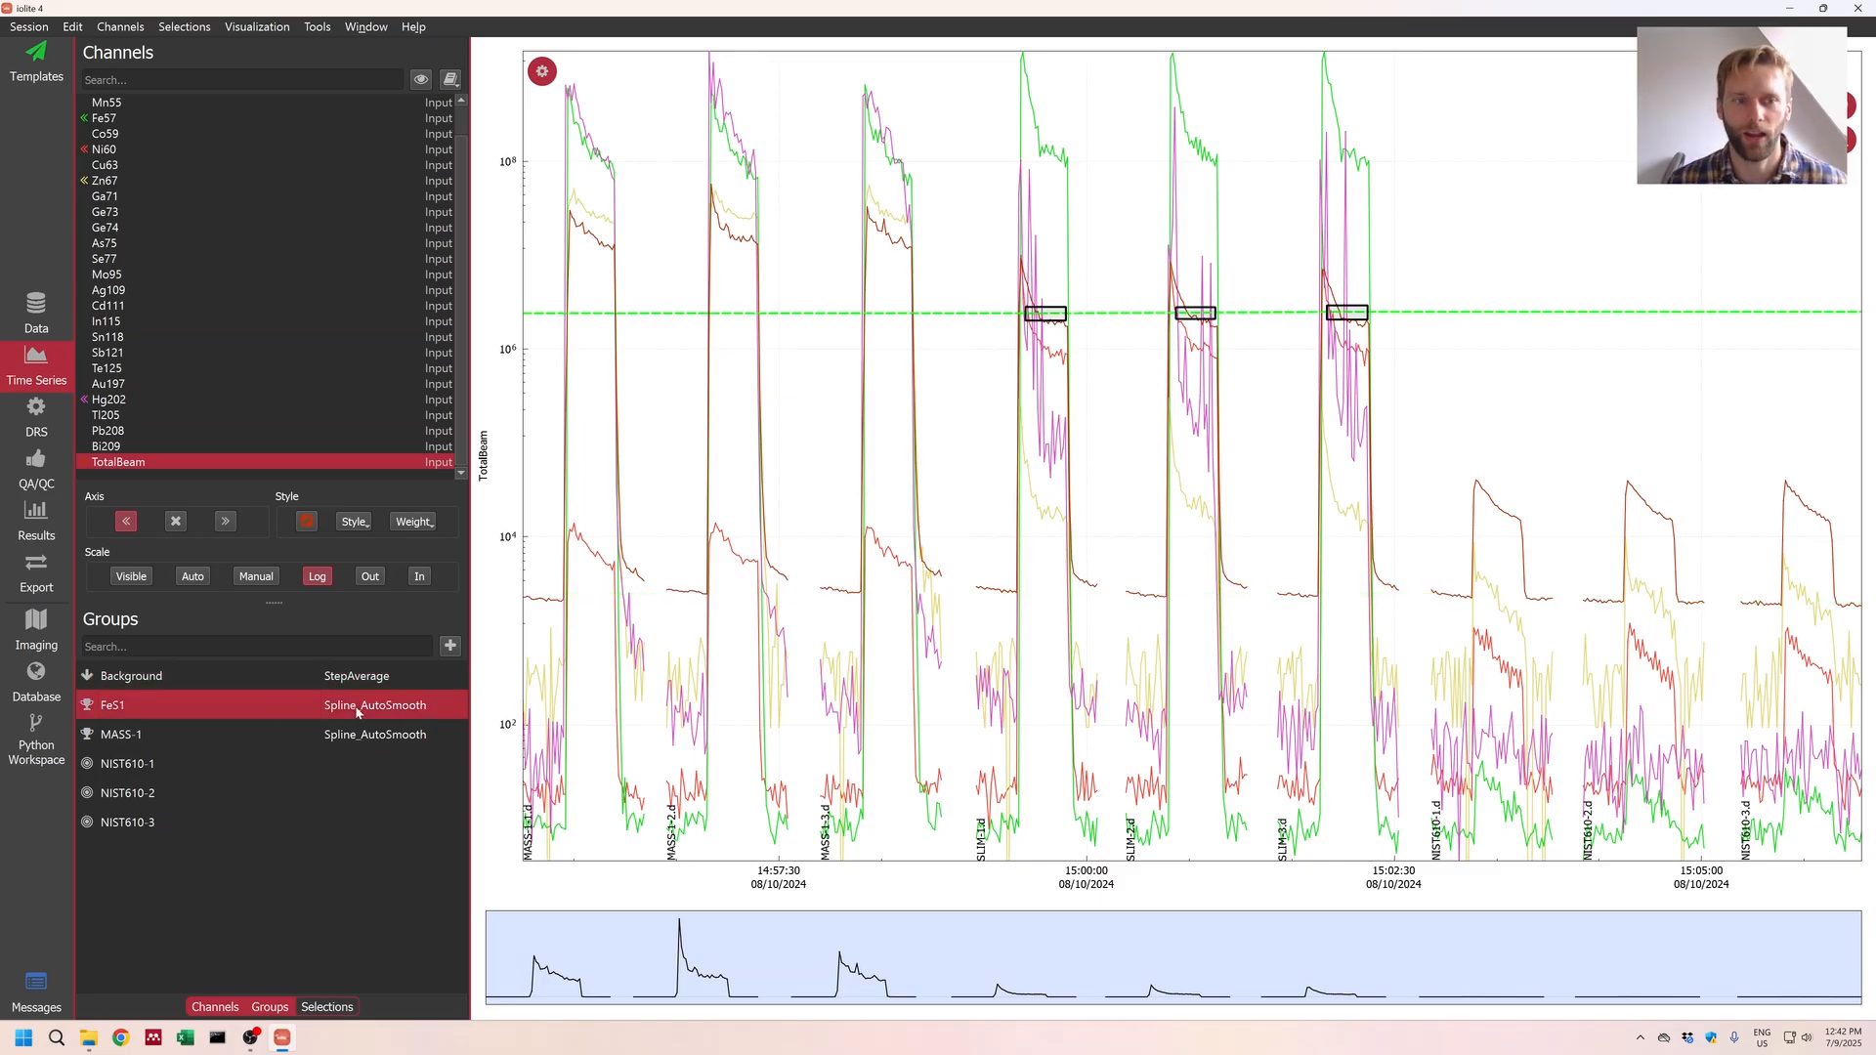
left_click(388, 709)
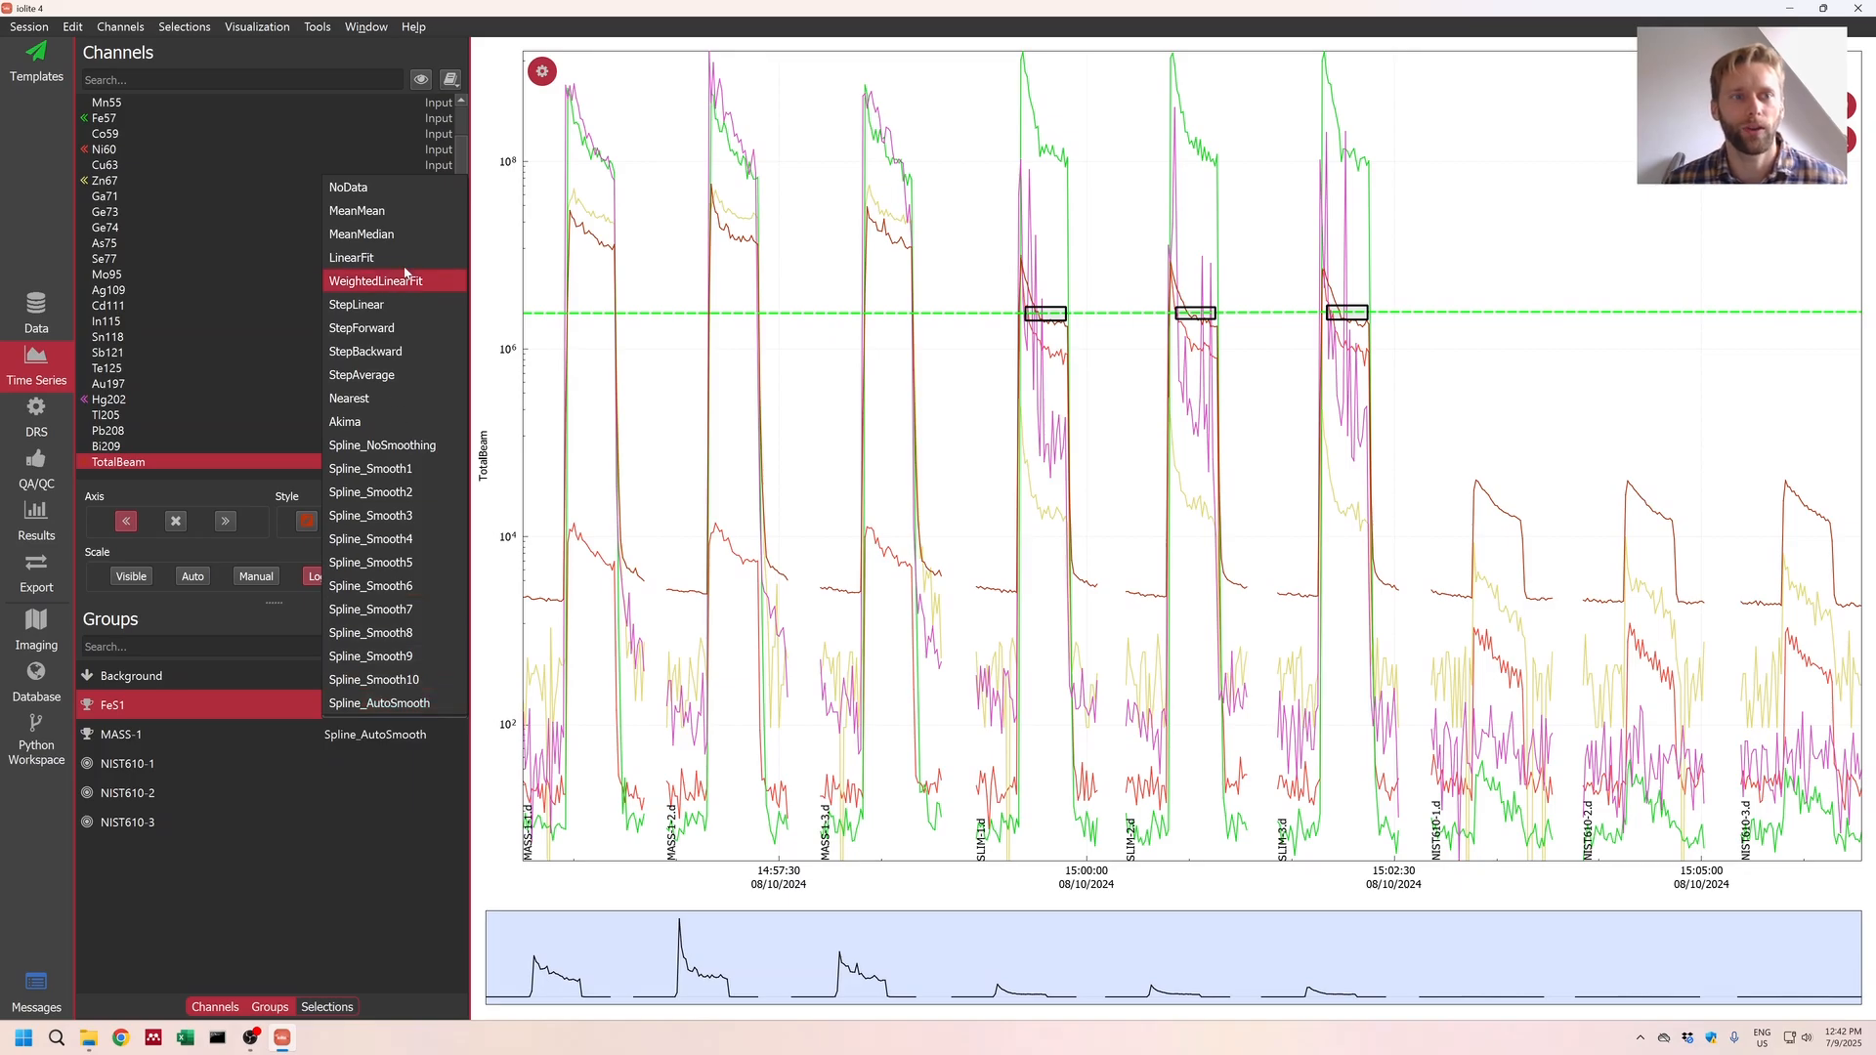
left_click(407, 259)
left_click(358, 744)
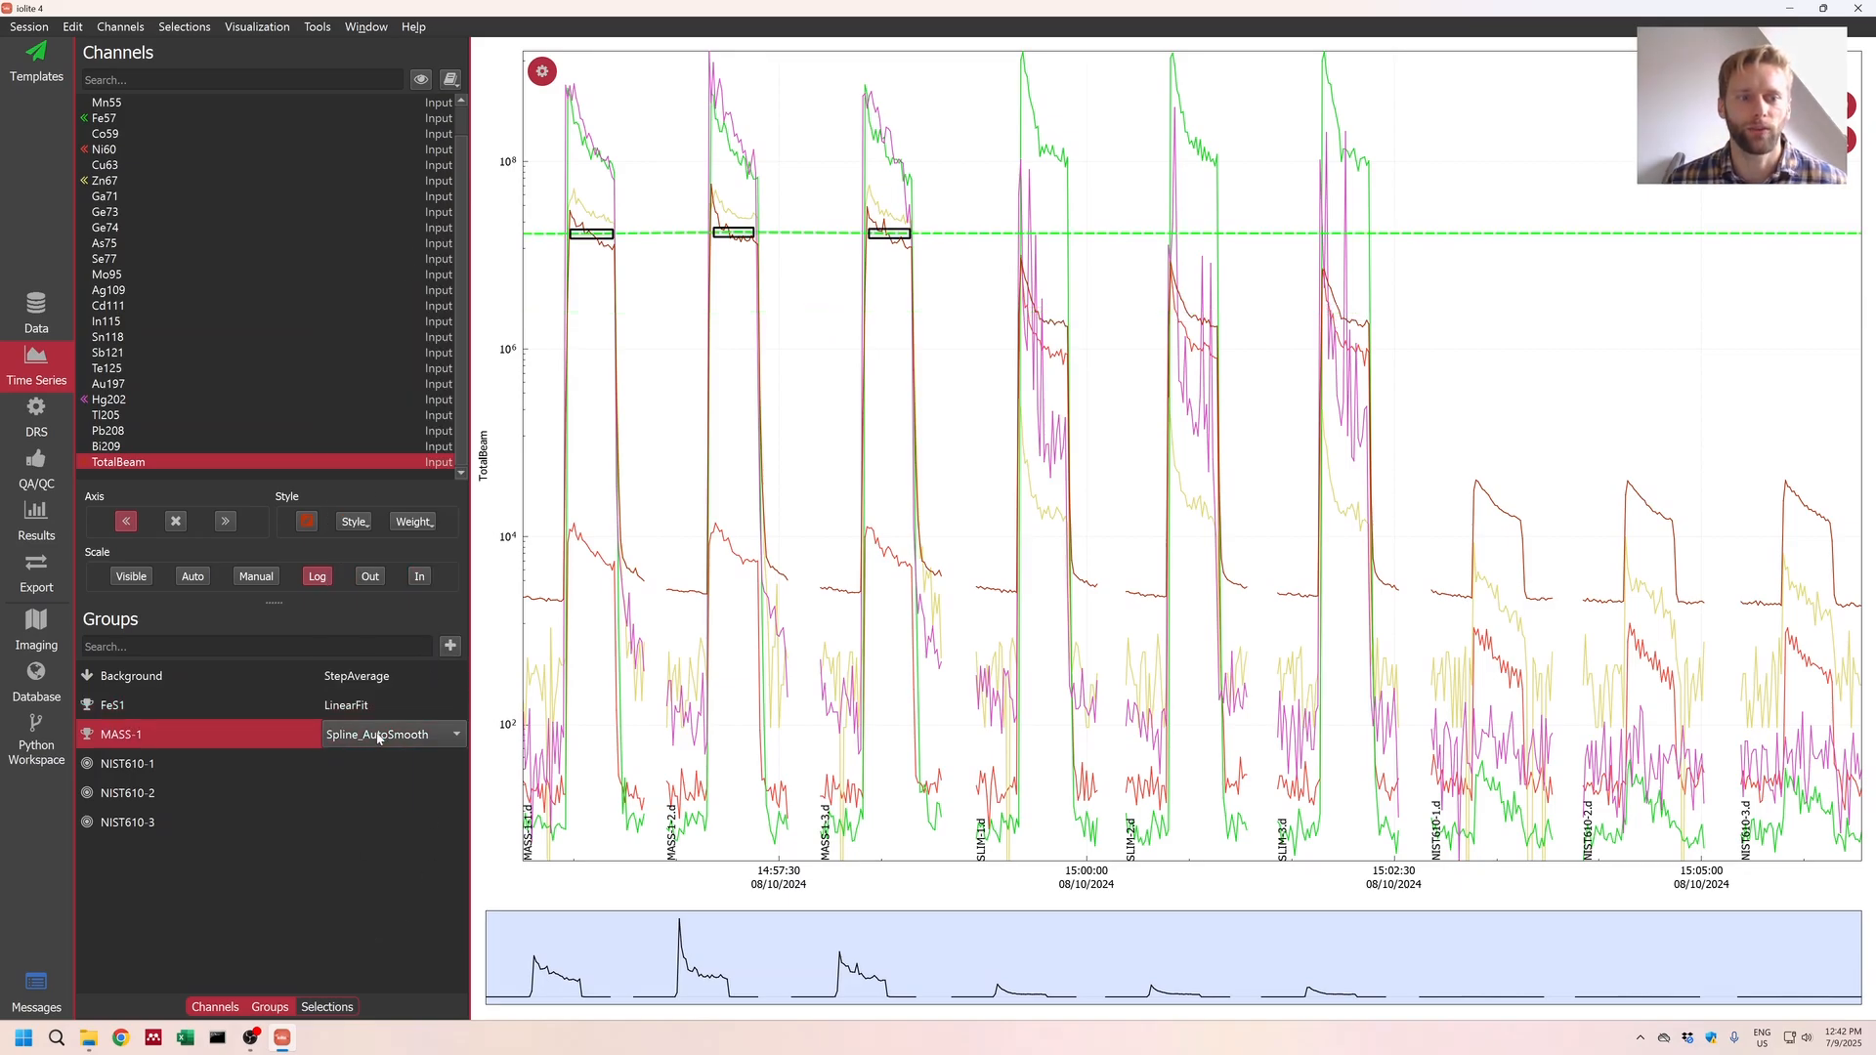
left_click(381, 738)
left_click(355, 289)
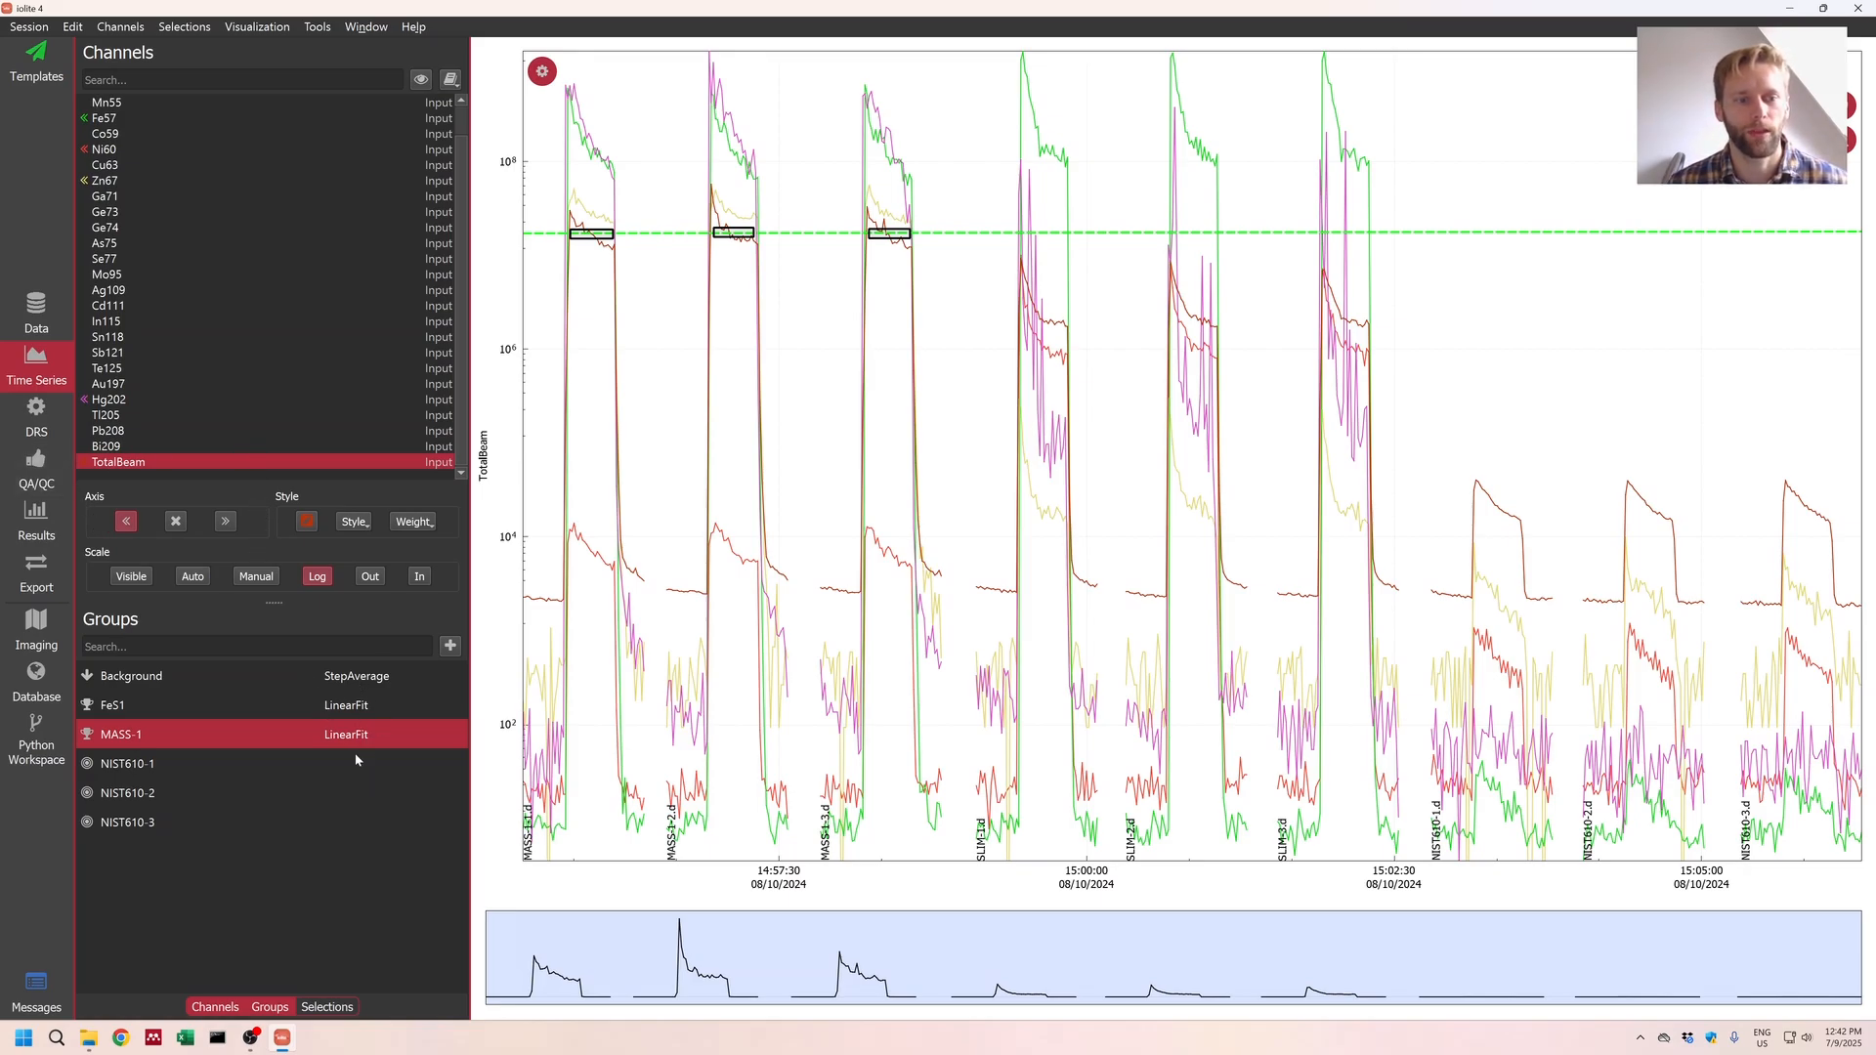
key("Down")
key("Down")
key("Down")
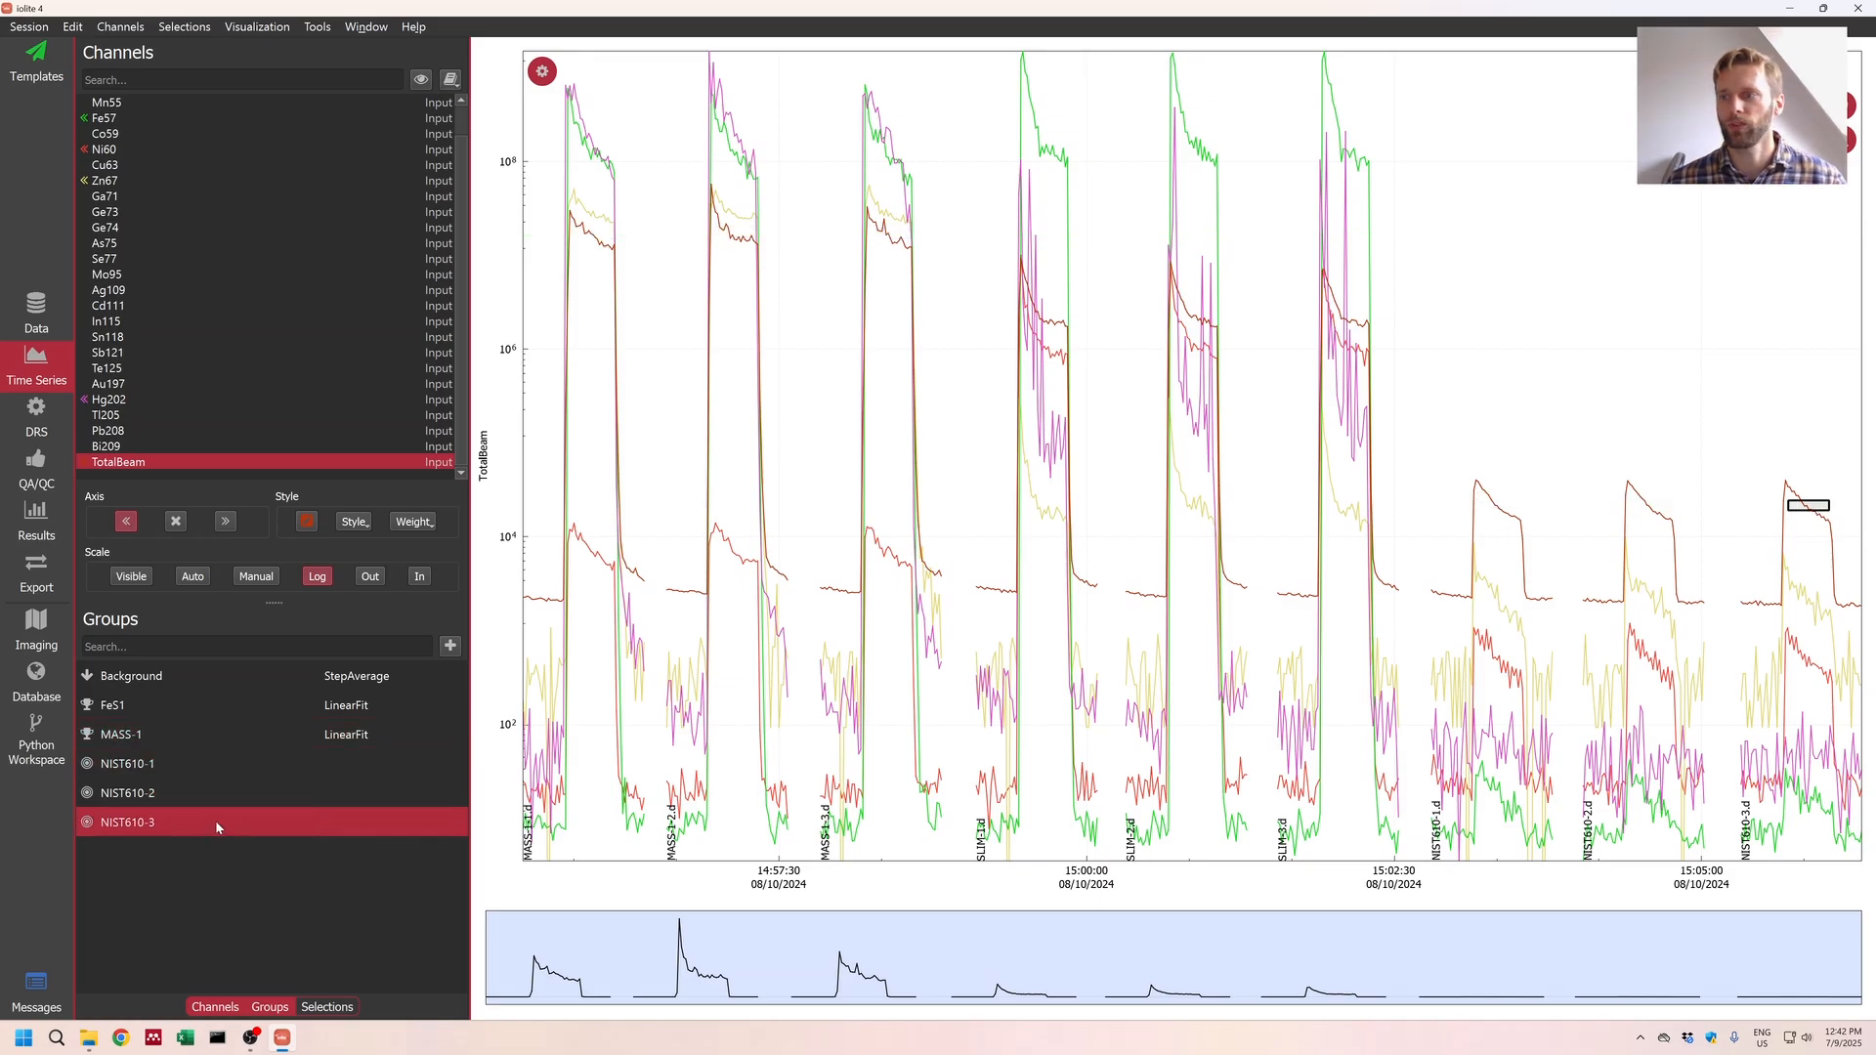
Step: Choose the Trace Elements data reduction scheme and set MASS-1 as the external reference material for all channels
left_click(36, 420)
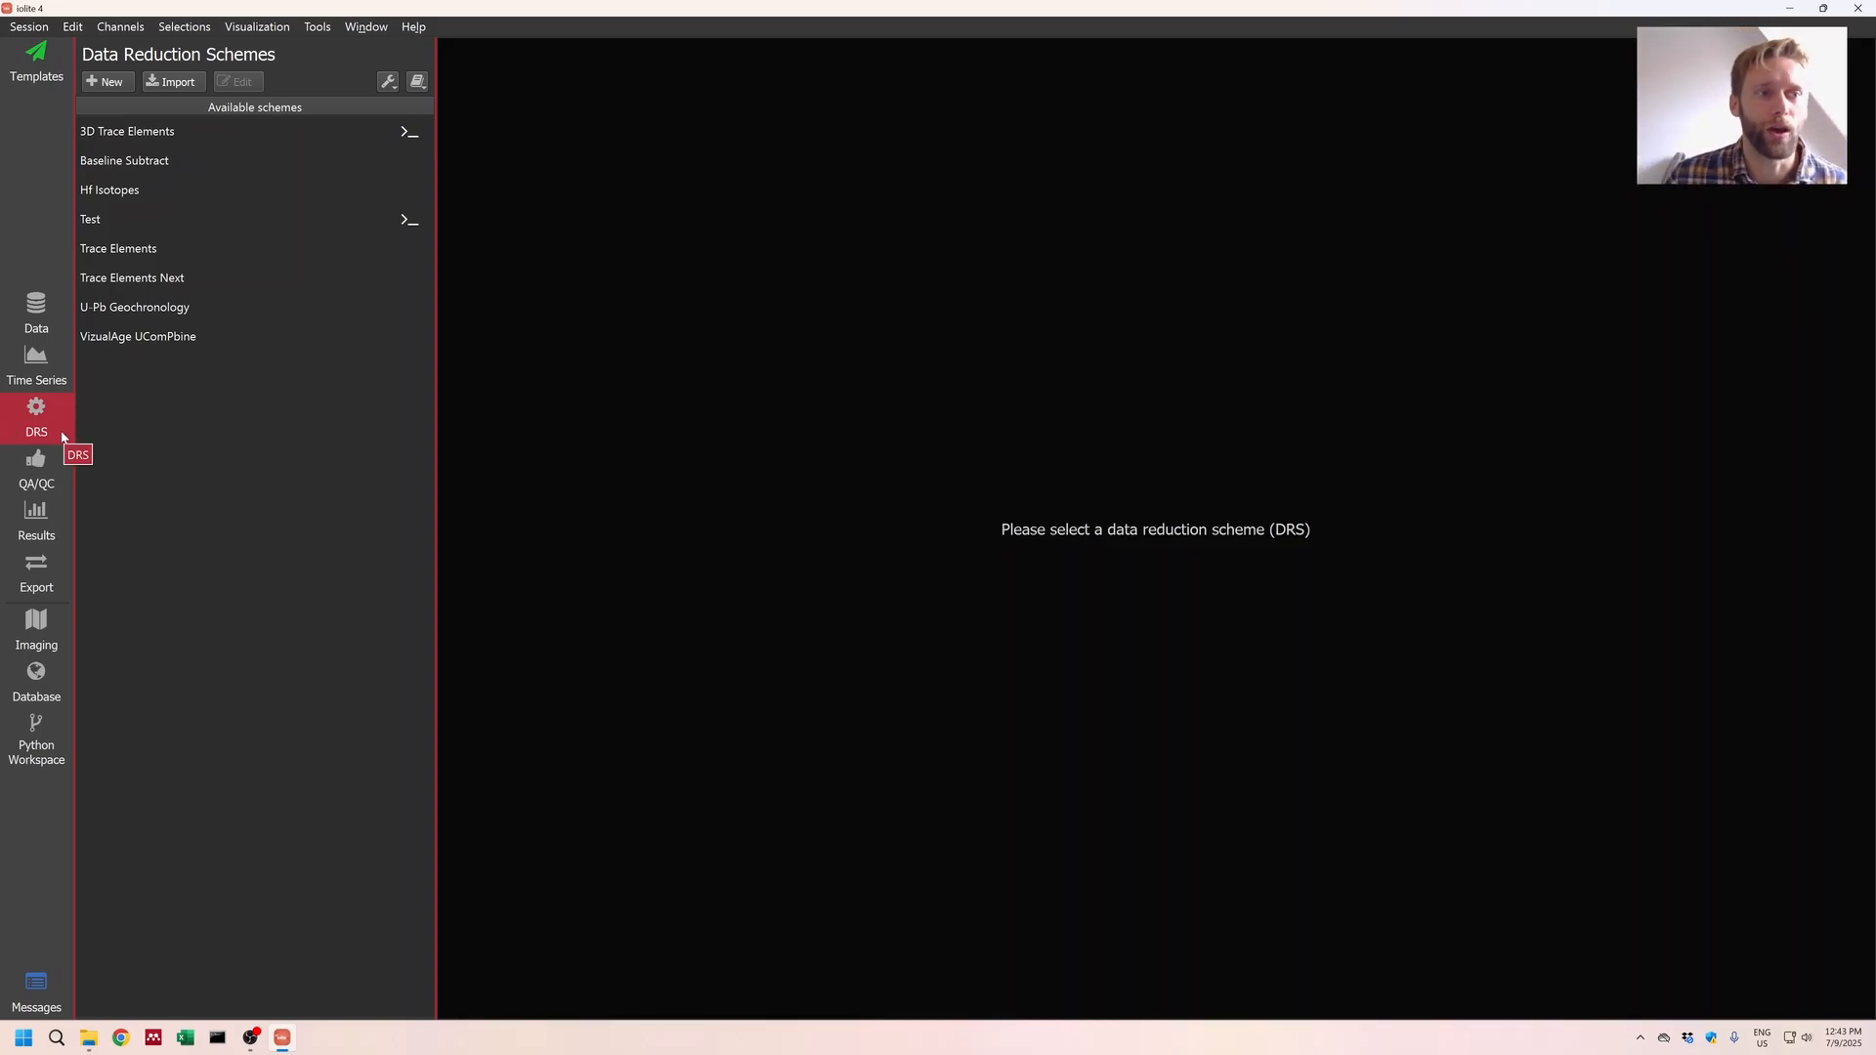
left_click(154, 252)
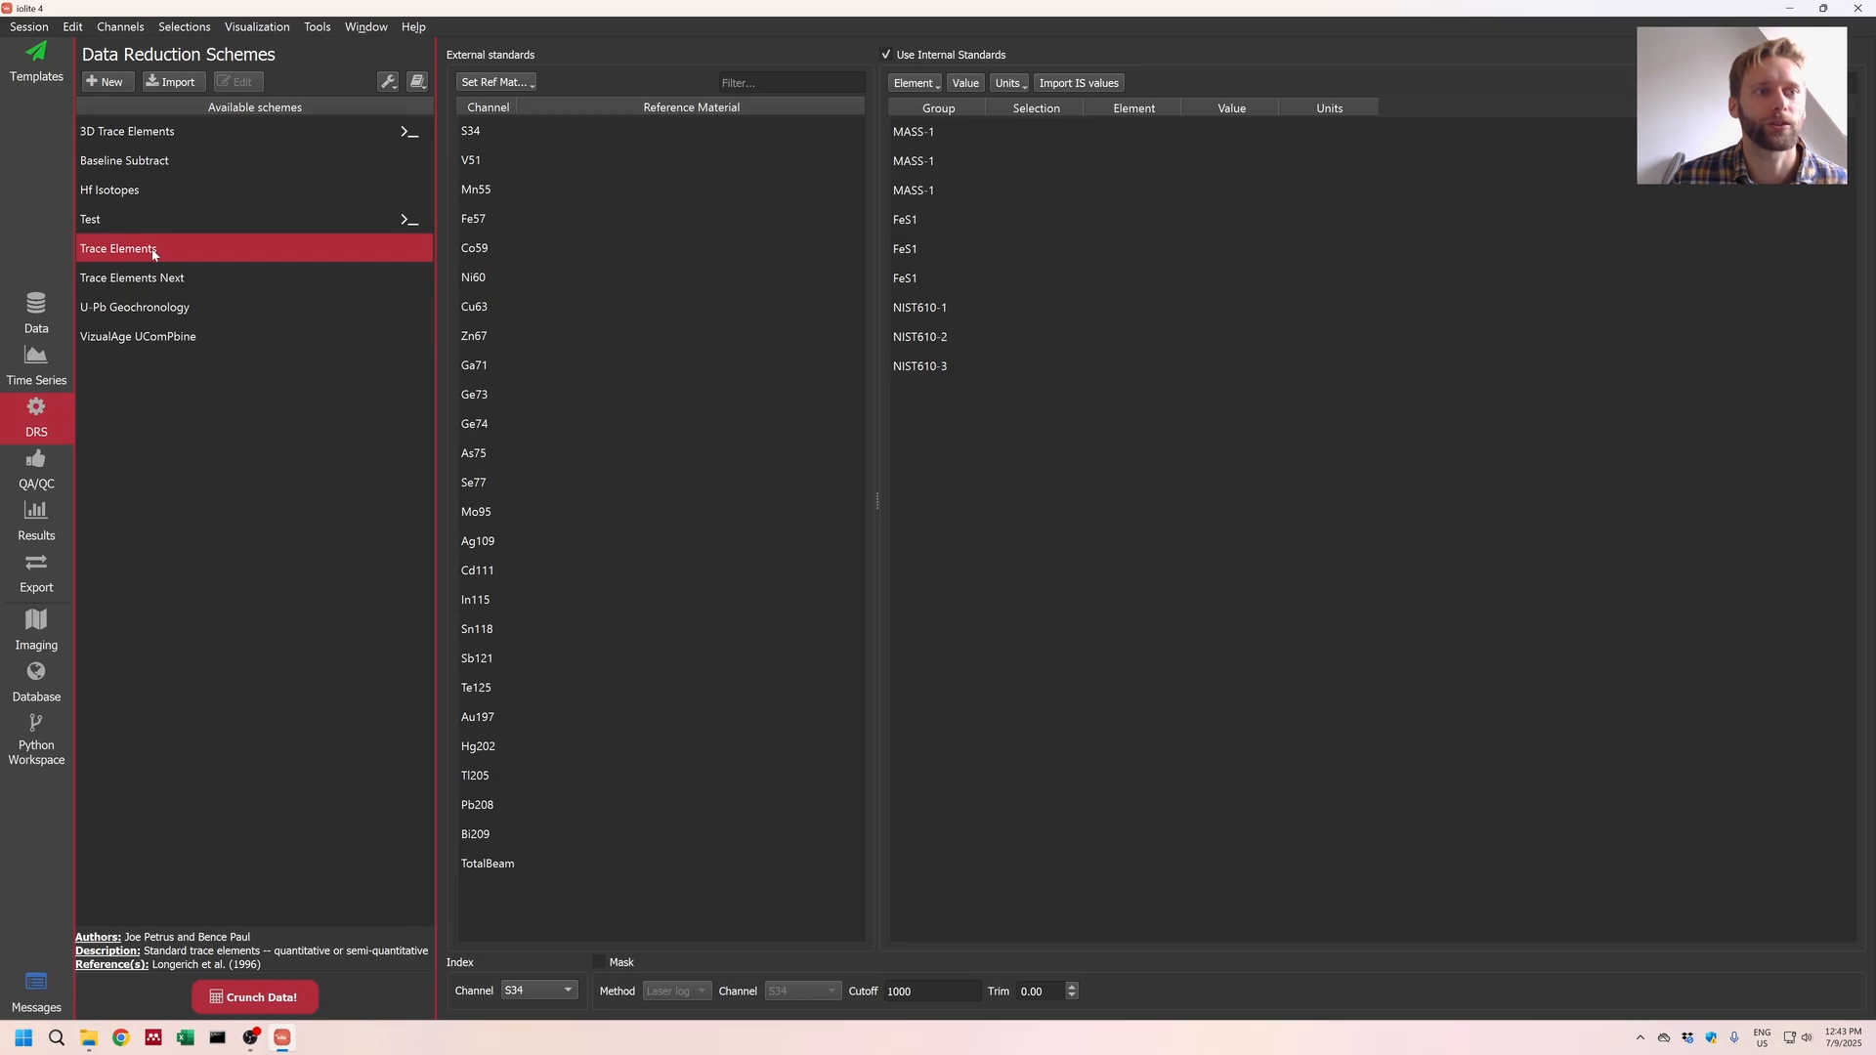
left_click(496, 82)
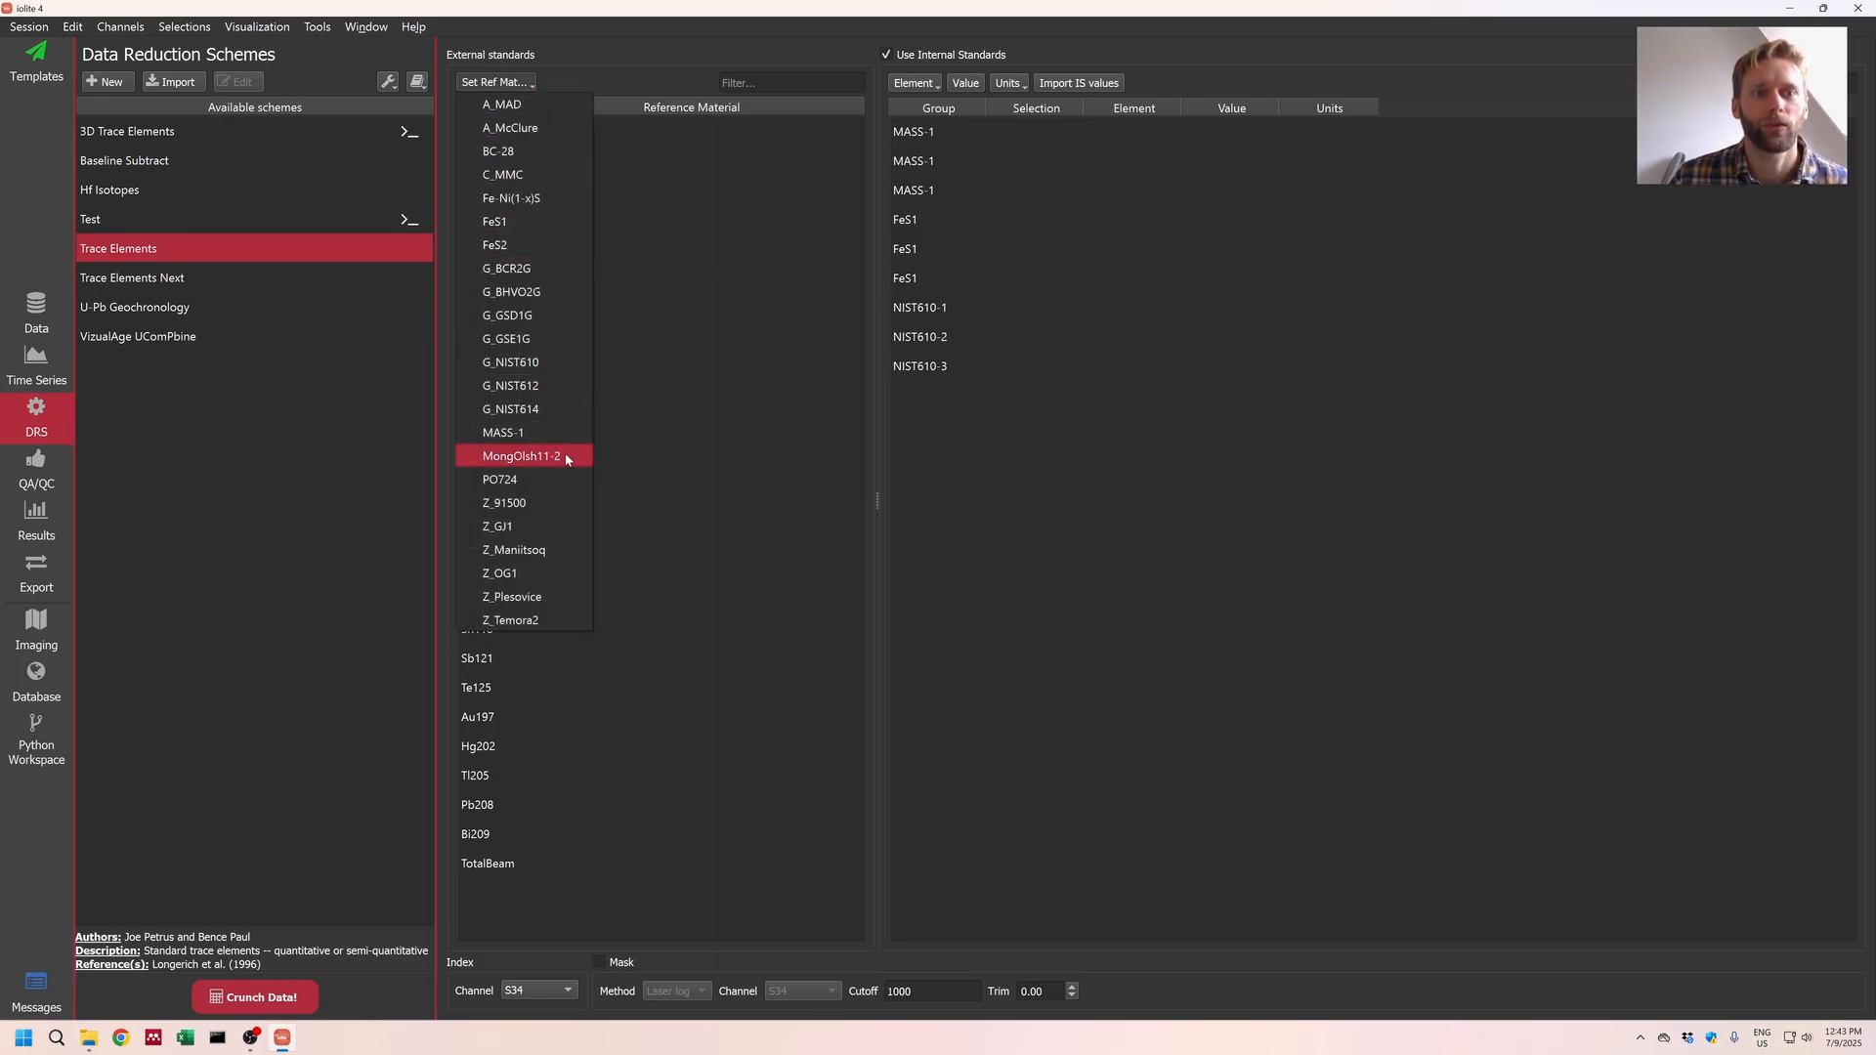
left_click(543, 432)
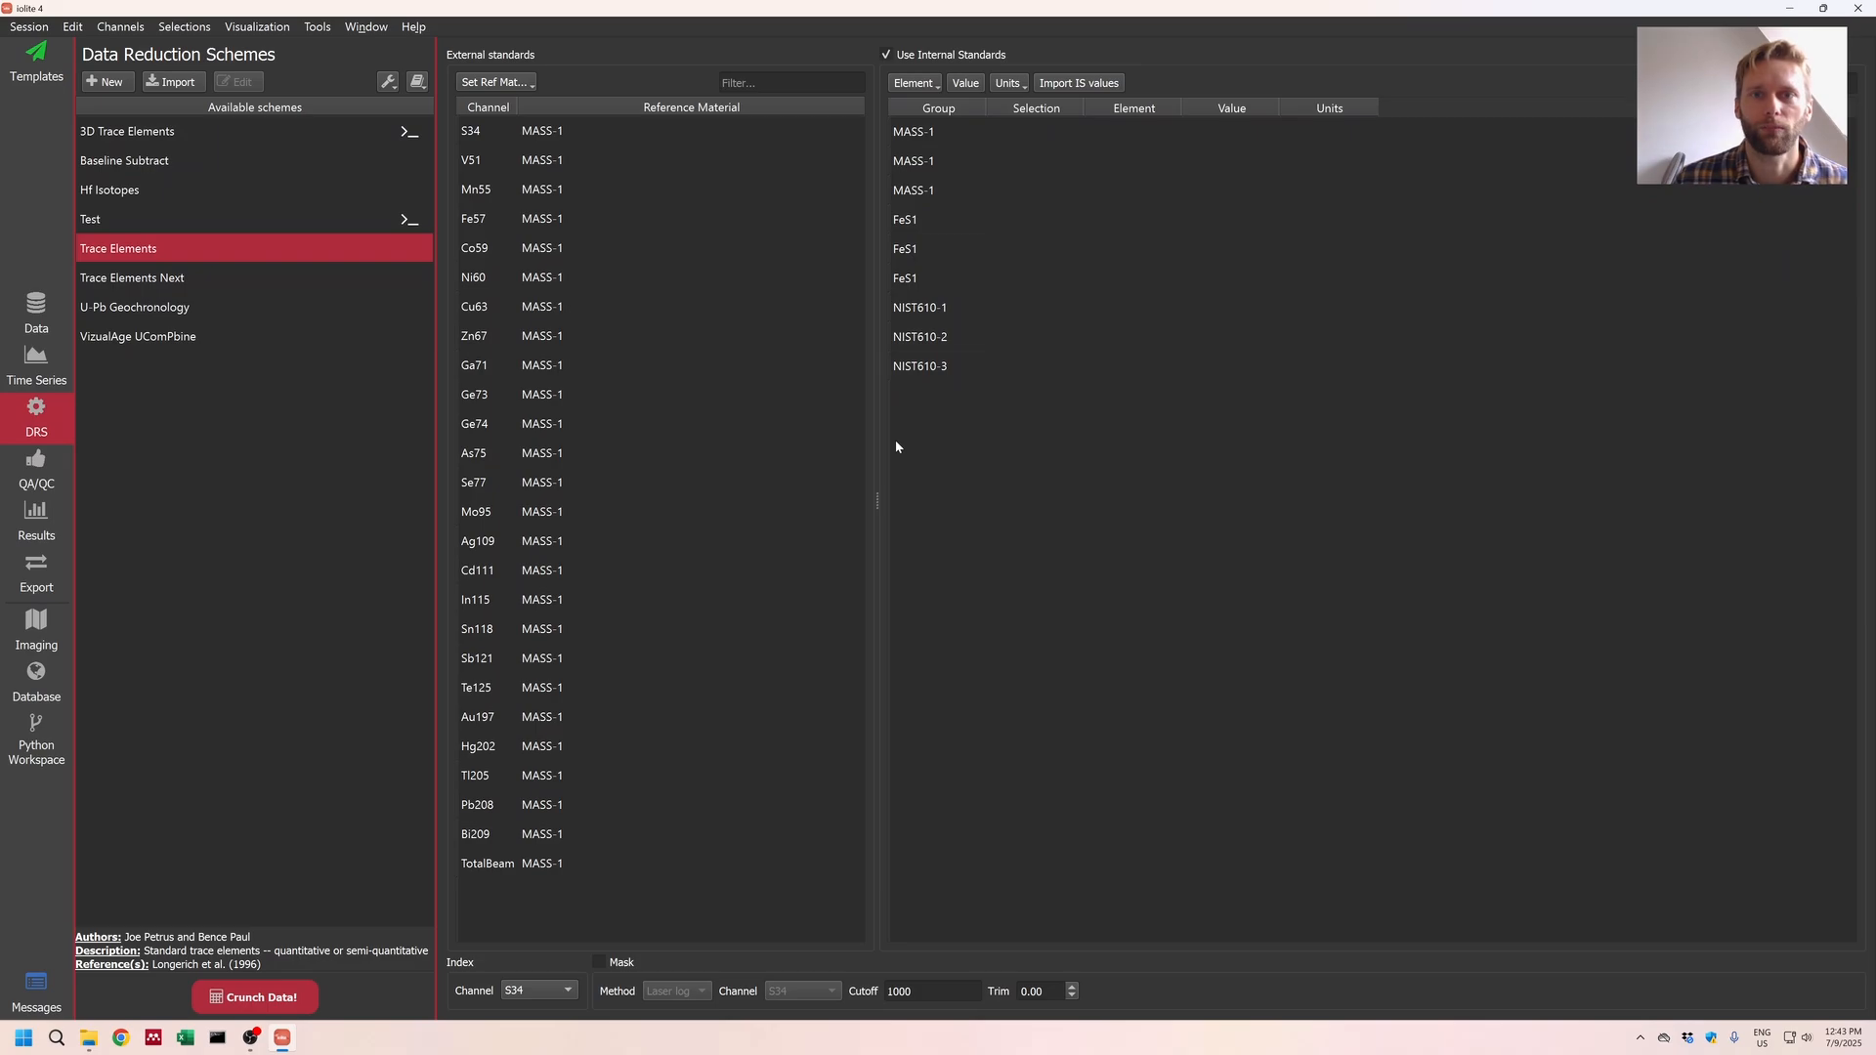
Step: Assign S34 as the internal standard element for all selections and set the units of the three NIST610 selections to ppm
left_click(907, 85)
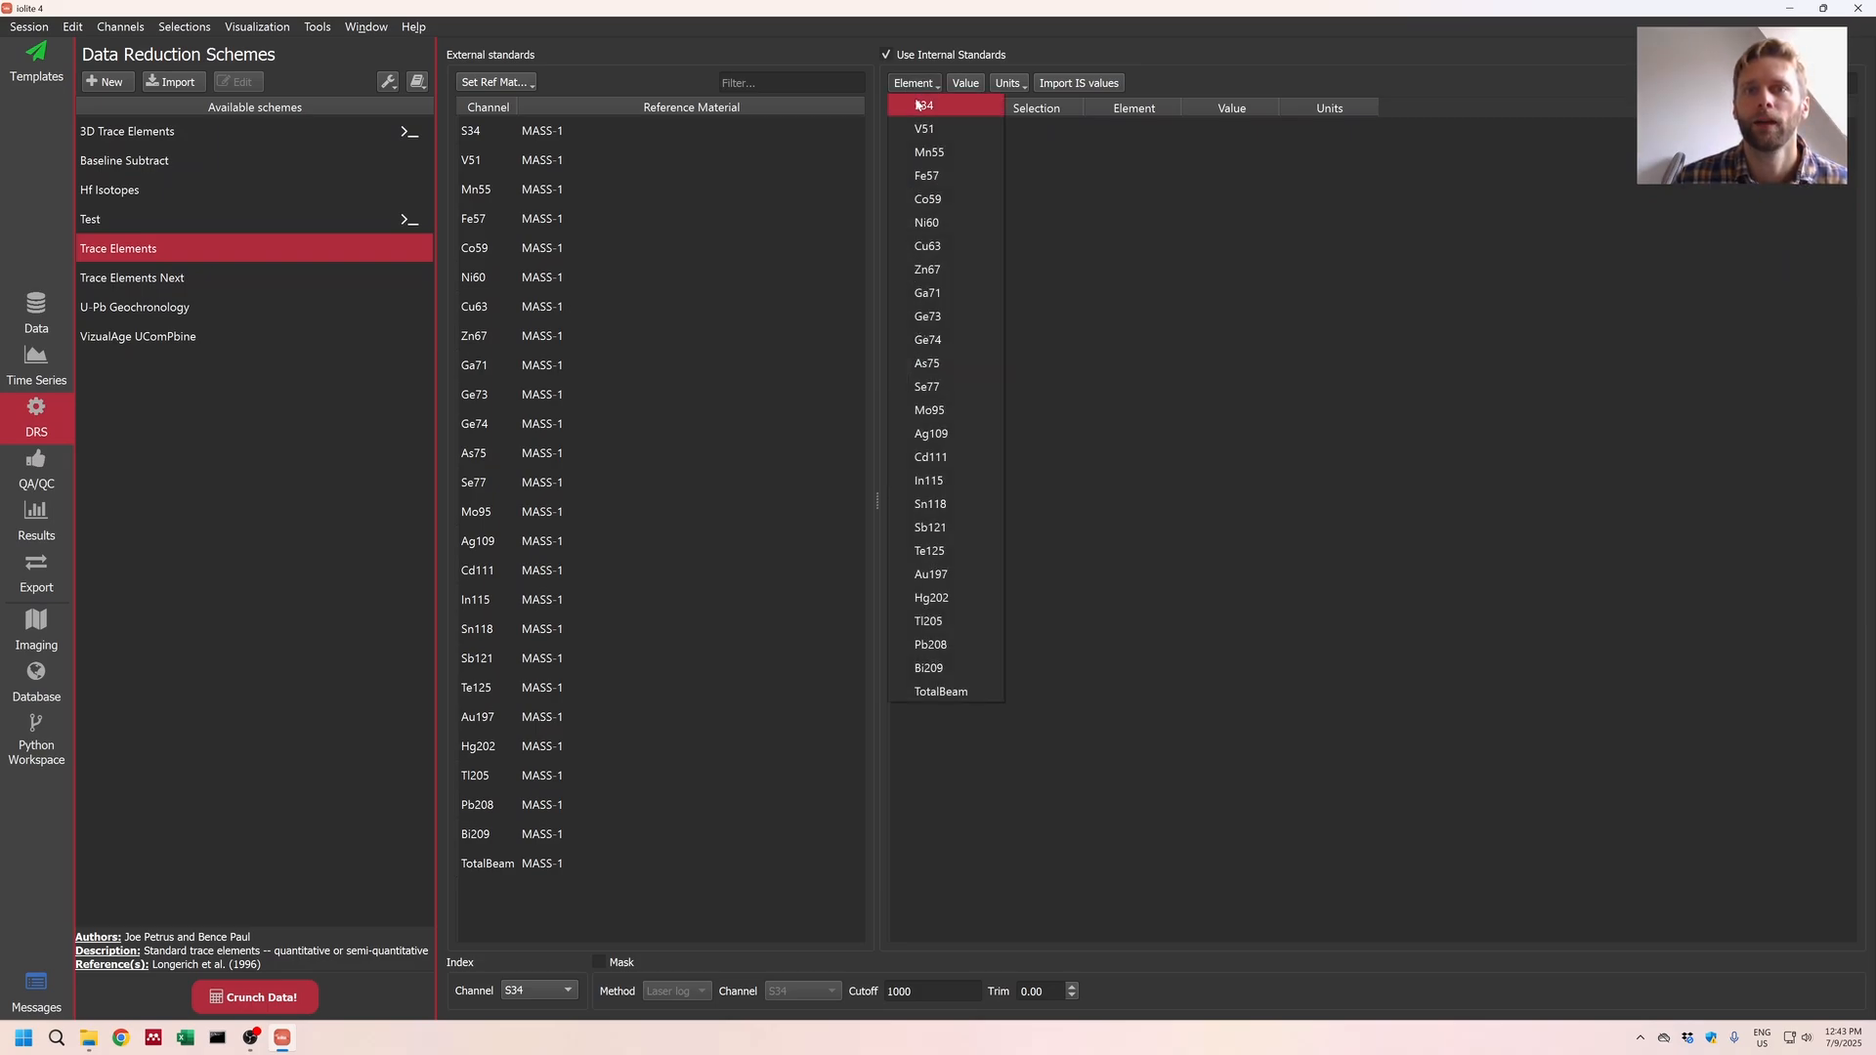
left_click(918, 101)
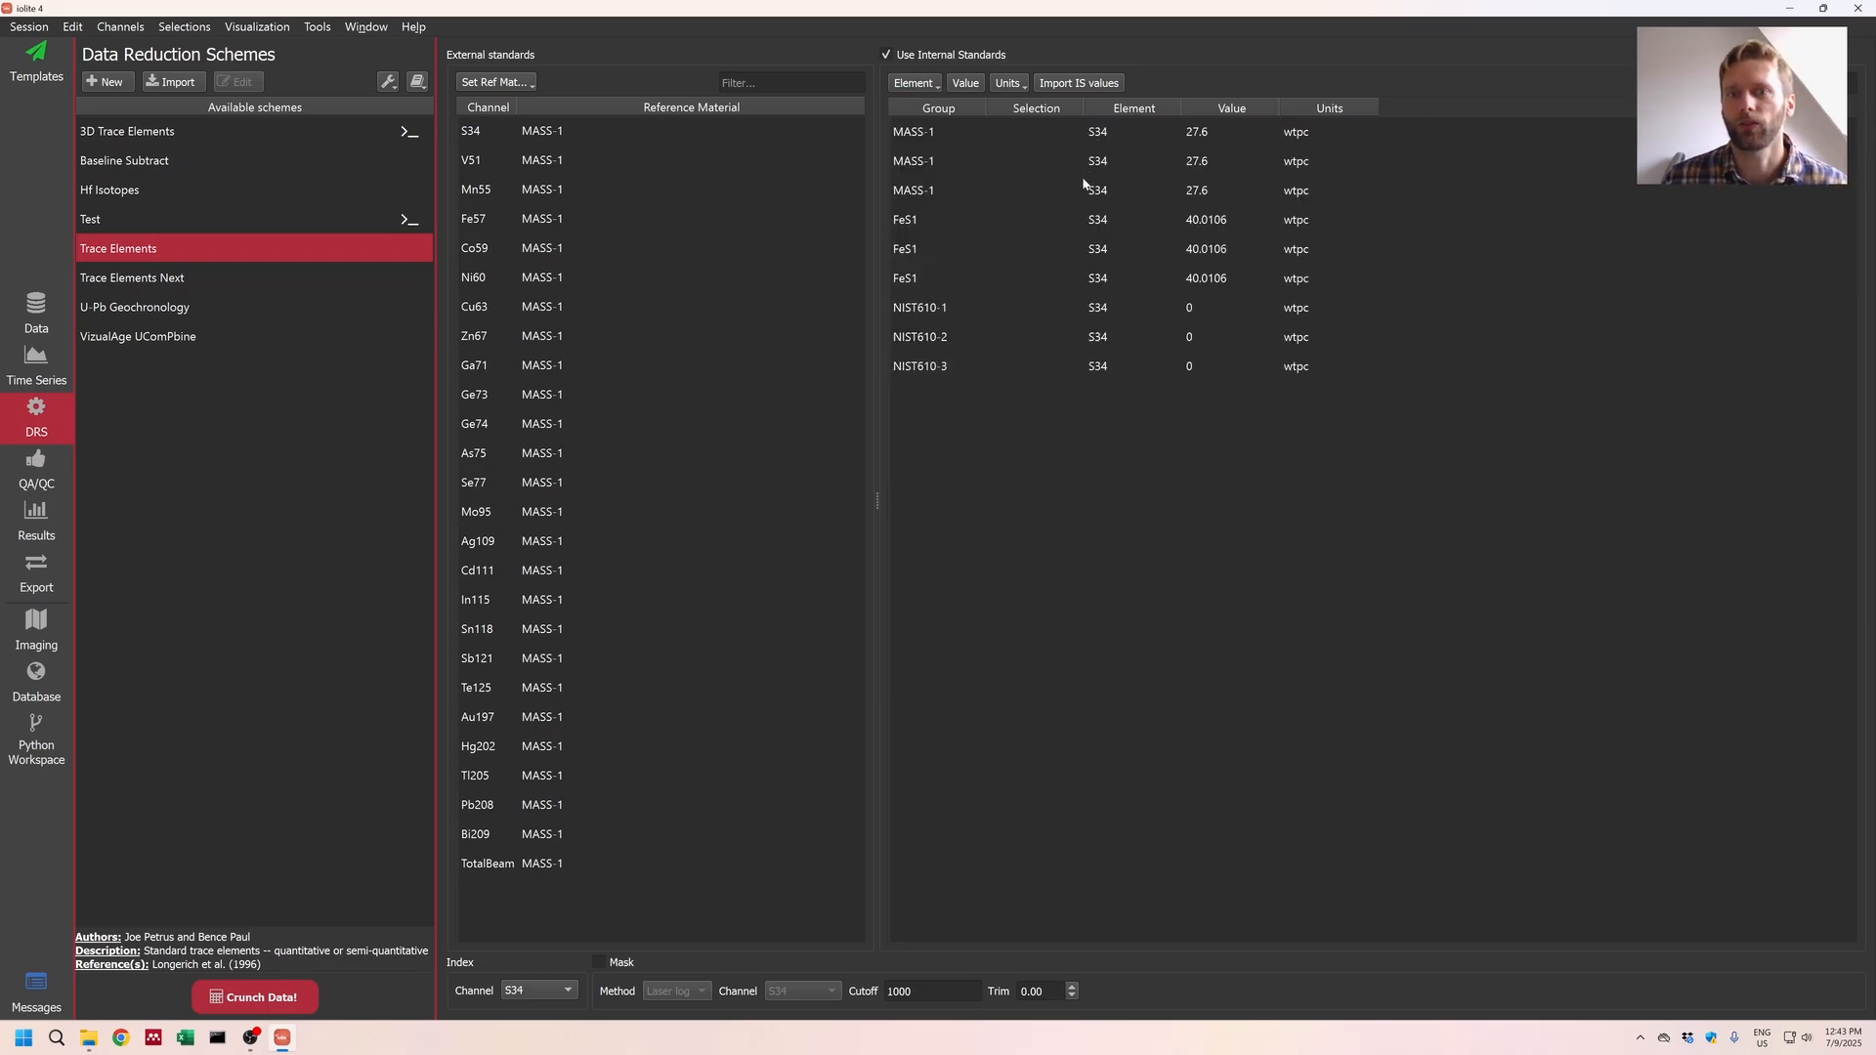
left_click(1340, 310)
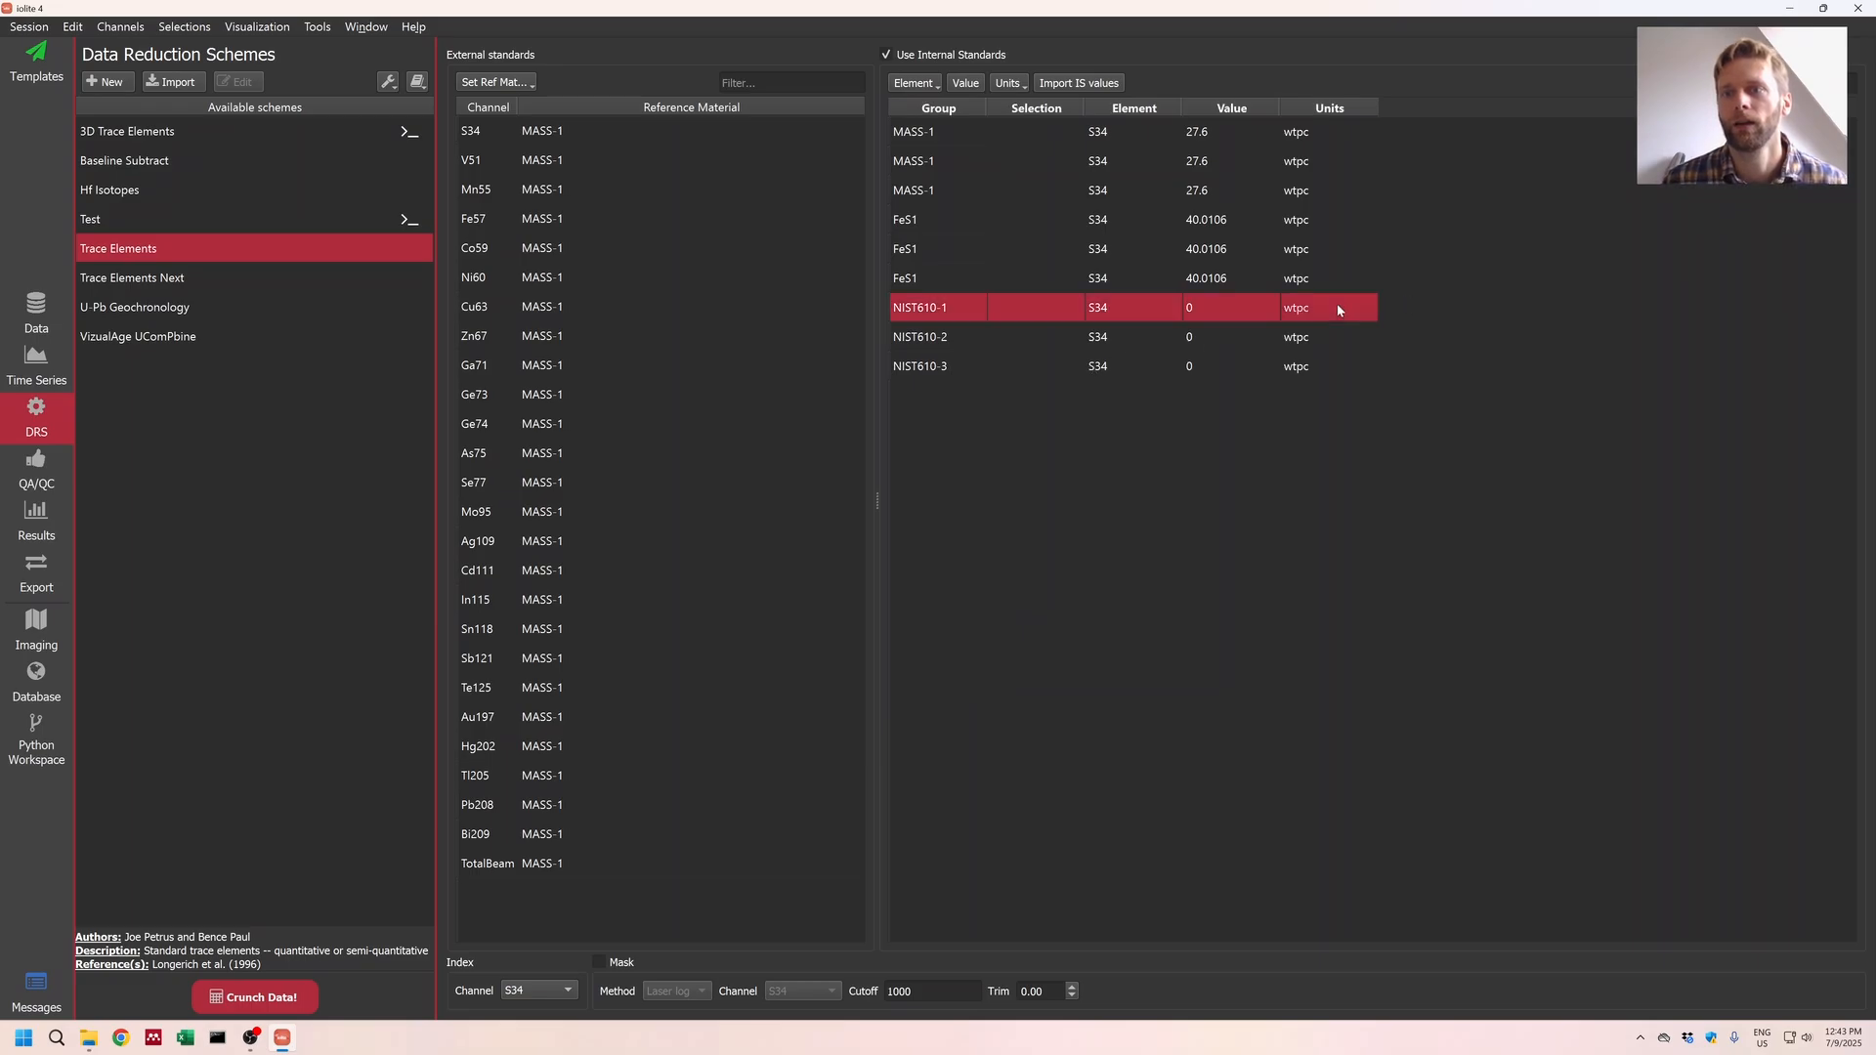
left_click(1355, 284)
left_click(1356, 340)
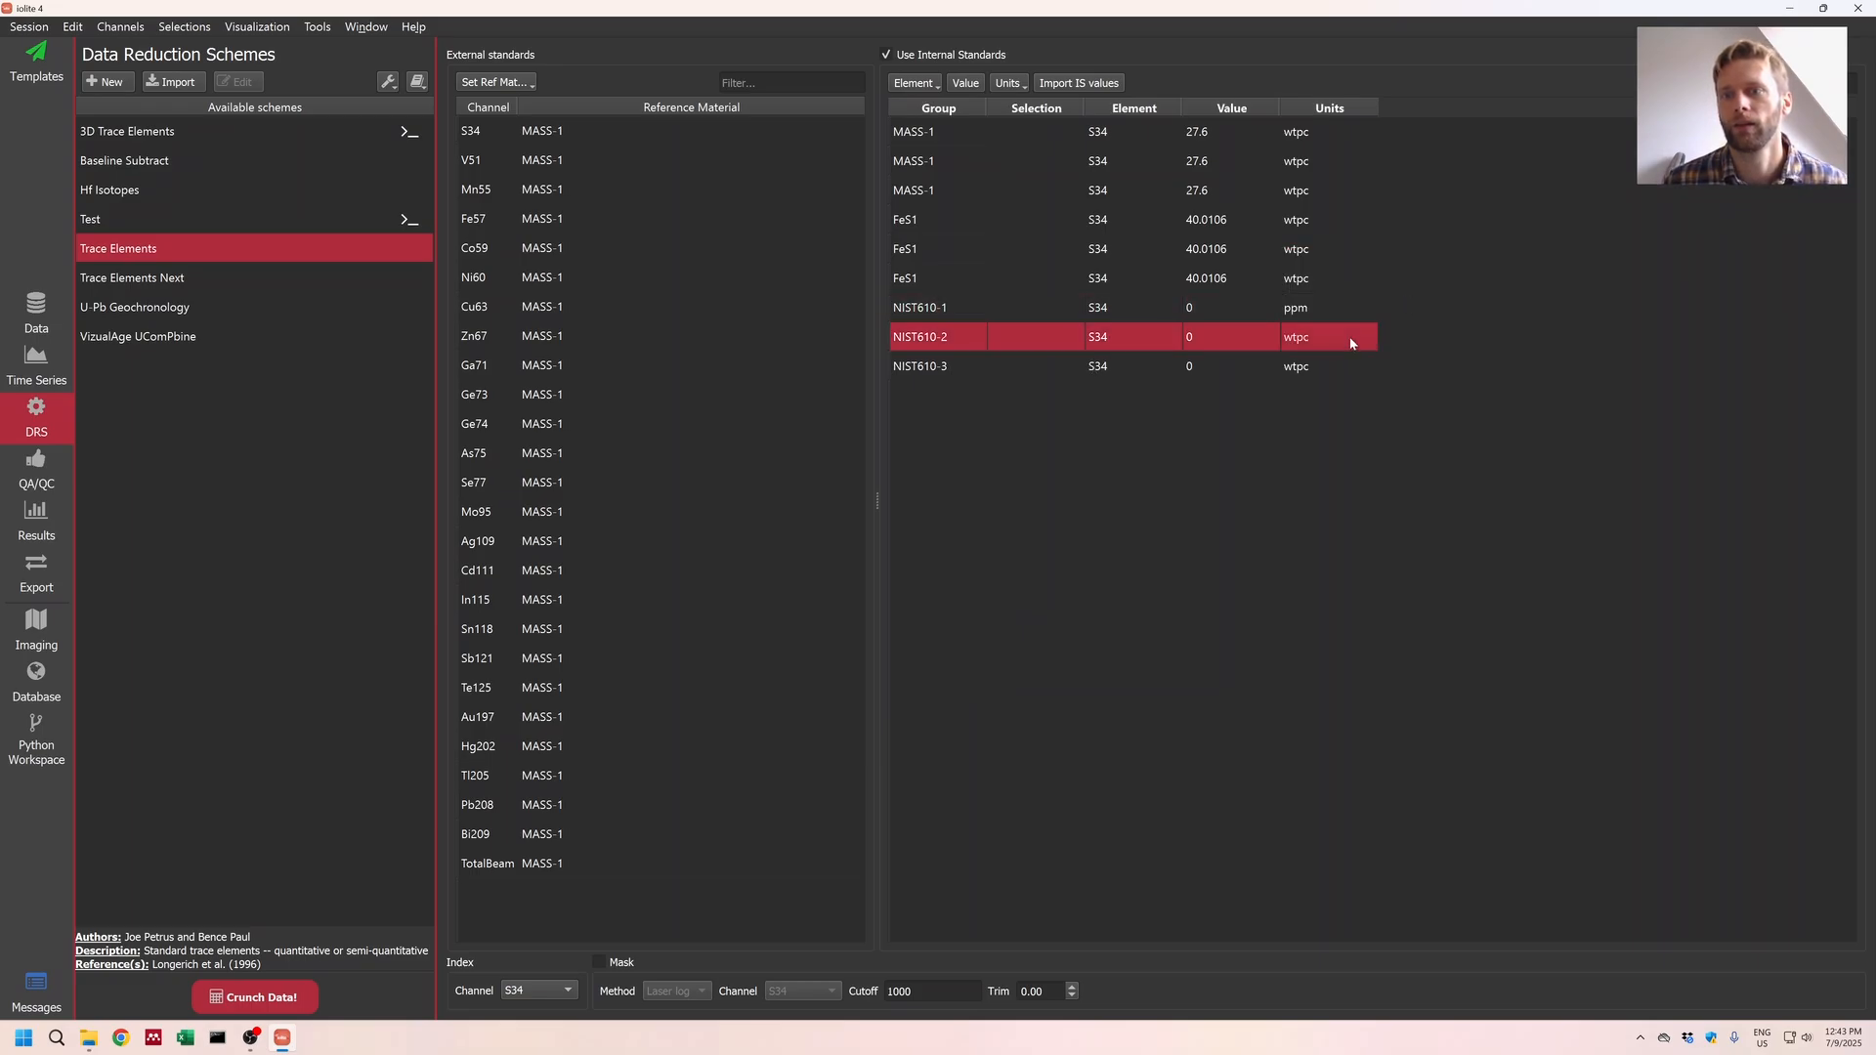
left_click(1348, 337)
left_click(1343, 309)
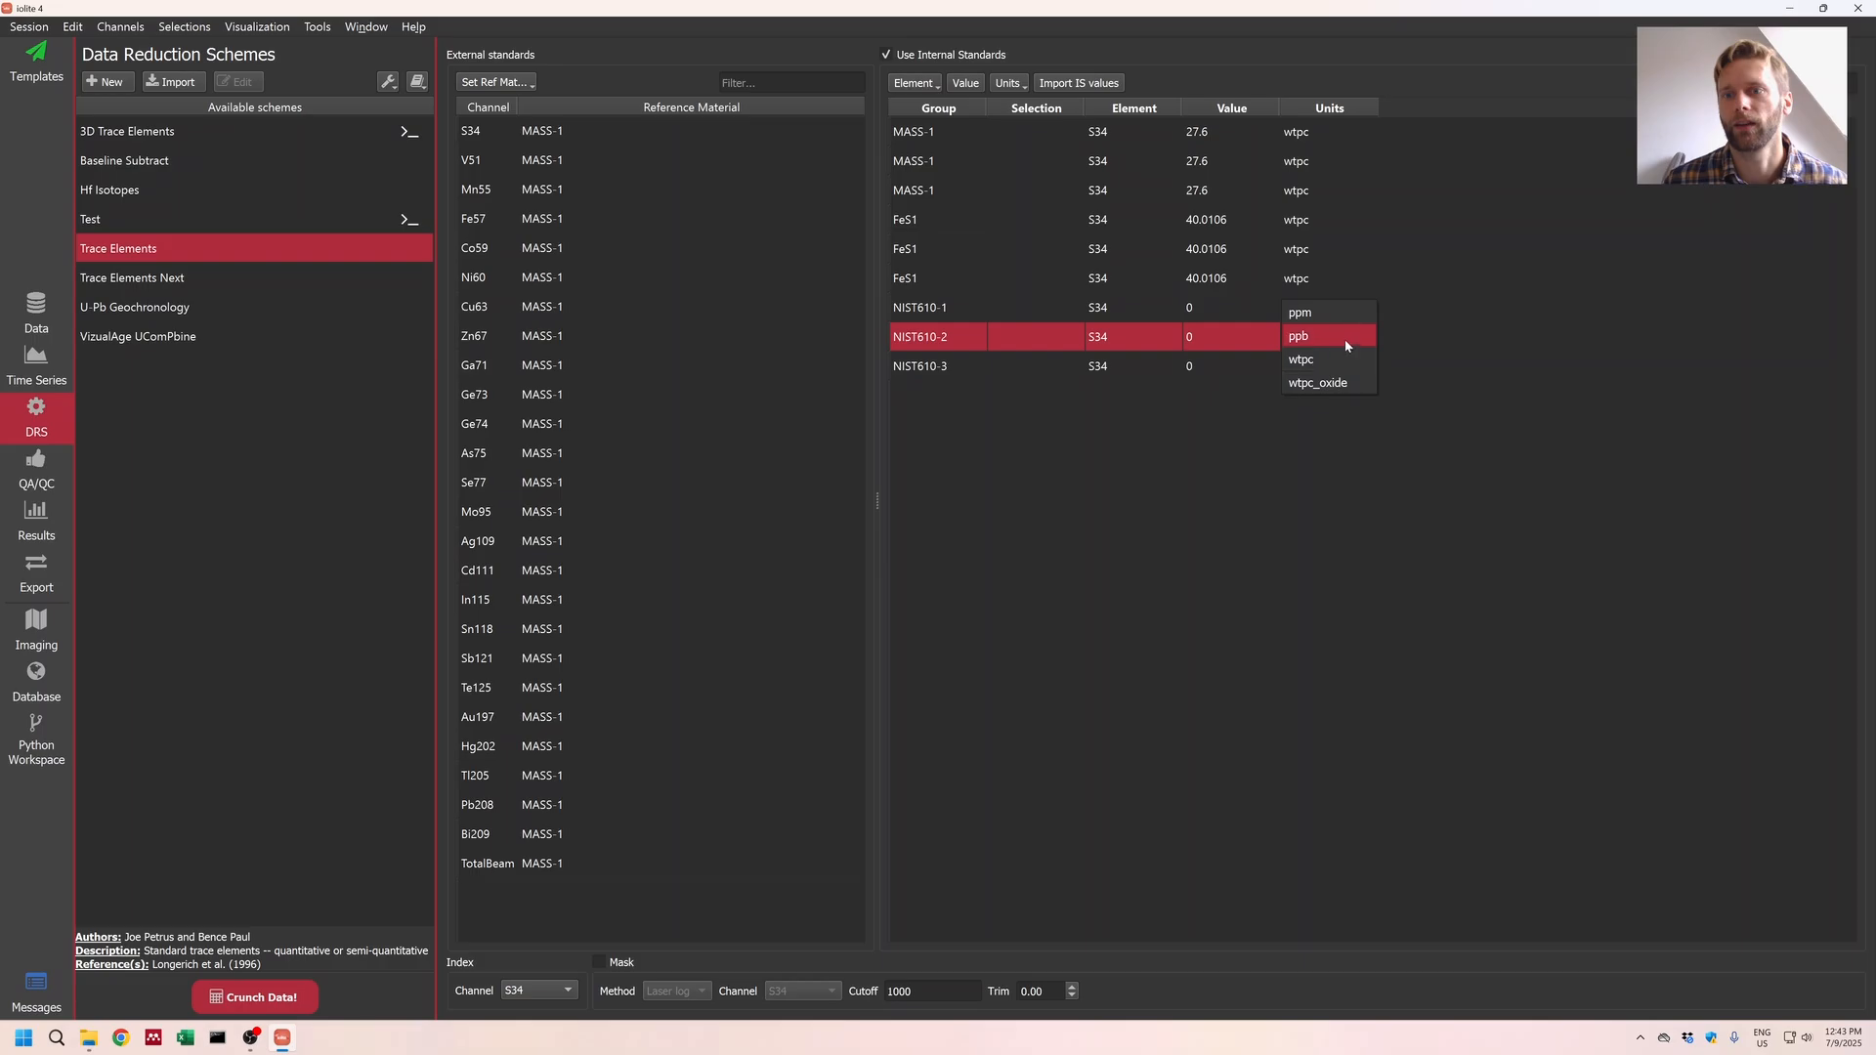
left_click(1344, 344)
left_click(1351, 360)
left_click(1350, 360)
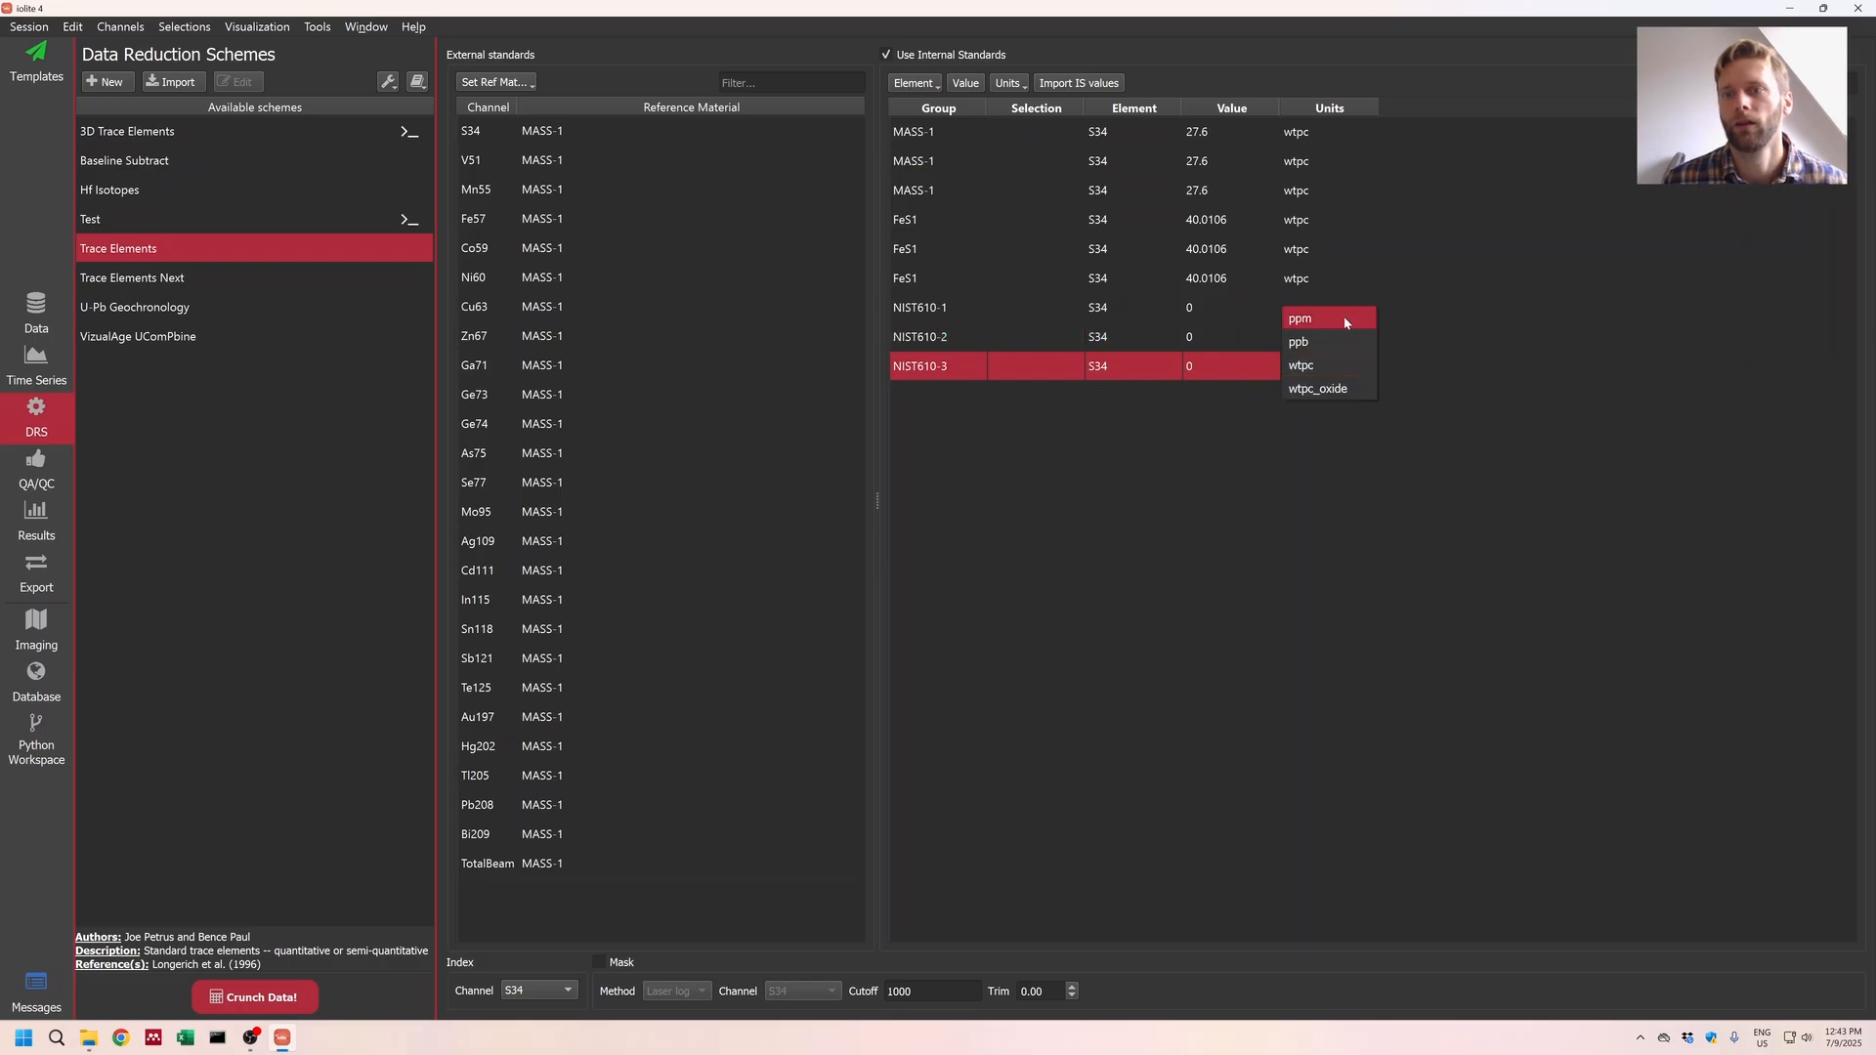
left_click(1344, 316)
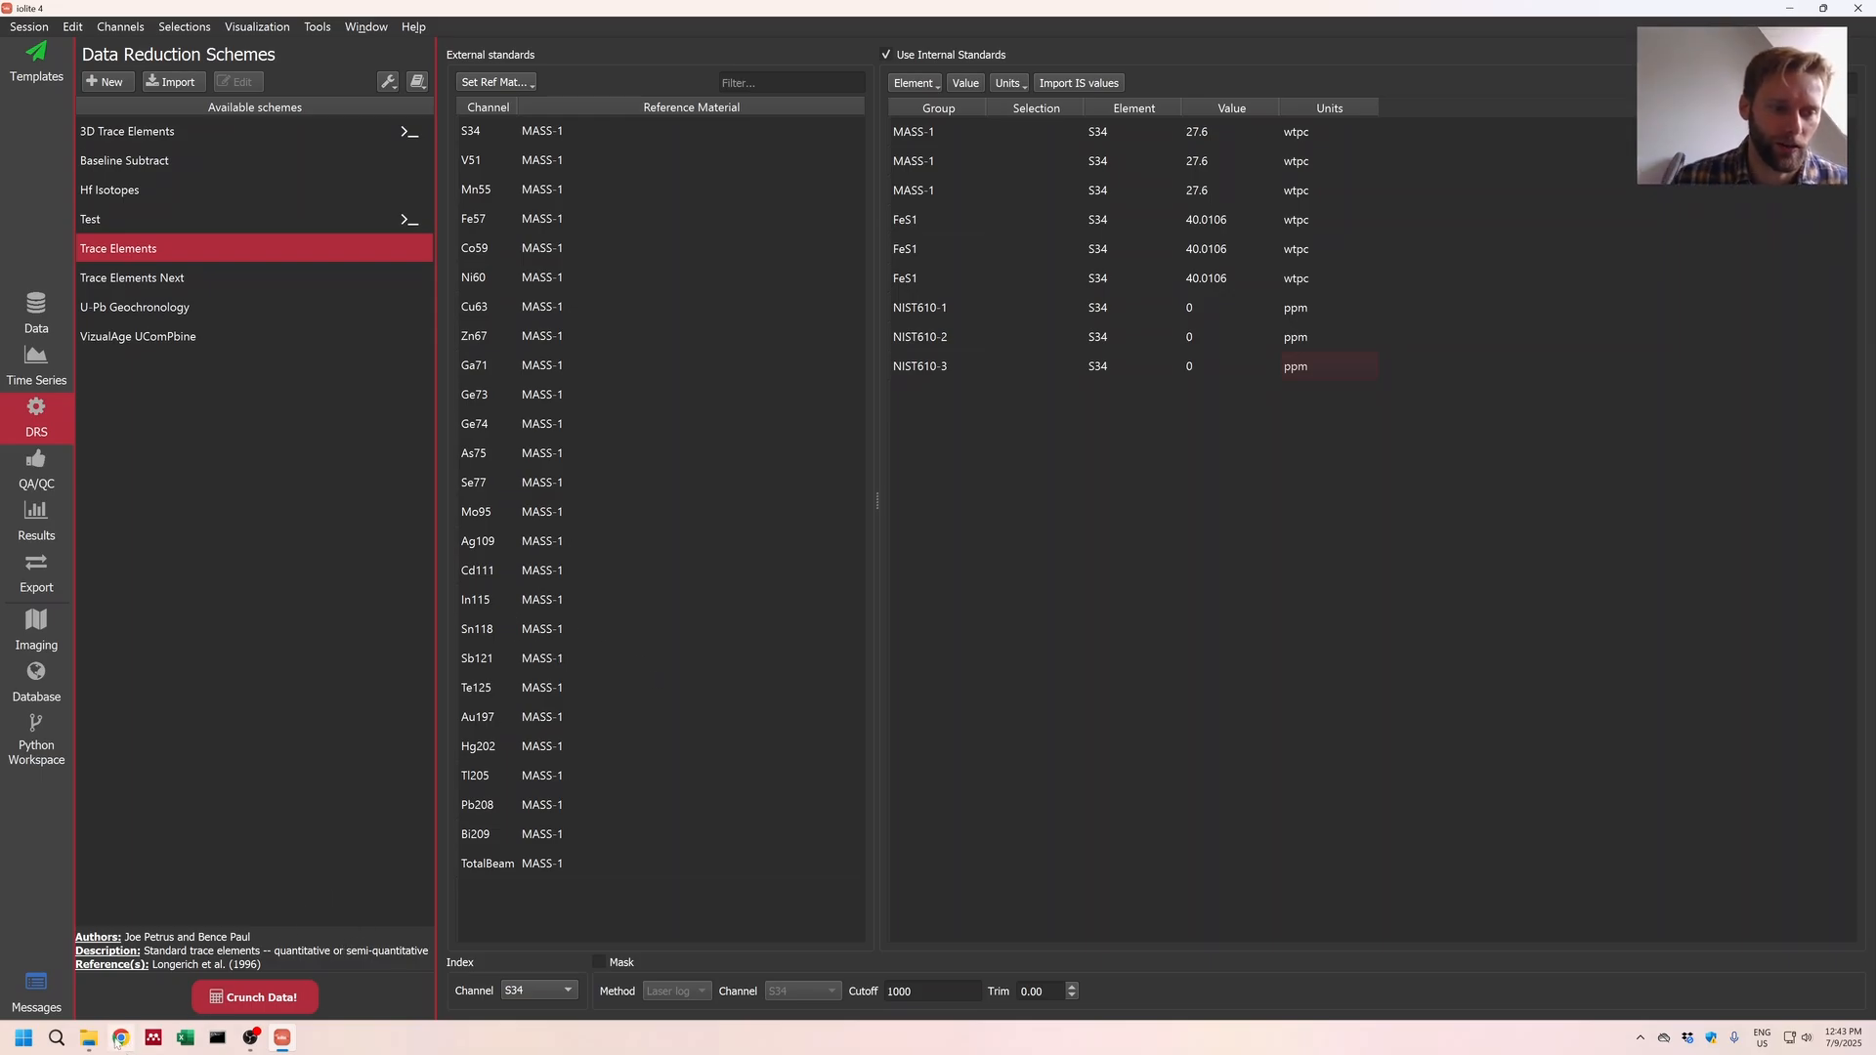
Step: Look up the sulfur concentration in the G_NIST610 glass reference material's data
left_click(37, 307)
left_click(1218, 58)
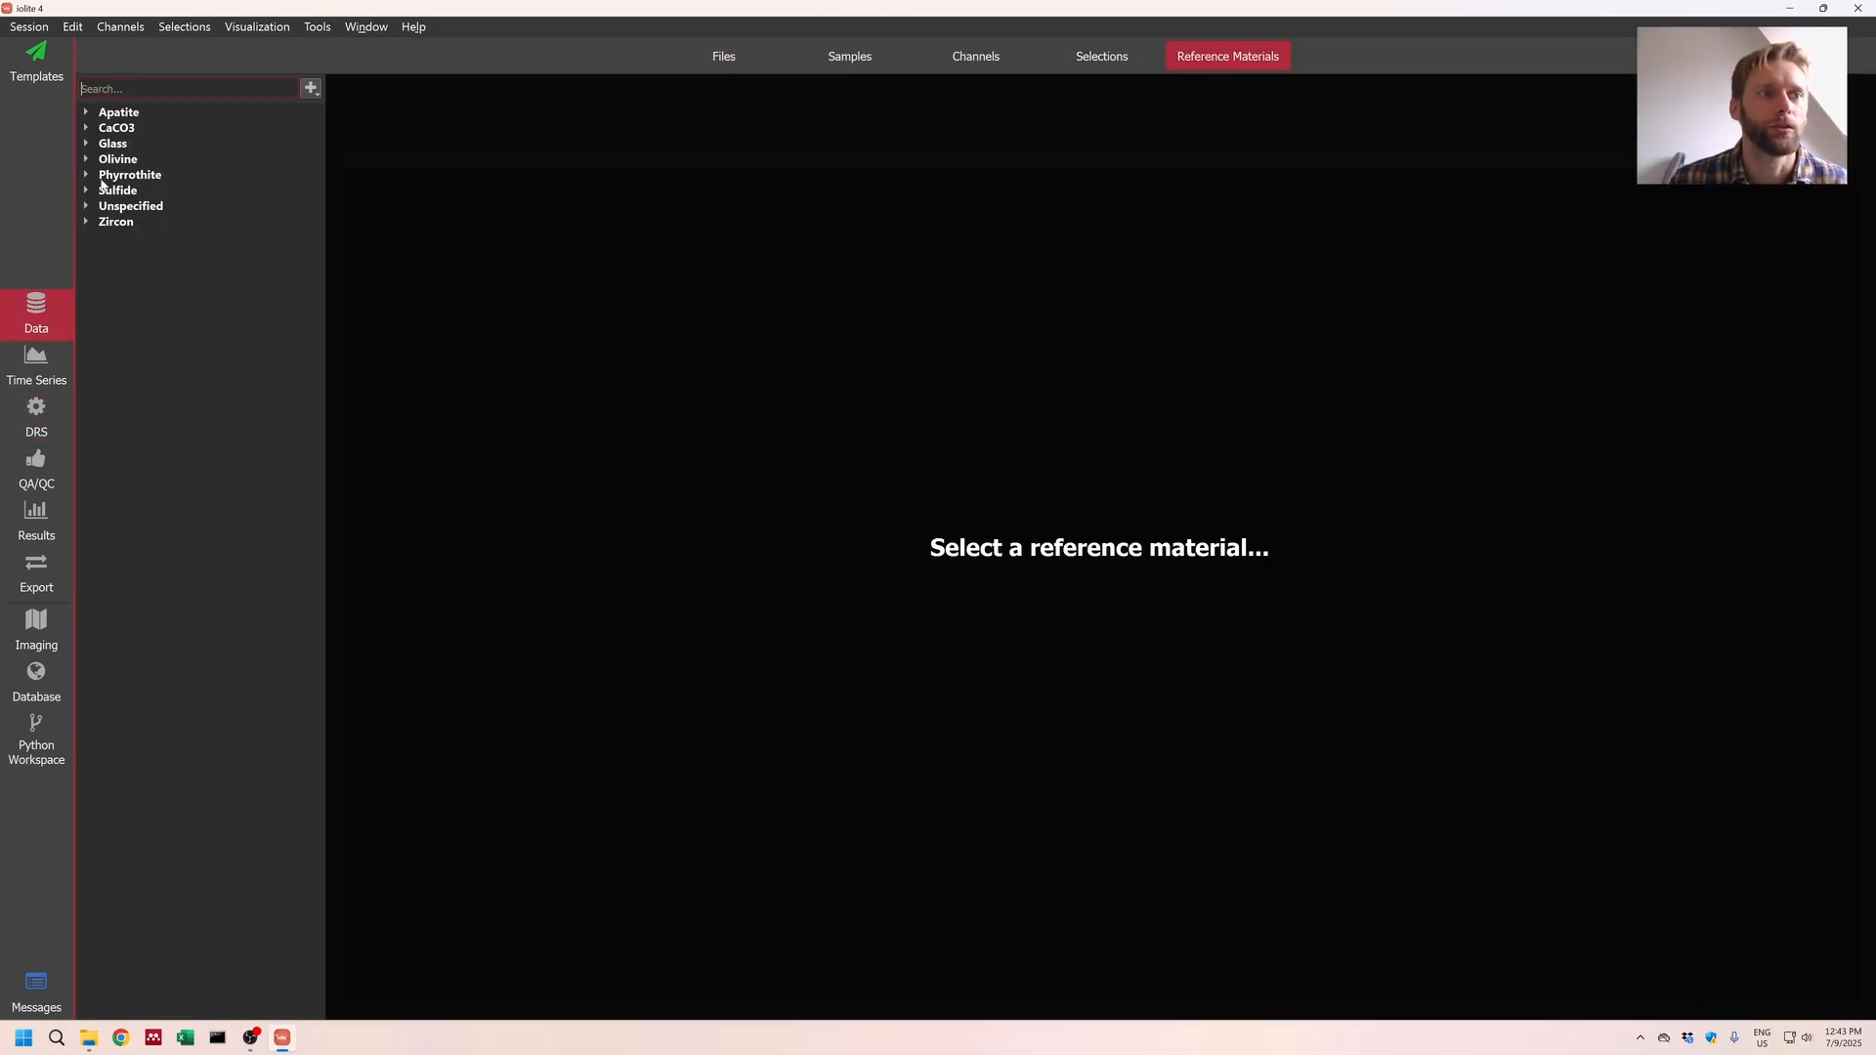
left_click(20, 416)
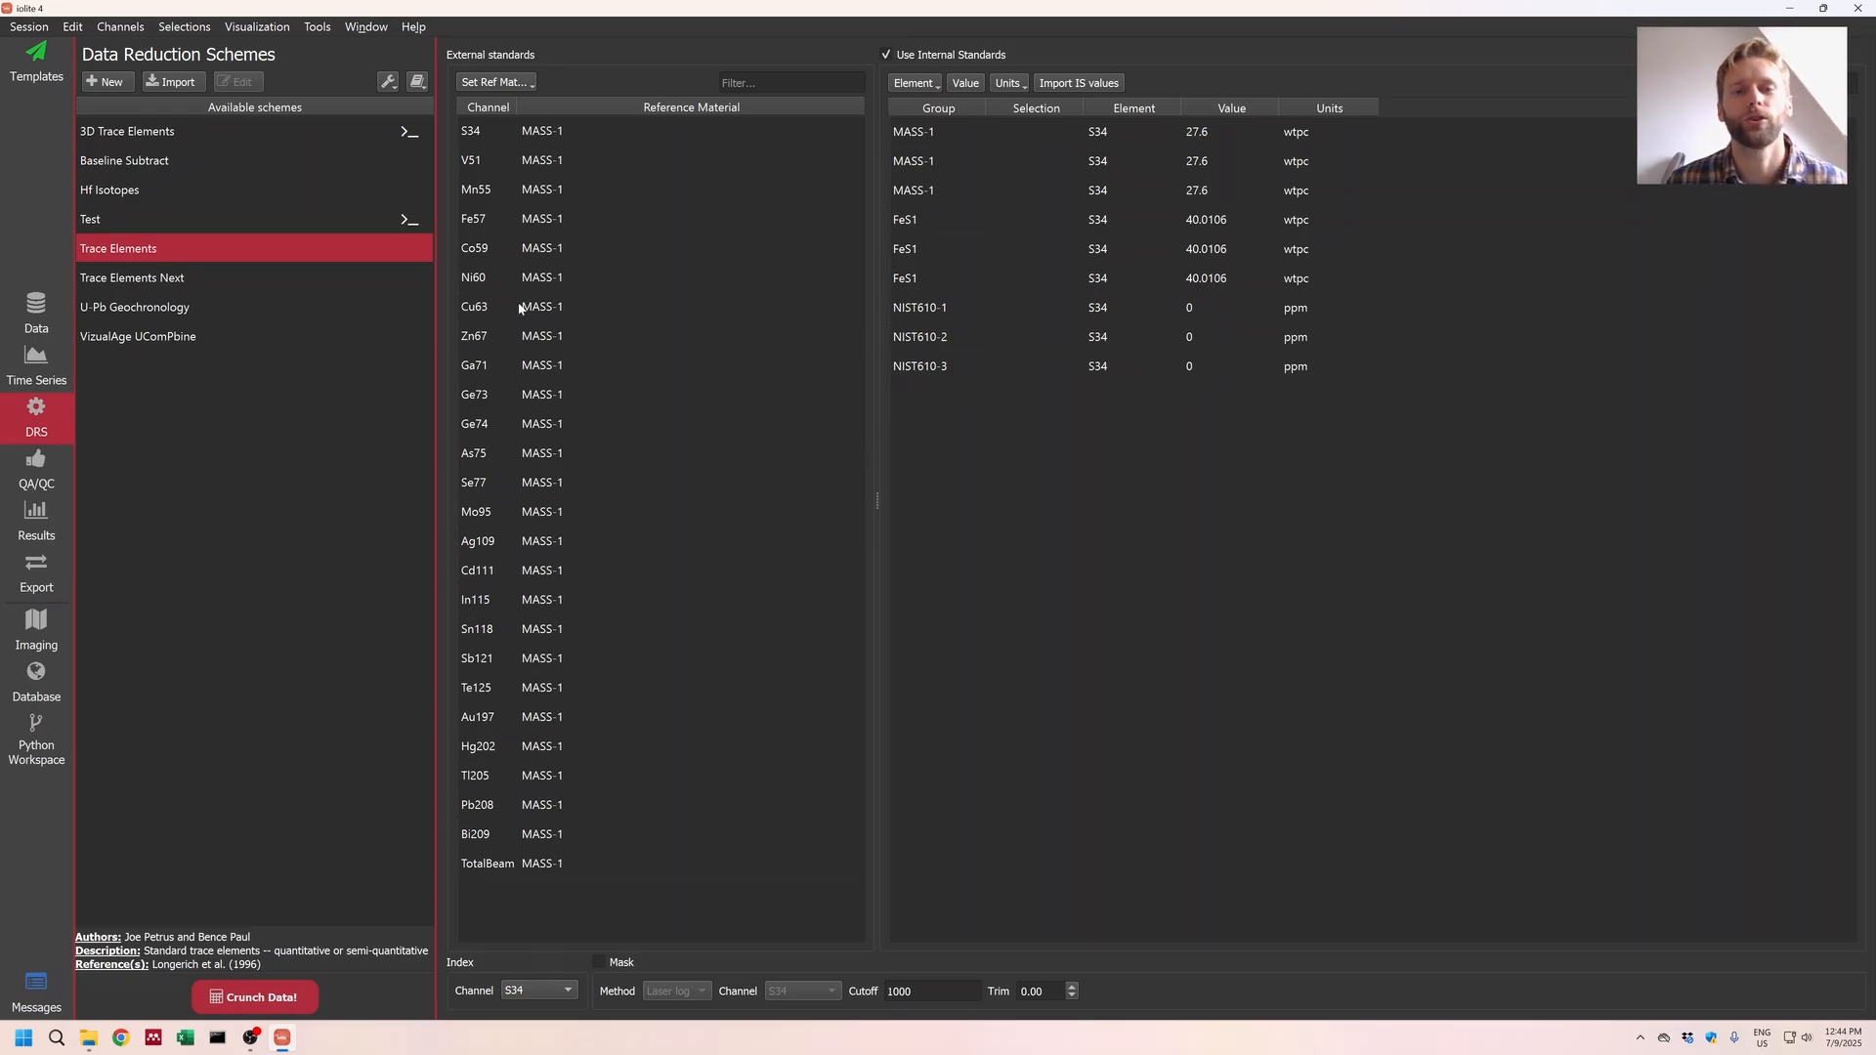
left_click(36, 312)
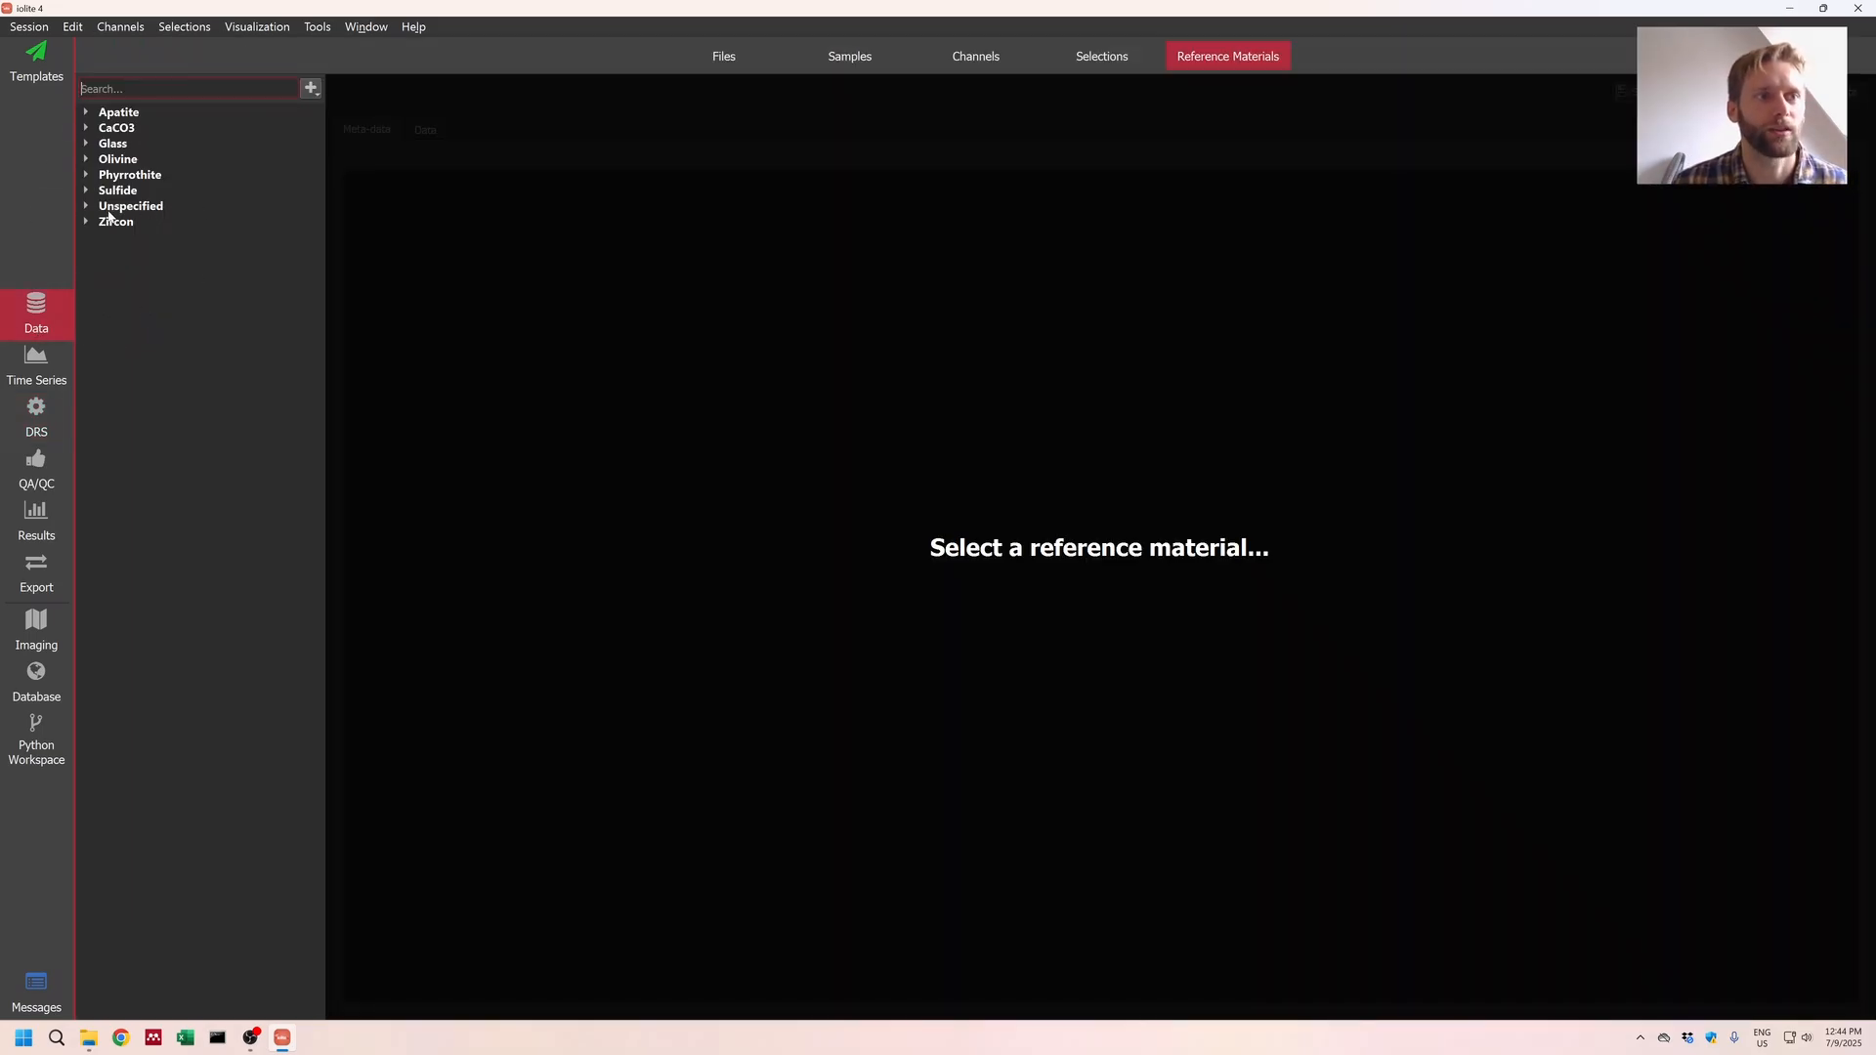
left_click(87, 144)
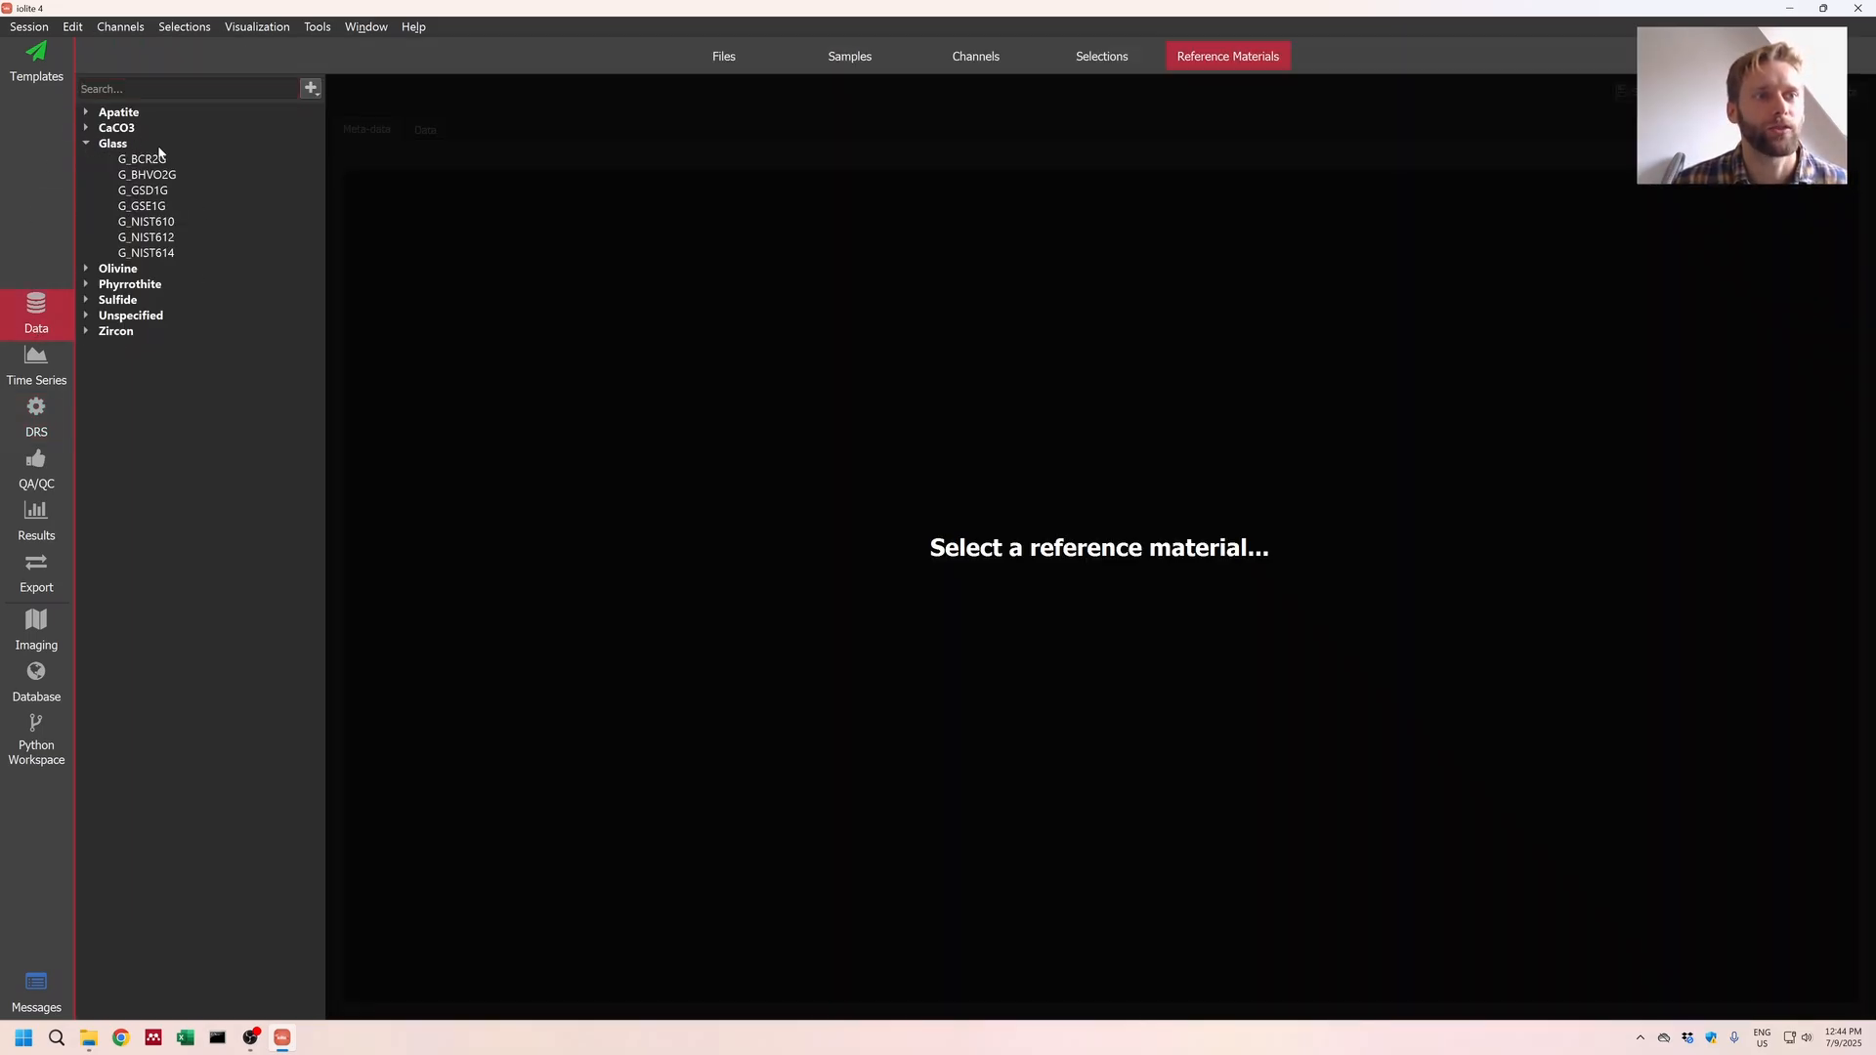
left_click(161, 223)
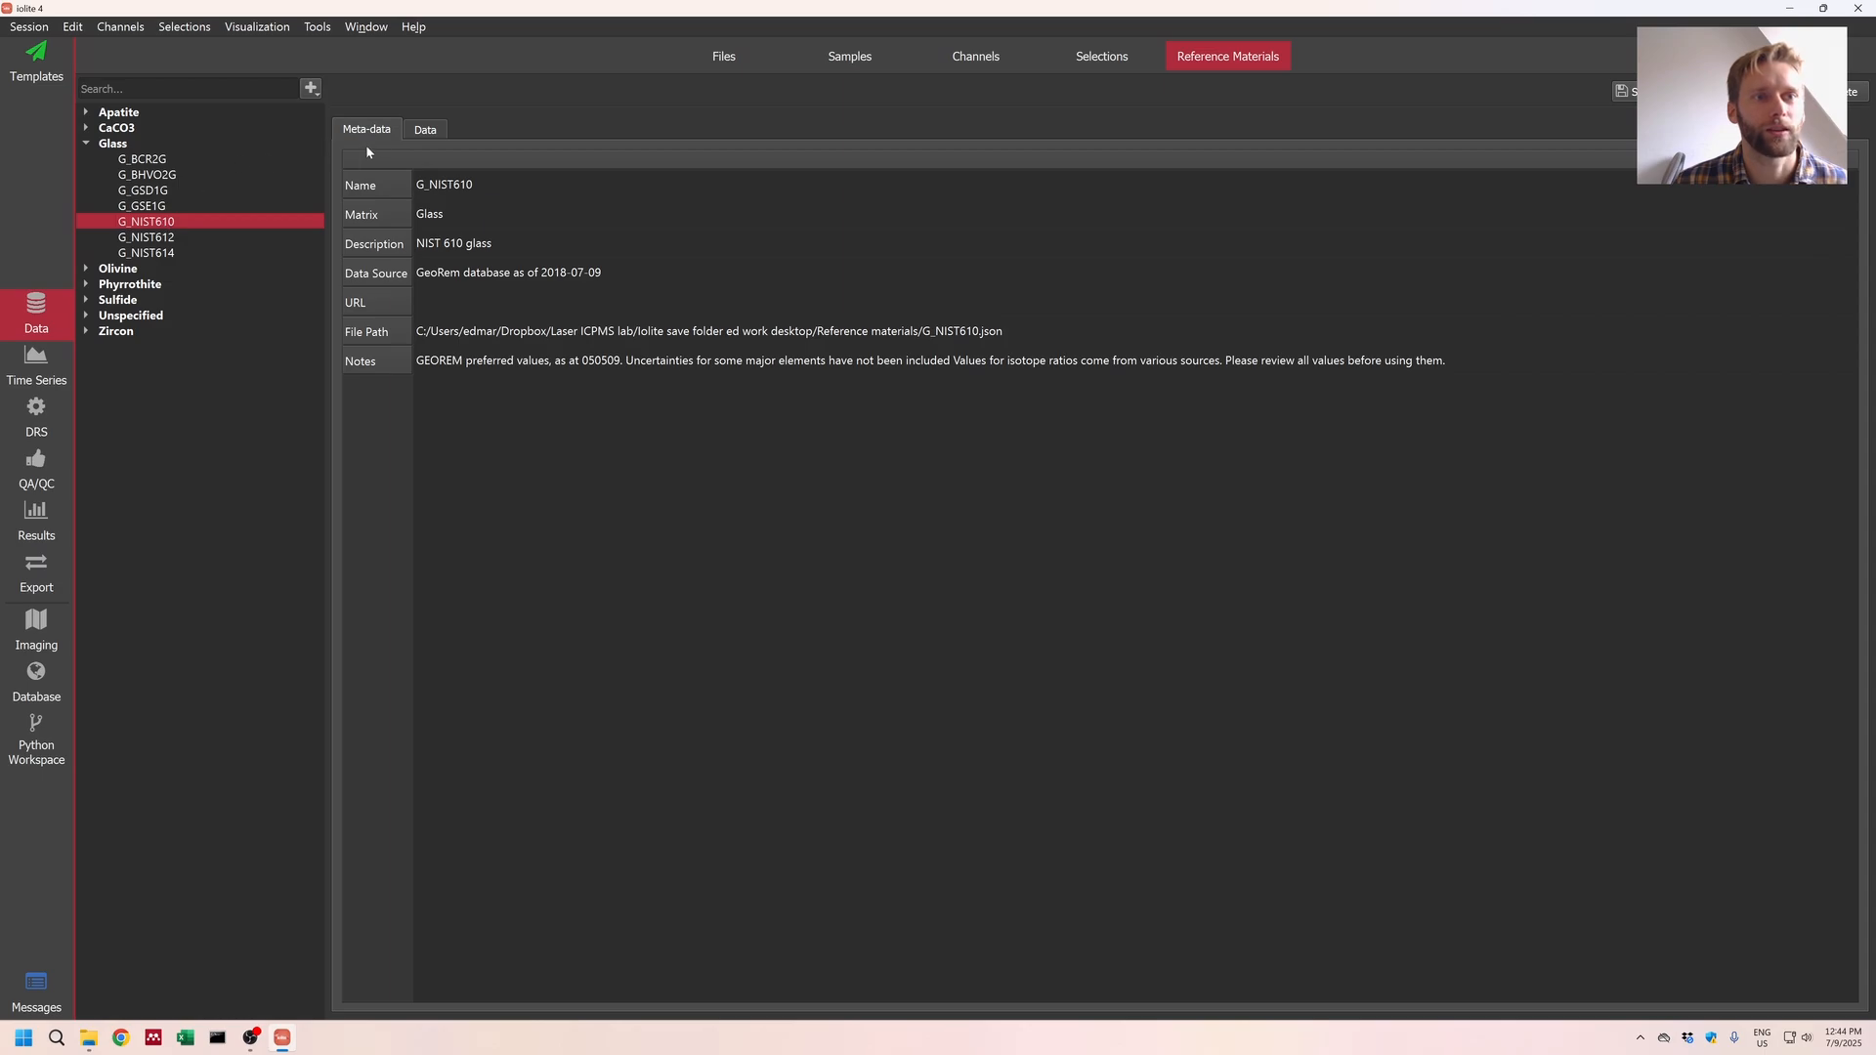
left_click(425, 130)
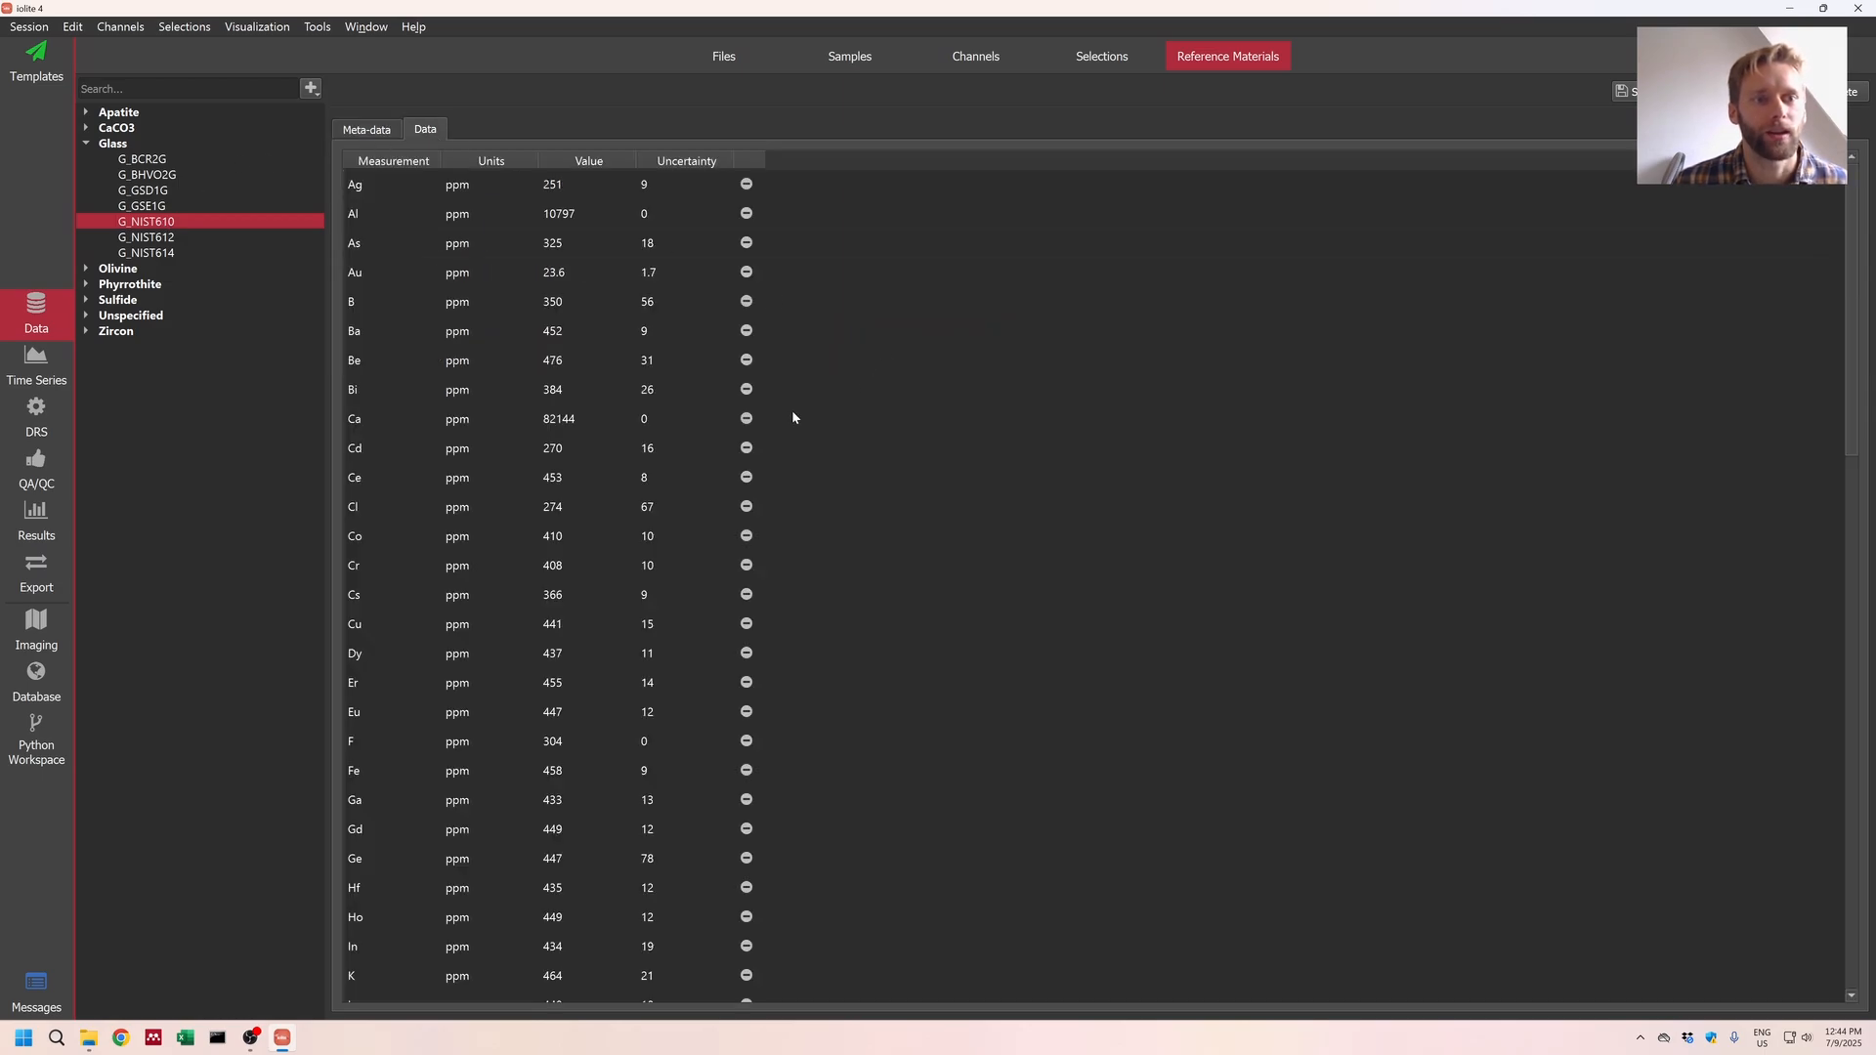
scroll(792, 417, "down", 9)
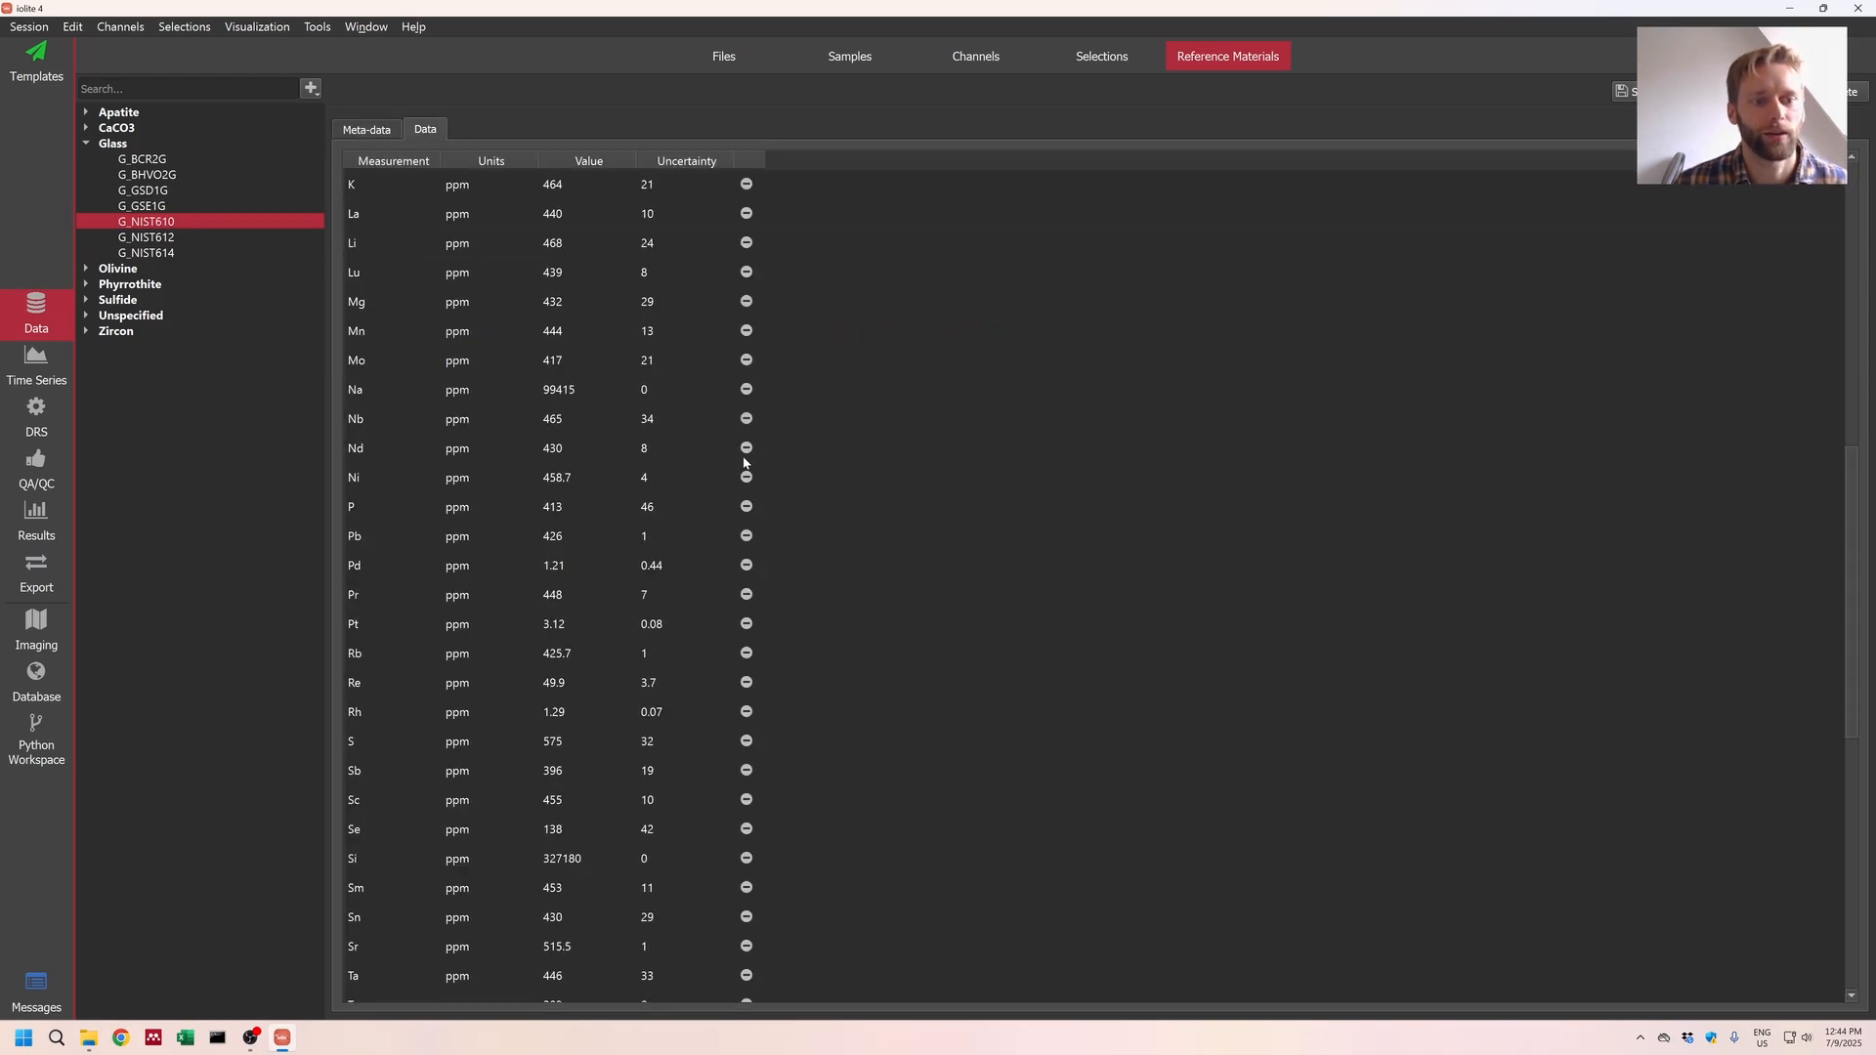
Step: Add a new measurement named S to the G_NIST610 reference material's data and accept the experiment-only save notice
scroll(744, 462, "down", 4)
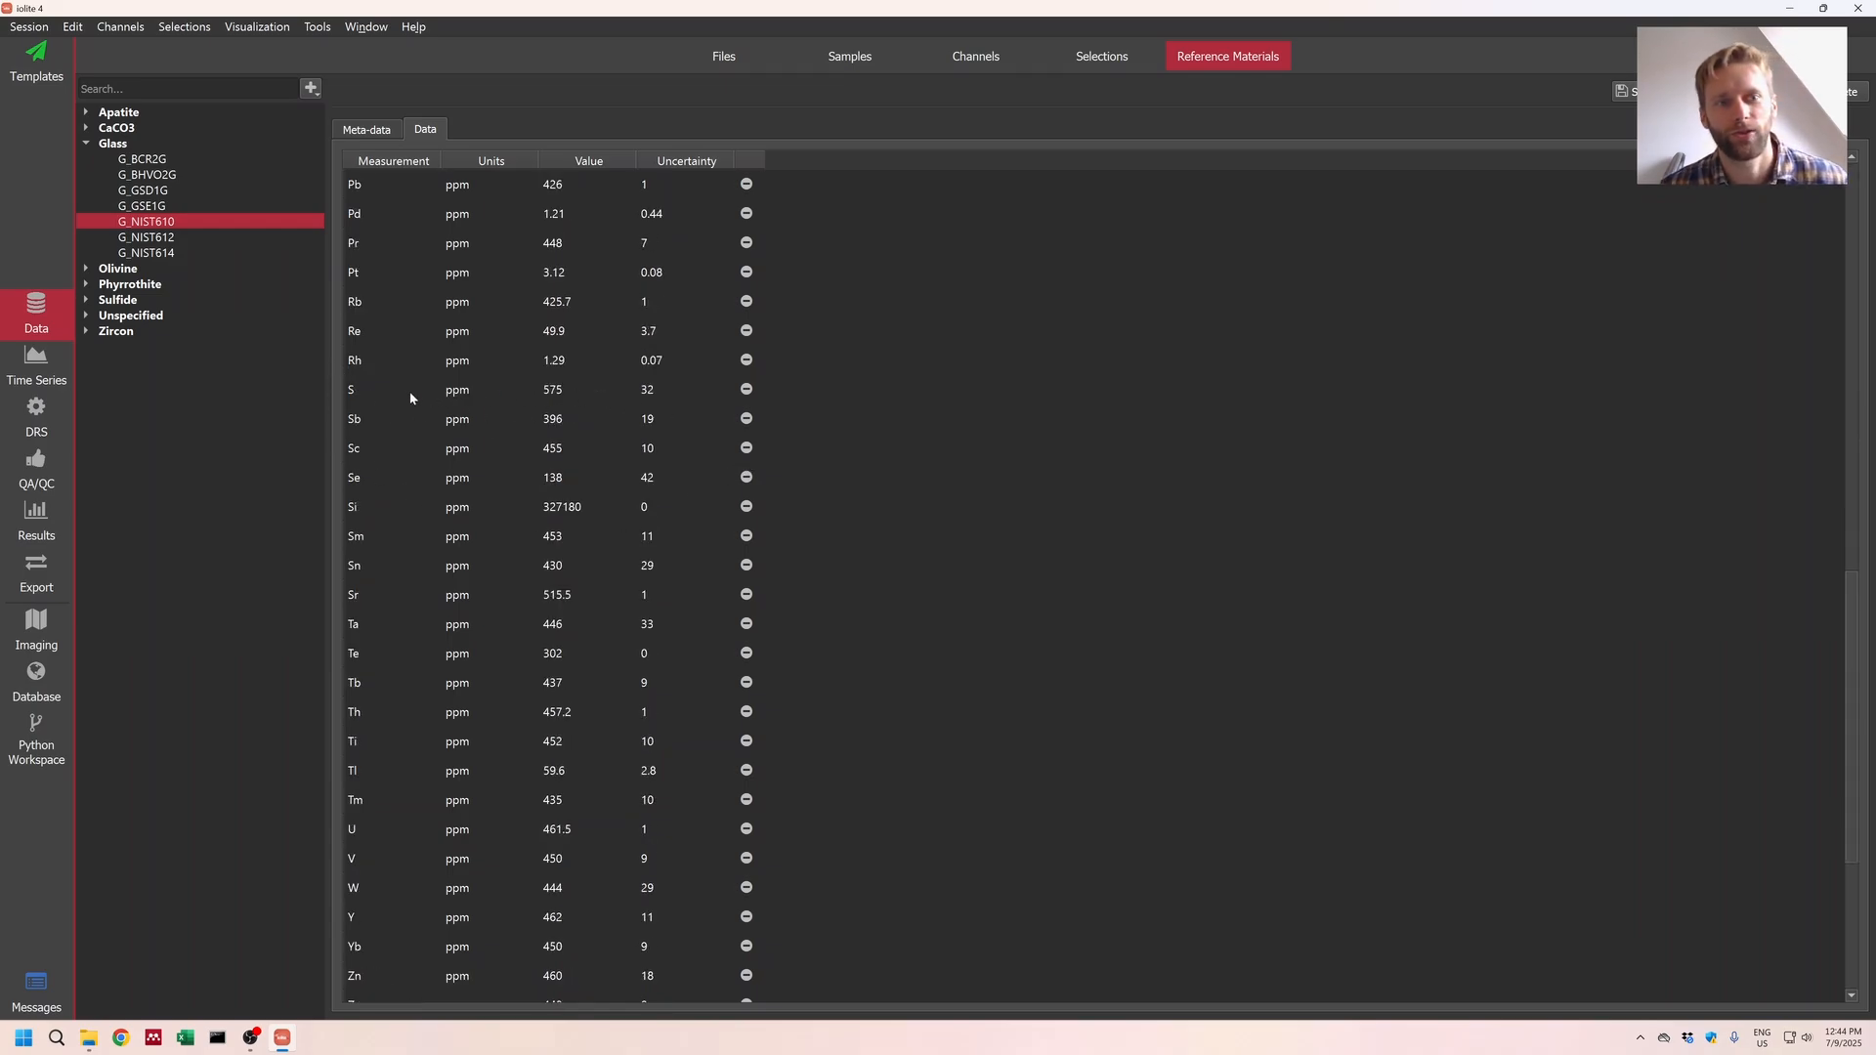
scroll(471, 385, "down", 4)
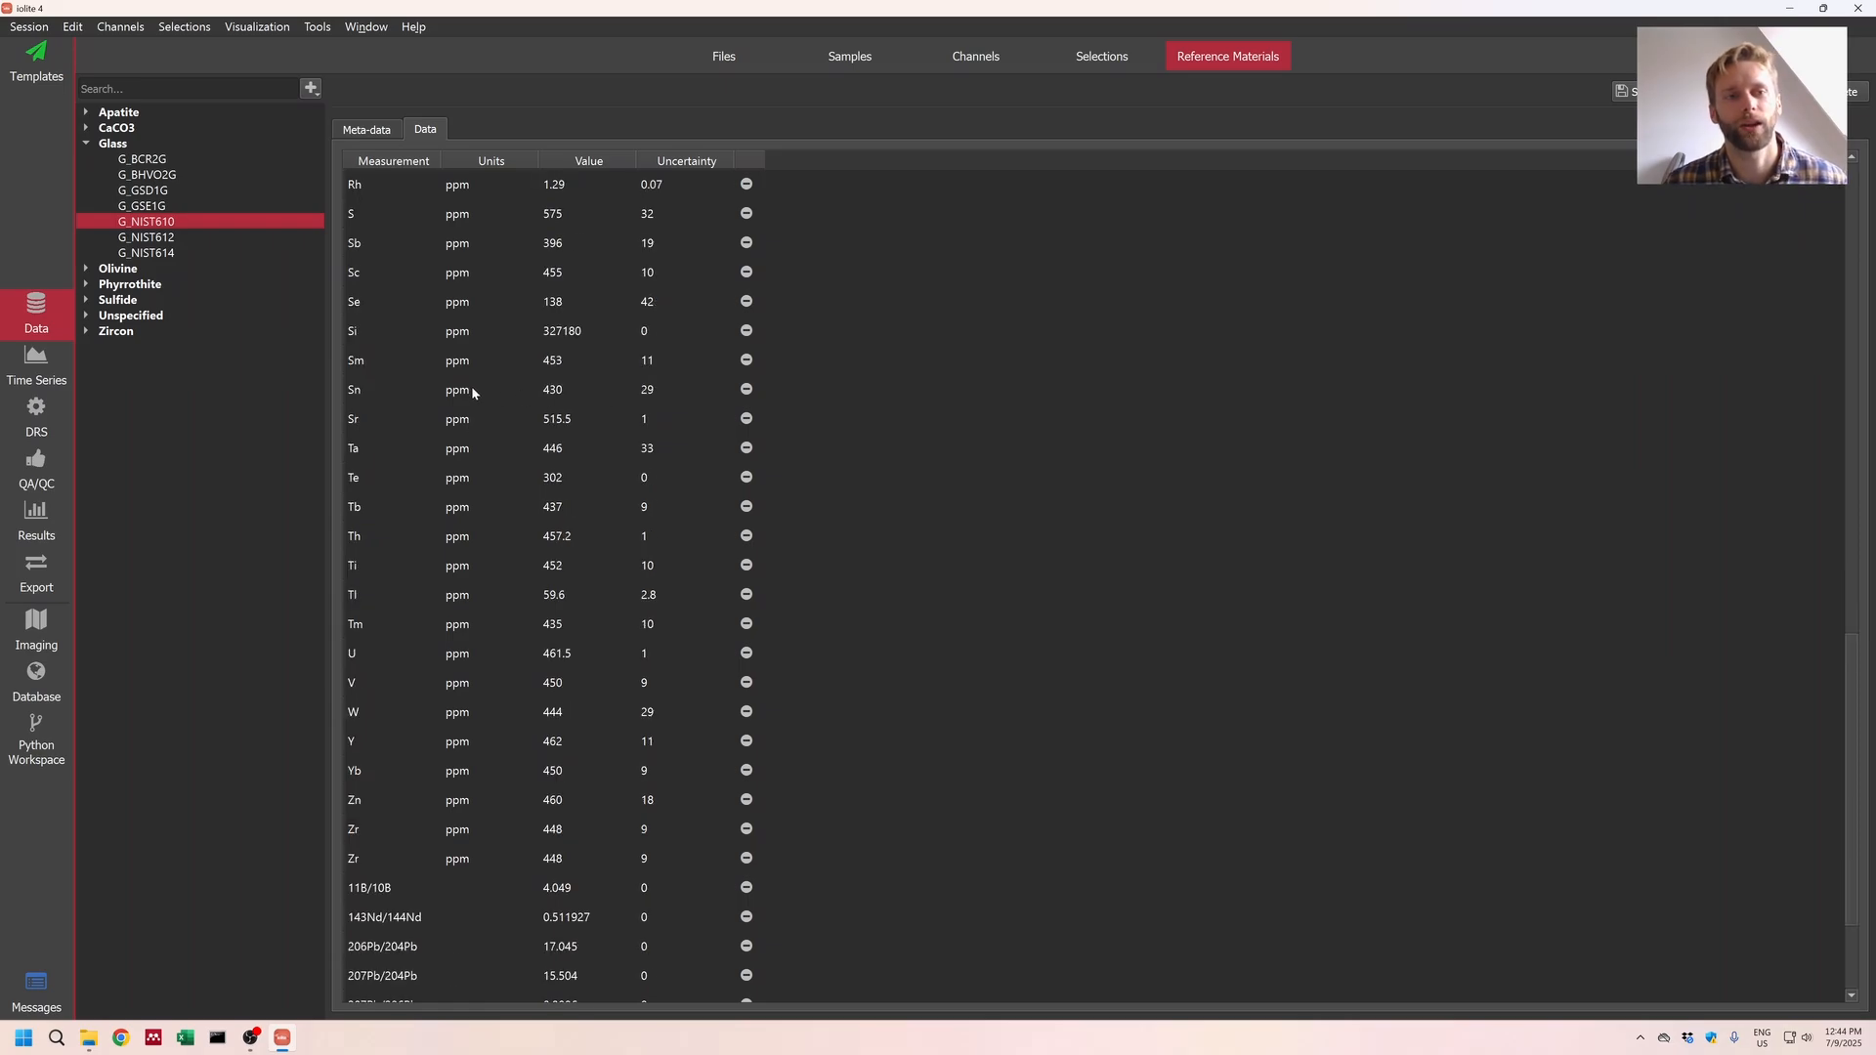
left_click(355, 987)
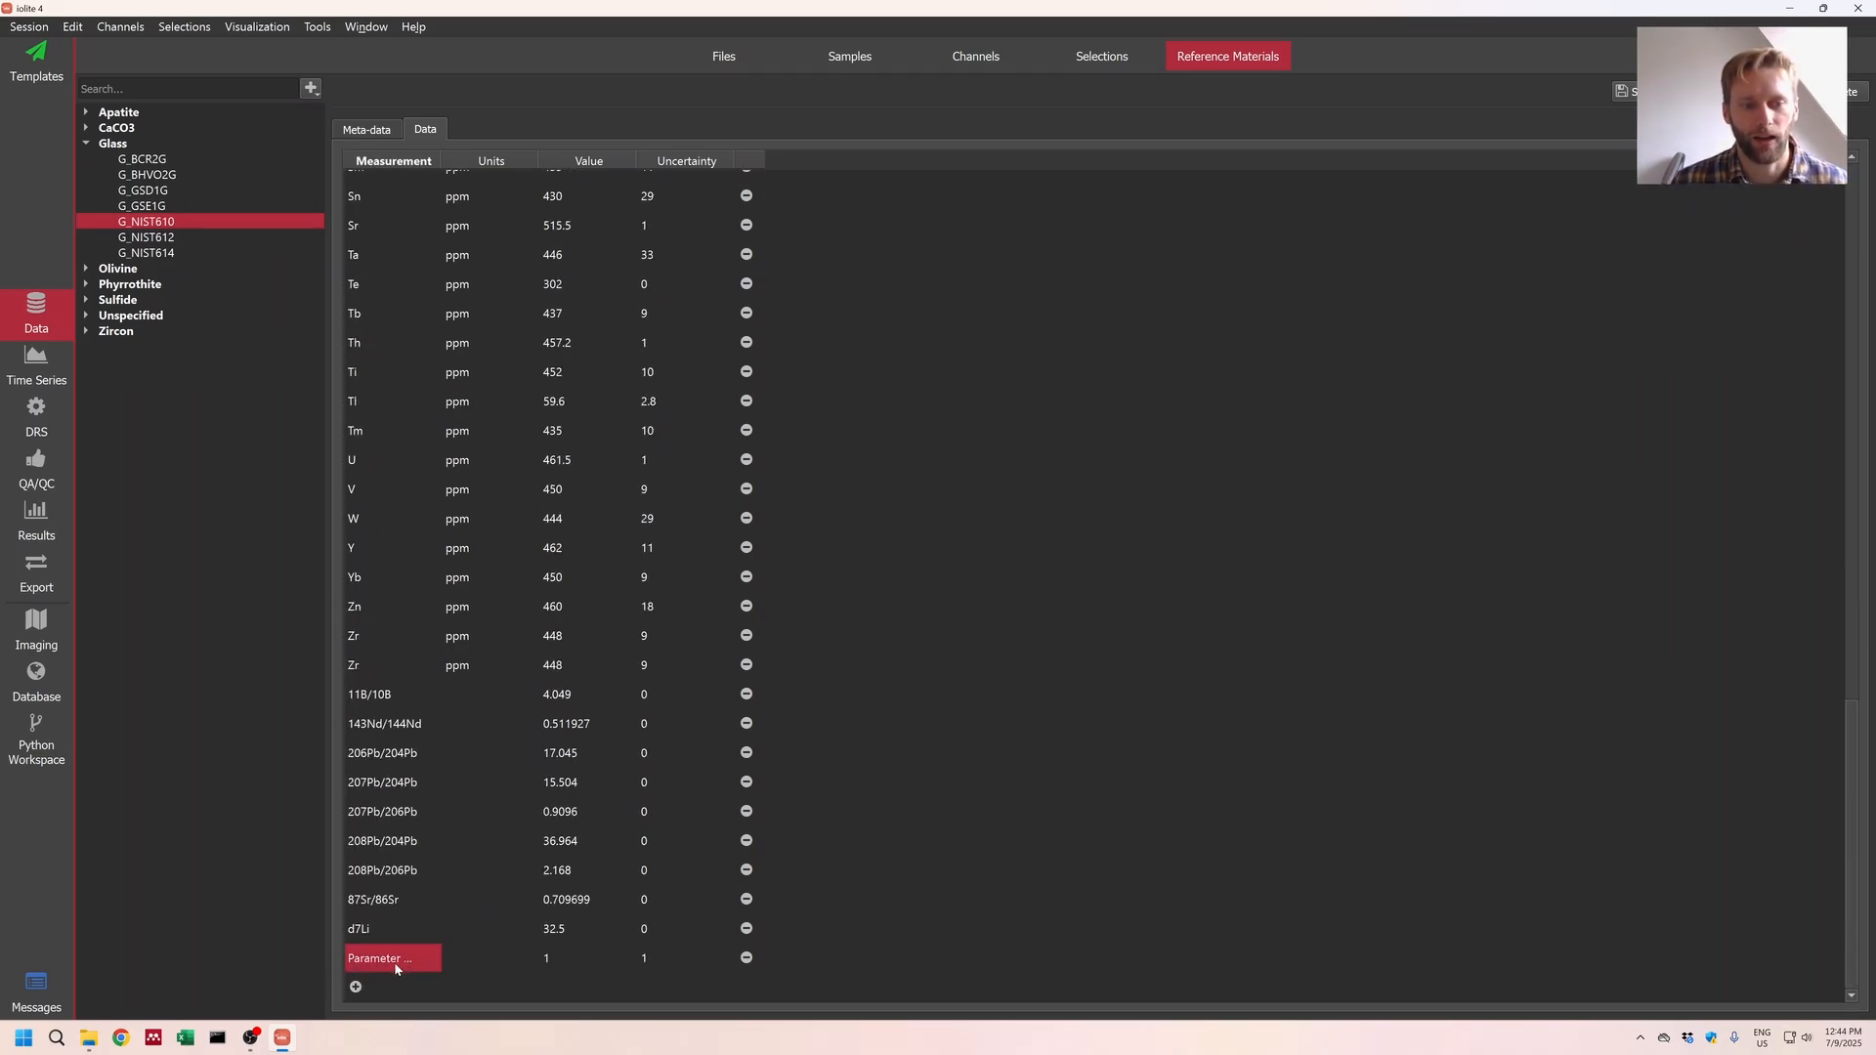
double_click(407, 963)
type("S")
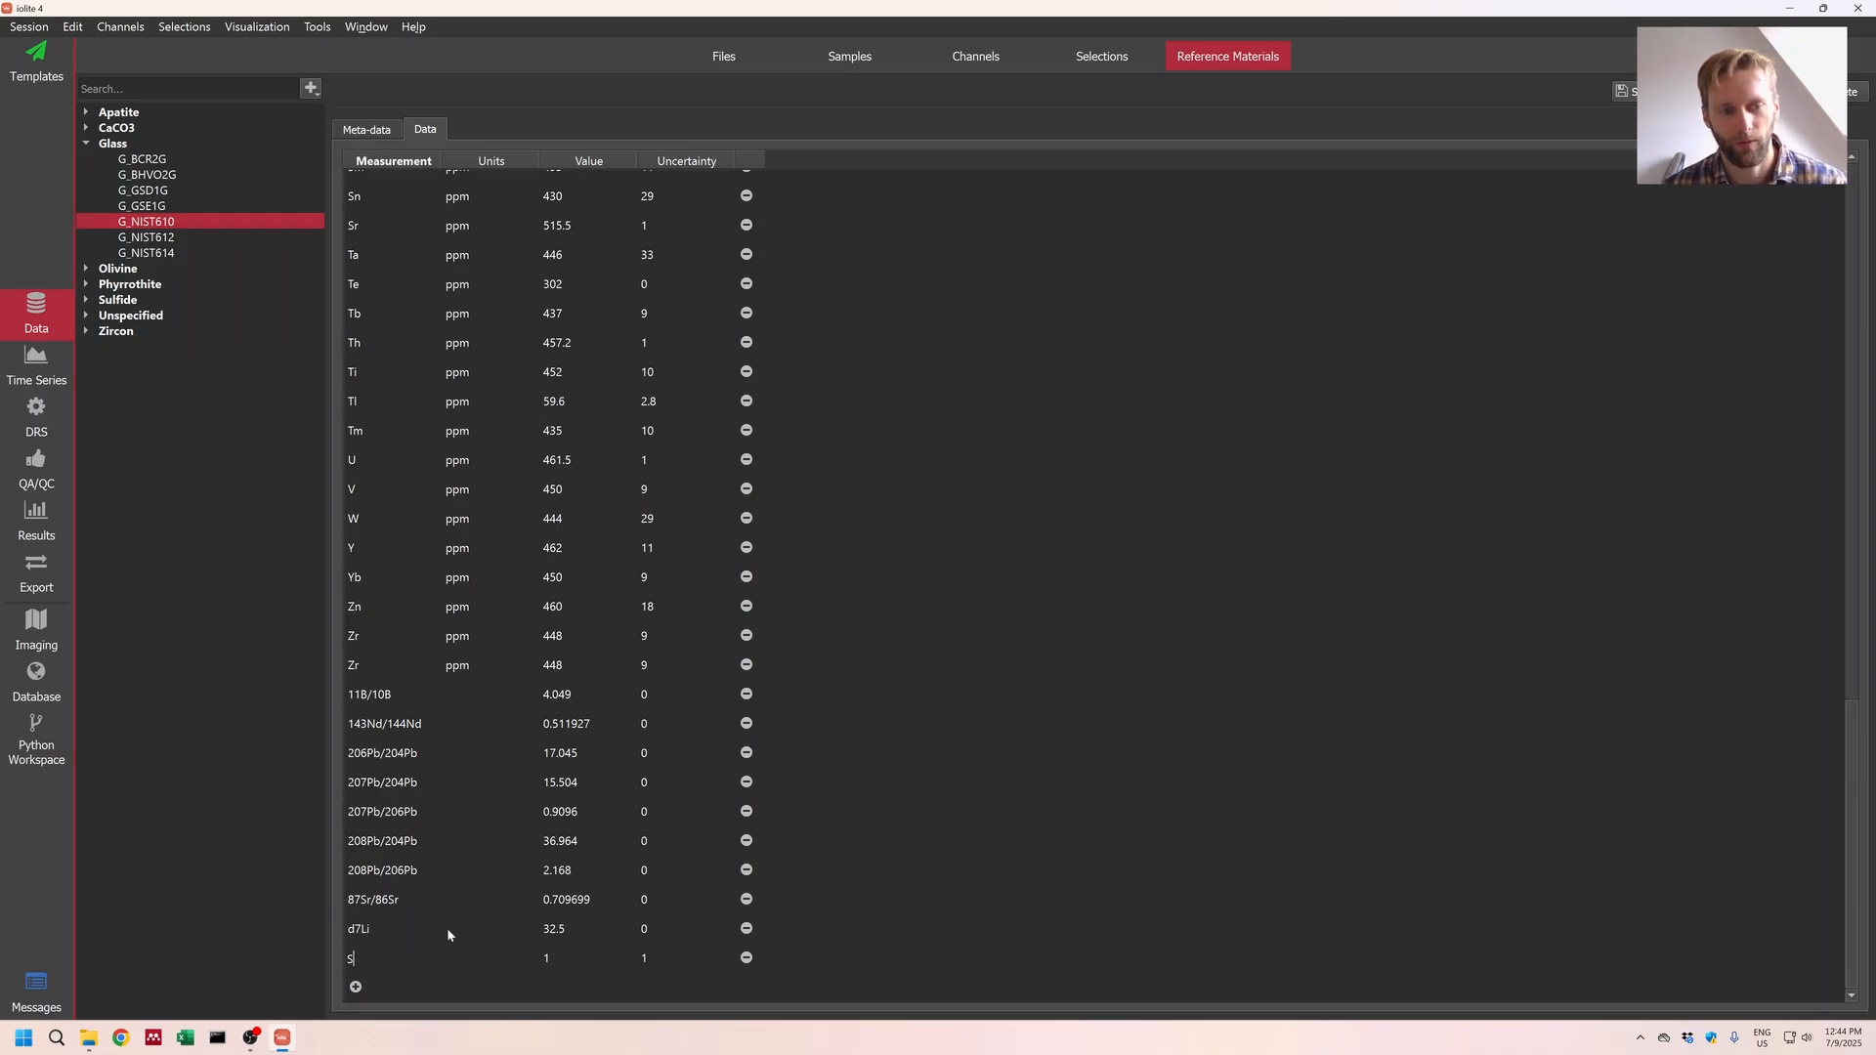
left_click(566, 955)
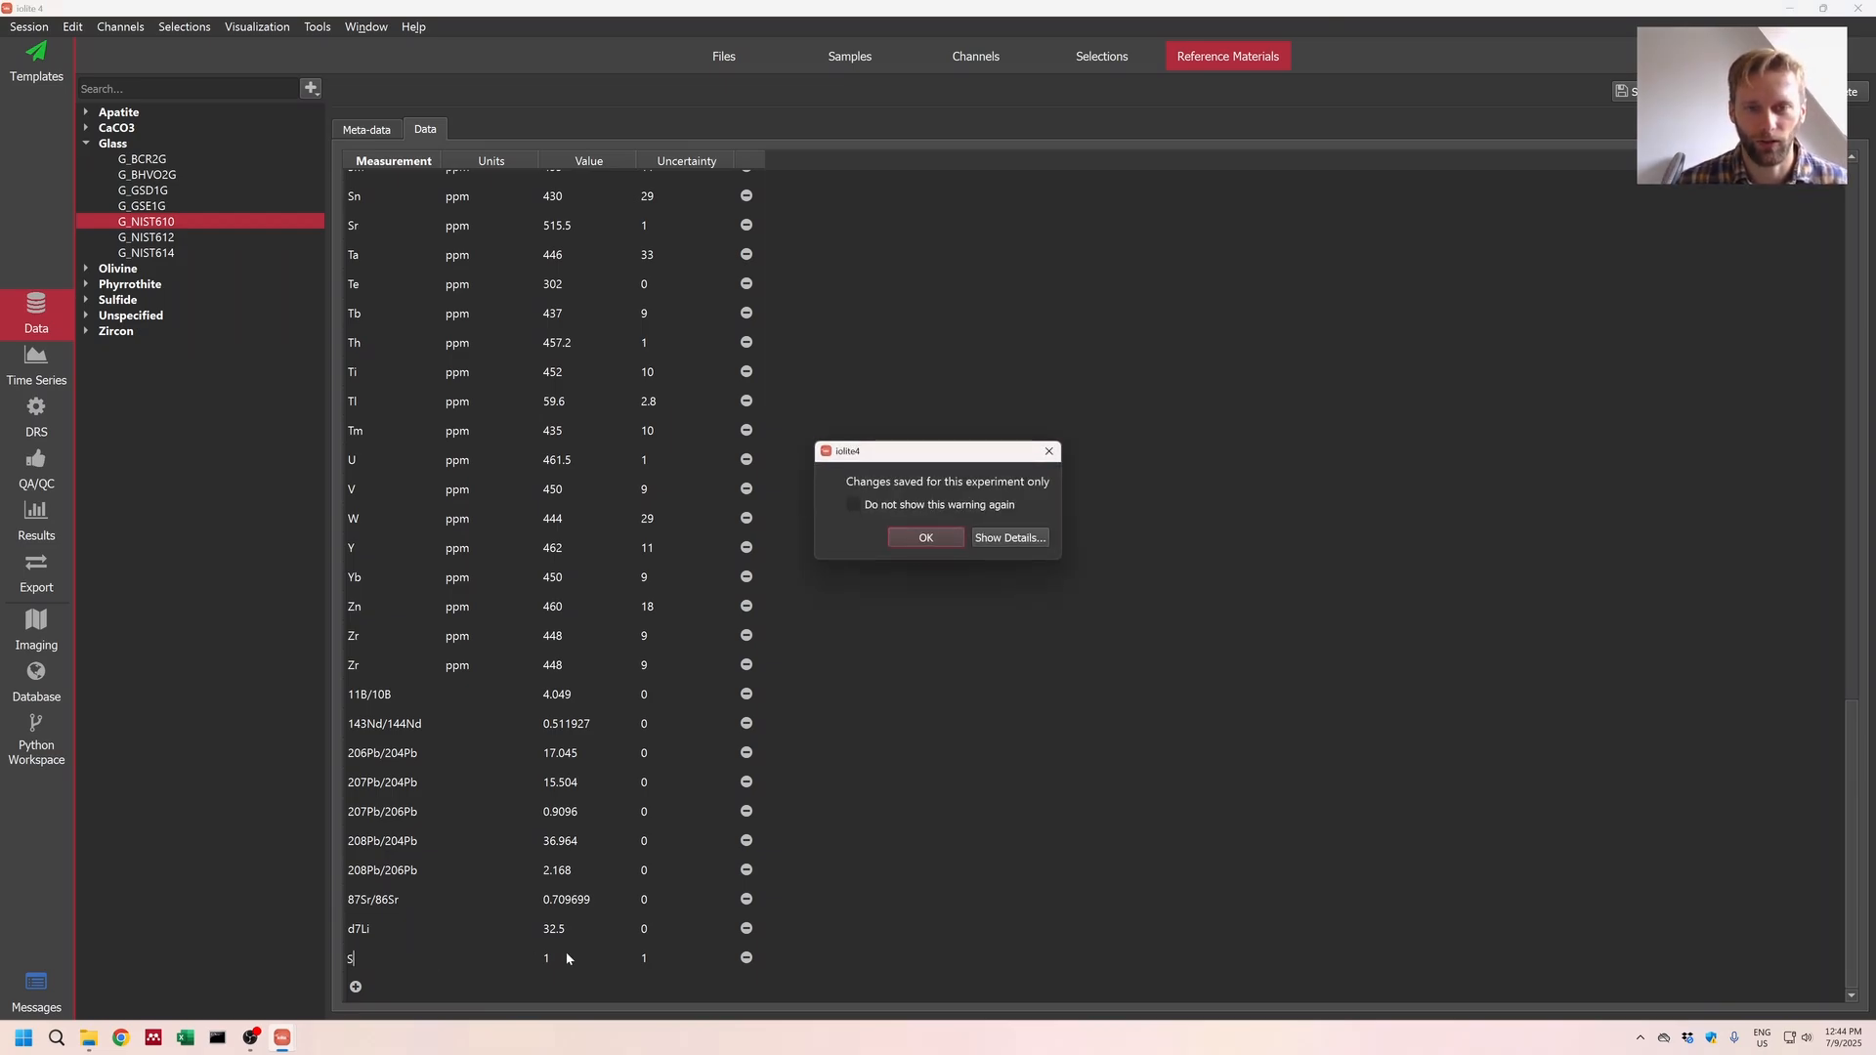
left_click(947, 539)
Step: Delete the newly added S measurement from the end of the G_NIST610 data
left_click(361, 959)
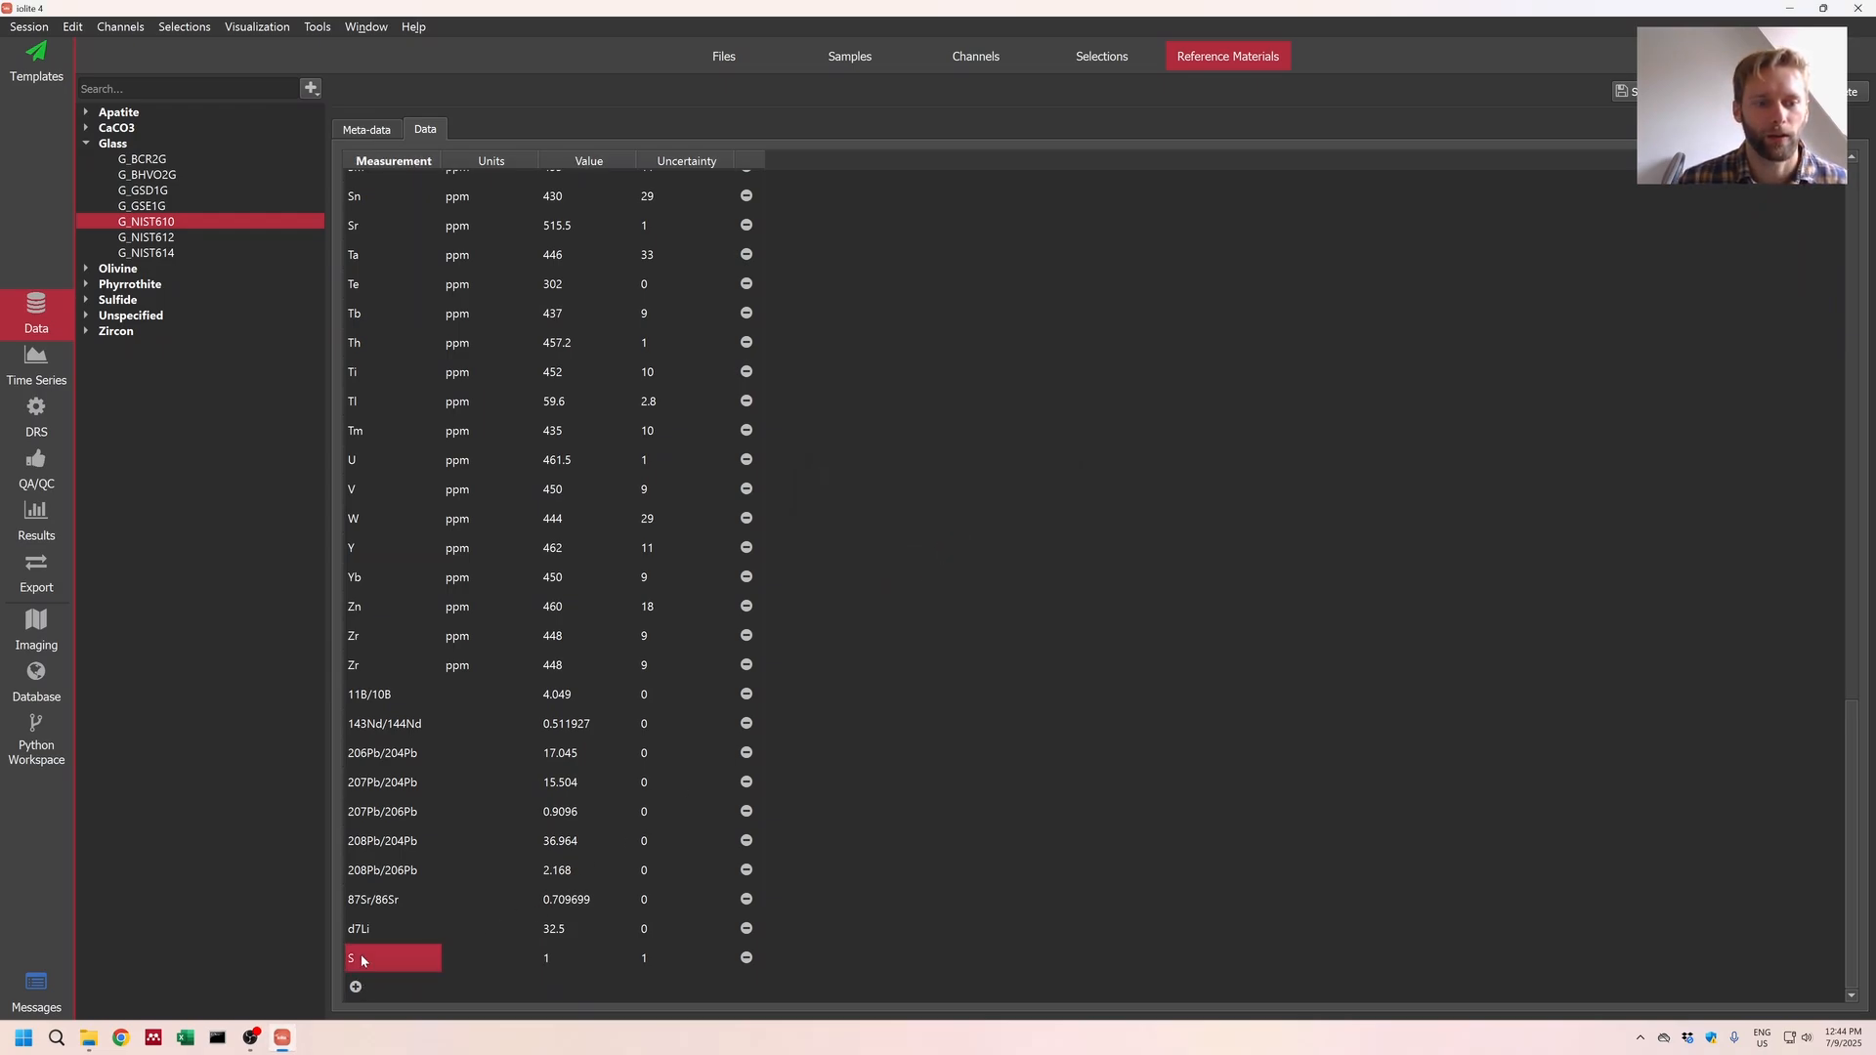
left_click(750, 961)
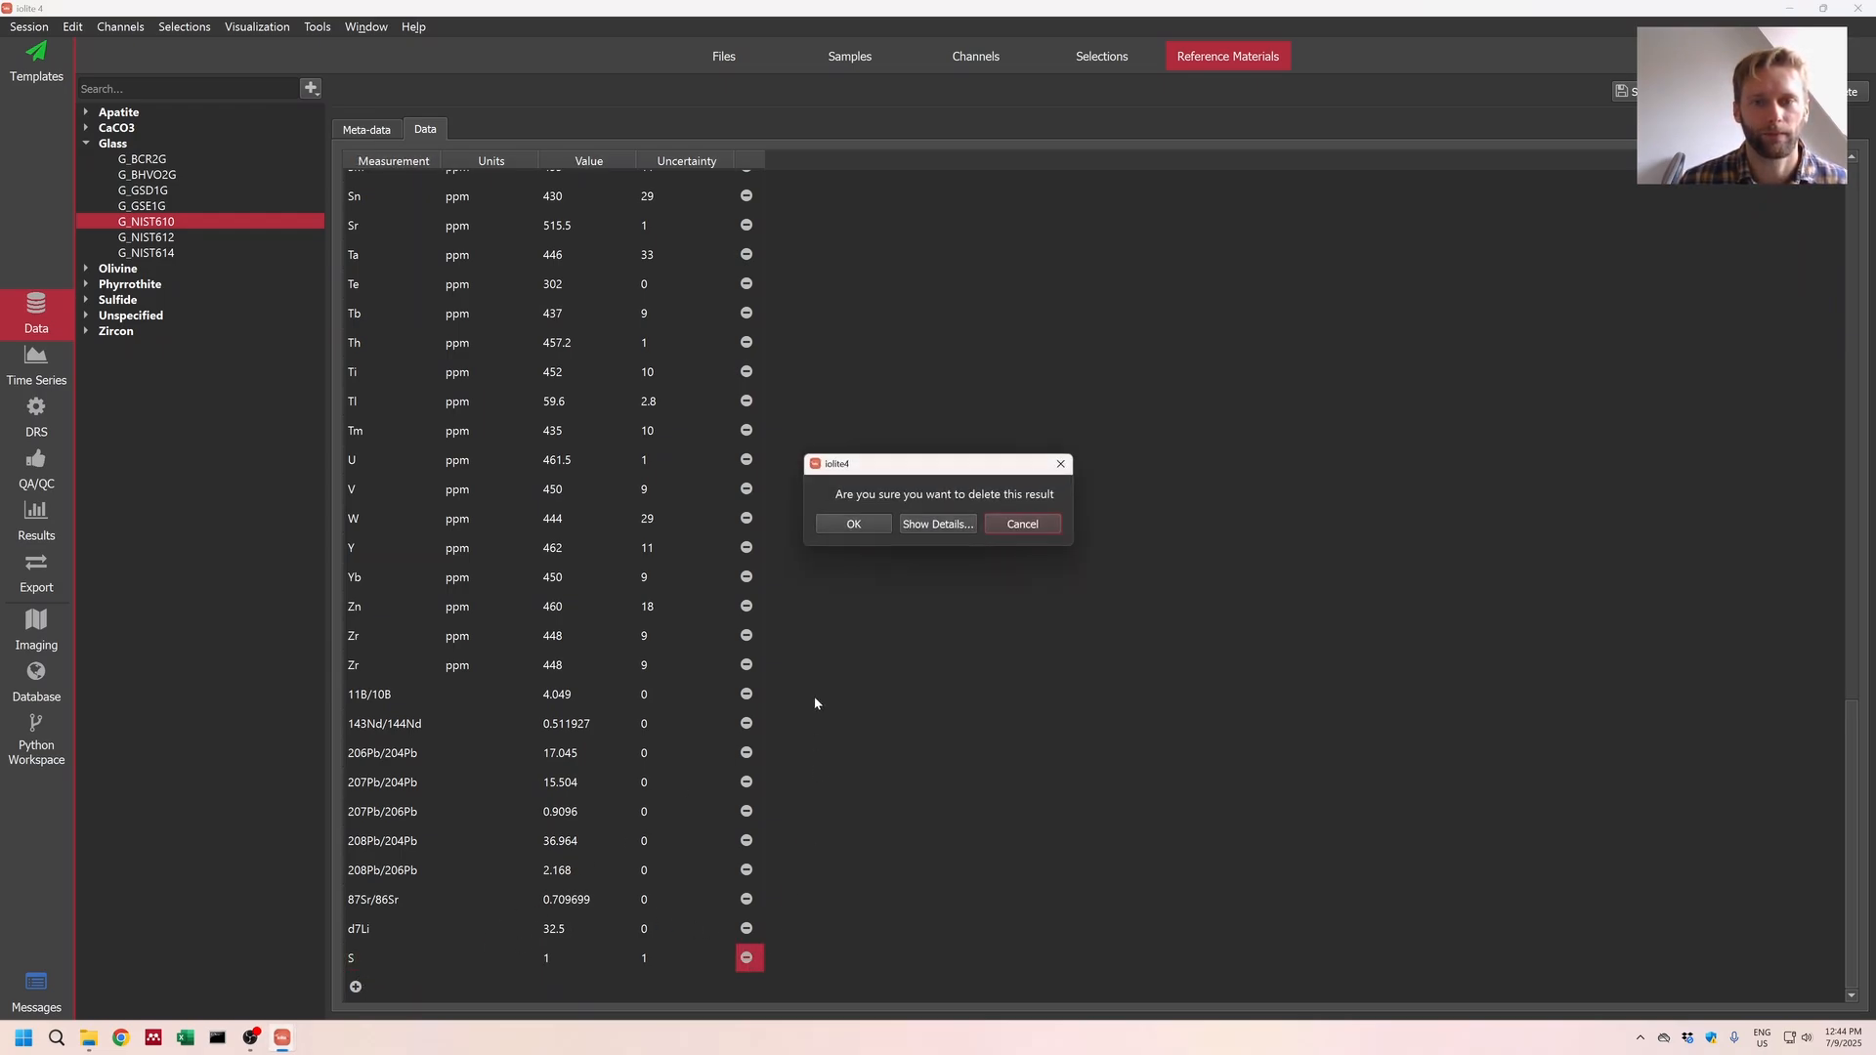
left_click(854, 525)
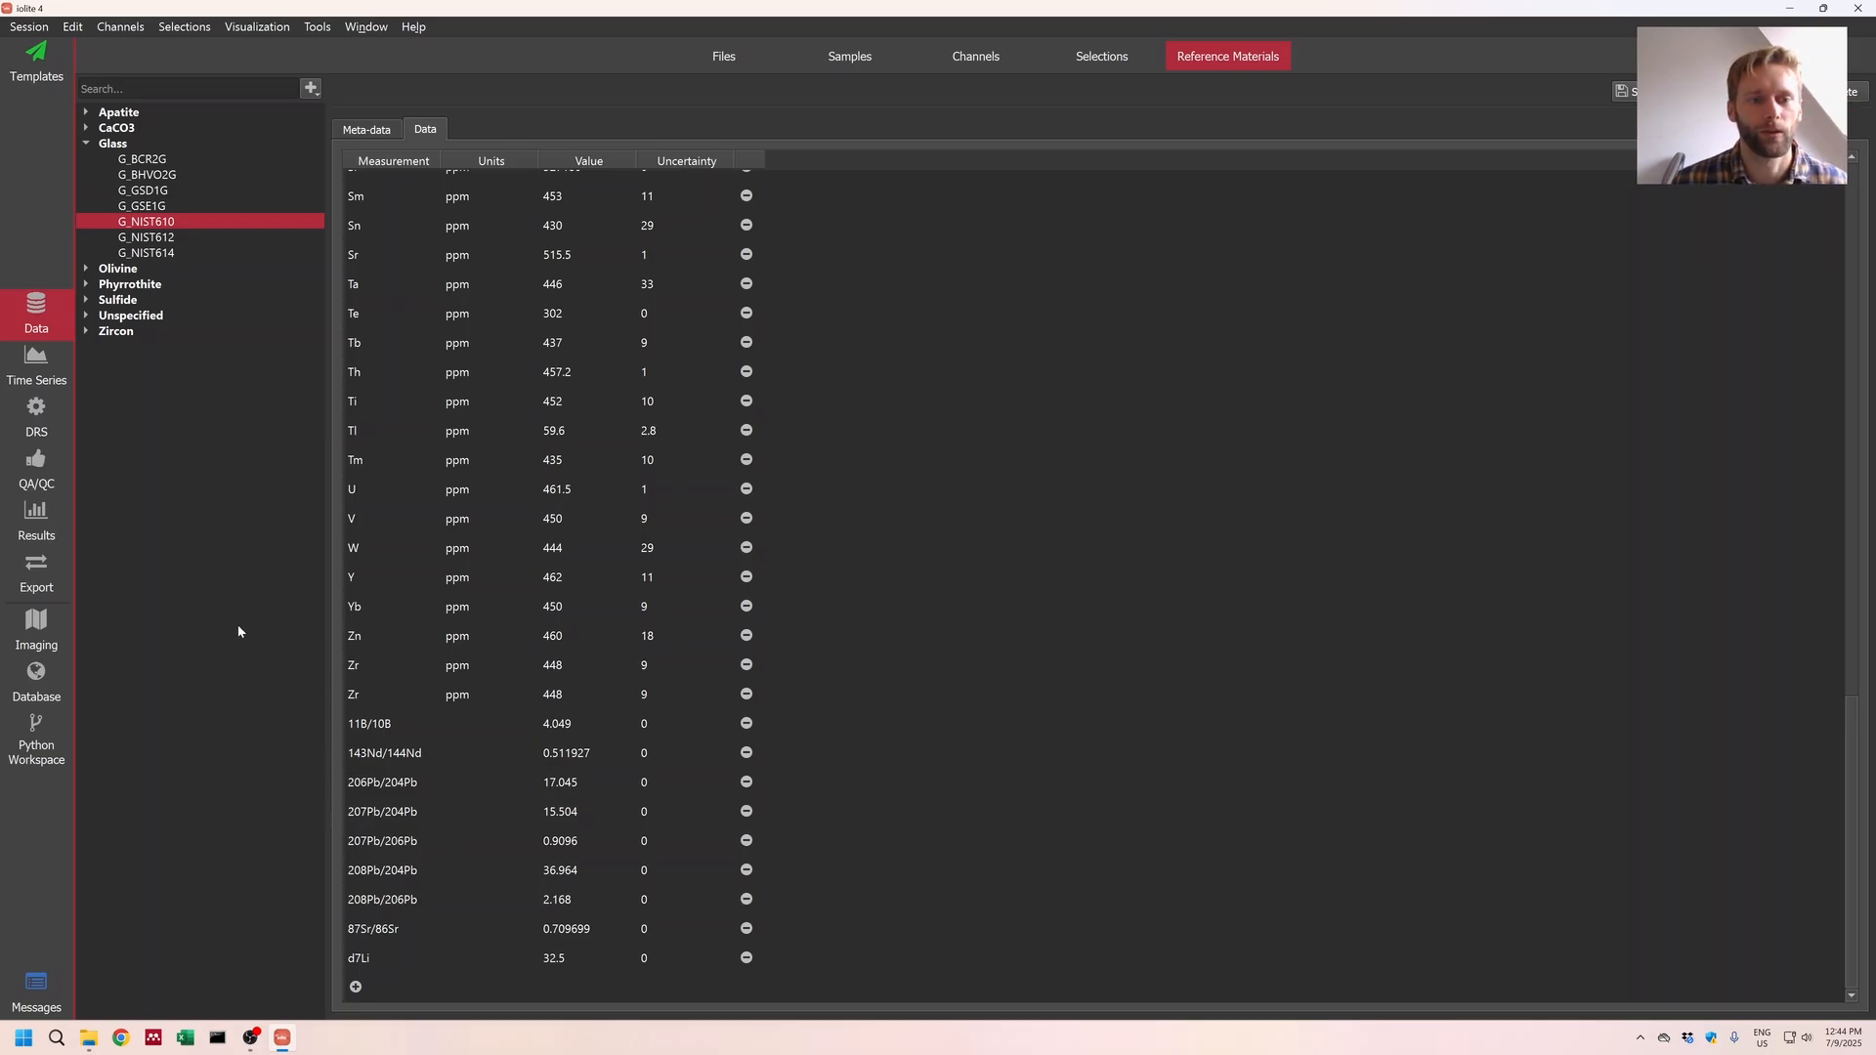
Step: Compare the internal standard settings of the reduction scheme with the sulfur concentration listed for G_NIST610
left_click(38, 435)
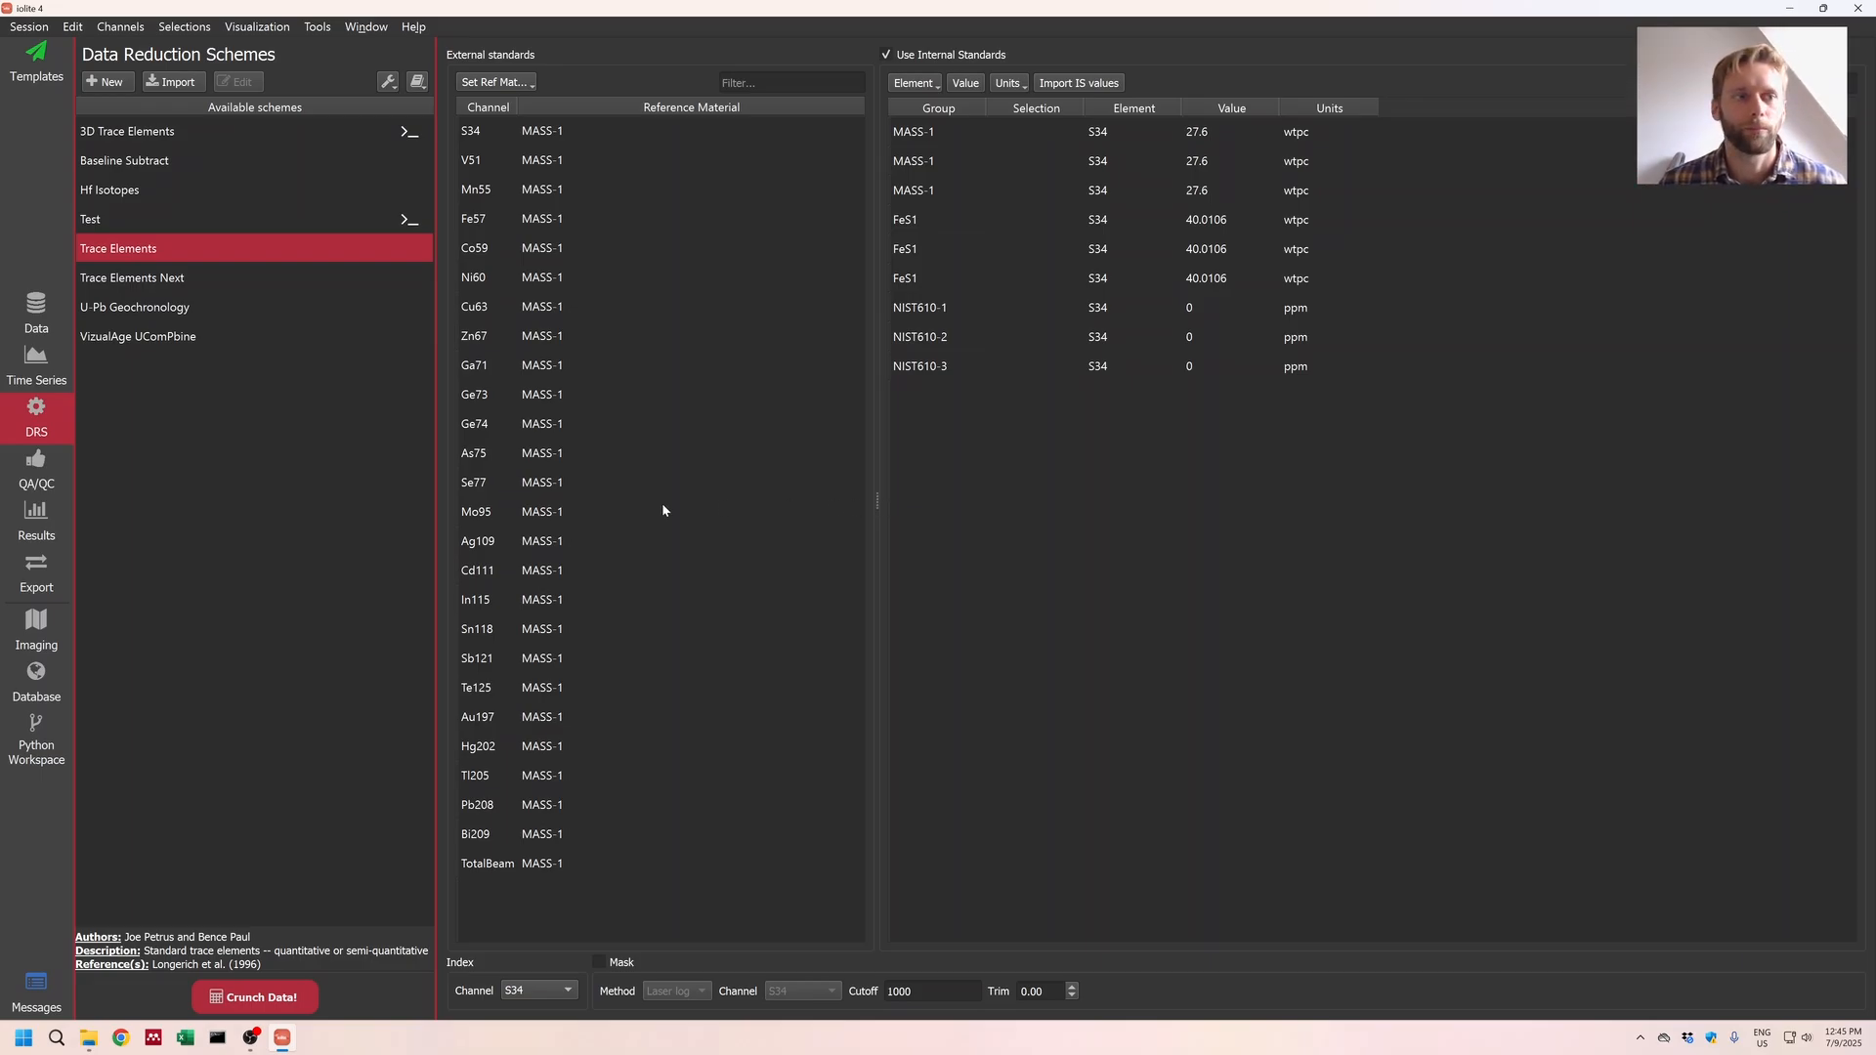
left_click(36, 315)
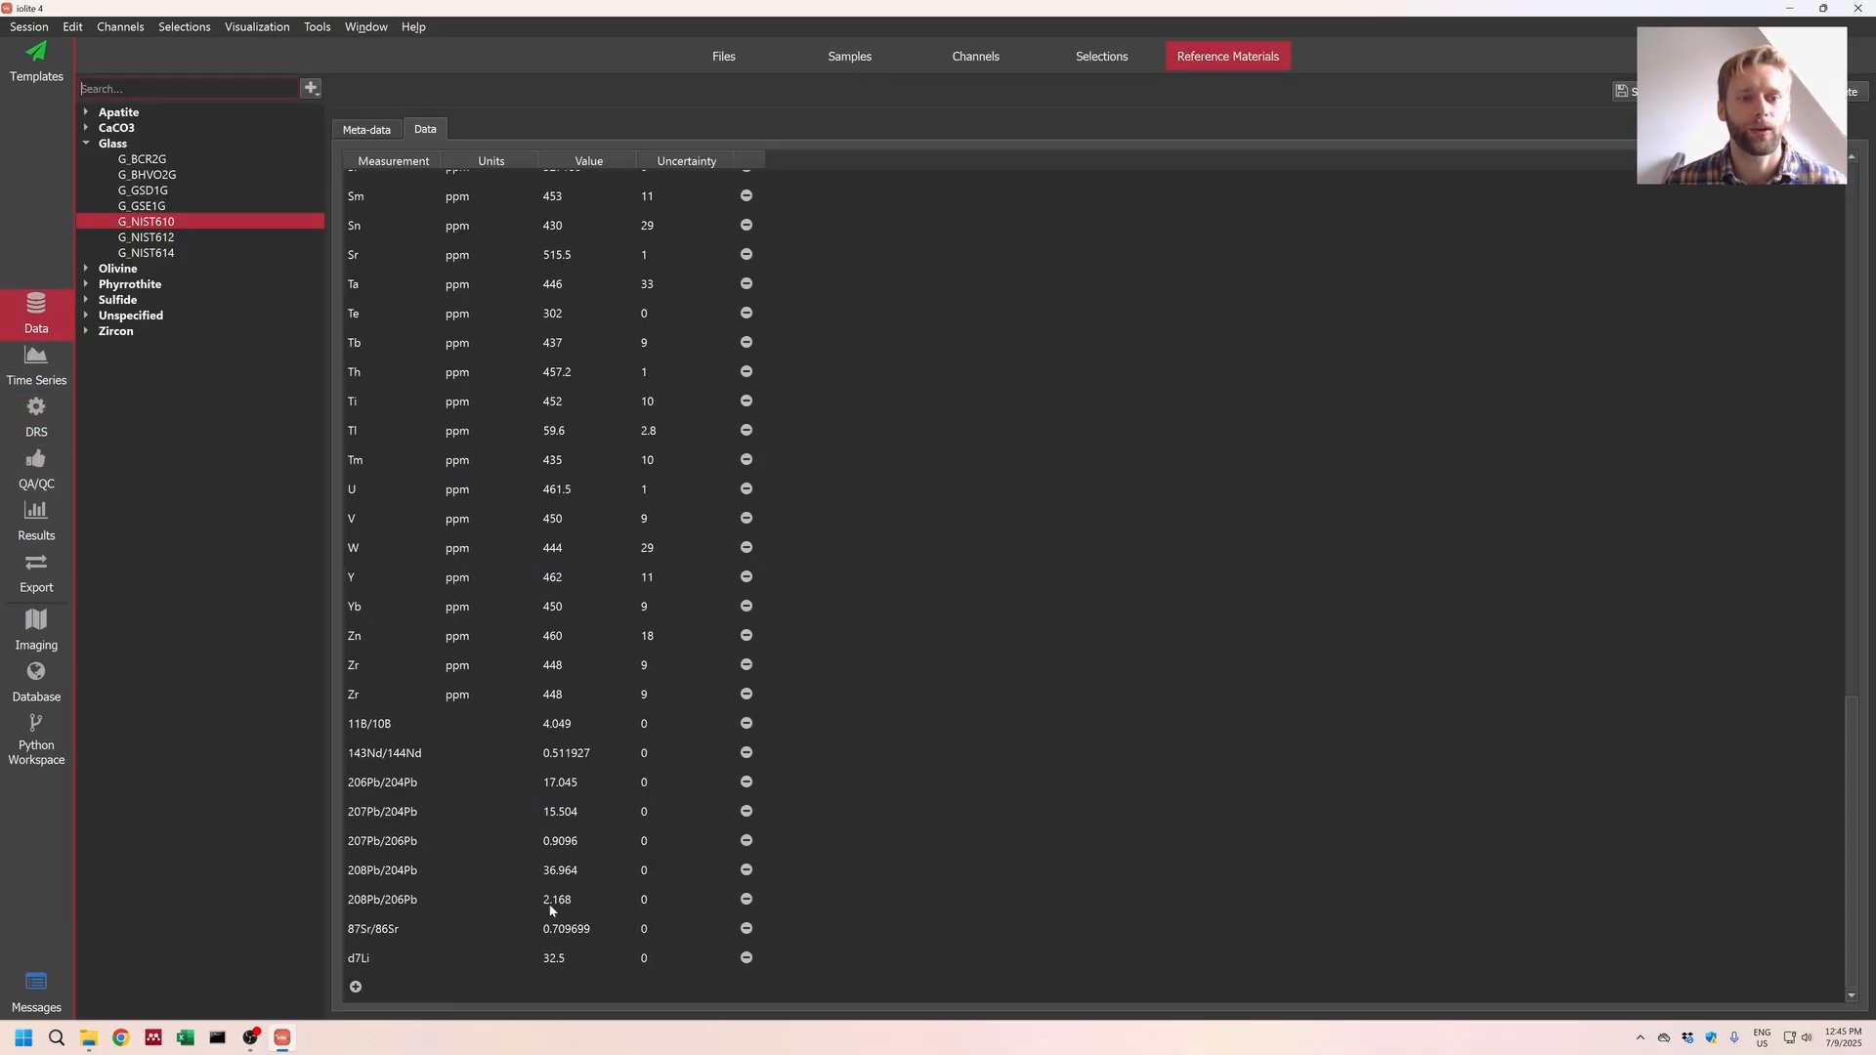
scroll(432, 396, "up", 3)
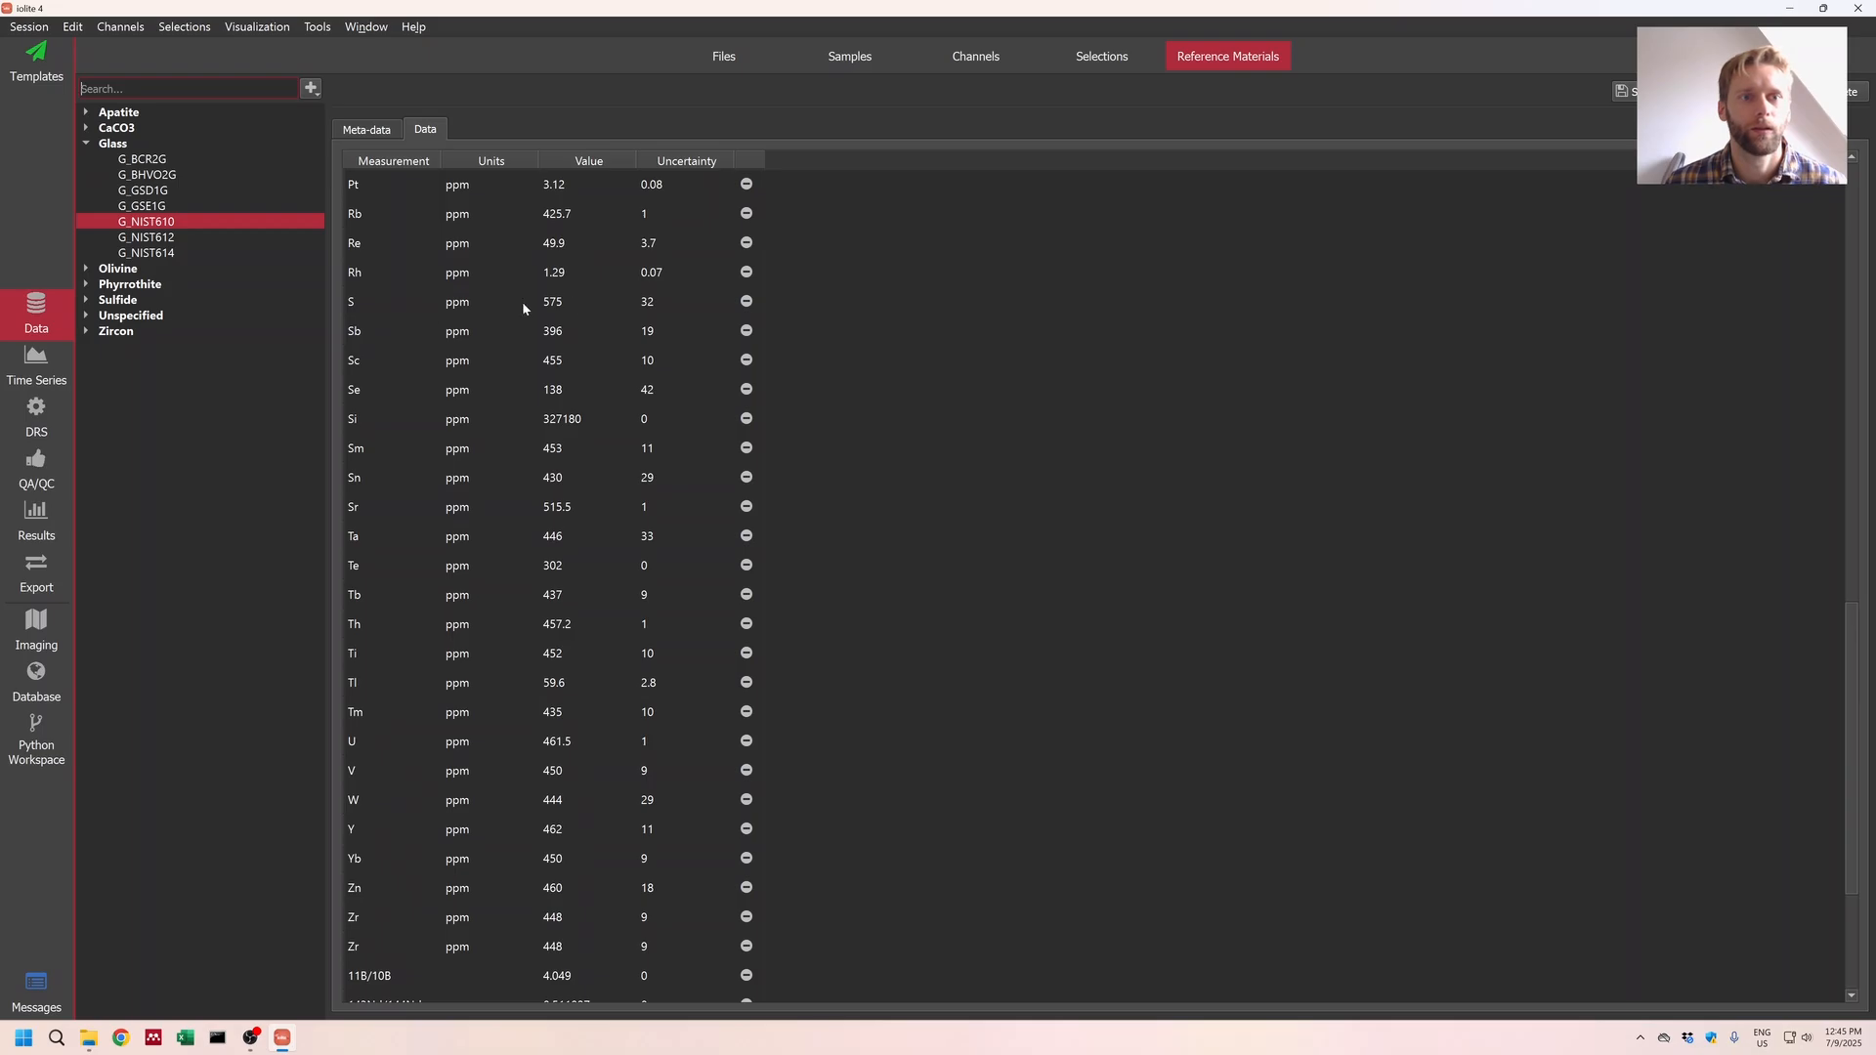
Step: Set the S34 internal standard value of NIST610-1, NIST610-2 and NIST610-3 to 575
left_click(36, 417)
left_click(1163, 303)
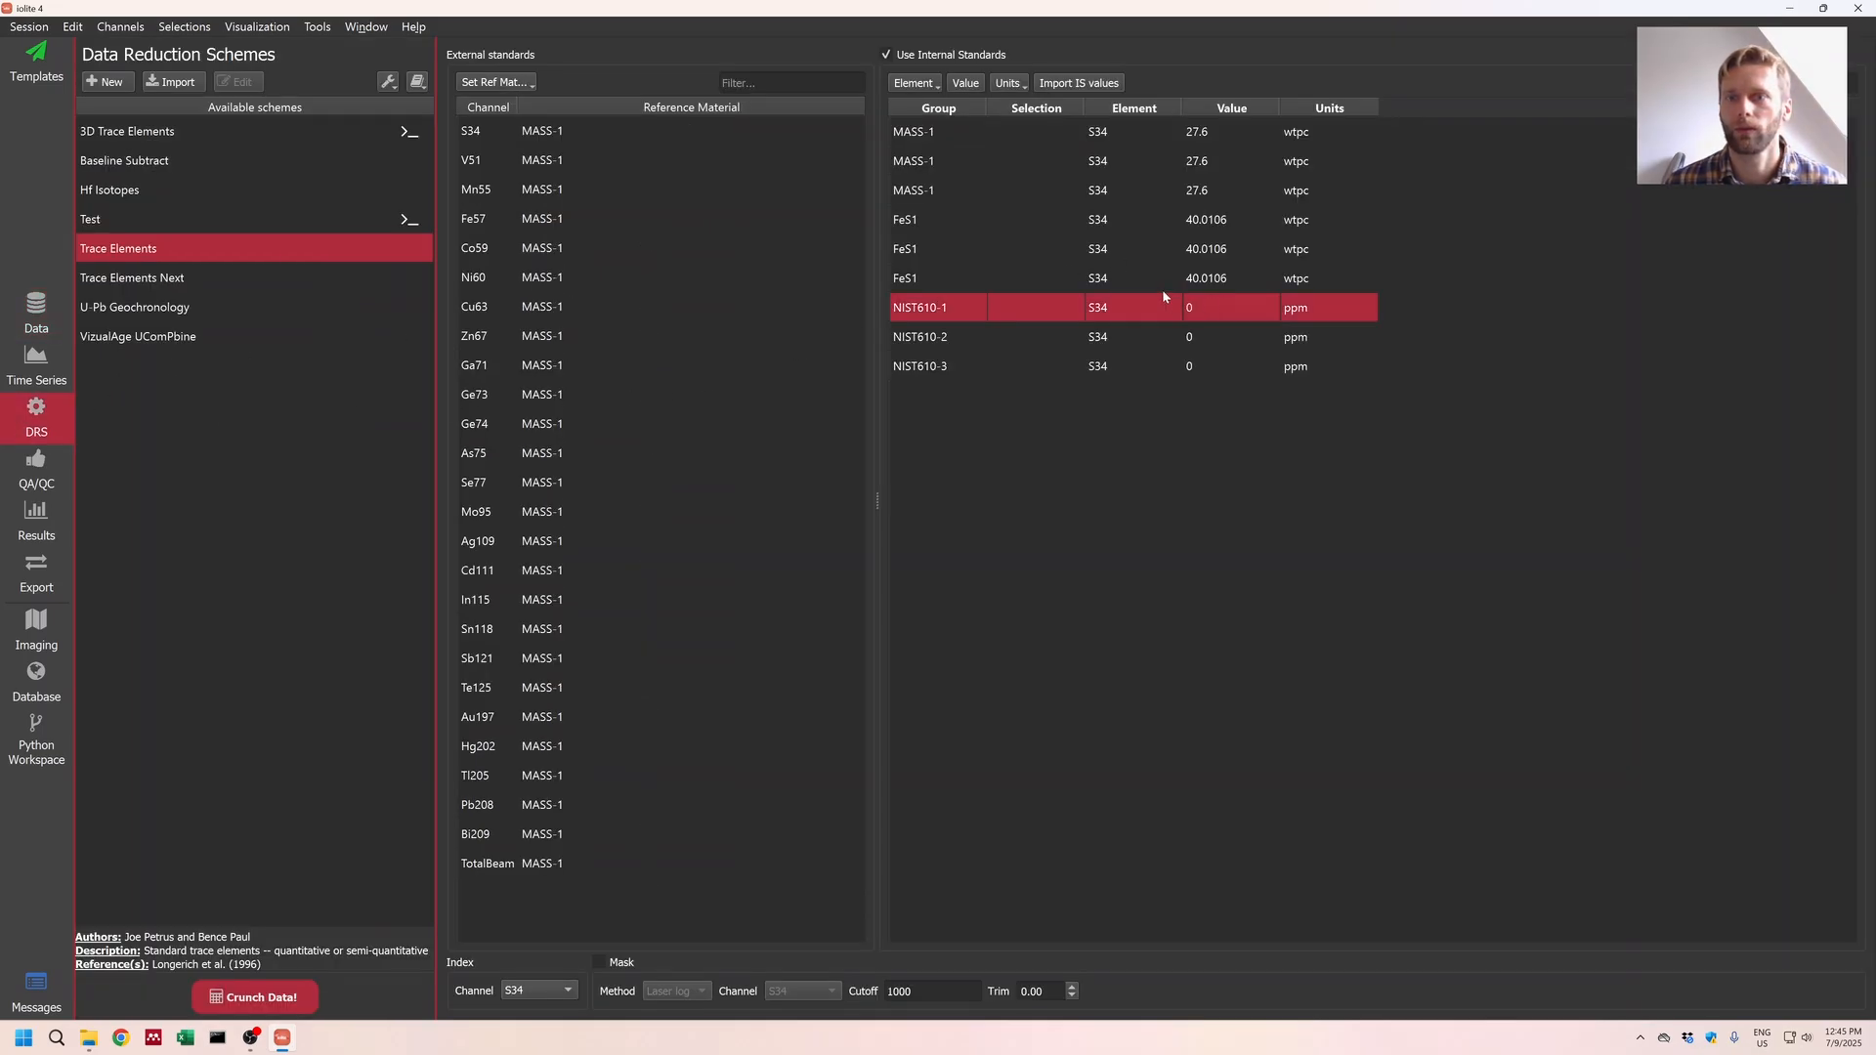
left_click(954, 364, "shift")
left_click(958, 88)
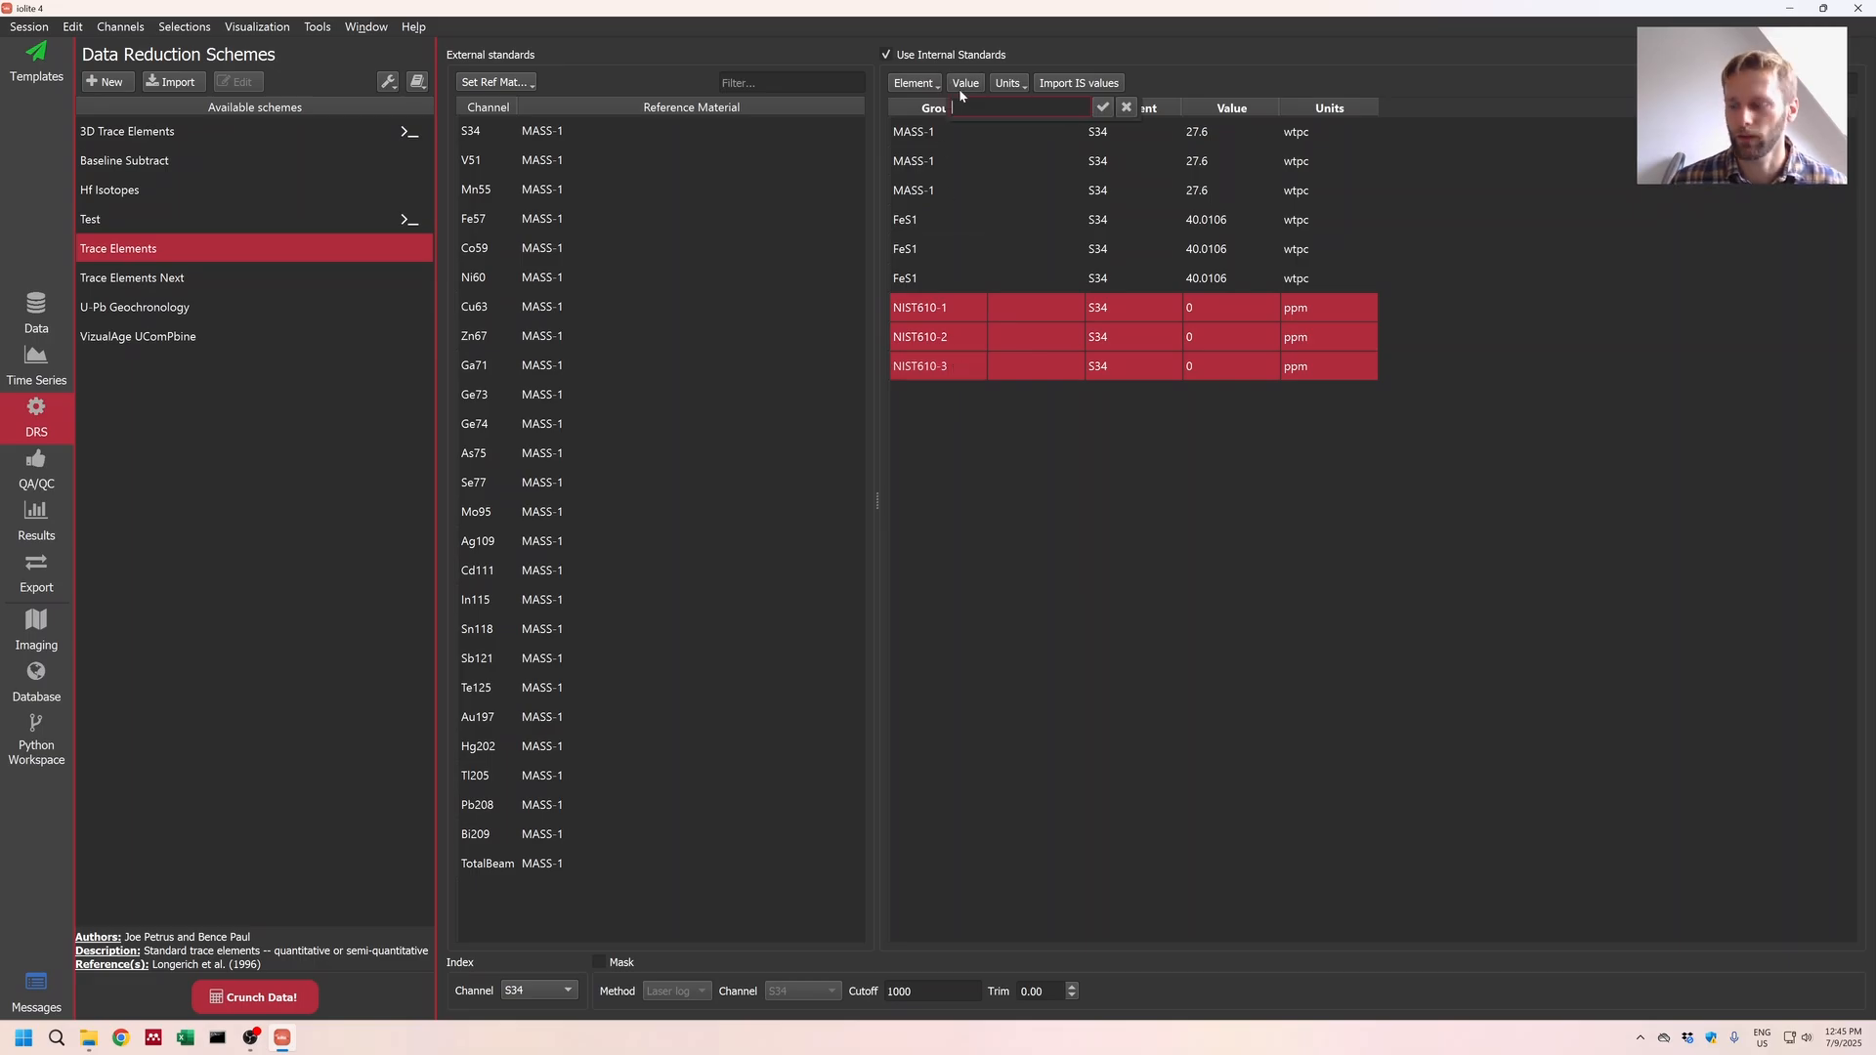
type("575")
key("Return")
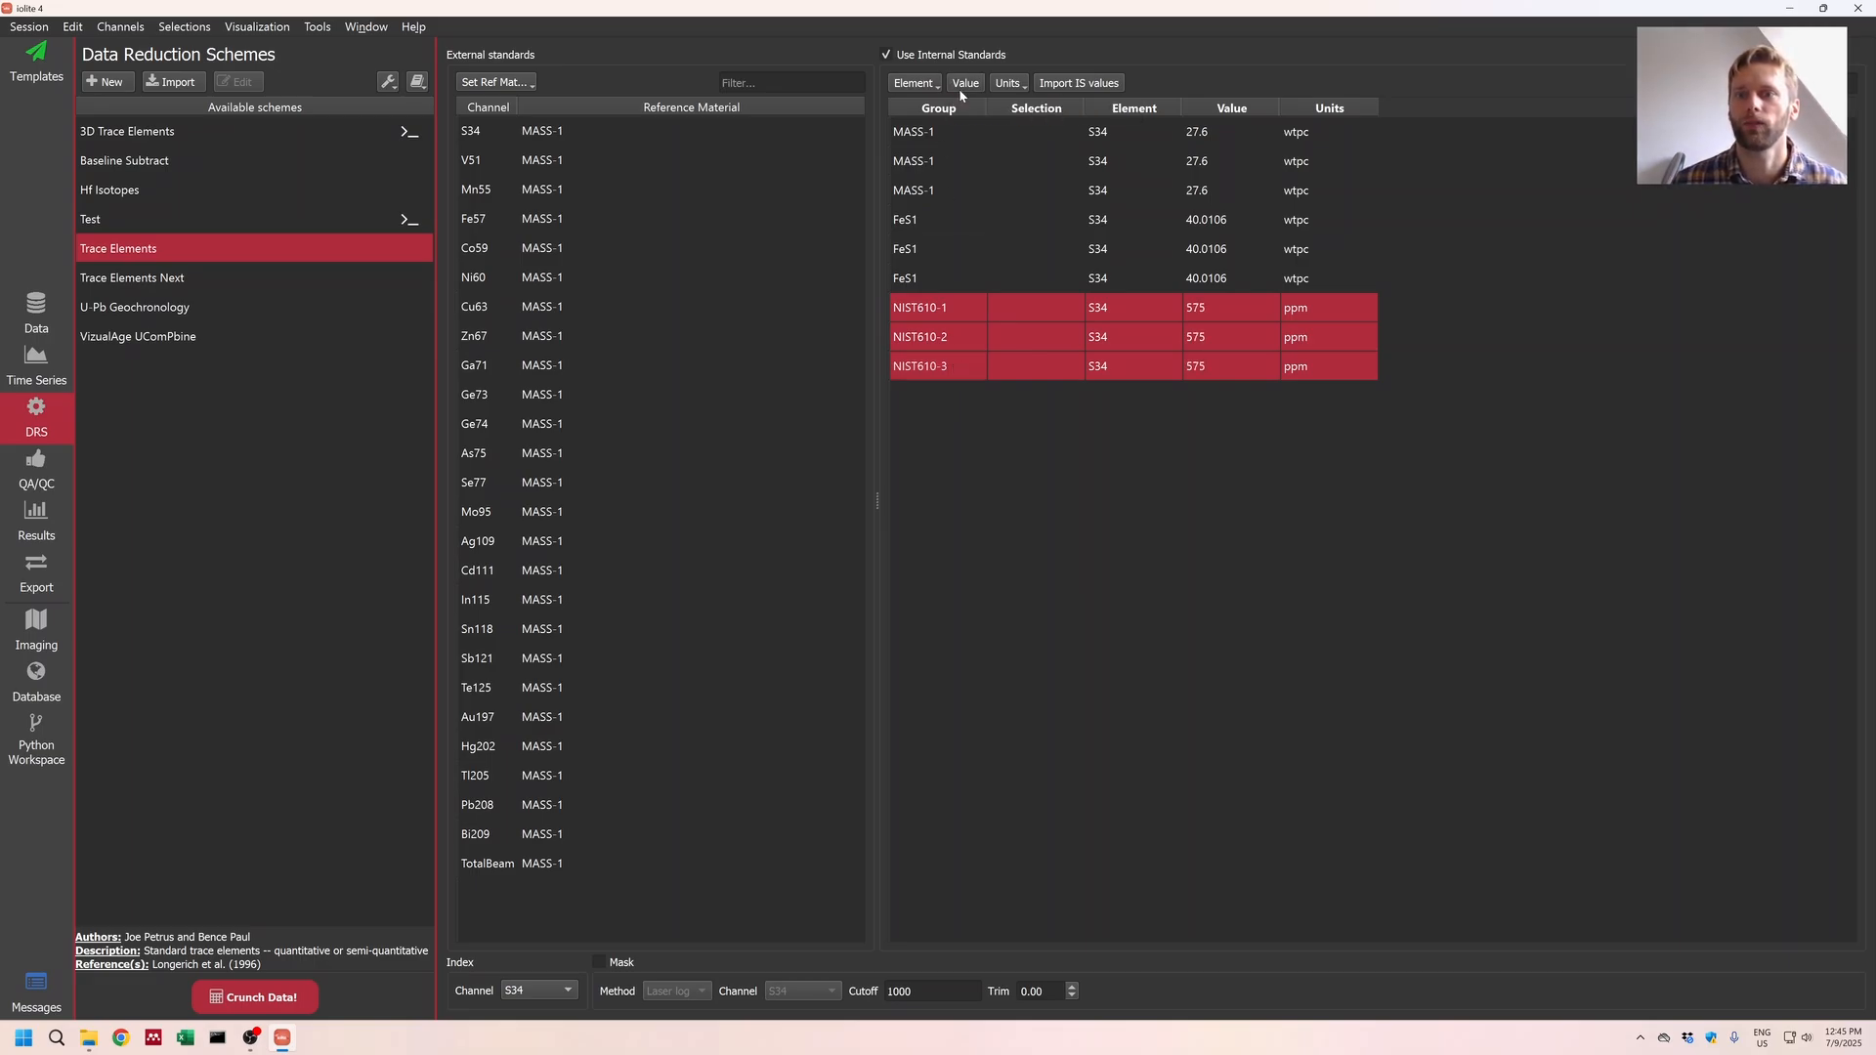
left_click(1404, 583)
Step: Try wtpc_oxide and ppb as internal standard units for NIST610-1 and set them back to ppm
left_click(1325, 306)
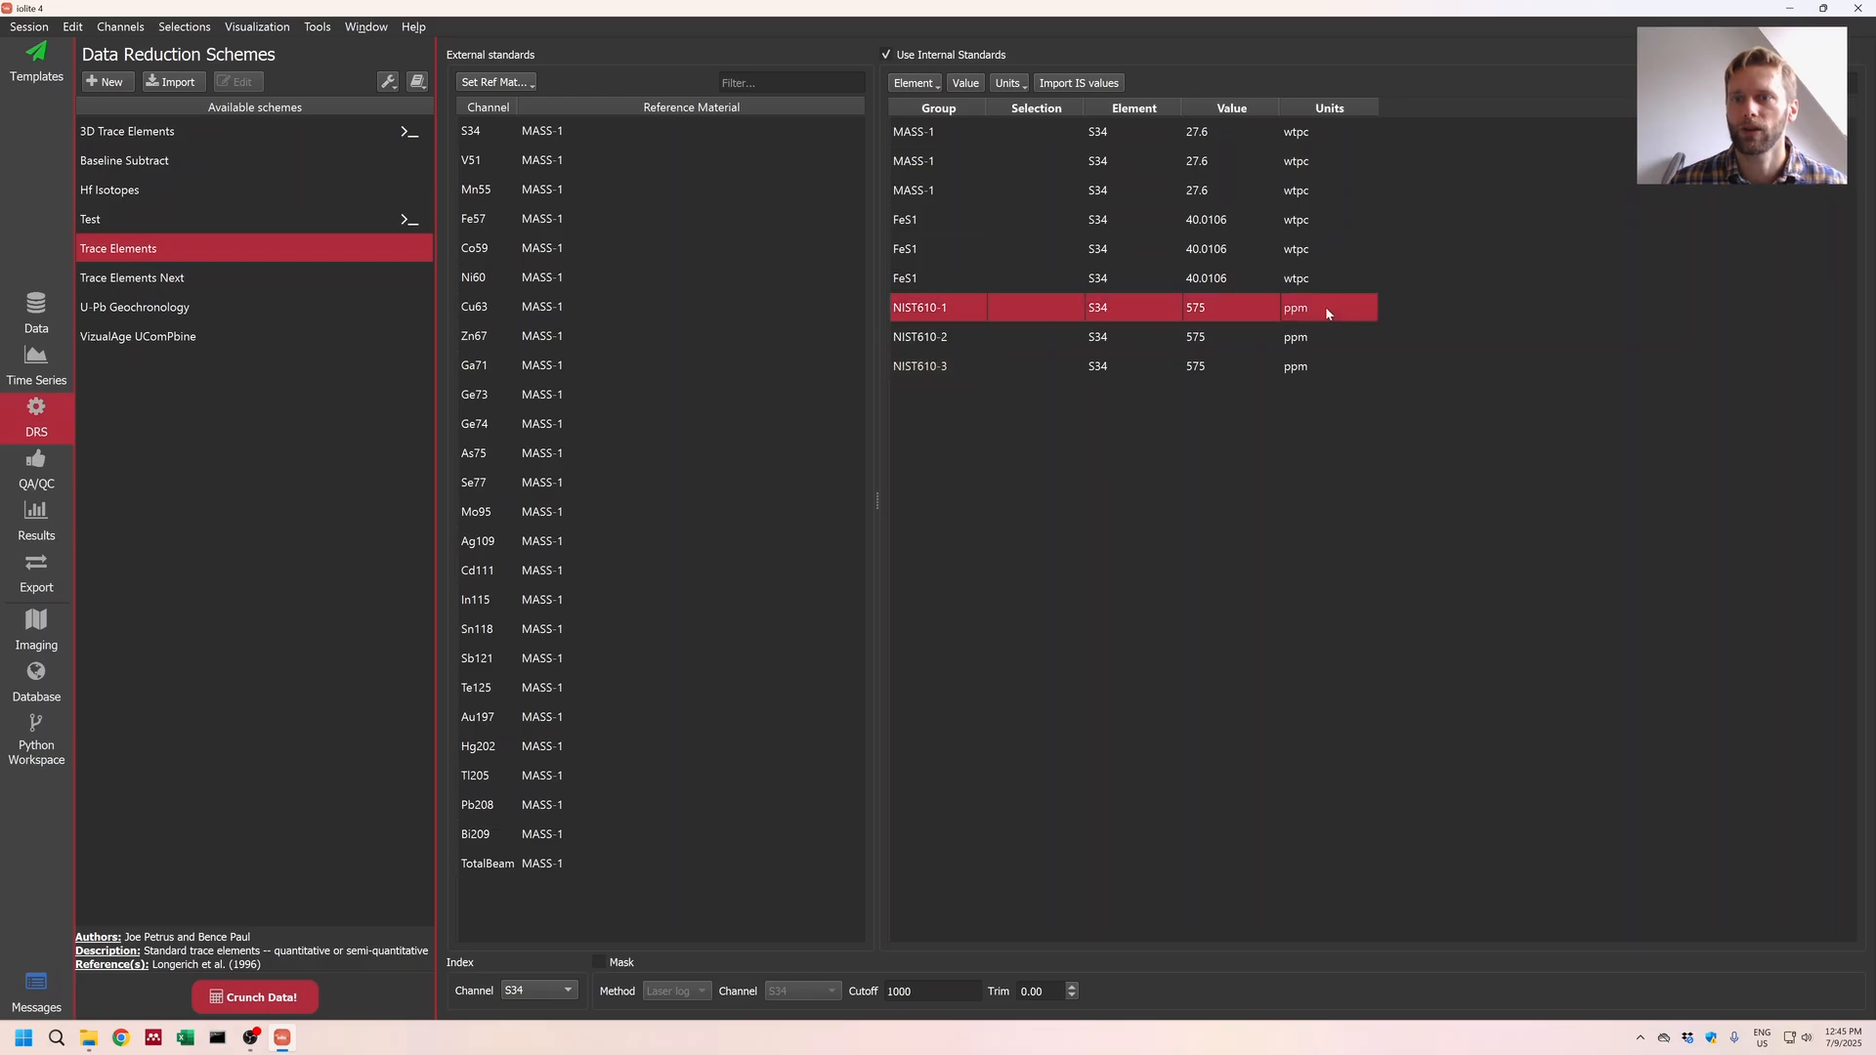
left_click(1312, 307)
left_click(1342, 381)
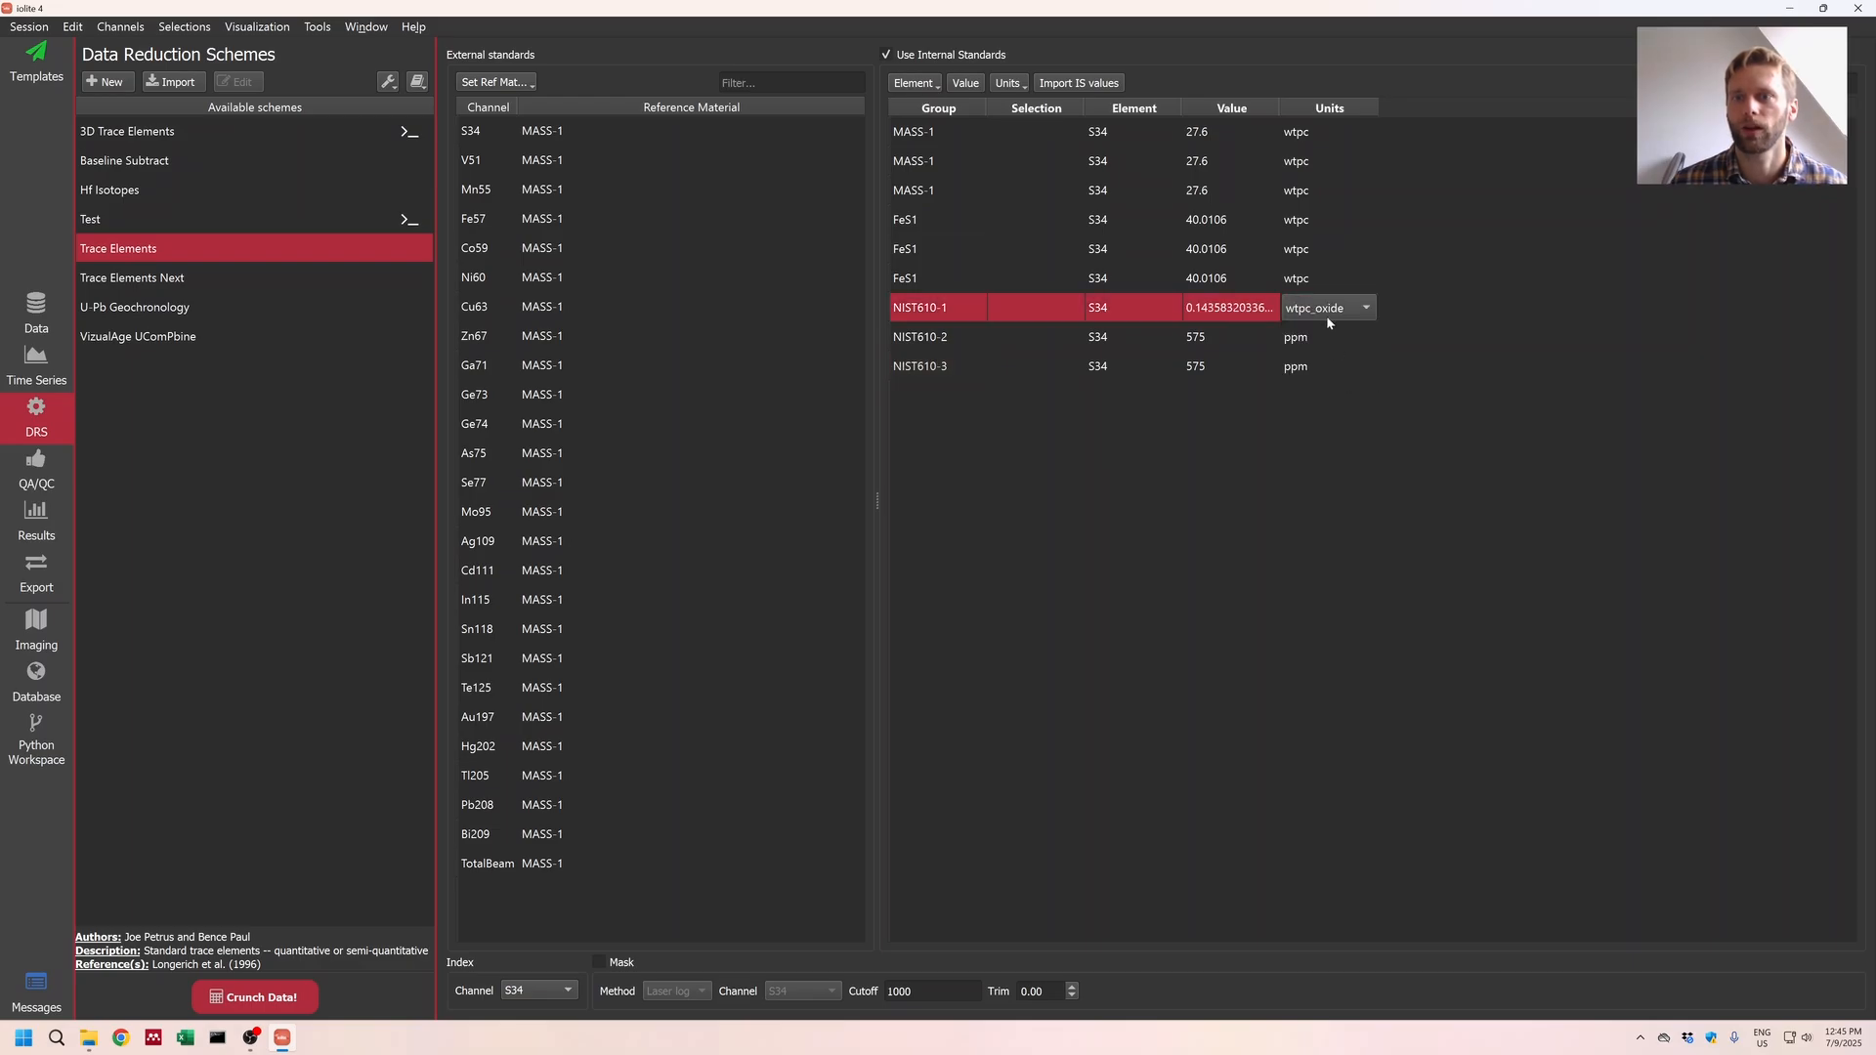
left_click(1331, 309)
left_click(1342, 239)
left_click(1323, 303)
left_click(1325, 320)
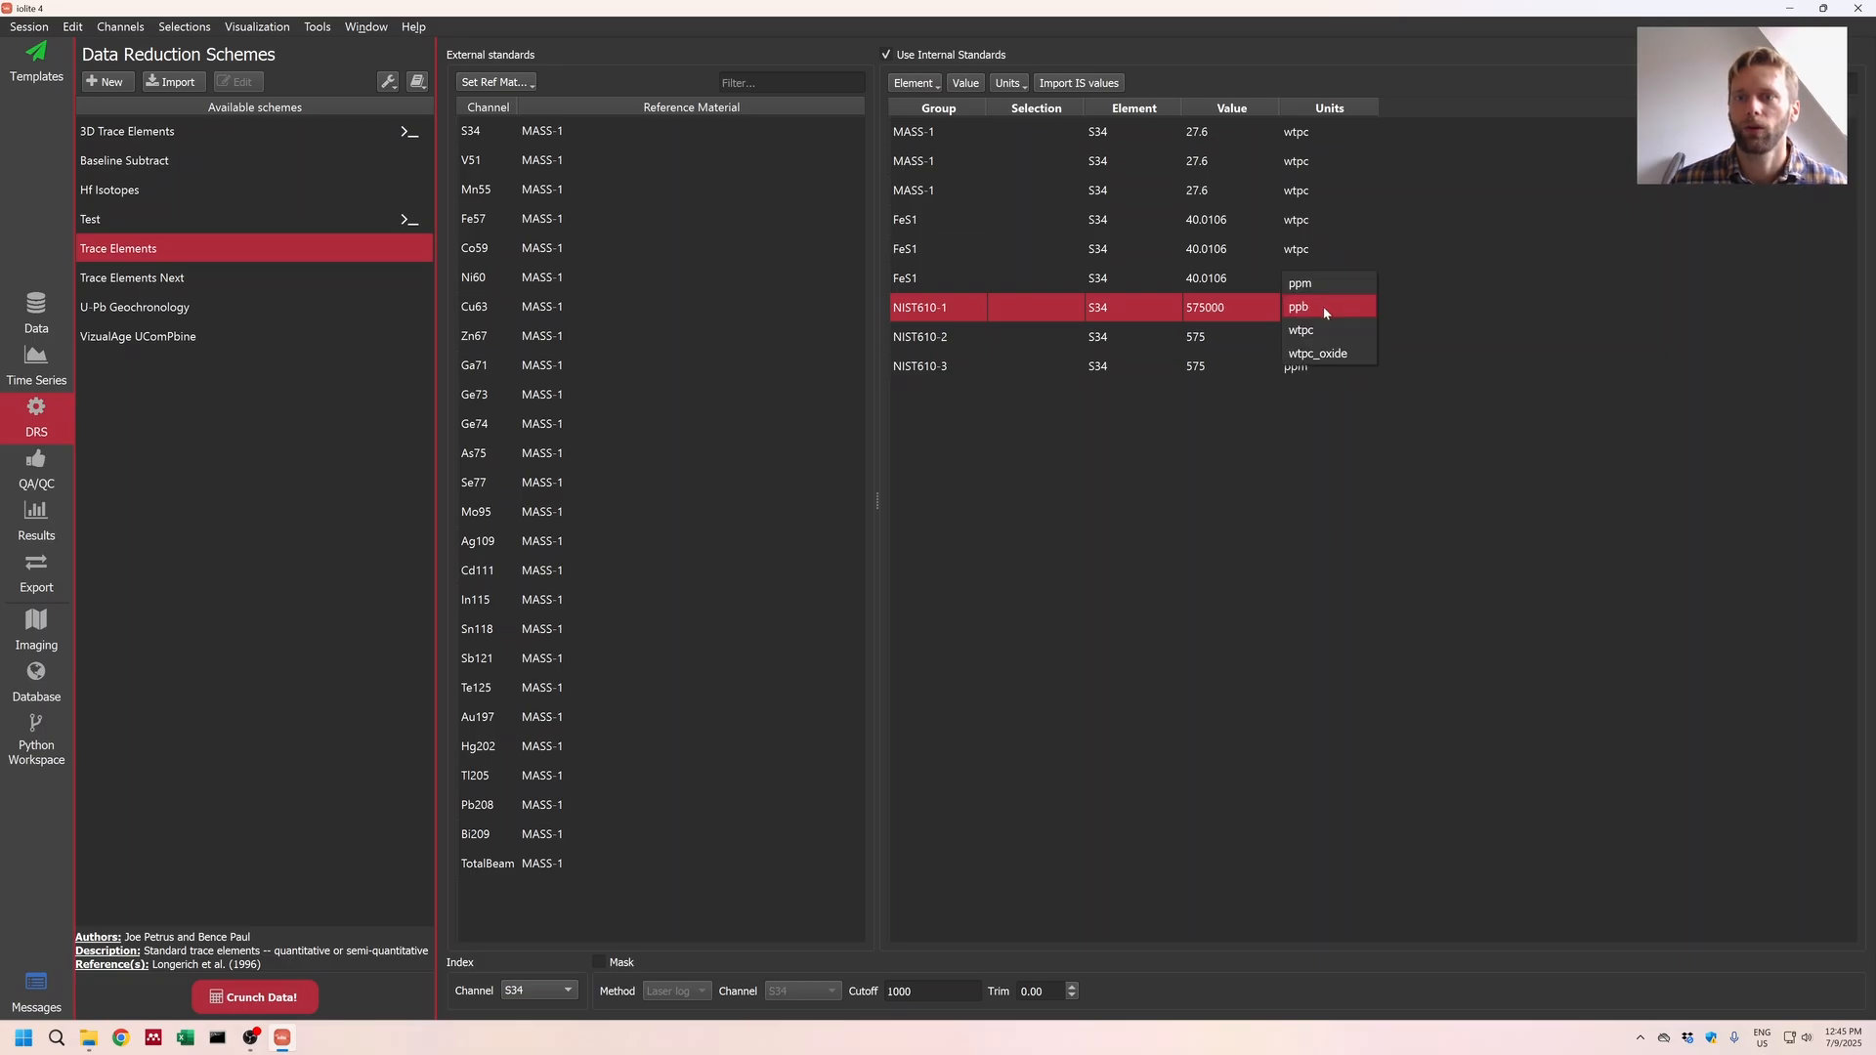
left_click(1324, 283)
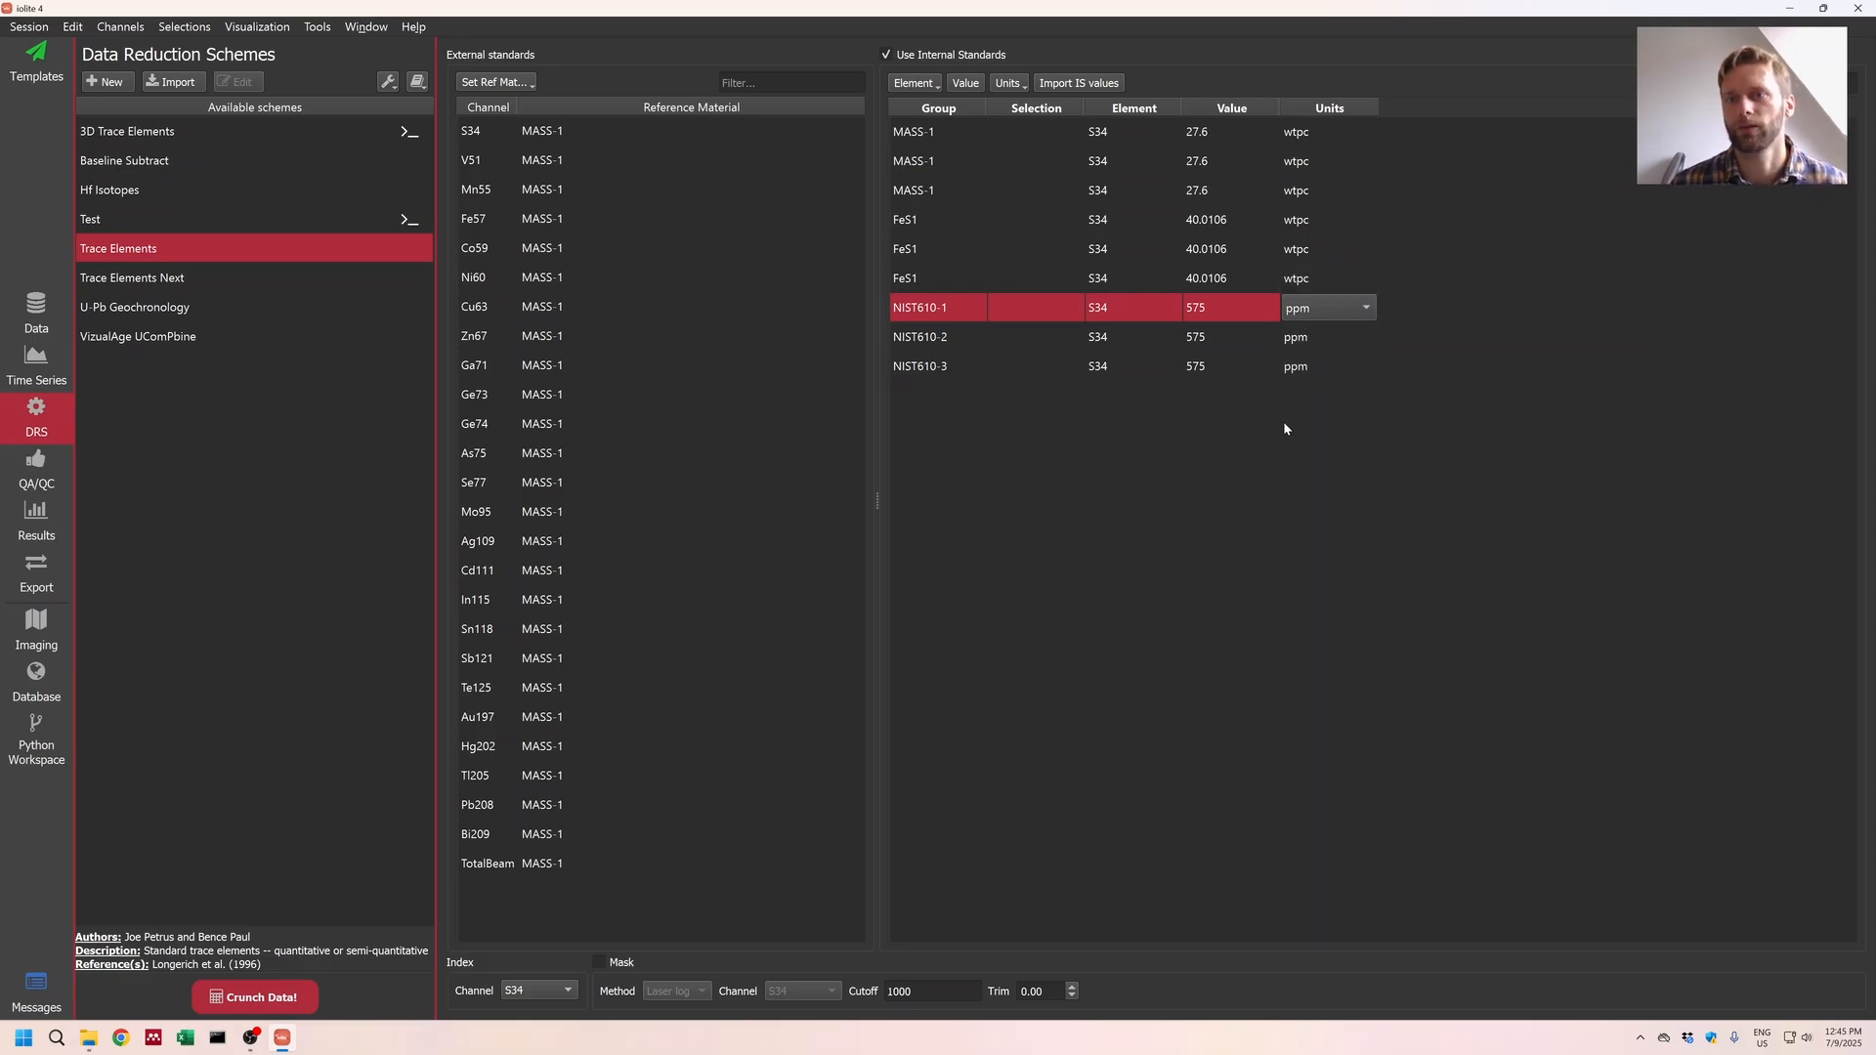
Step: Crunch the data with the Trace Elements scheme and run the Secondary Check QA/QC module
left_click(293, 997)
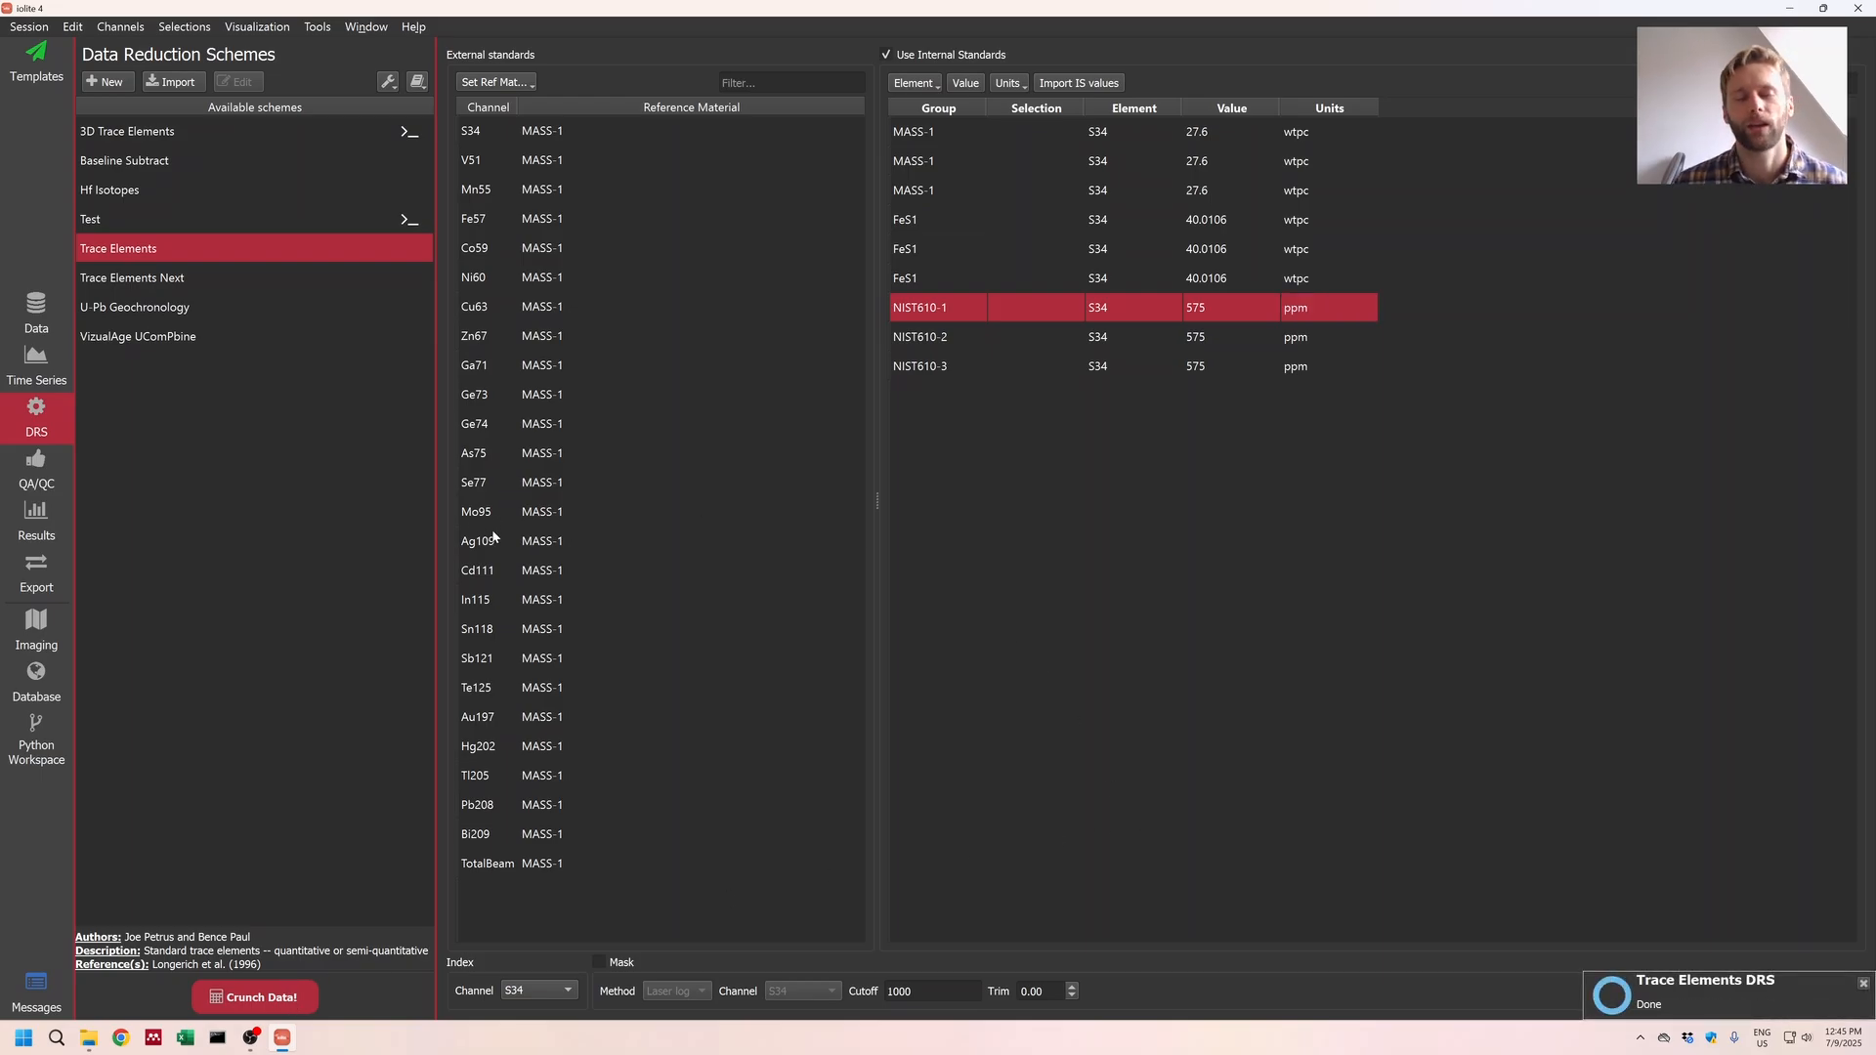
left_click(60, 481)
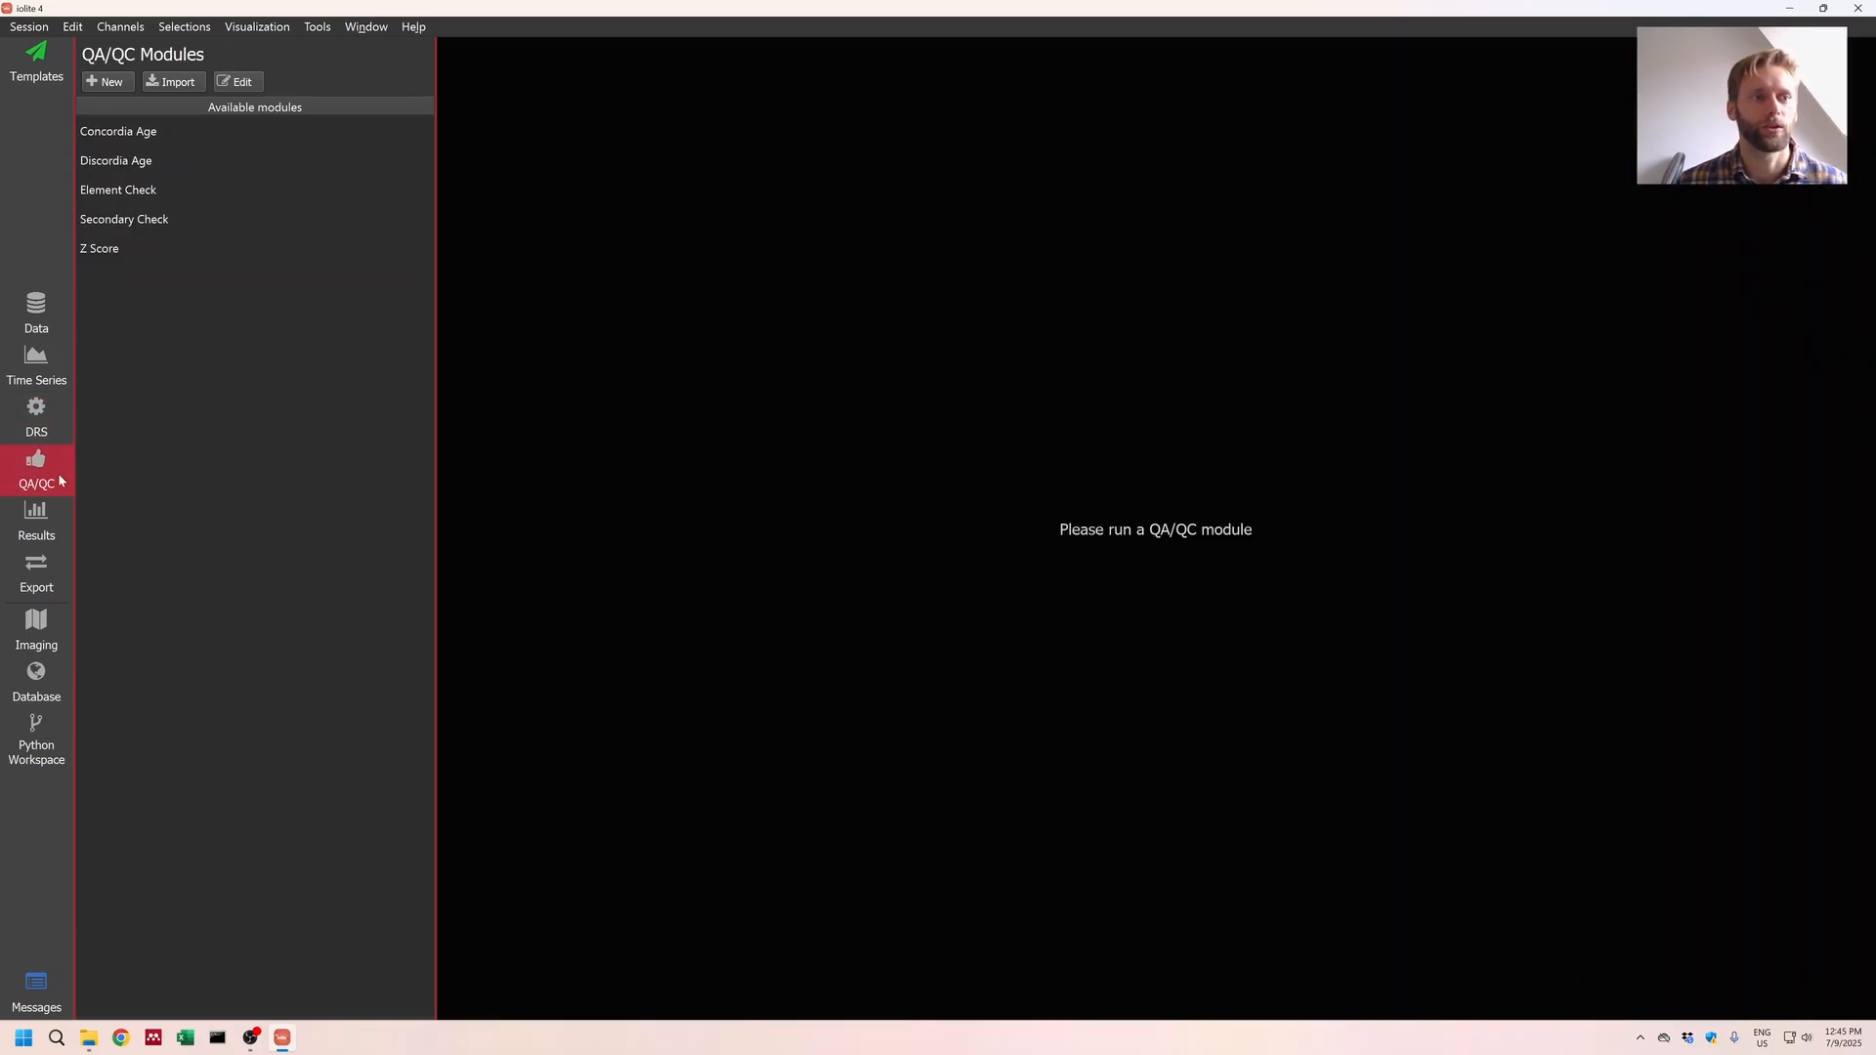
left_click(155, 223)
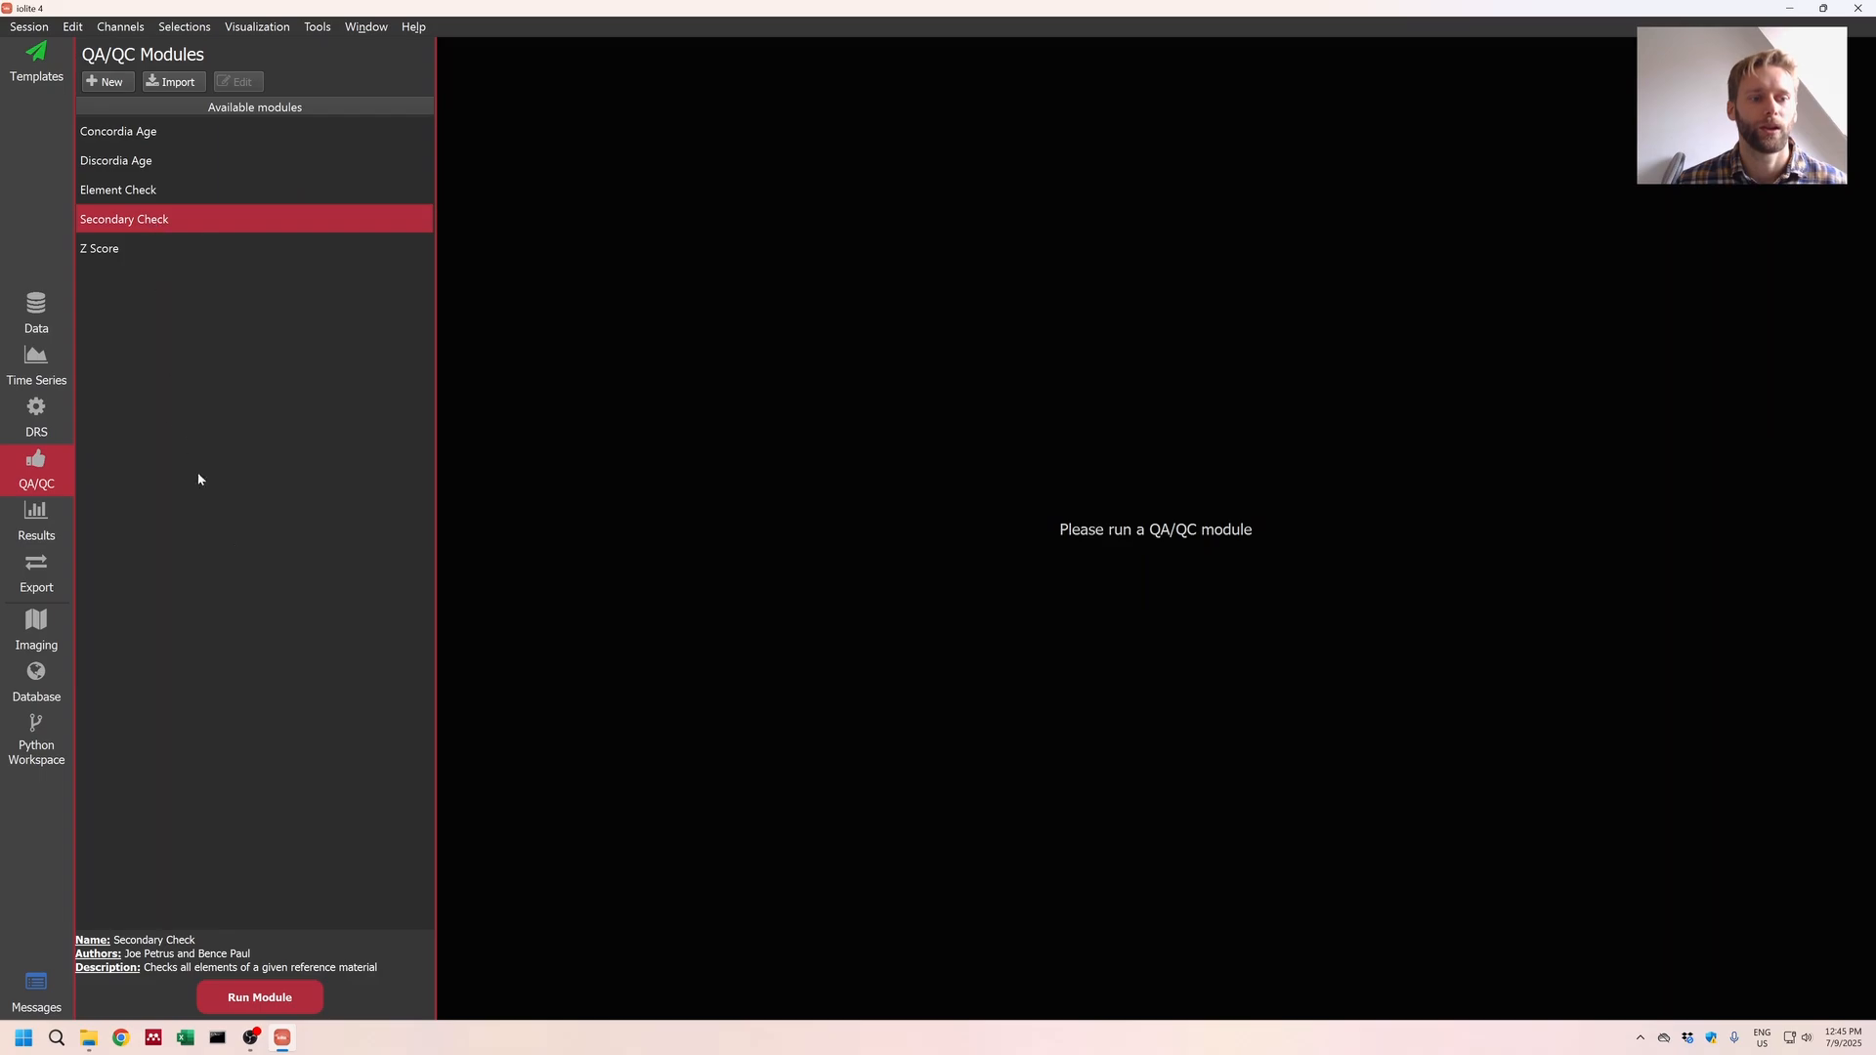
left_click(280, 998)
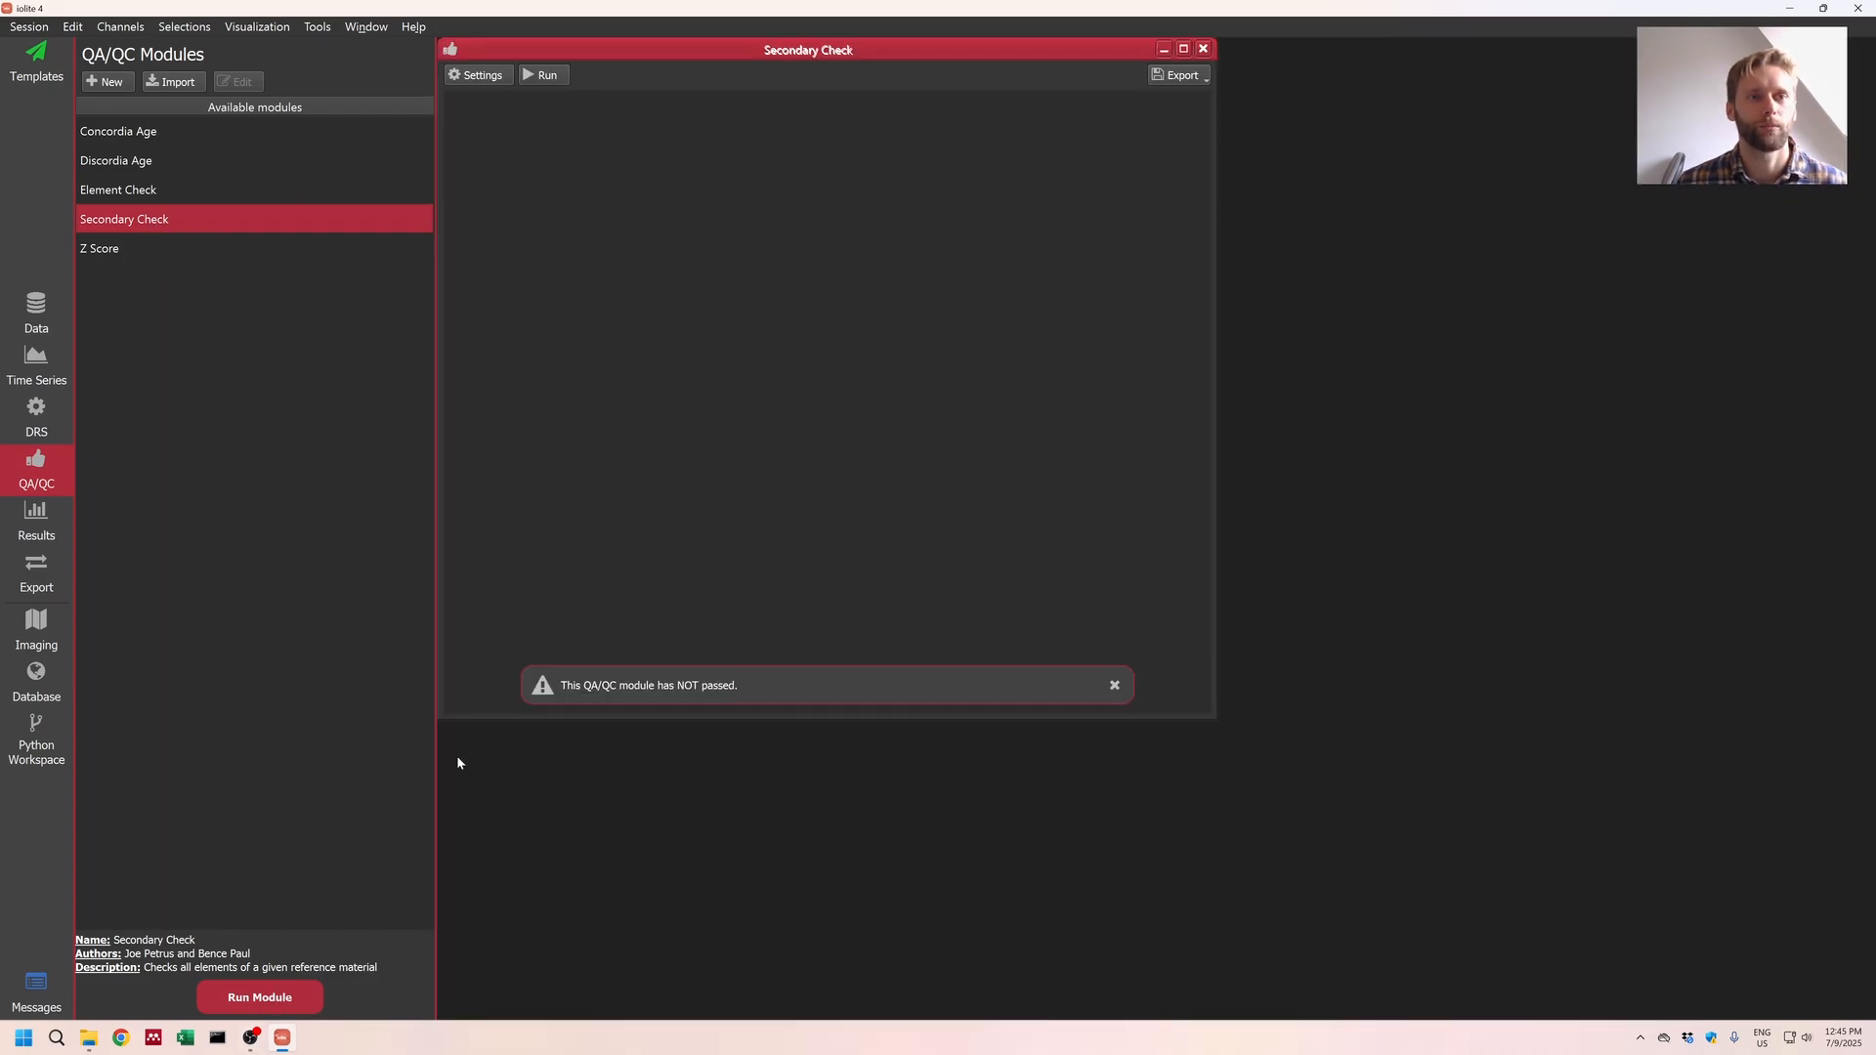
Step: Choose FeS1 as the reference material for the Secondary Check and widen its window to fit the whole plot and table
left_click(482, 75)
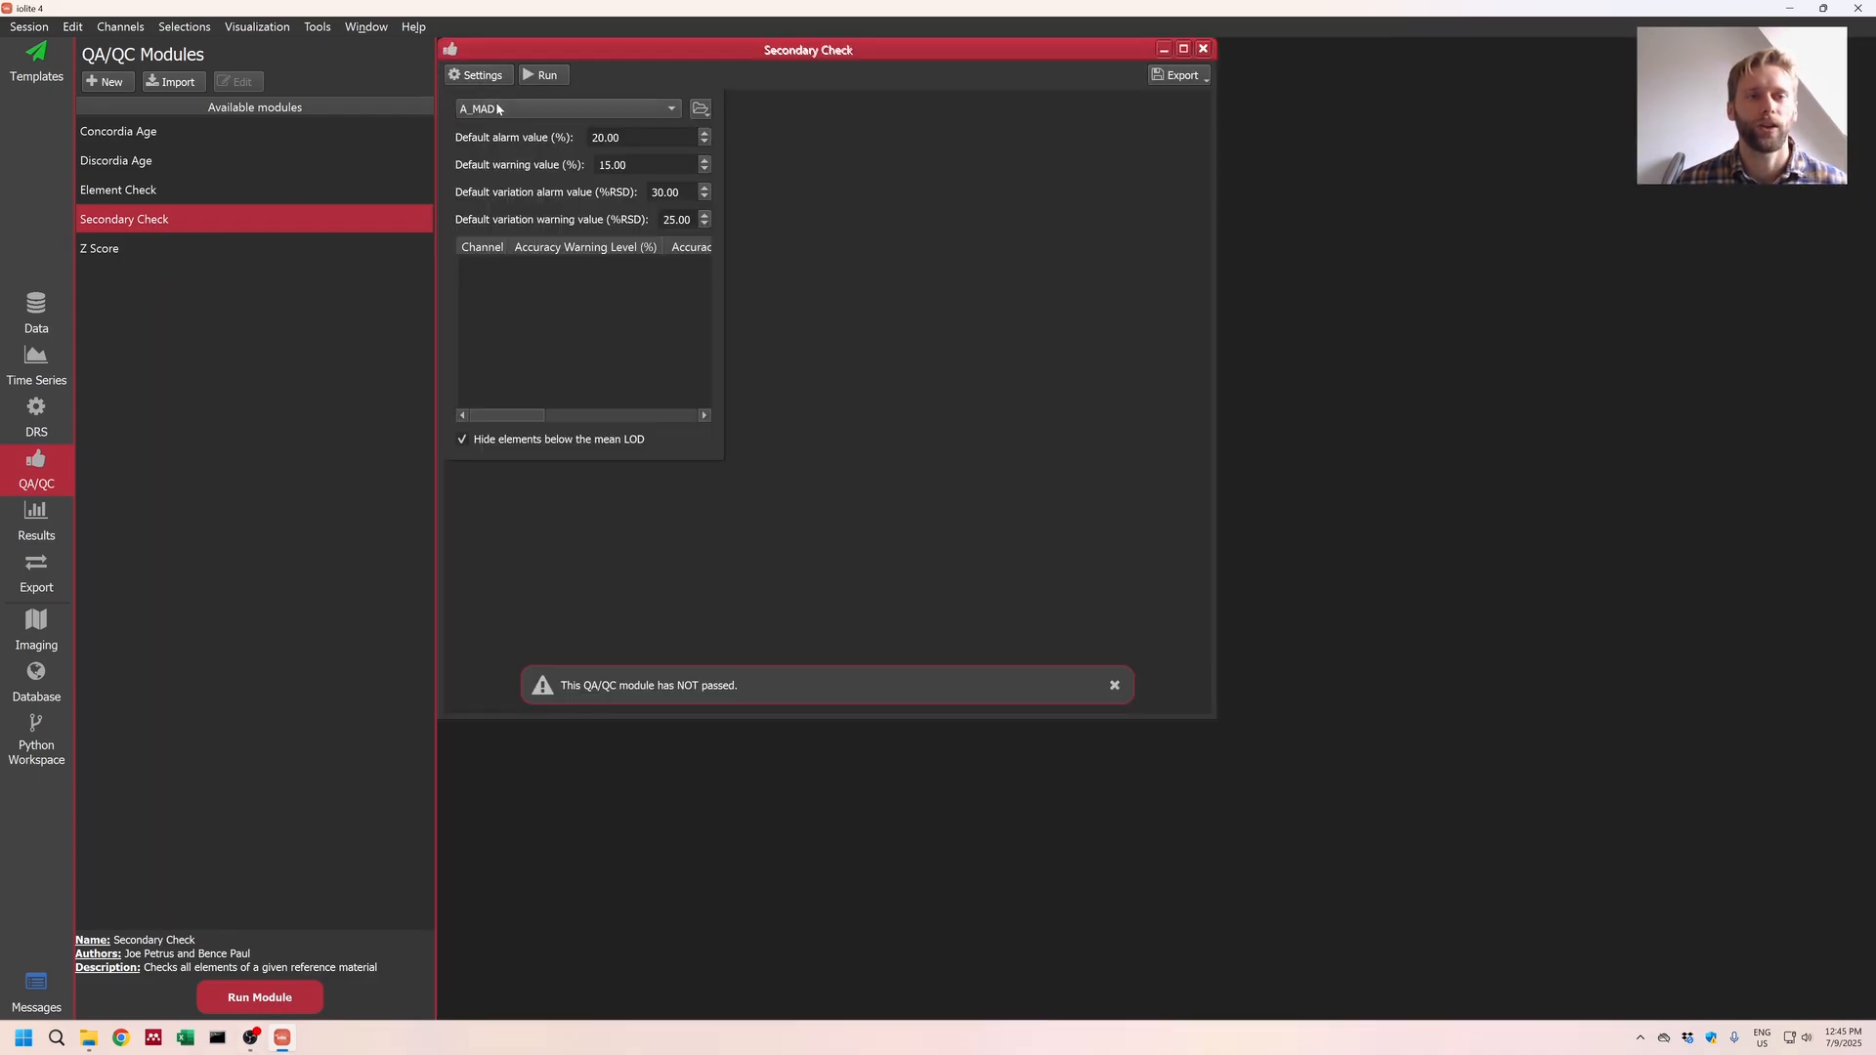
left_click(487, 108)
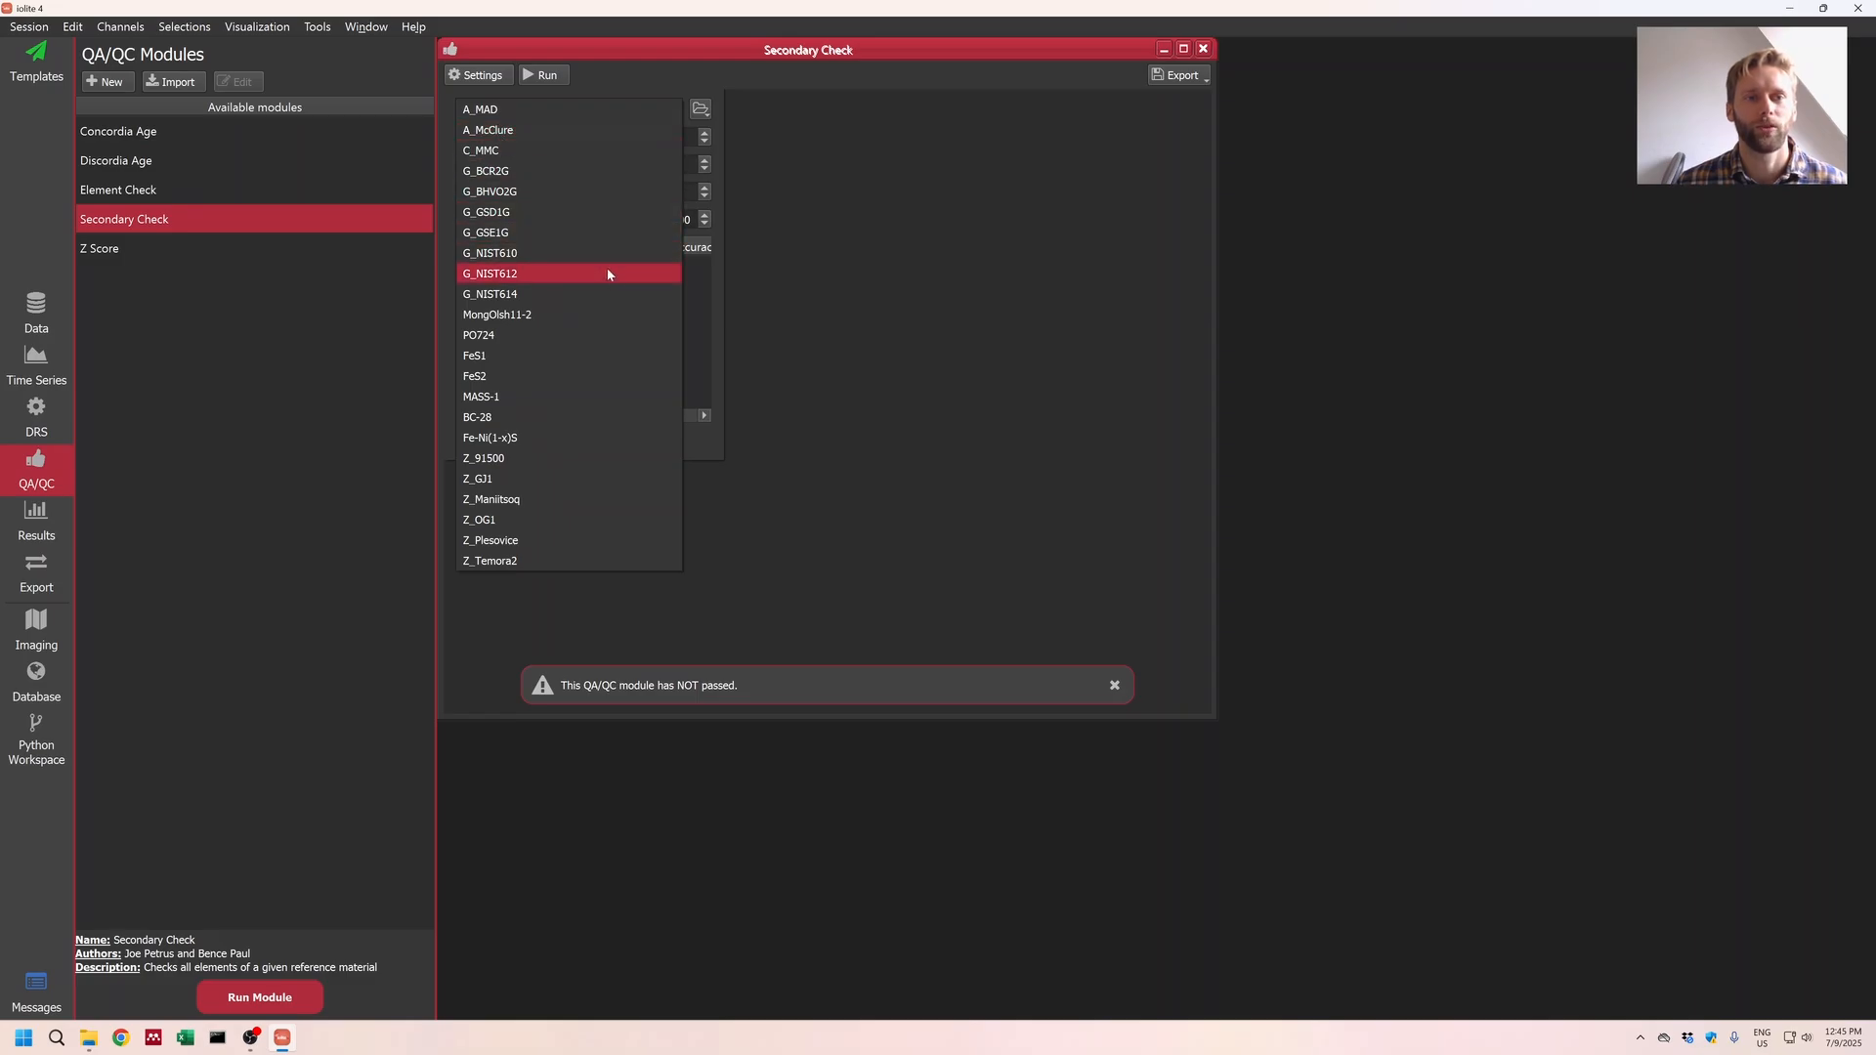
left_click(619, 357)
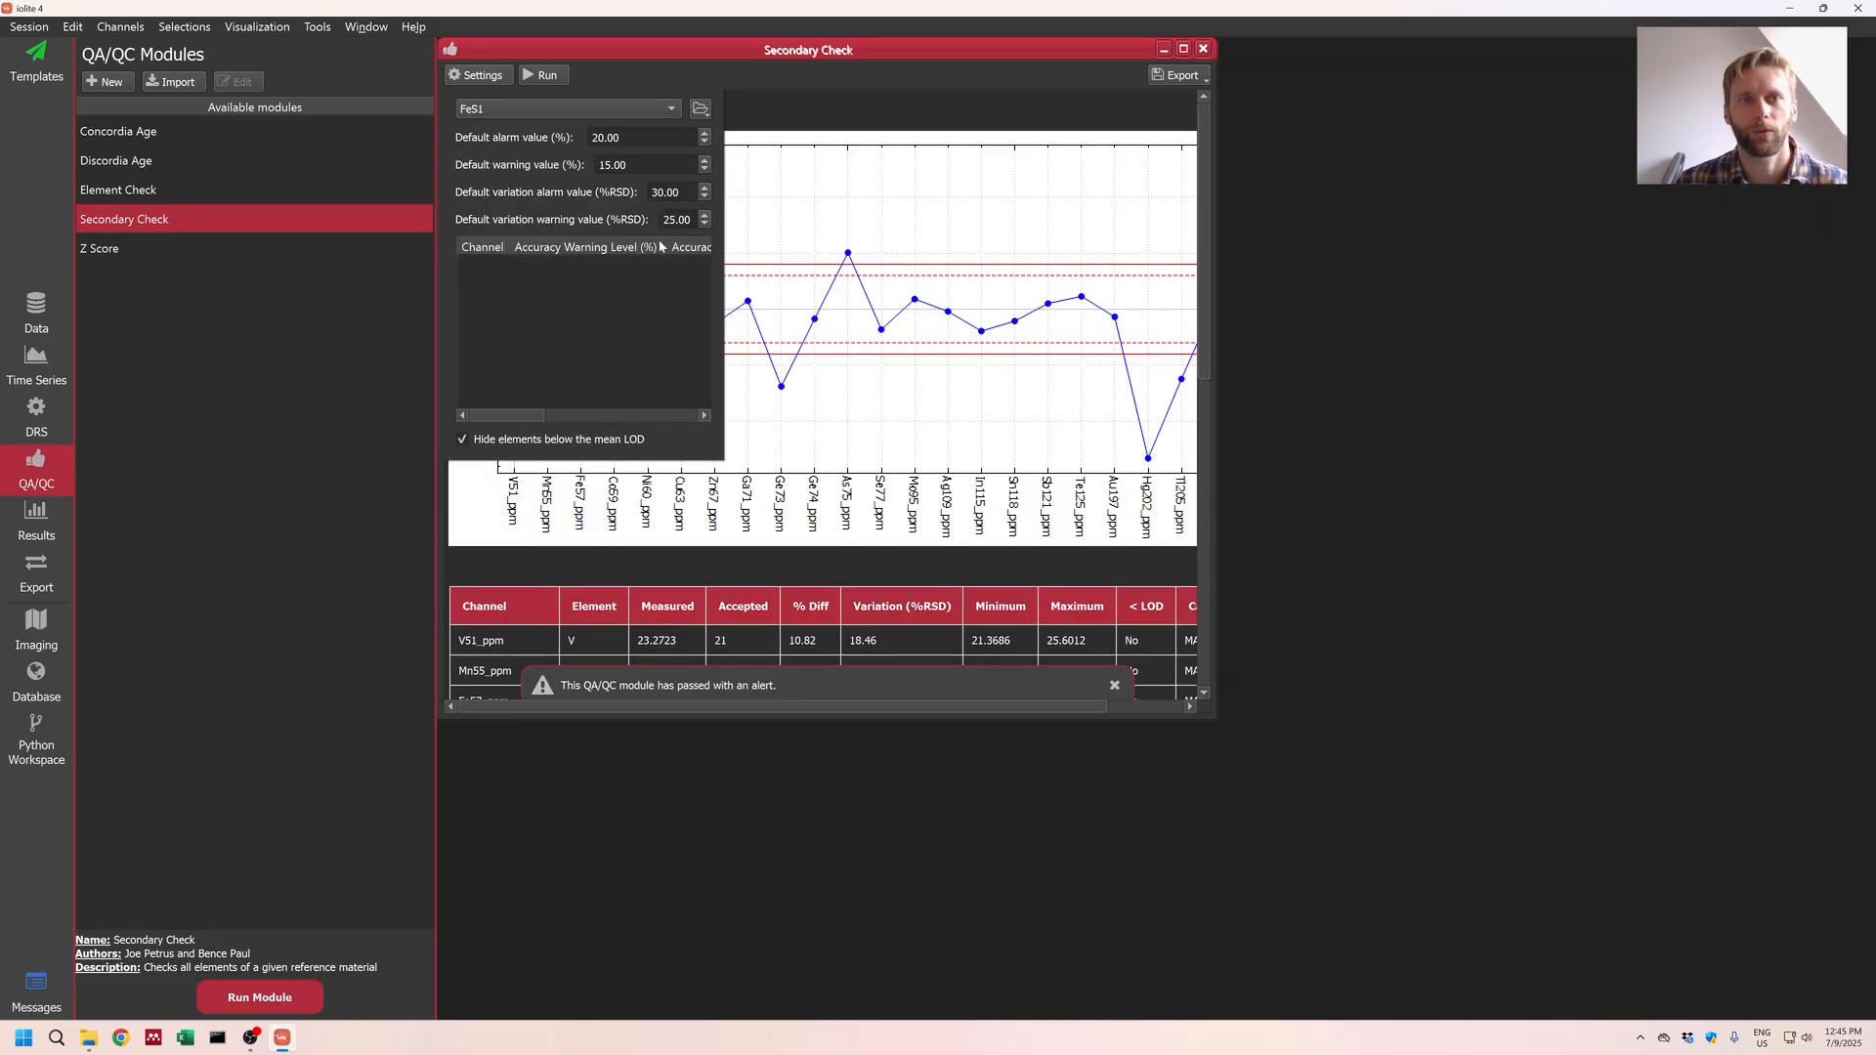
left_click(734, 118)
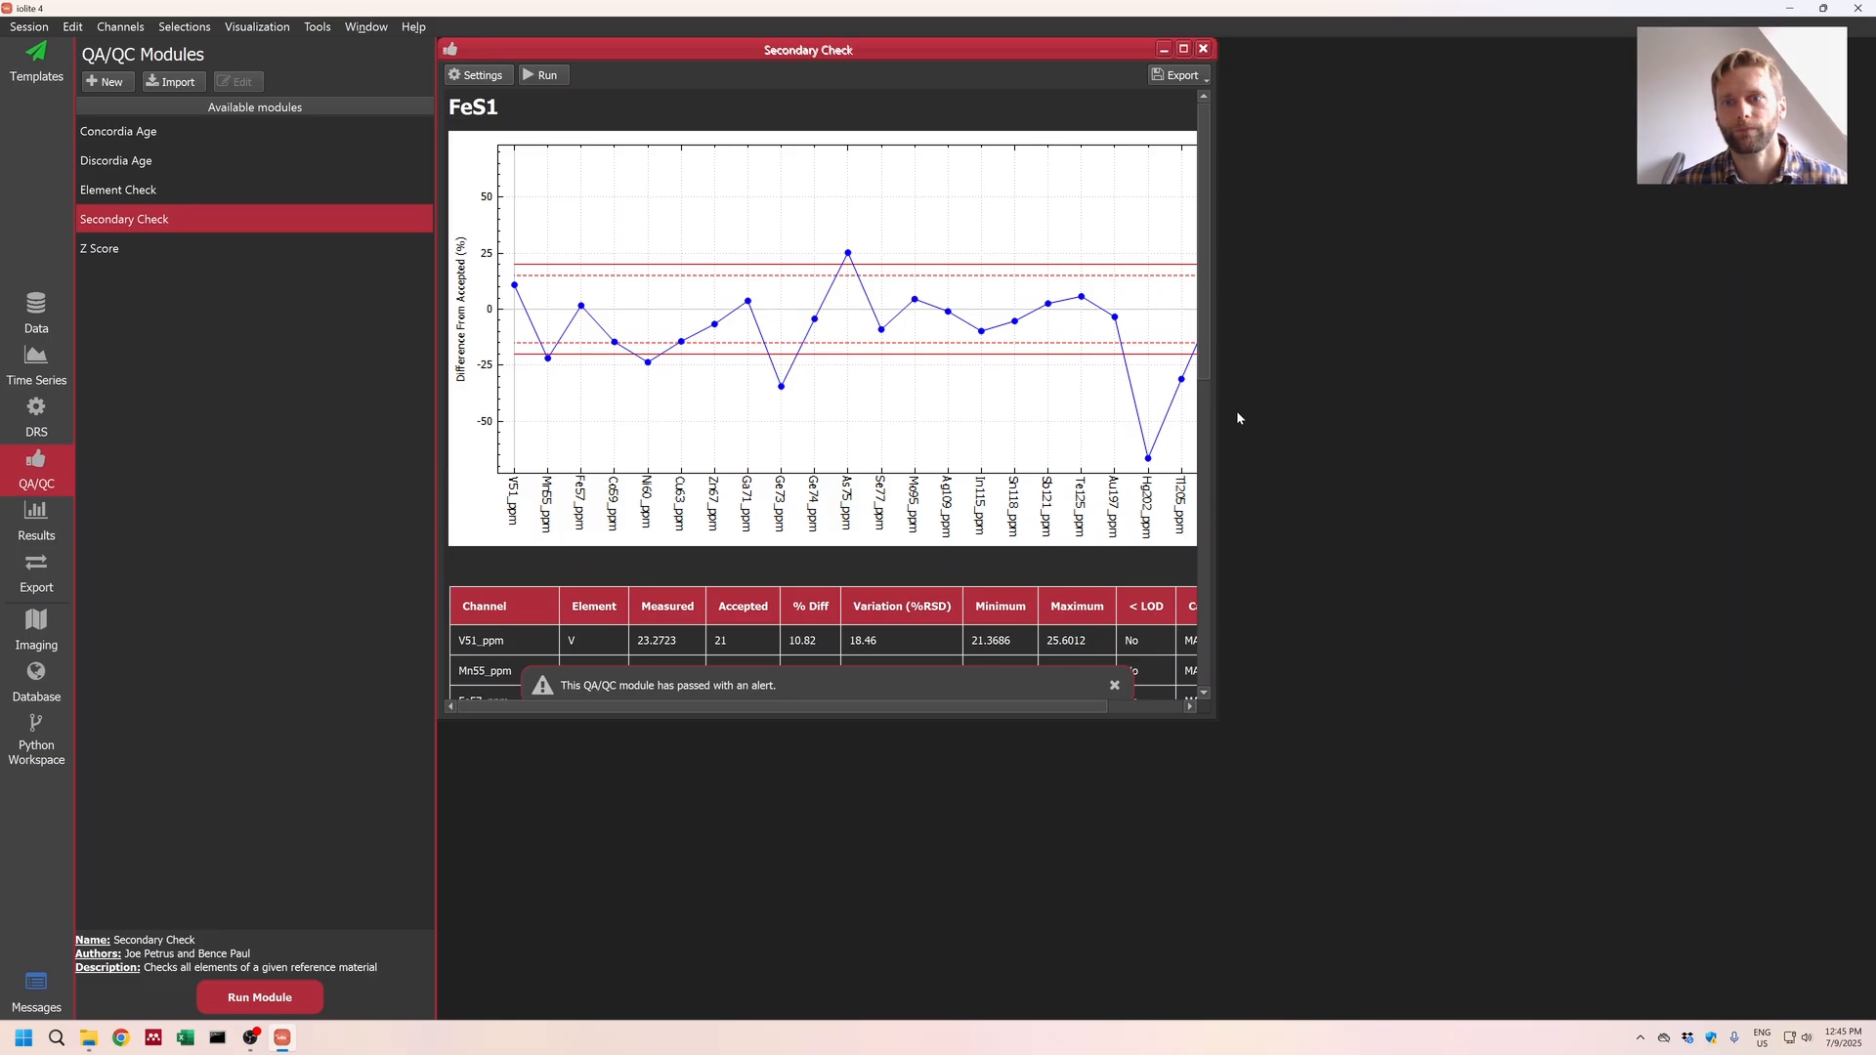
left_click_drag(1221, 417, 1601, 467)
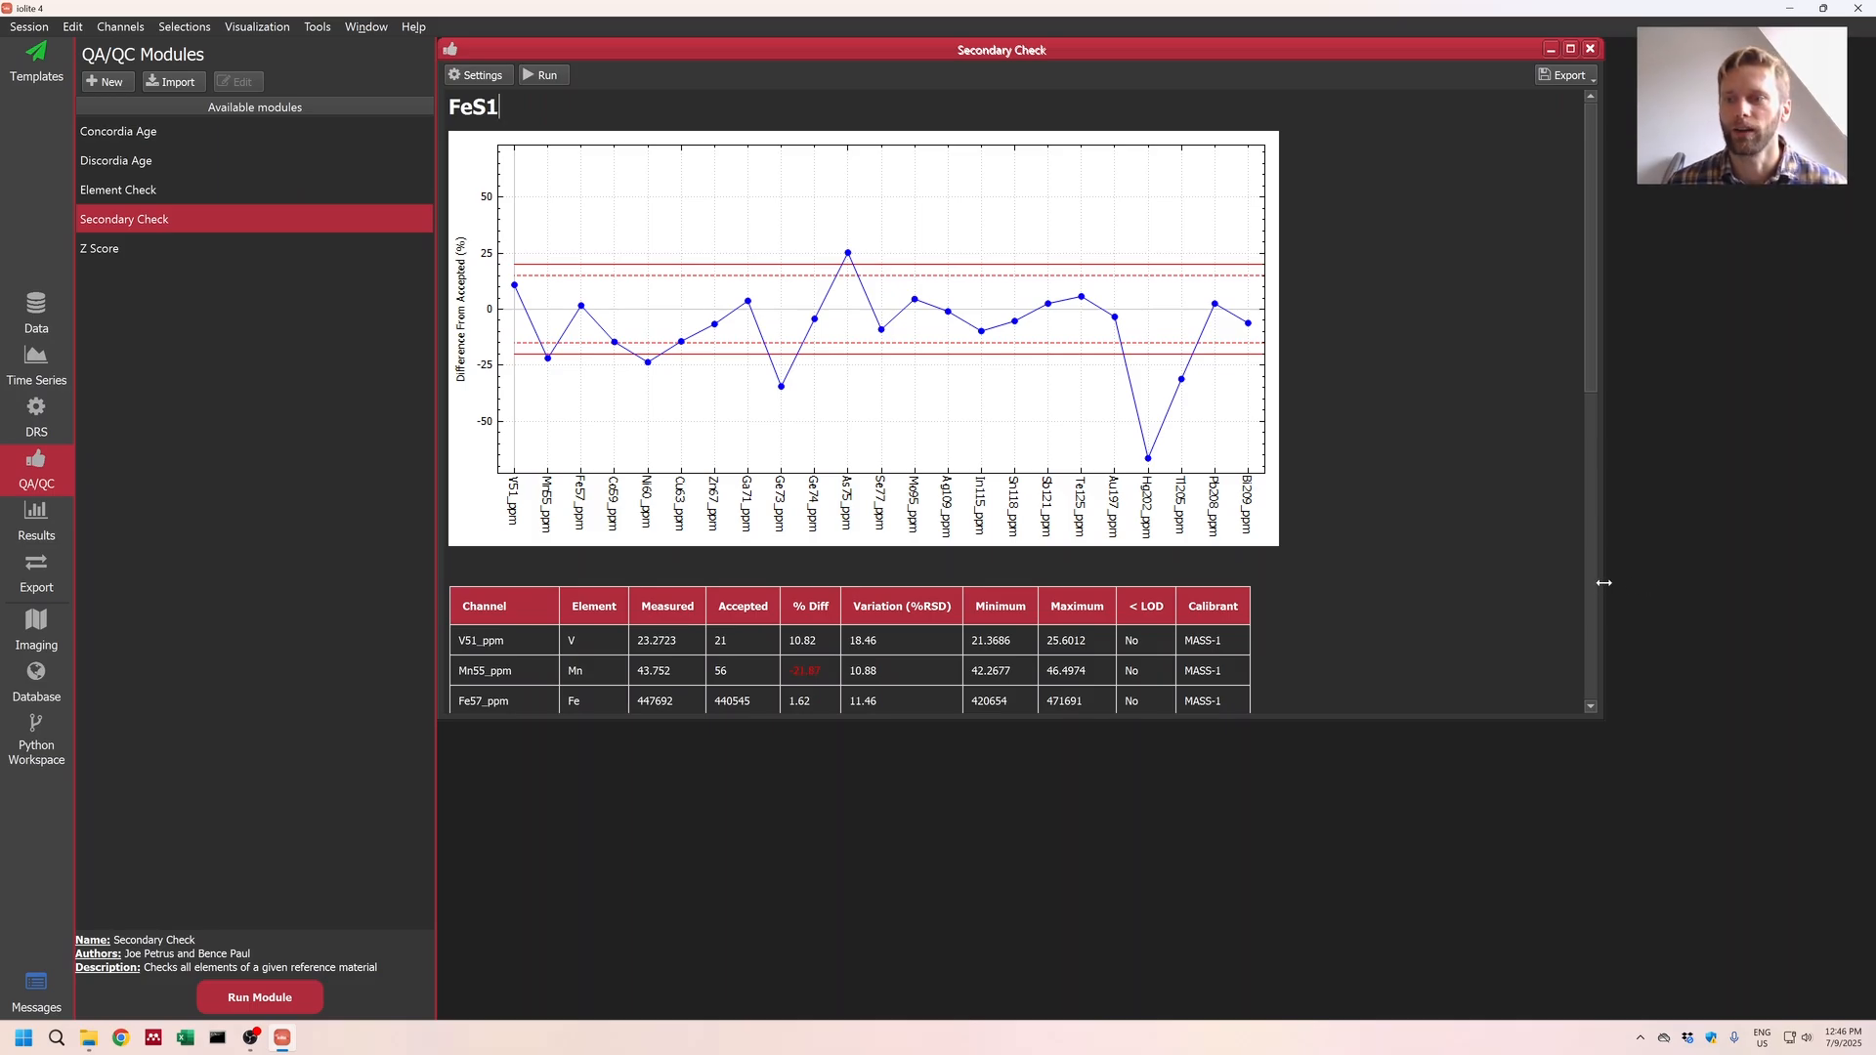
left_click_drag(1601, 585, 1412, 625)
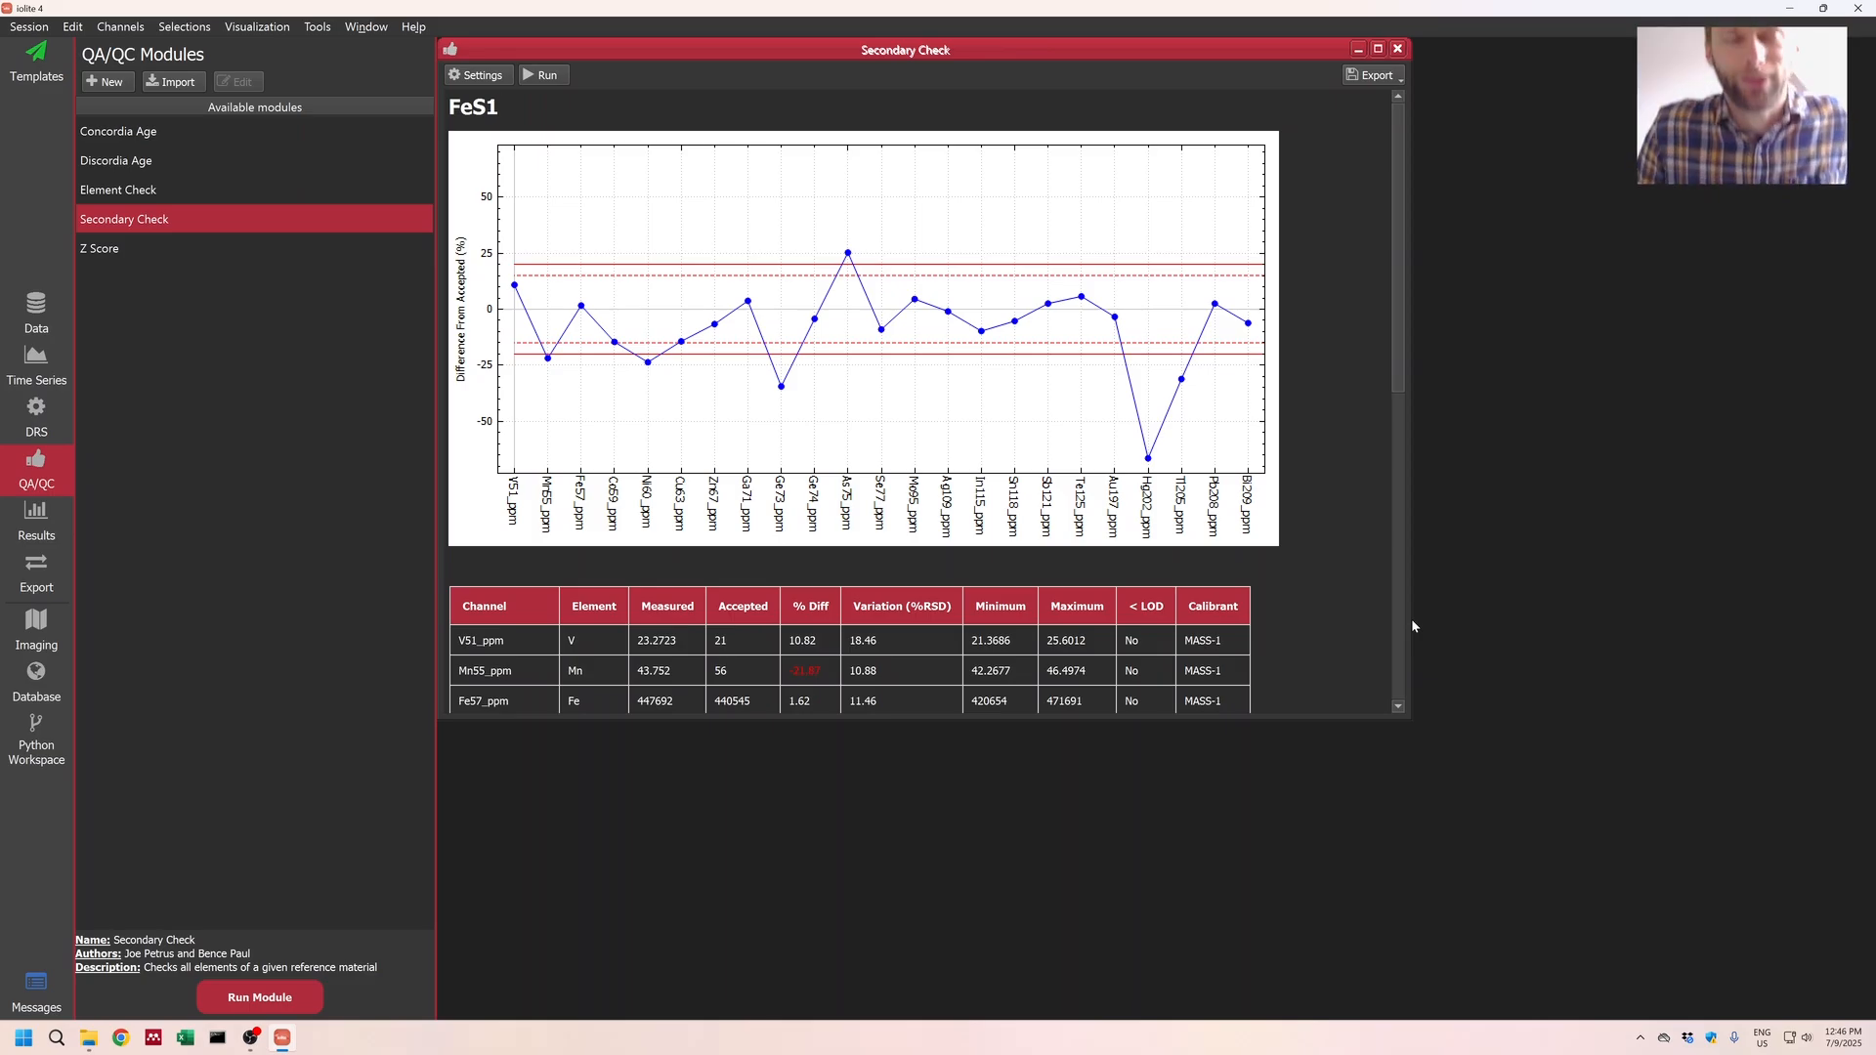
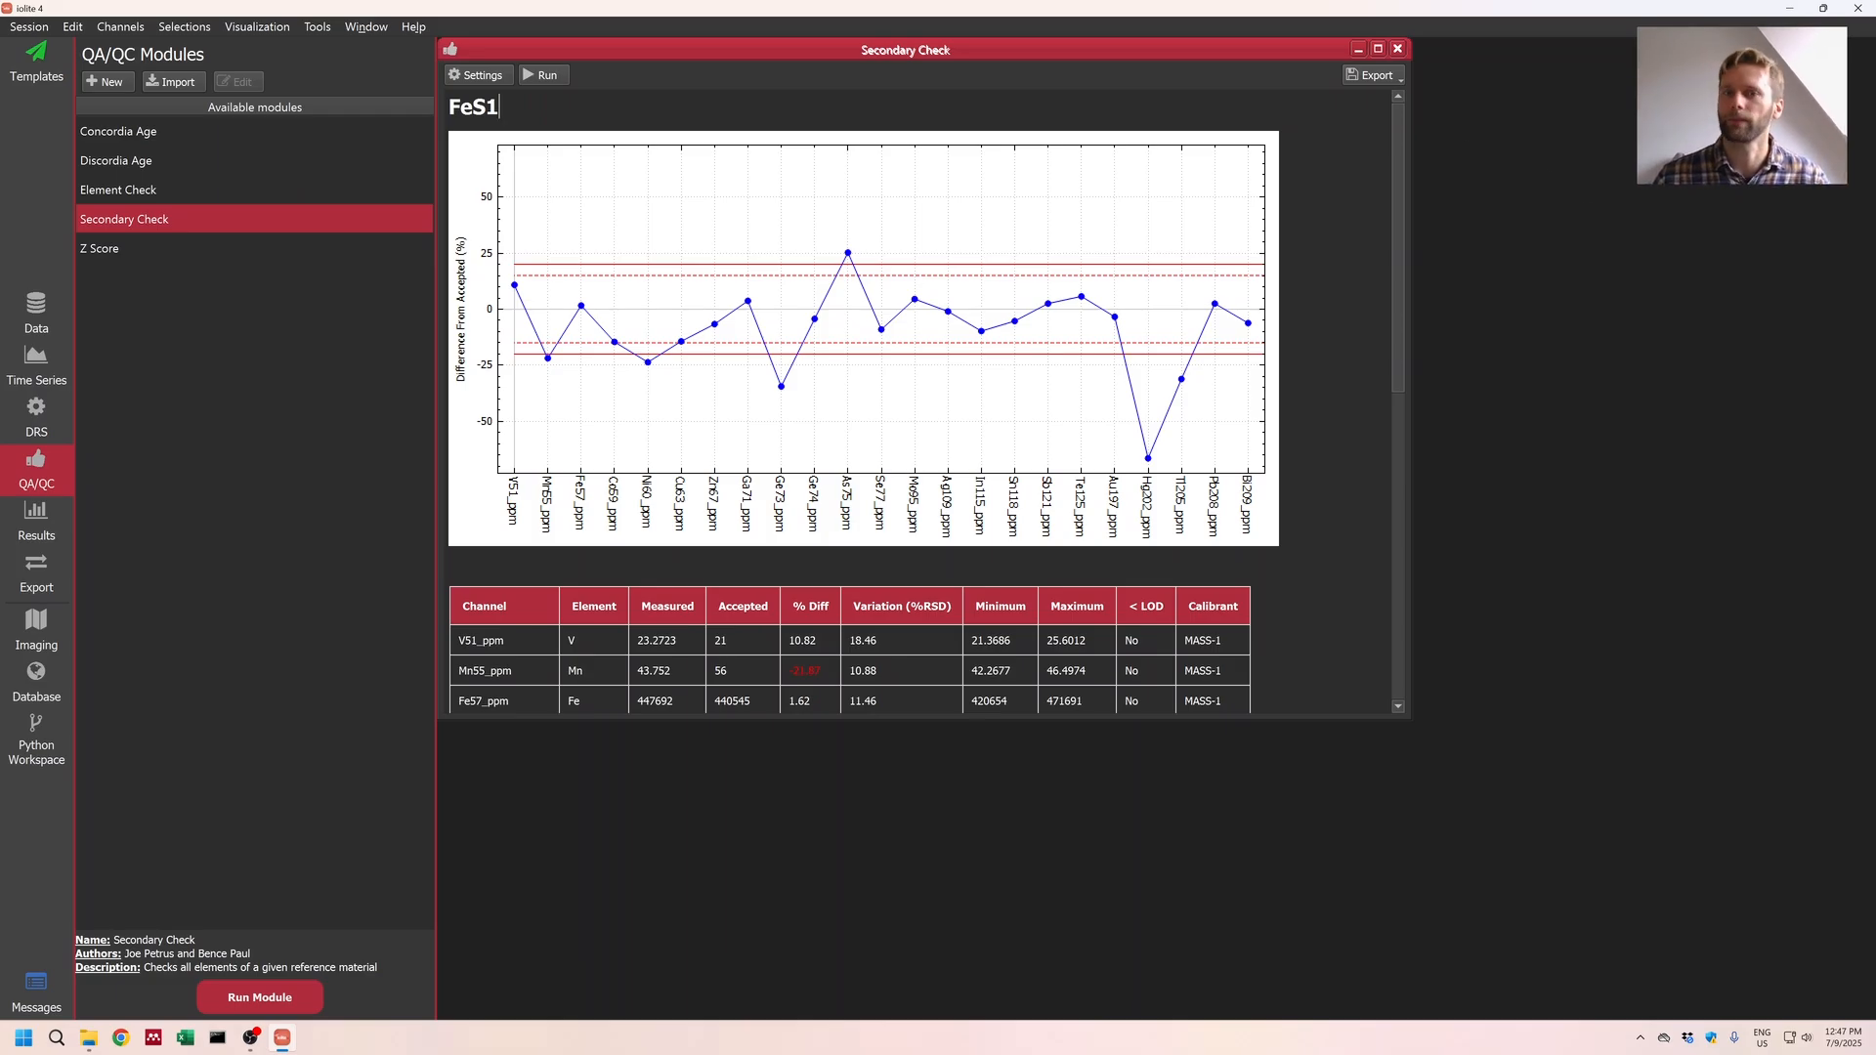
Step: Set up an XY results plot with input channels Cu63 on X and Ga71 on Y, and show the MASS-1 group
left_click(36, 528)
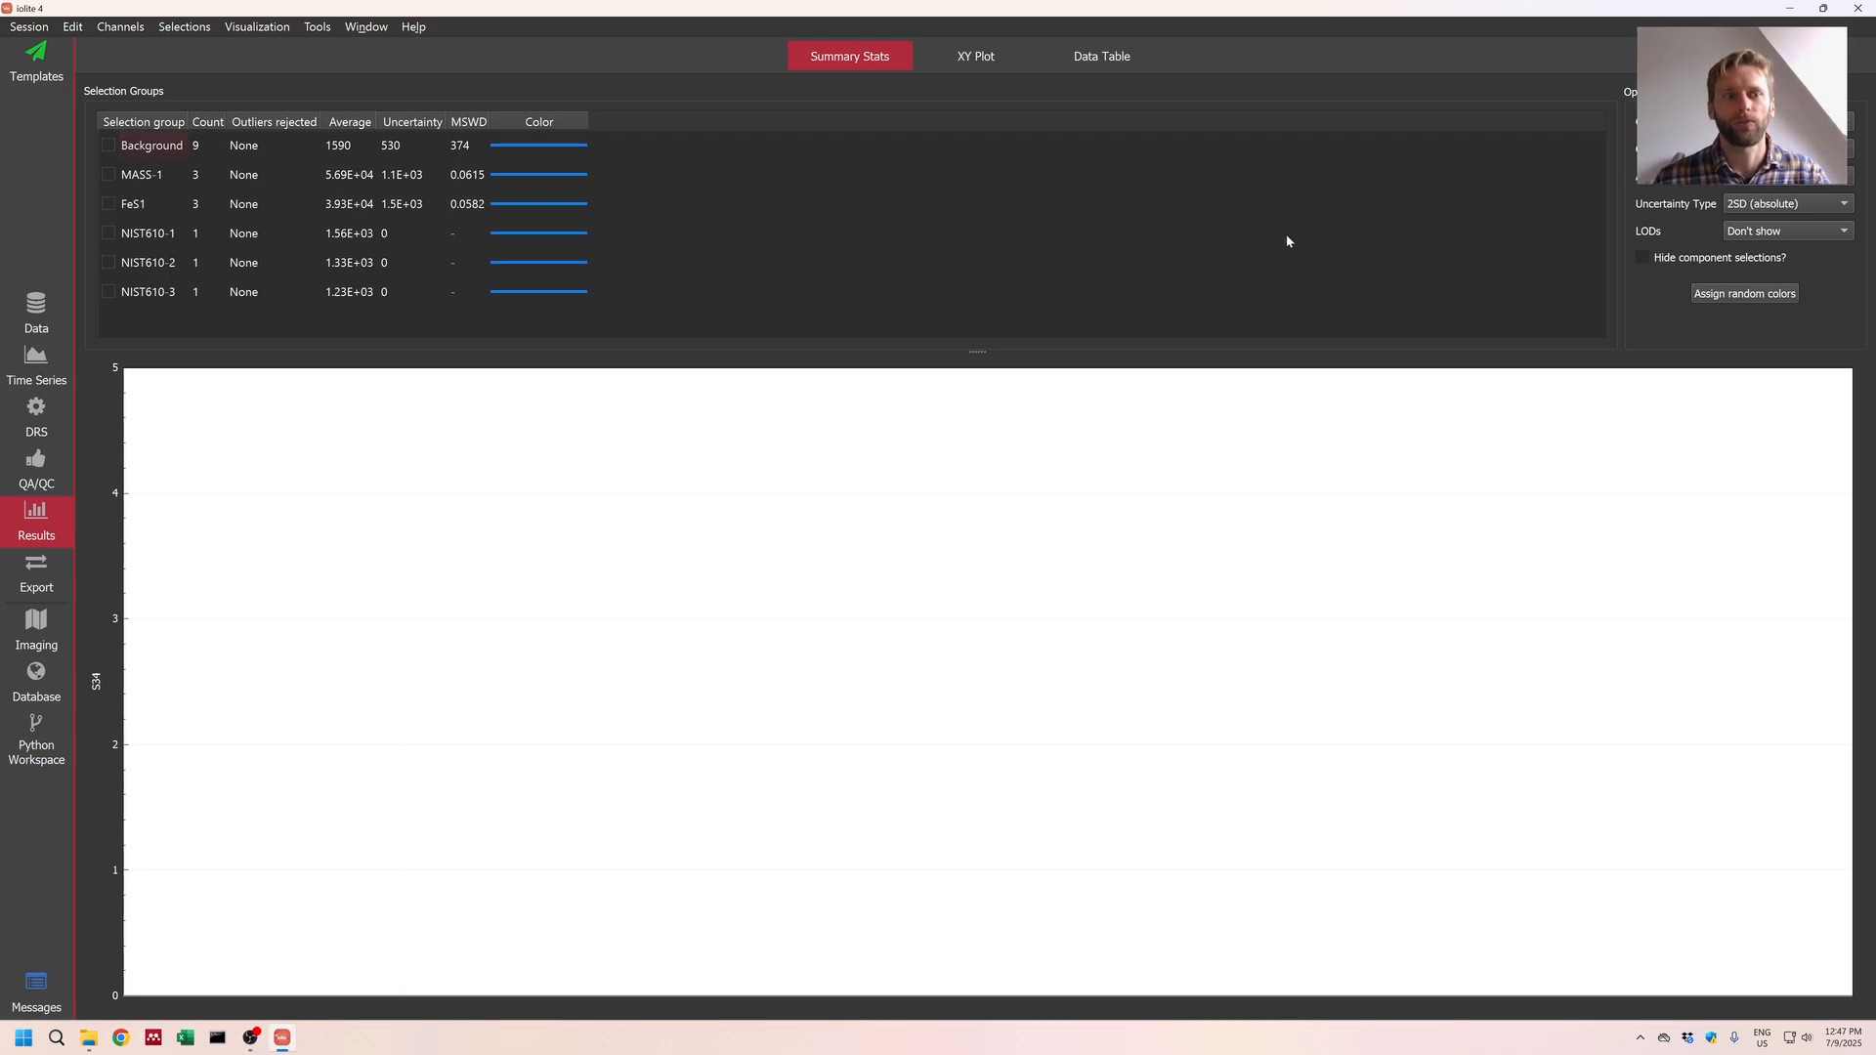
left_click(968, 59)
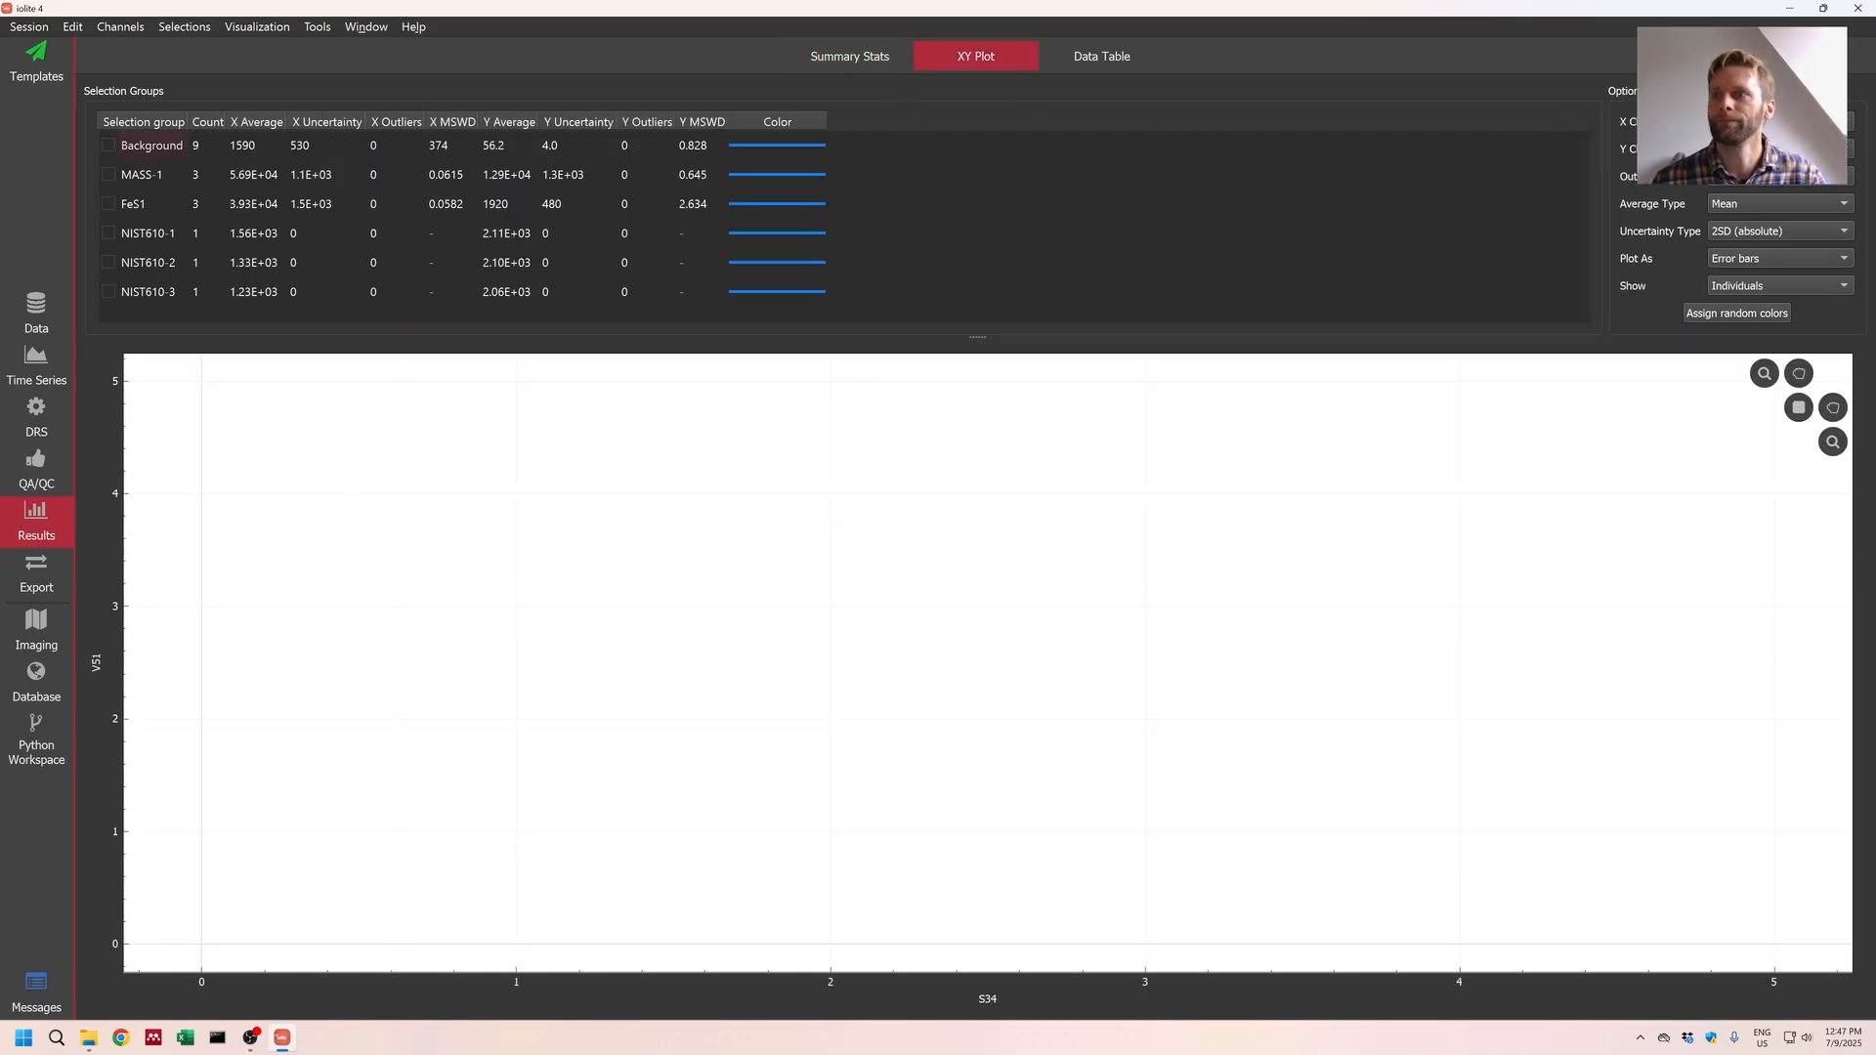
left_click(1759, 148)
mouse_move(1759, 190)
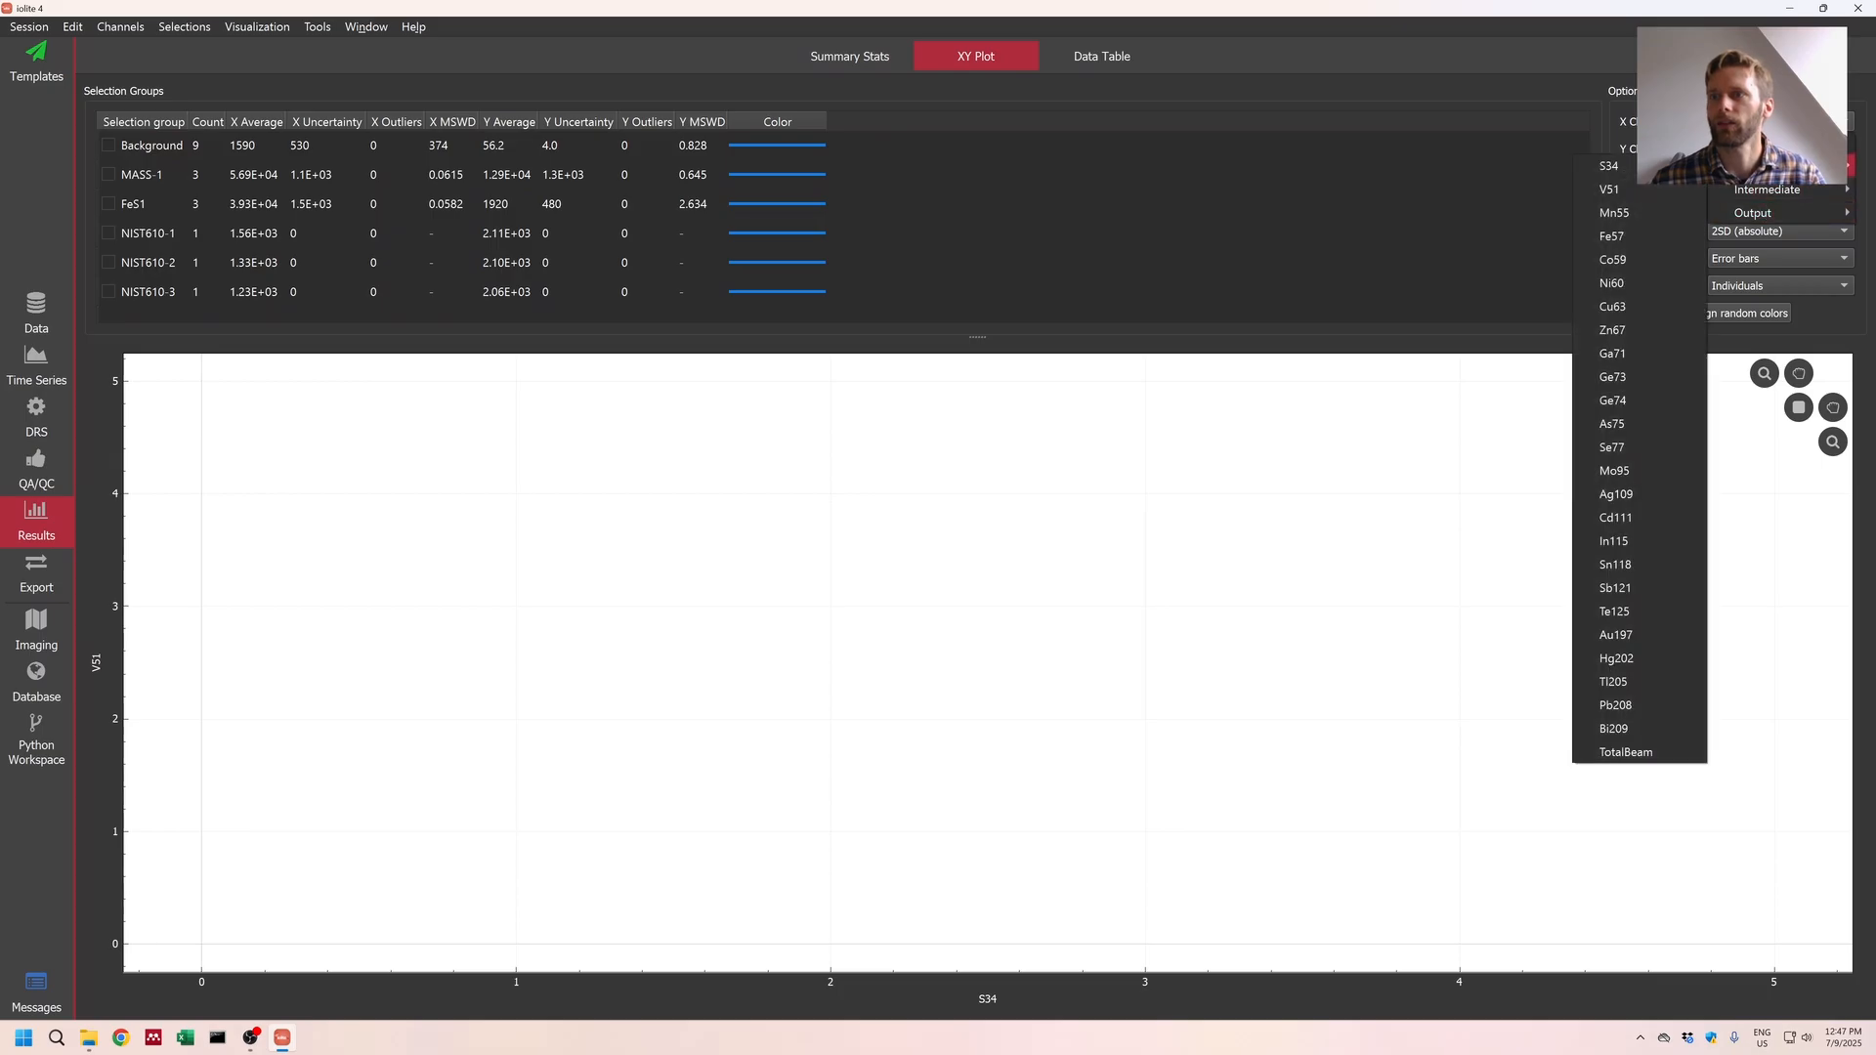
left_click(1632, 308)
left_click(1761, 186)
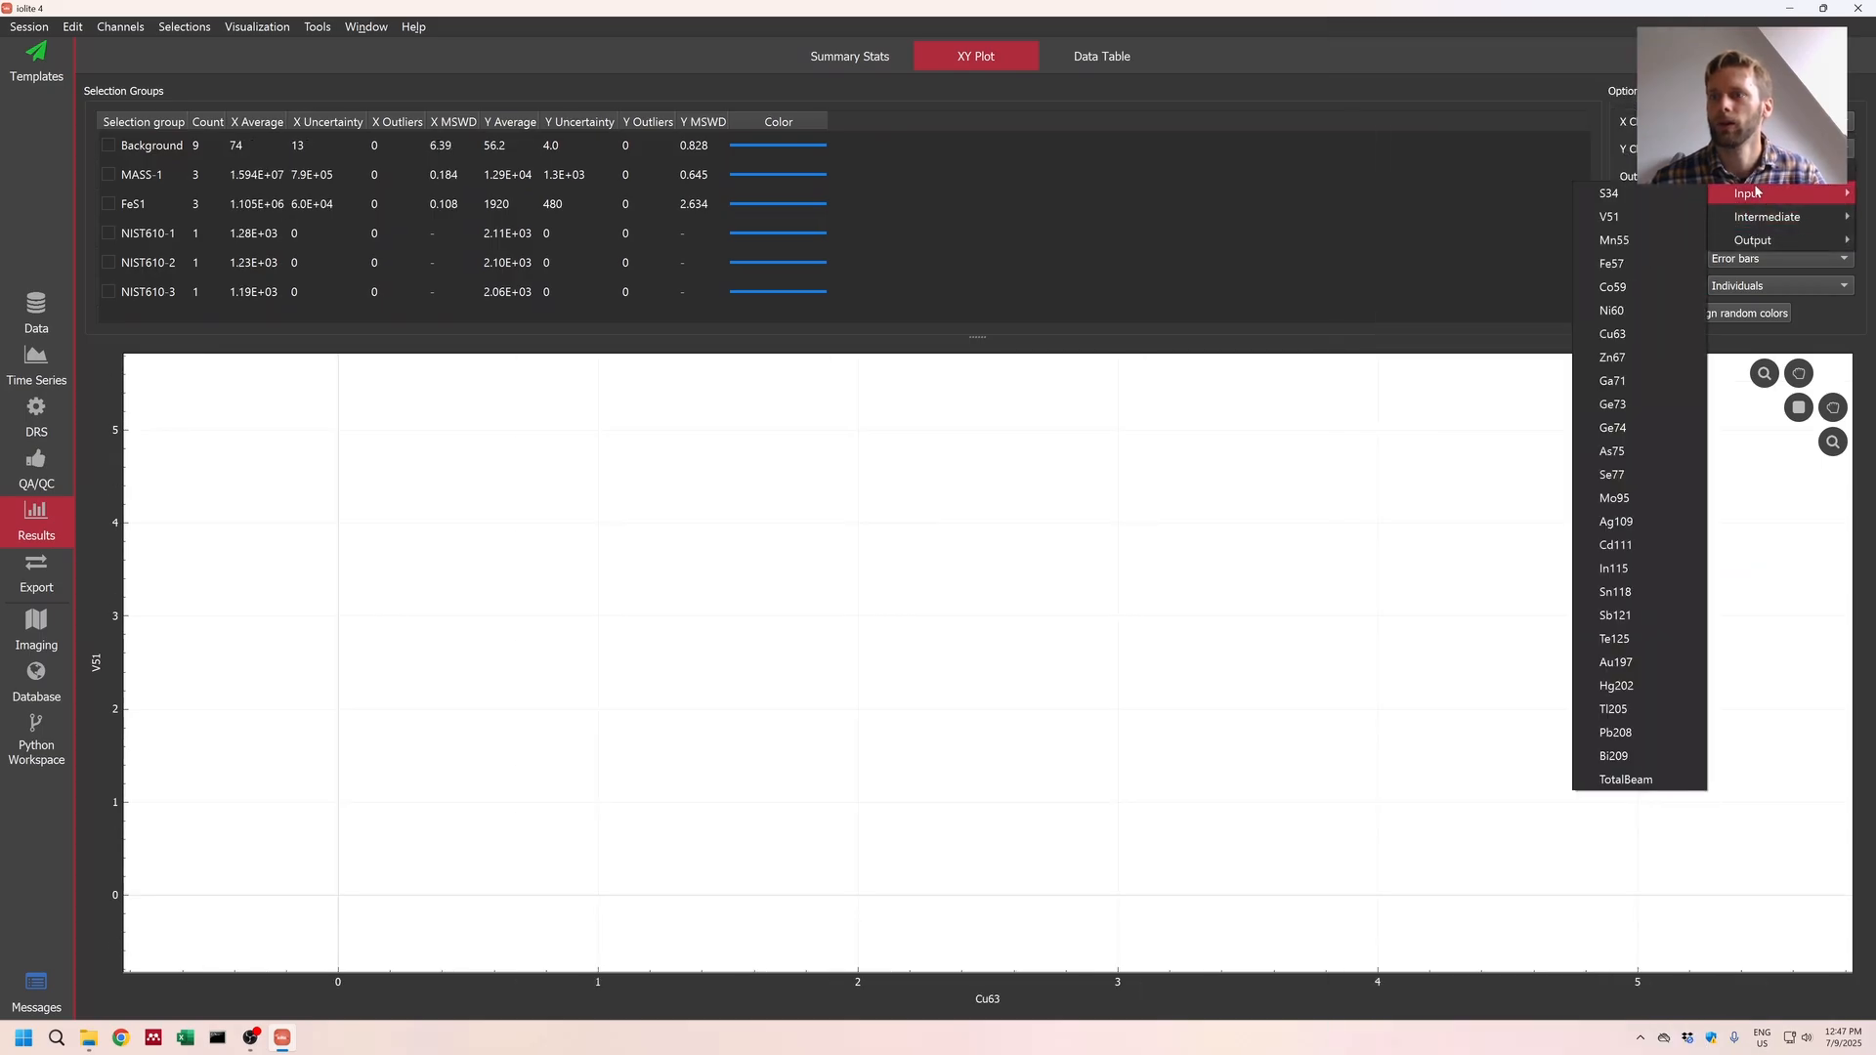
left_click(1624, 383)
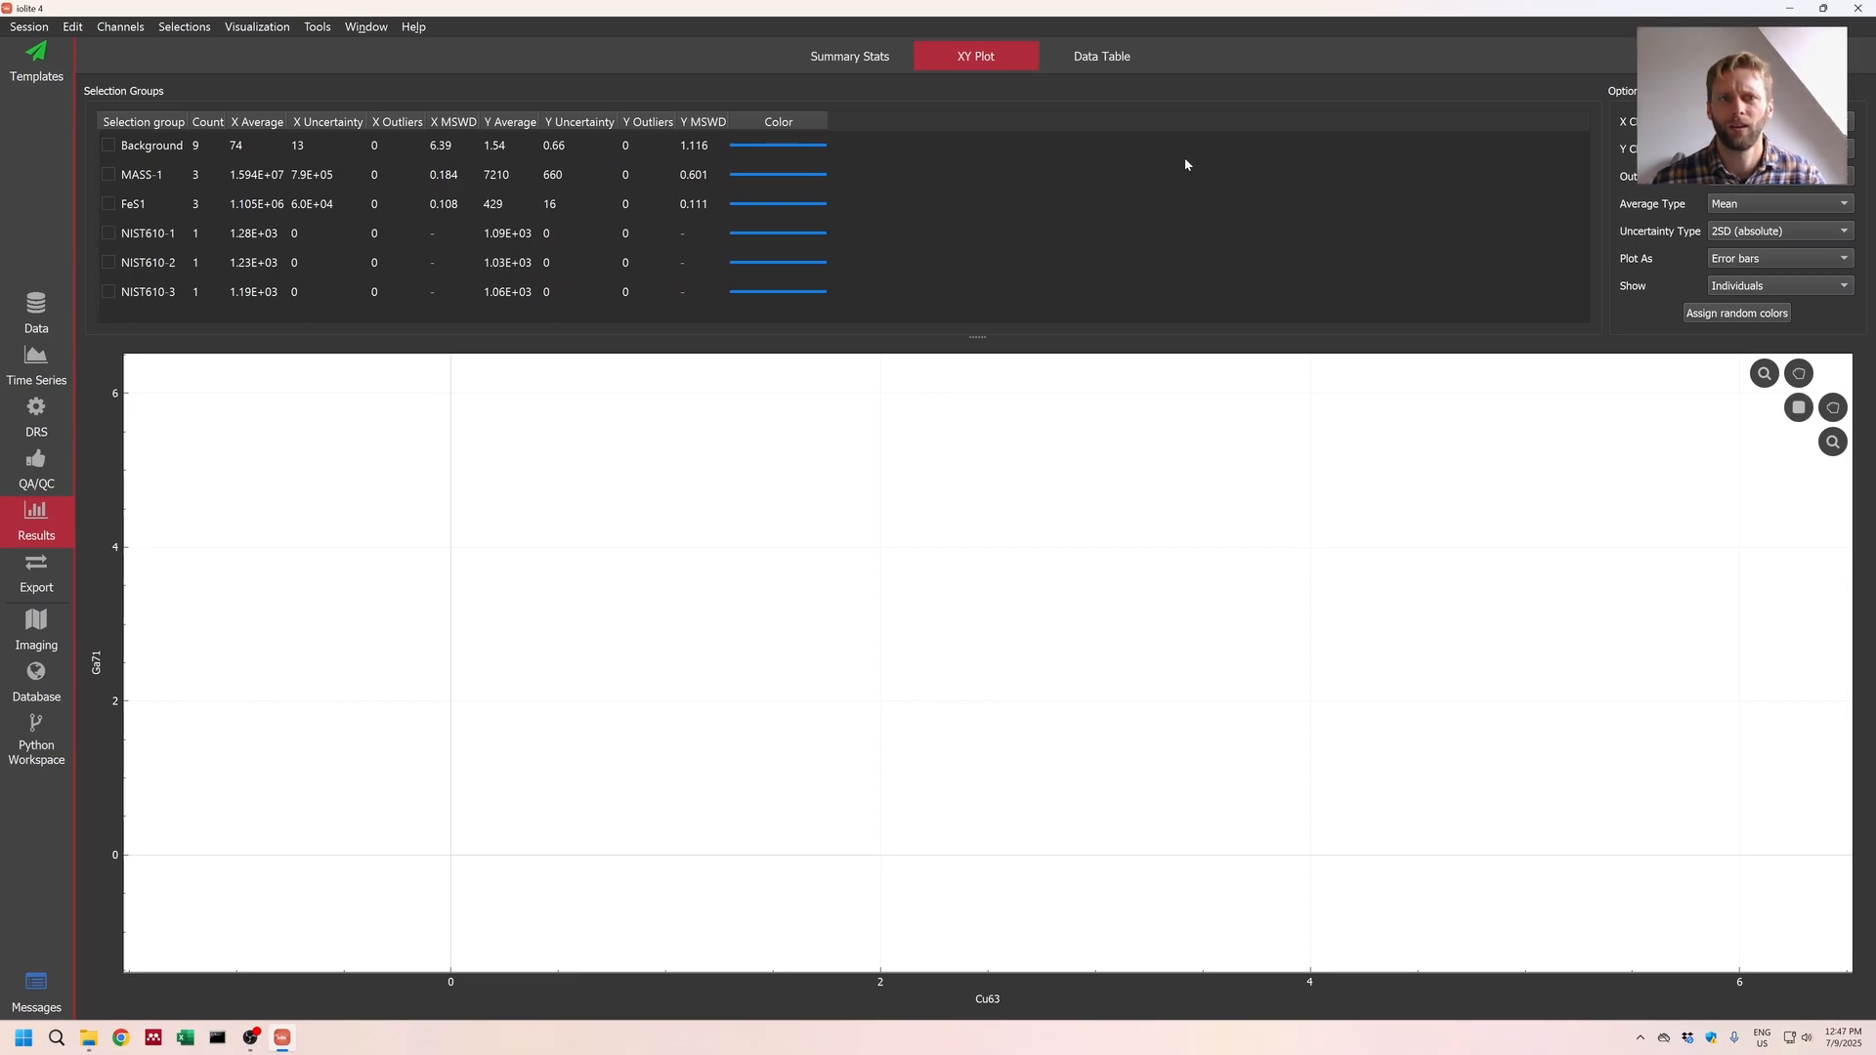
left_click(108, 174)
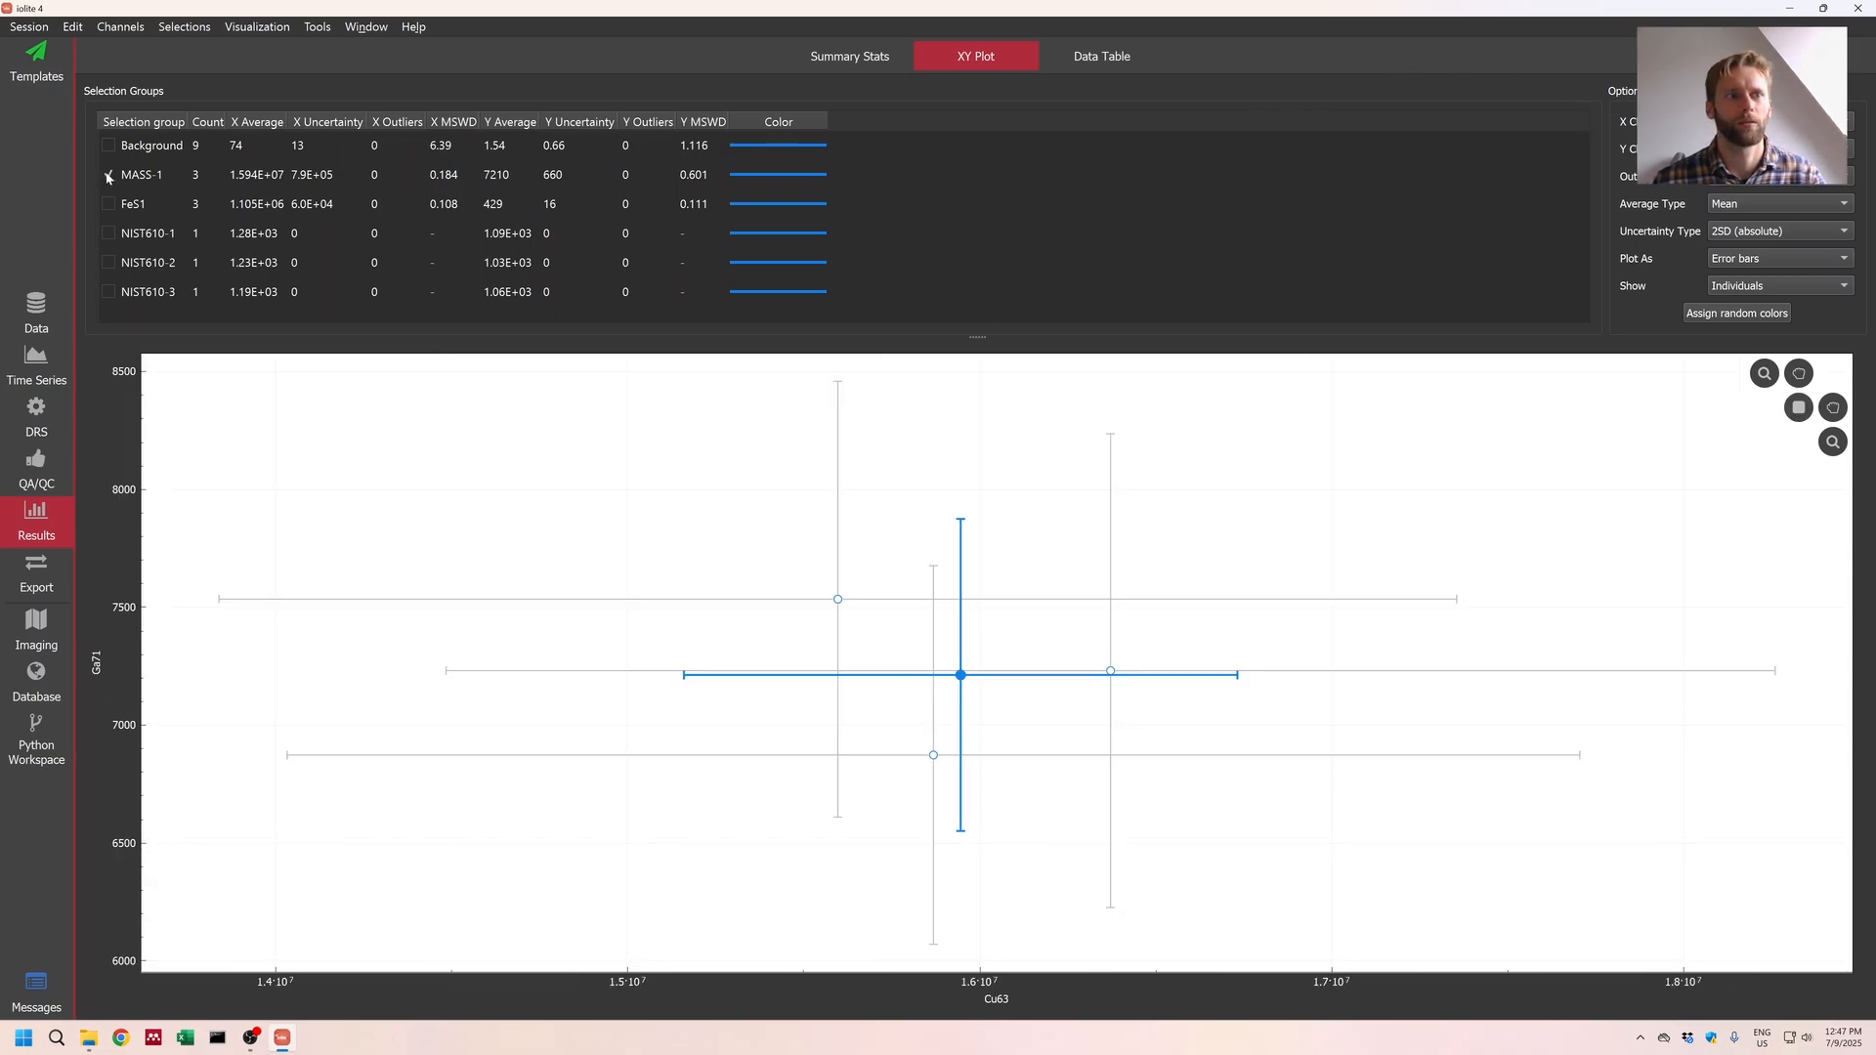
Step: Add the FeS1, NIST610-1, NIST610-2 and NIST610-3 groups to the XY plot alongside MASS-1
left_click(109, 203)
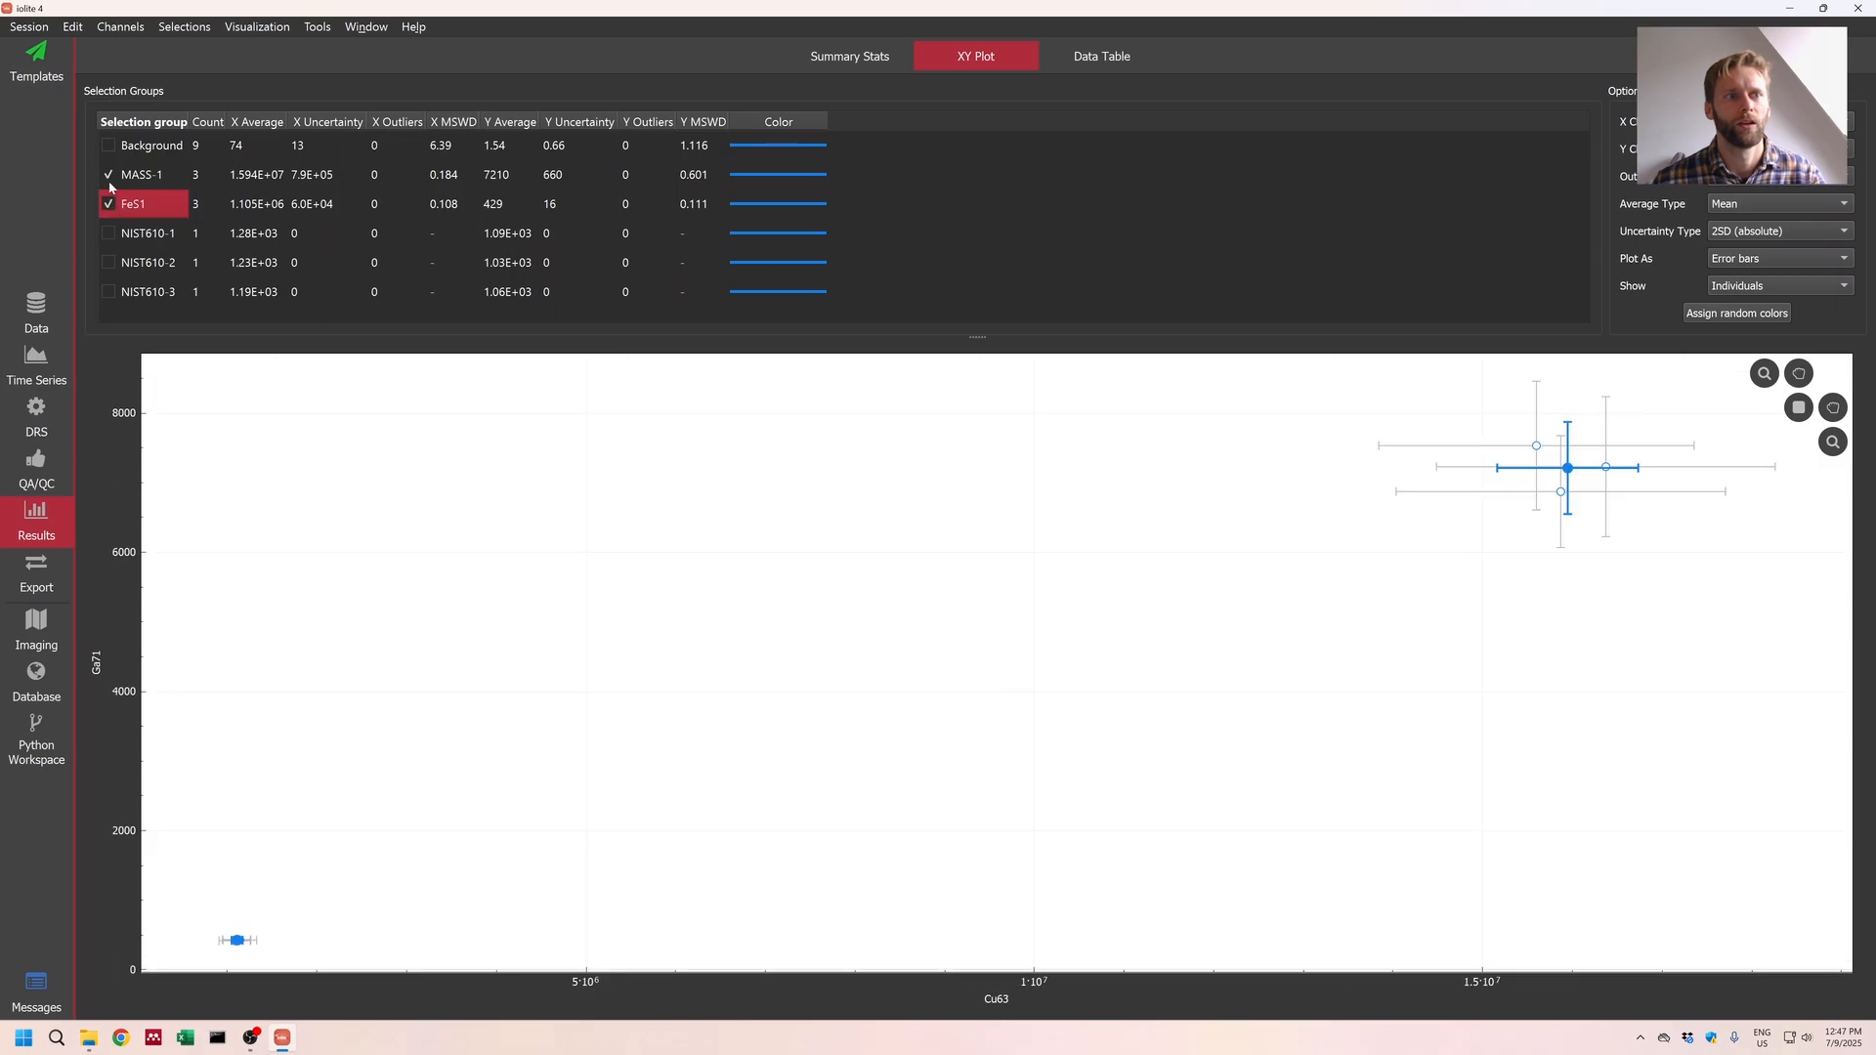
left_click(108, 233)
left_click(108, 262)
left_click(109, 292)
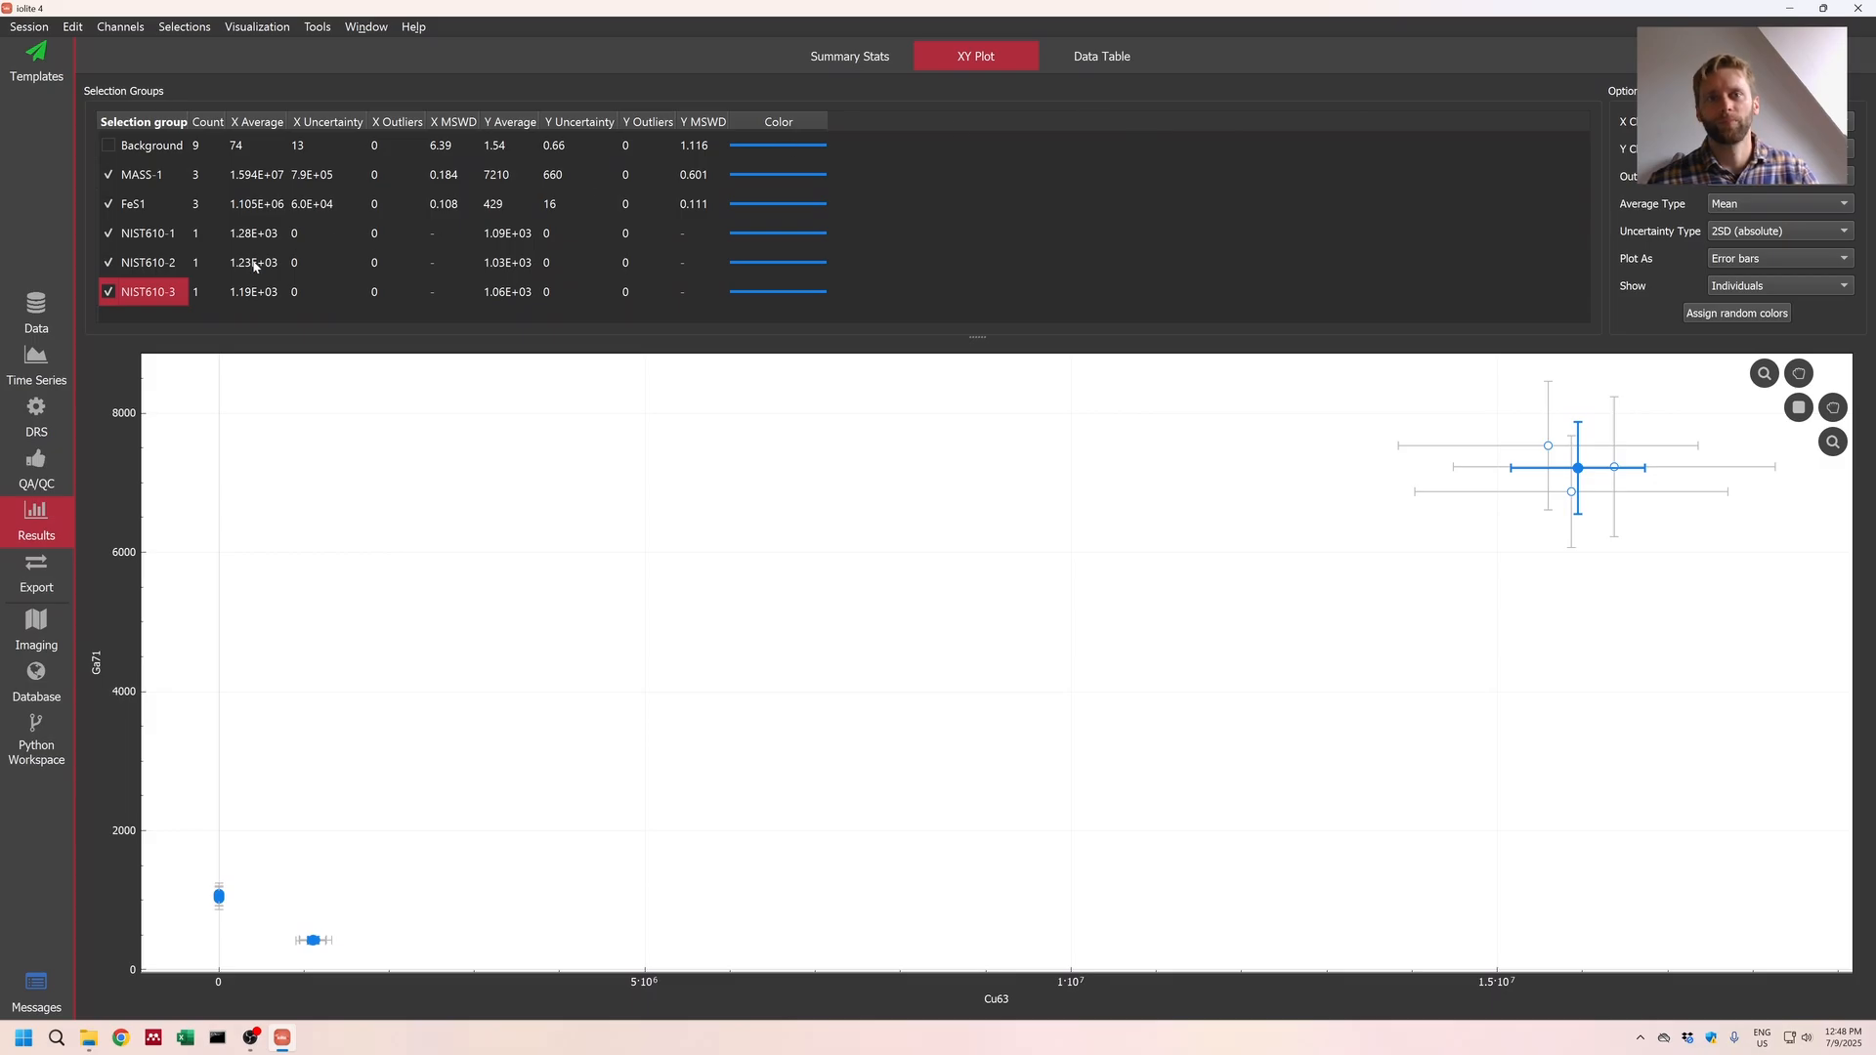
Step: Review the results data table for background, standards and samples, from raw counts through baseline-subtracted CPS and S34 ratios to ppm outputs
left_click(1100, 61)
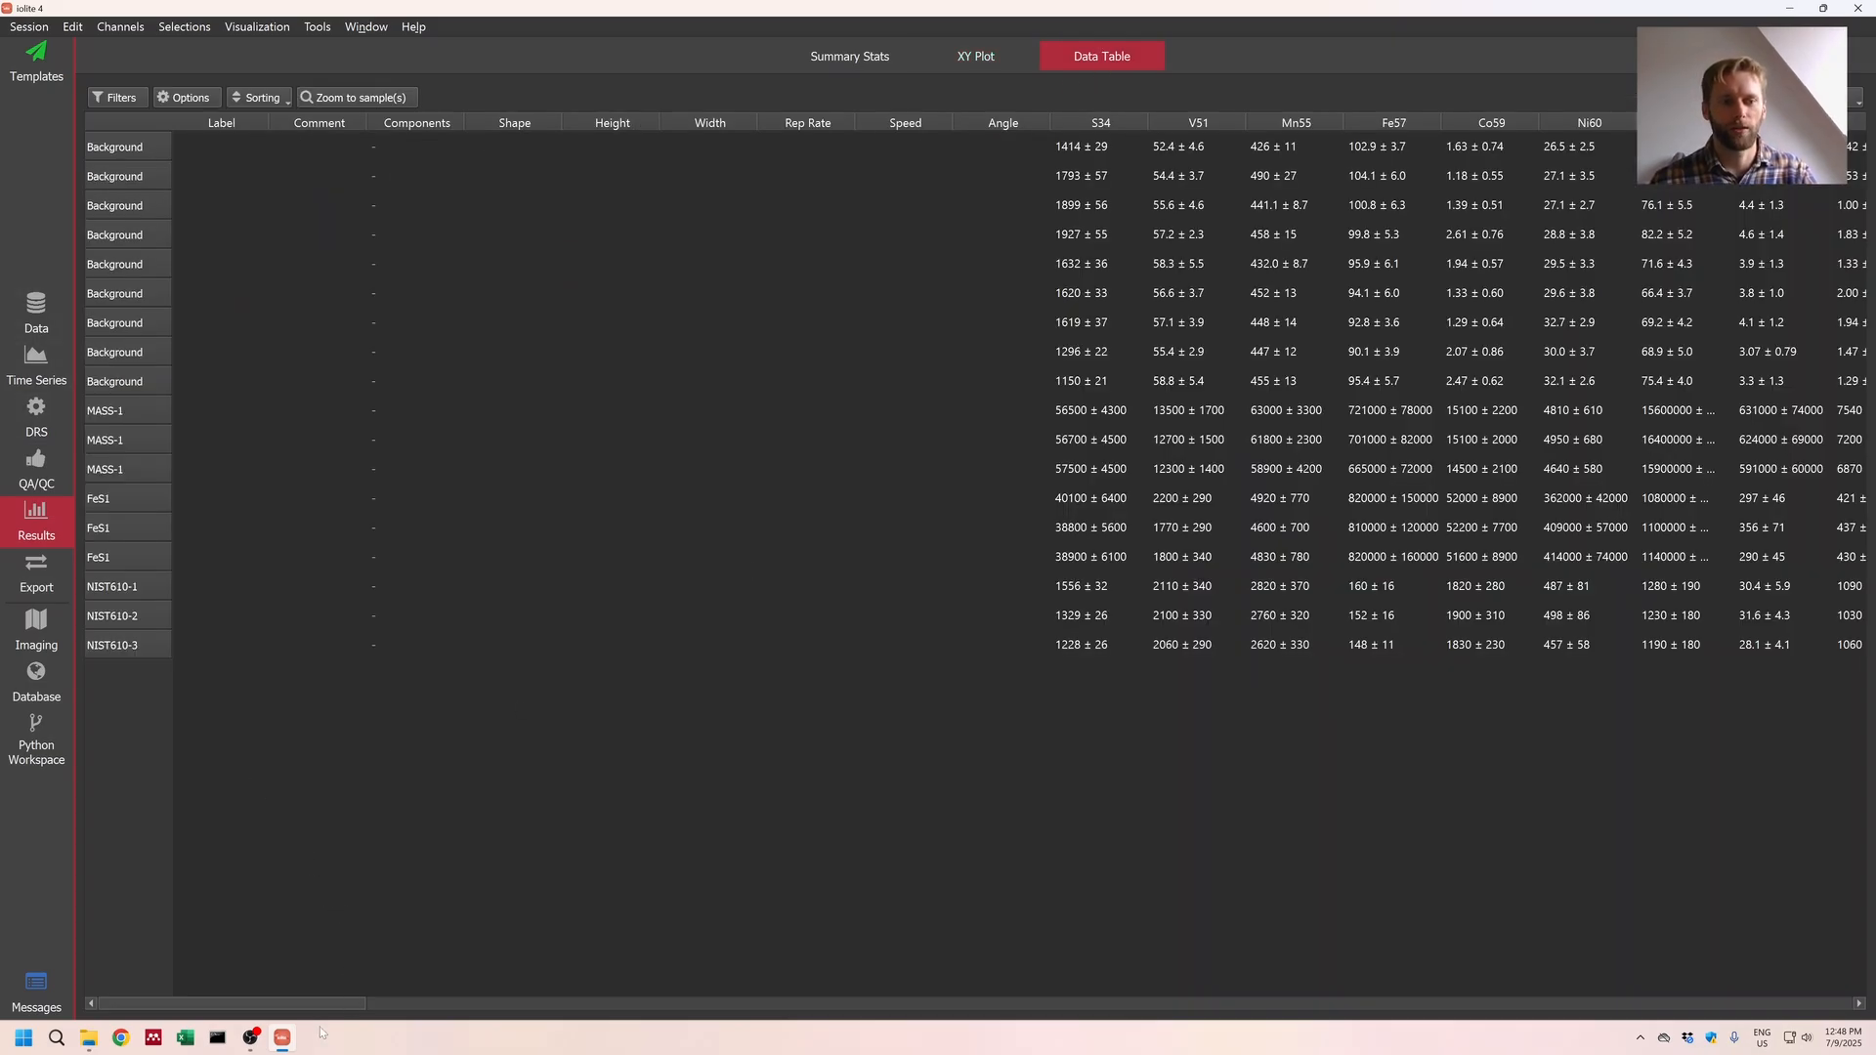
left_click_drag(328, 1003, 550, 1023)
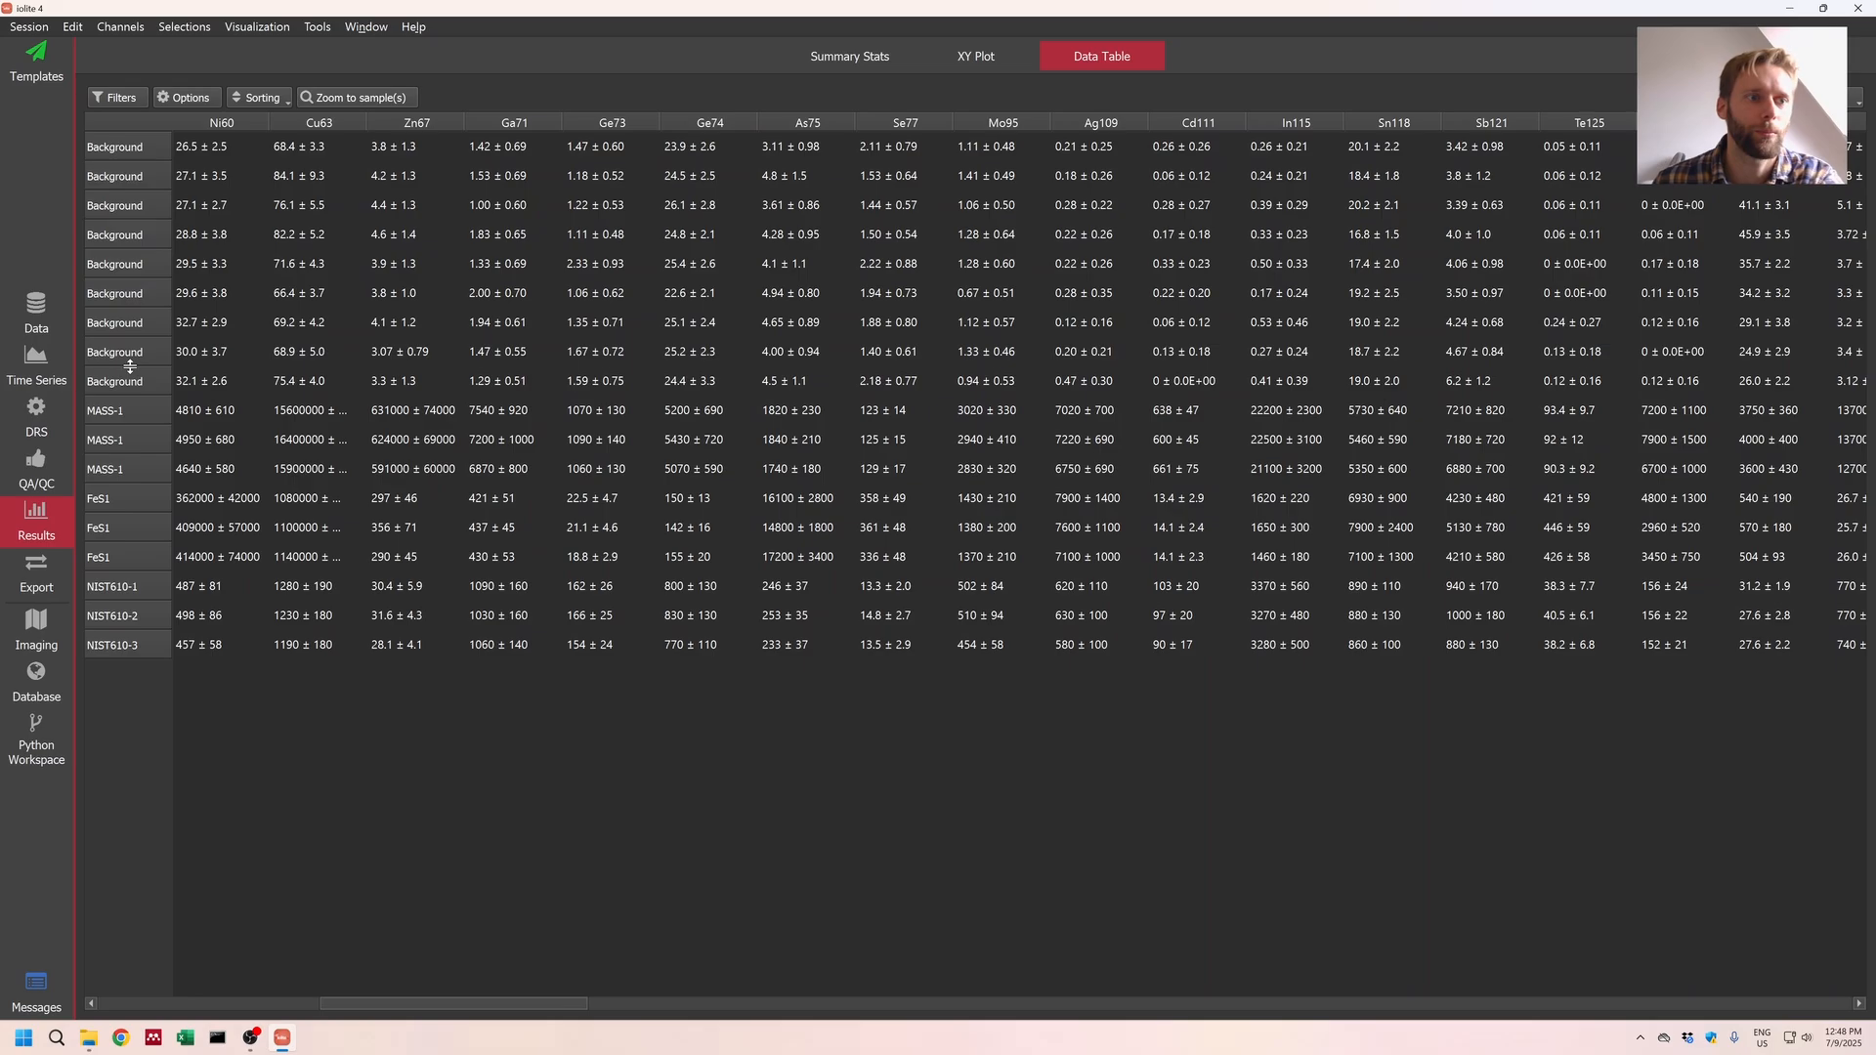
left_click_drag(125, 381, 135, 147)
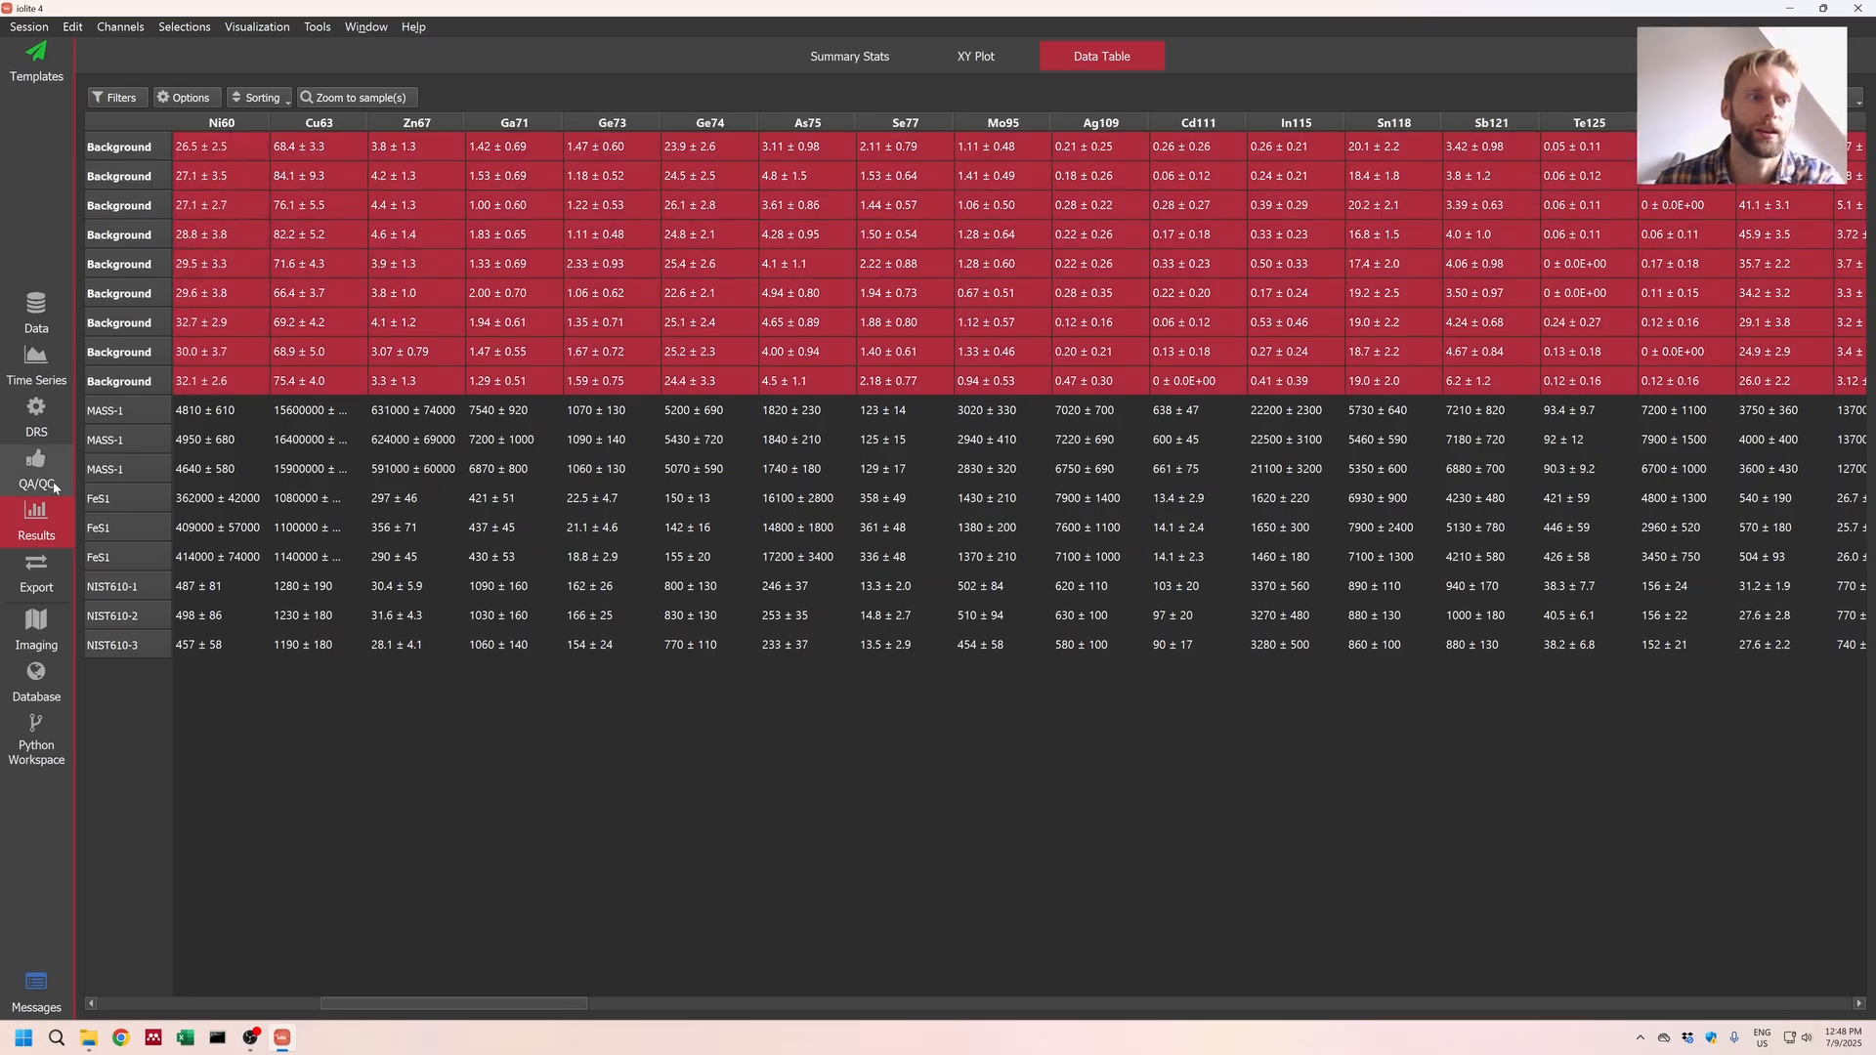
left_click_drag(135, 415, 135, 647)
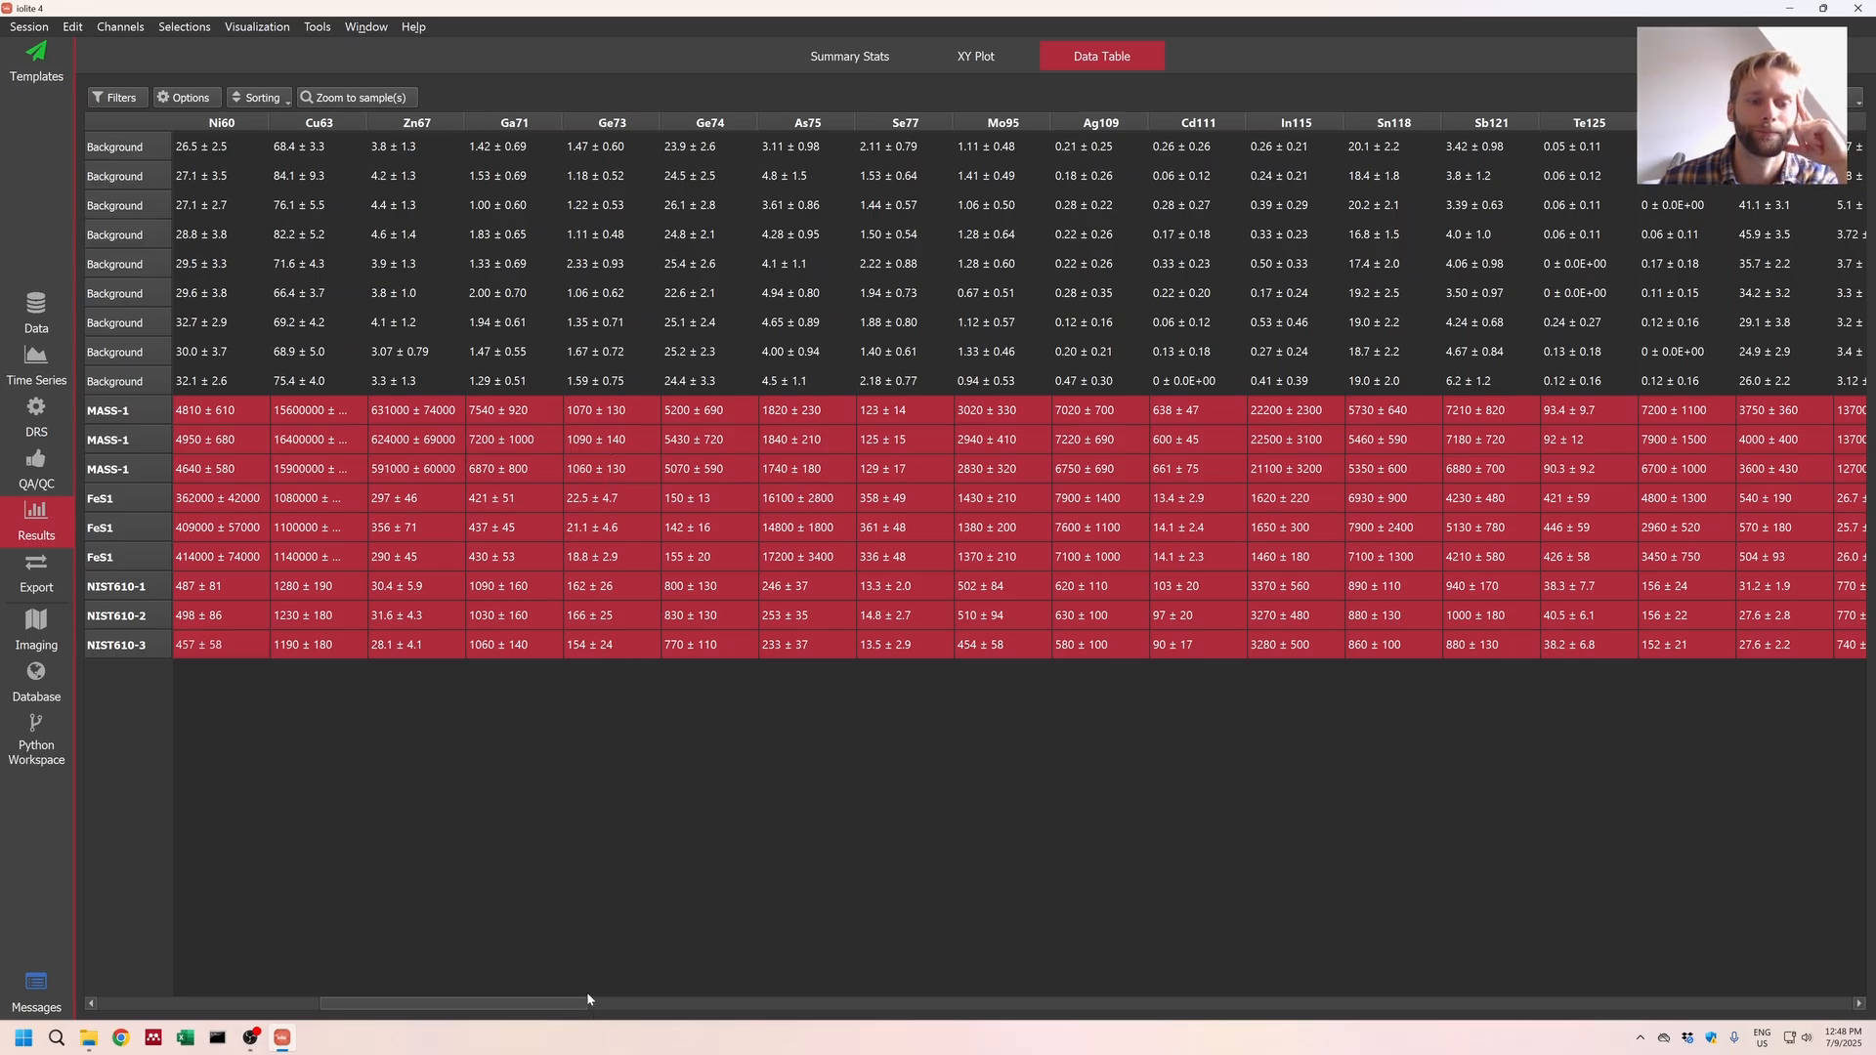
left_click_drag(584, 1008, 855, 1034)
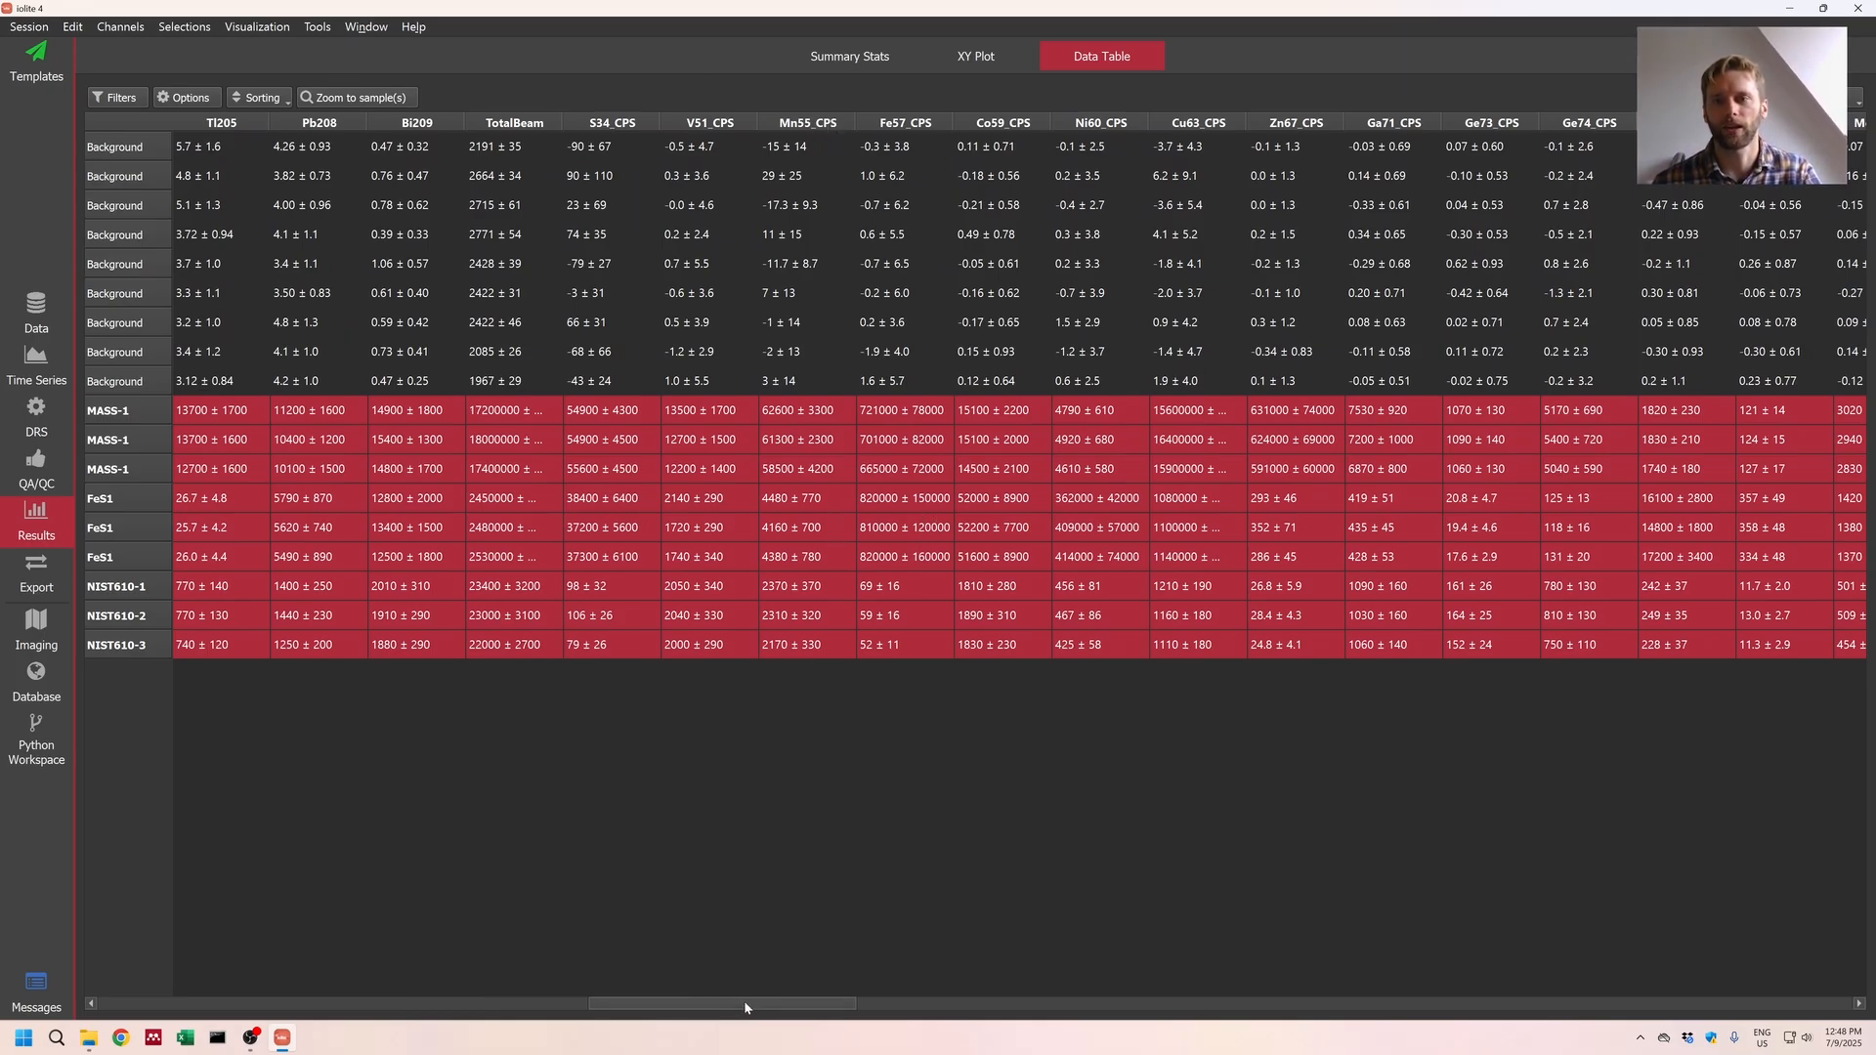
left_click_drag(745, 1007, 1178, 1026)
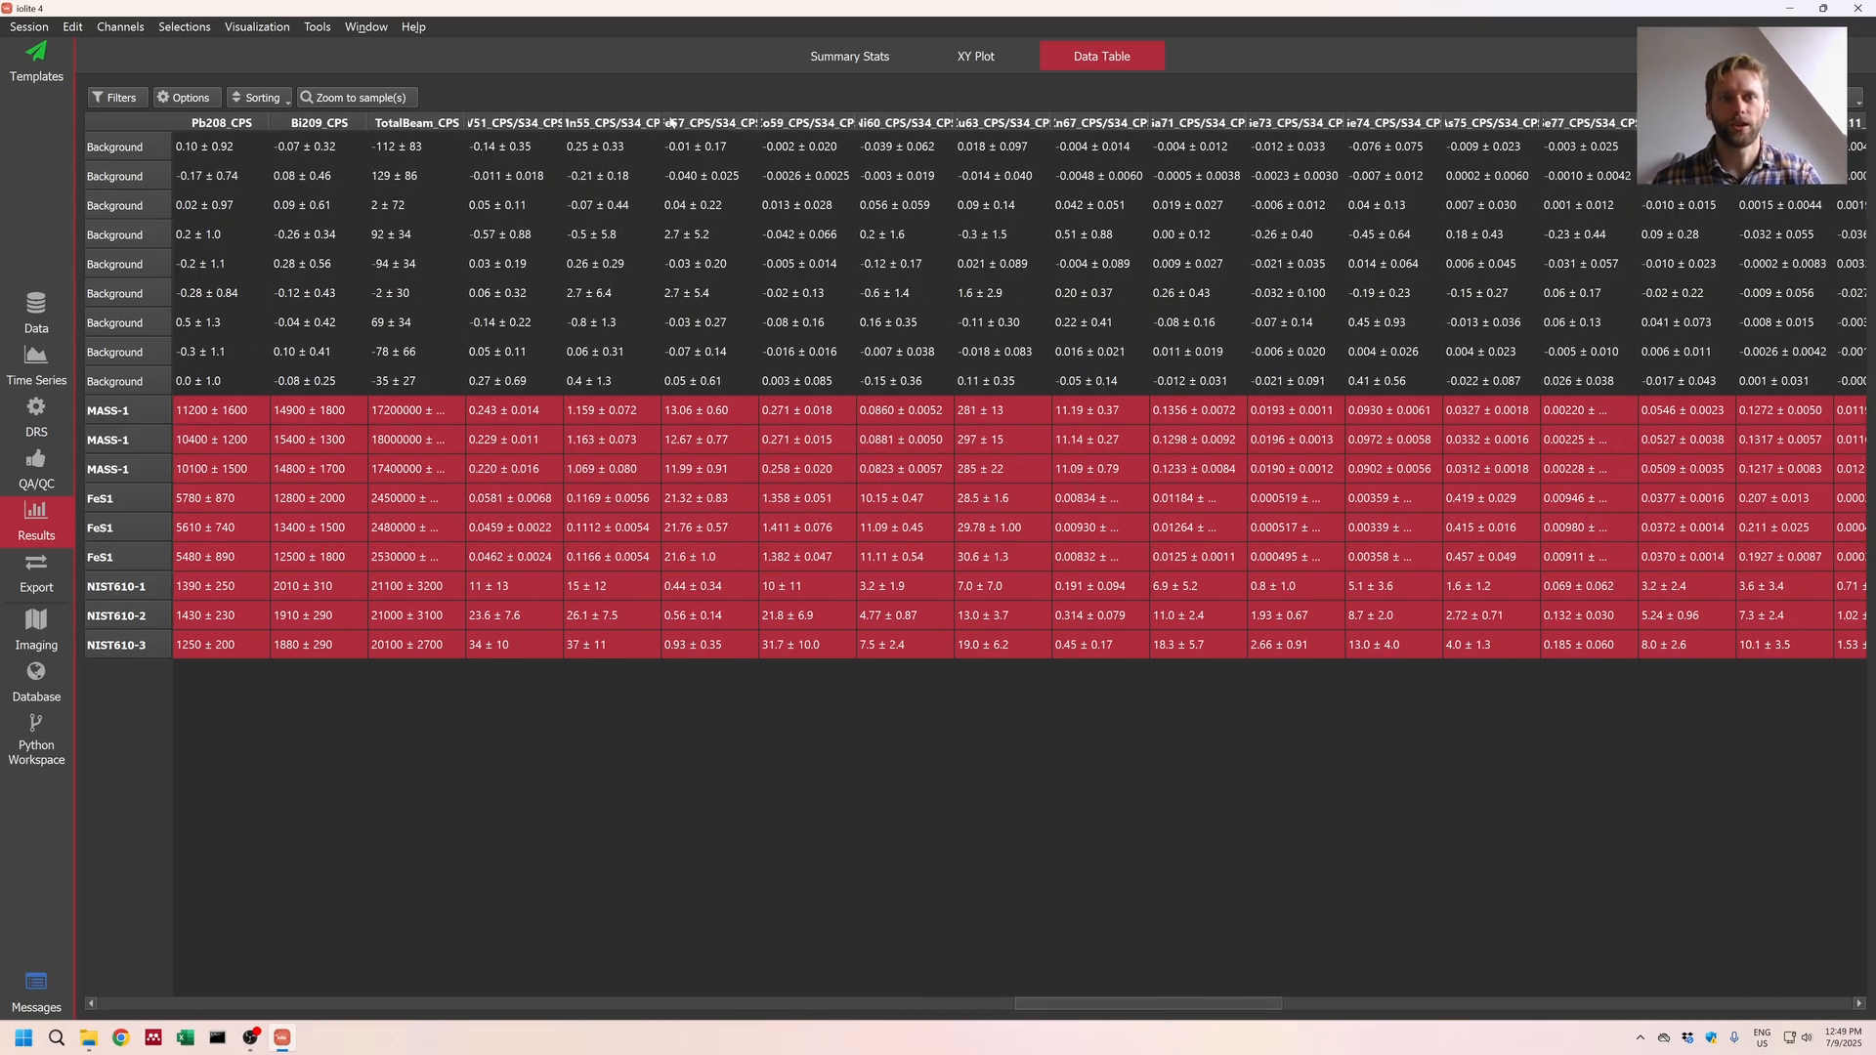
left_click_drag(662, 125, 795, 140)
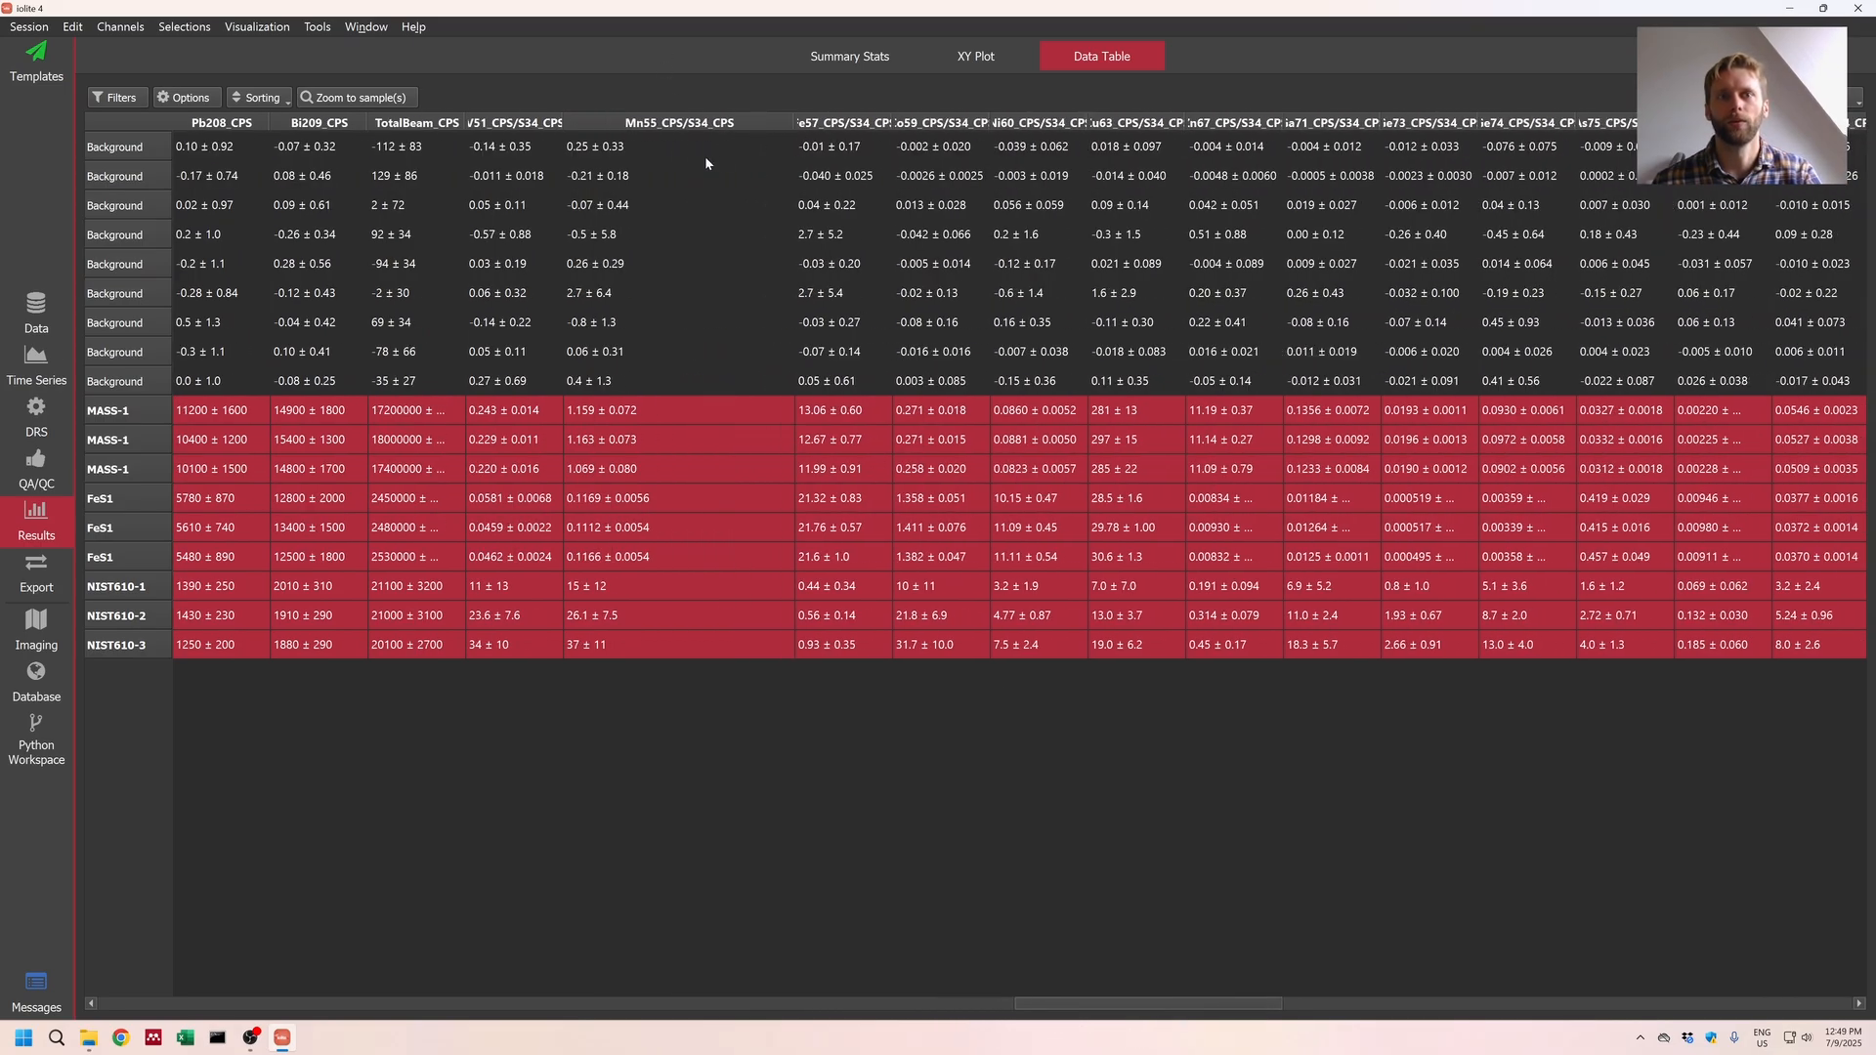
left_click(663, 125)
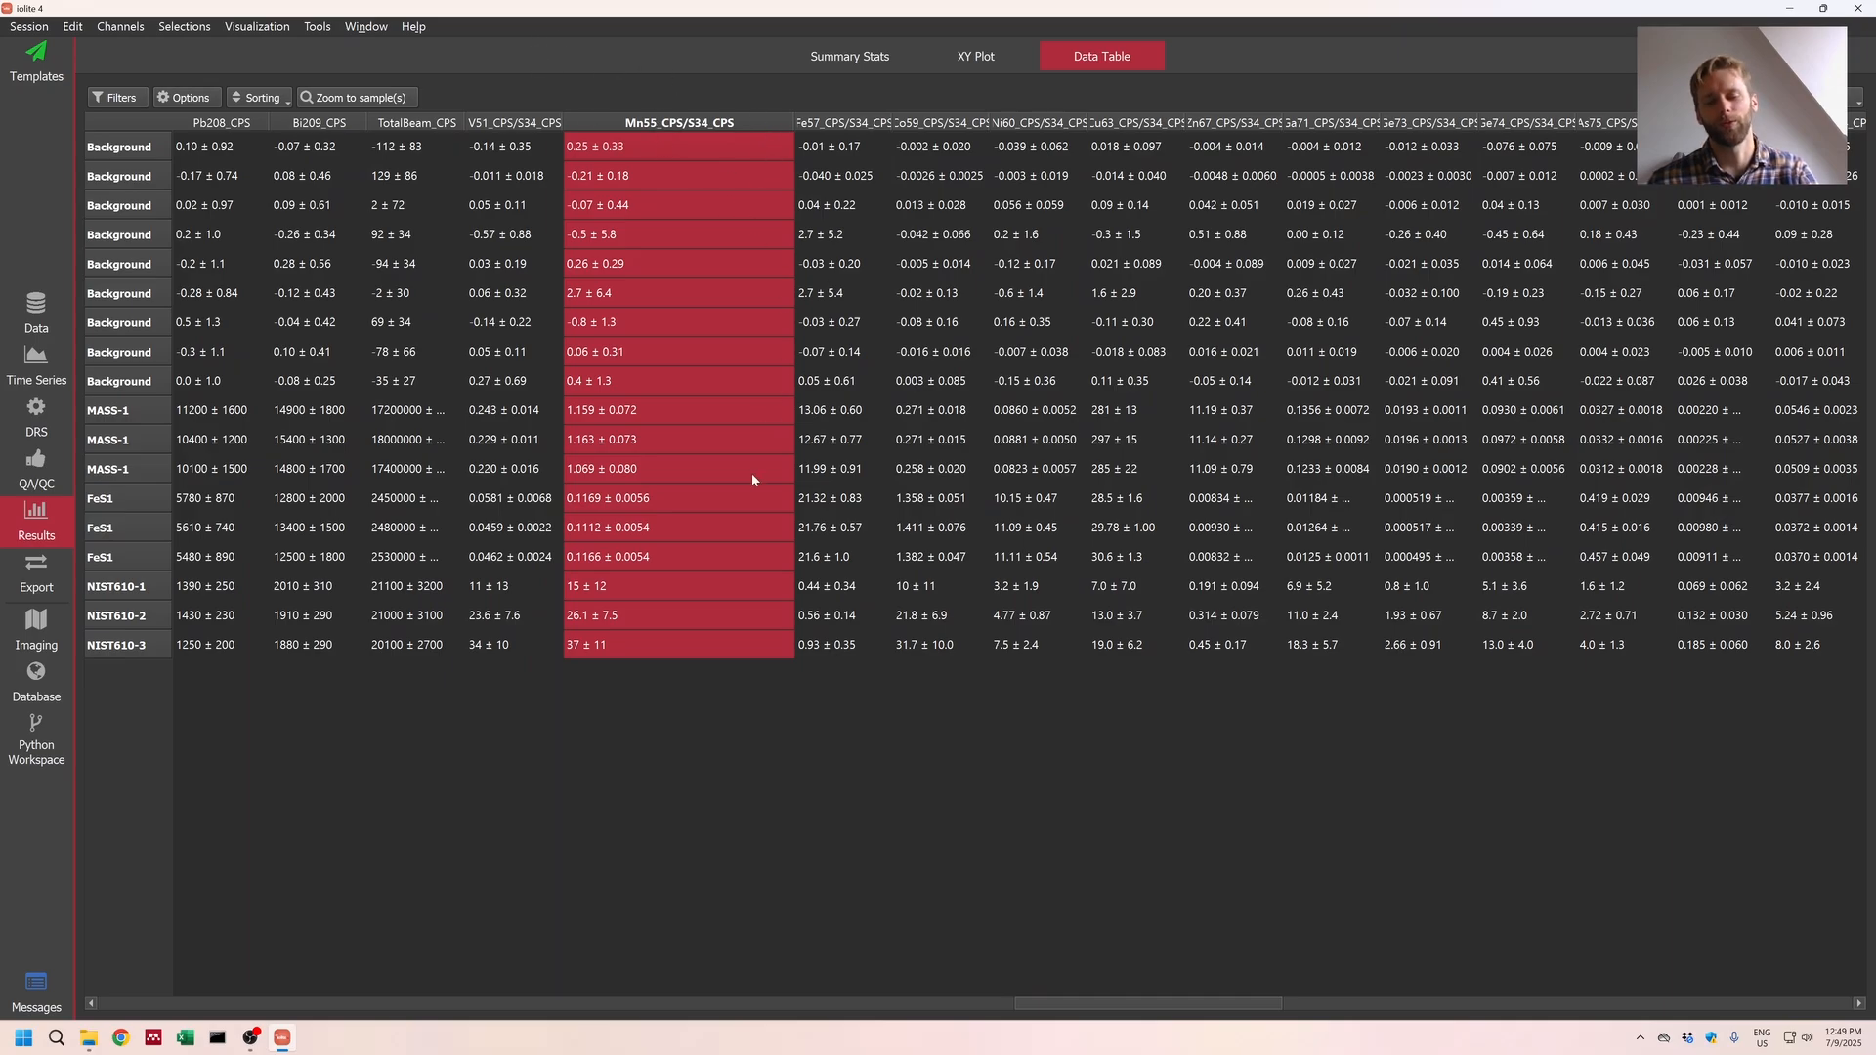
left_click_drag(1264, 1007, 1707, 1033)
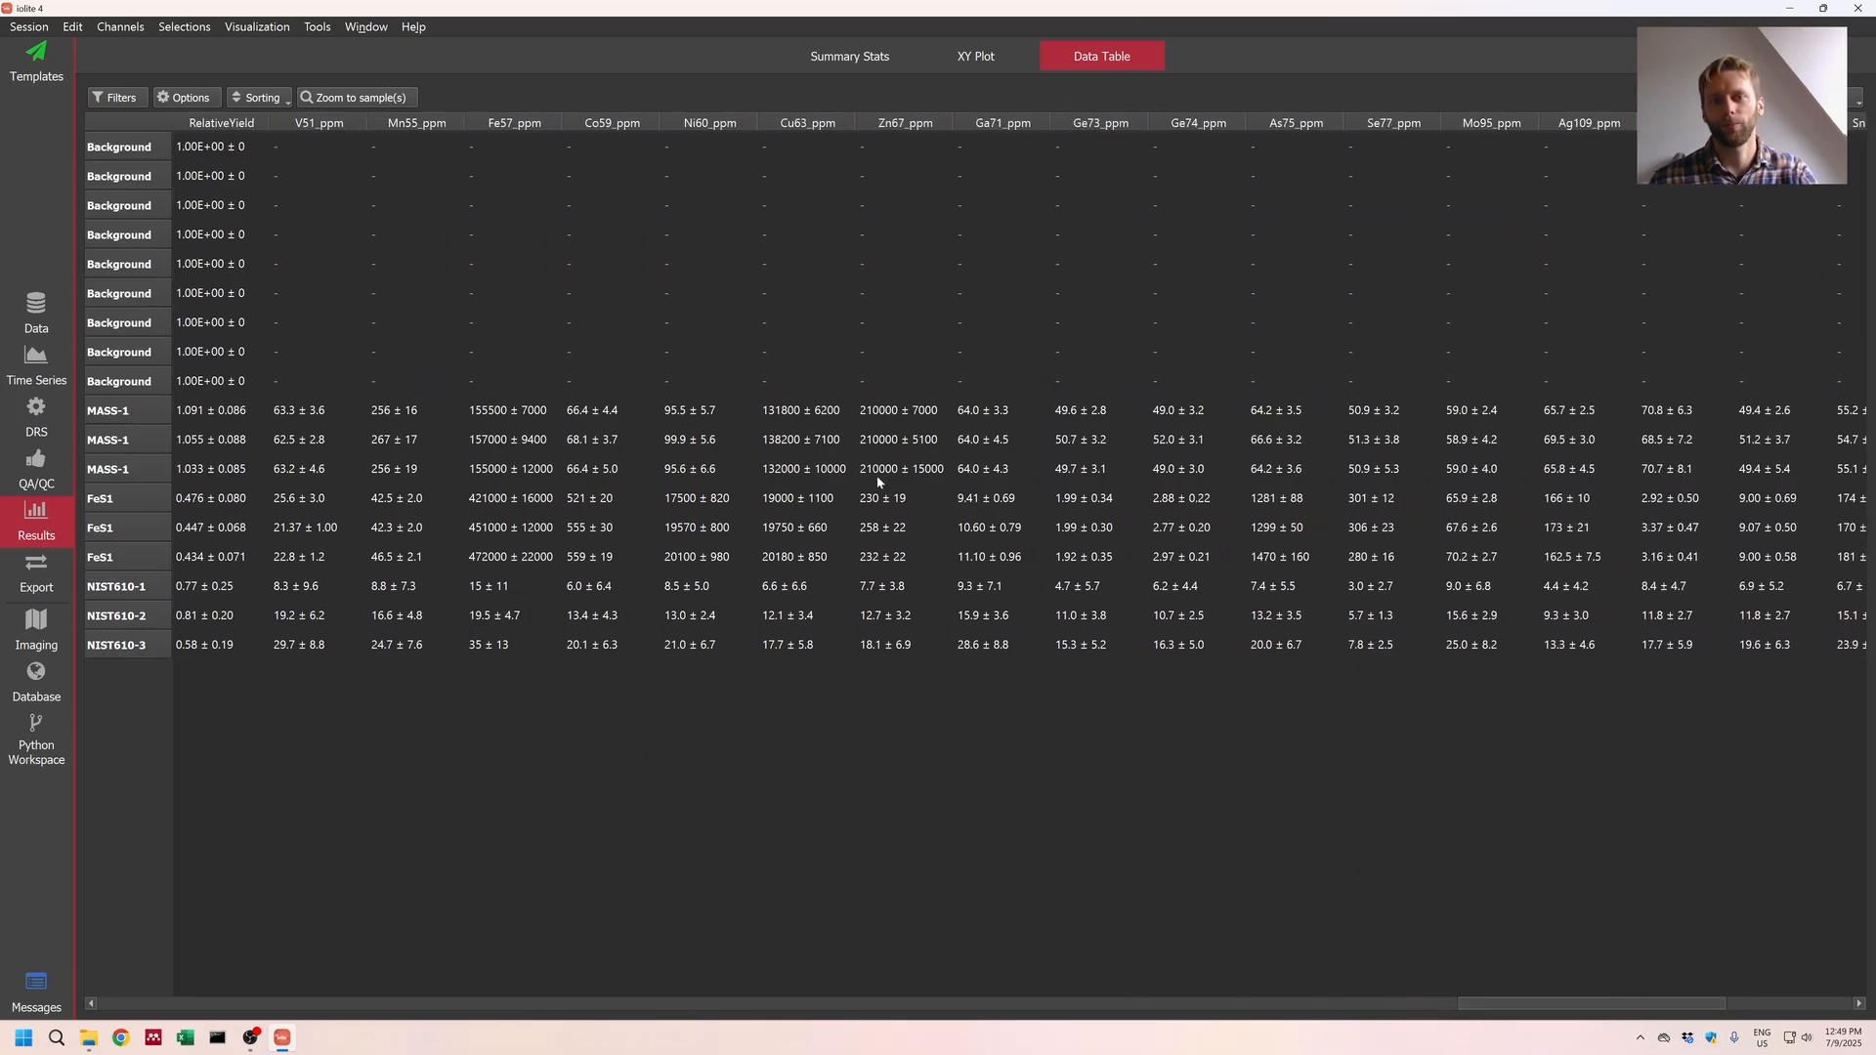
left_click_drag(1515, 997, 3, 1028)
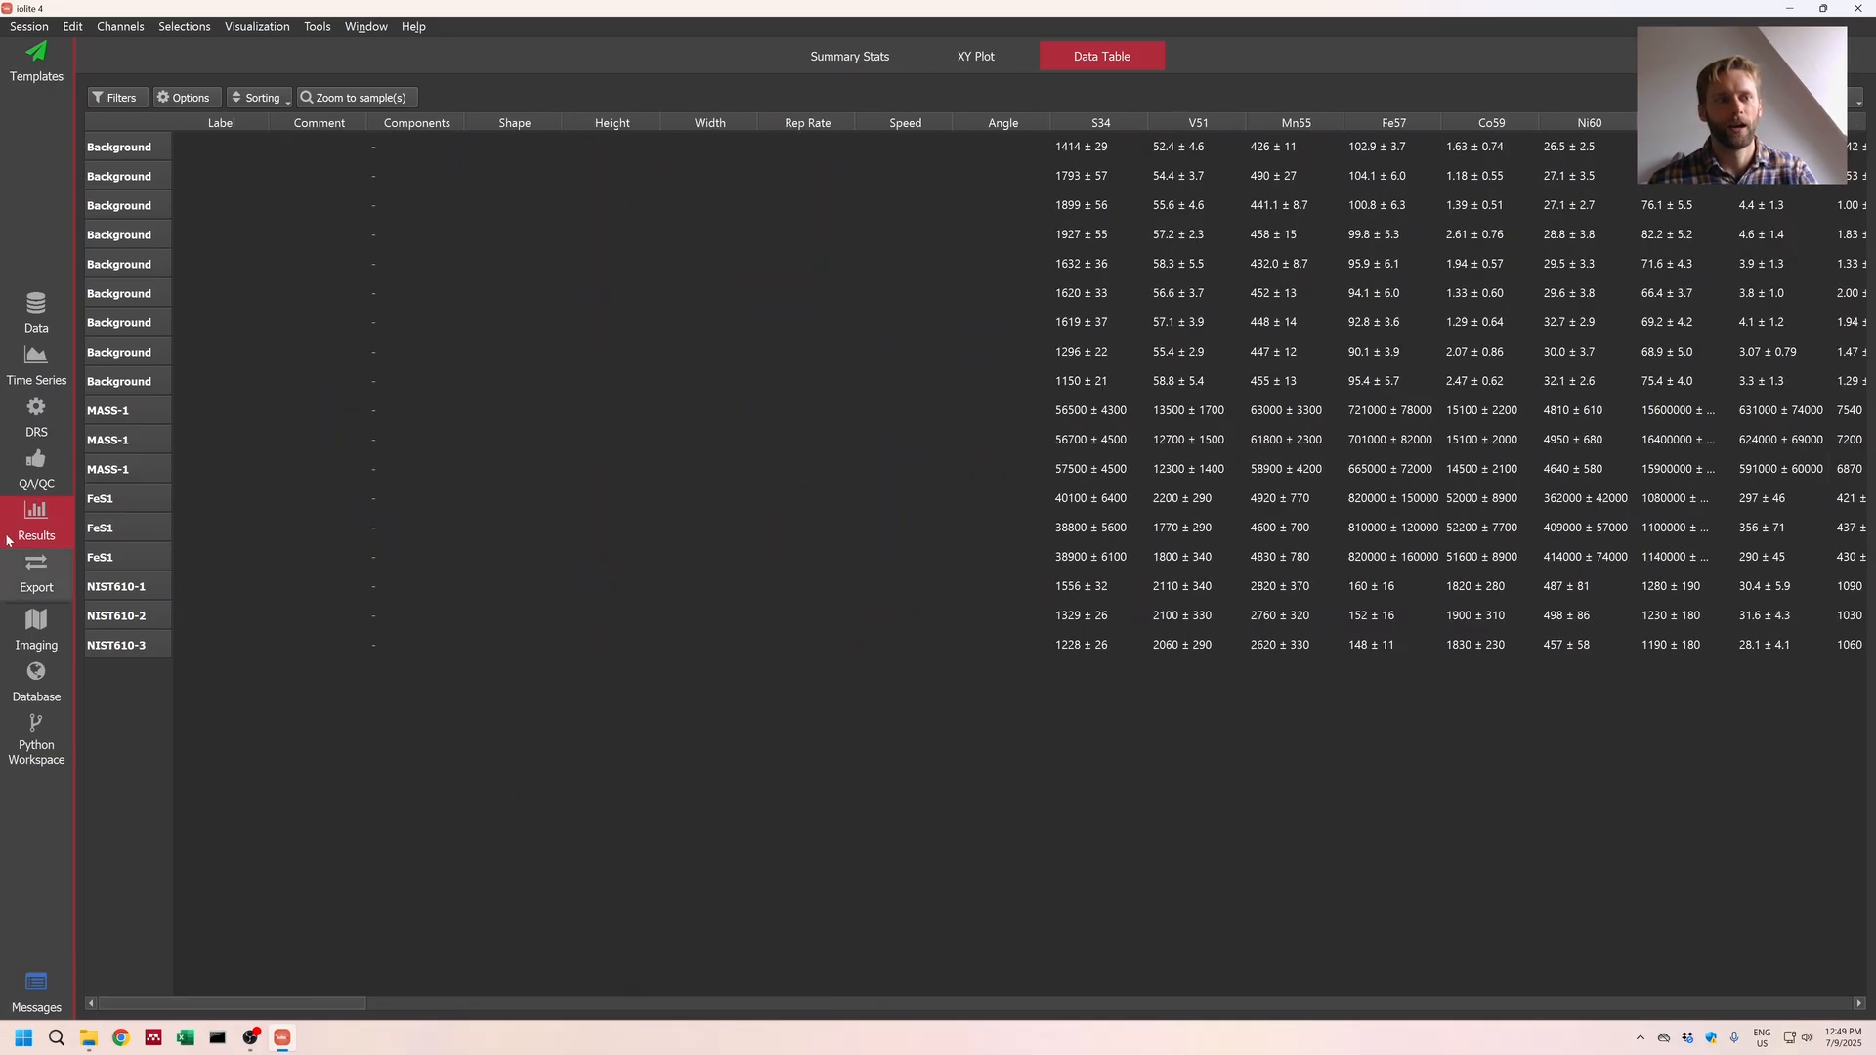
Step: Return to the time series and remove the TotalBeam, Hg202, Zn67, Ni60 and Fe57 input channels from the plot
left_click(36, 419)
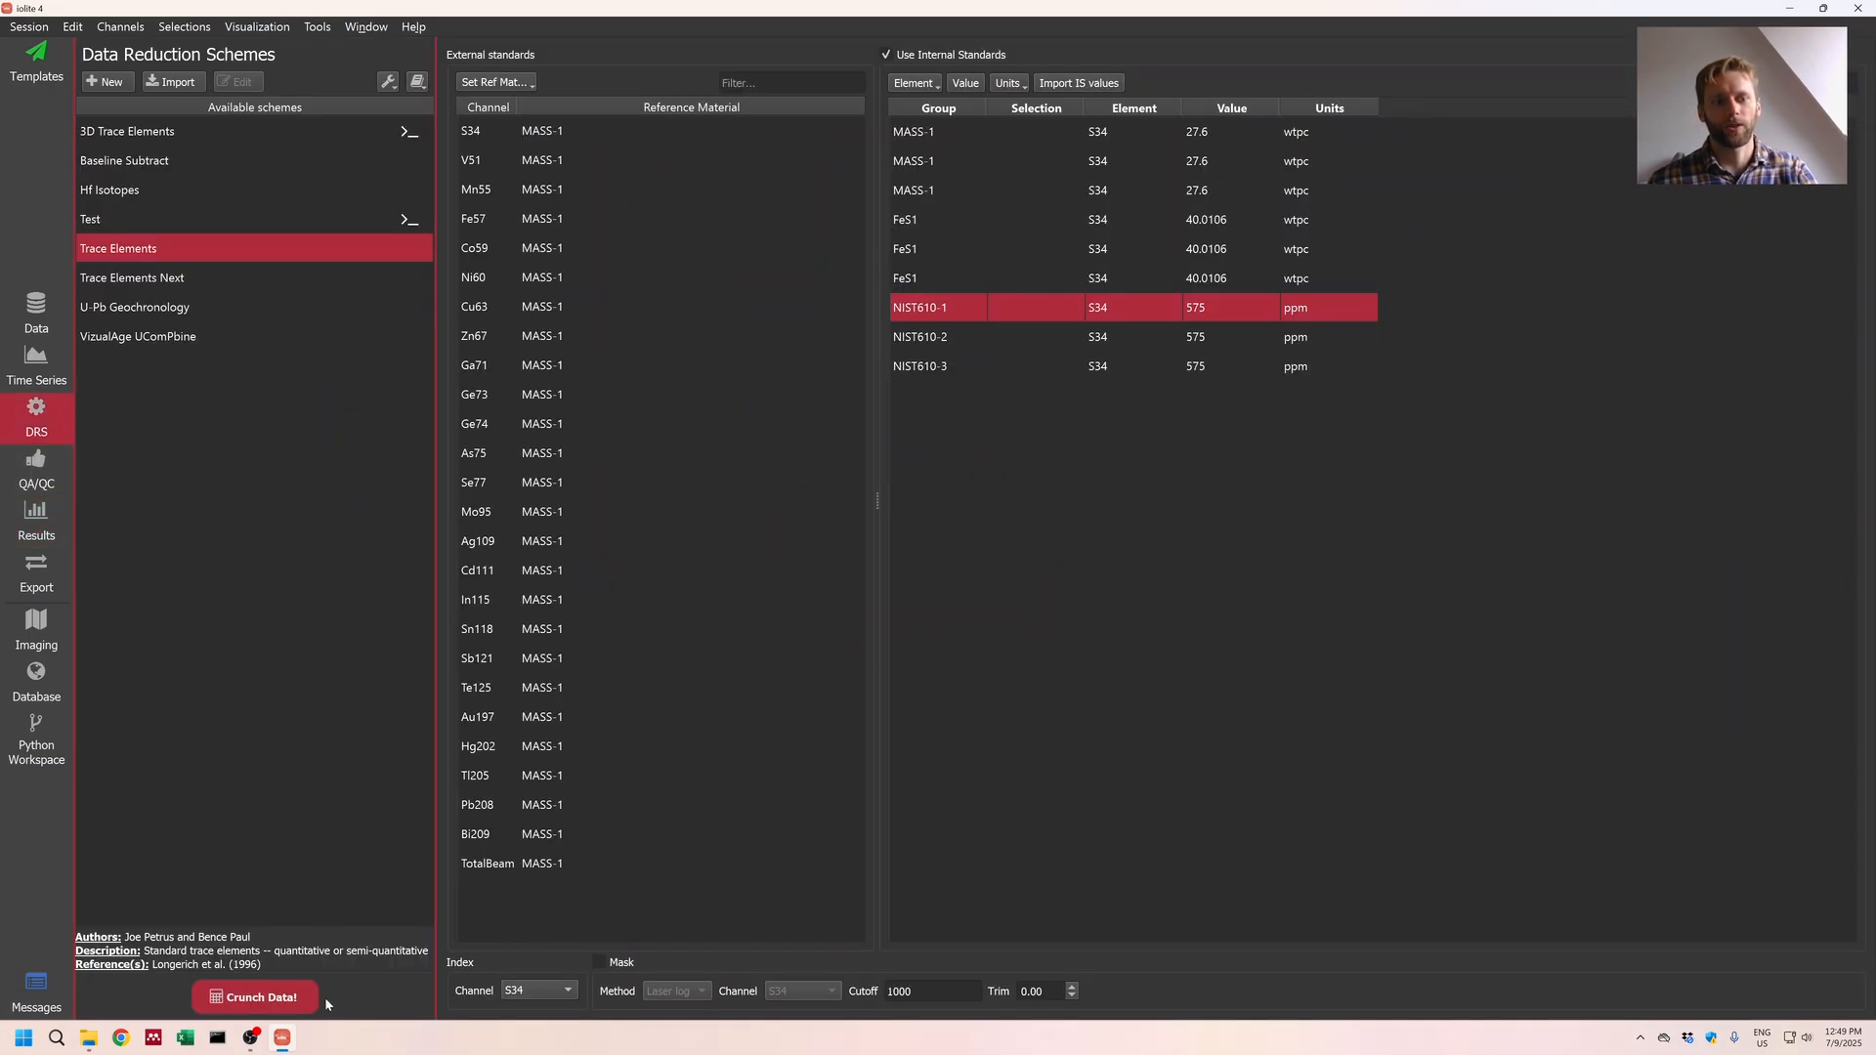
left_click(36, 312)
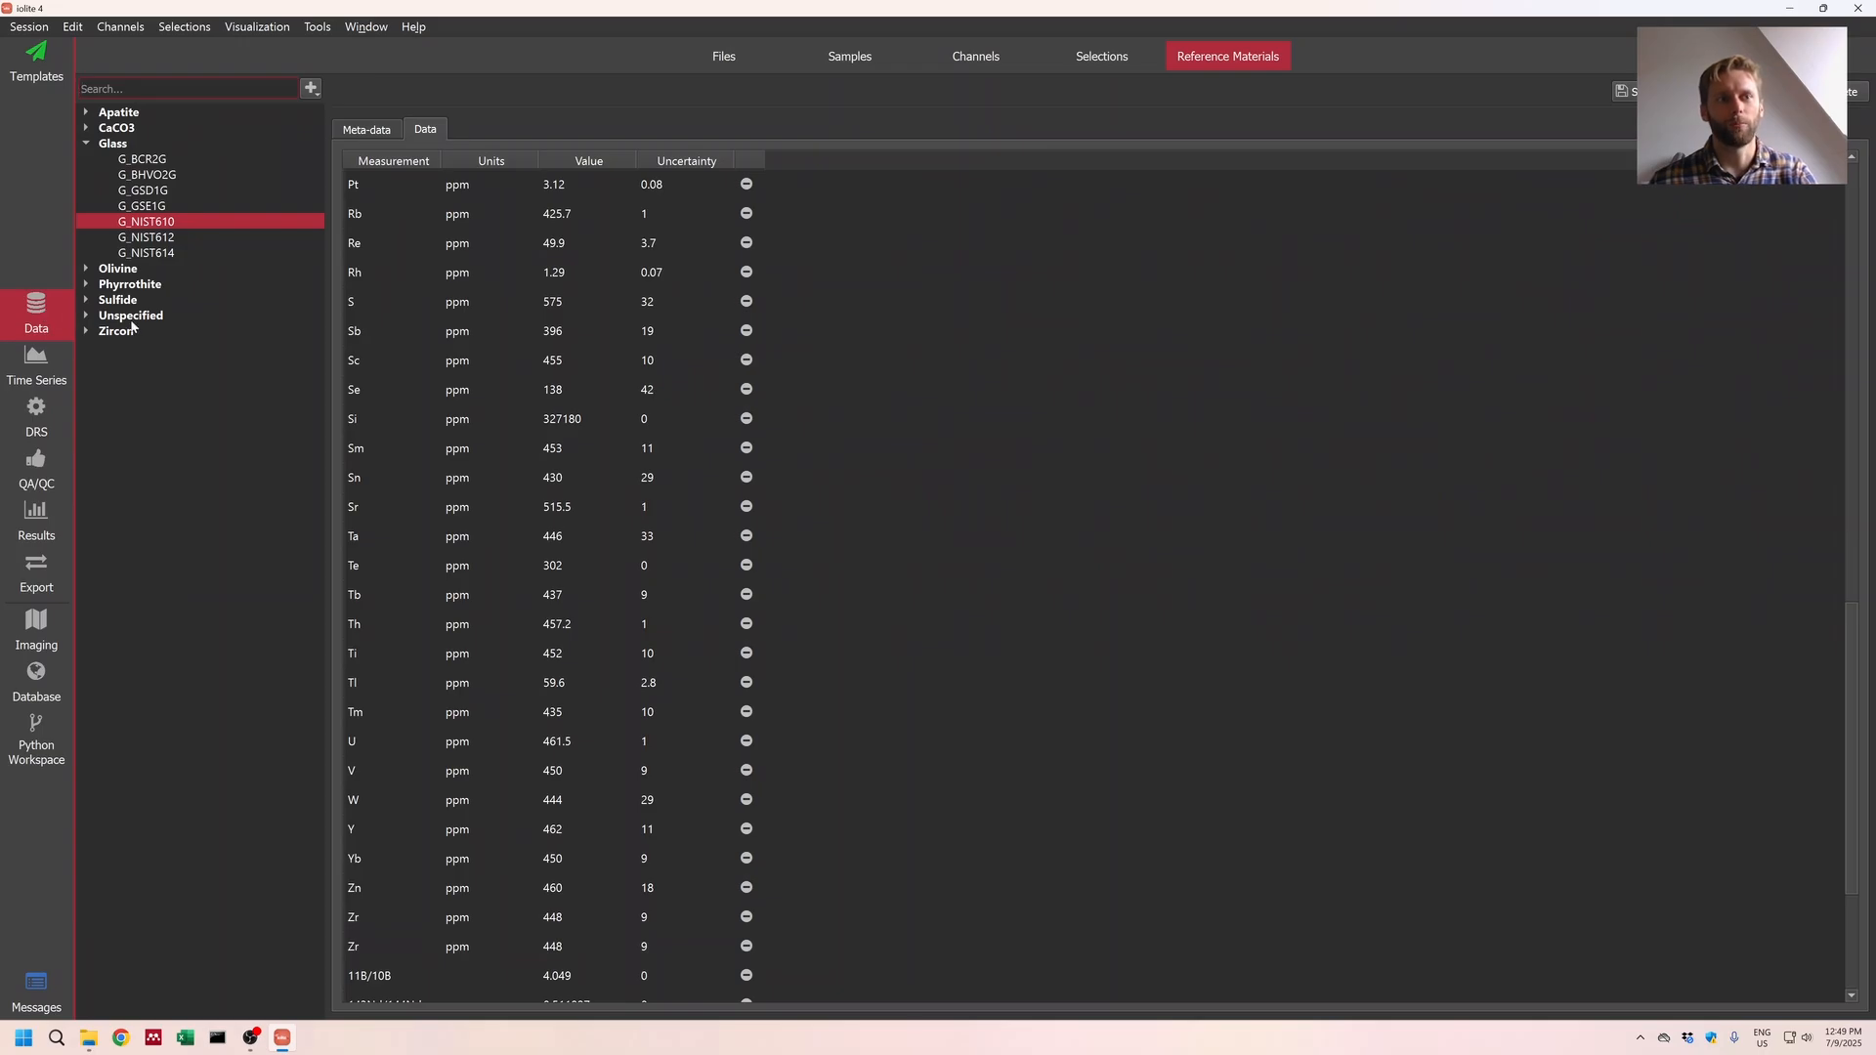
left_click(36, 366)
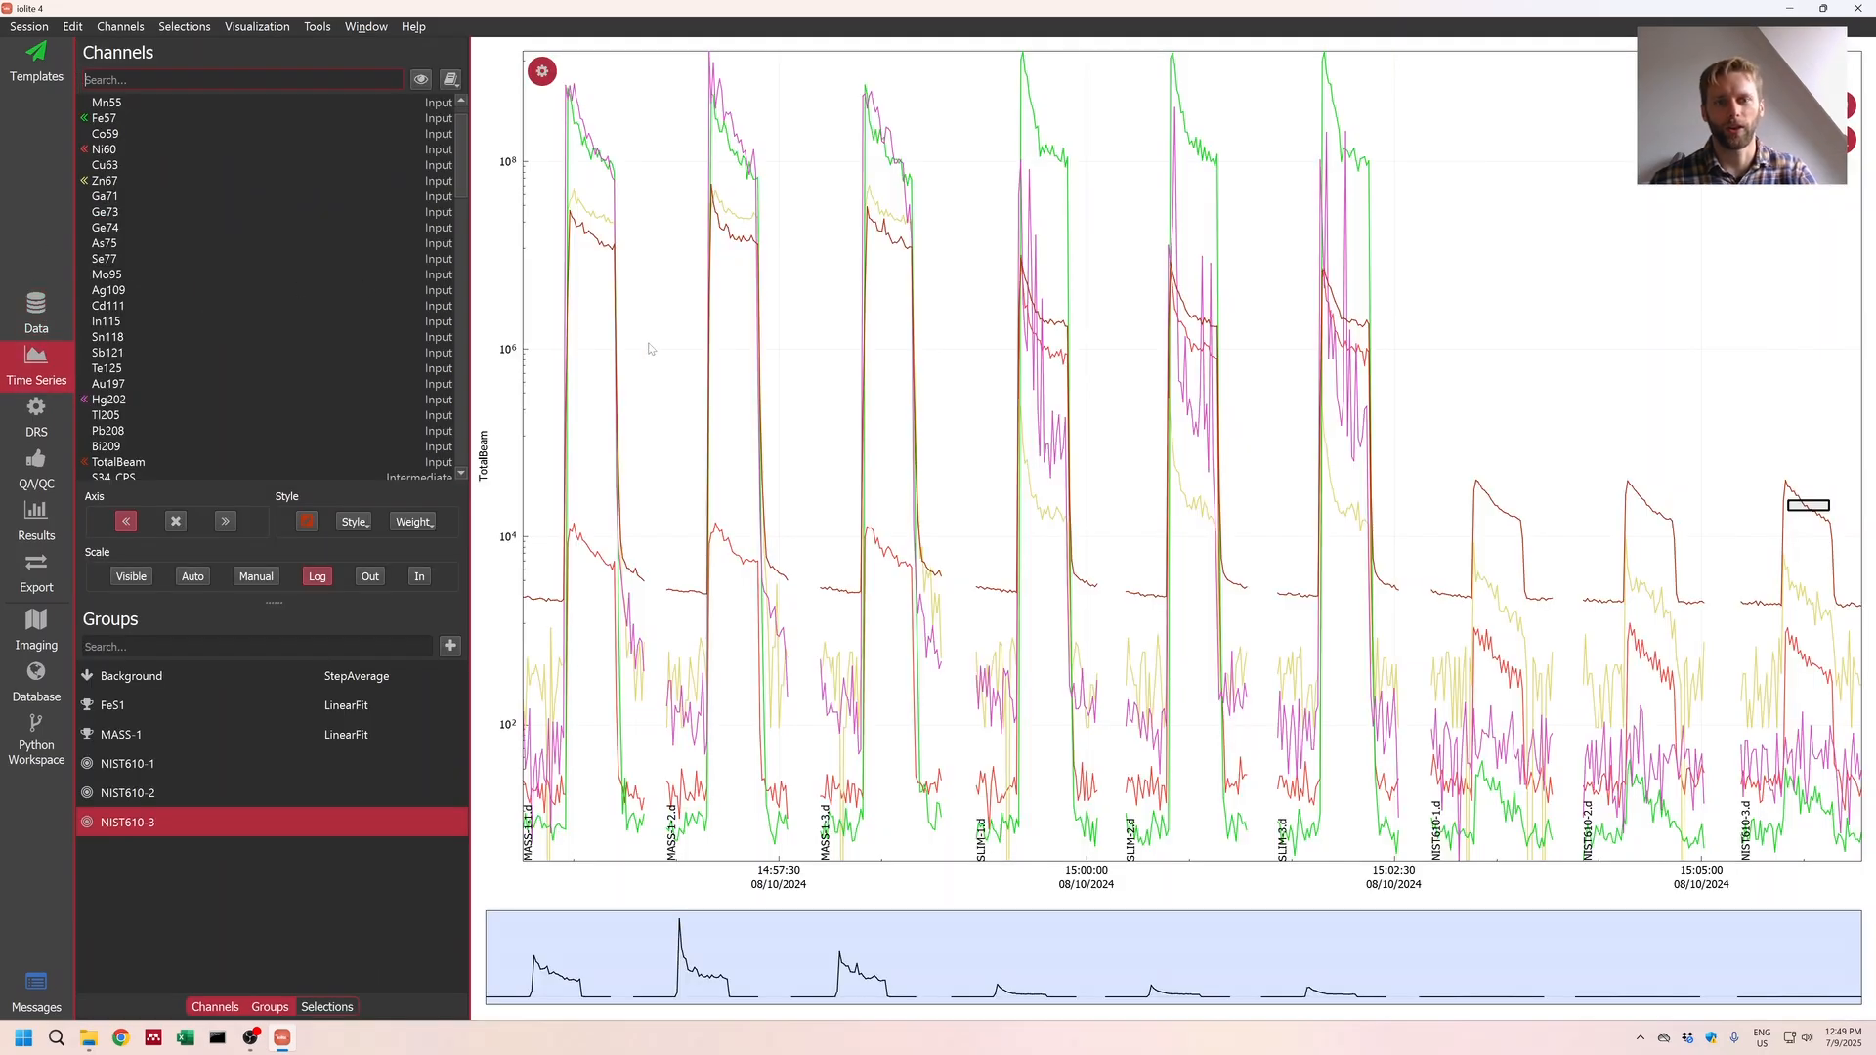
double_click(170, 459)
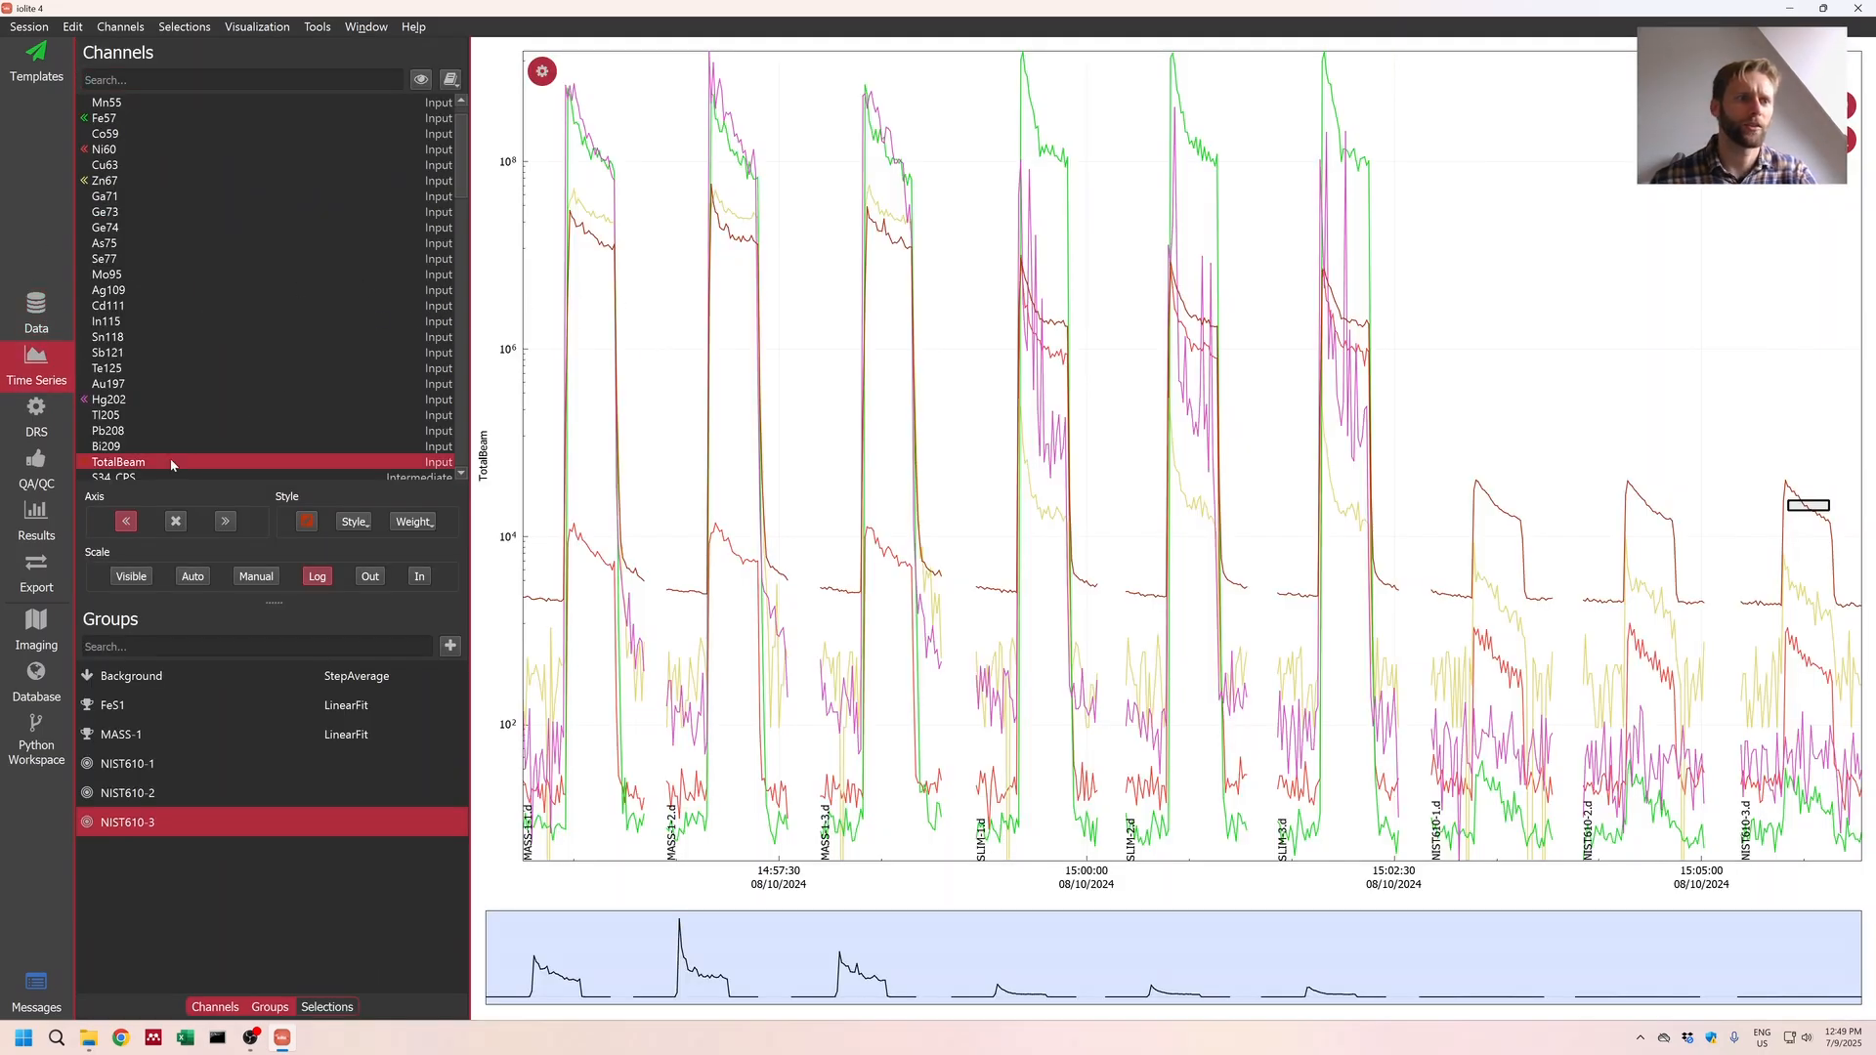
double_click(149, 403)
double_click(137, 181)
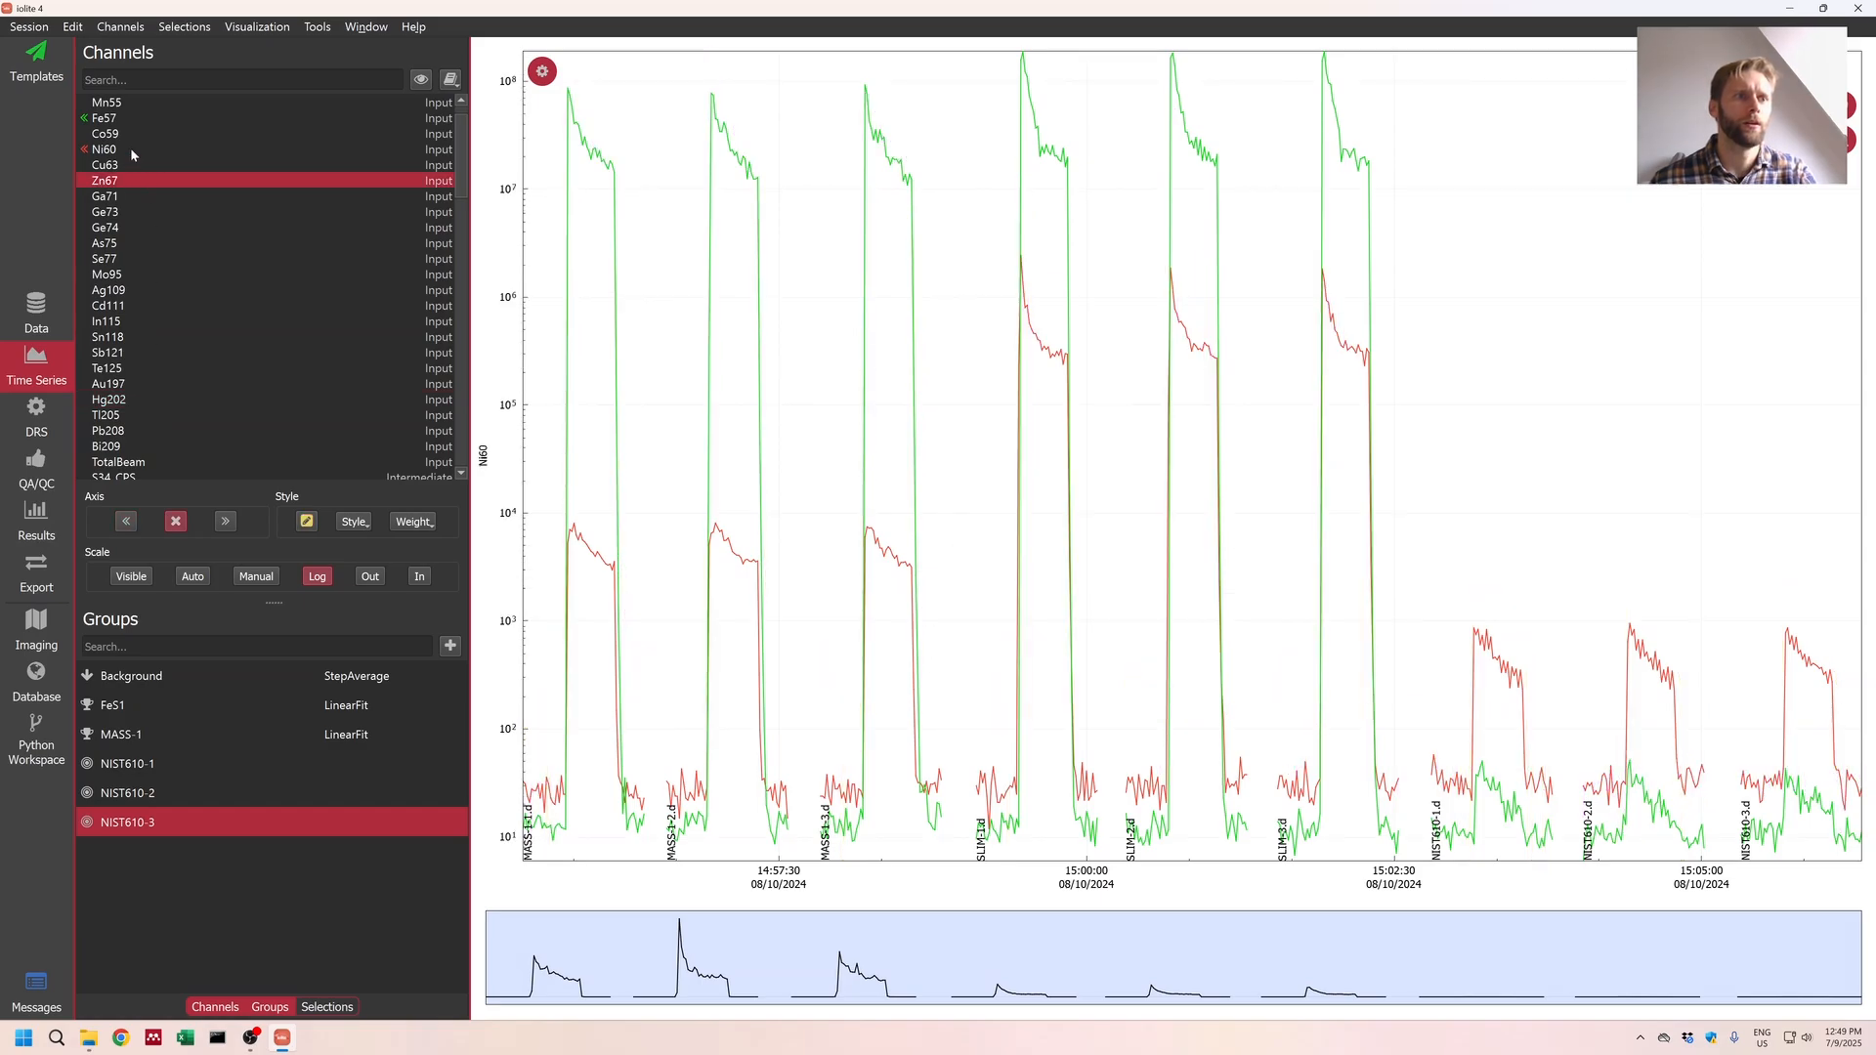
double_click(131, 148)
double_click(129, 118)
Step: Plot the Zn67_ppm output channel in the time series on a logarithmic scale
scroll(197, 251, "down", 9)
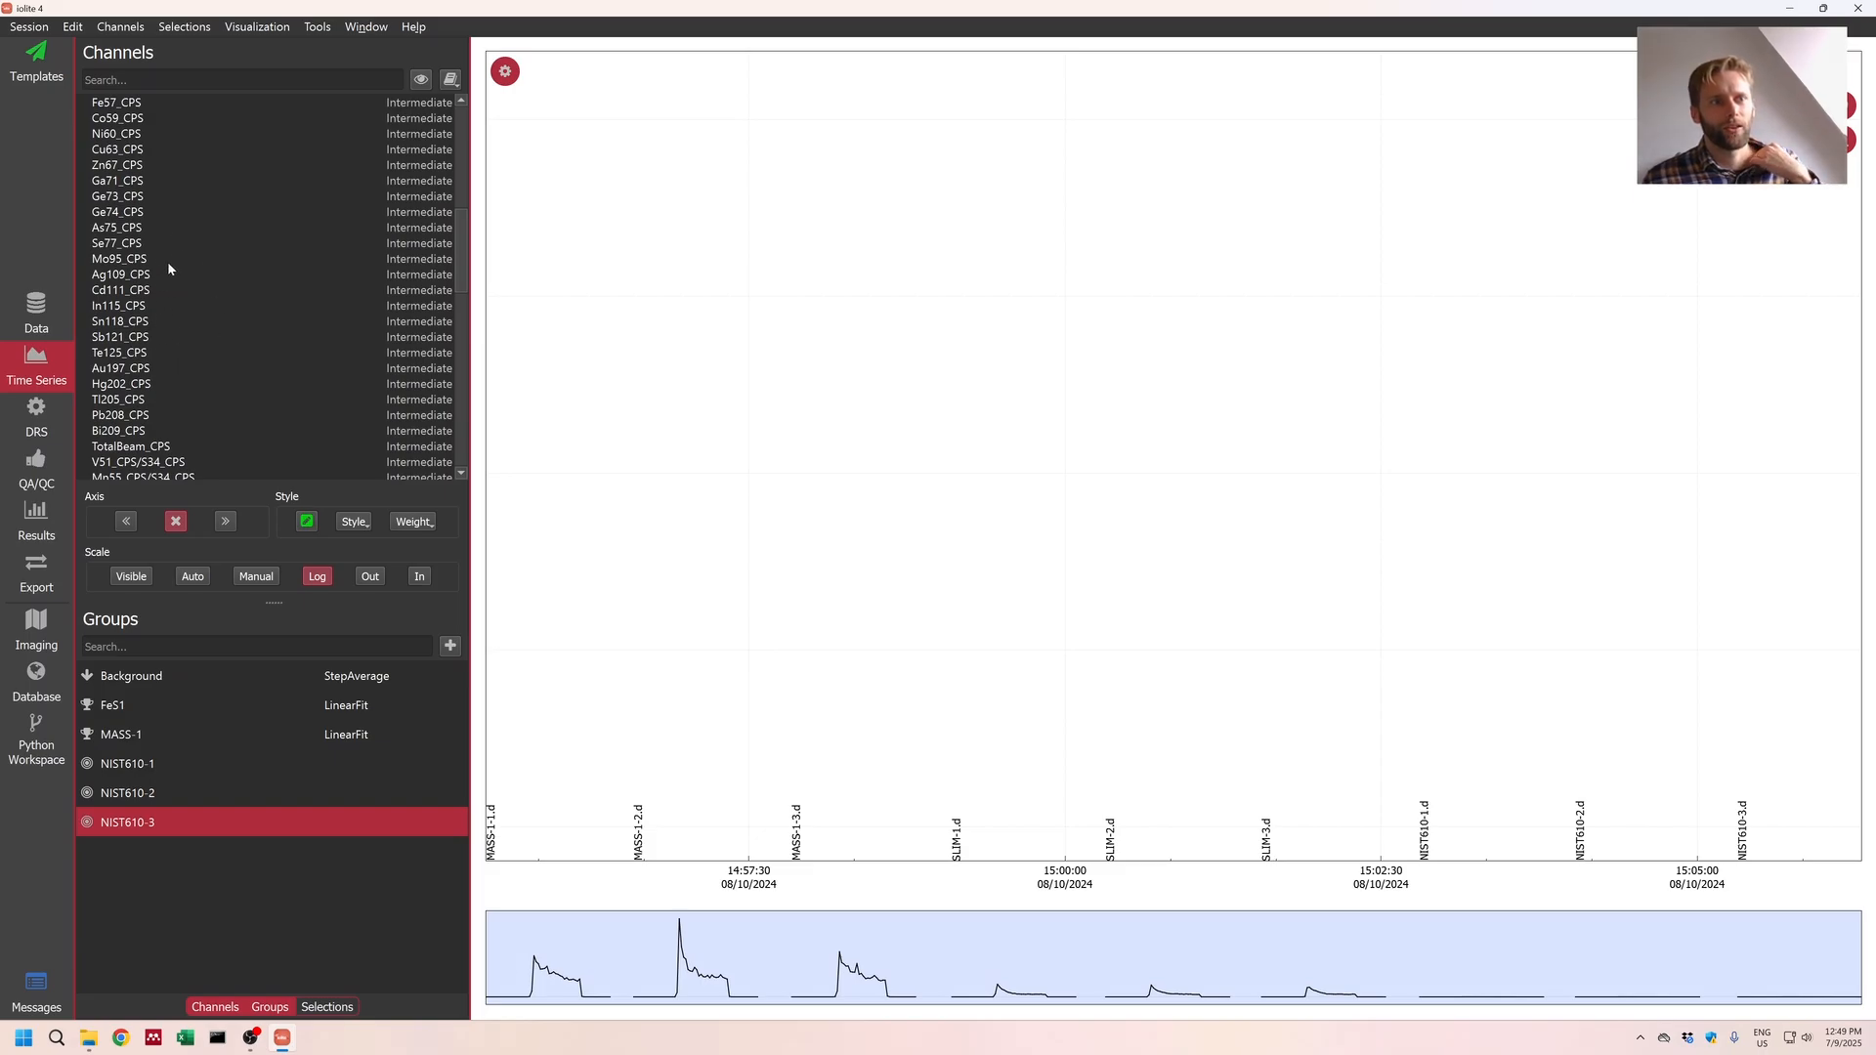
scroll(200, 354, "down", 9)
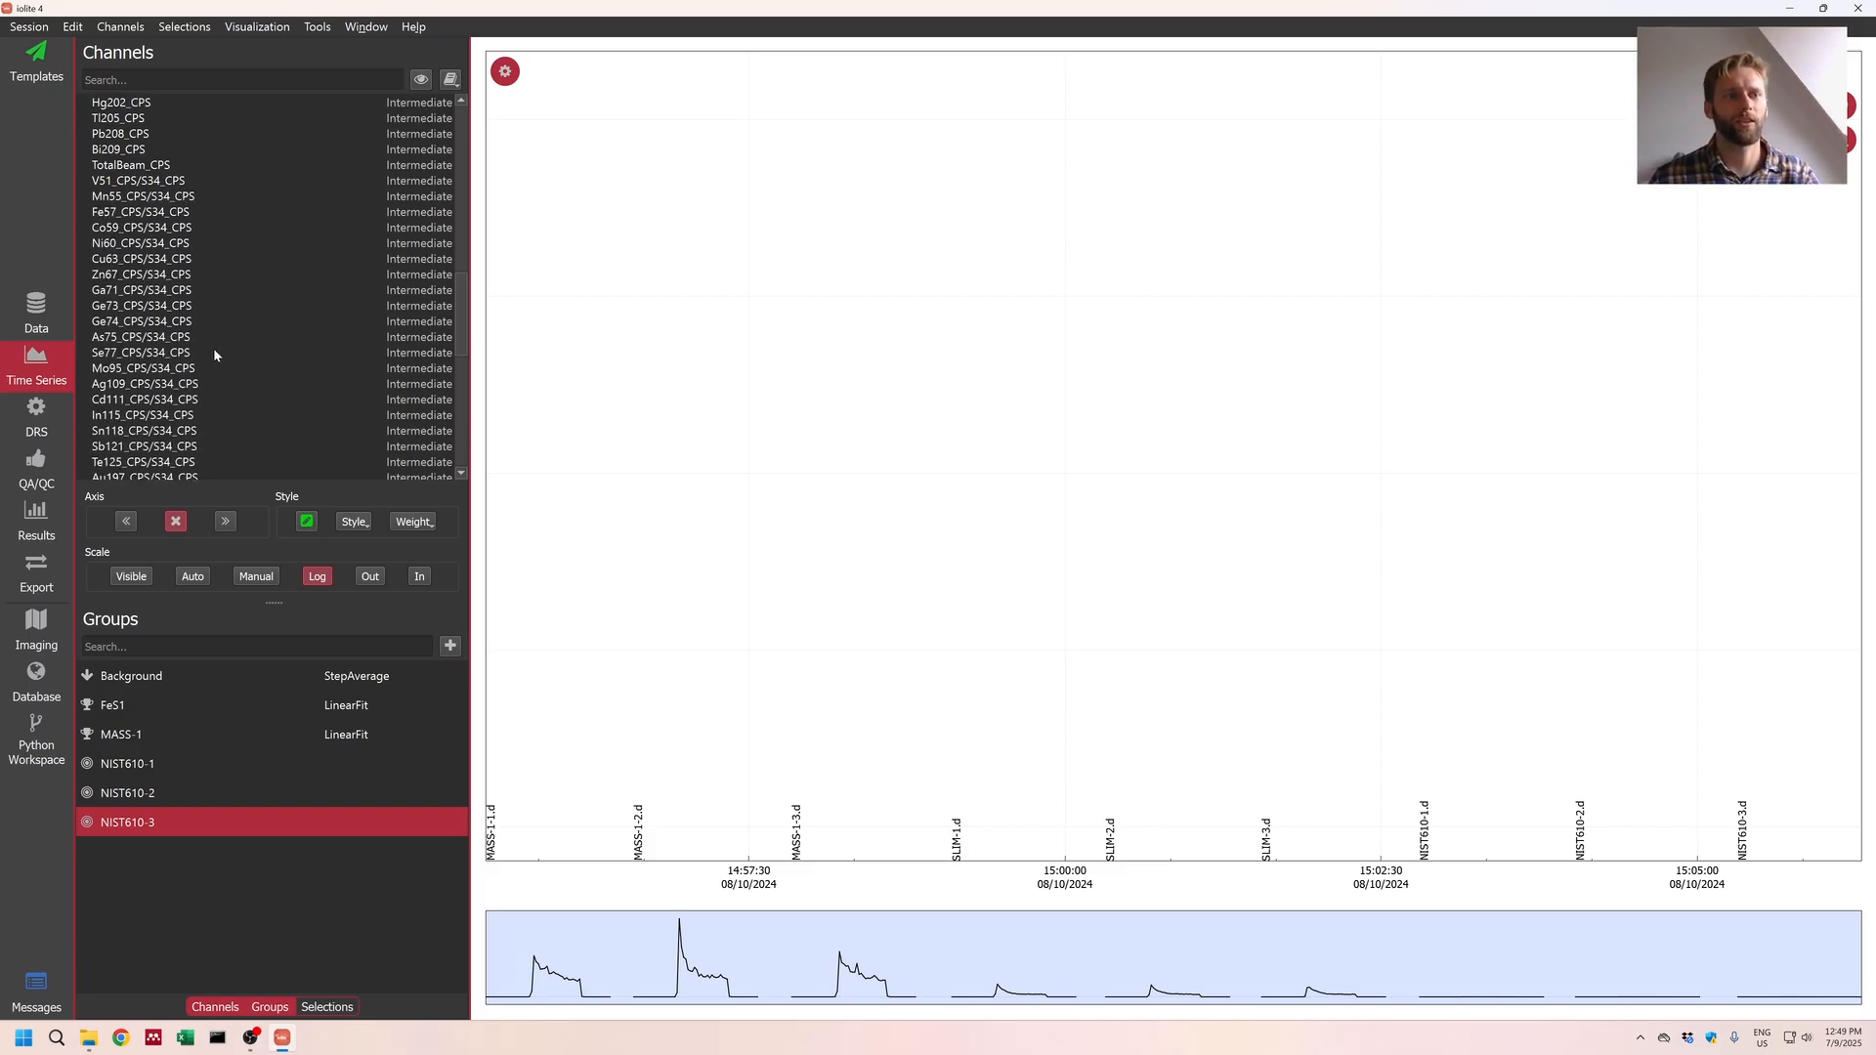
scroll(195, 396, "down", 9)
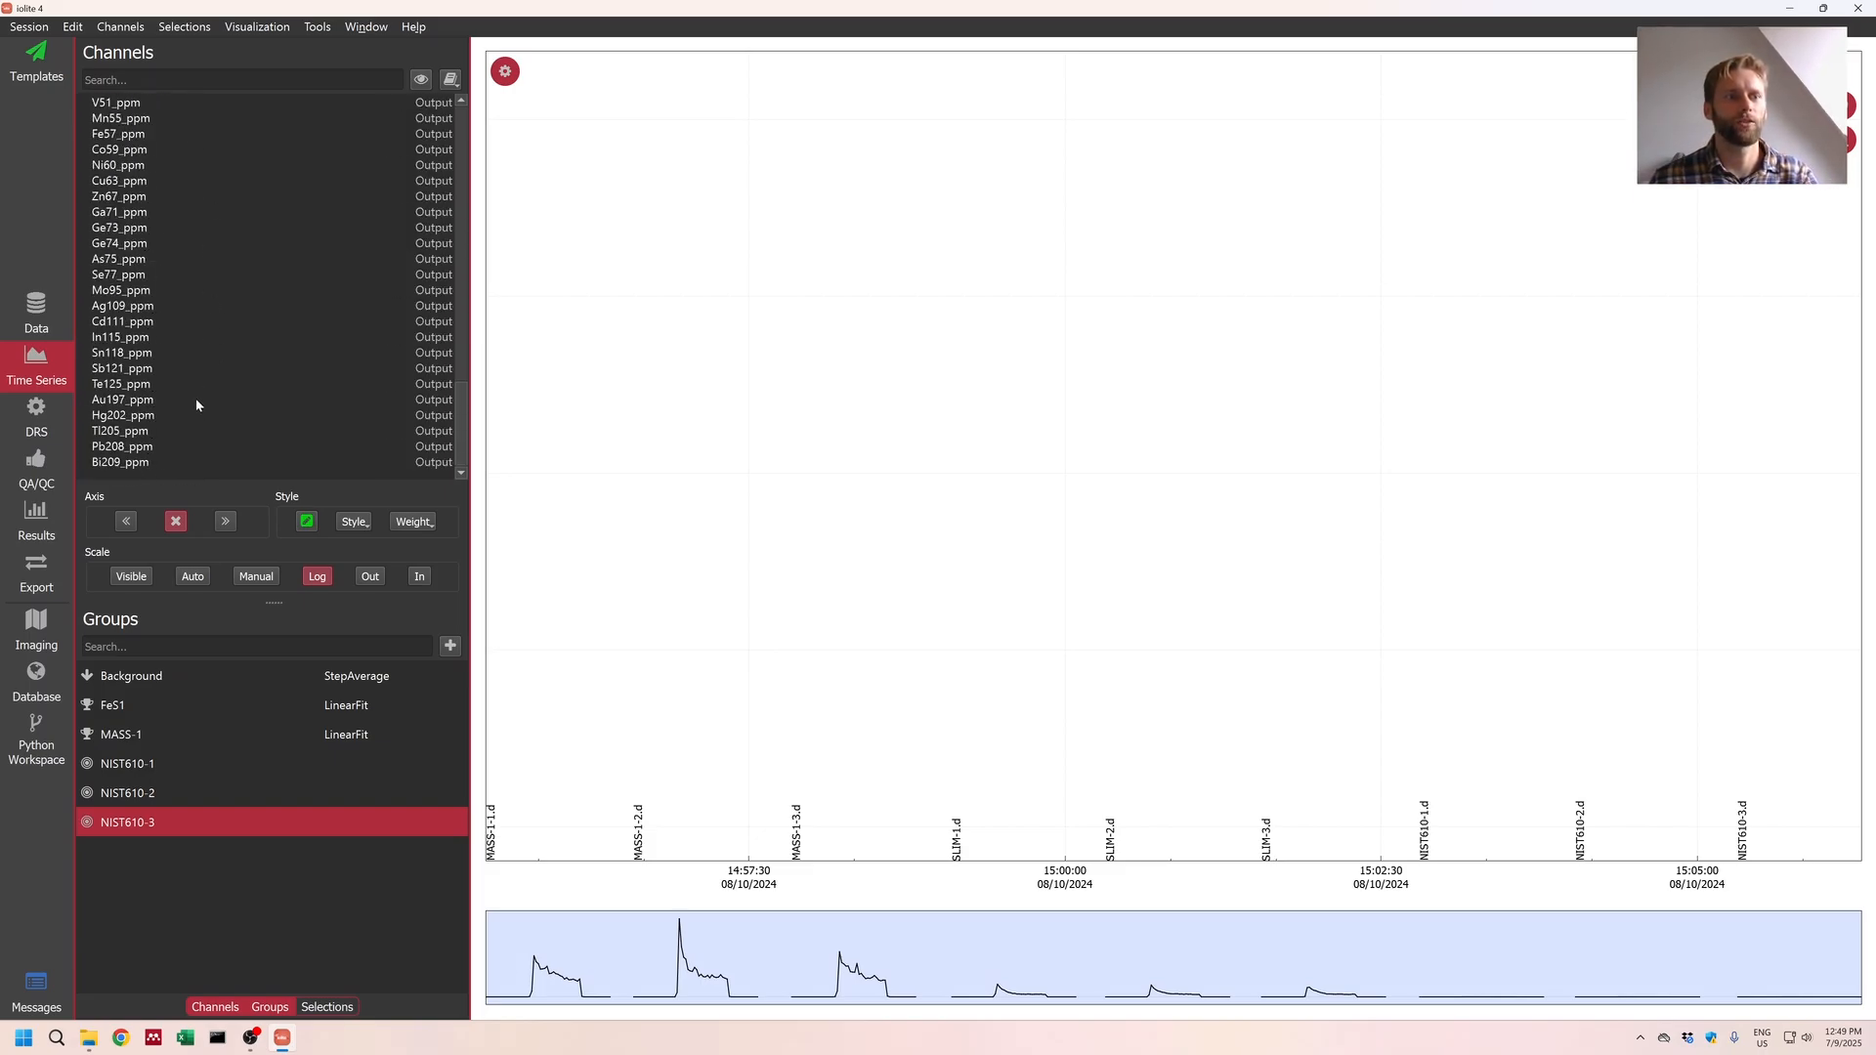
scroll(196, 366, "up", 5)
left_click(133, 338)
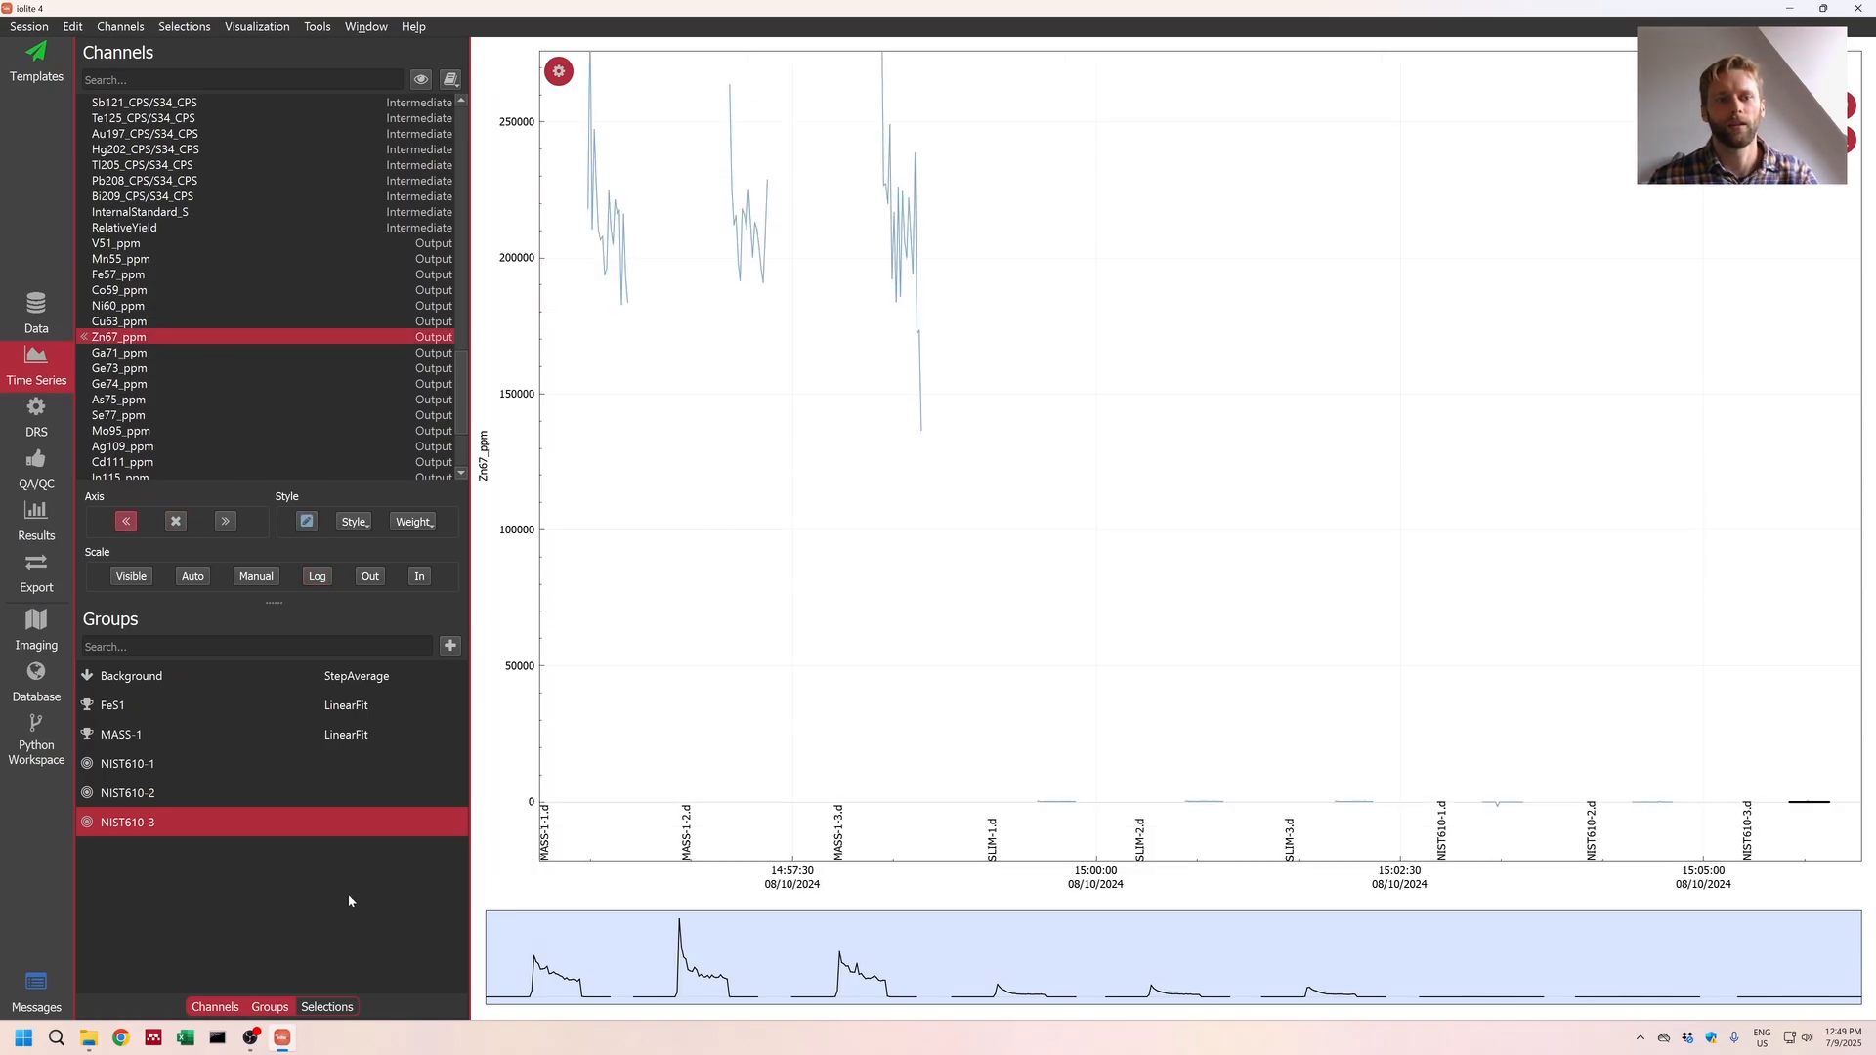
left_click(317, 577)
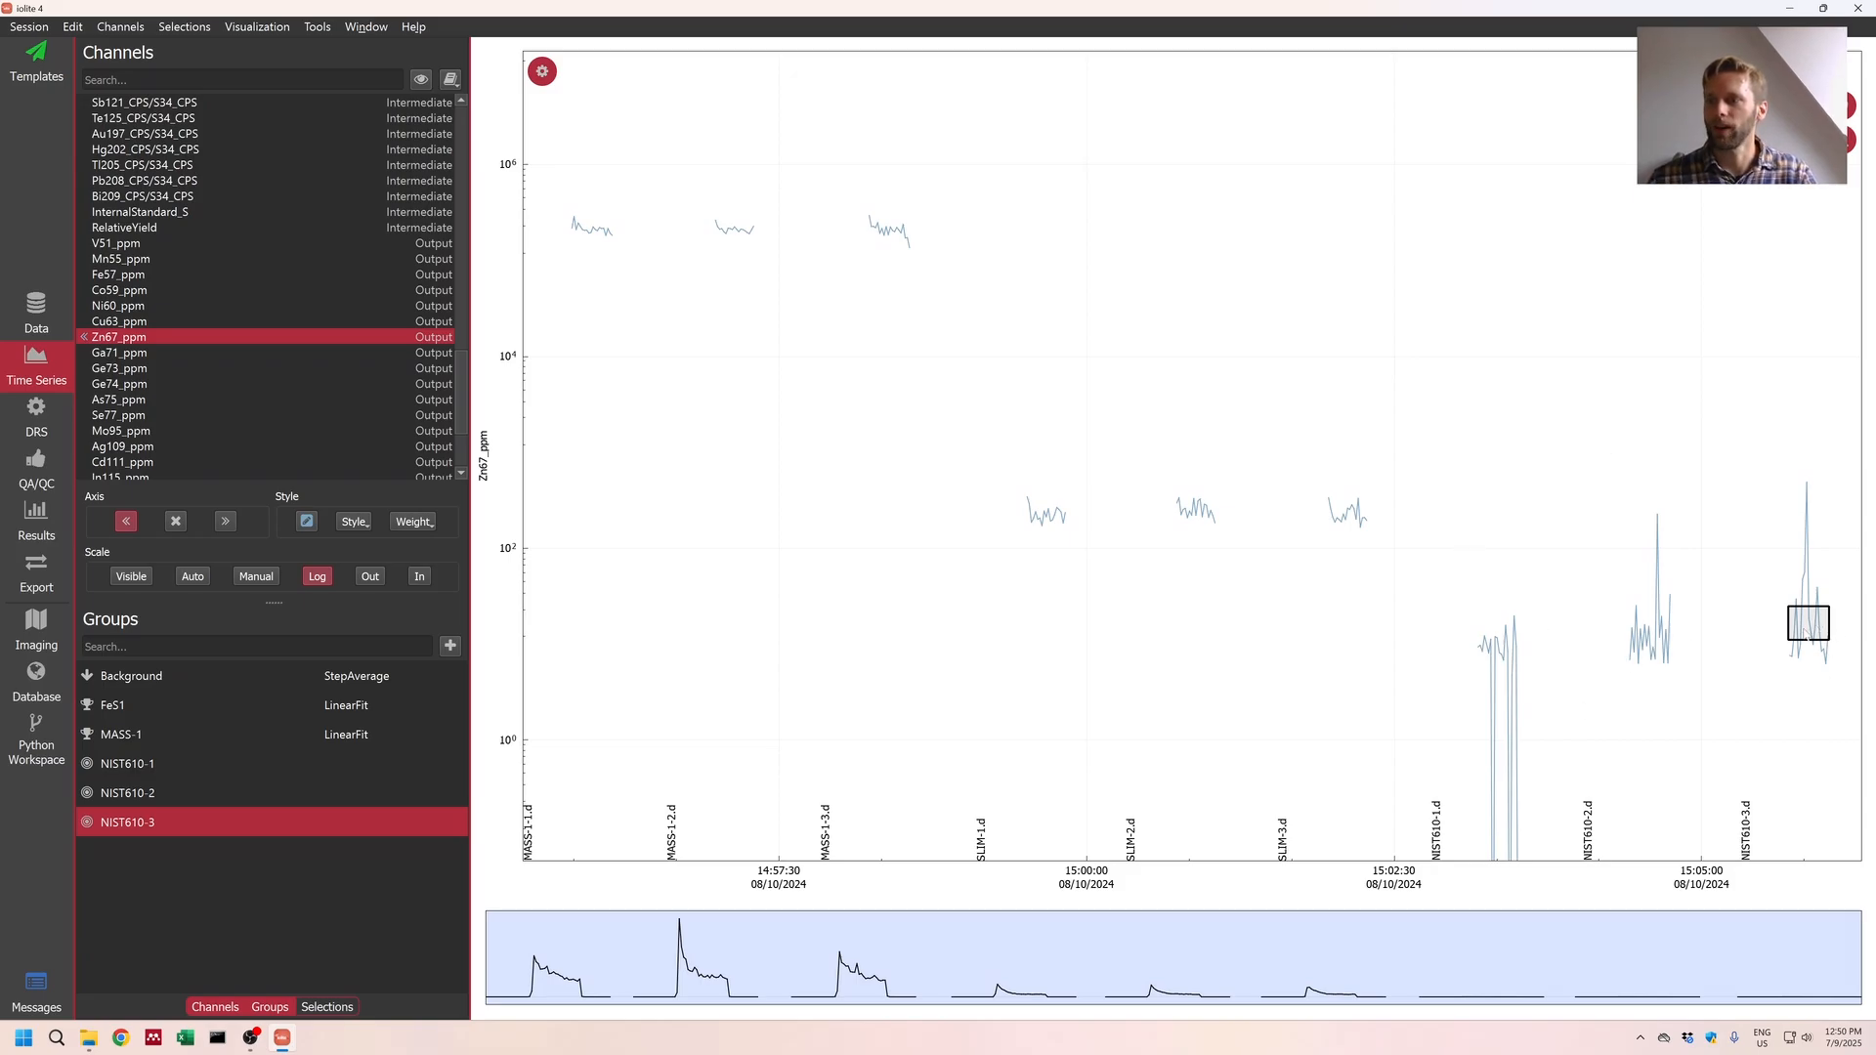
Step: Adjust the edges of the NIST610-3 selection around the Zn67_ppm spike, ending with most of the ablation signal covered
left_click(1806, 638)
mouse_move(1830, 630)
left_mouse_down()
mouse_move(1795, 628)
mouse_move(1810, 622)
left_mouse_up()
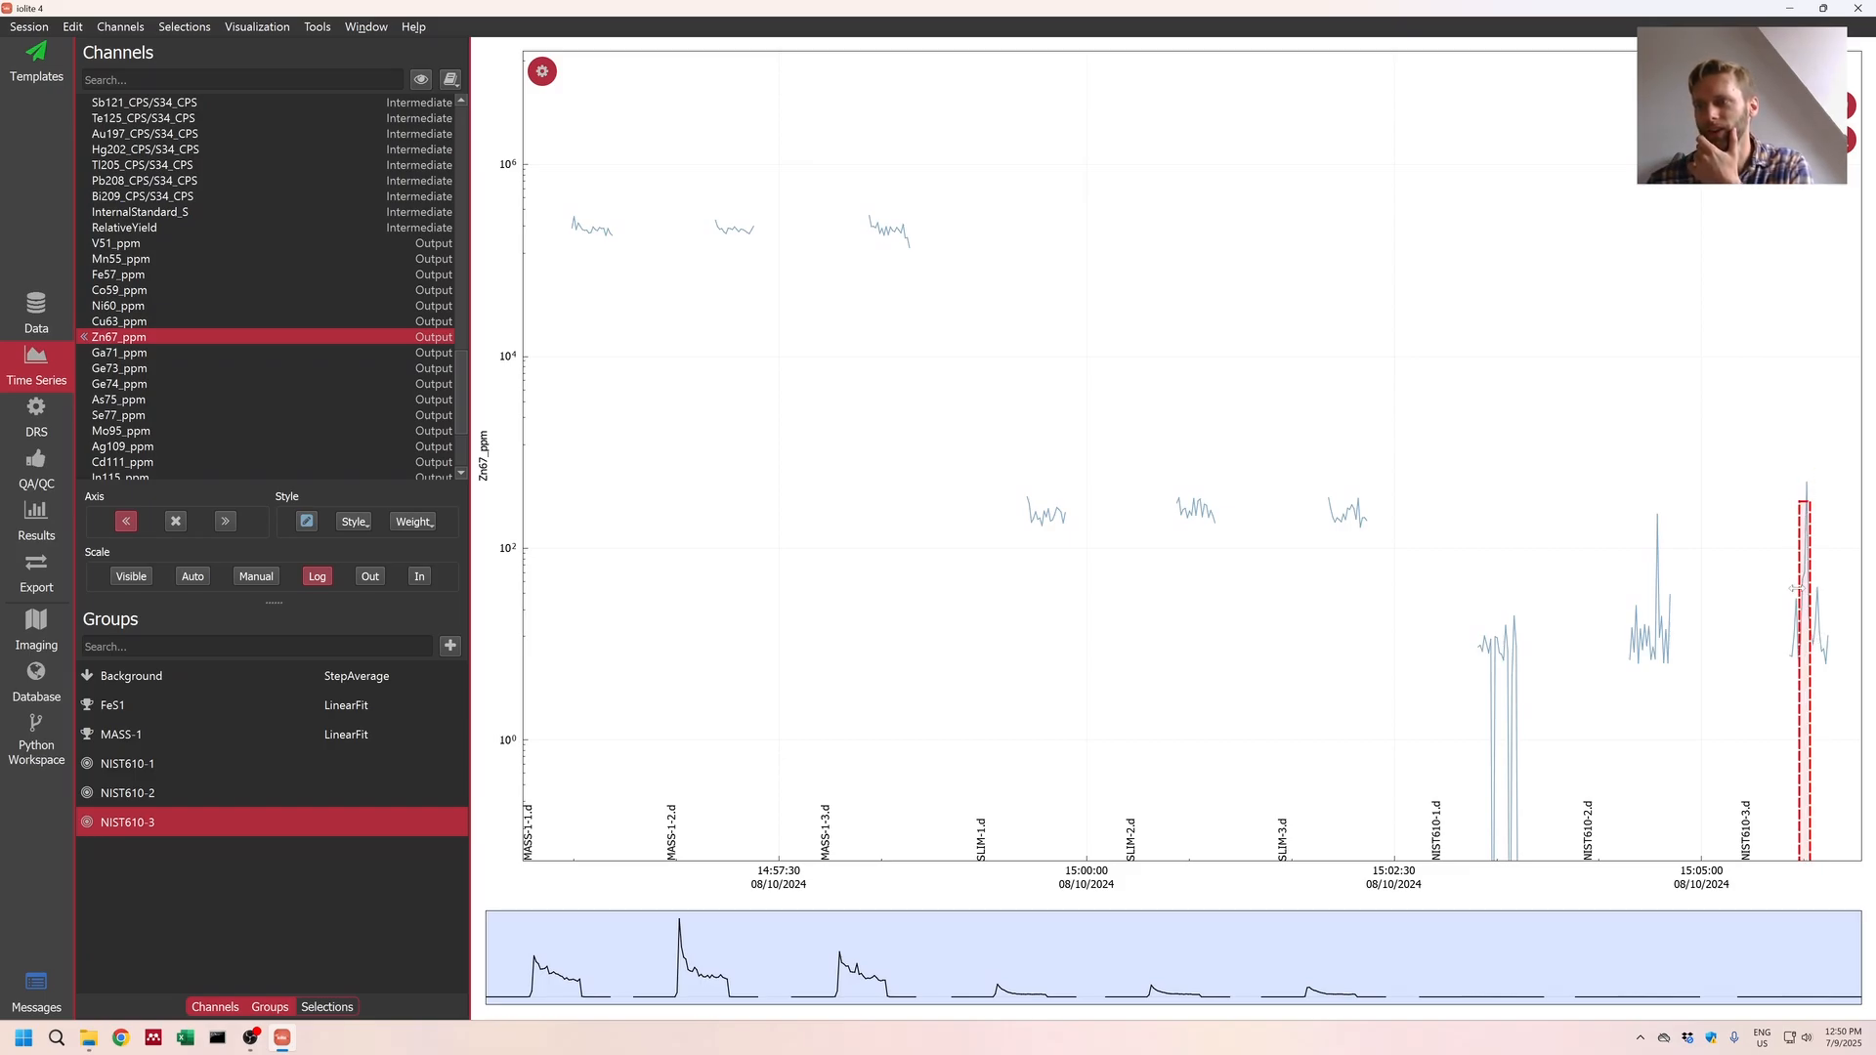
left_click_drag(1799, 588, 1818, 597)
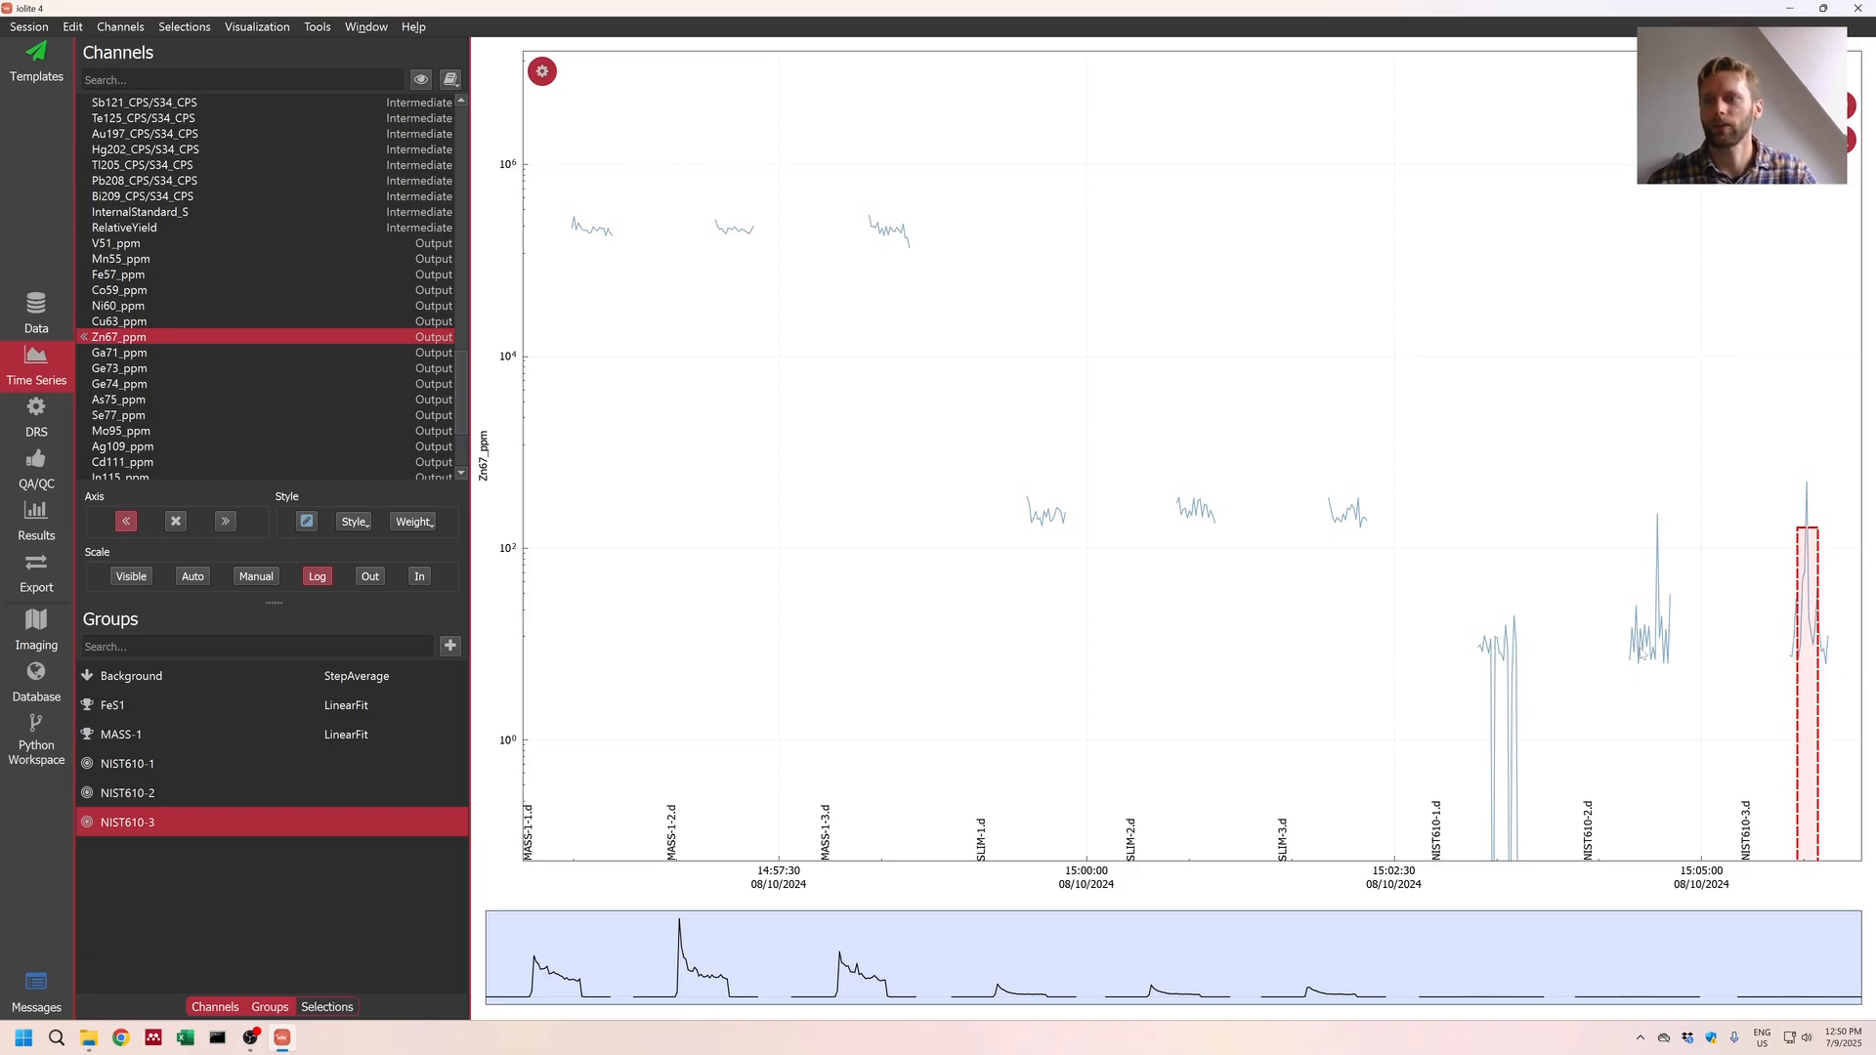
left_click_drag(1818, 600, 1791, 618)
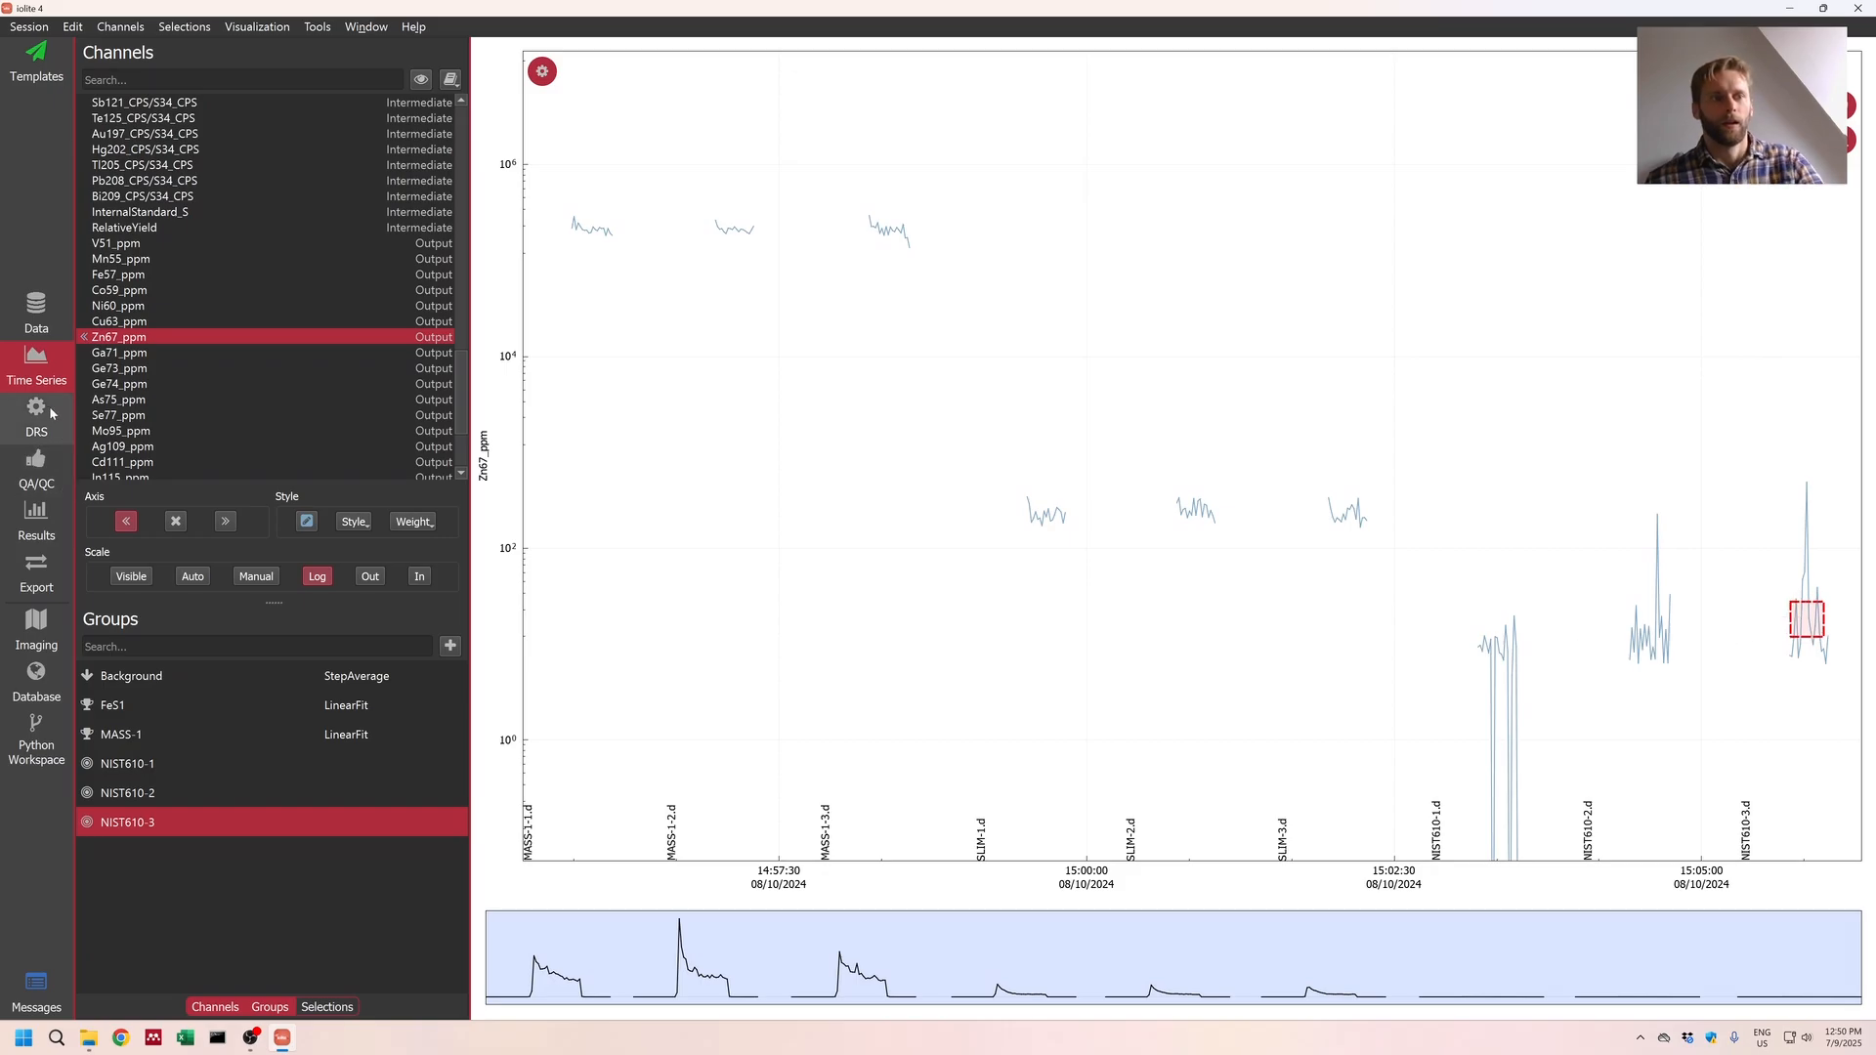
Step: Set up a file export of Stats in Excel format for the Samples and Reference Materials groups
left_click(35, 589)
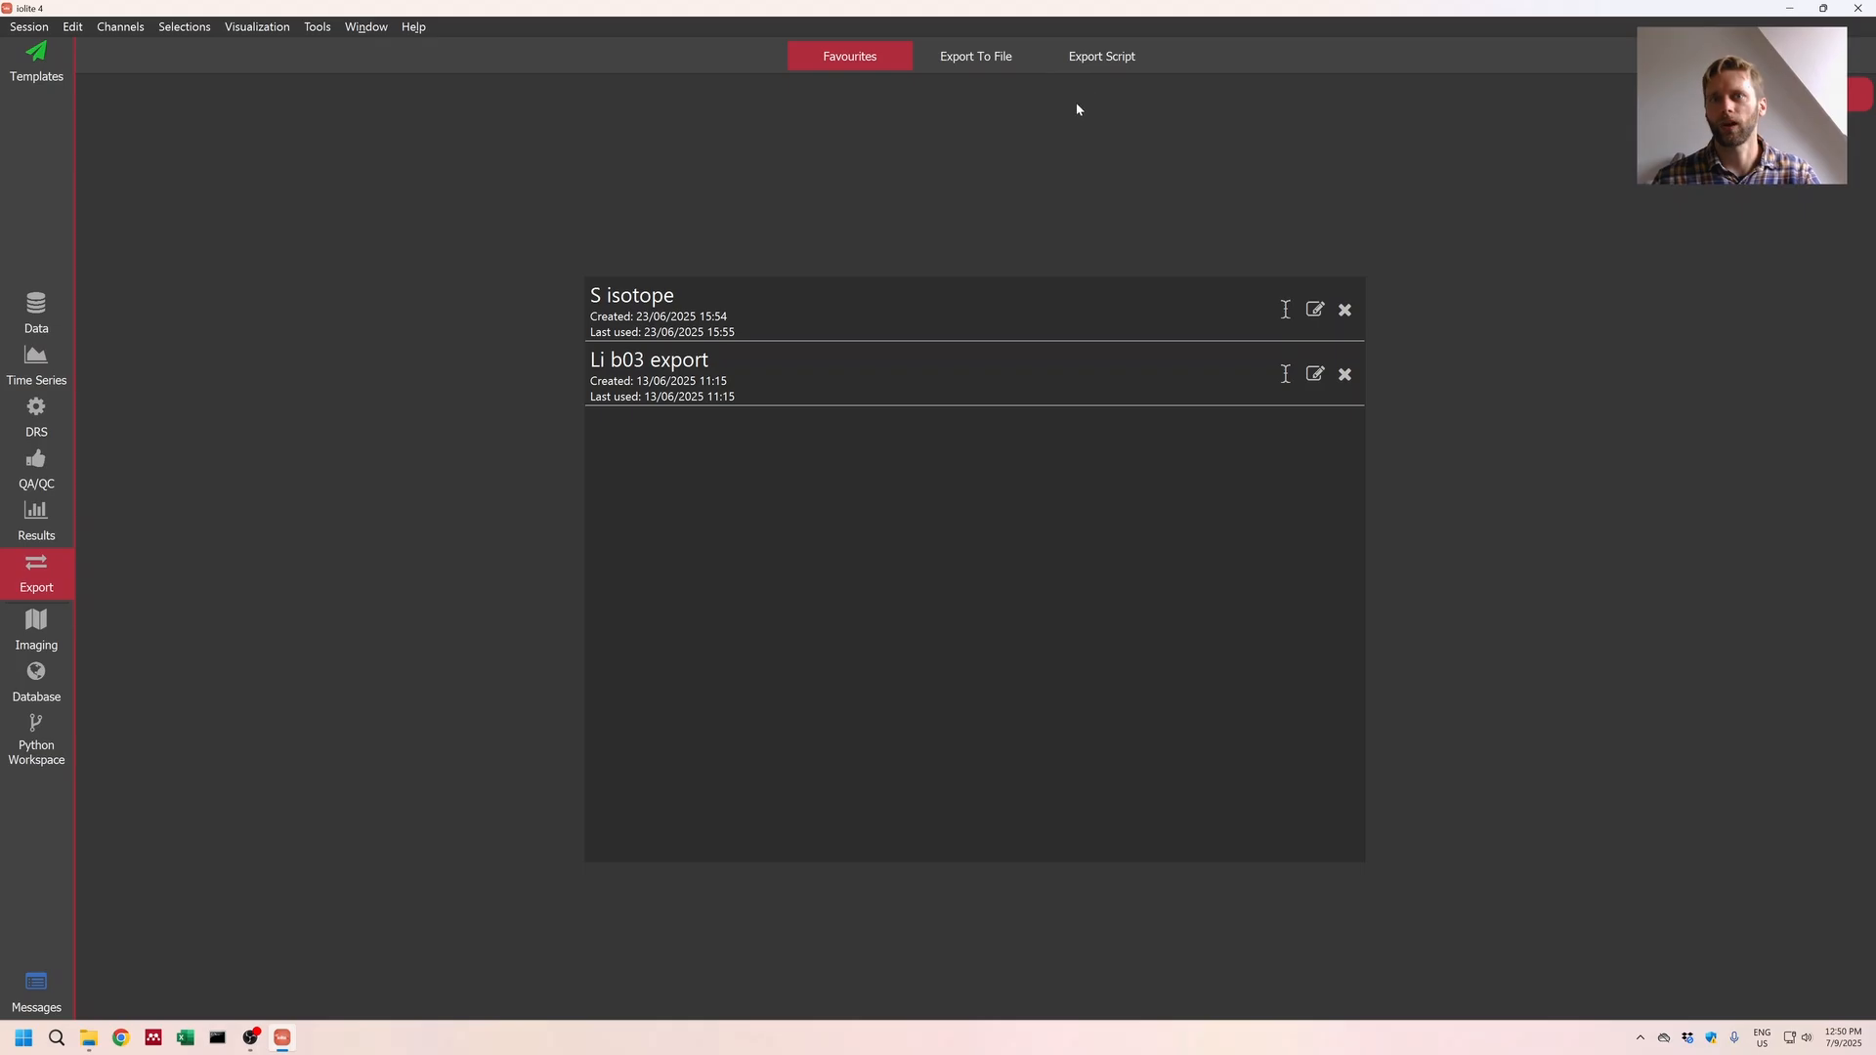
left_click(973, 59)
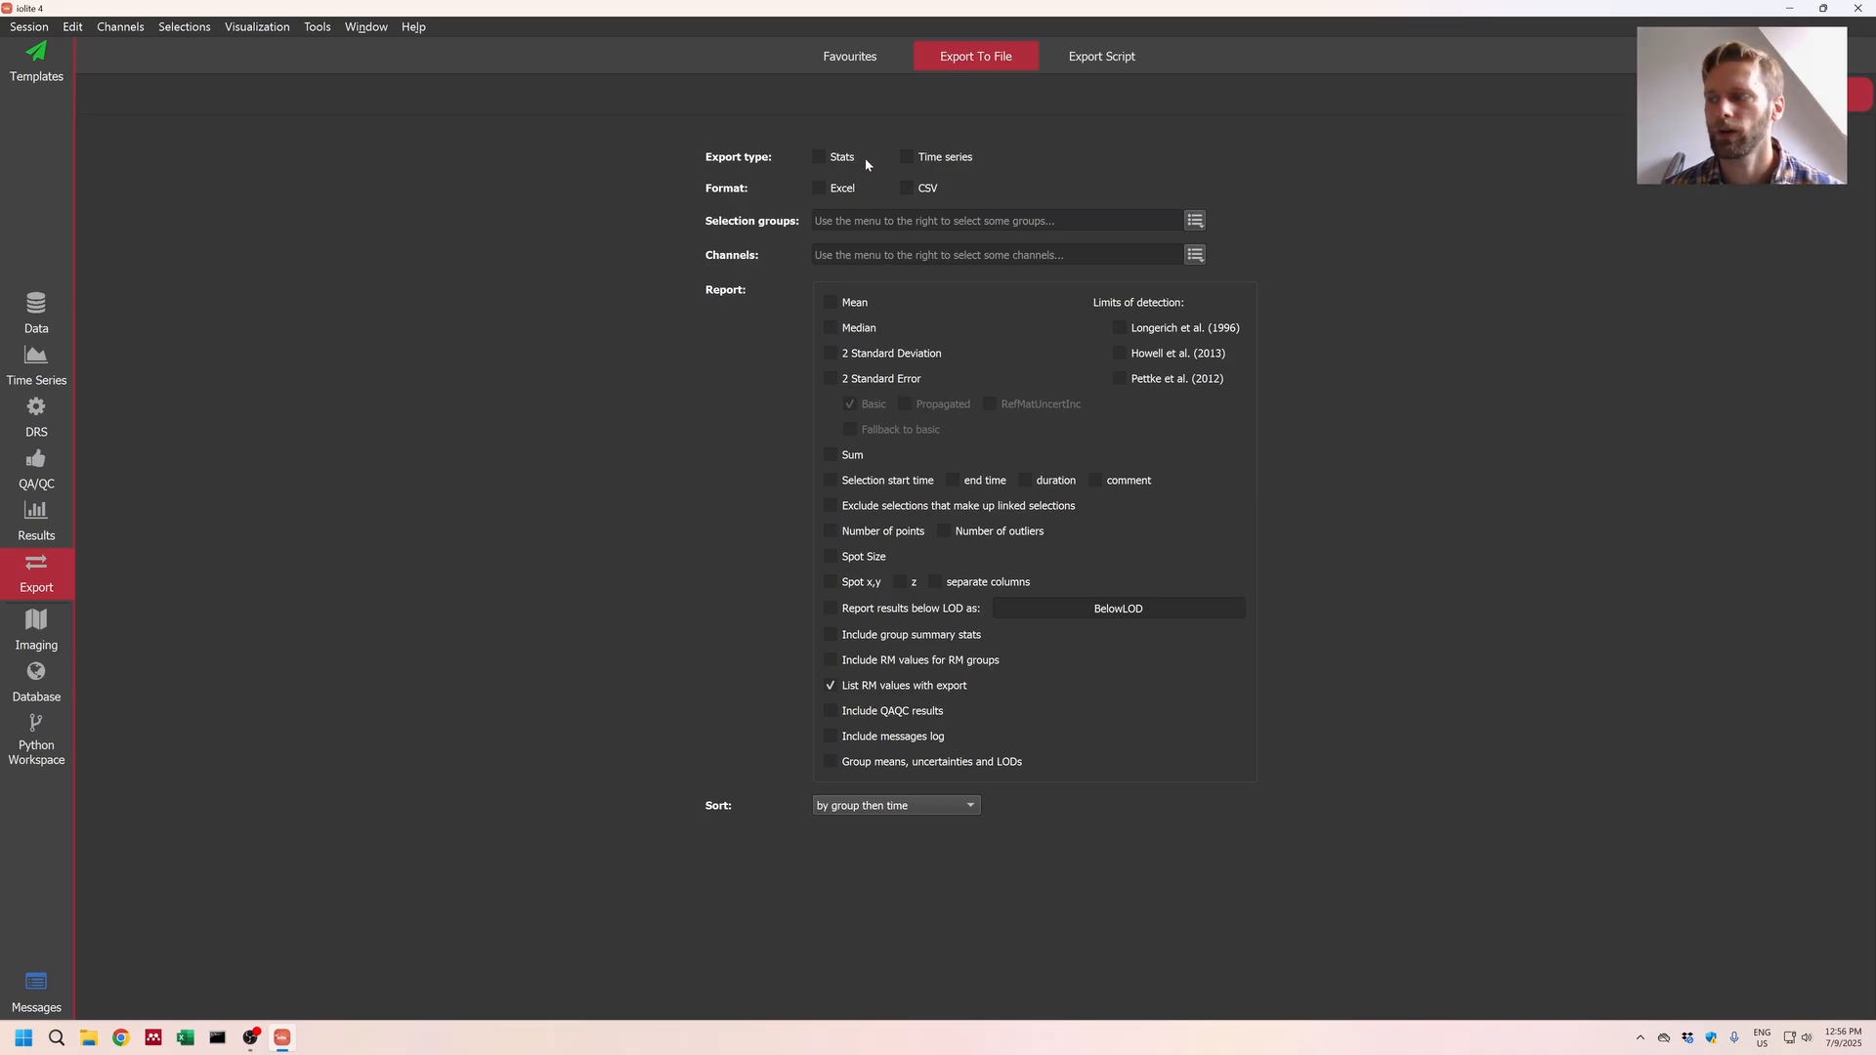
left_click(821, 160)
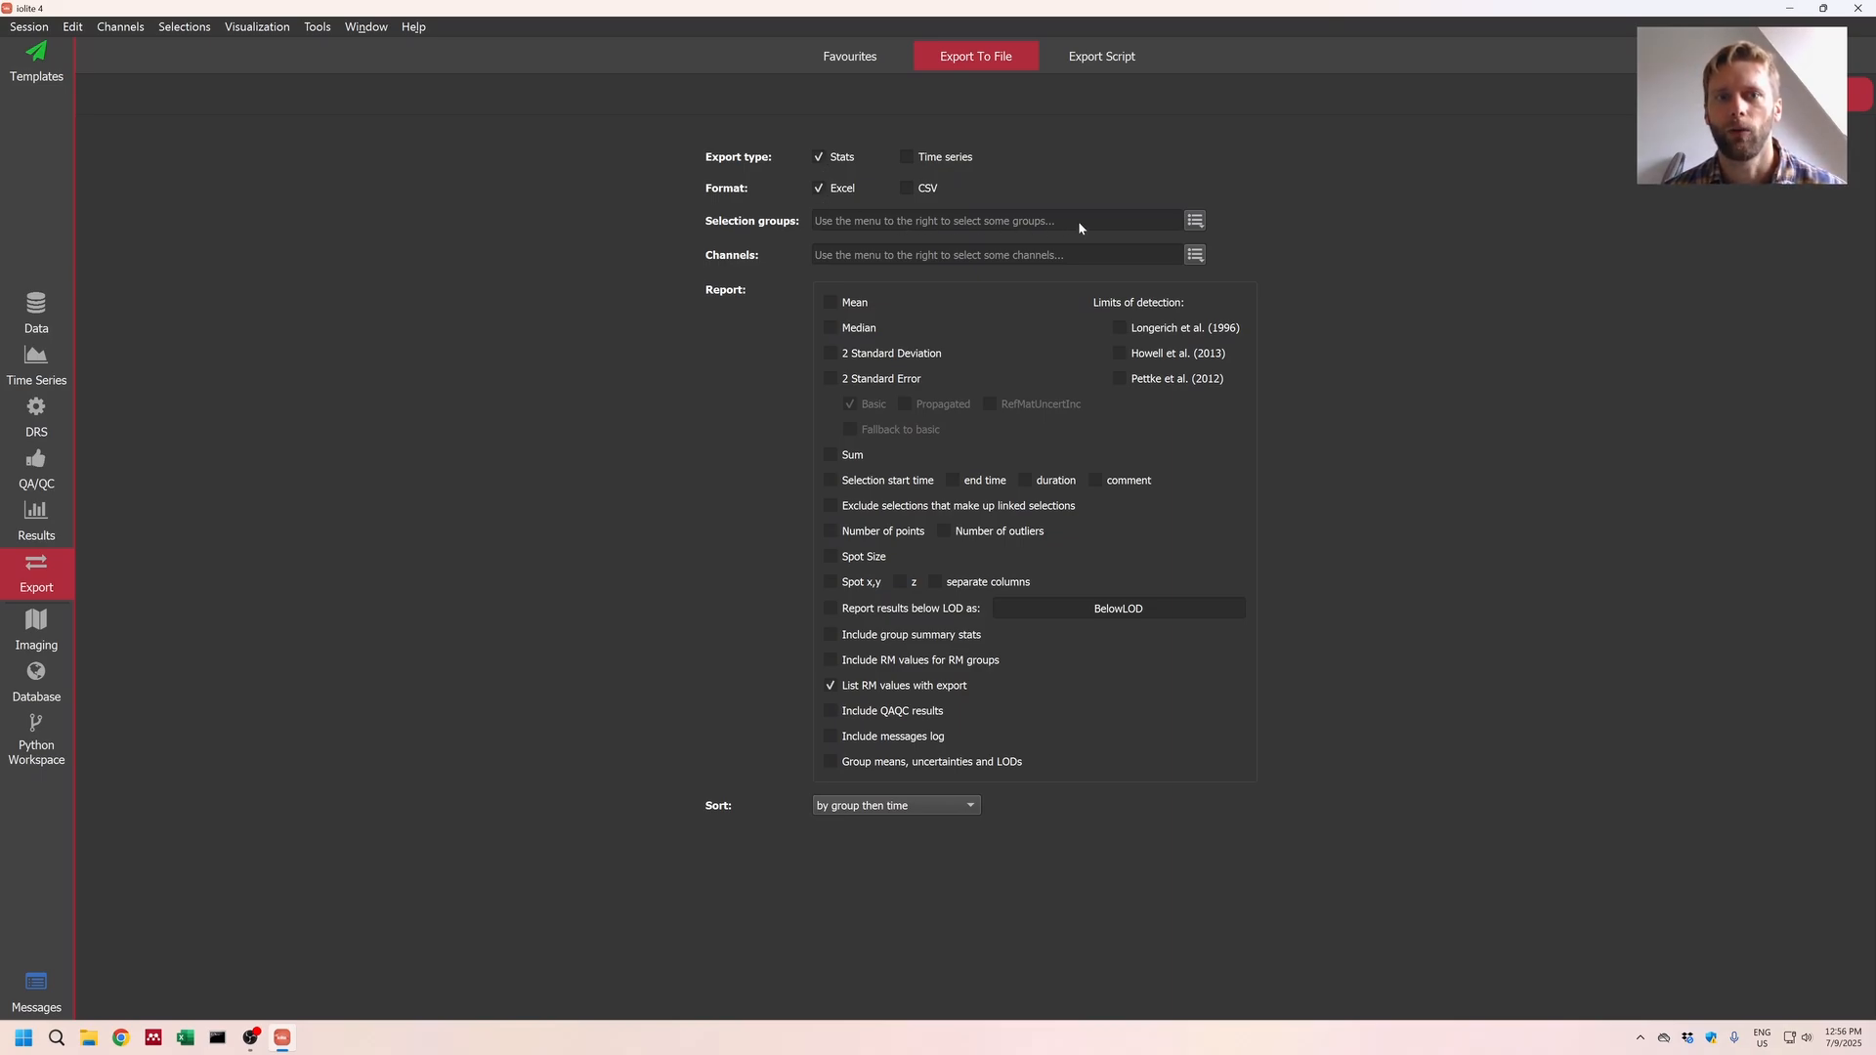
left_click(1196, 220)
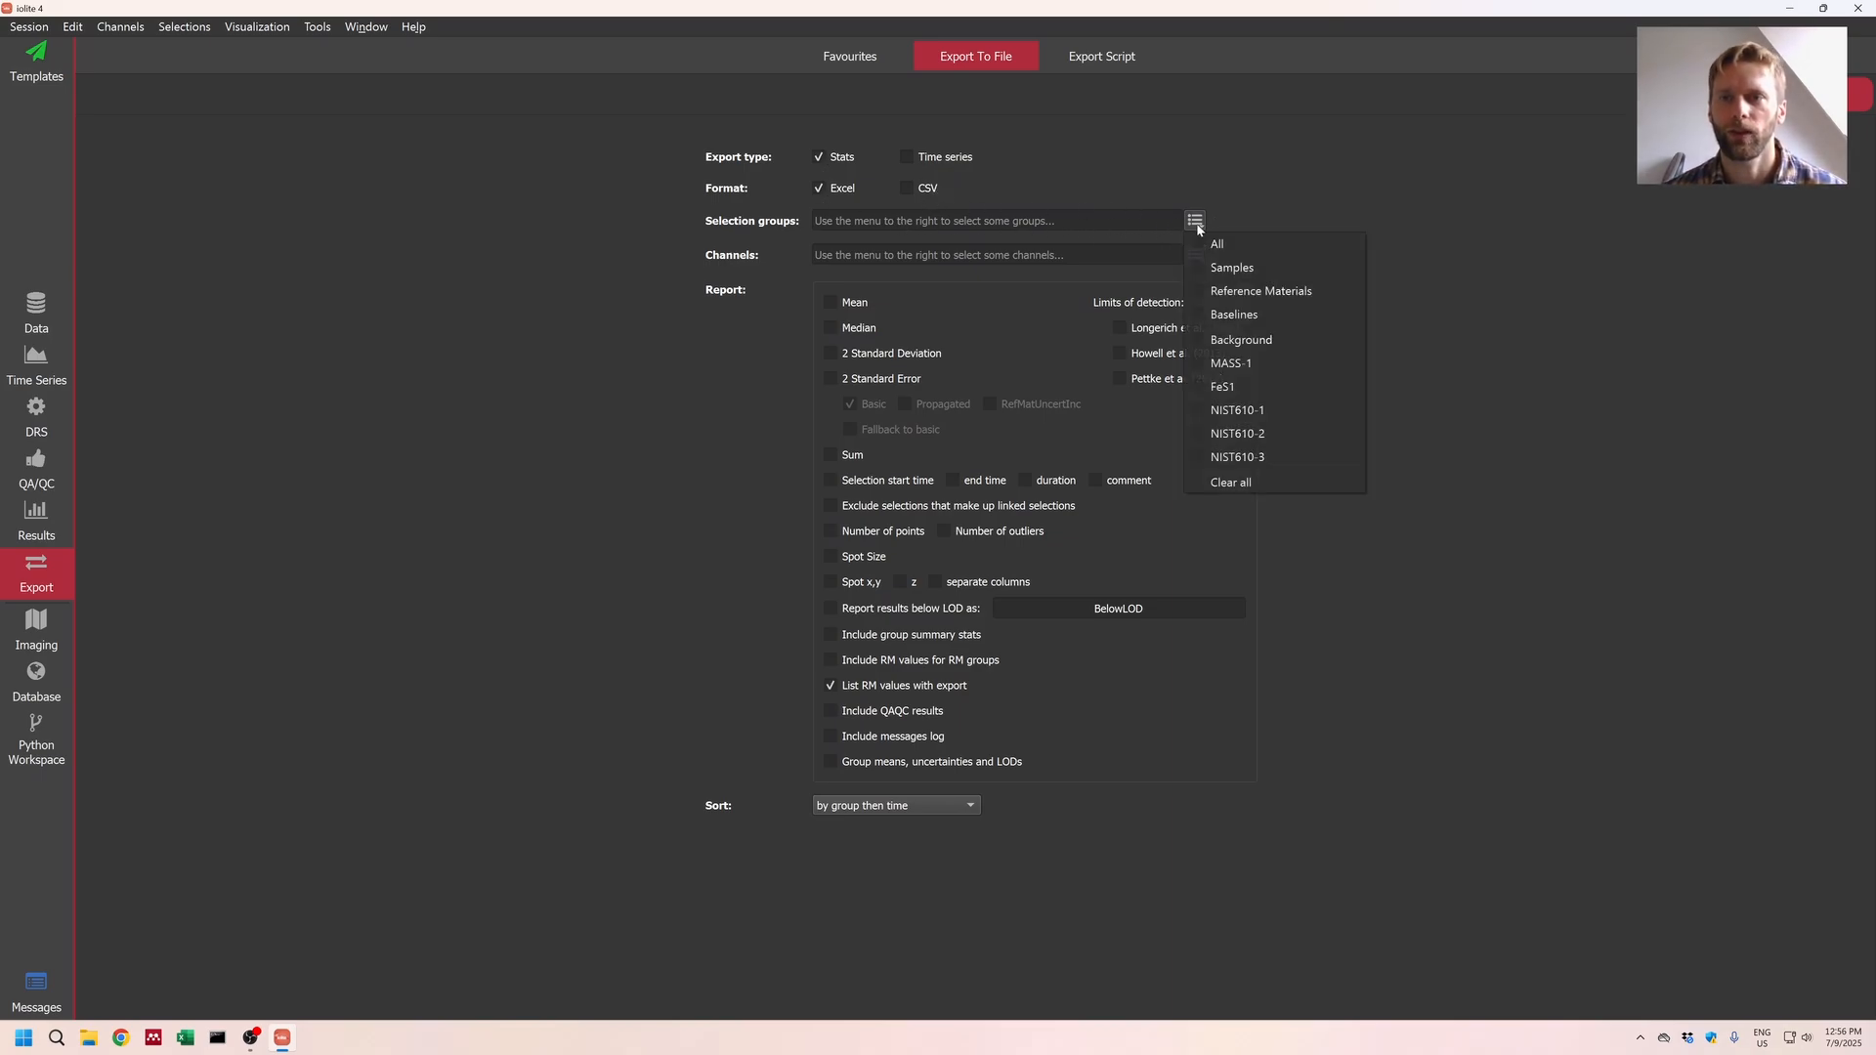
left_click(1233, 268)
left_click(1260, 291)
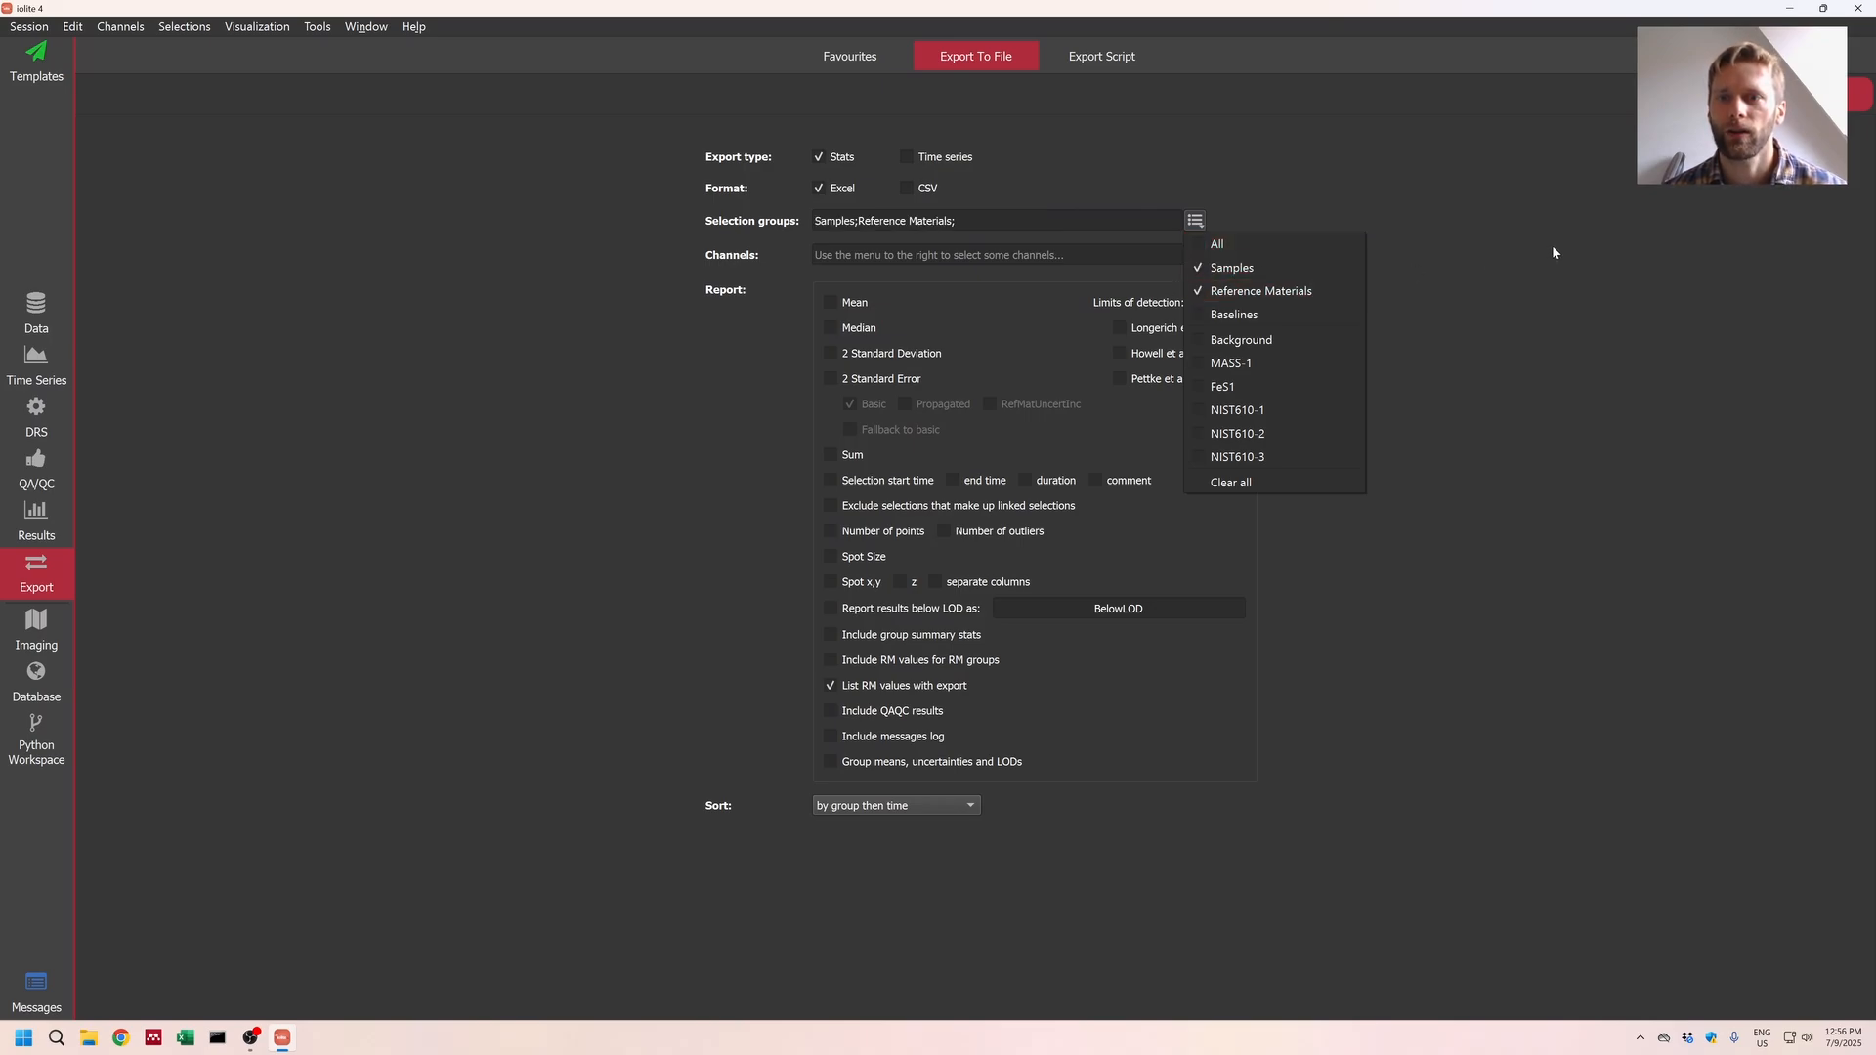
left_click(1552, 244)
Step: Include all Outputs channels in the export and report the Mean and the basic 2 Standard Error
left_click(1195, 254)
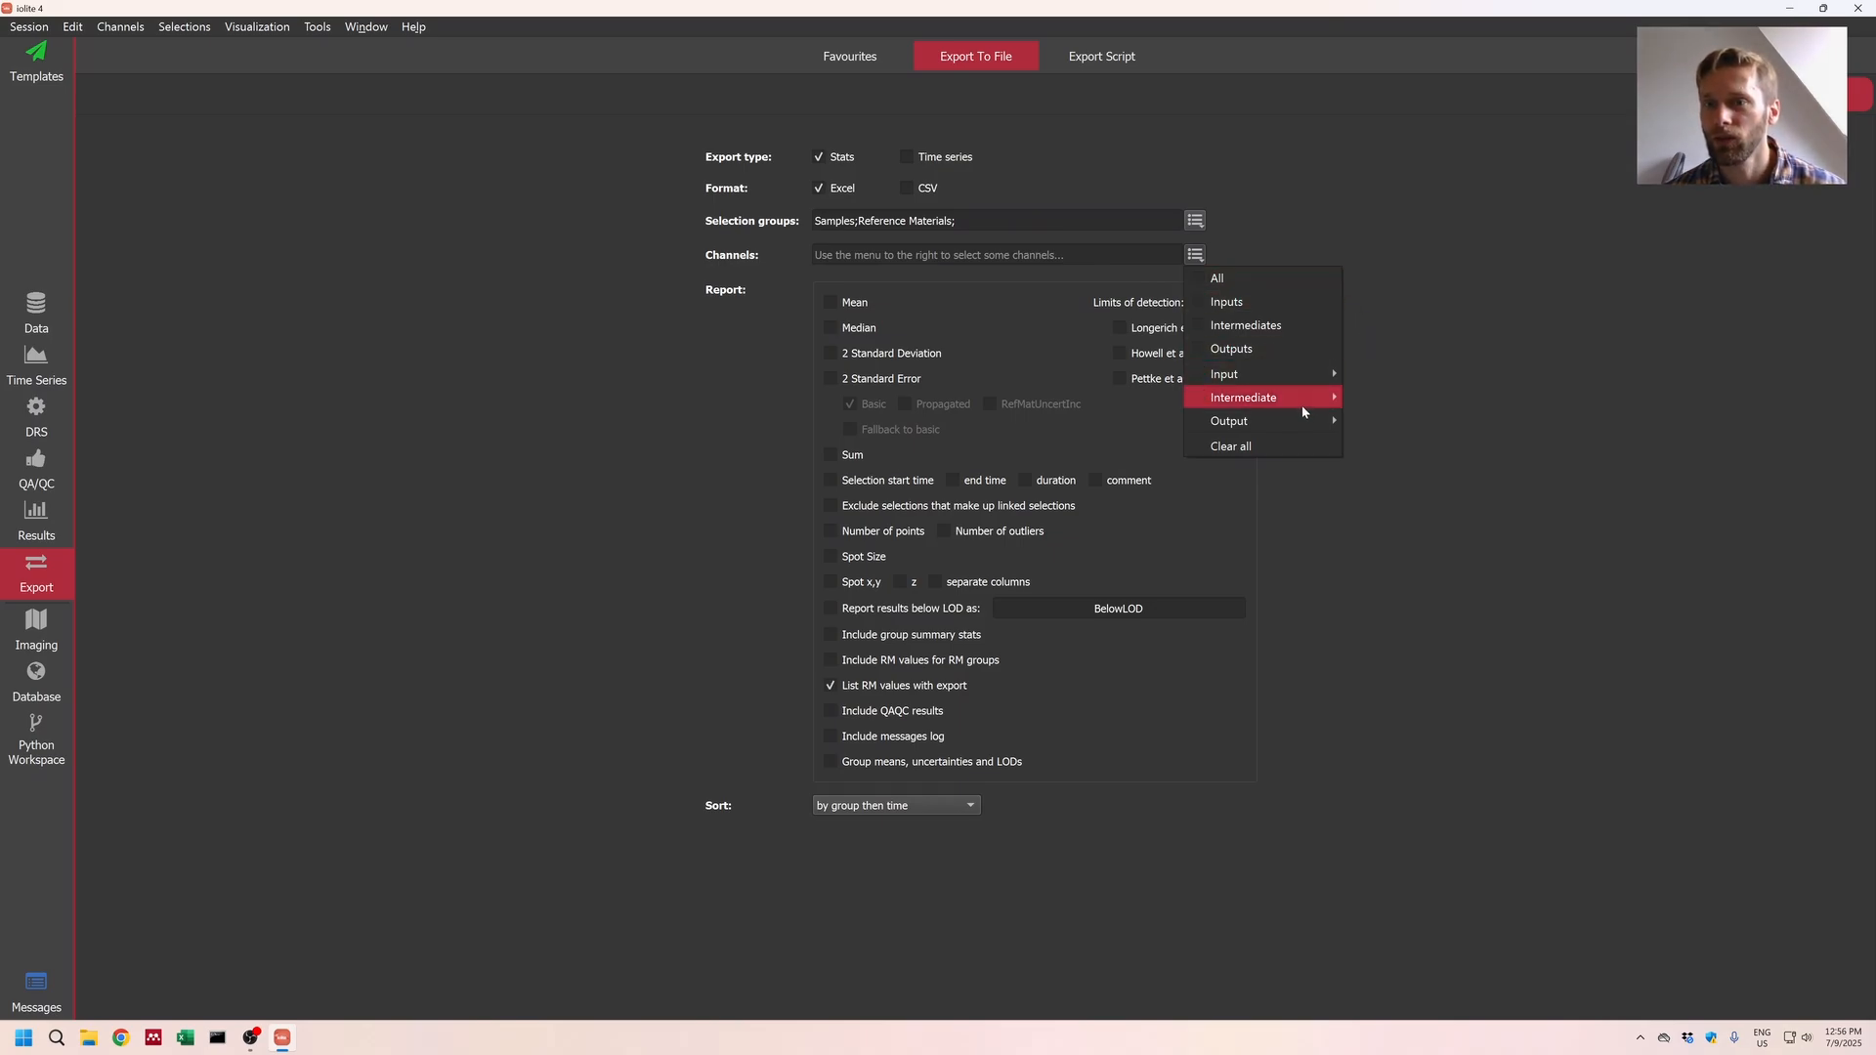
mouse_move(1295, 377)
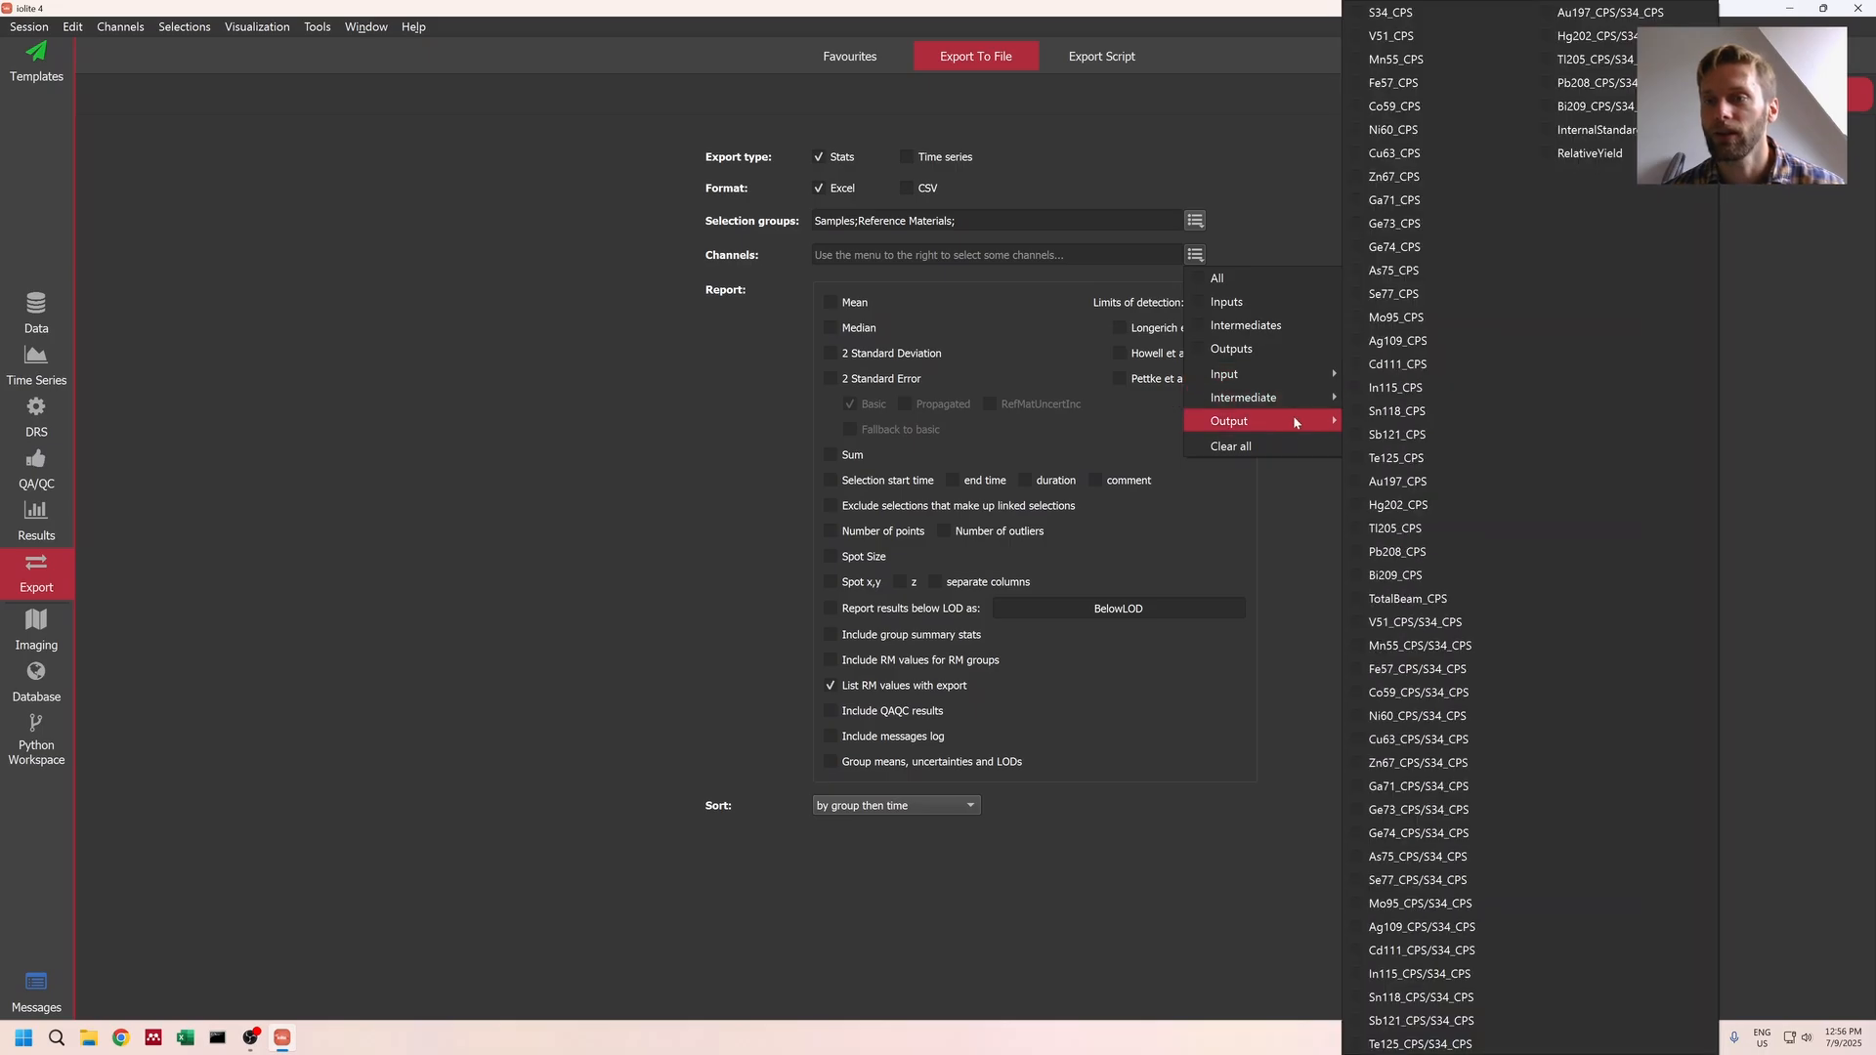
mouse_move(1294, 417)
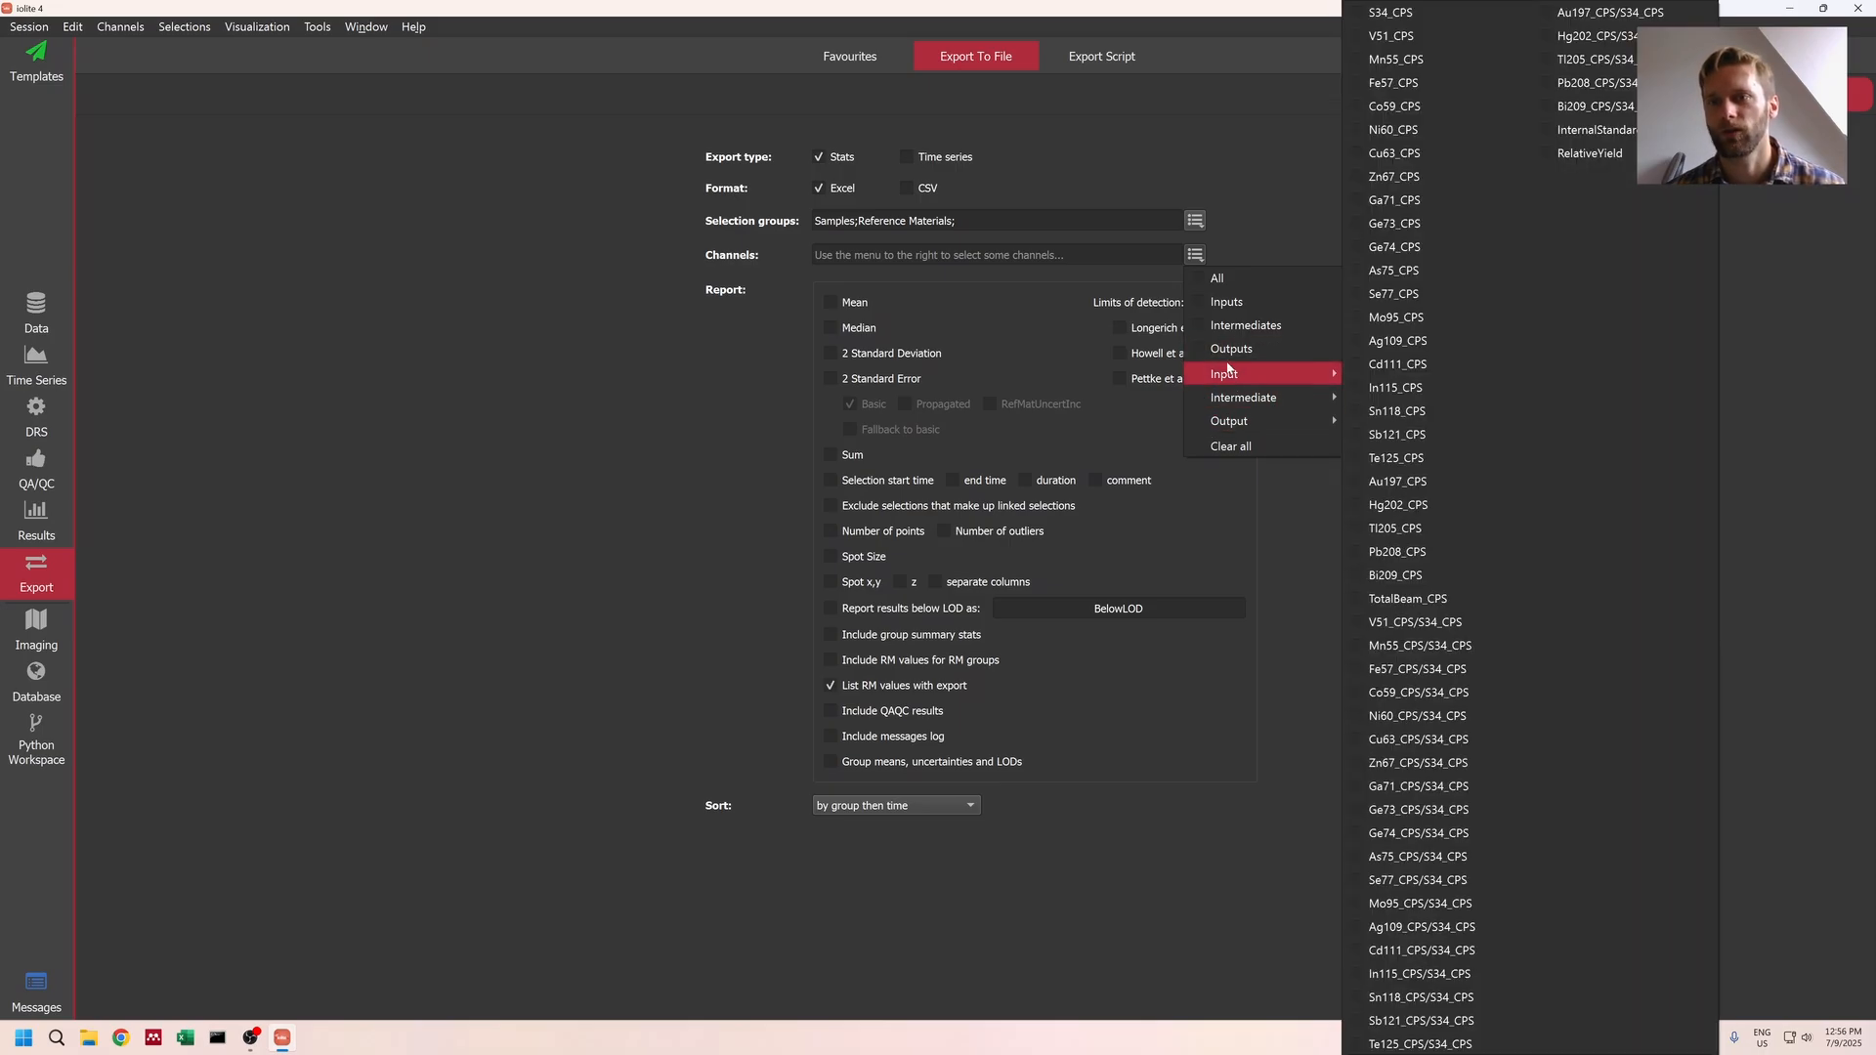
left_click(1268, 349)
left_click(1272, 215)
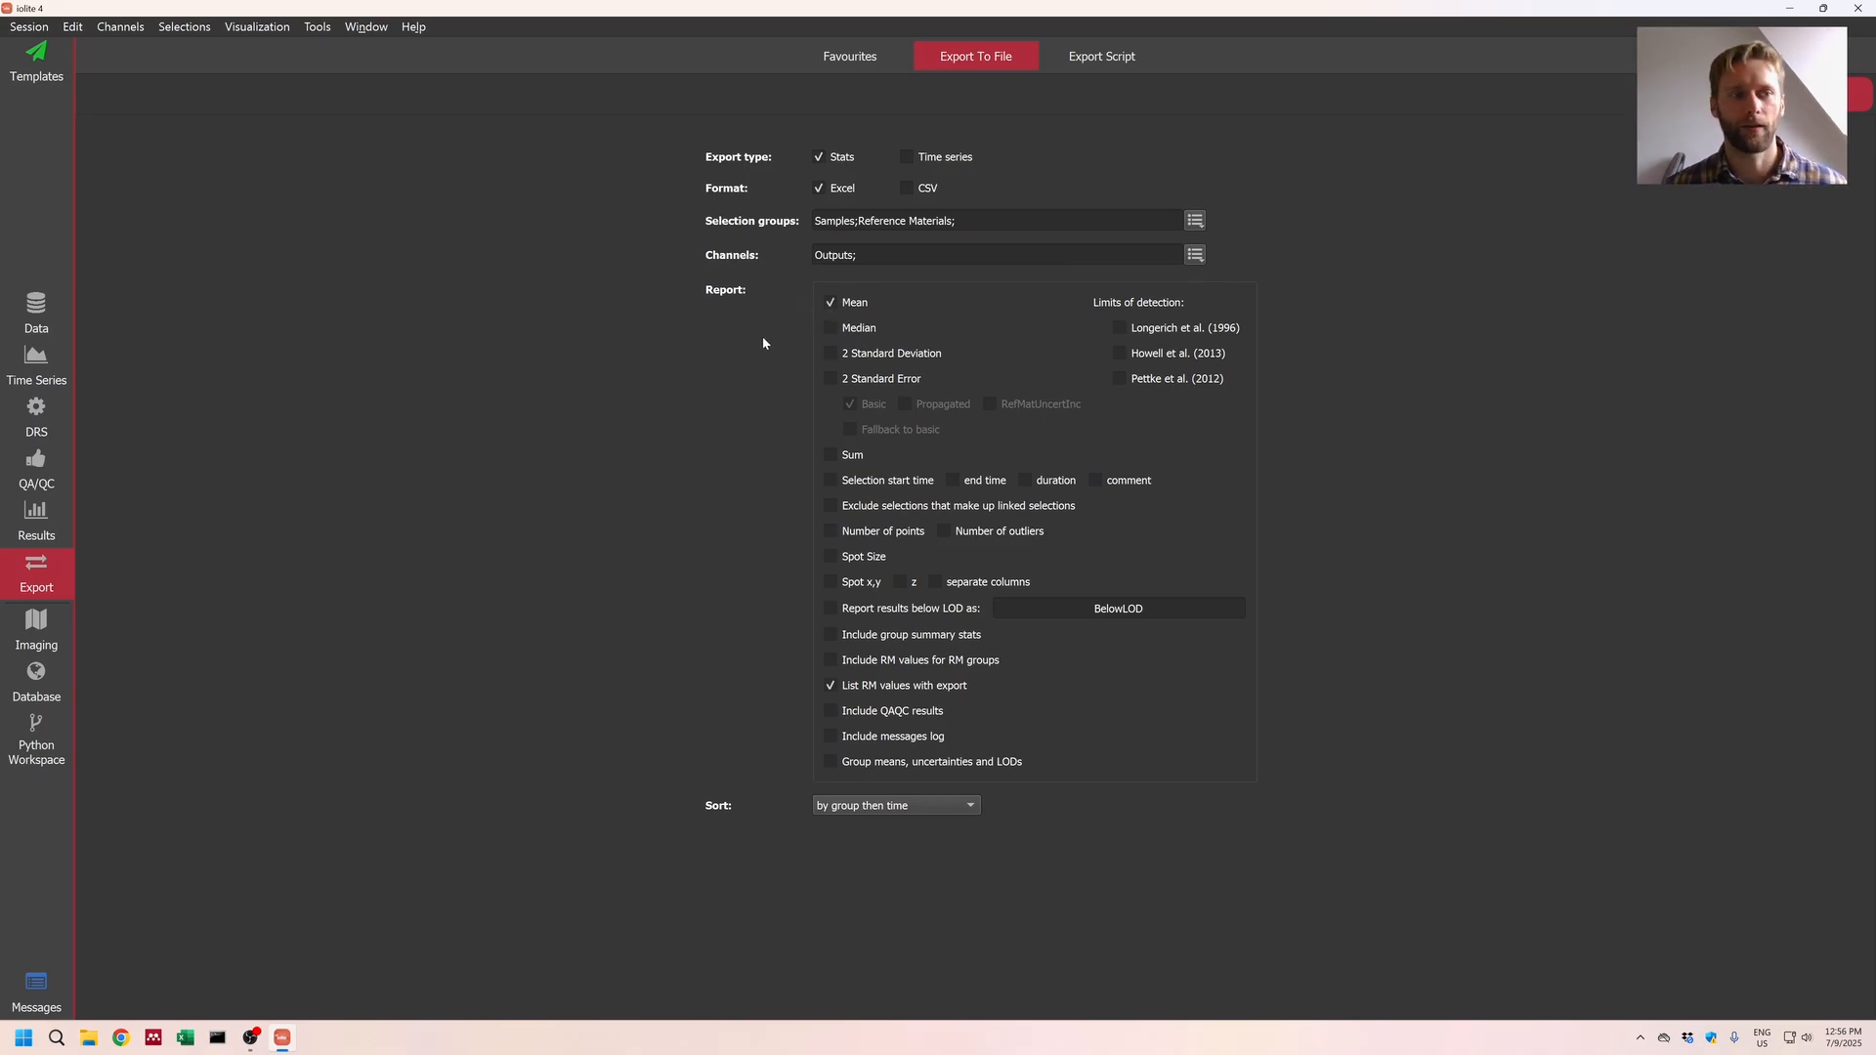
left_click(831, 379)
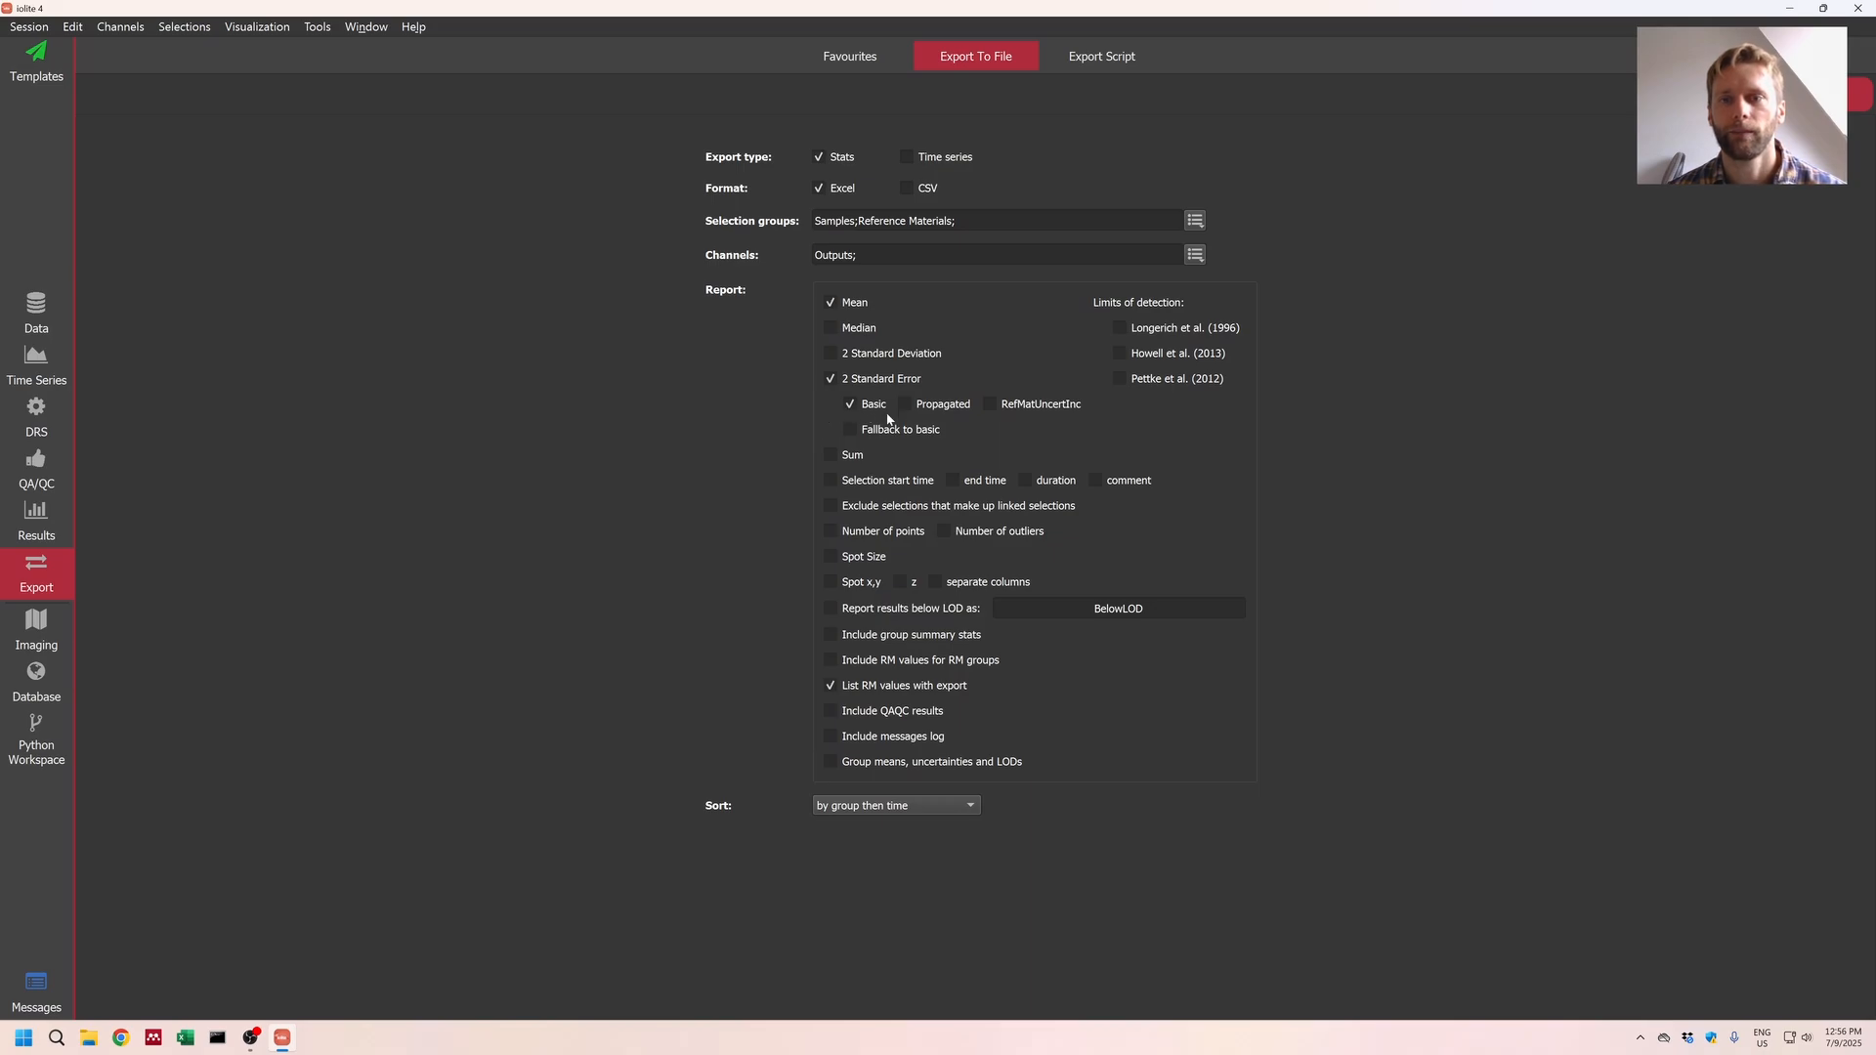
Step: Add the Pettke et al. (2012) detection limits to the export and include RM values for RM groups instead of listing them
left_click(1121, 378)
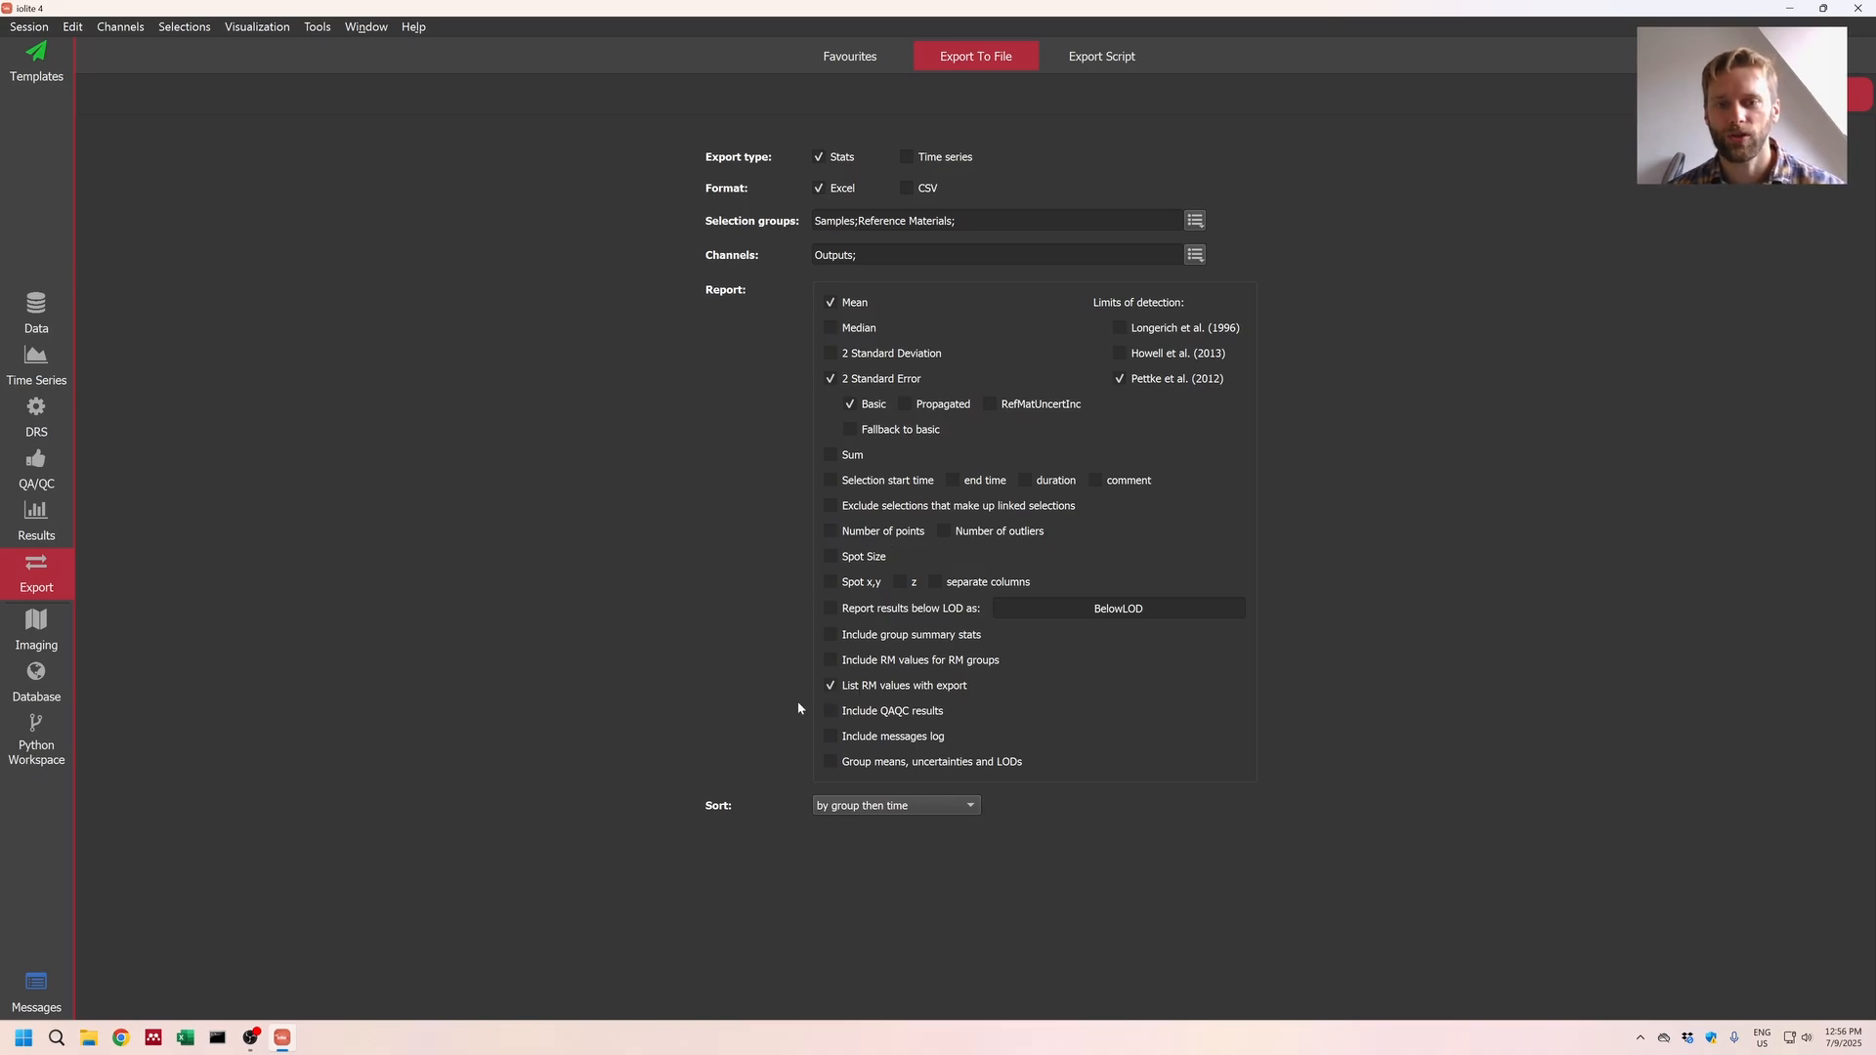
left_click(832, 687)
left_click(832, 665)
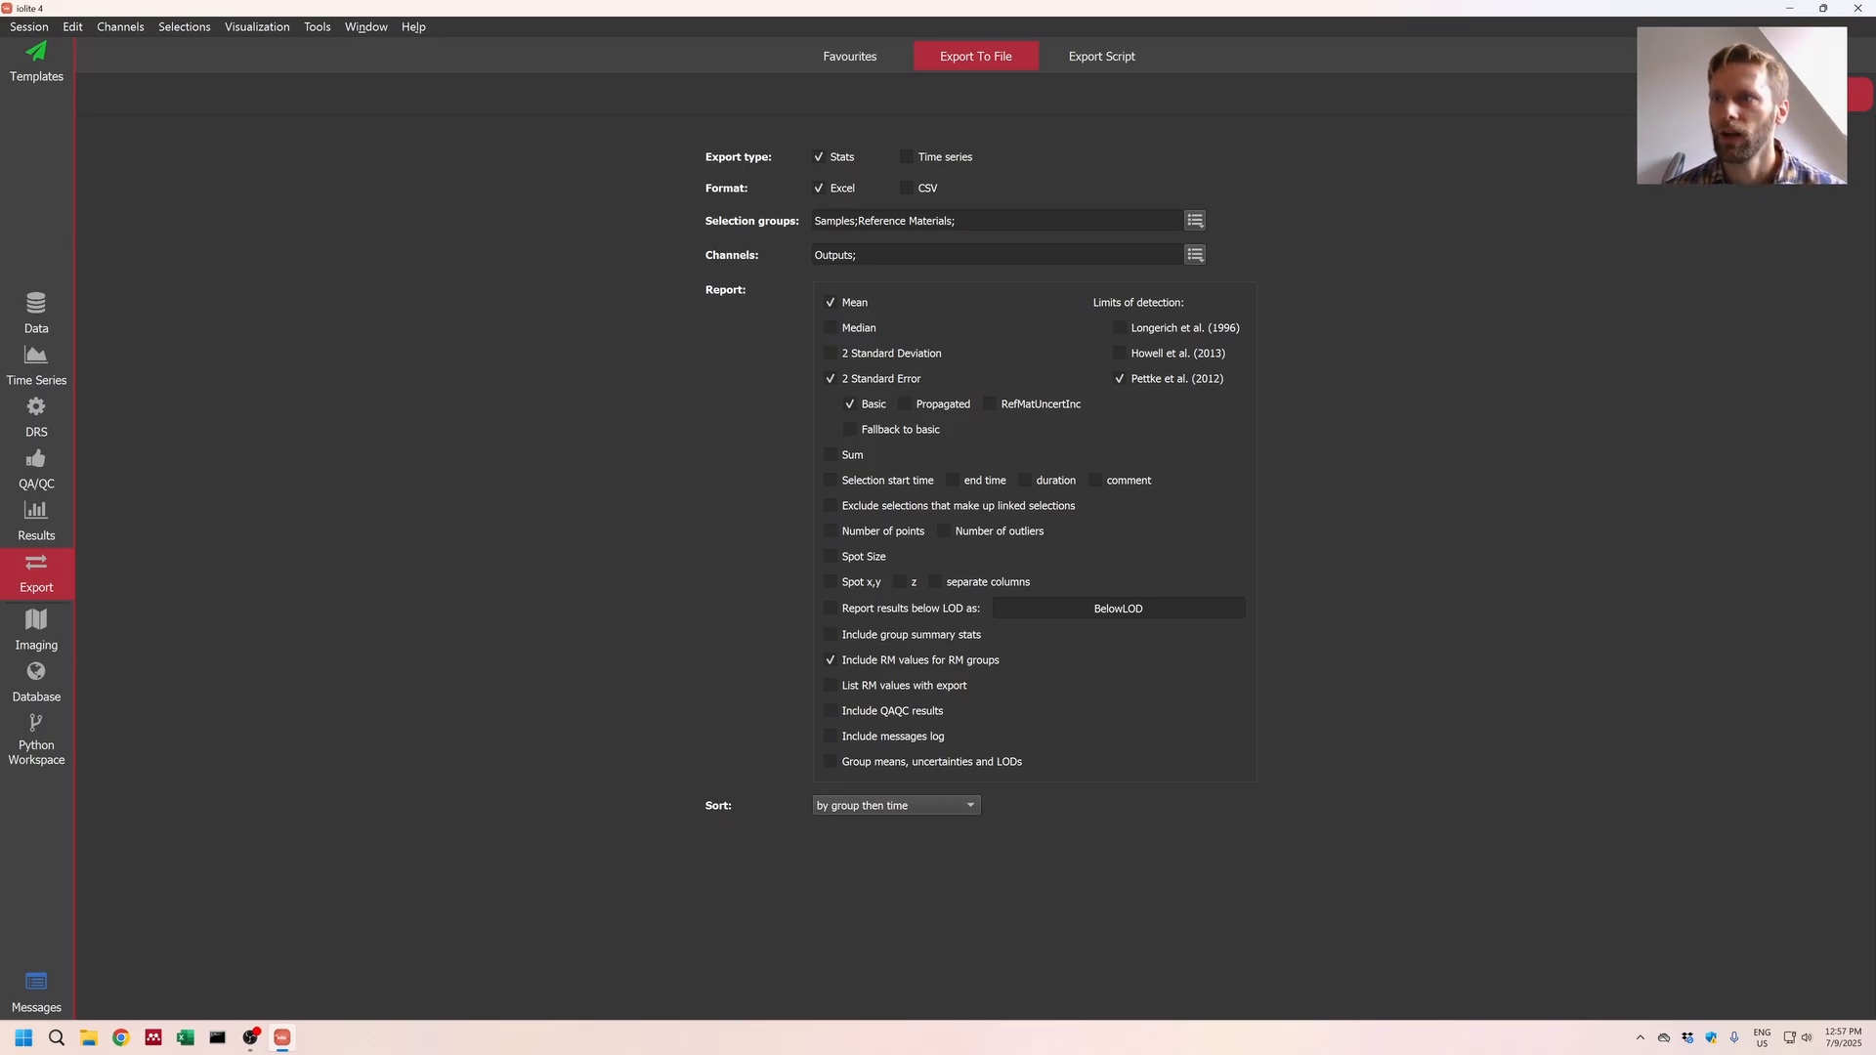
Step: Export the results to the desktop as Test2 and open the exported workbook in Excel
left_click(1860, 95)
type("Test2")
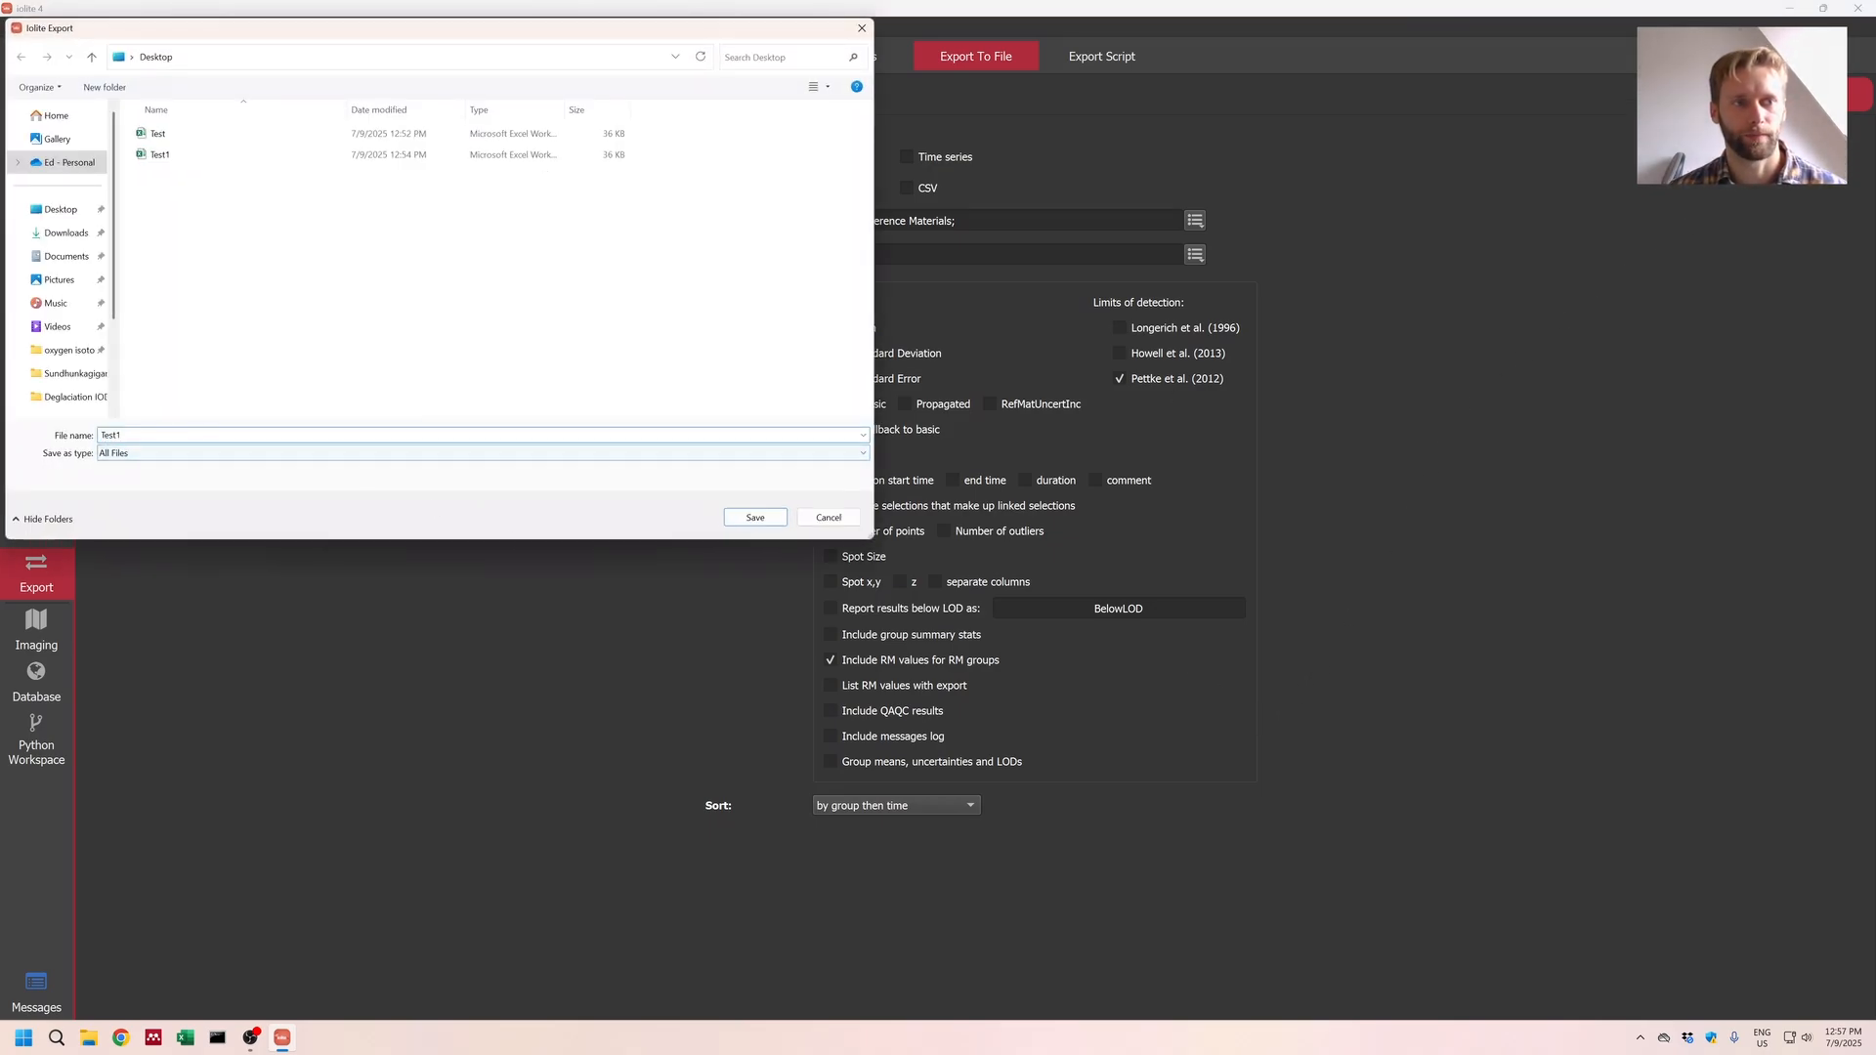
key("Return")
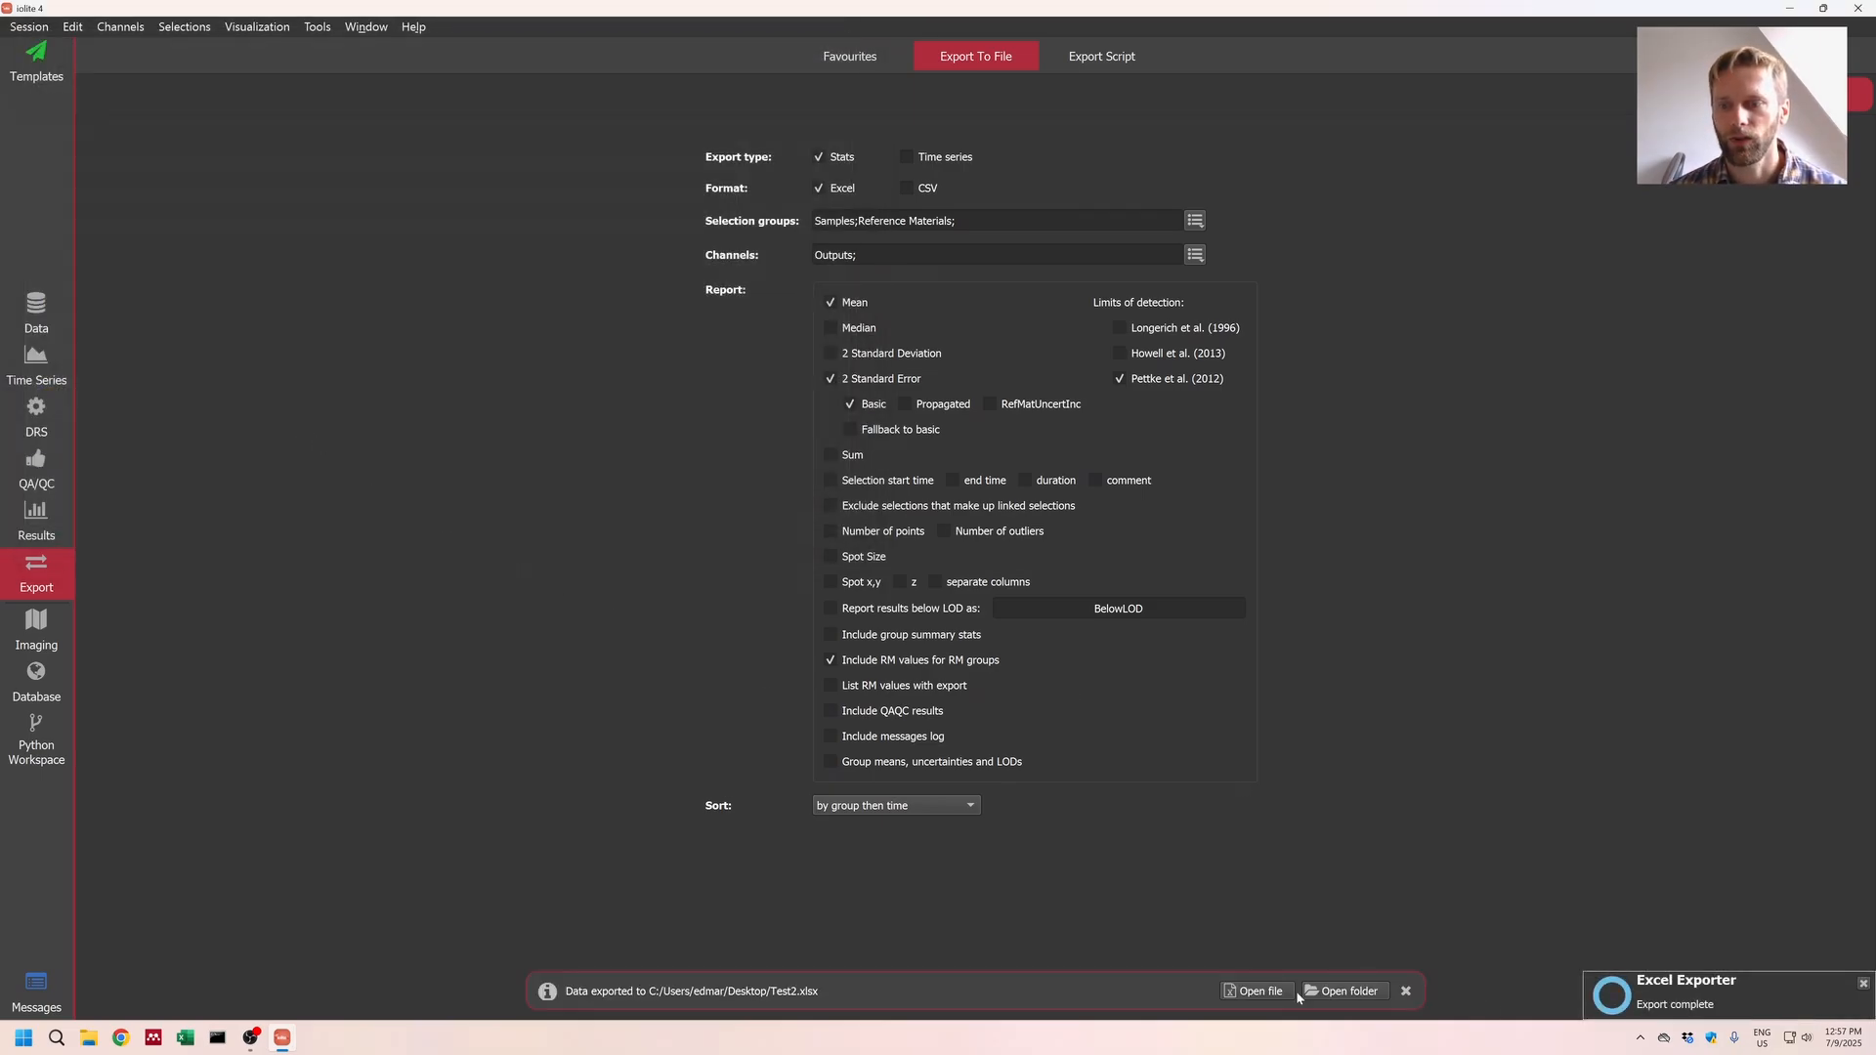
left_click(1268, 995)
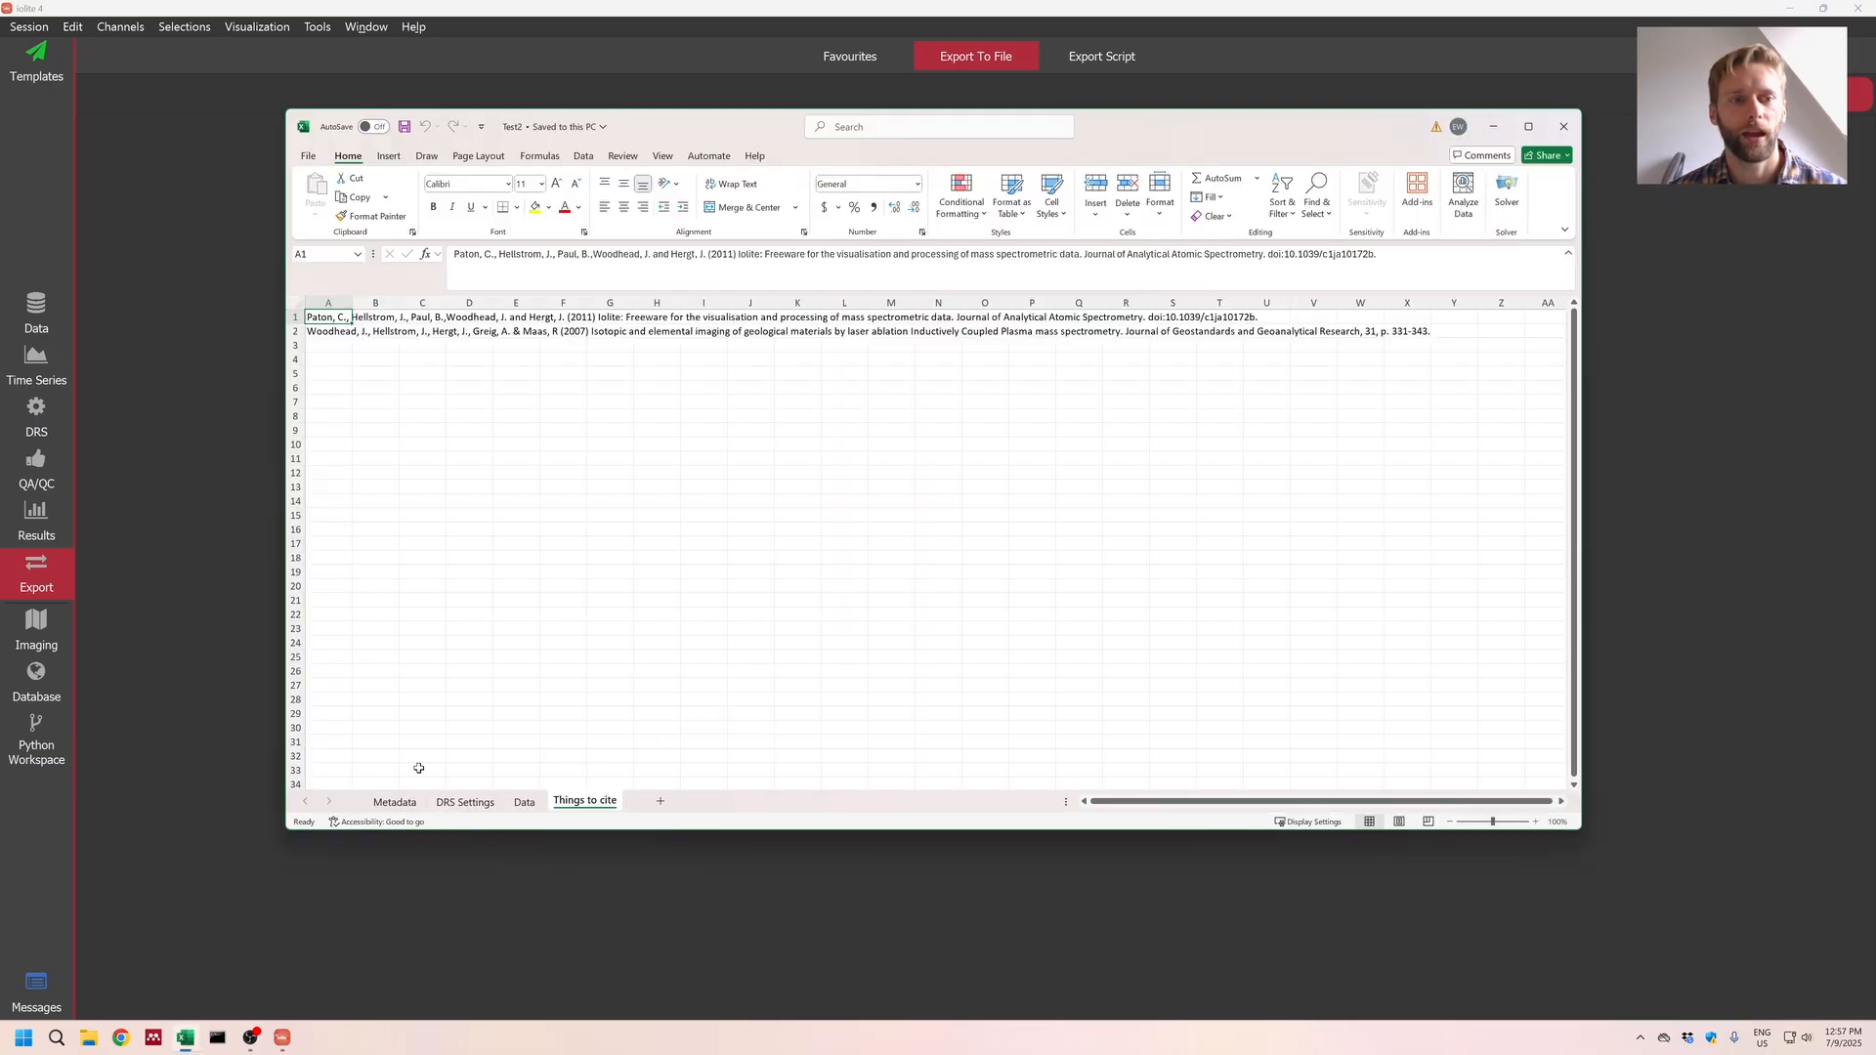
Step: Look through the workbook's Metadata, DRS Settings, Things to cite and Data sheets
left_click(395, 803)
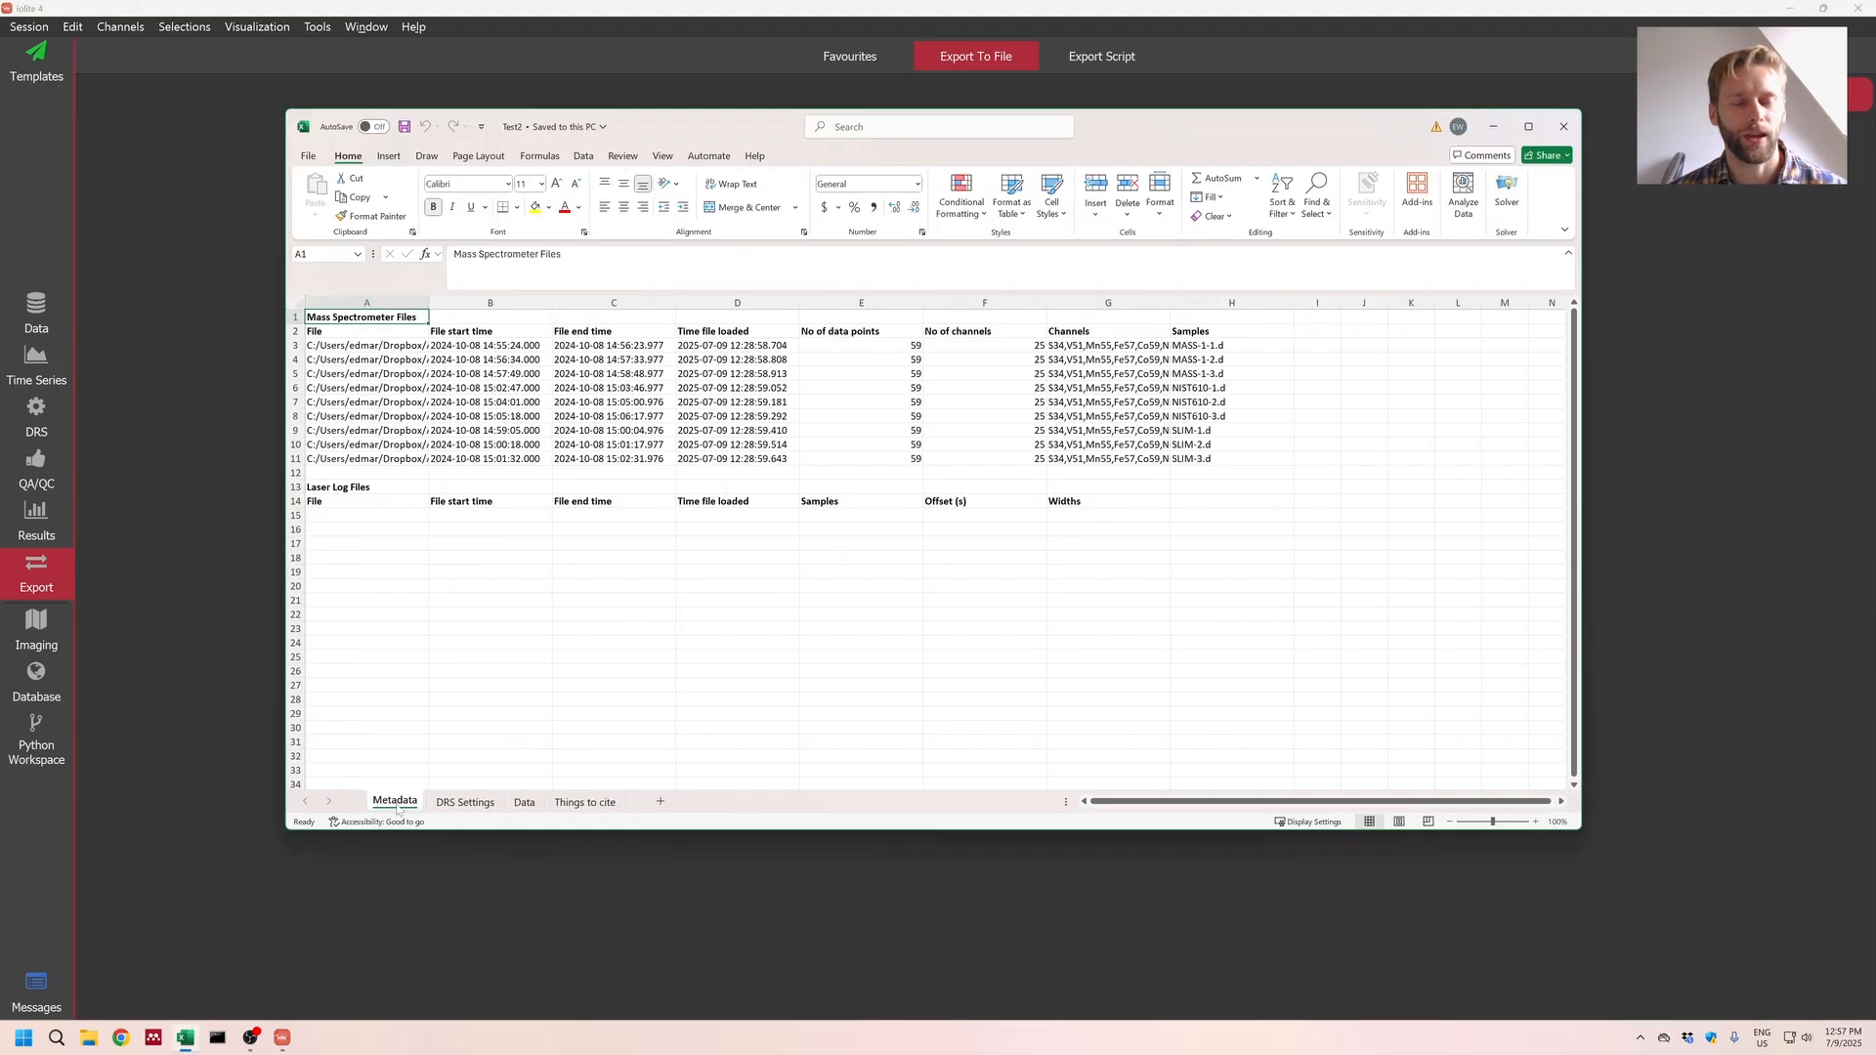
left_click(452, 807)
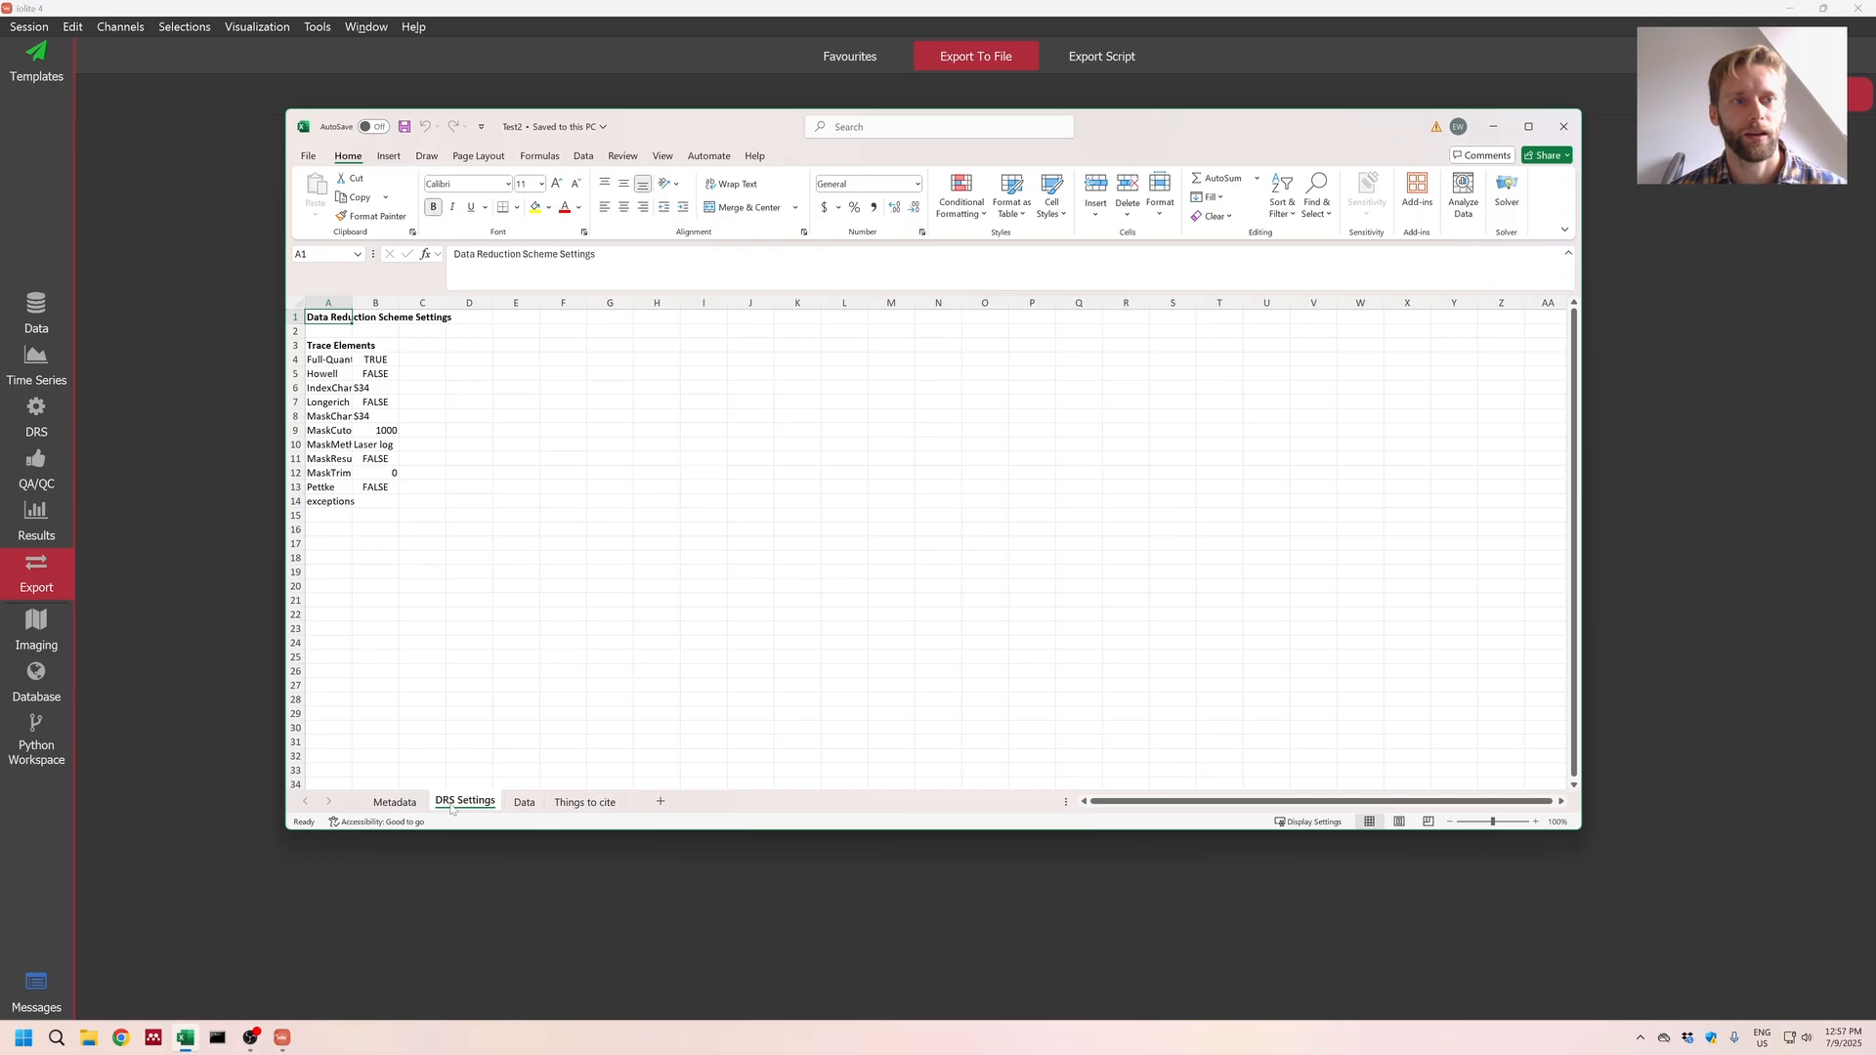
left_click(568, 804)
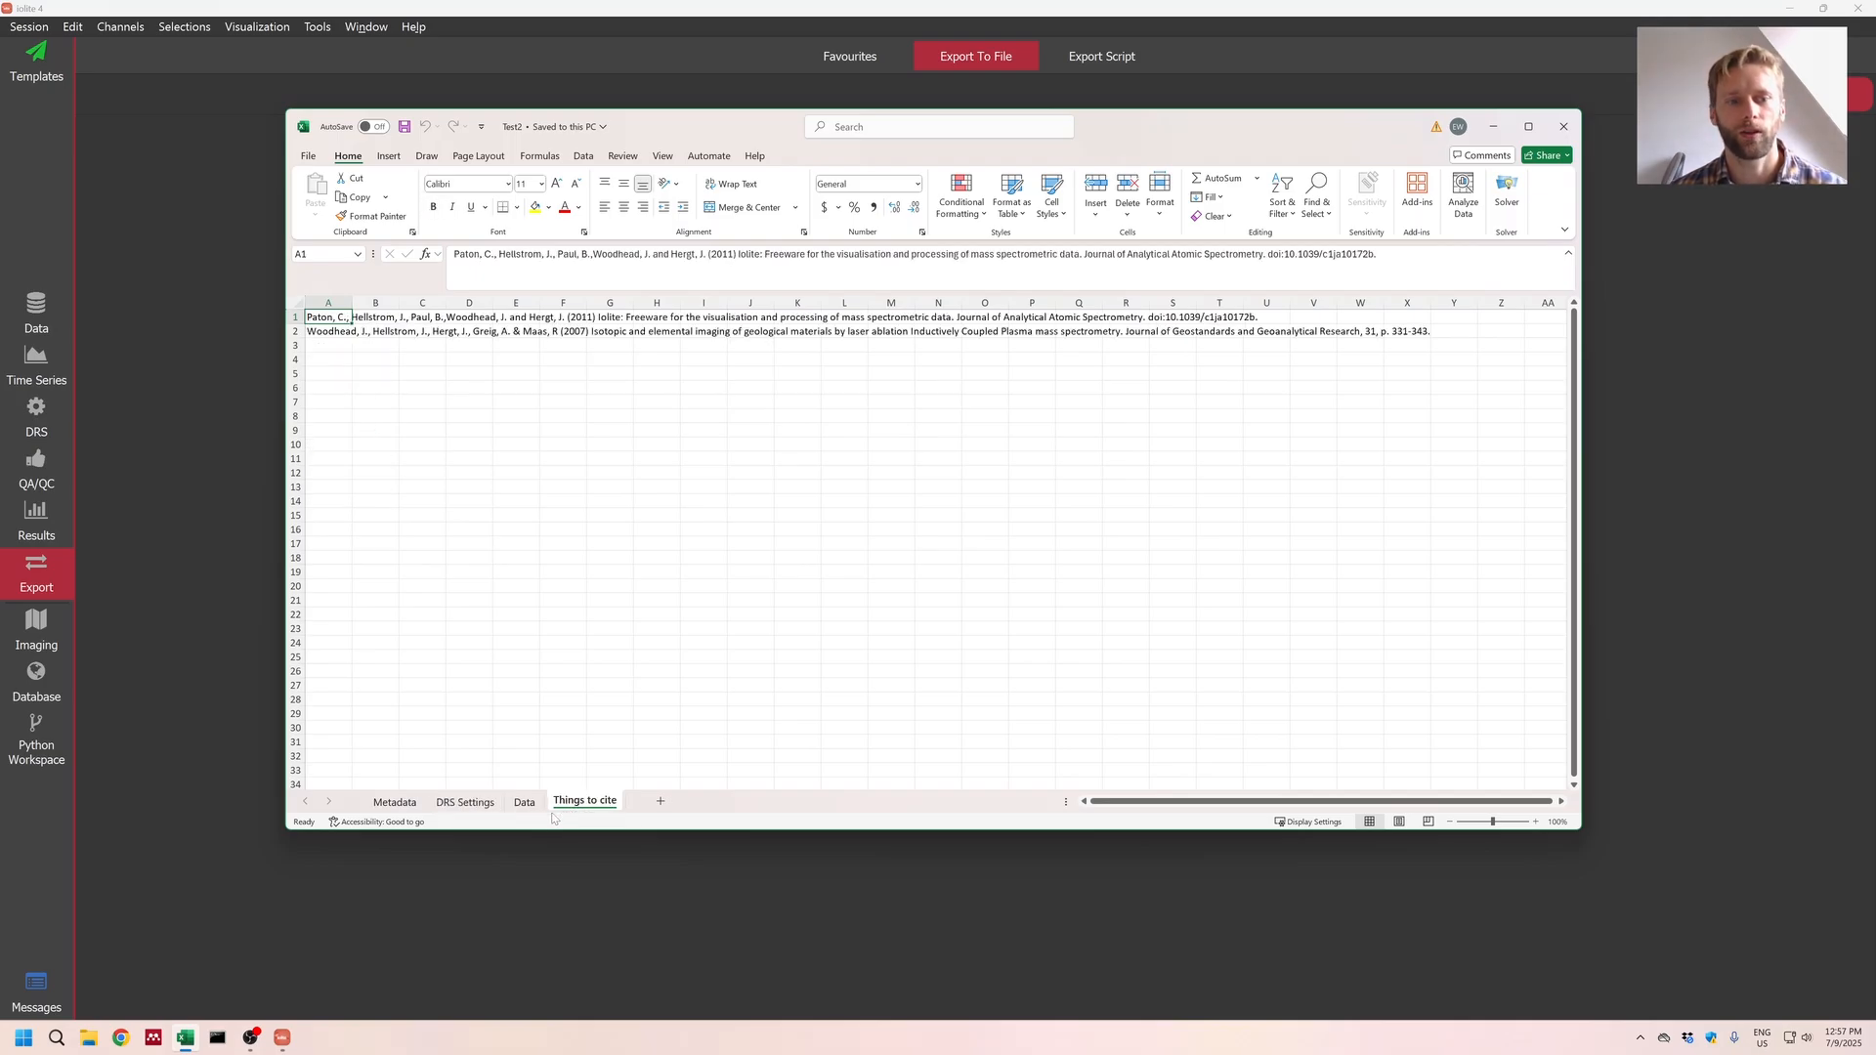
left_click(525, 803)
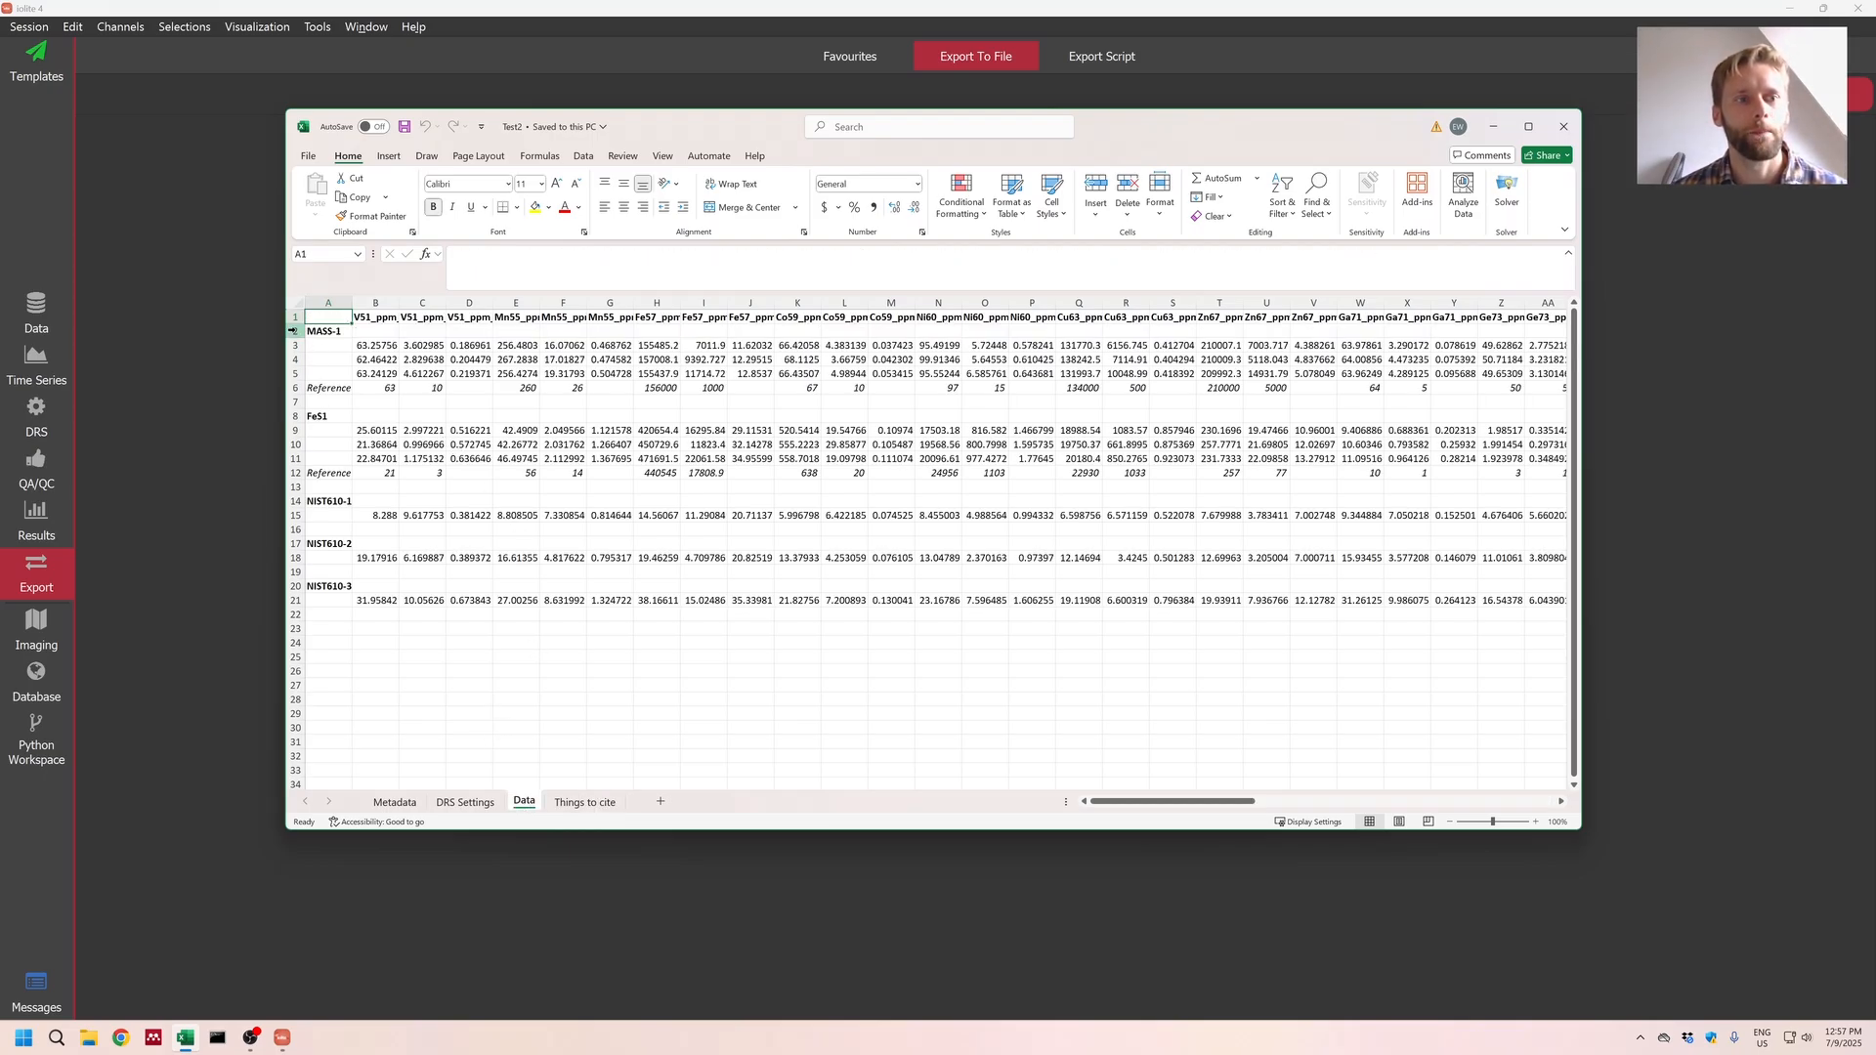
Step: Compare the measured MASS-1 concentrations of V51, Mn55 and Fe57 with their reference values on the Data sheet
left_click_drag(293, 332, 293, 474)
left_click(328, 414)
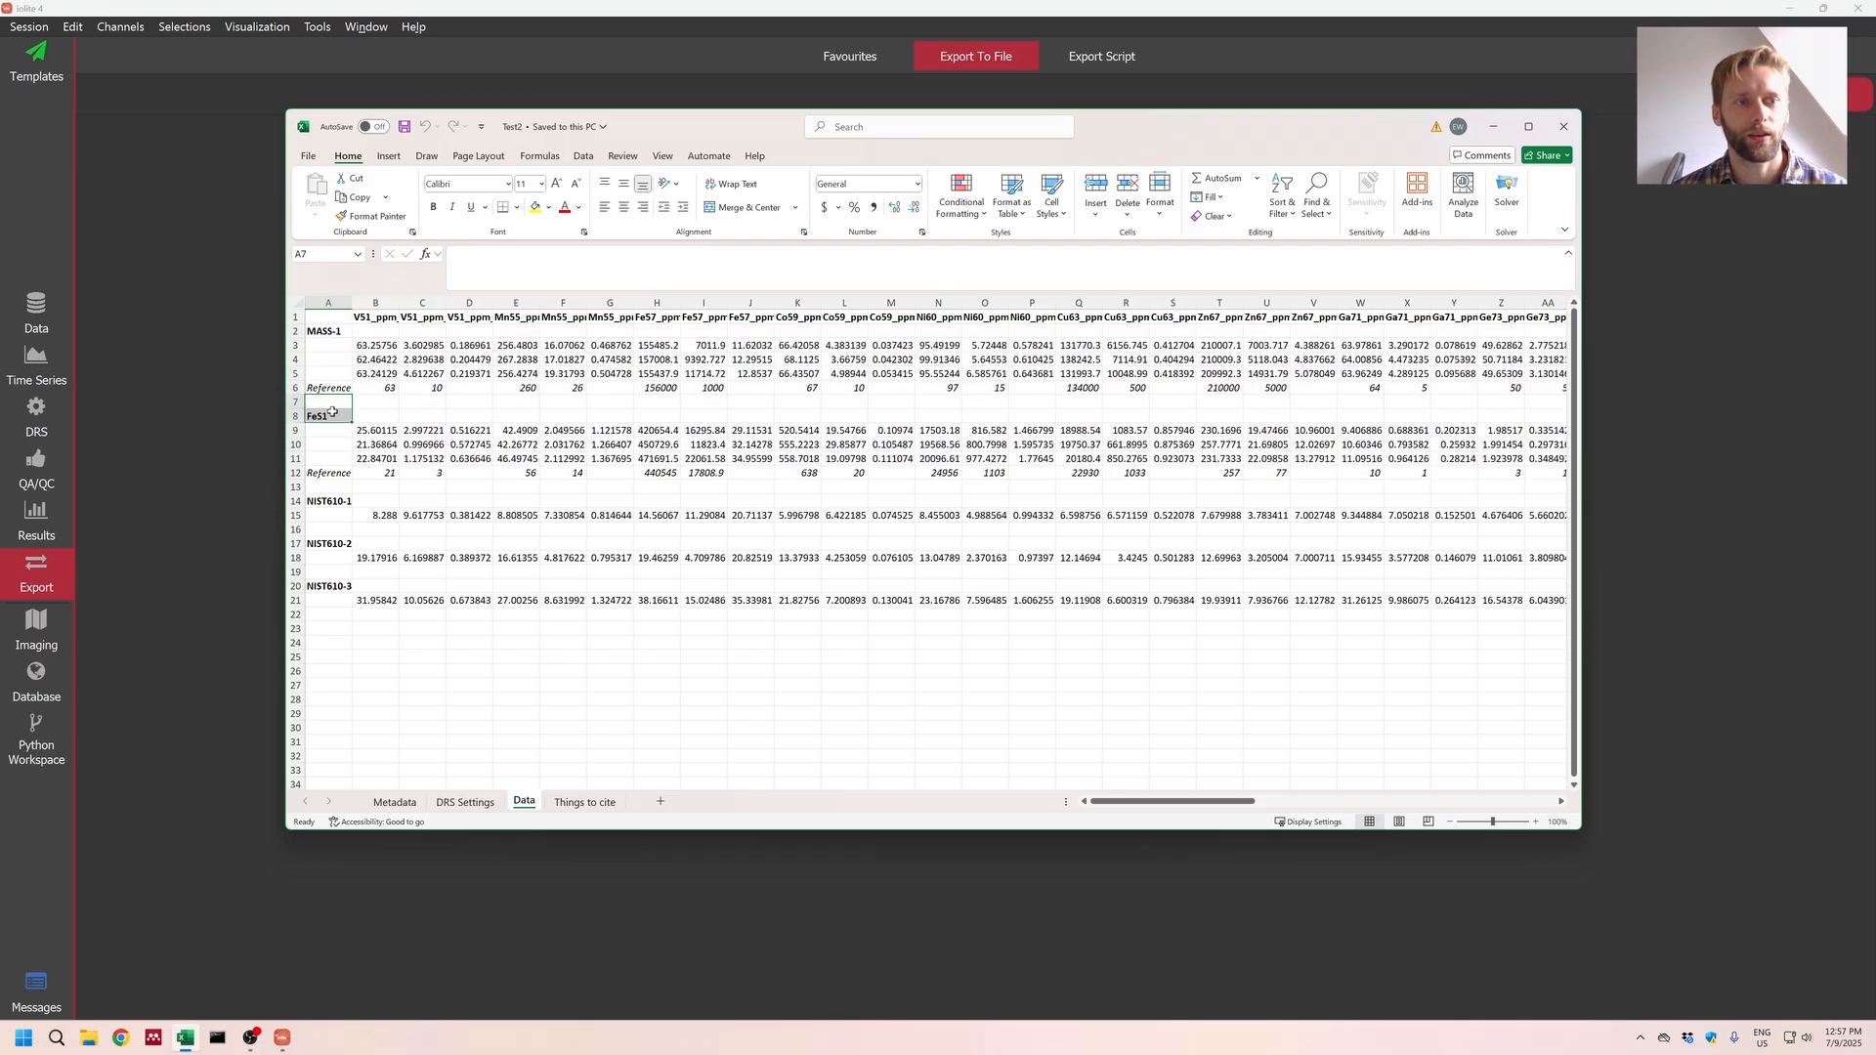
left_click_drag(293, 331, 295, 391)
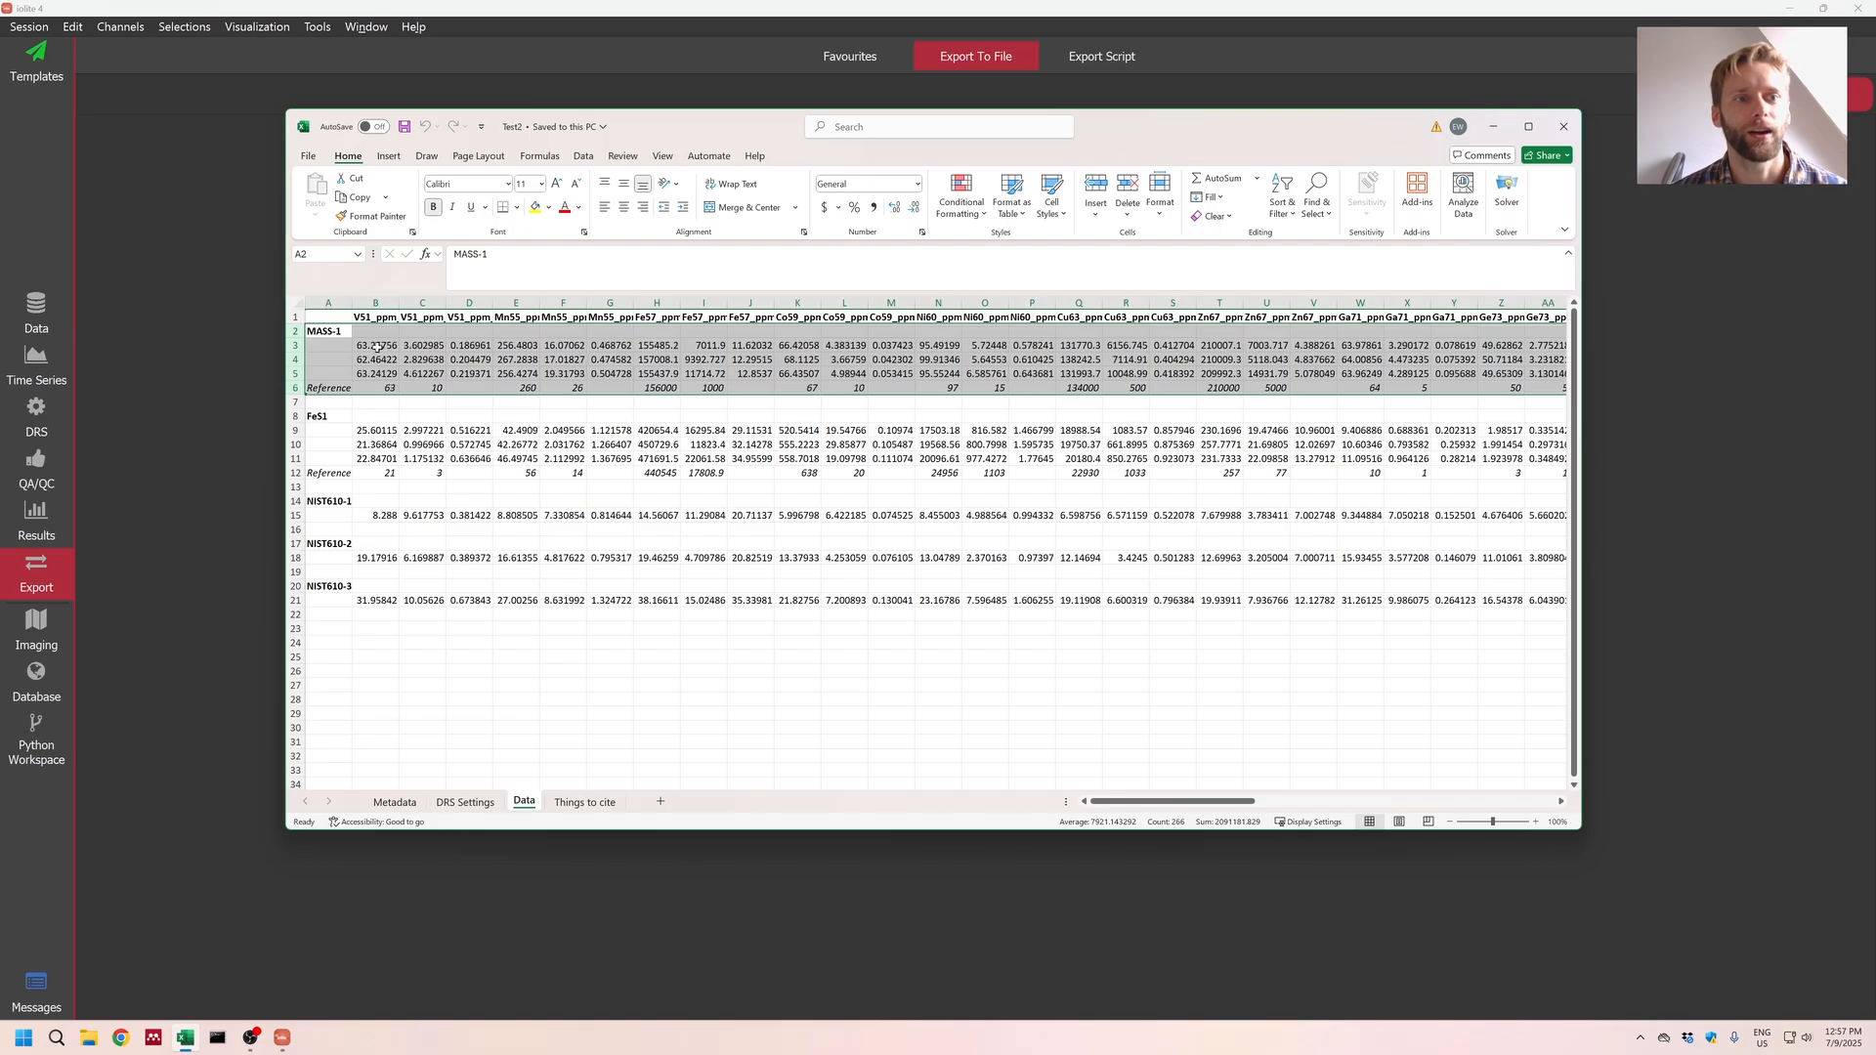
left_click_drag(376, 347, 379, 389)
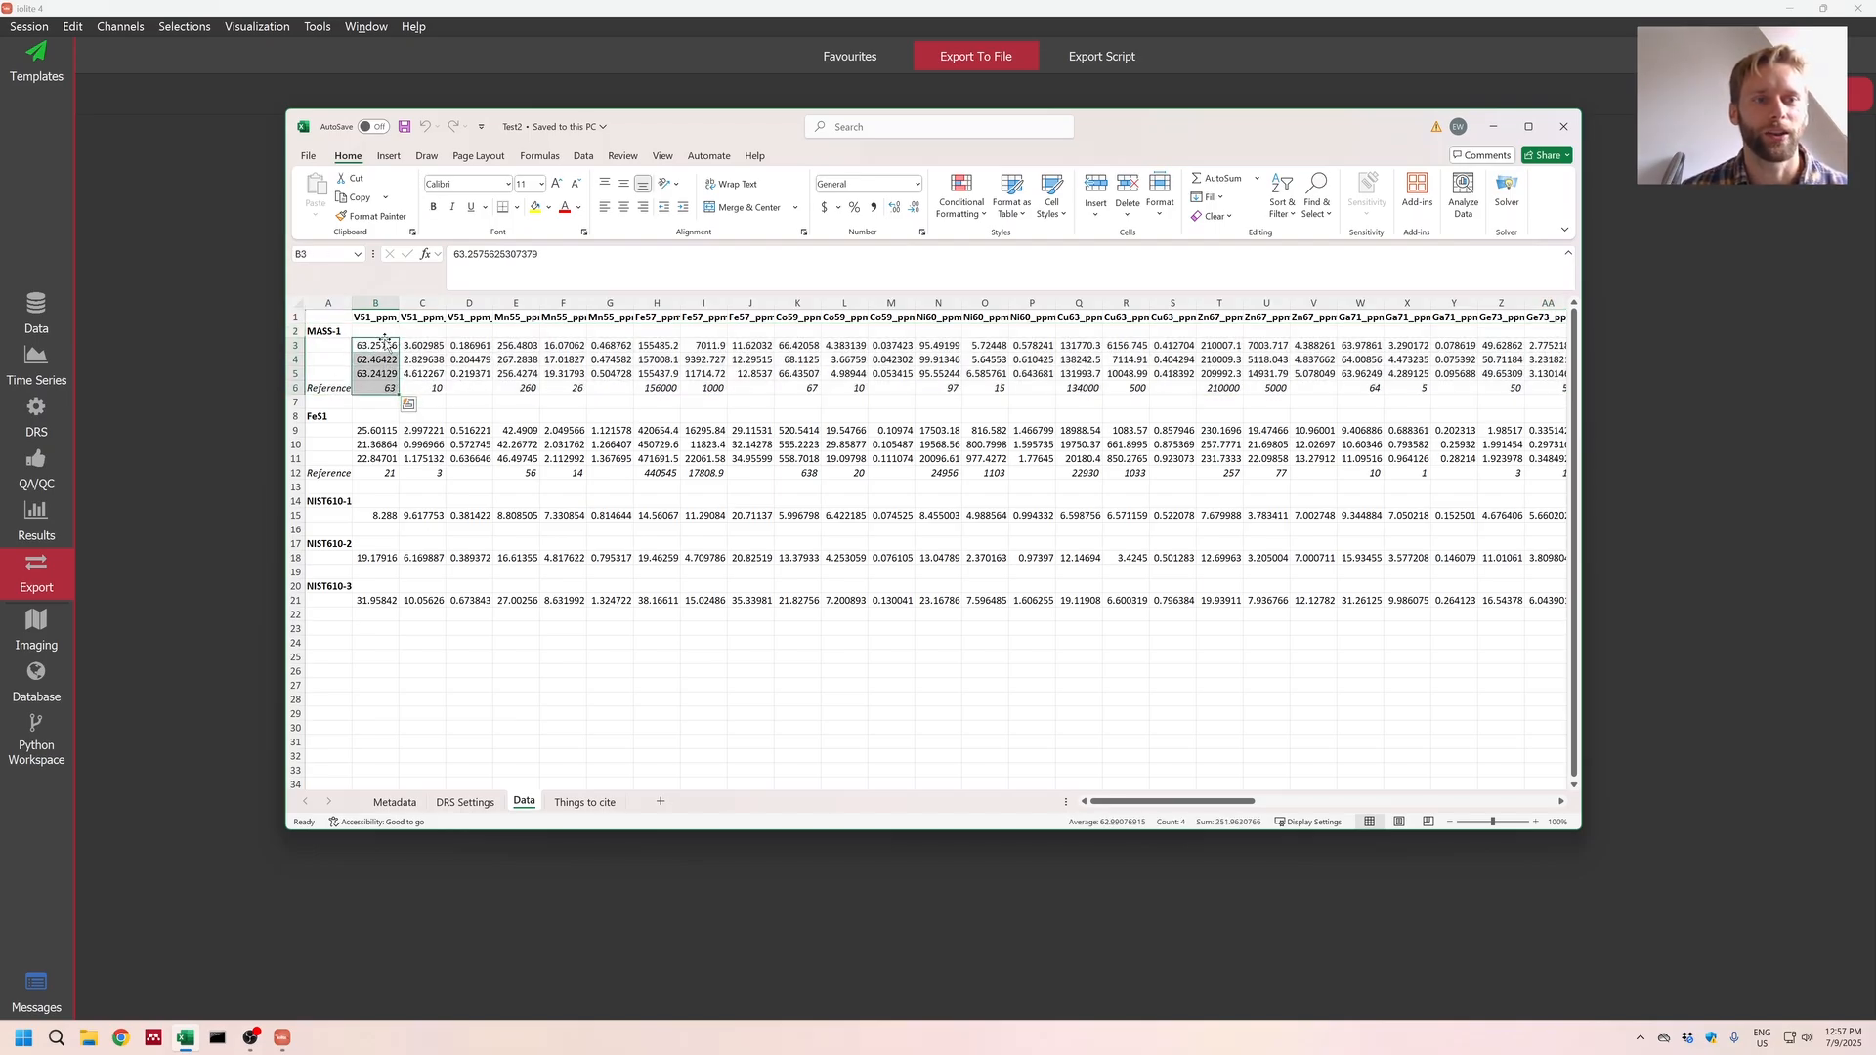
left_click_drag(384, 344, 389, 373)
left_click(388, 389)
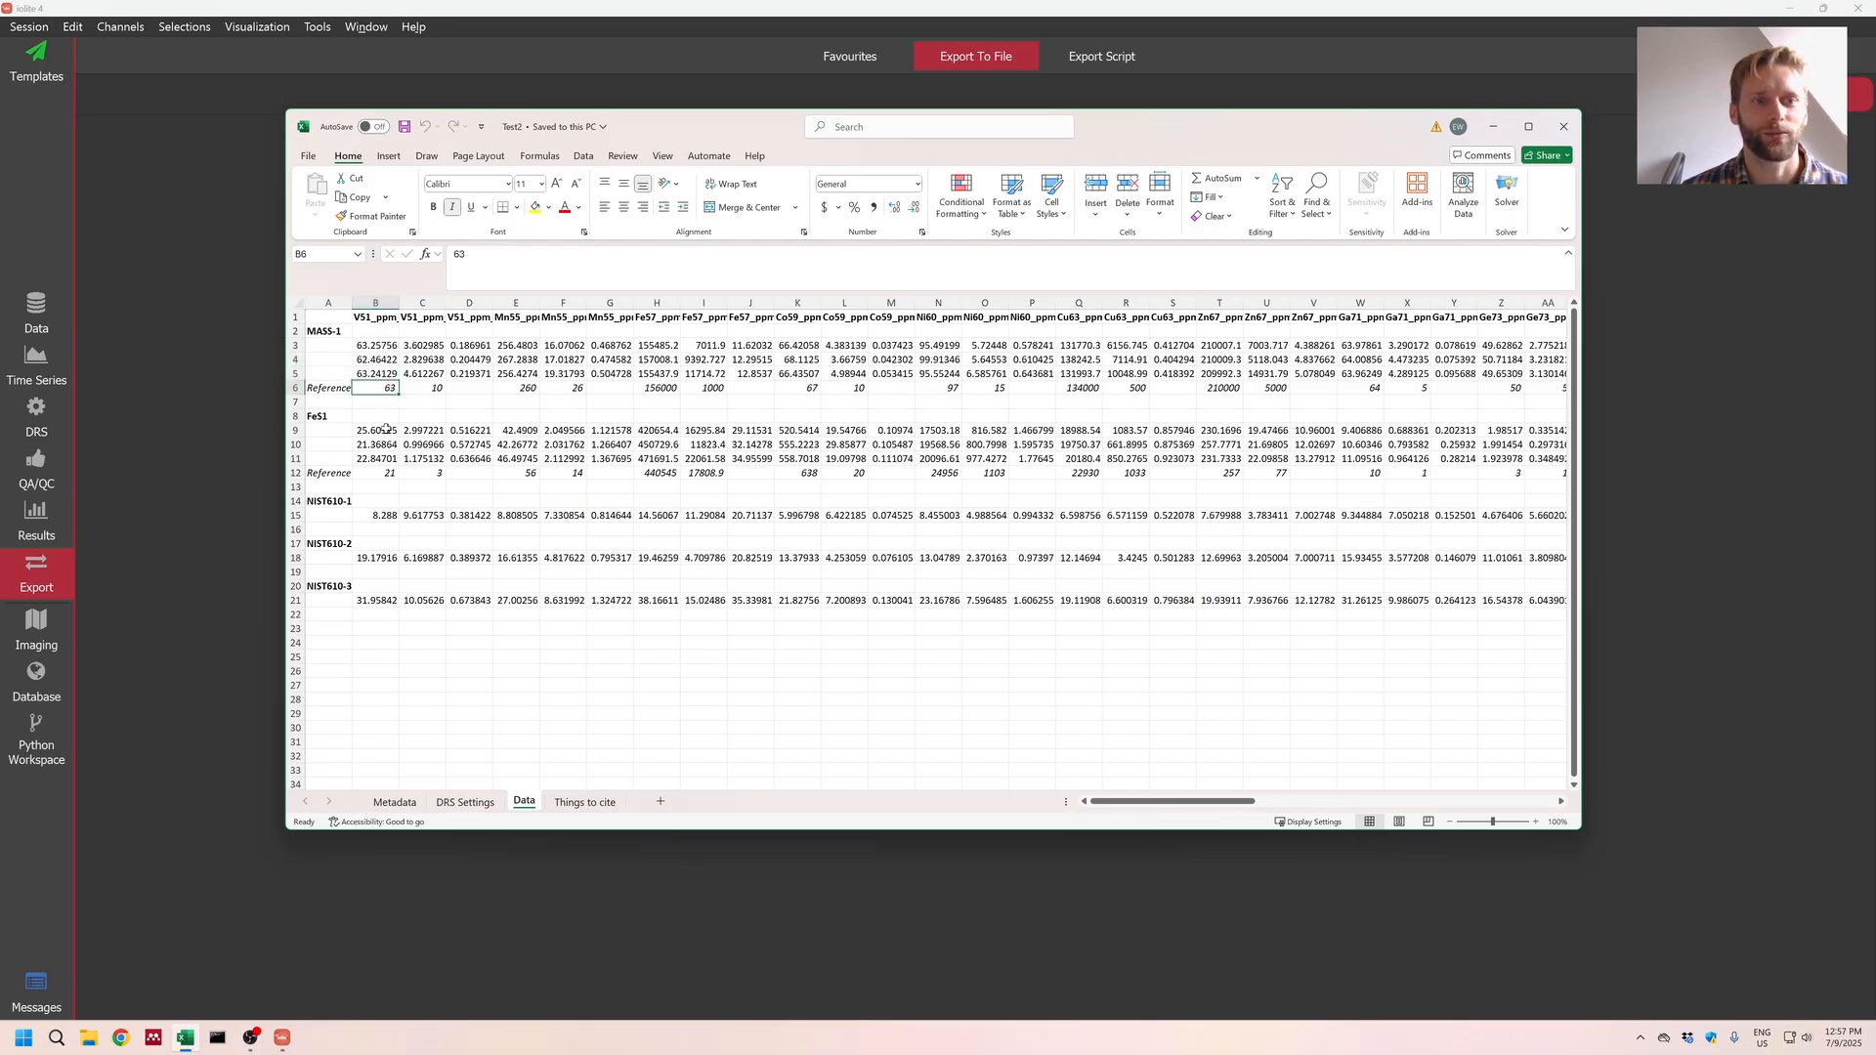
left_click_drag(523, 342, 517, 389)
left_click_drag(647, 347, 657, 389)
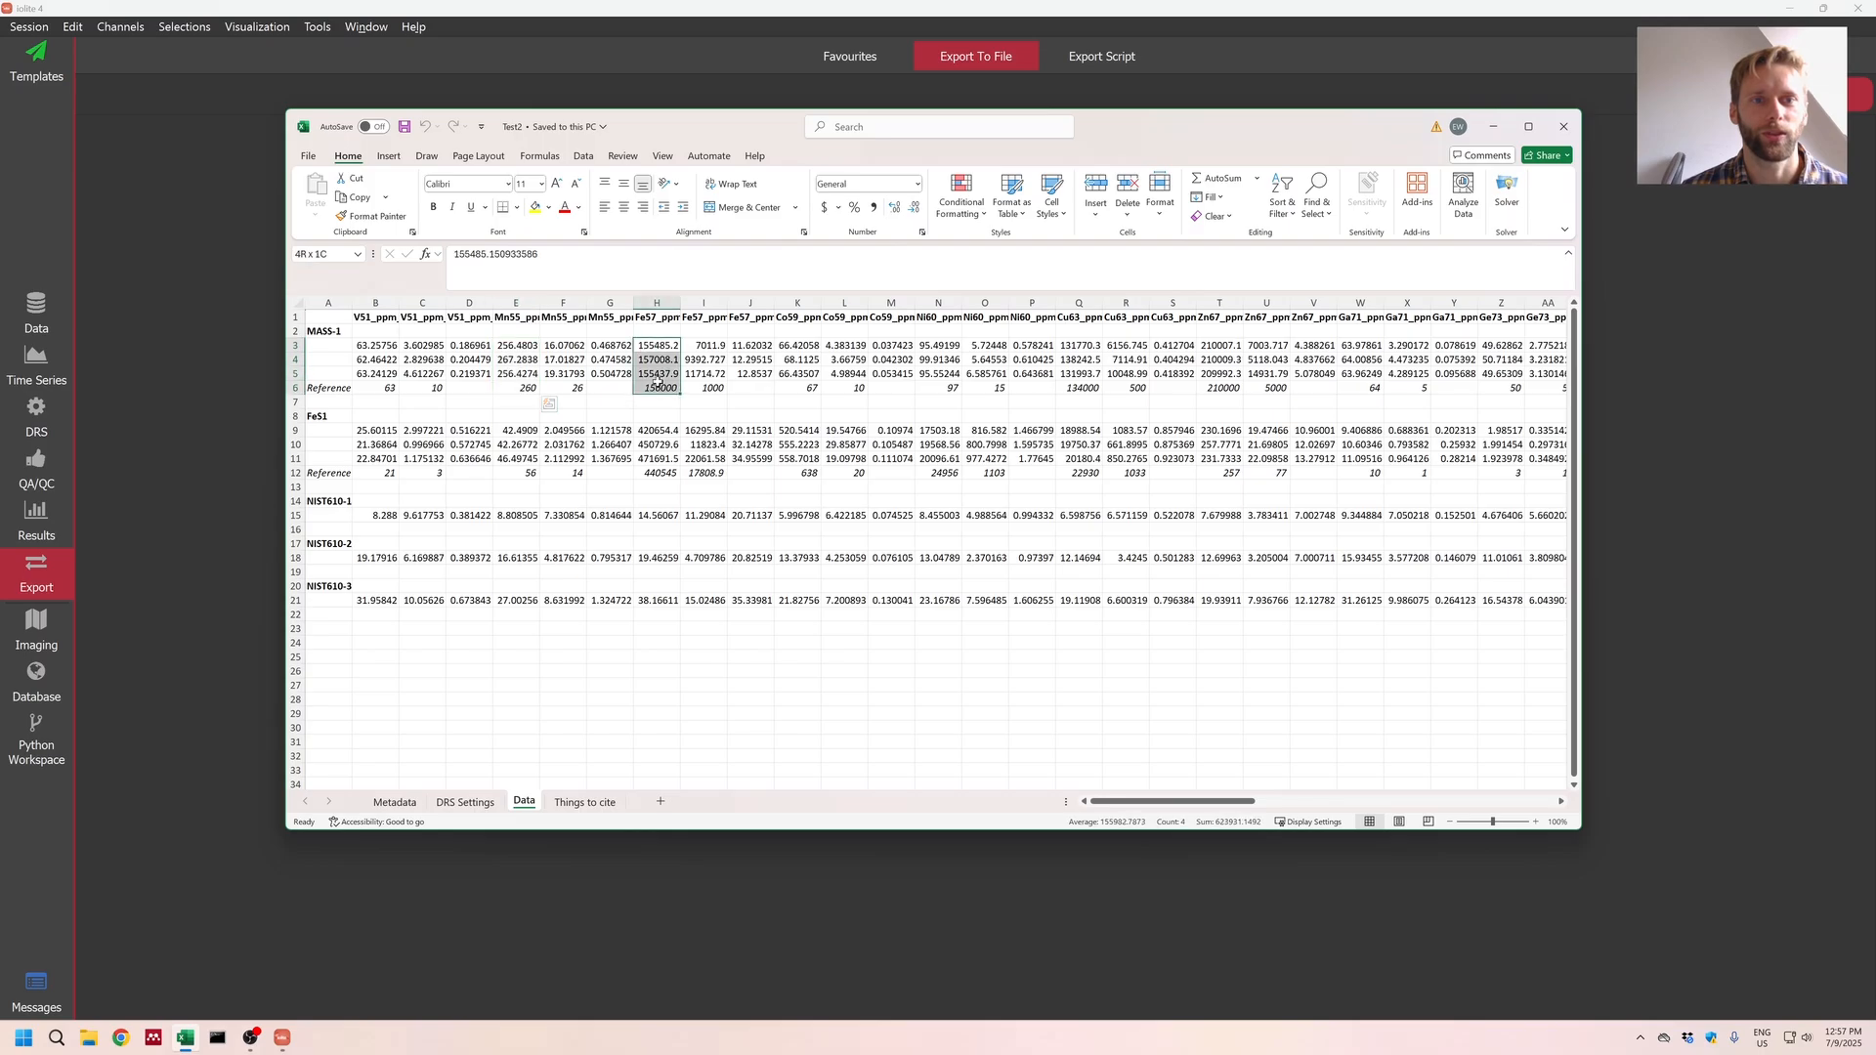
Step: Delete the rows of the MASS-1 group from the Data sheet
left_click_drag(296, 388, 296, 317)
right_click(398, 366)
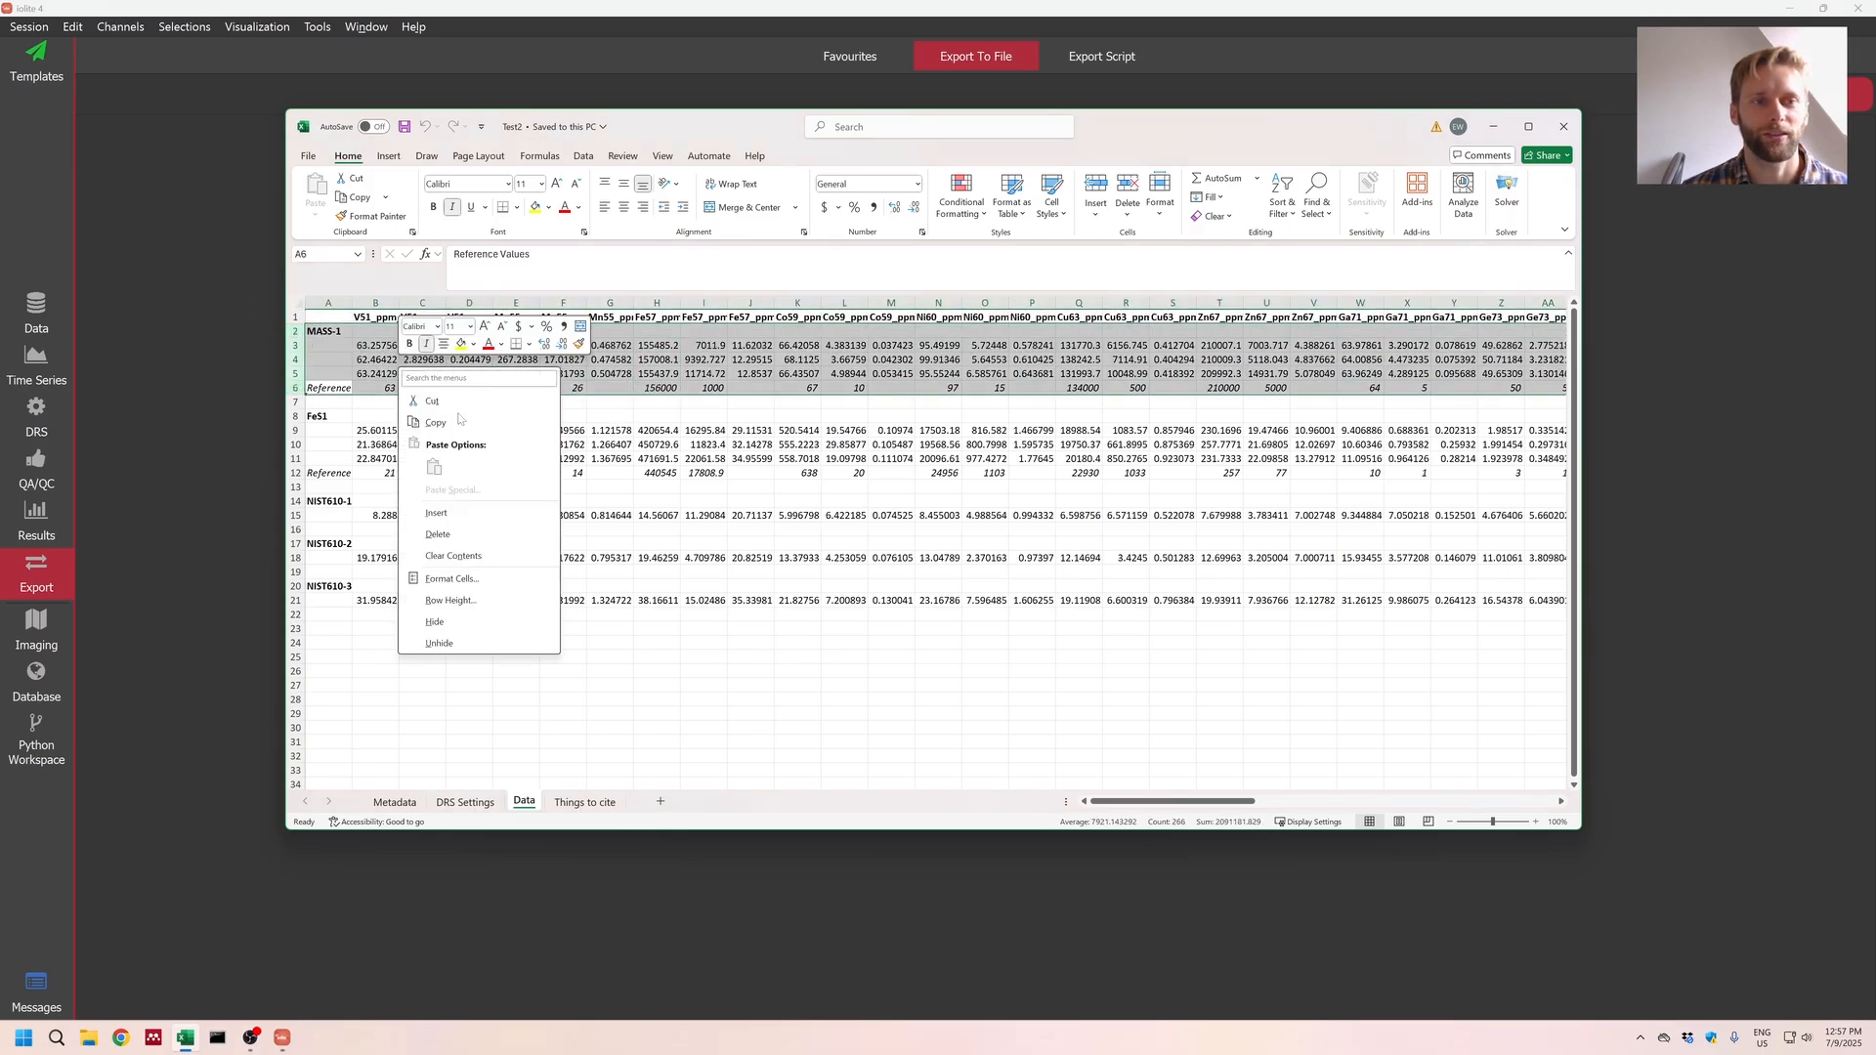
left_click(430, 552)
left_click(429, 400)
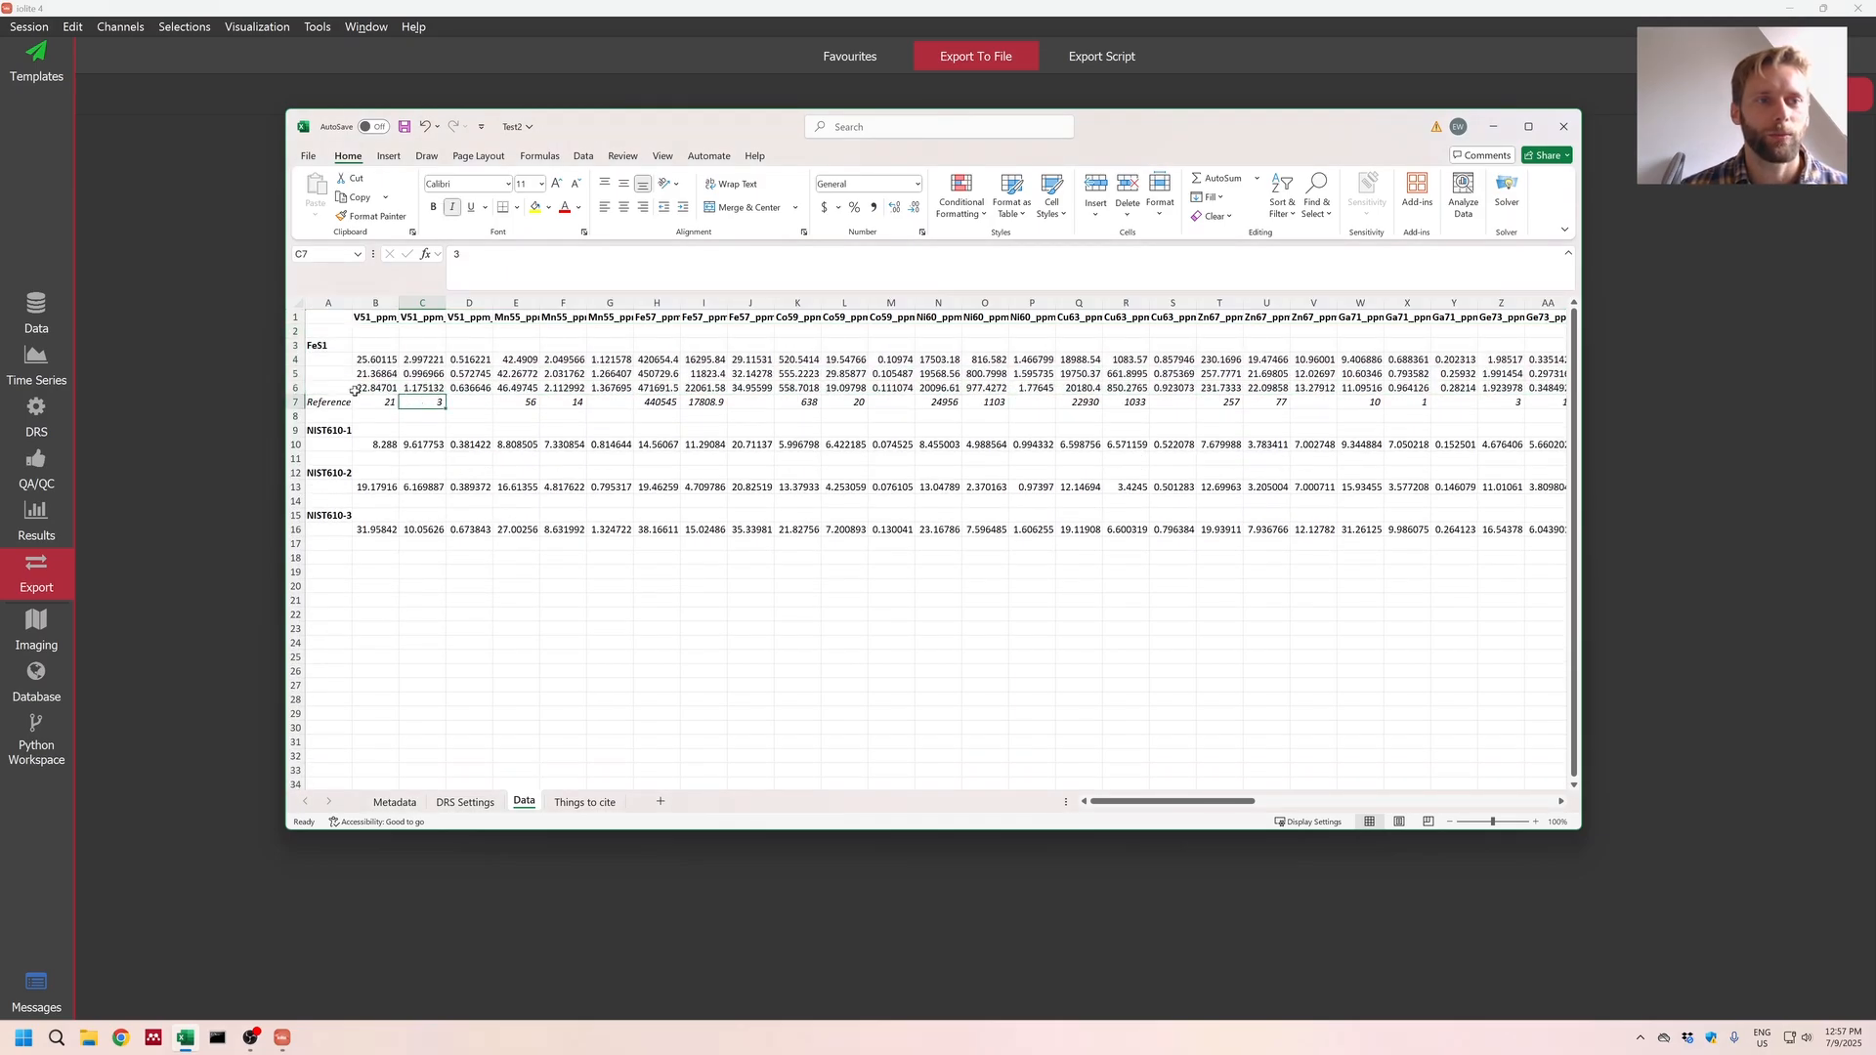
Step: Compare the FeS1 results for V51, Mn55, Fe57 and Ni60 with their reference values
left_click_drag(380, 361, 389, 399)
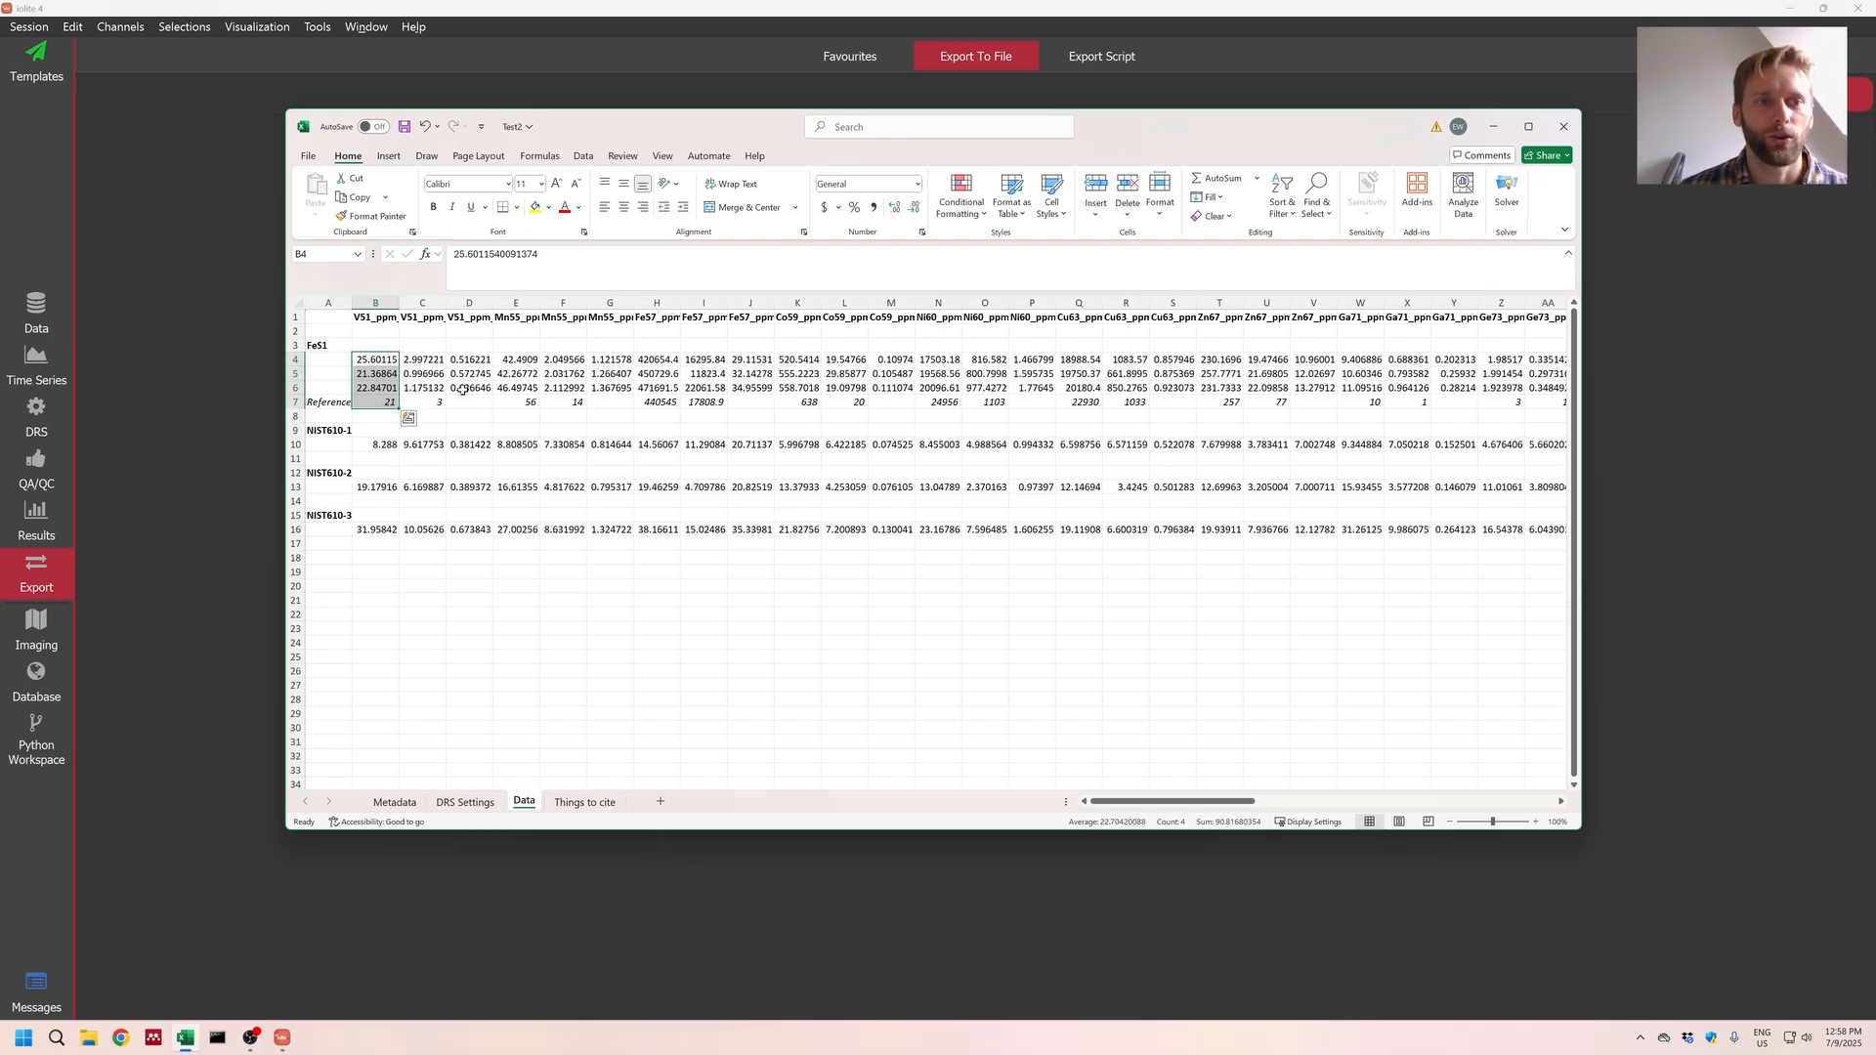
left_click_drag(516, 360, 516, 402)
left_click_drag(667, 361, 667, 402)
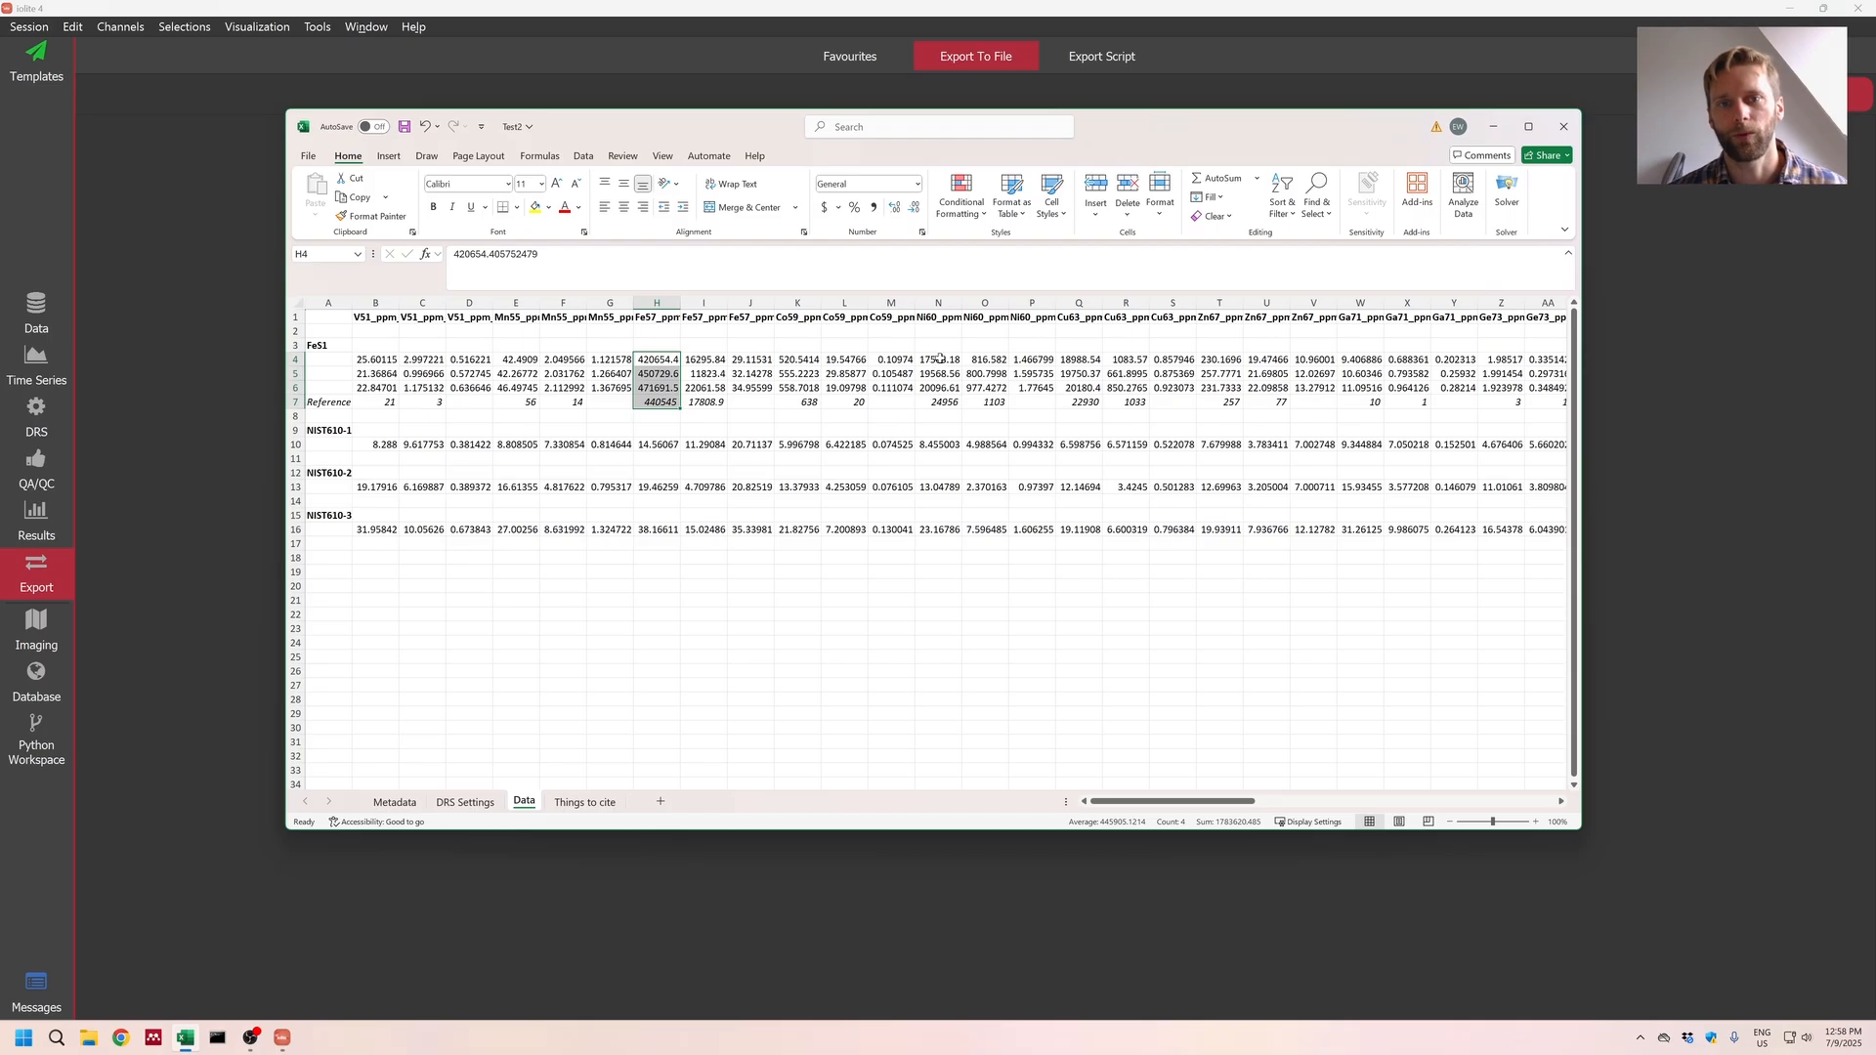
left_click_drag(936, 361, 938, 402)
Step: Examine the exported results of NIST610-1, NIST610-2 and NIST610-3, including the V51 values of the individual spots
left_click(891, 444)
scroll(586, 538, "down", 2)
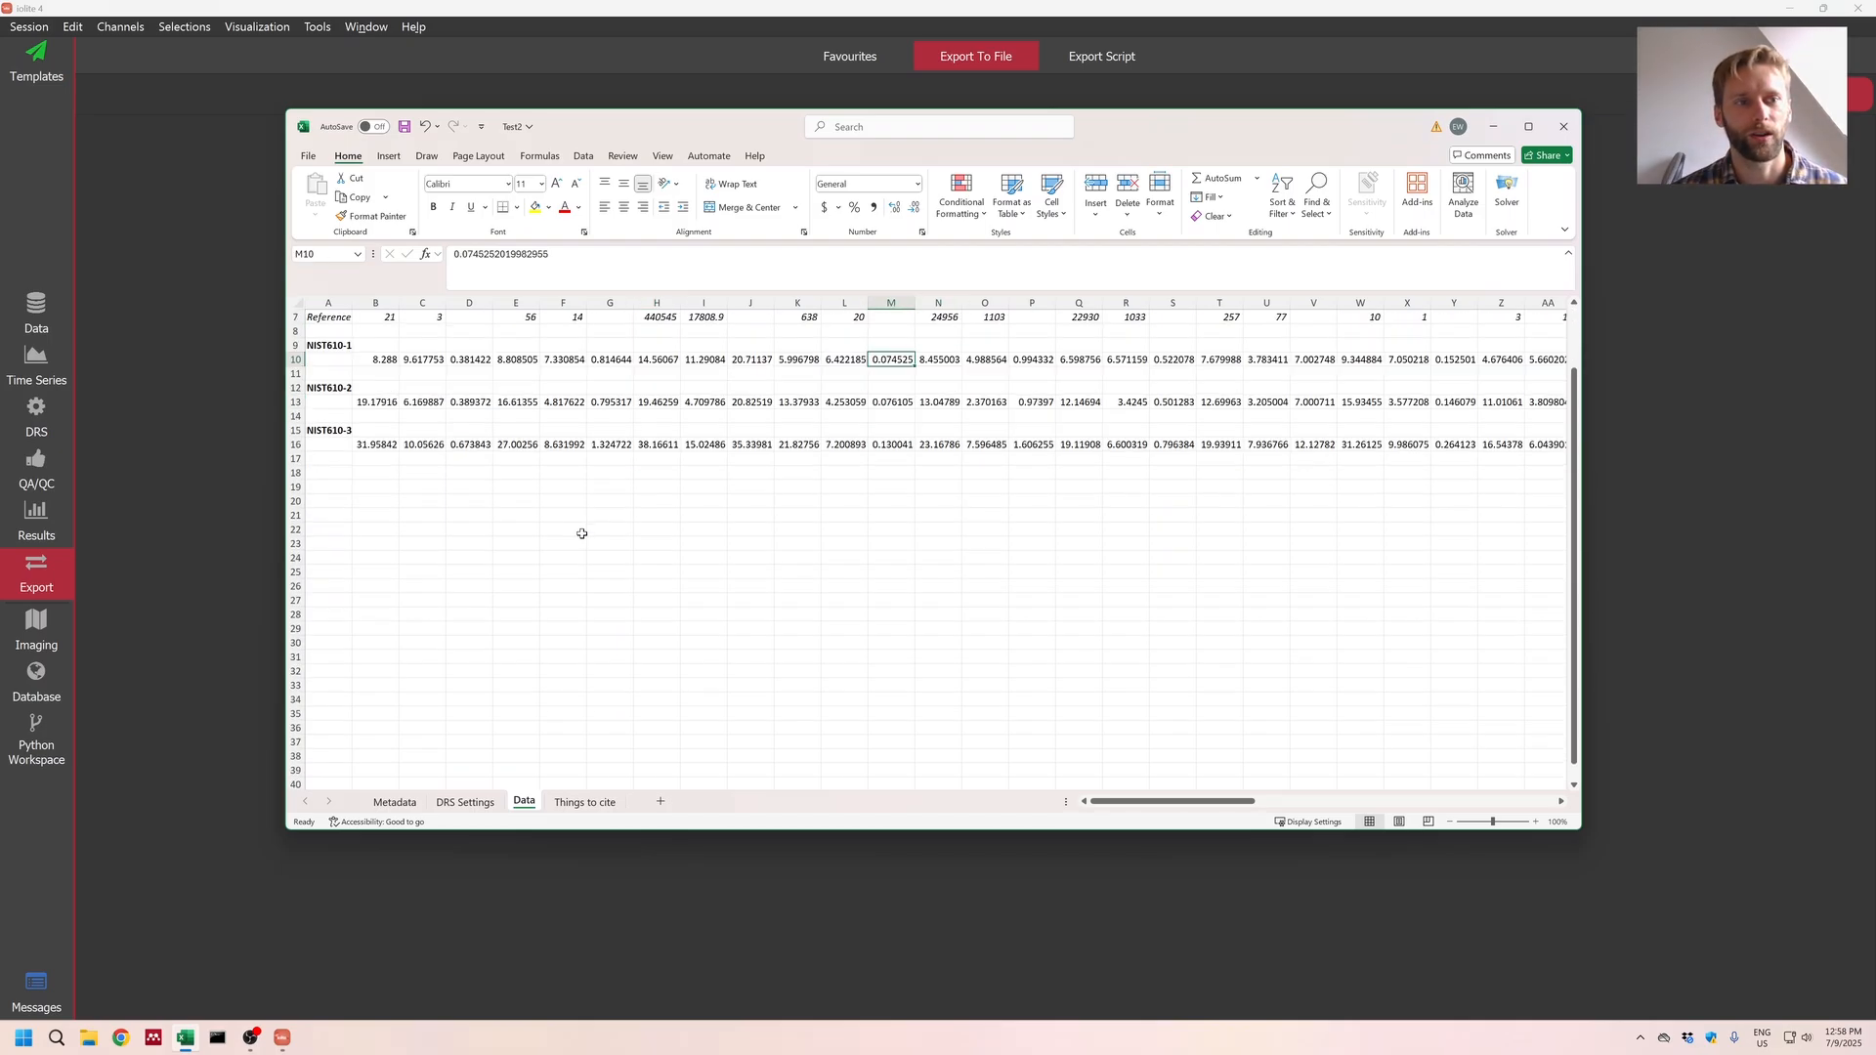
left_click_drag(296, 345, 301, 449)
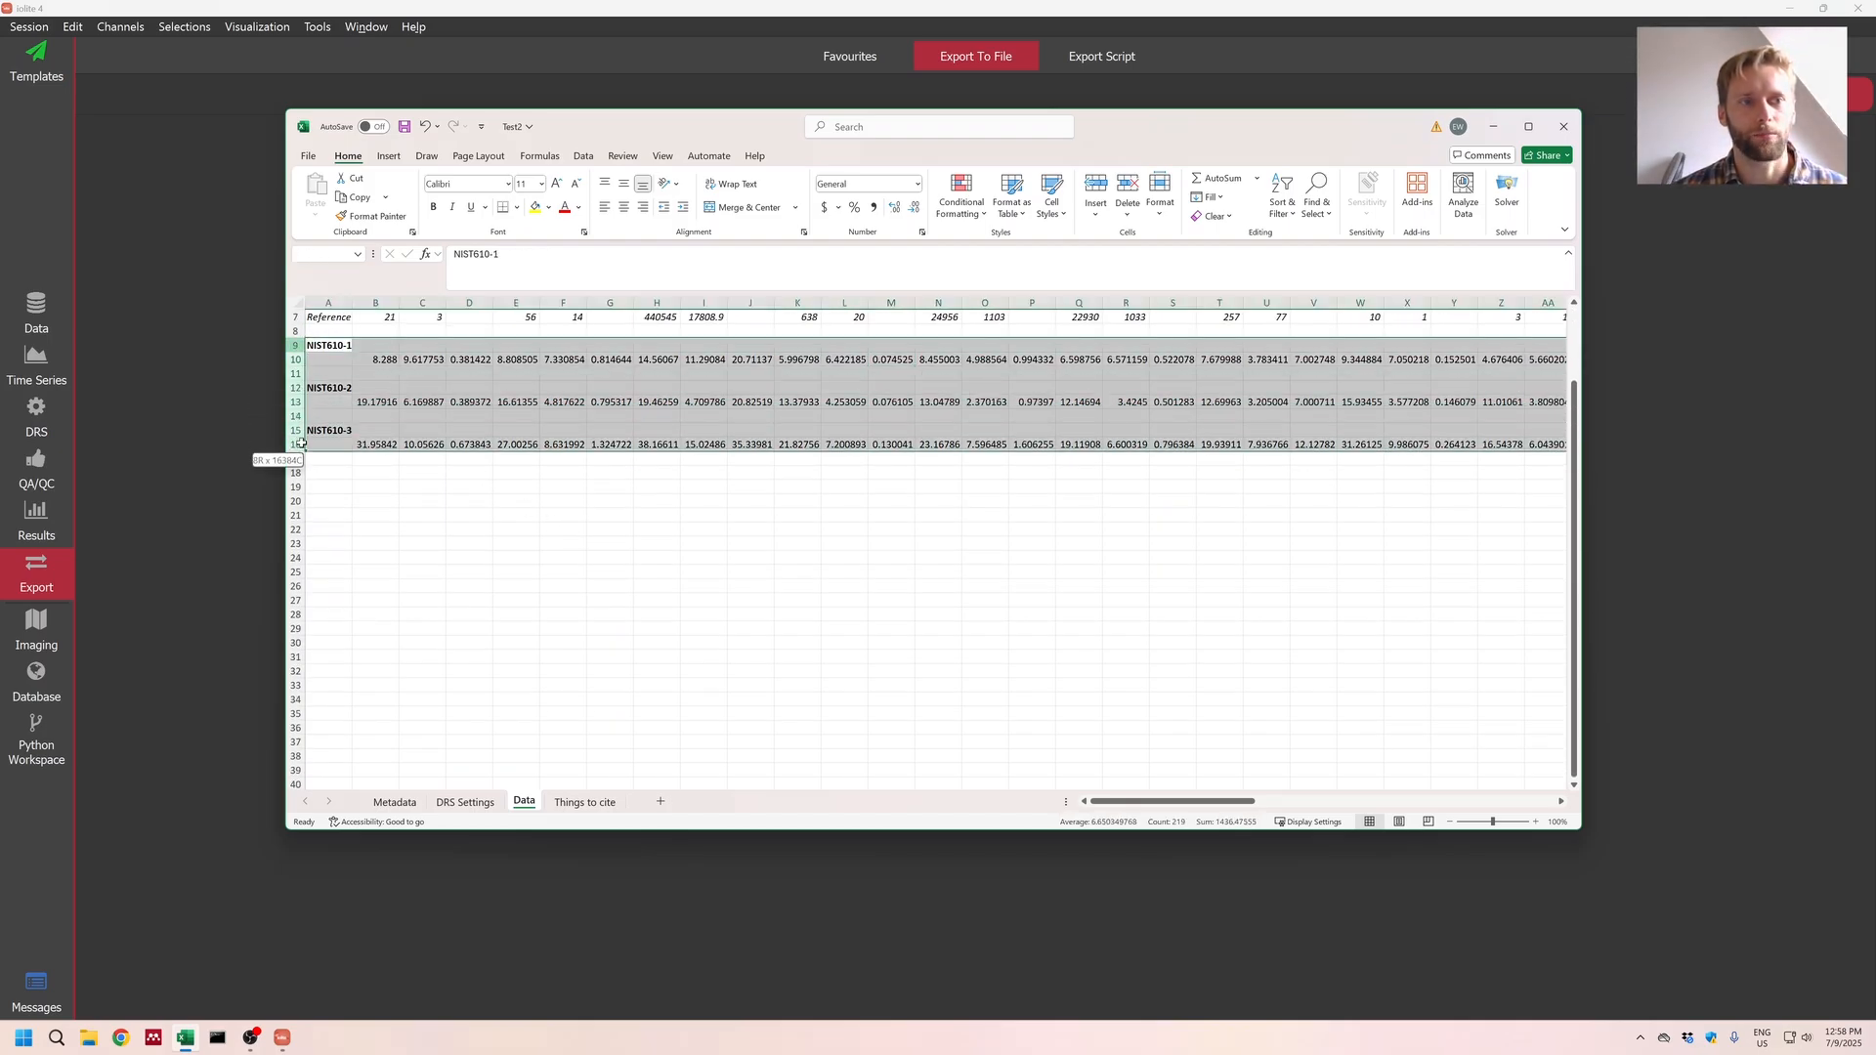
scroll(491, 498, "up", 2)
left_click(333, 433)
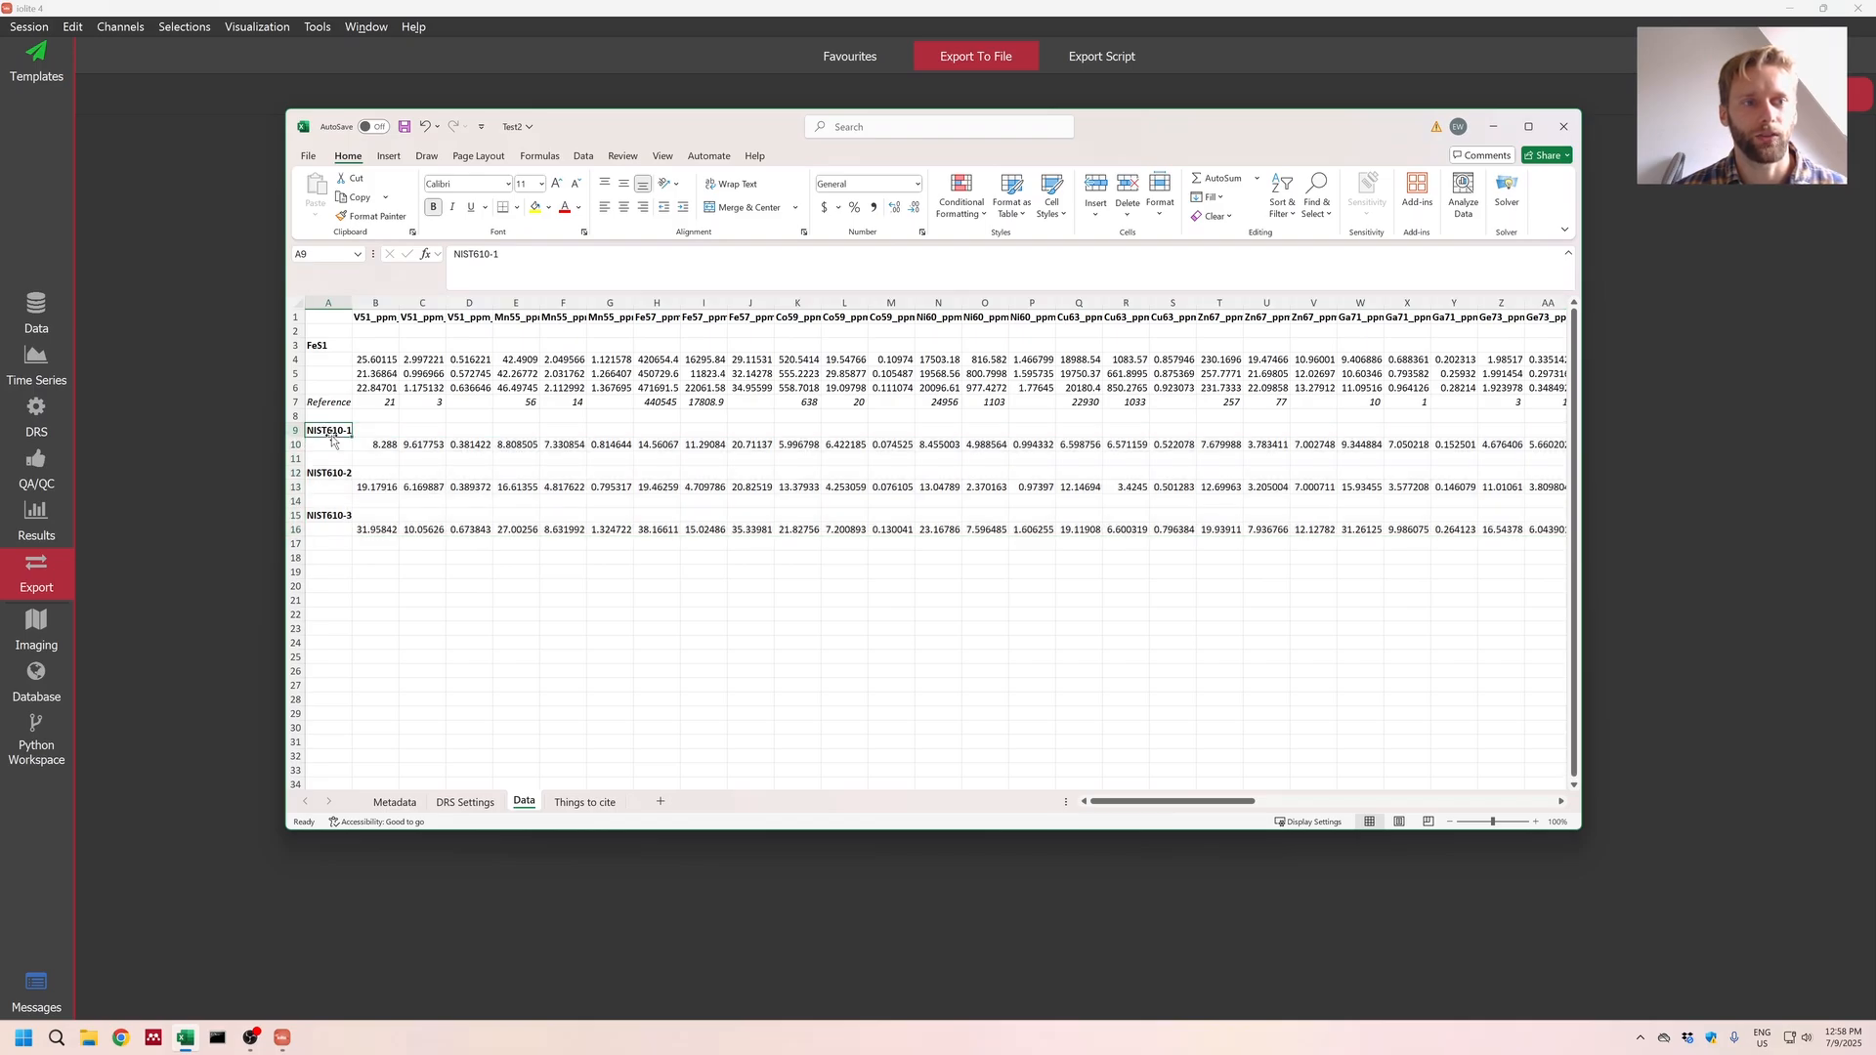
left_click(381, 445)
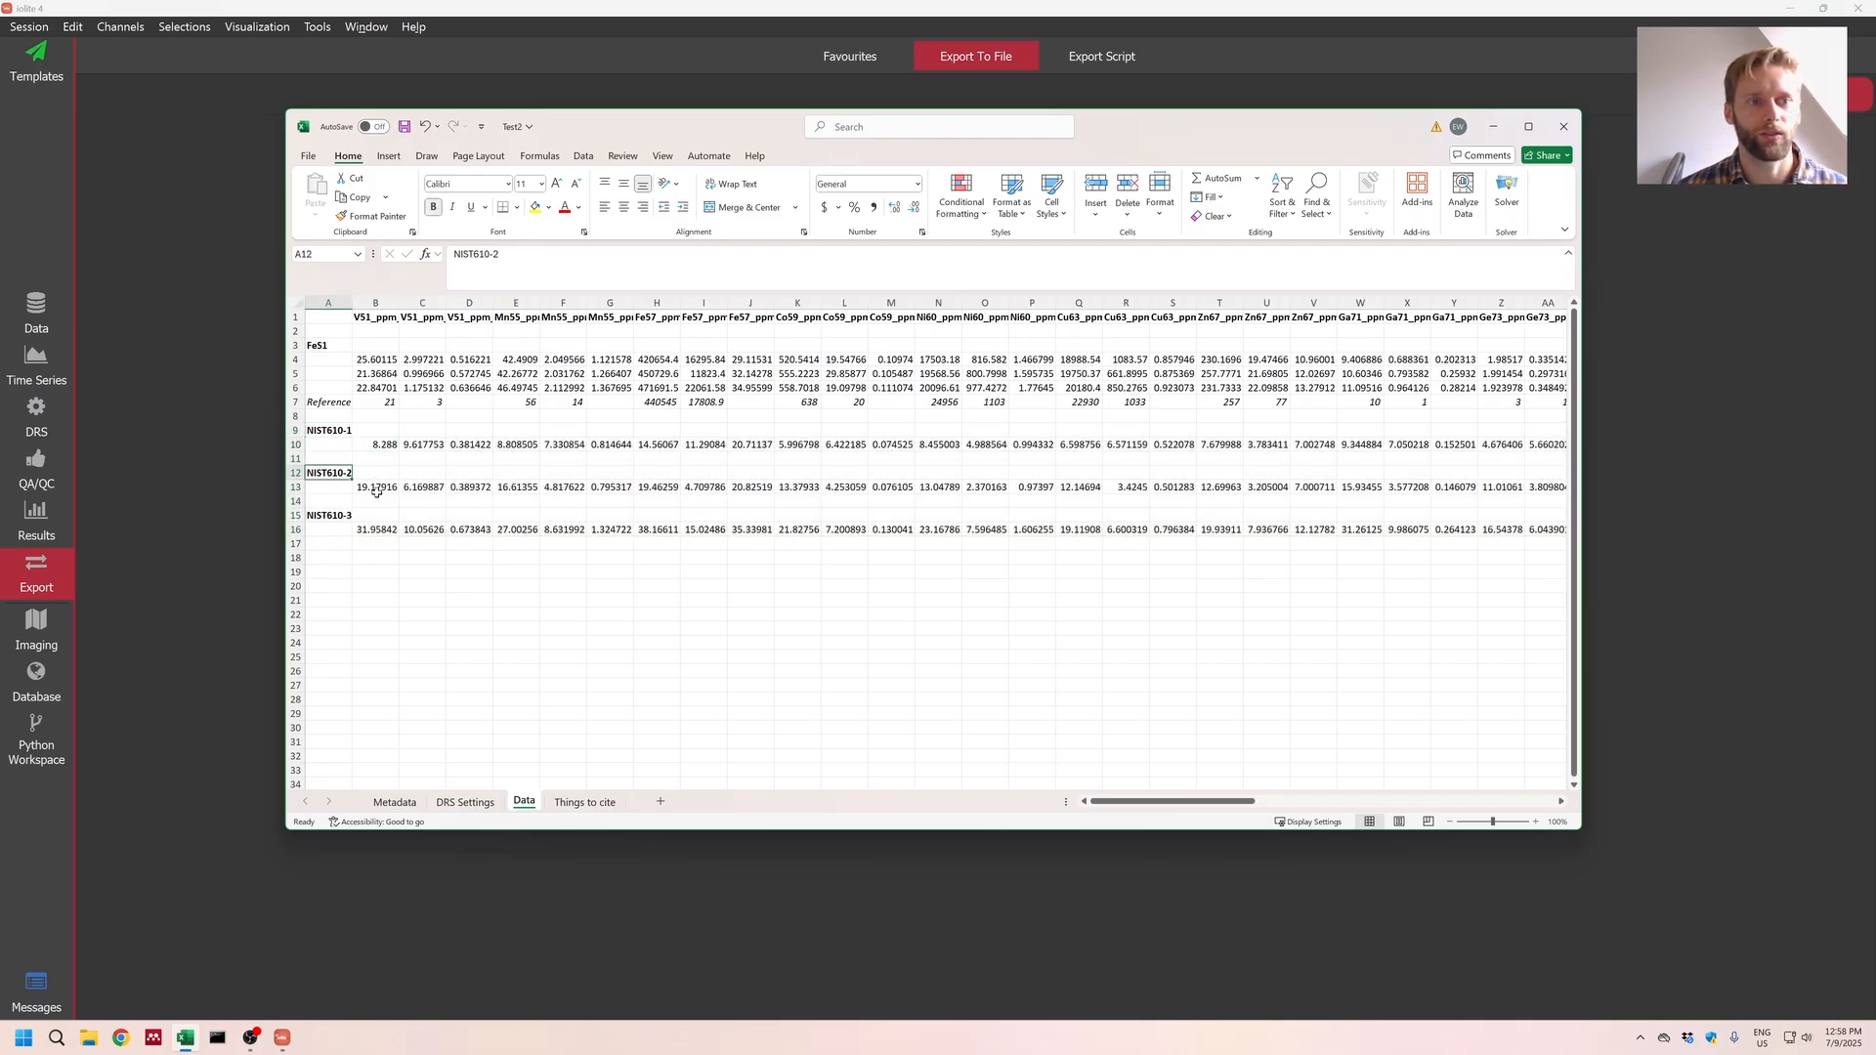
left_click(375, 488)
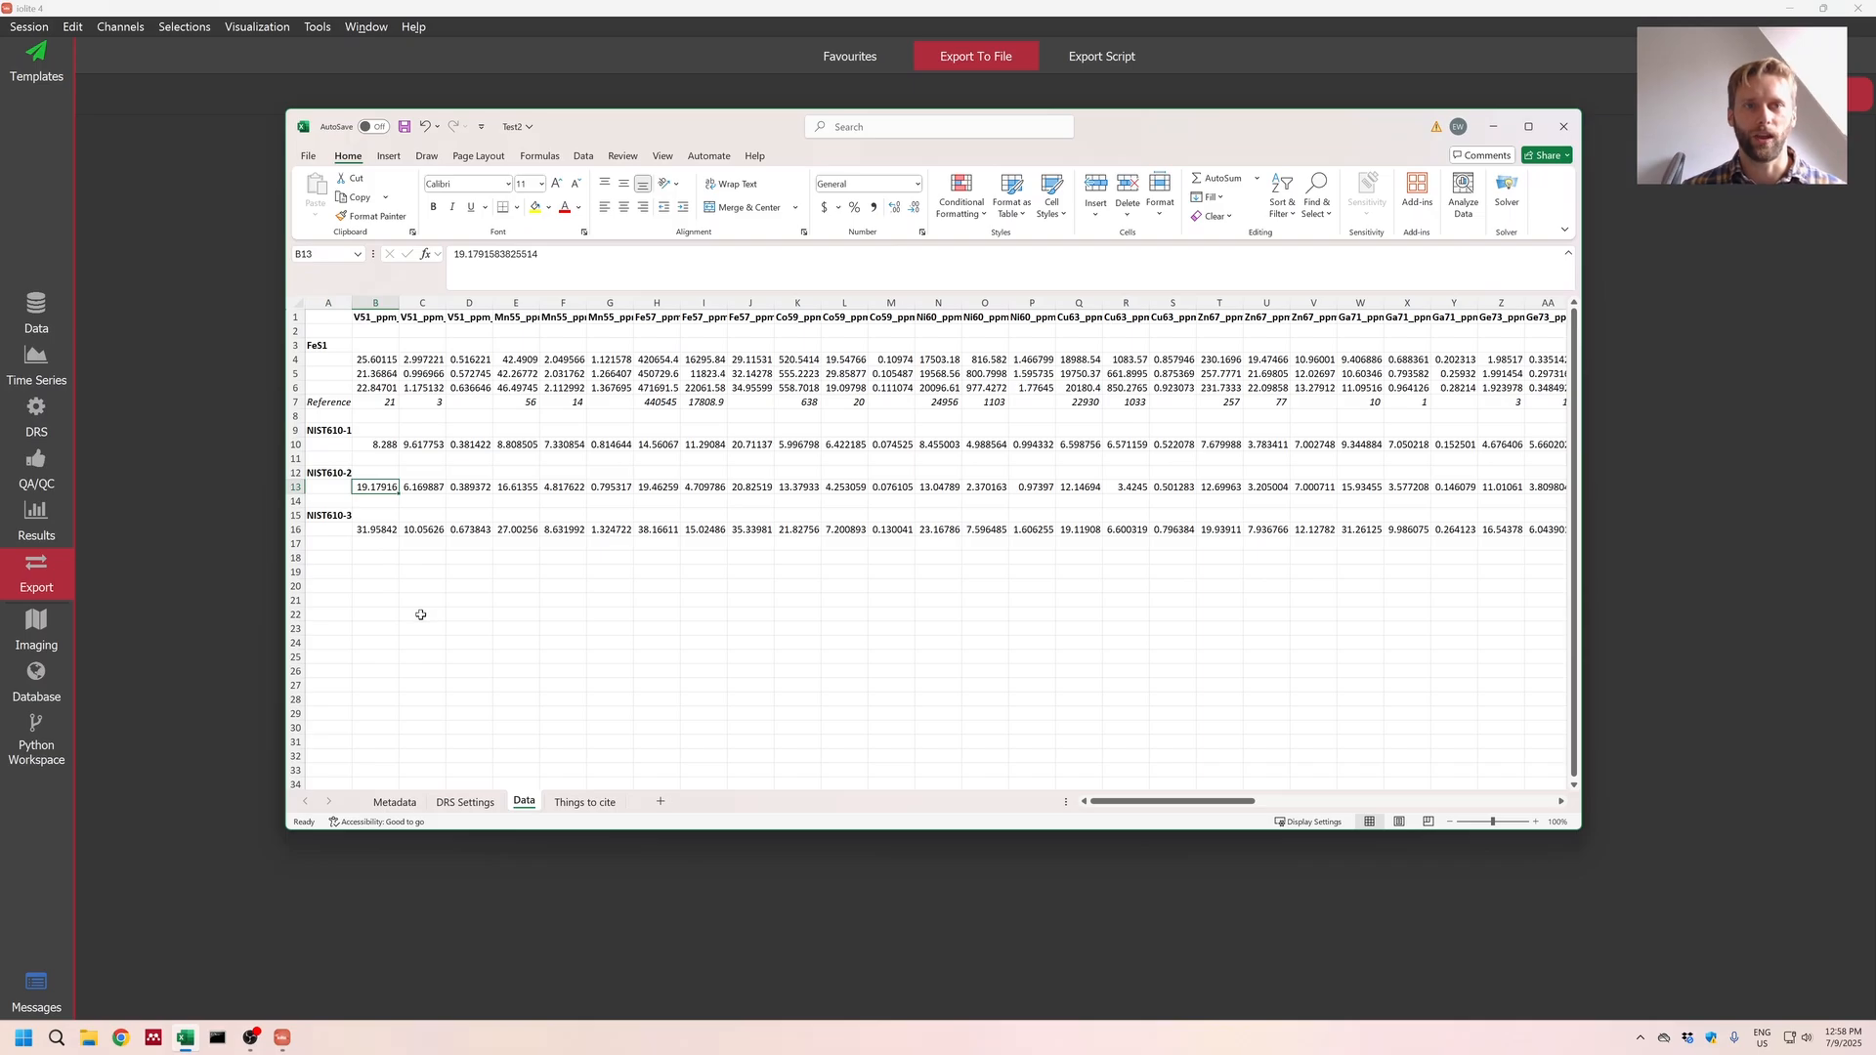
right_click(421, 615)
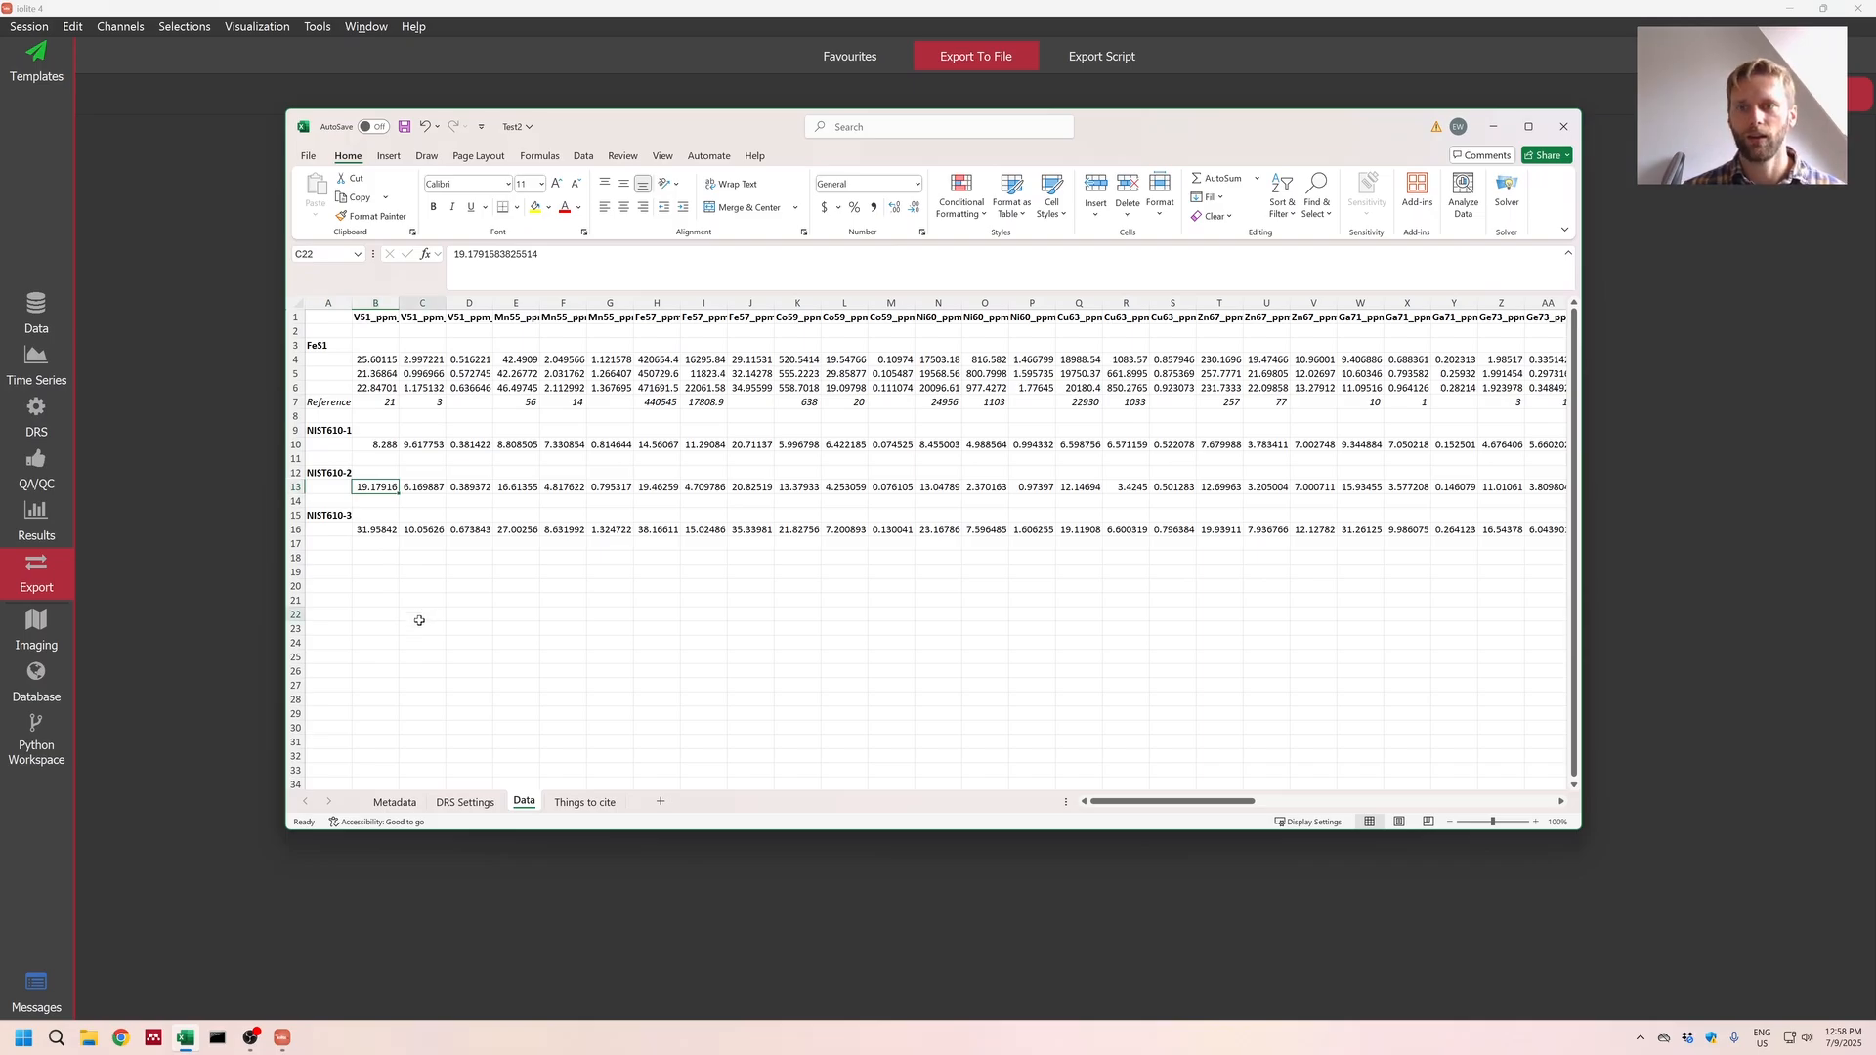
key("Escape")
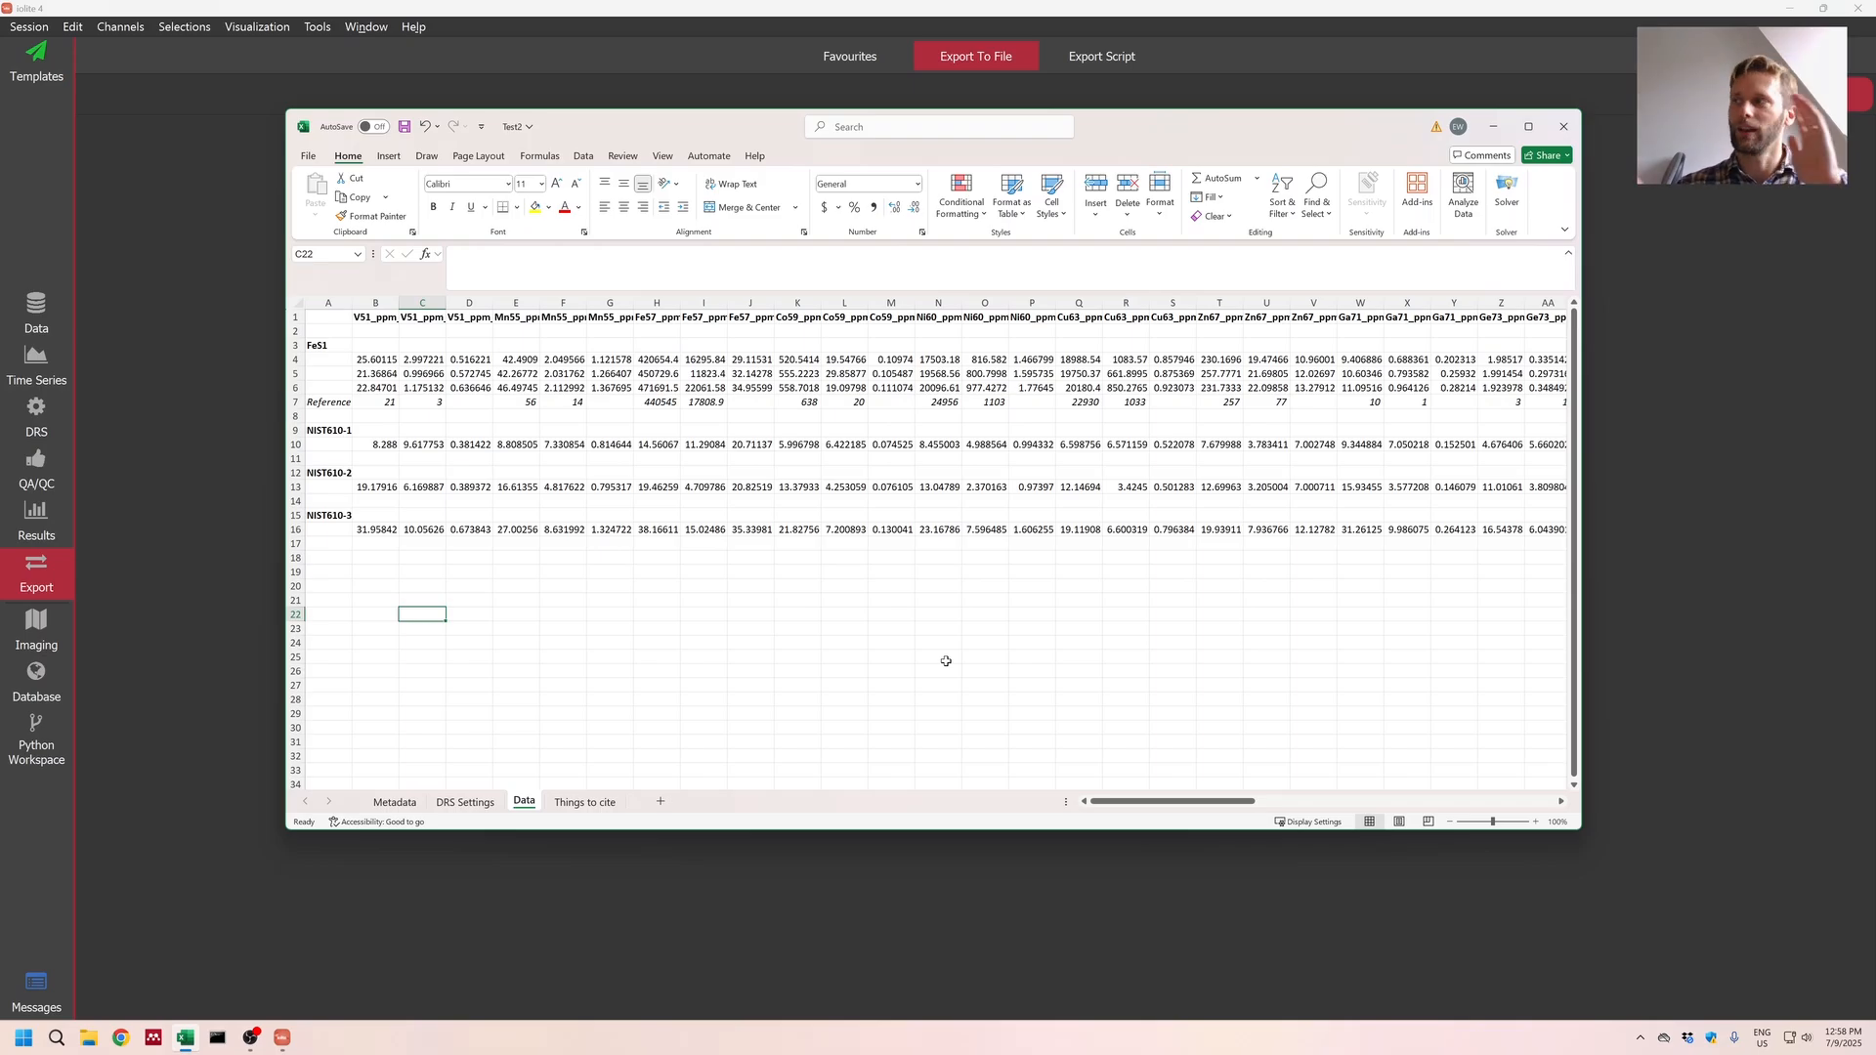
Step: Close the Test2 workbook and return to the time series view in iolite
left_click(1563, 127)
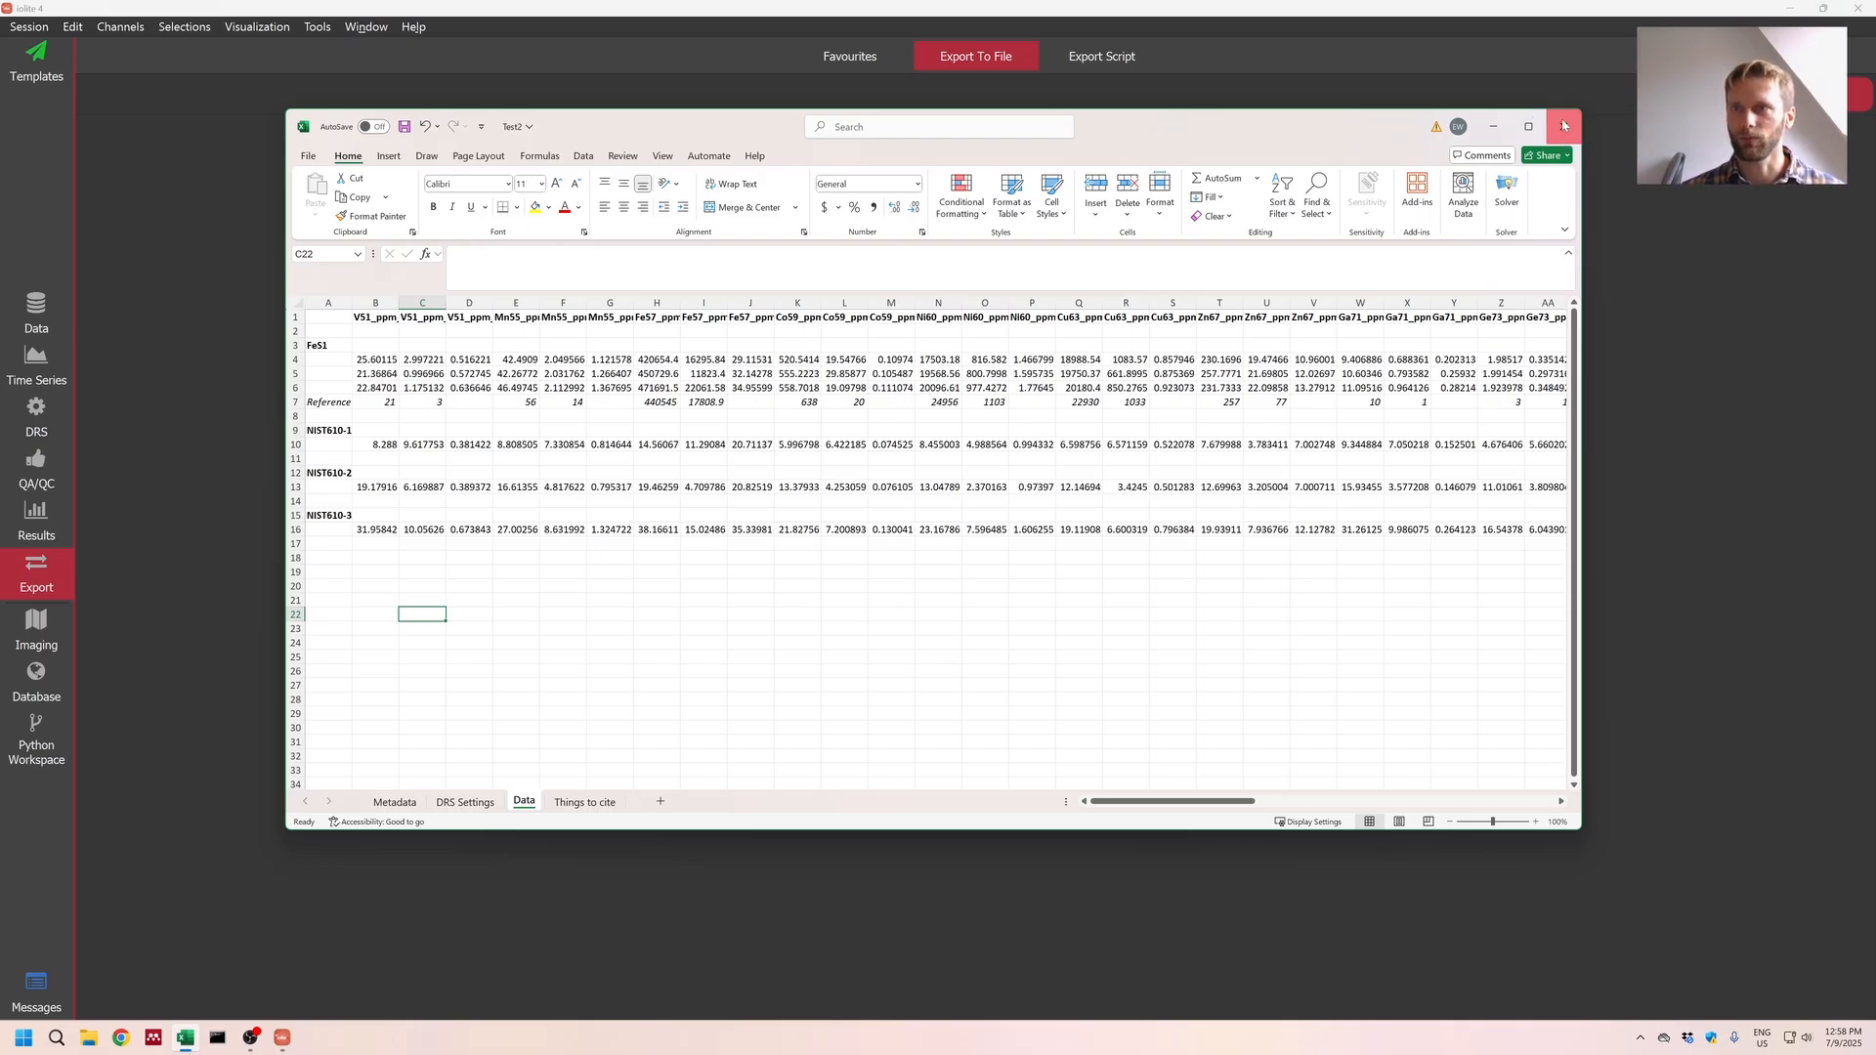
left_click(987, 677)
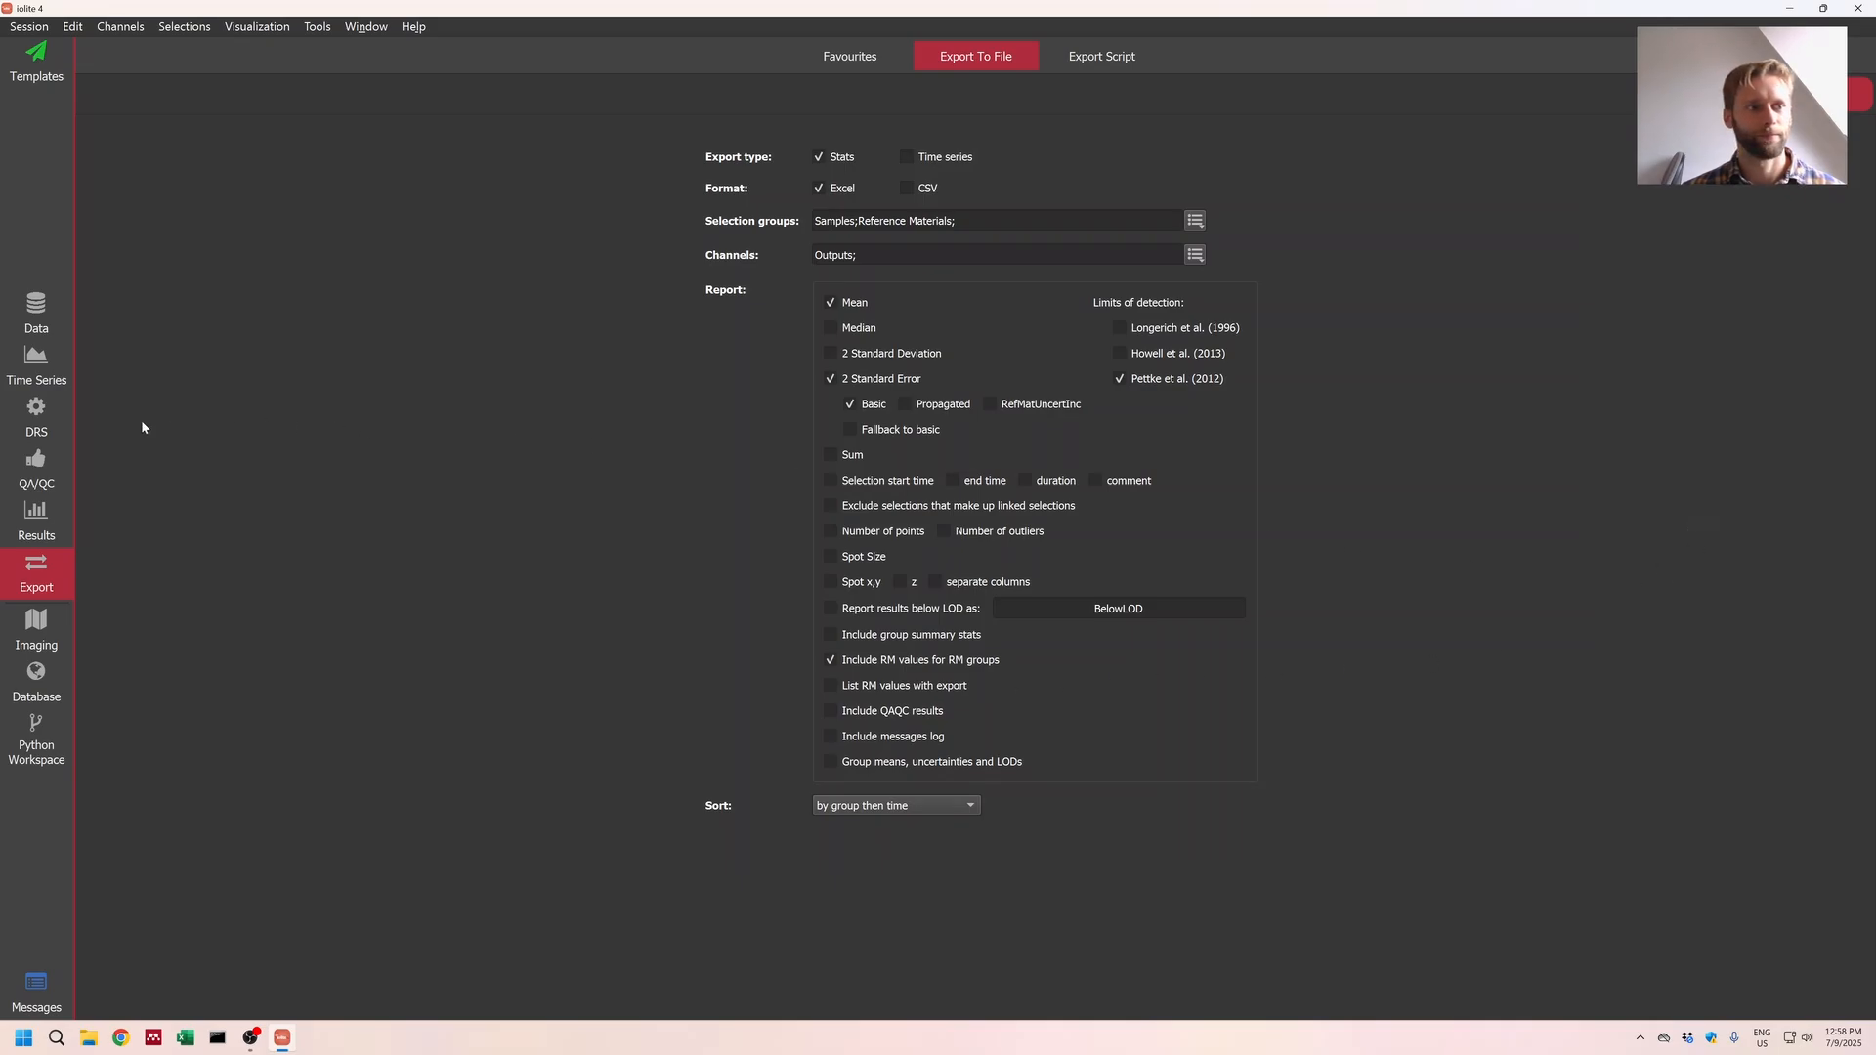
left_click(37, 386)
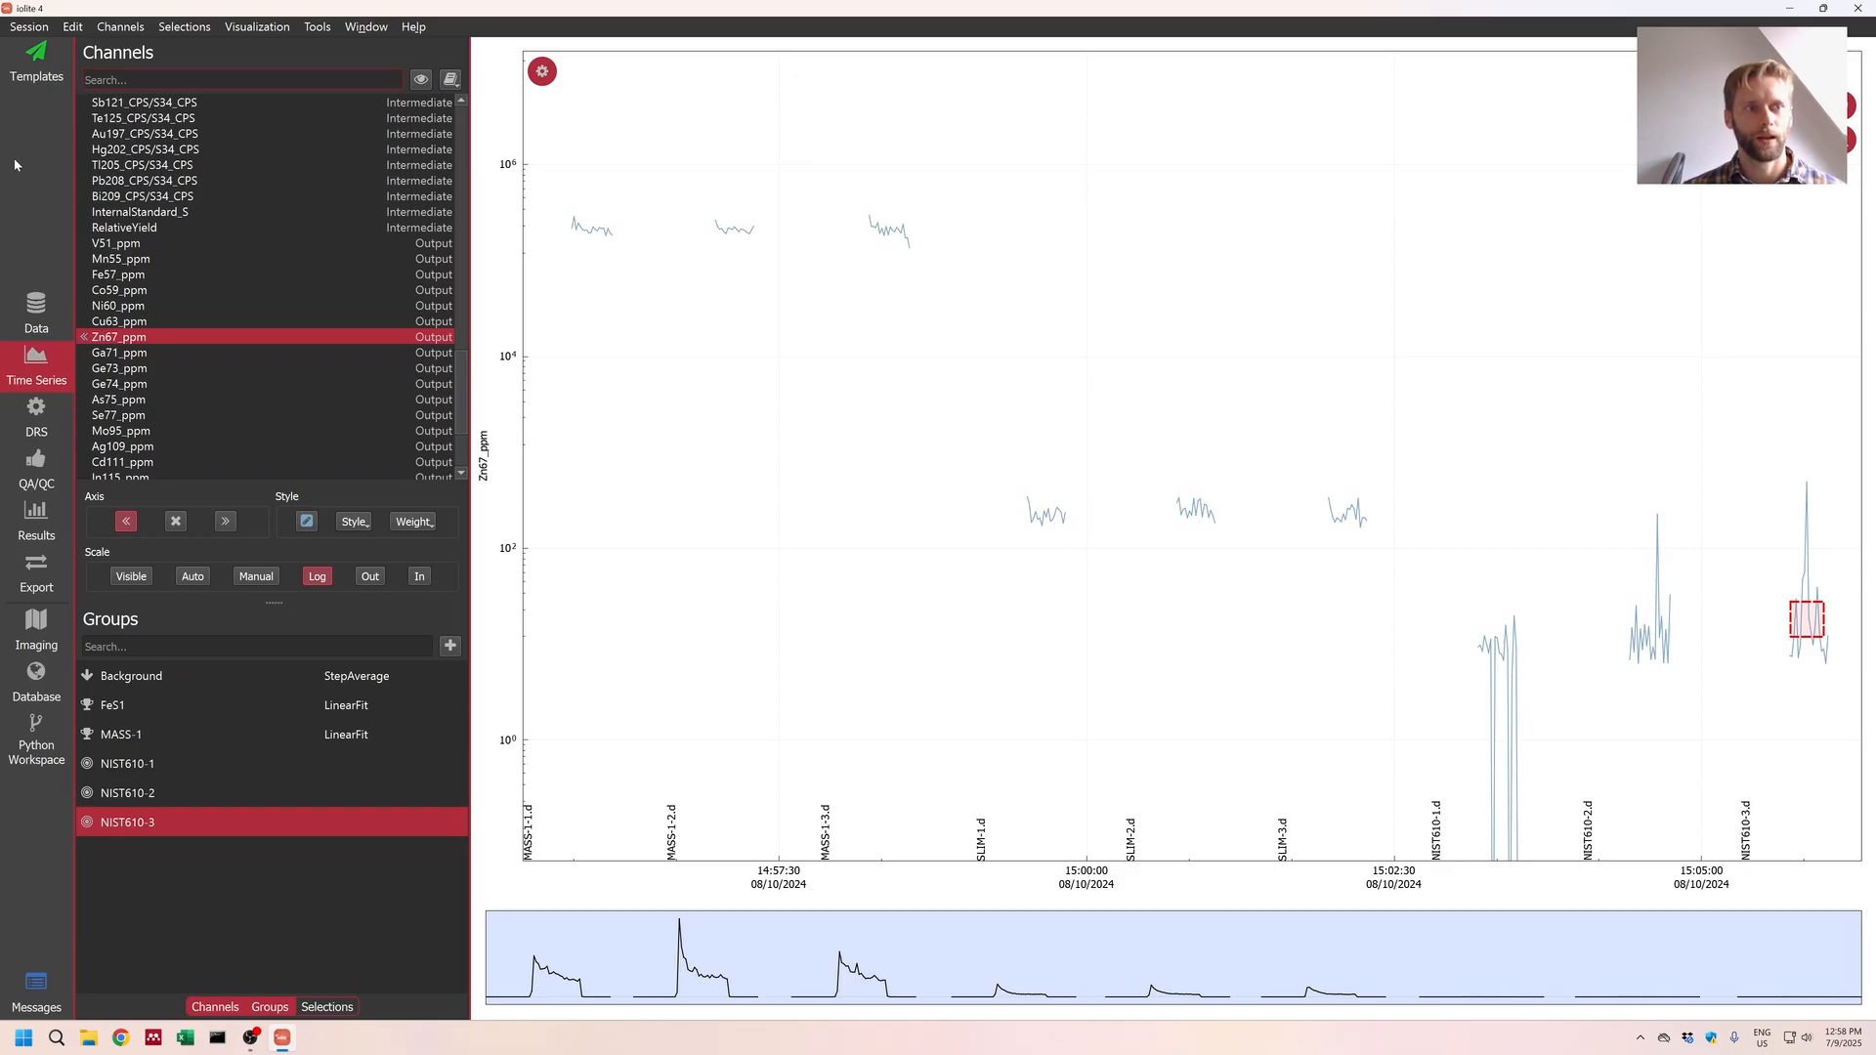
left_click(43, 301)
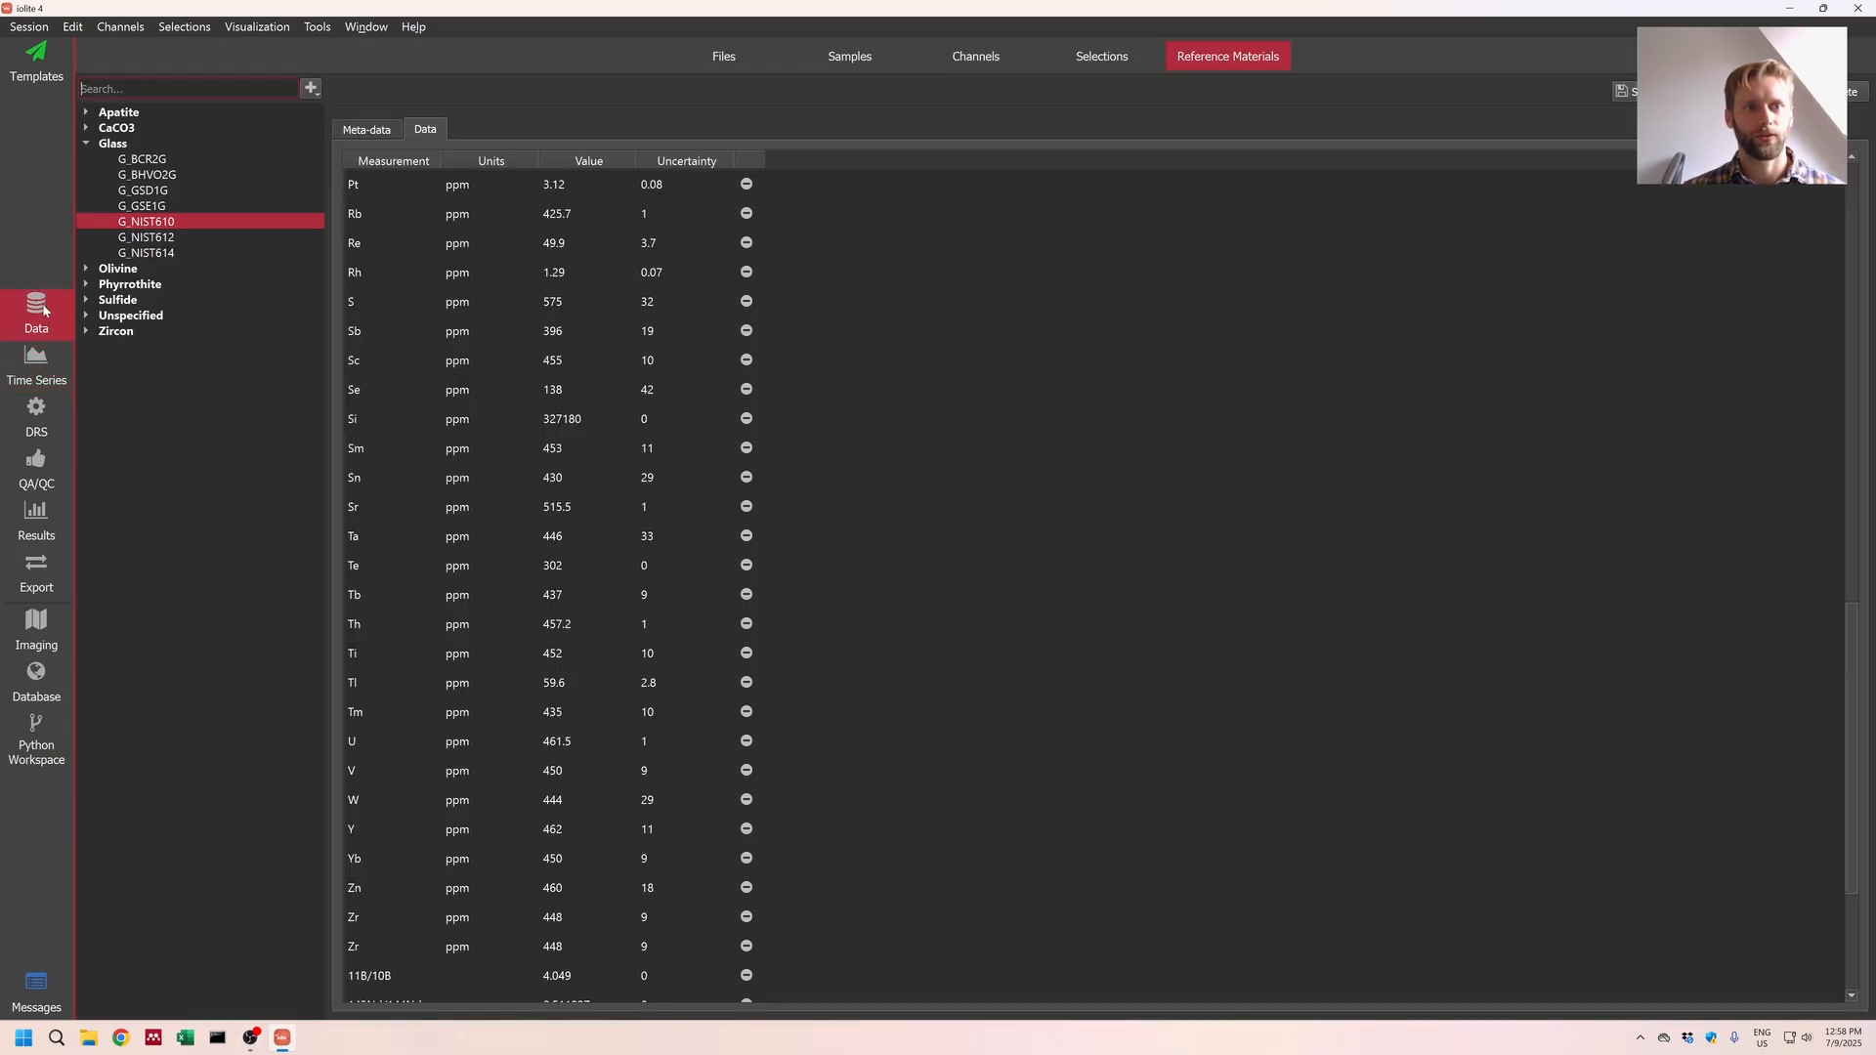
left_click(39, 383)
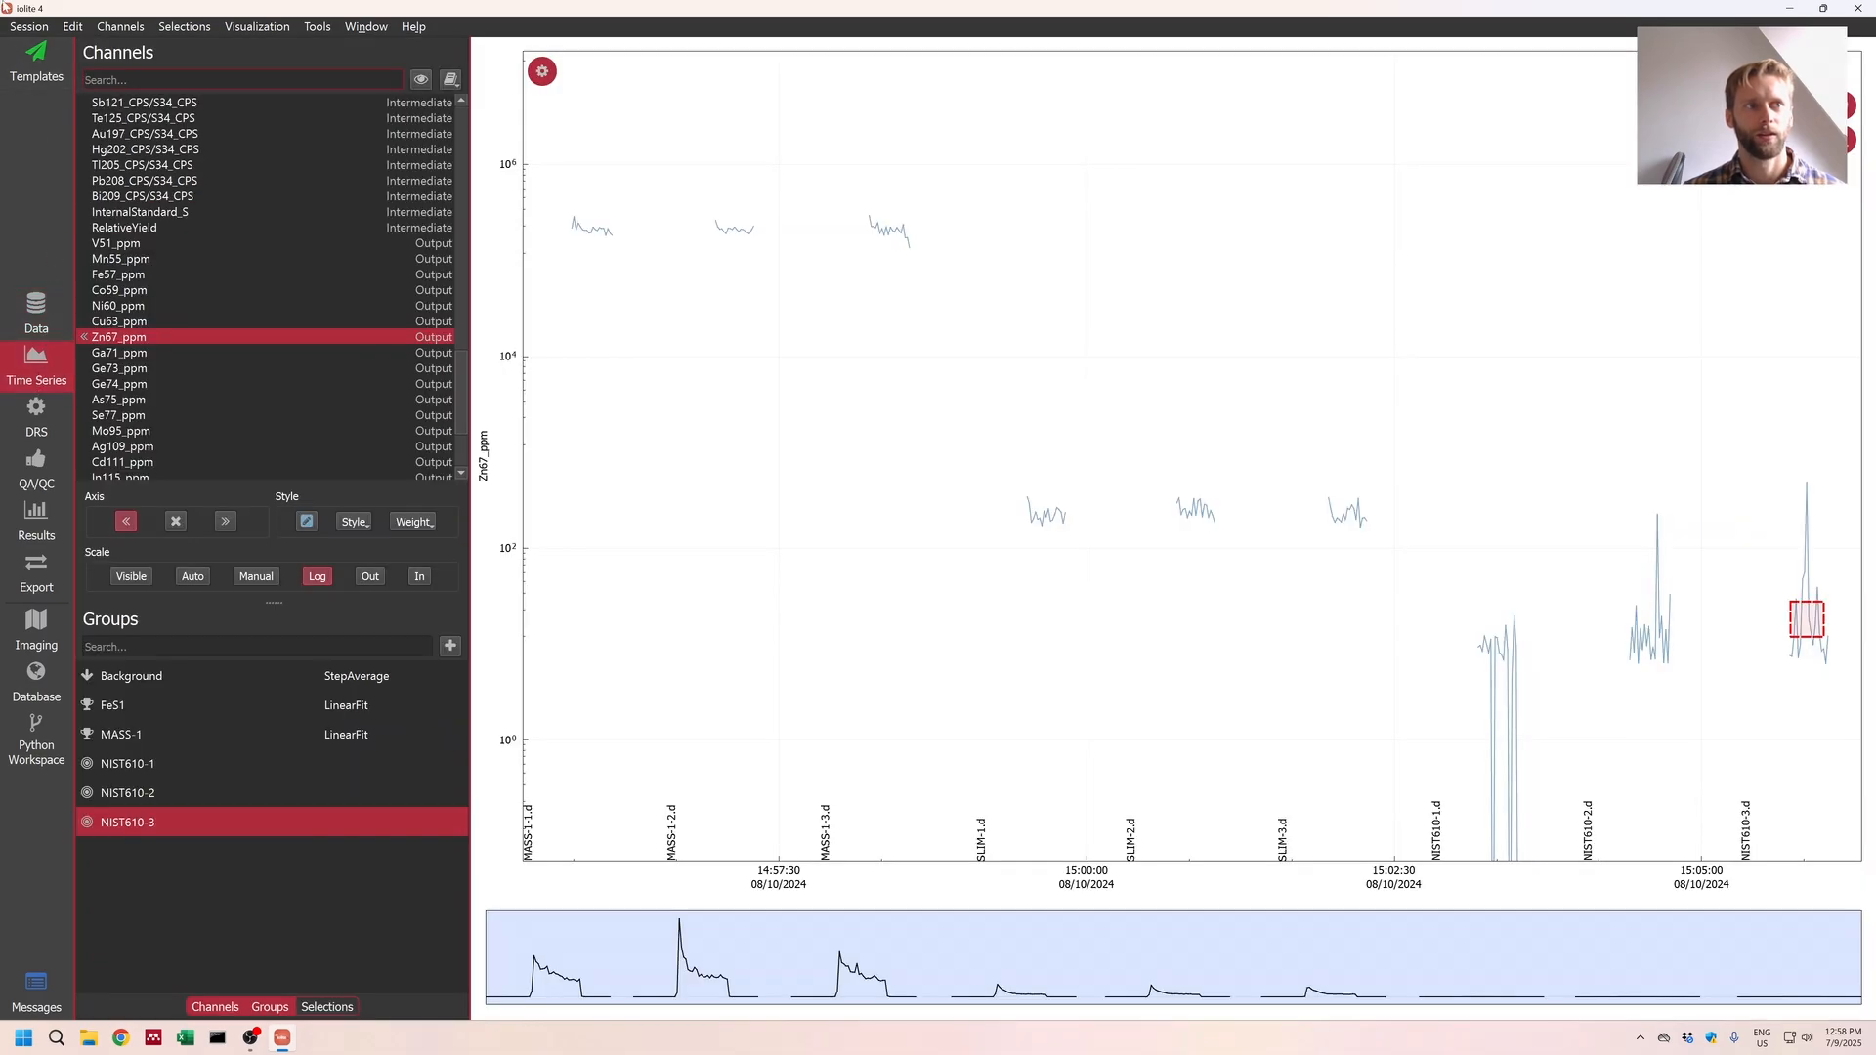
Step: Start a new session and discard the changes to the current one
left_click(29, 26)
left_click(32, 48)
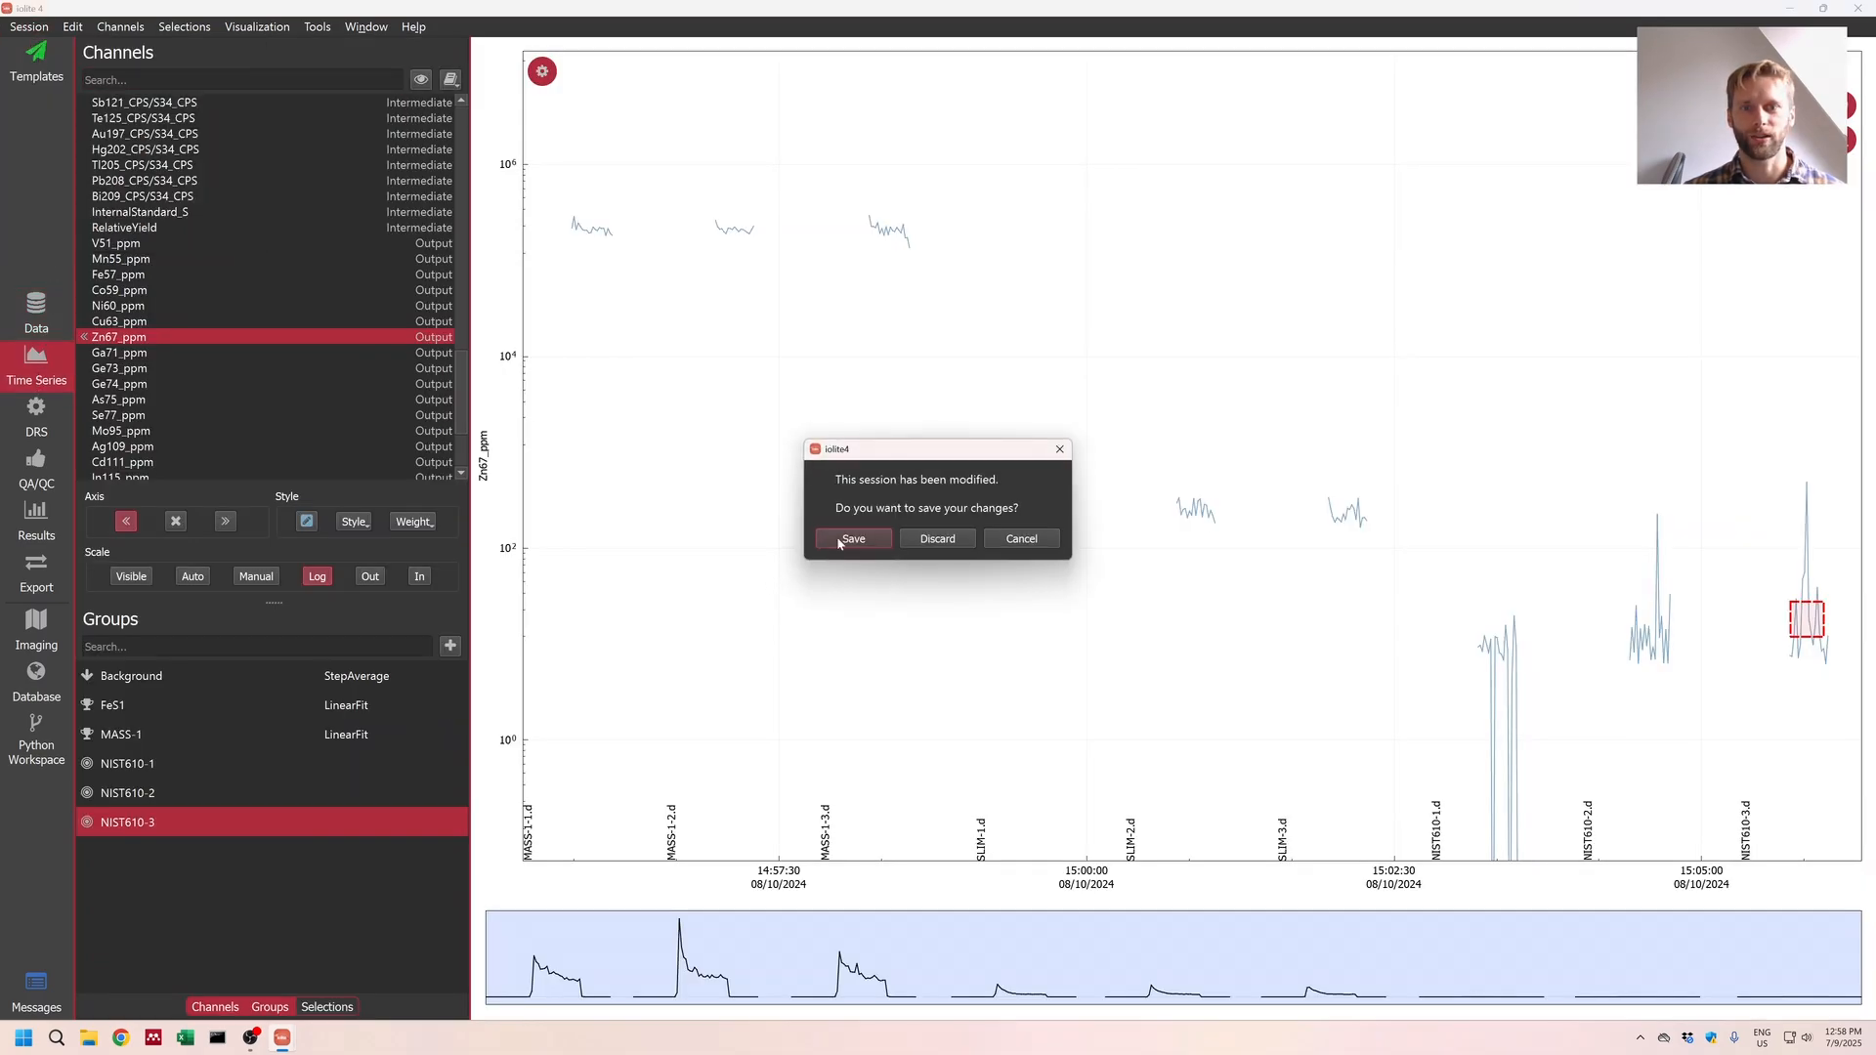
left_click(936, 539)
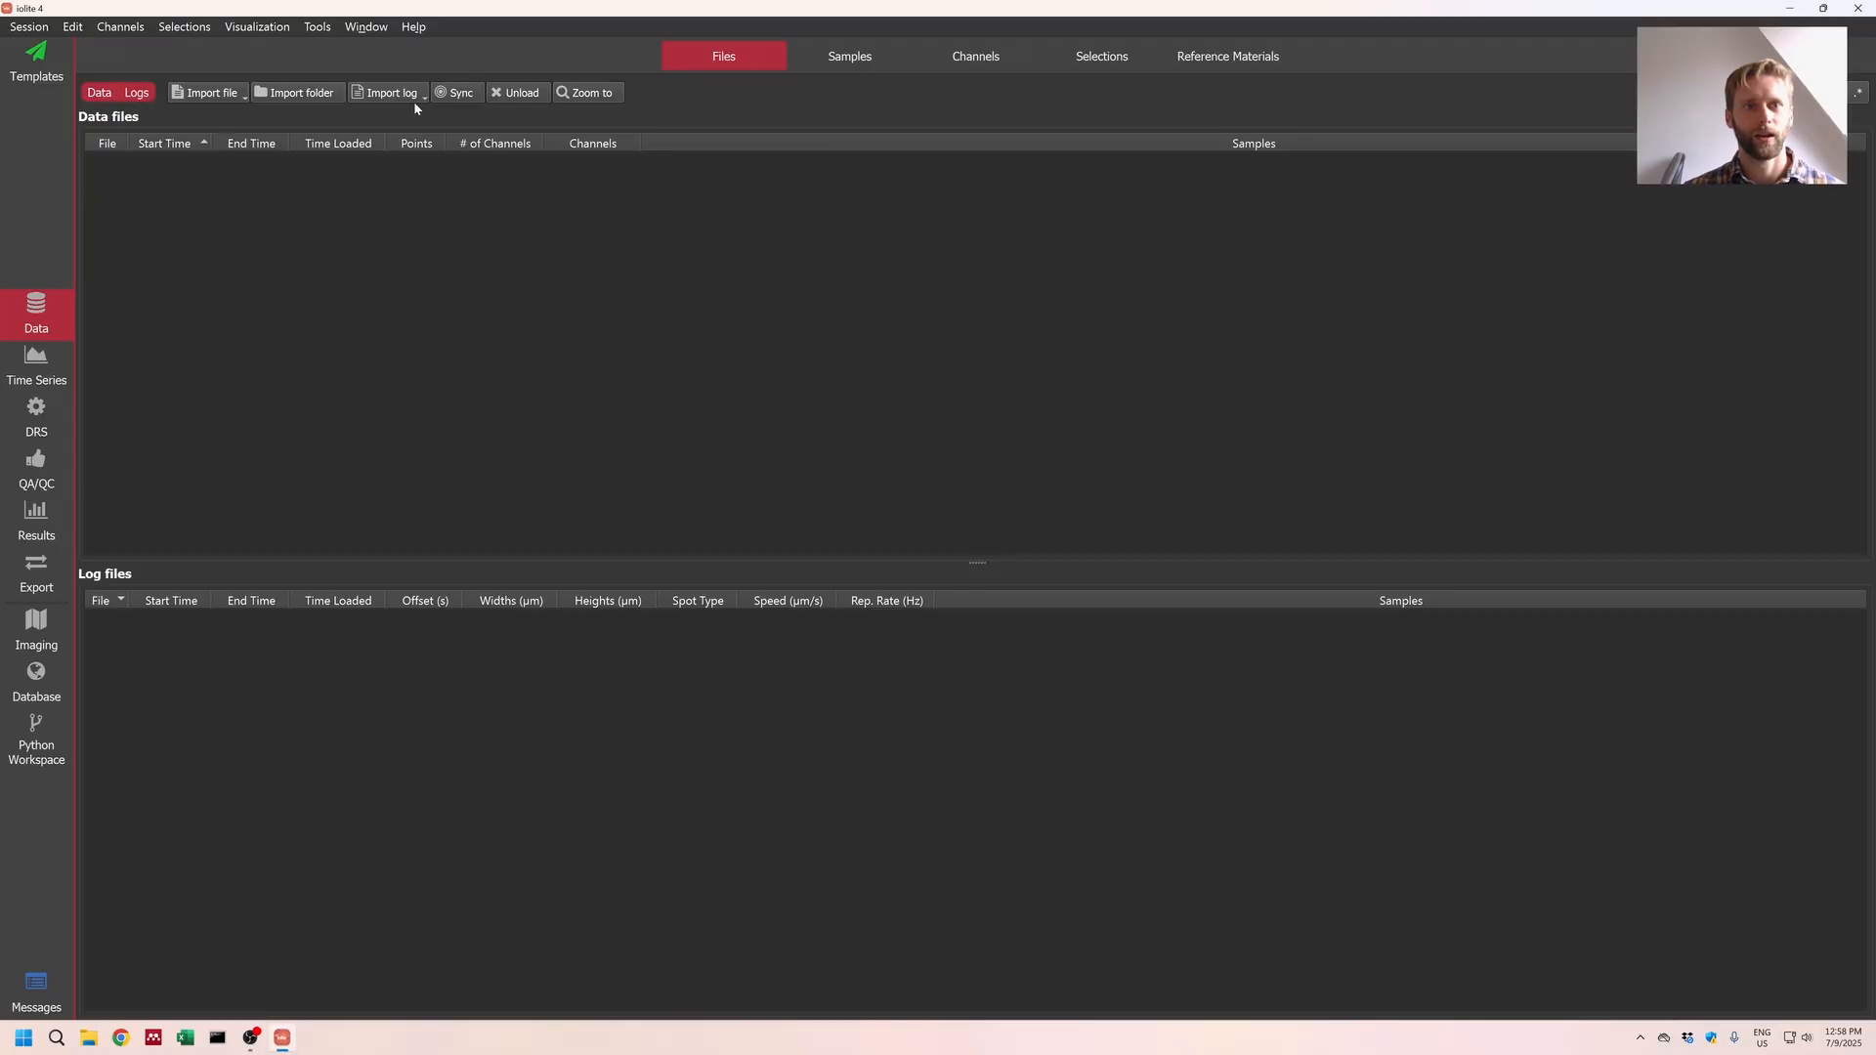
Step: Import the batch folder "sulfide standards test 1_#3.b" into the new session
left_click(298, 92)
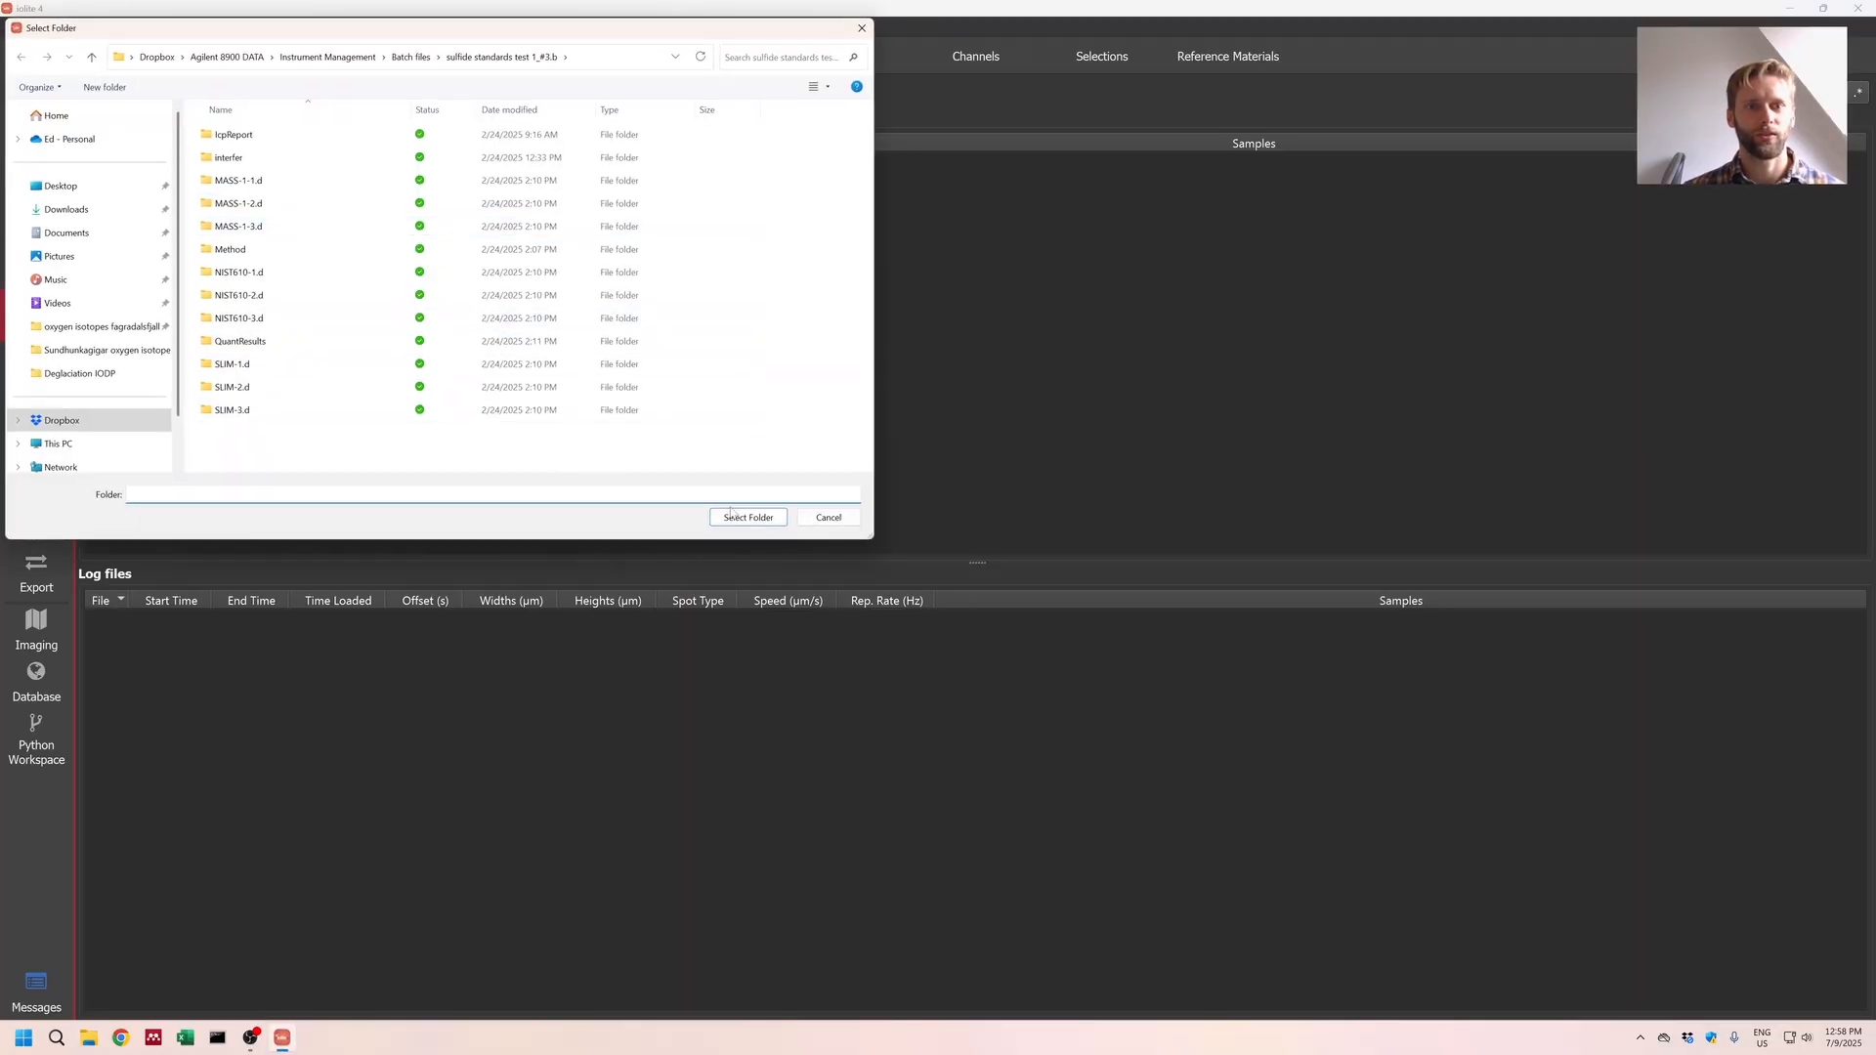
left_click(731, 505)
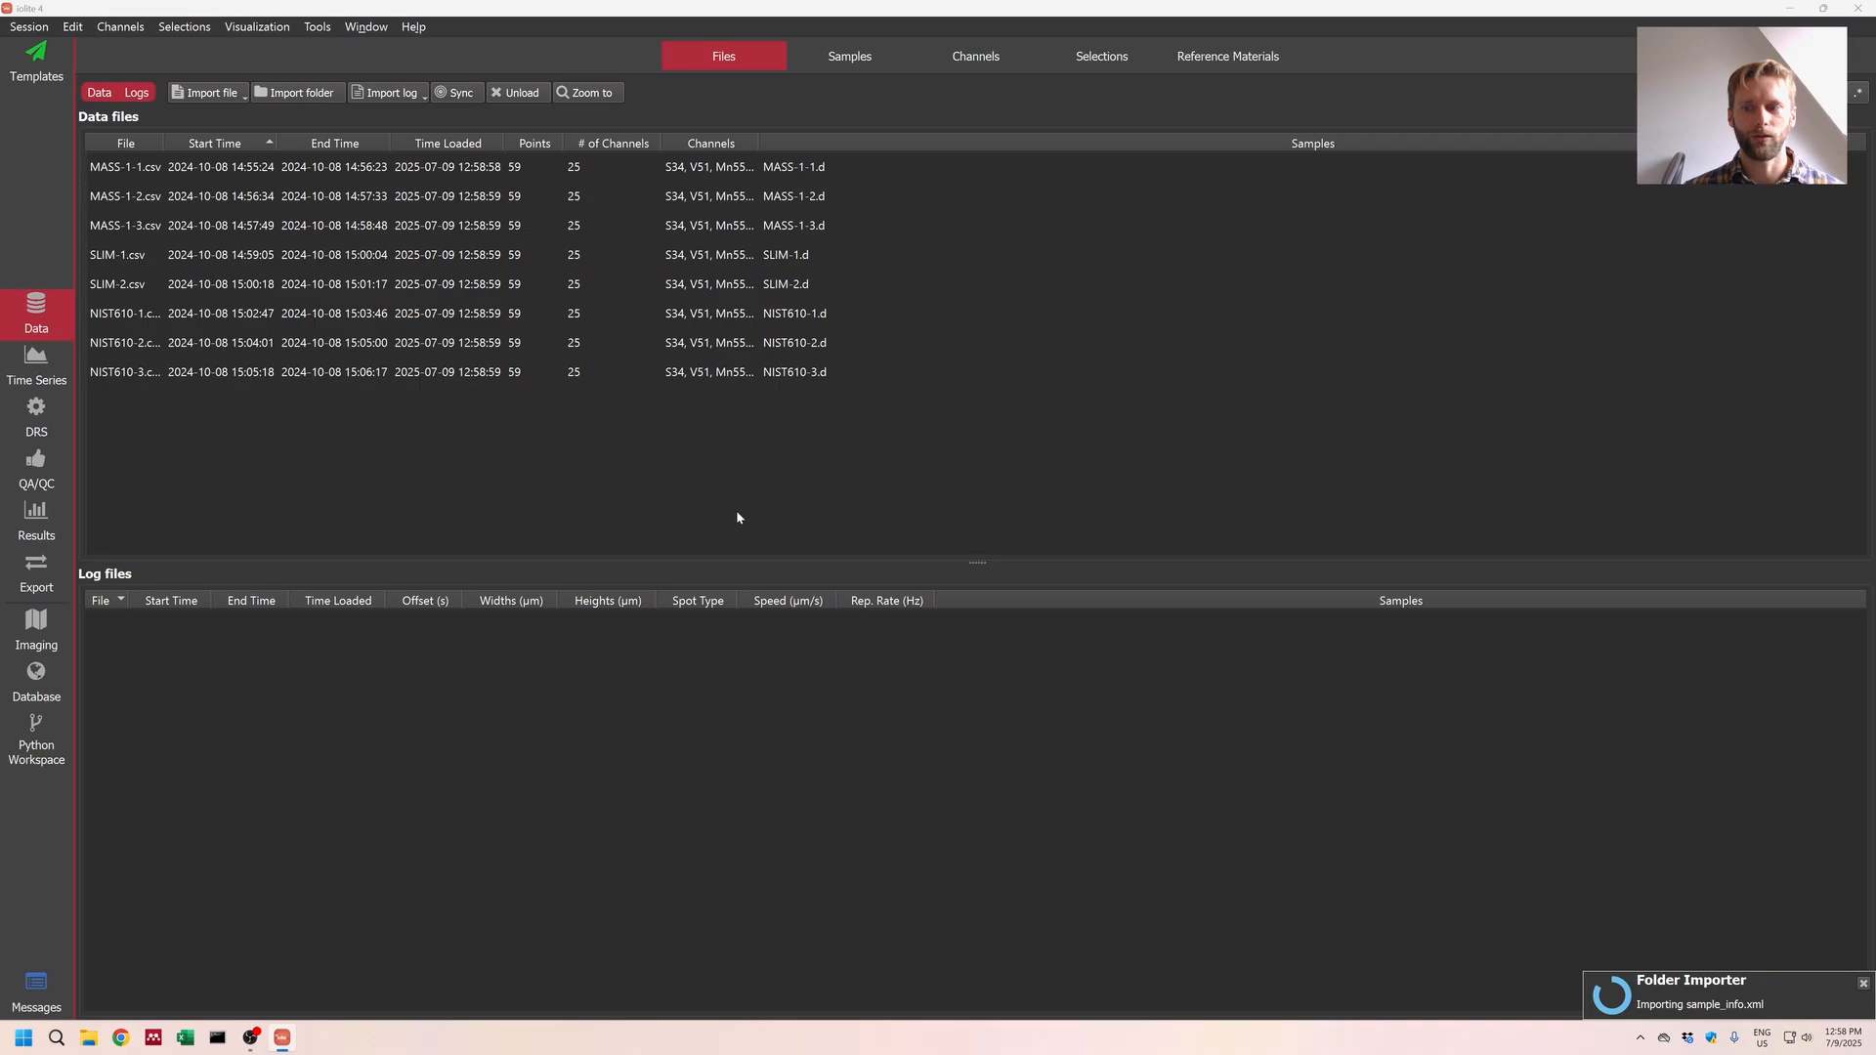
left_click(1058, 562)
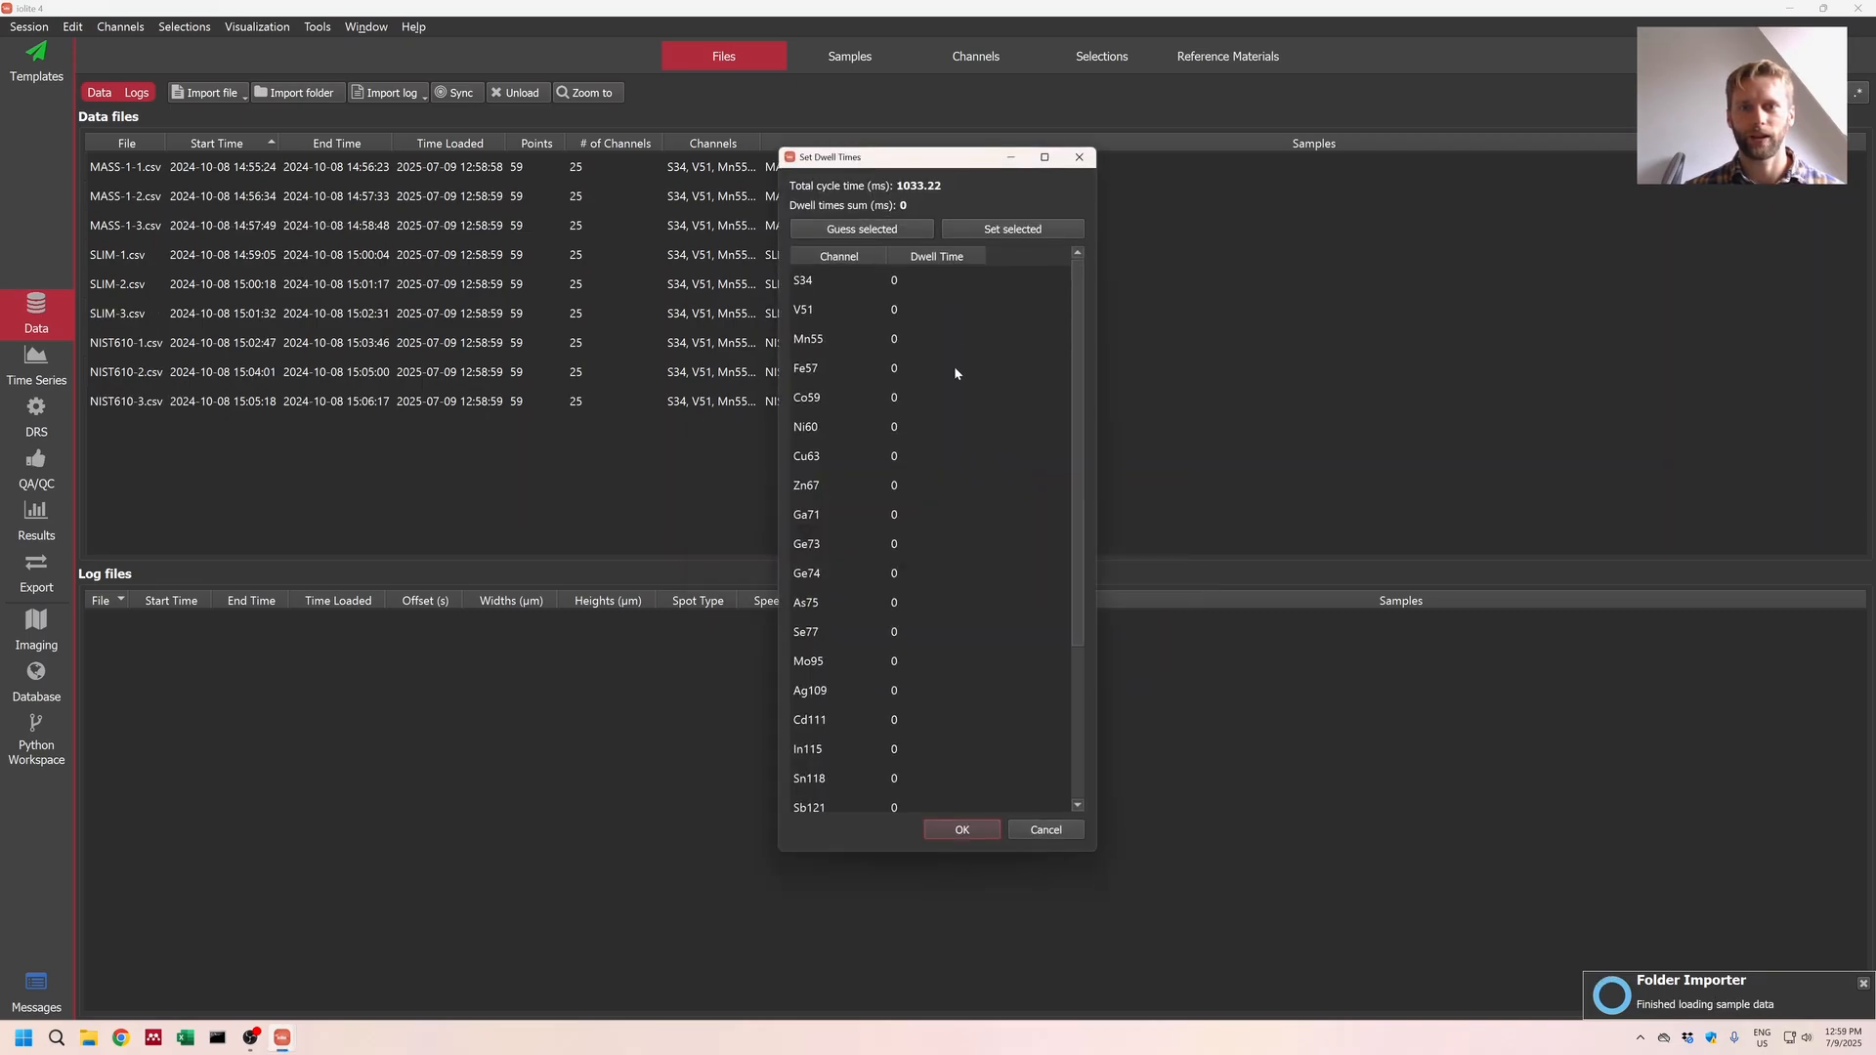
Step: Set the dwell time of all channels to 40 ms and accept the dwell times
left_click(848, 311)
key("ctrl+a")
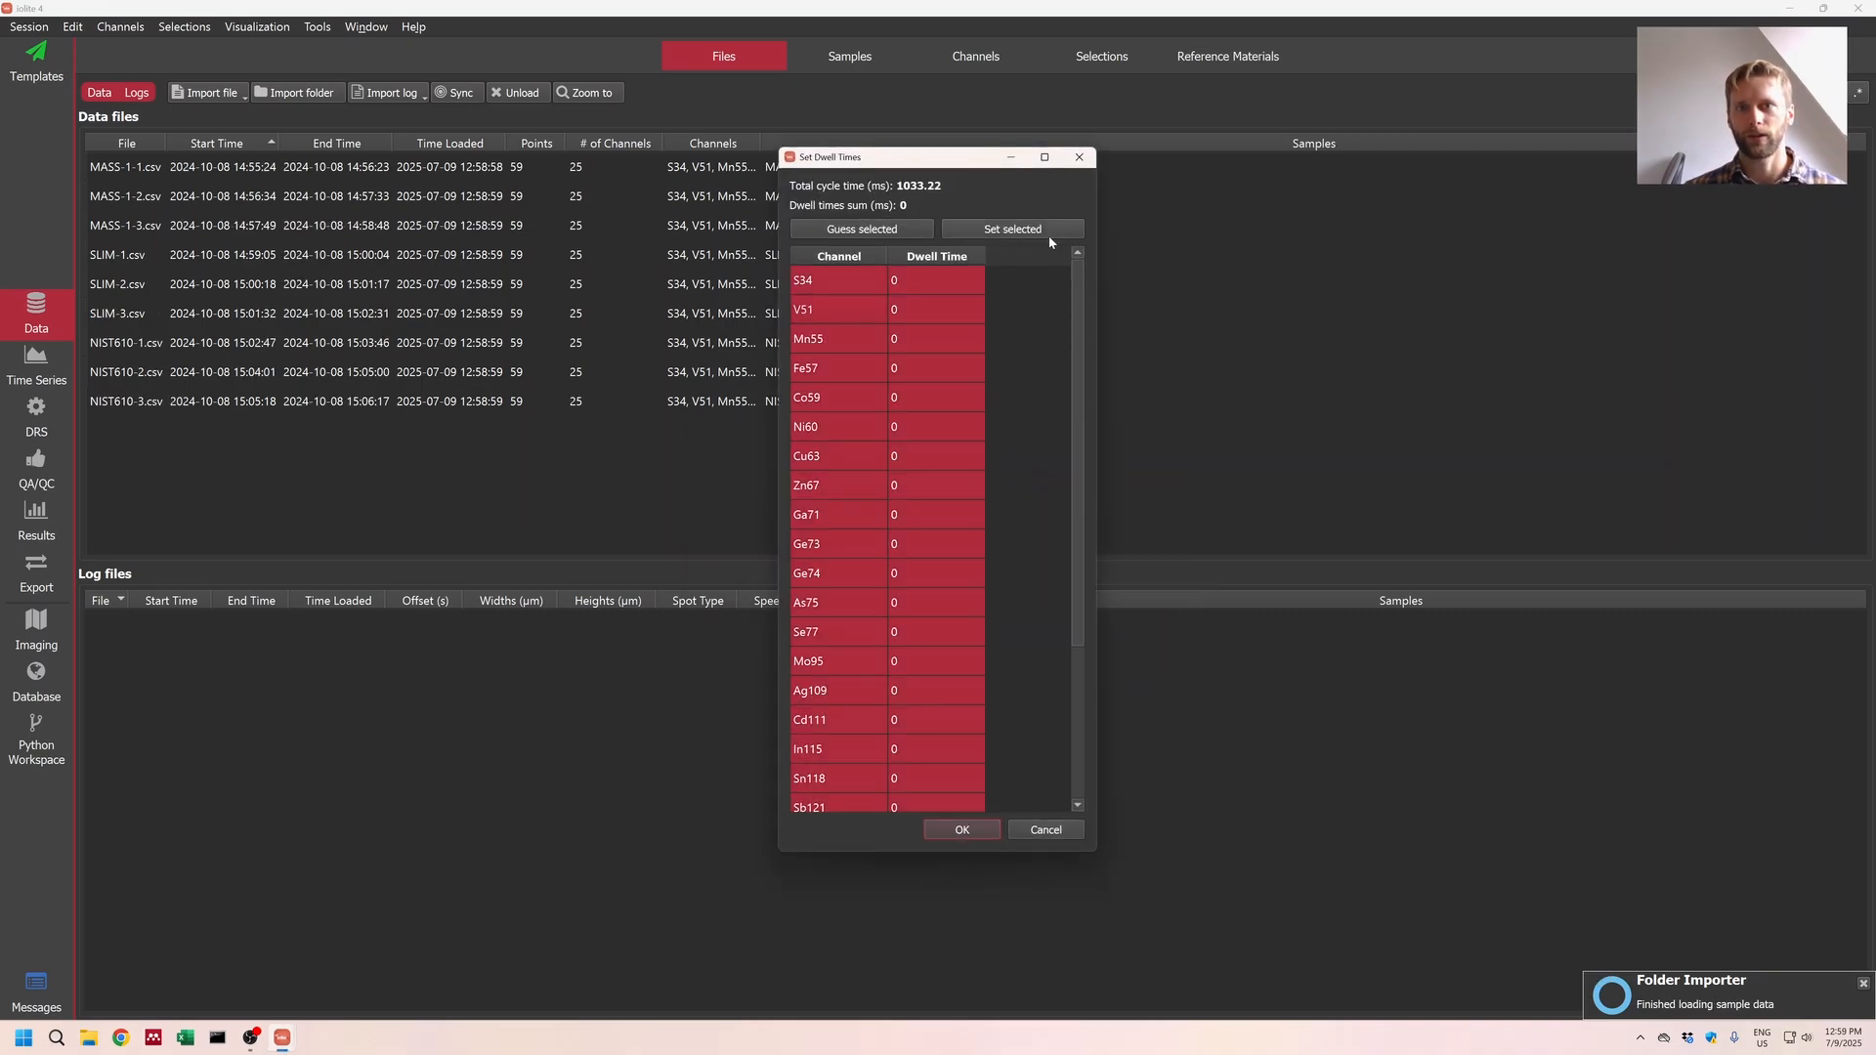
left_click(1012, 231)
type("40")
key("Return")
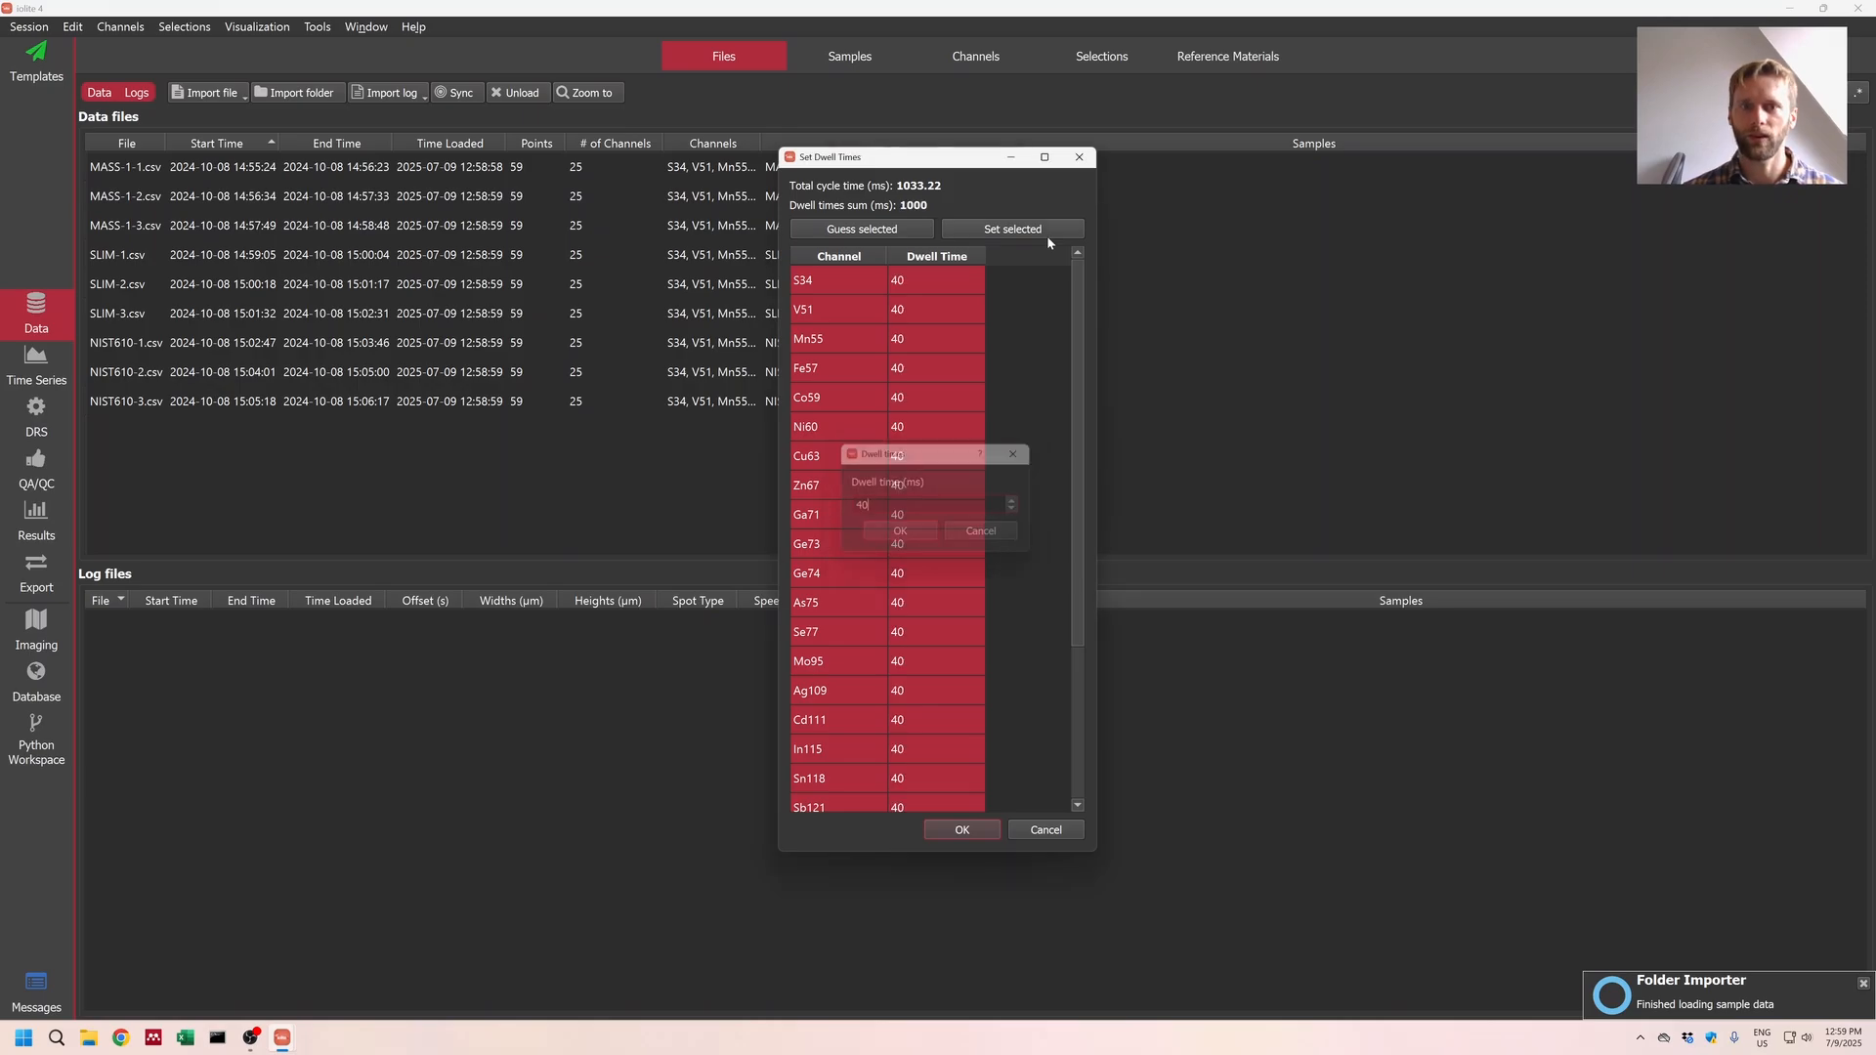
left_click(961, 830)
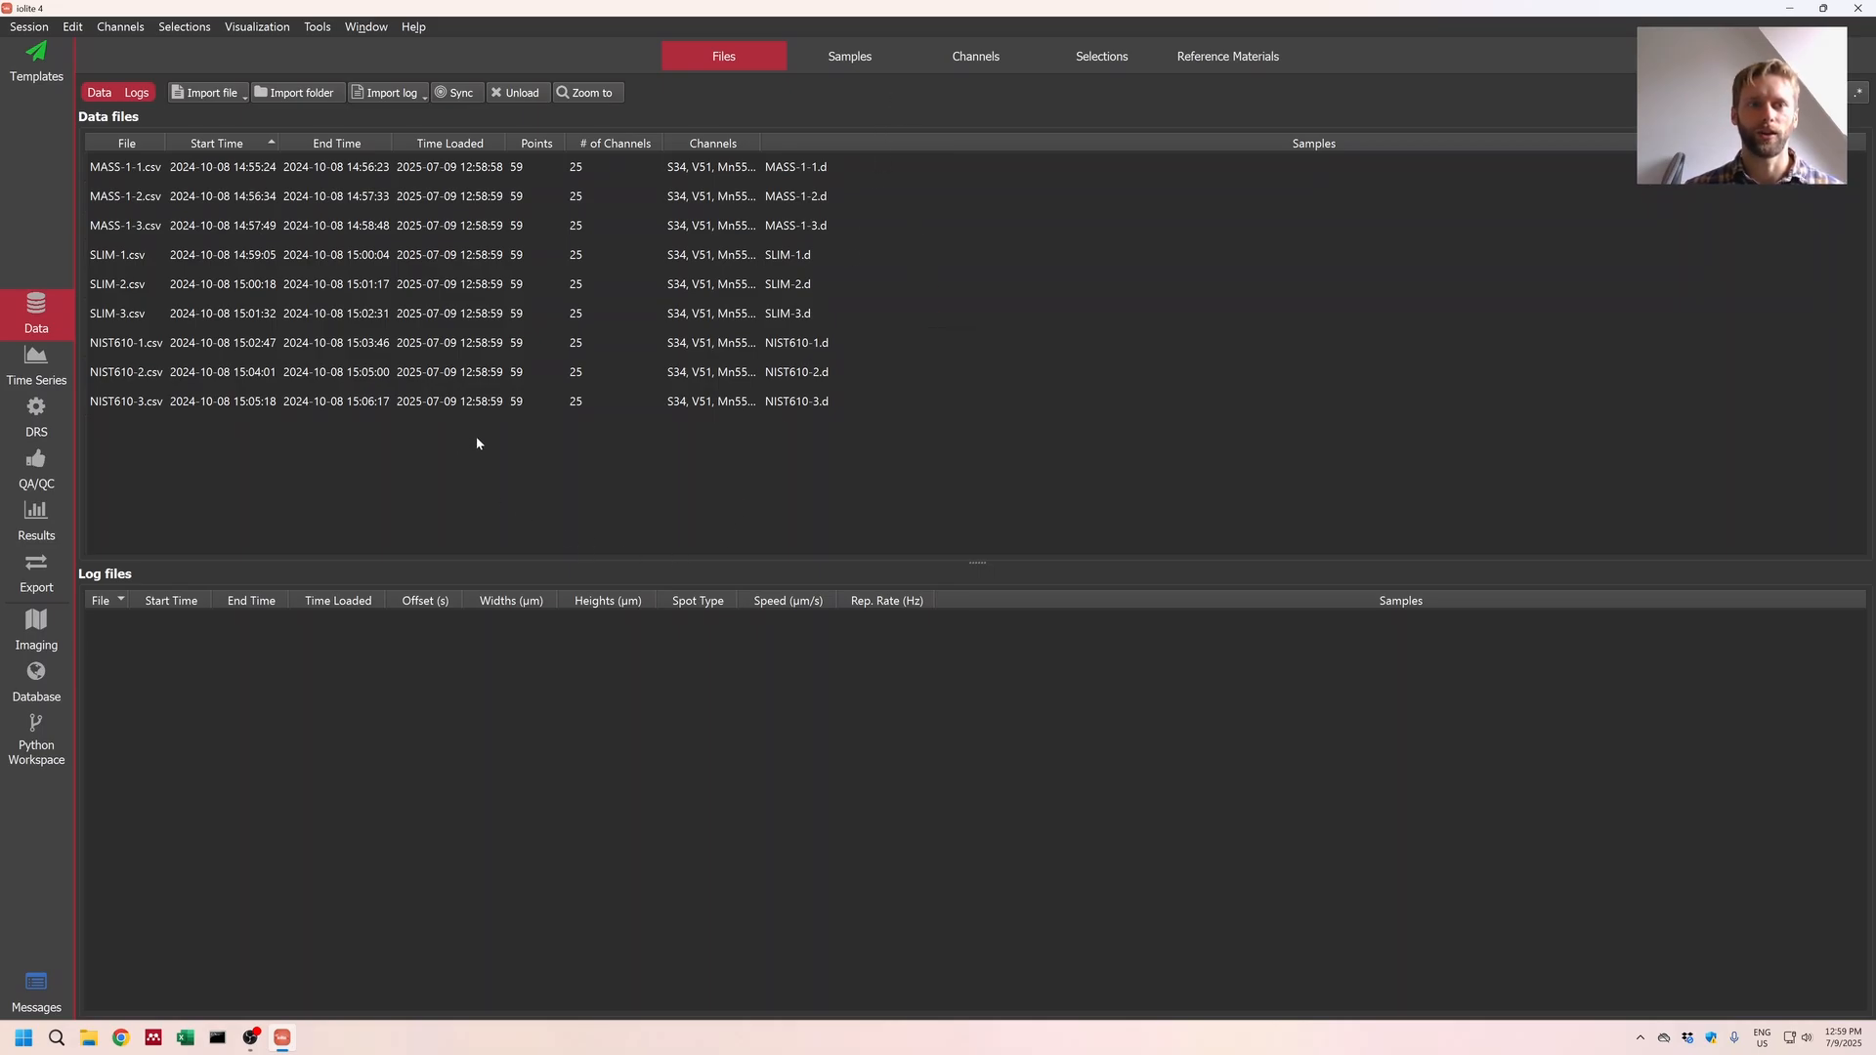
Step: Create auto selections with baselines for all nine imported samples, setting the end trim to 15 s
left_click(853, 66)
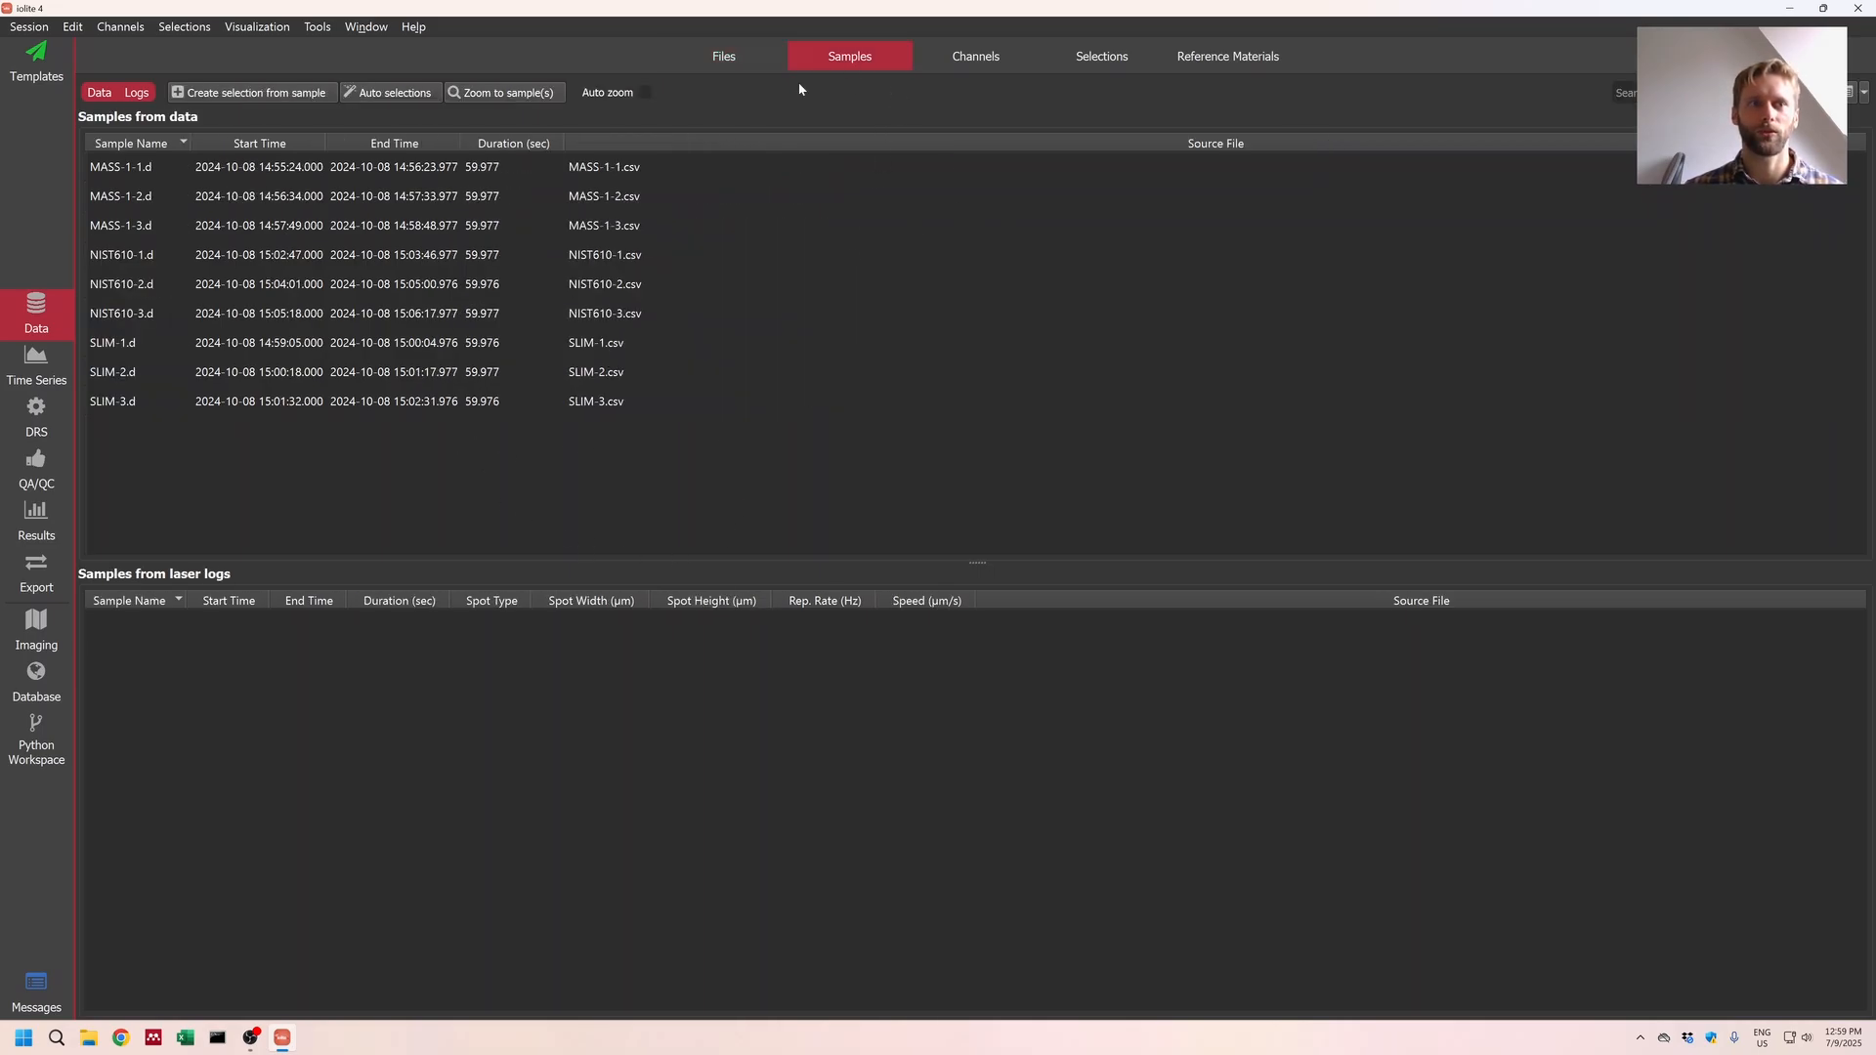
left_click(388, 92)
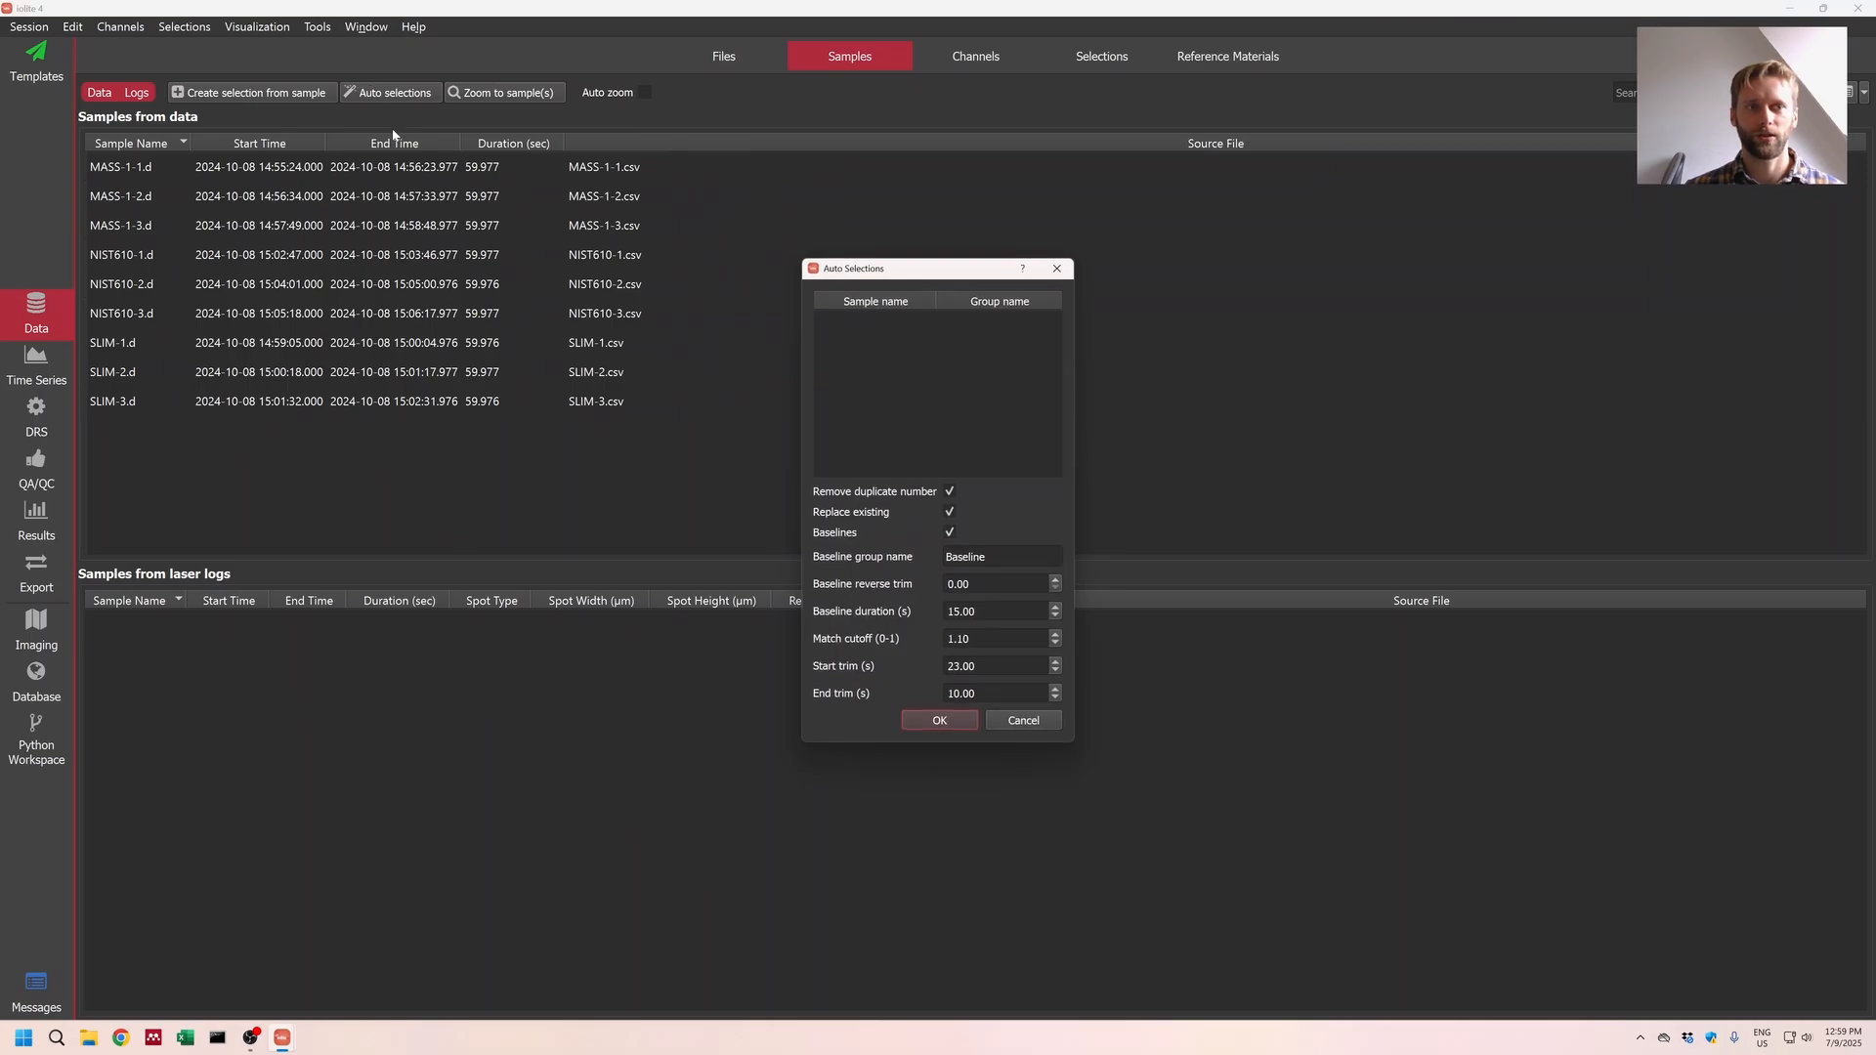
left_click(1012, 721)
left_click(168, 279)
key("ctrl+a")
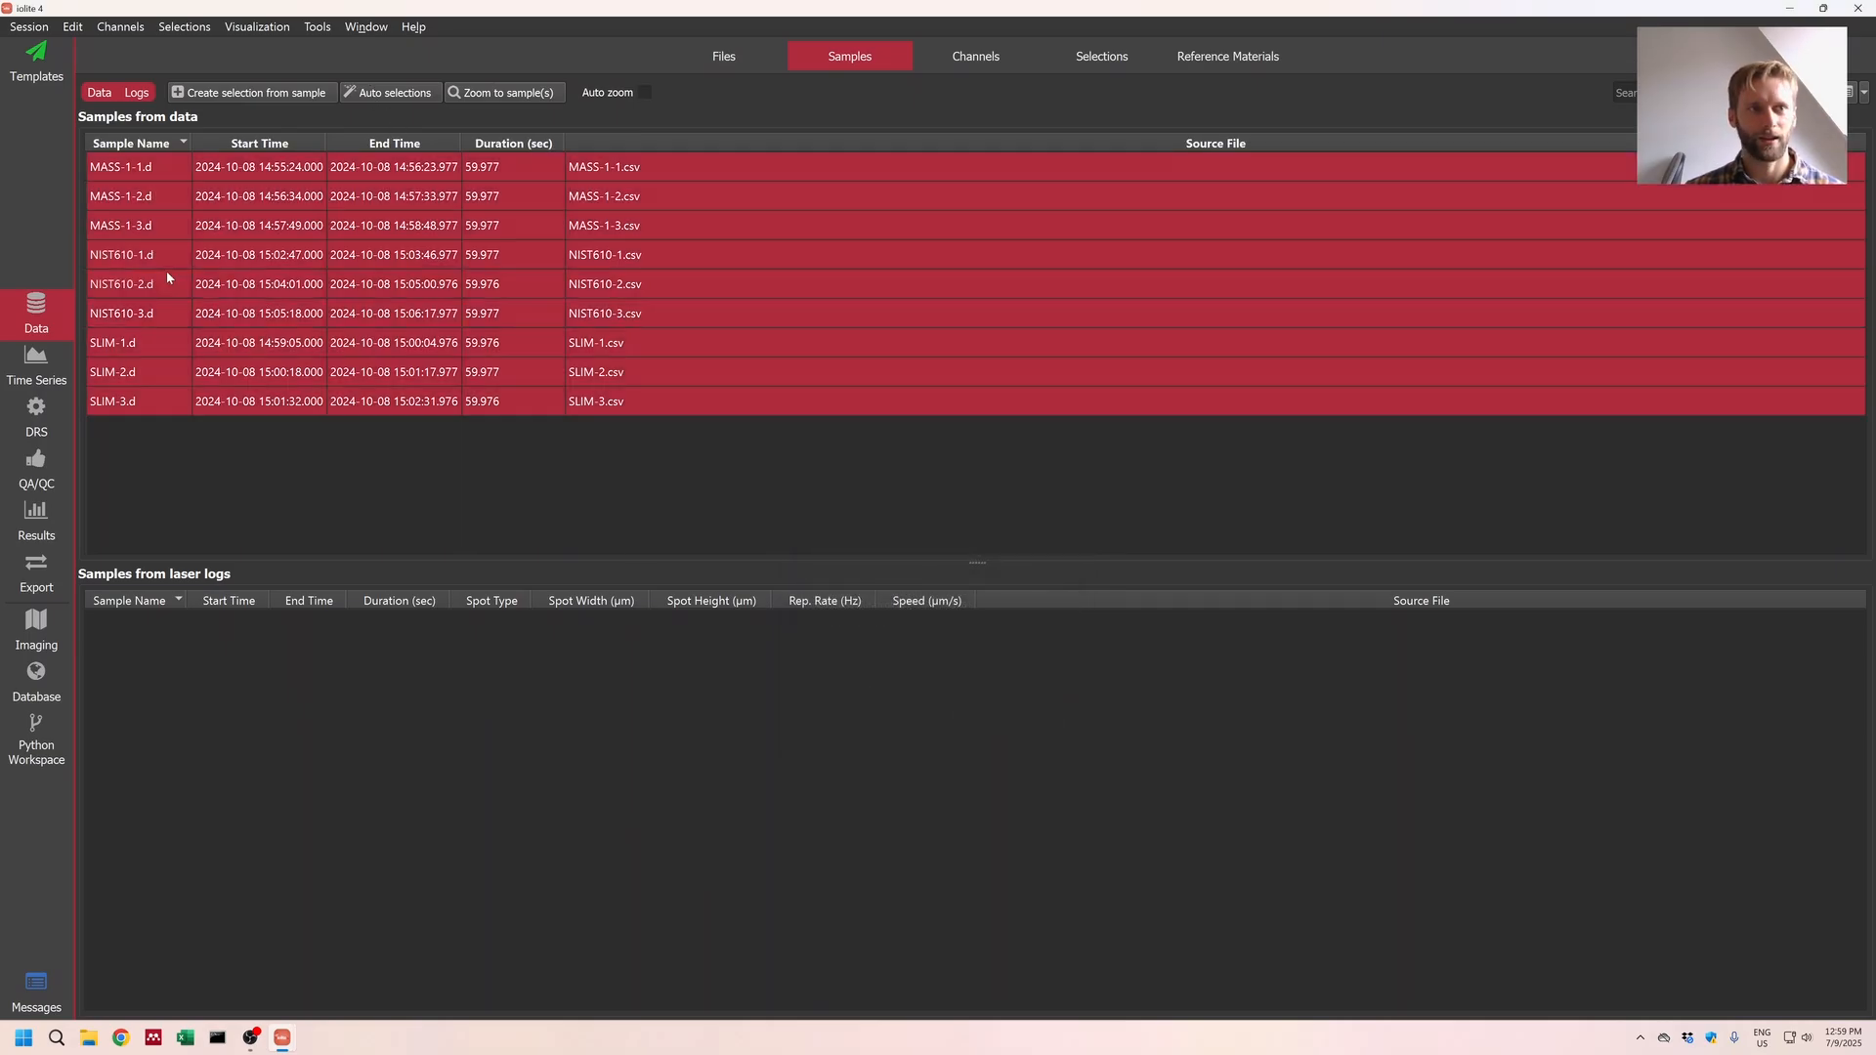
left_click(390, 99)
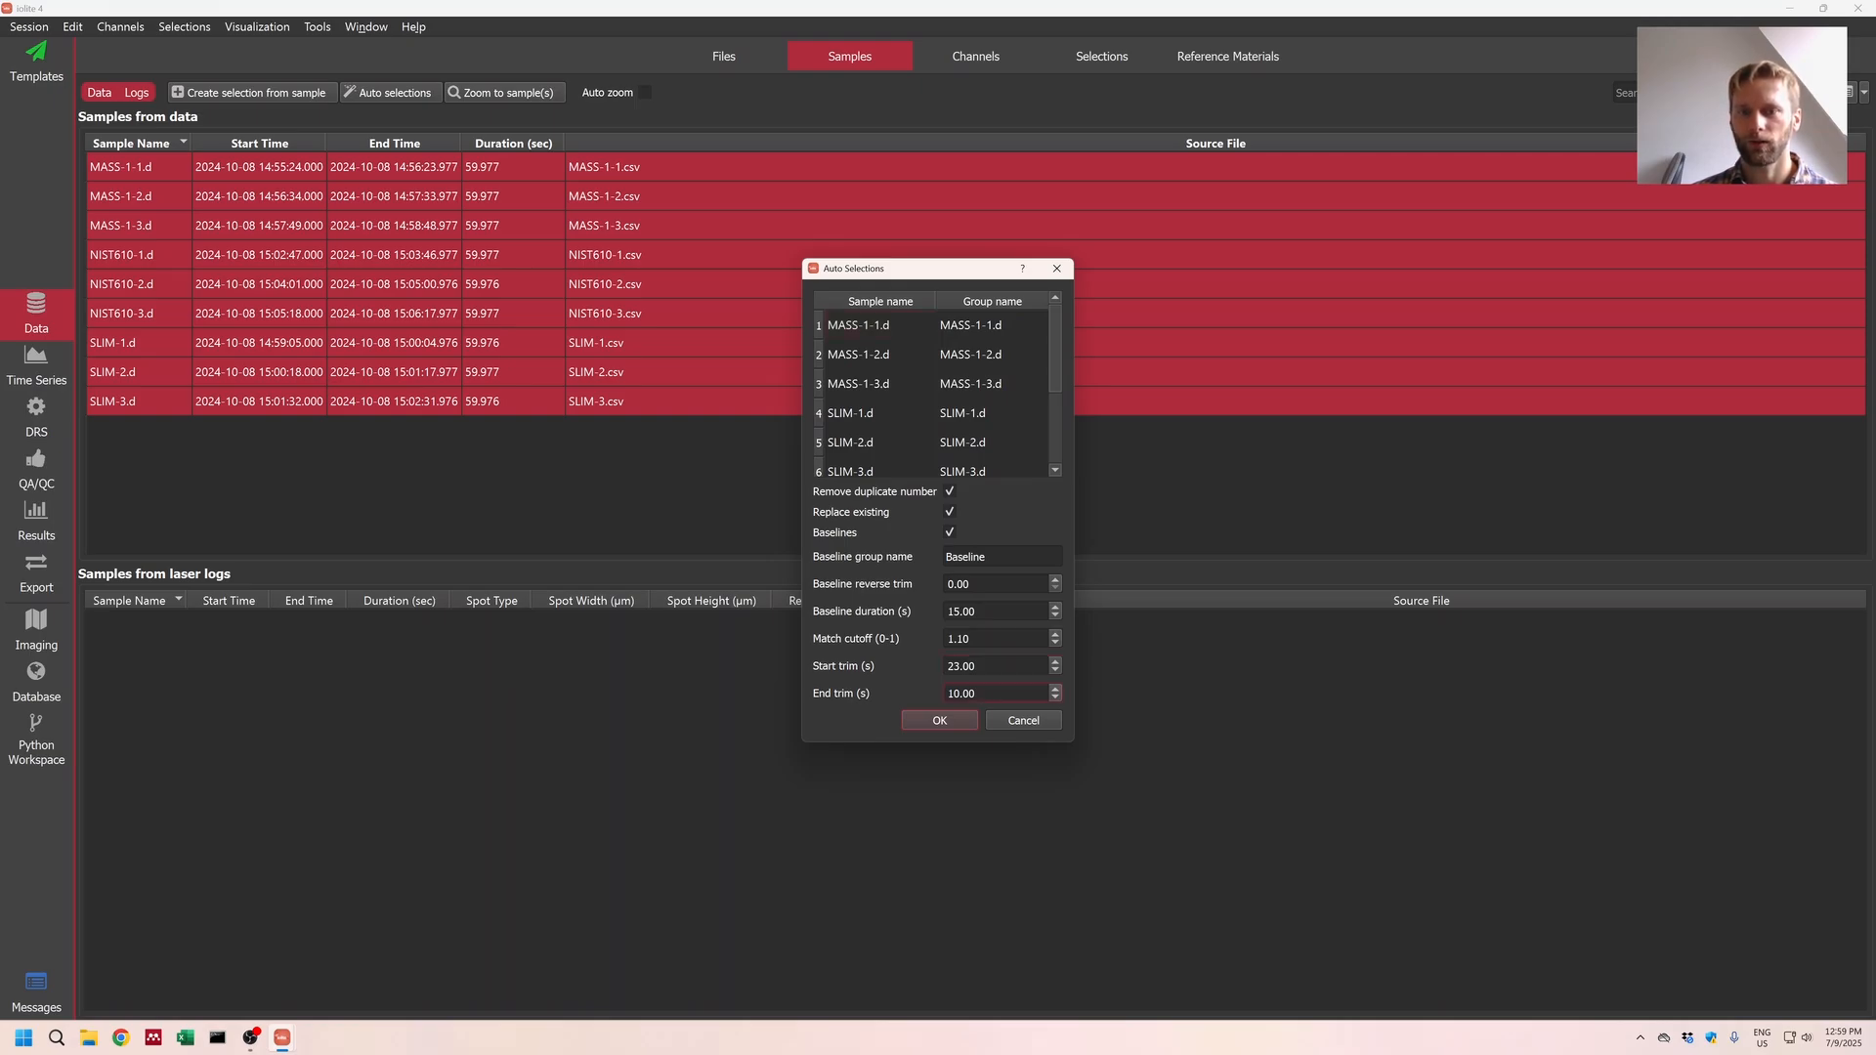
left_click_drag(970, 693, 953, 693)
type("5")
left_click(940, 720)
Step: Plot the S34 channel in the time series and inspect the selections of MASS-1-3, MASS-1-2 and MASS-1-1
left_click(36, 366)
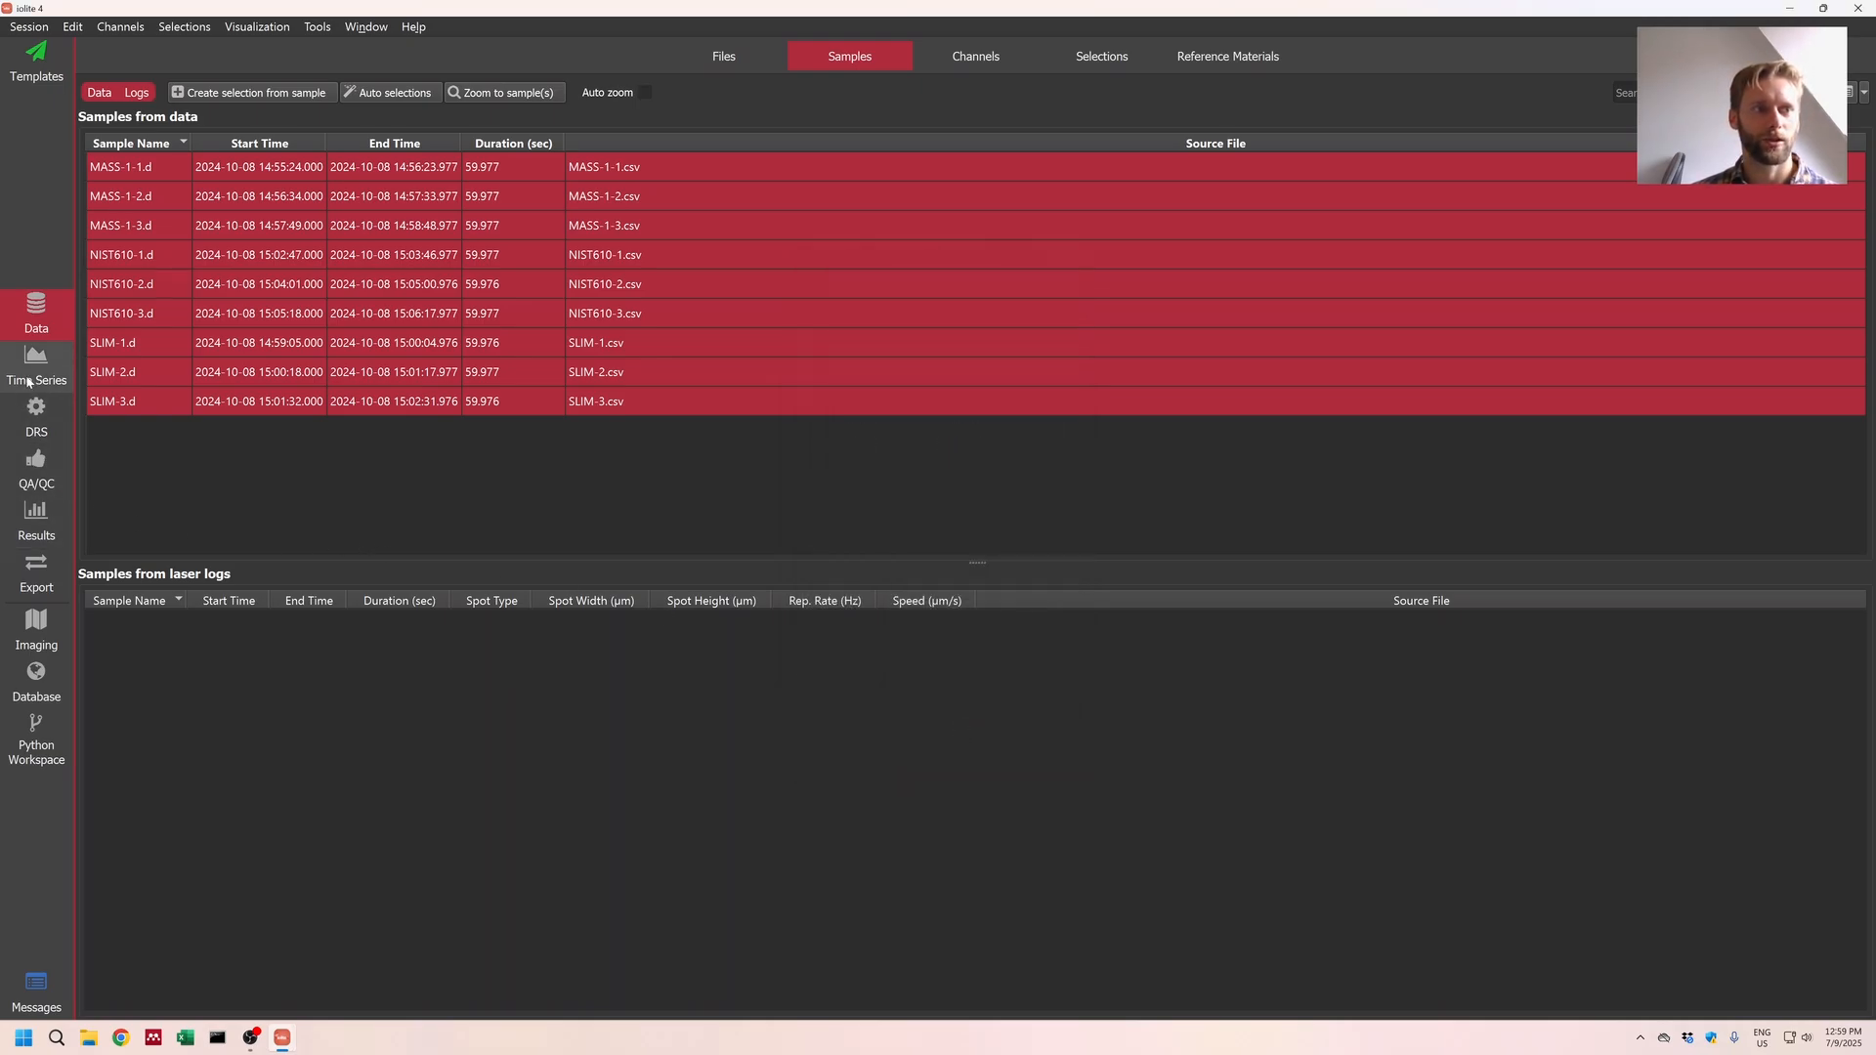
left_click(106, 70)
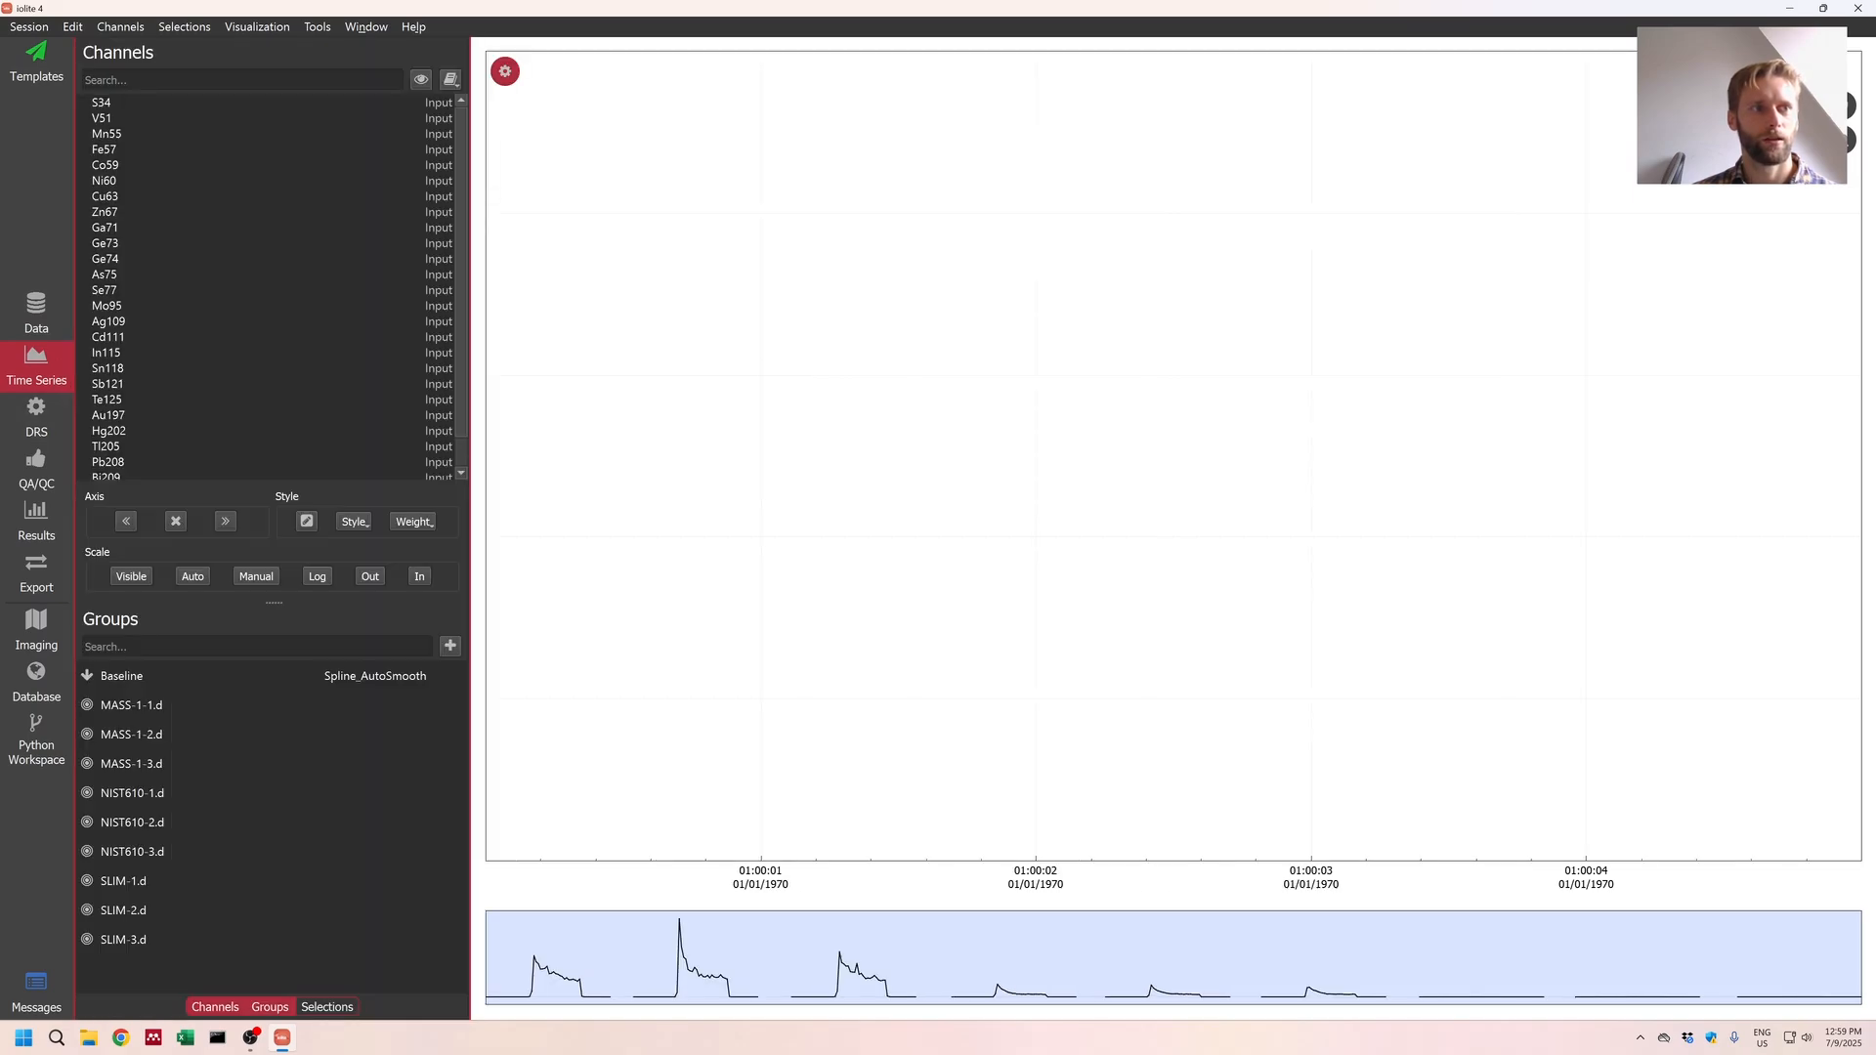
left_click(113, 103)
left_click(167, 768)
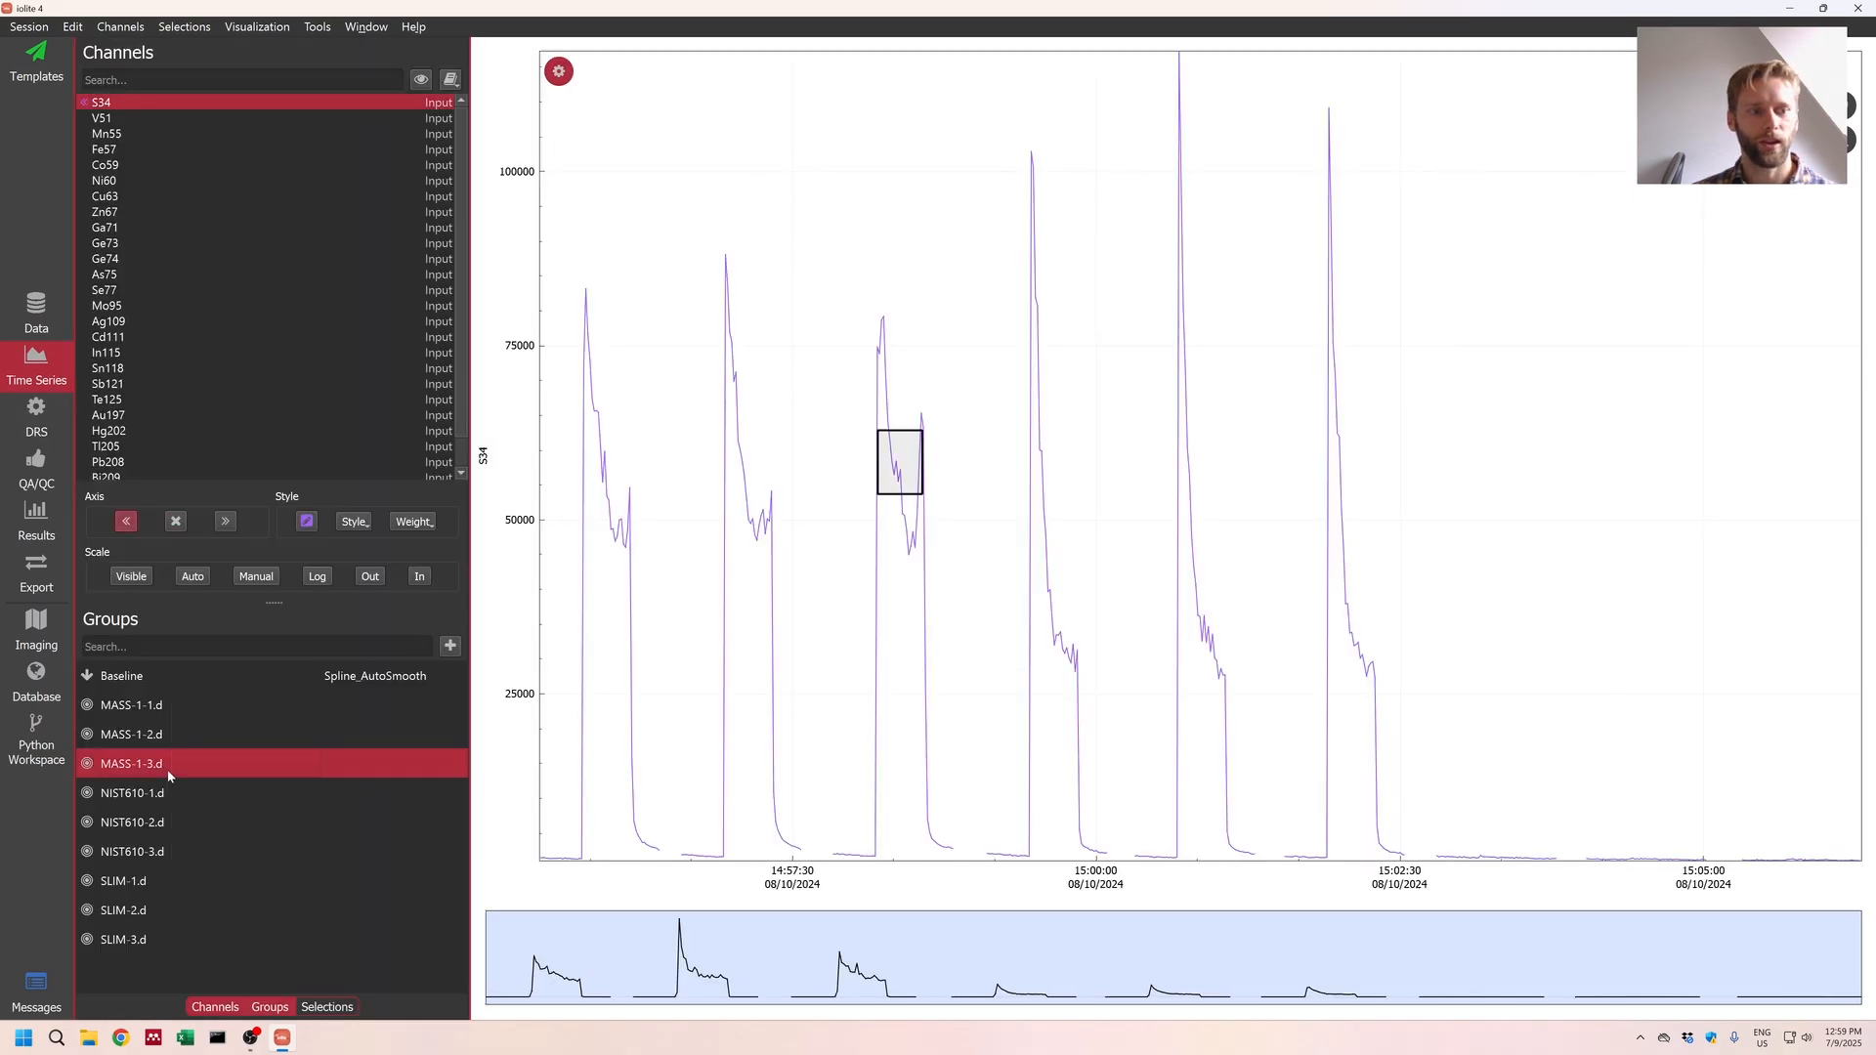
left_click(196, 743)
left_click(205, 709)
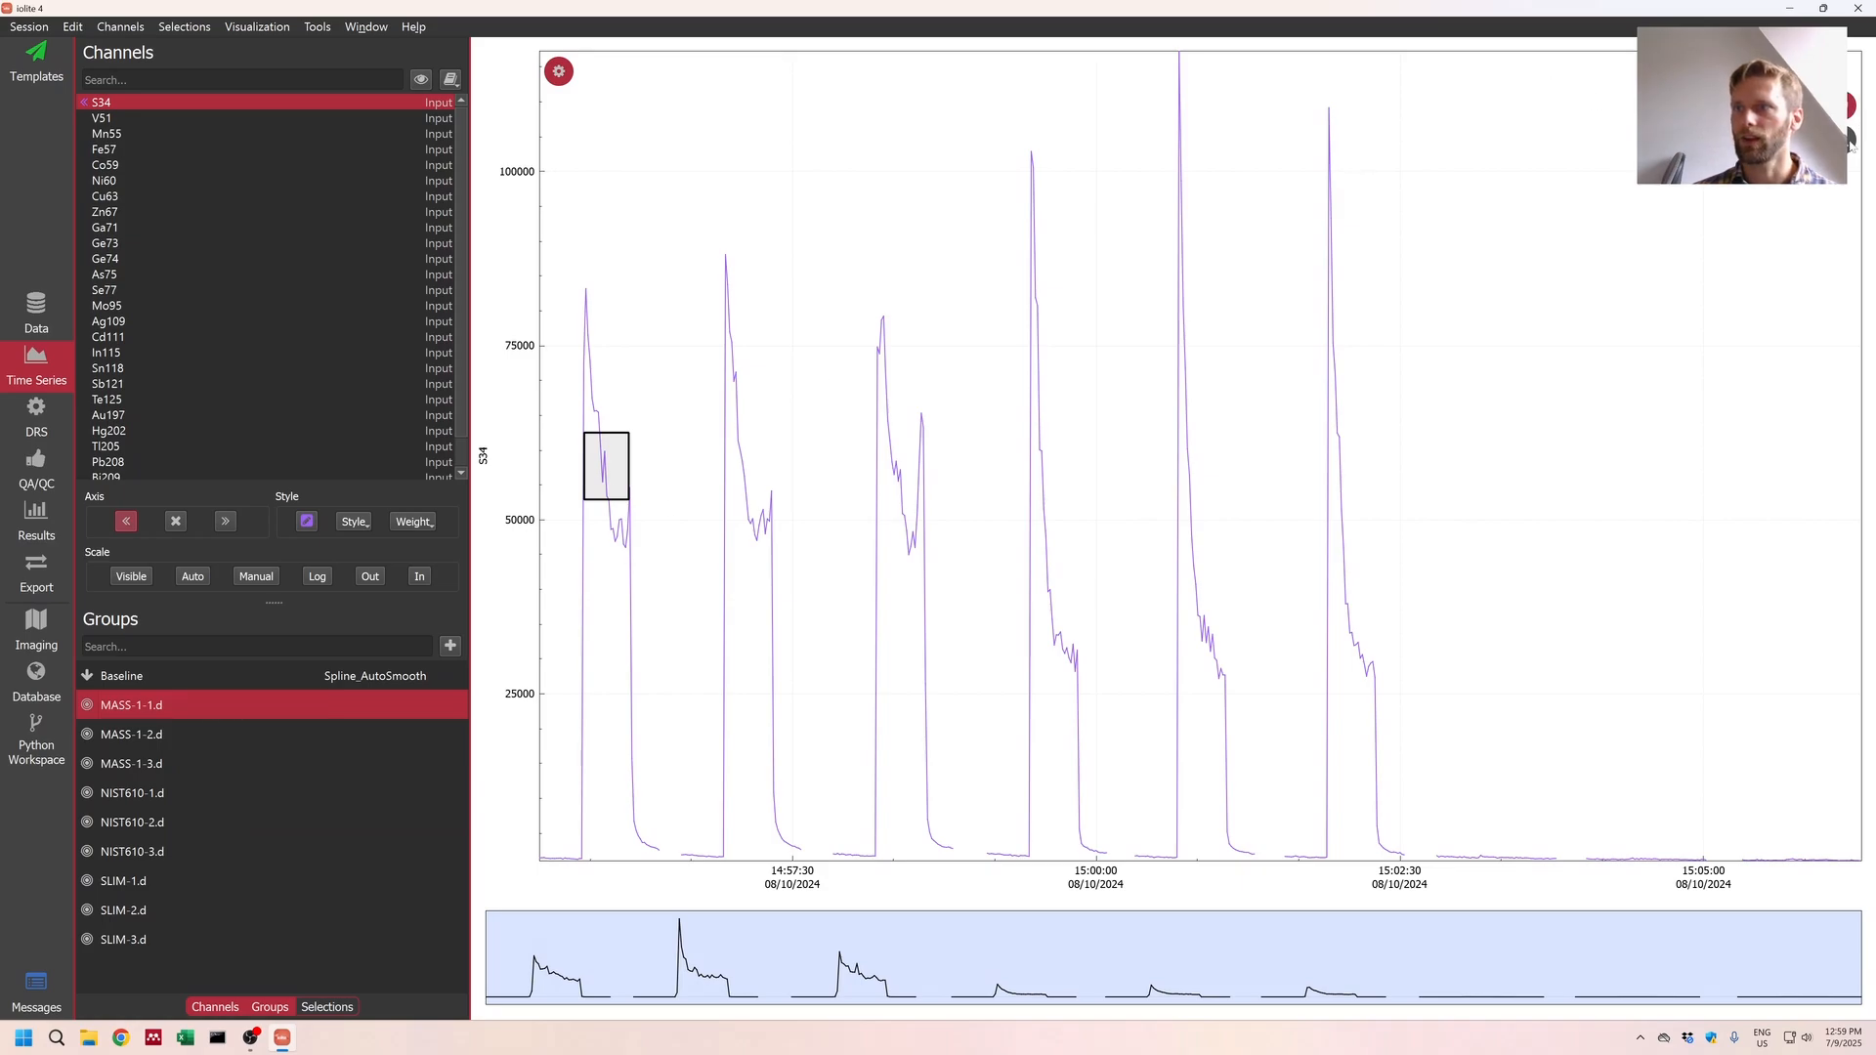
Step: Display the S34 signal on a logarithmic scale with all measured spots in view
scroll(870, 425, "up", 6)
scroll(827, 482, "down", 6)
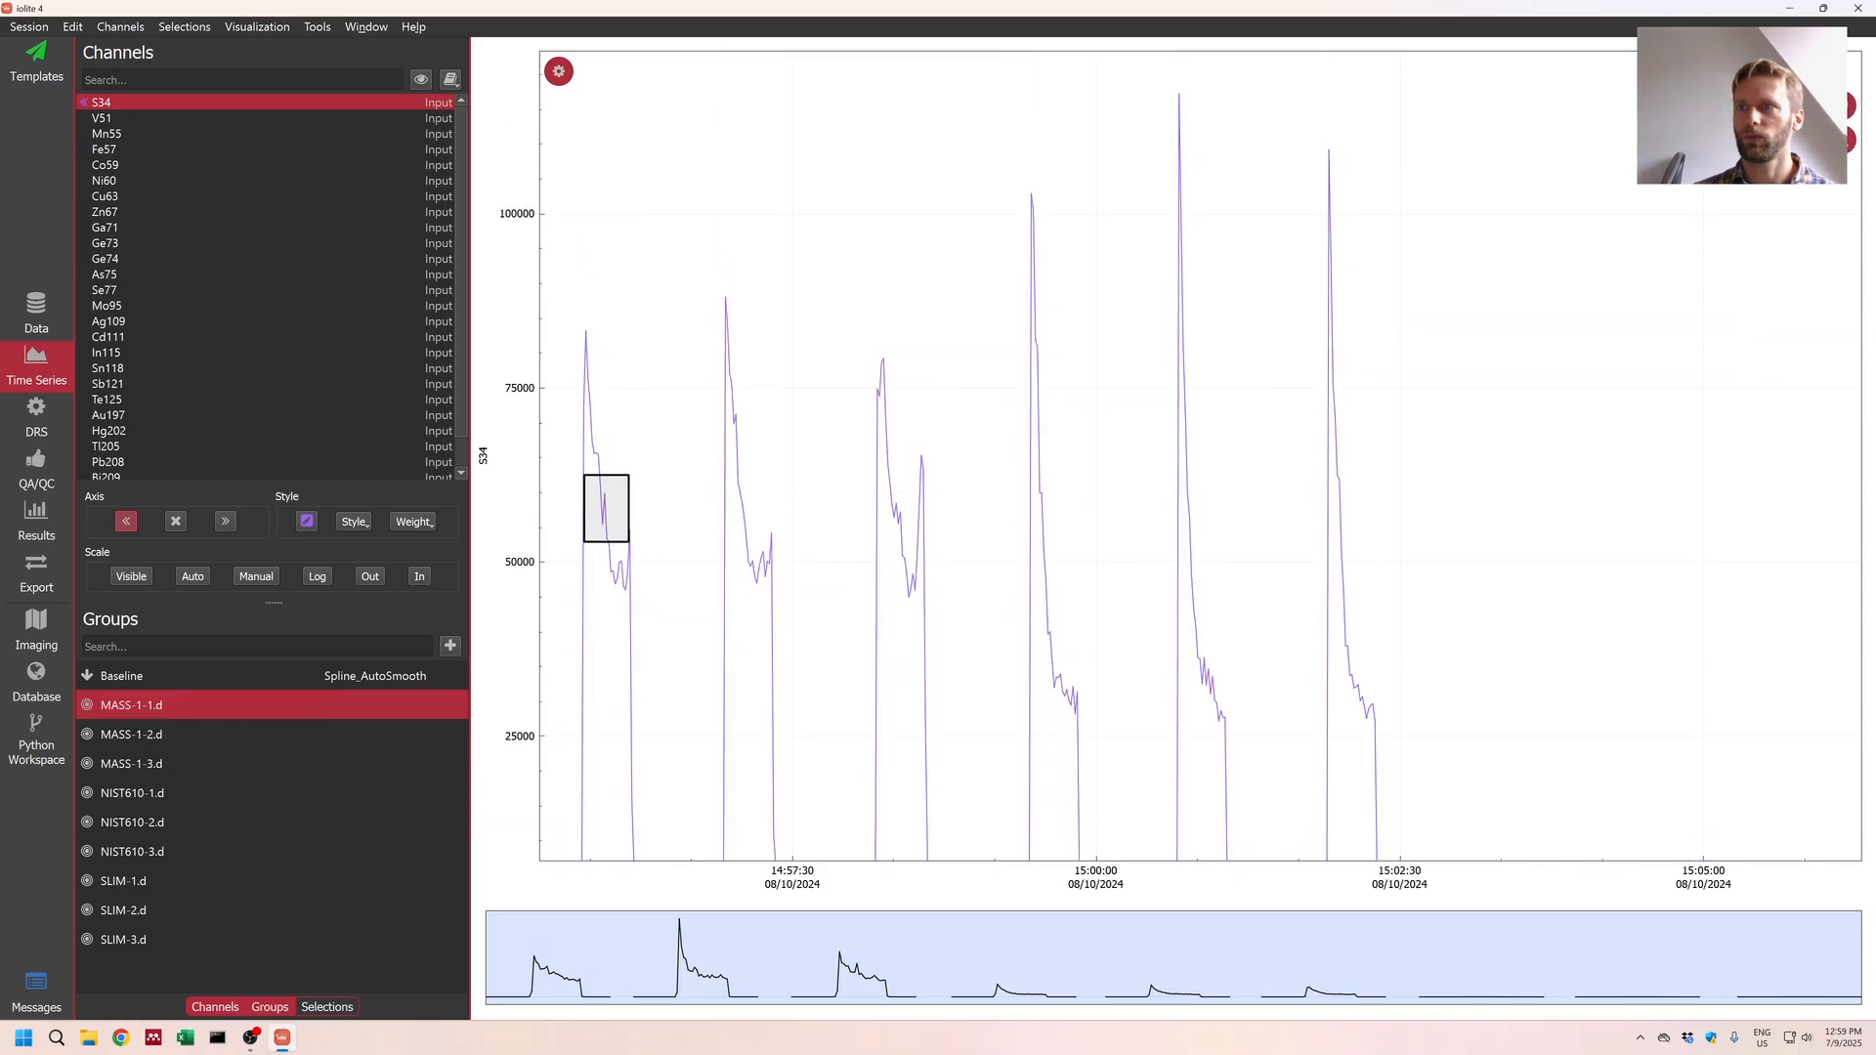
left_click(316, 577)
scroll(719, 588, "down", 3)
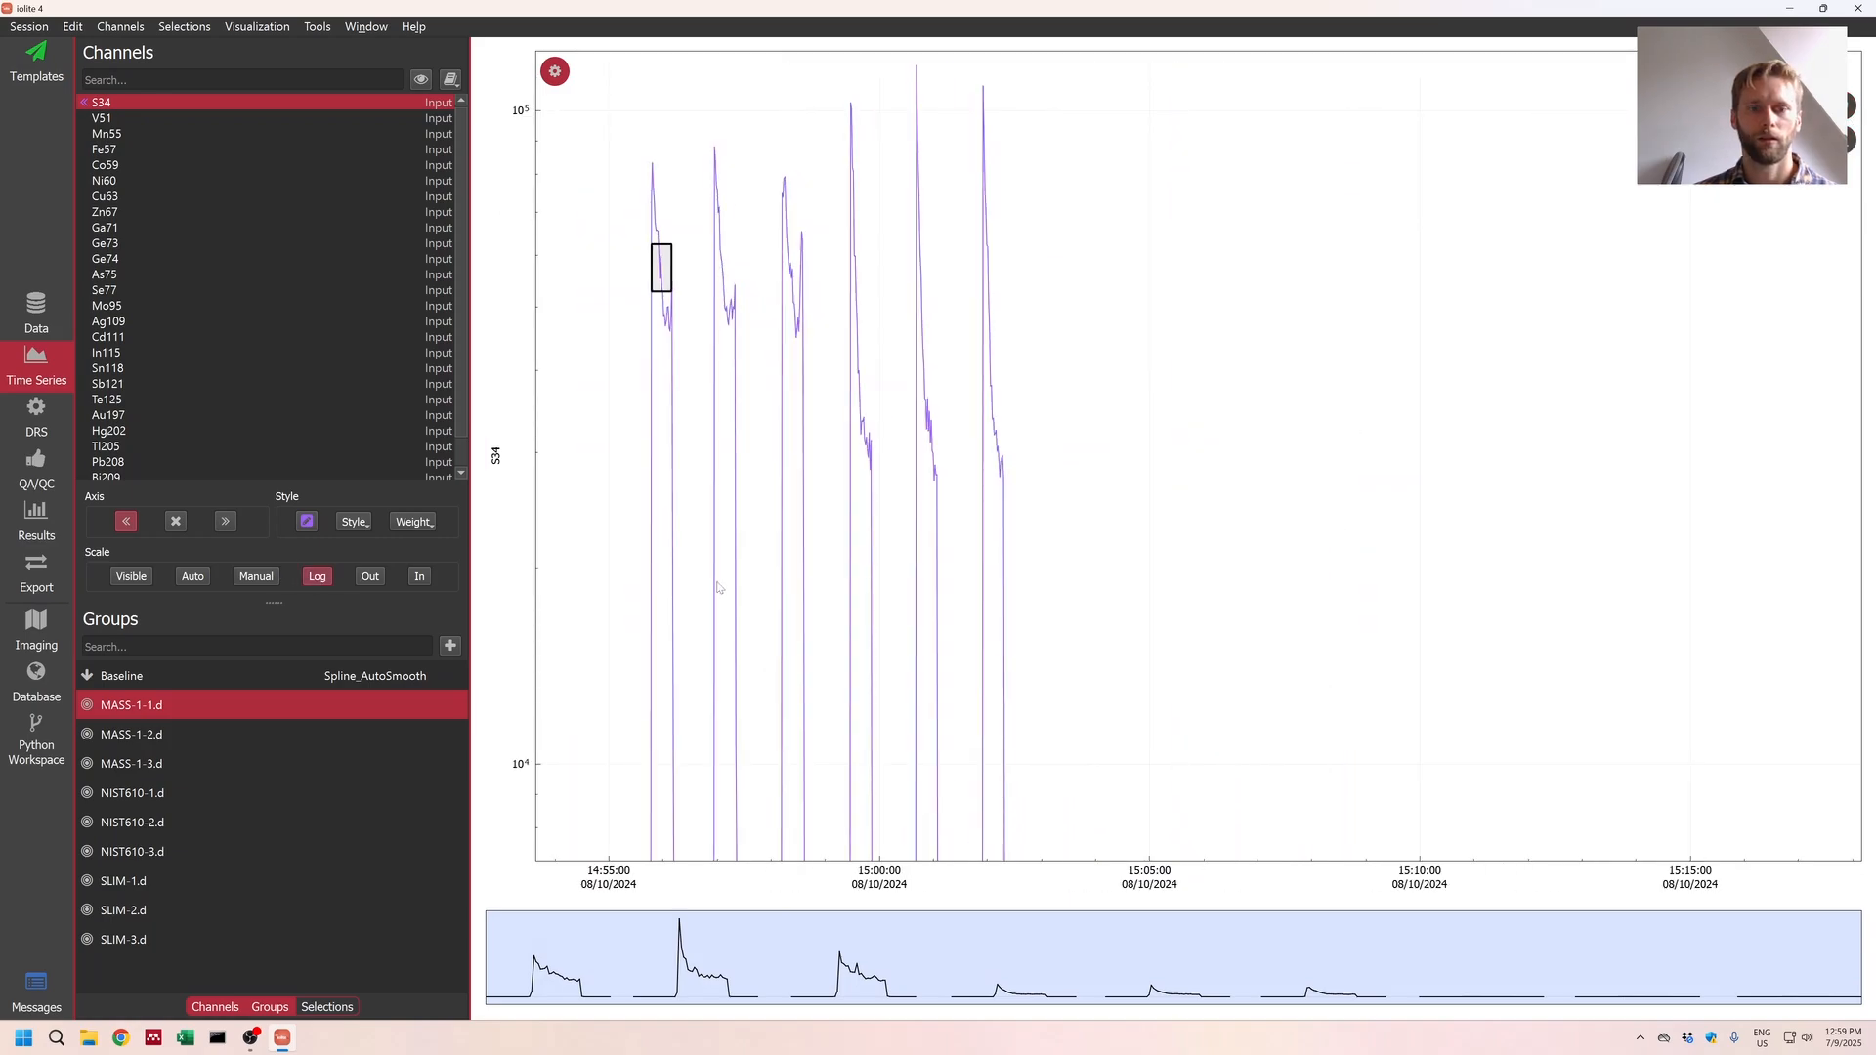
left_click_drag(718, 588, 751, 594)
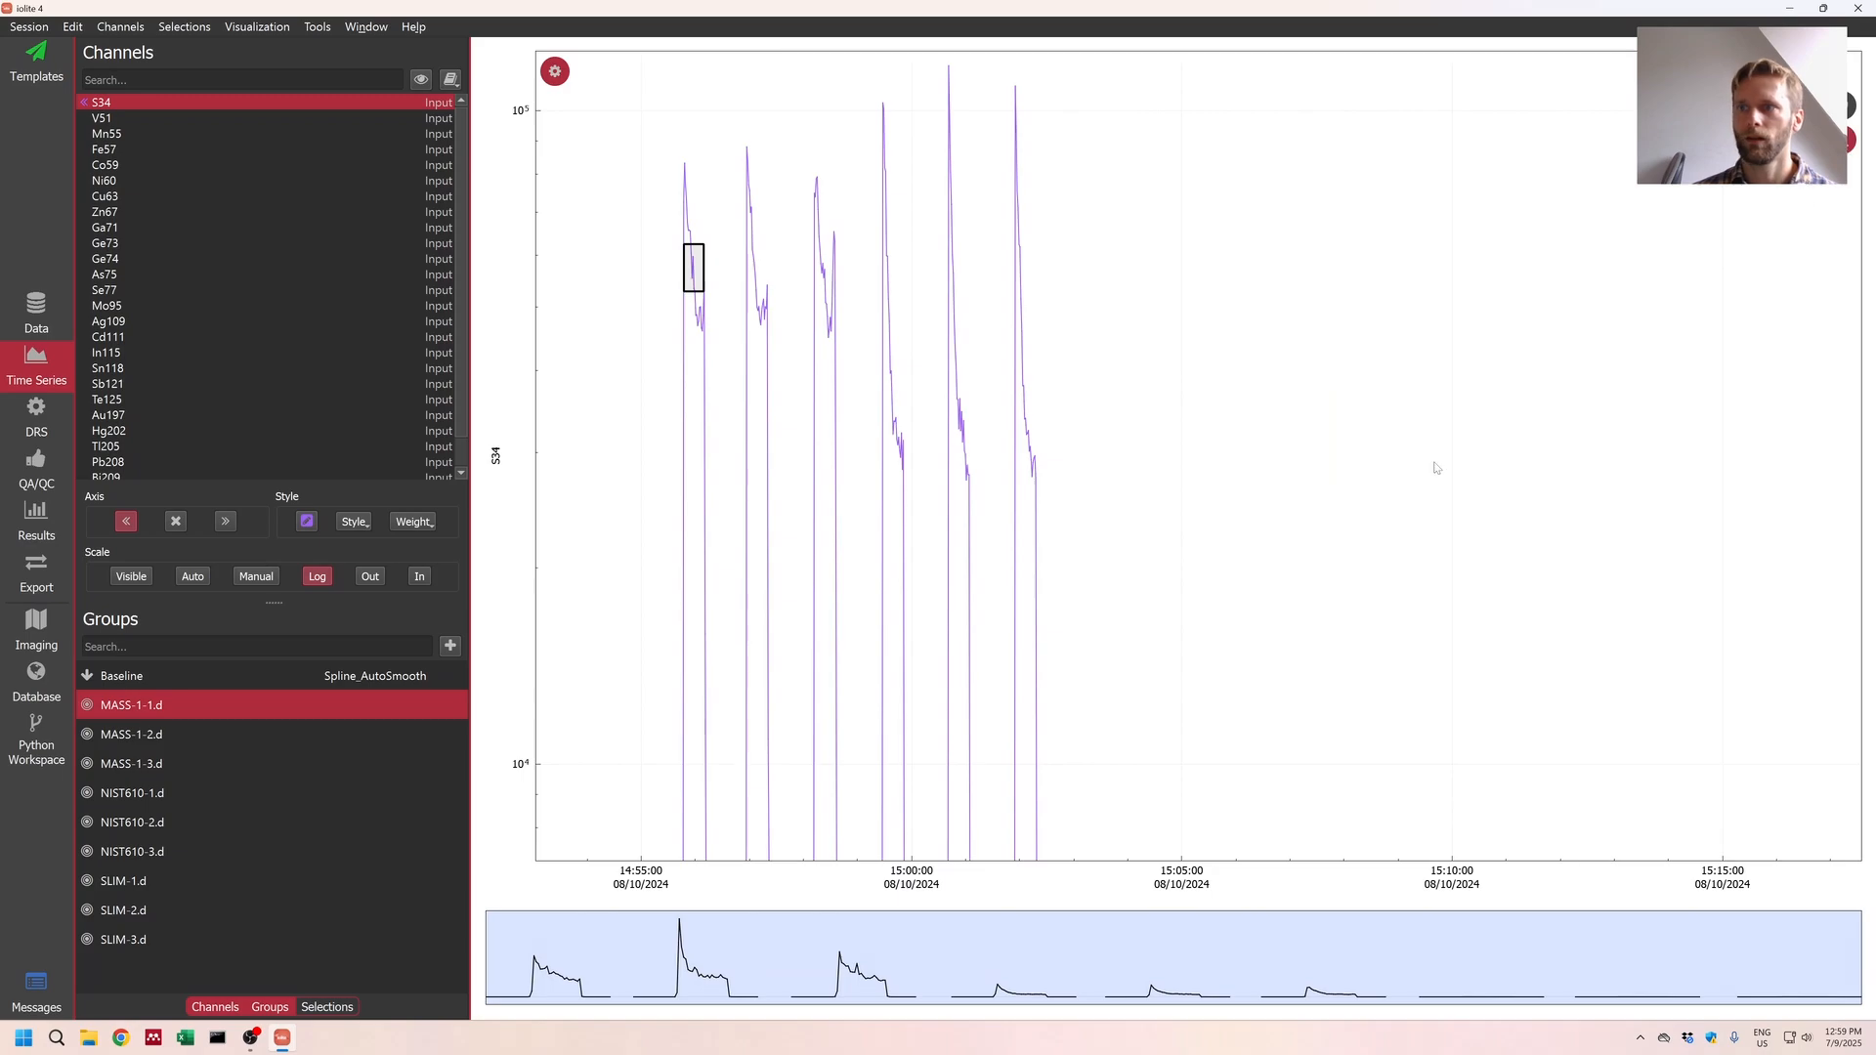
scroll(1435, 468, "down", 2)
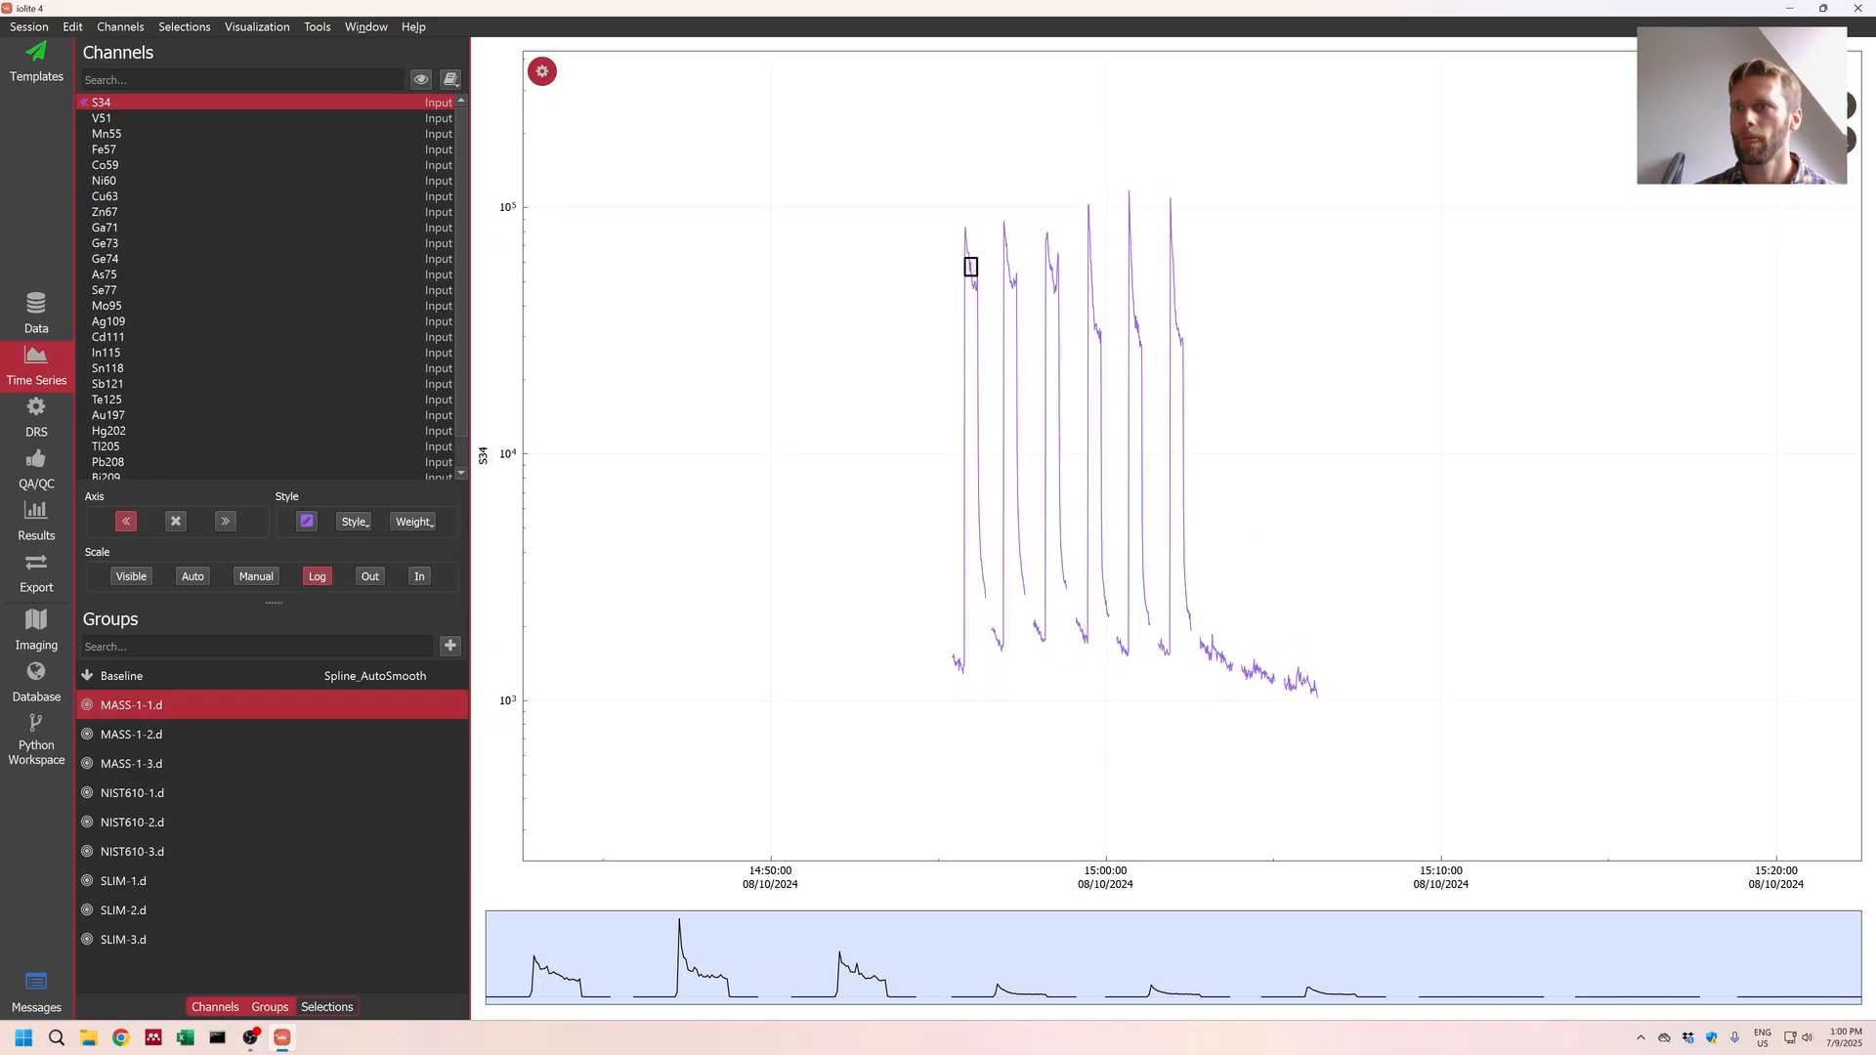
scroll(1126, 538, "up", 5)
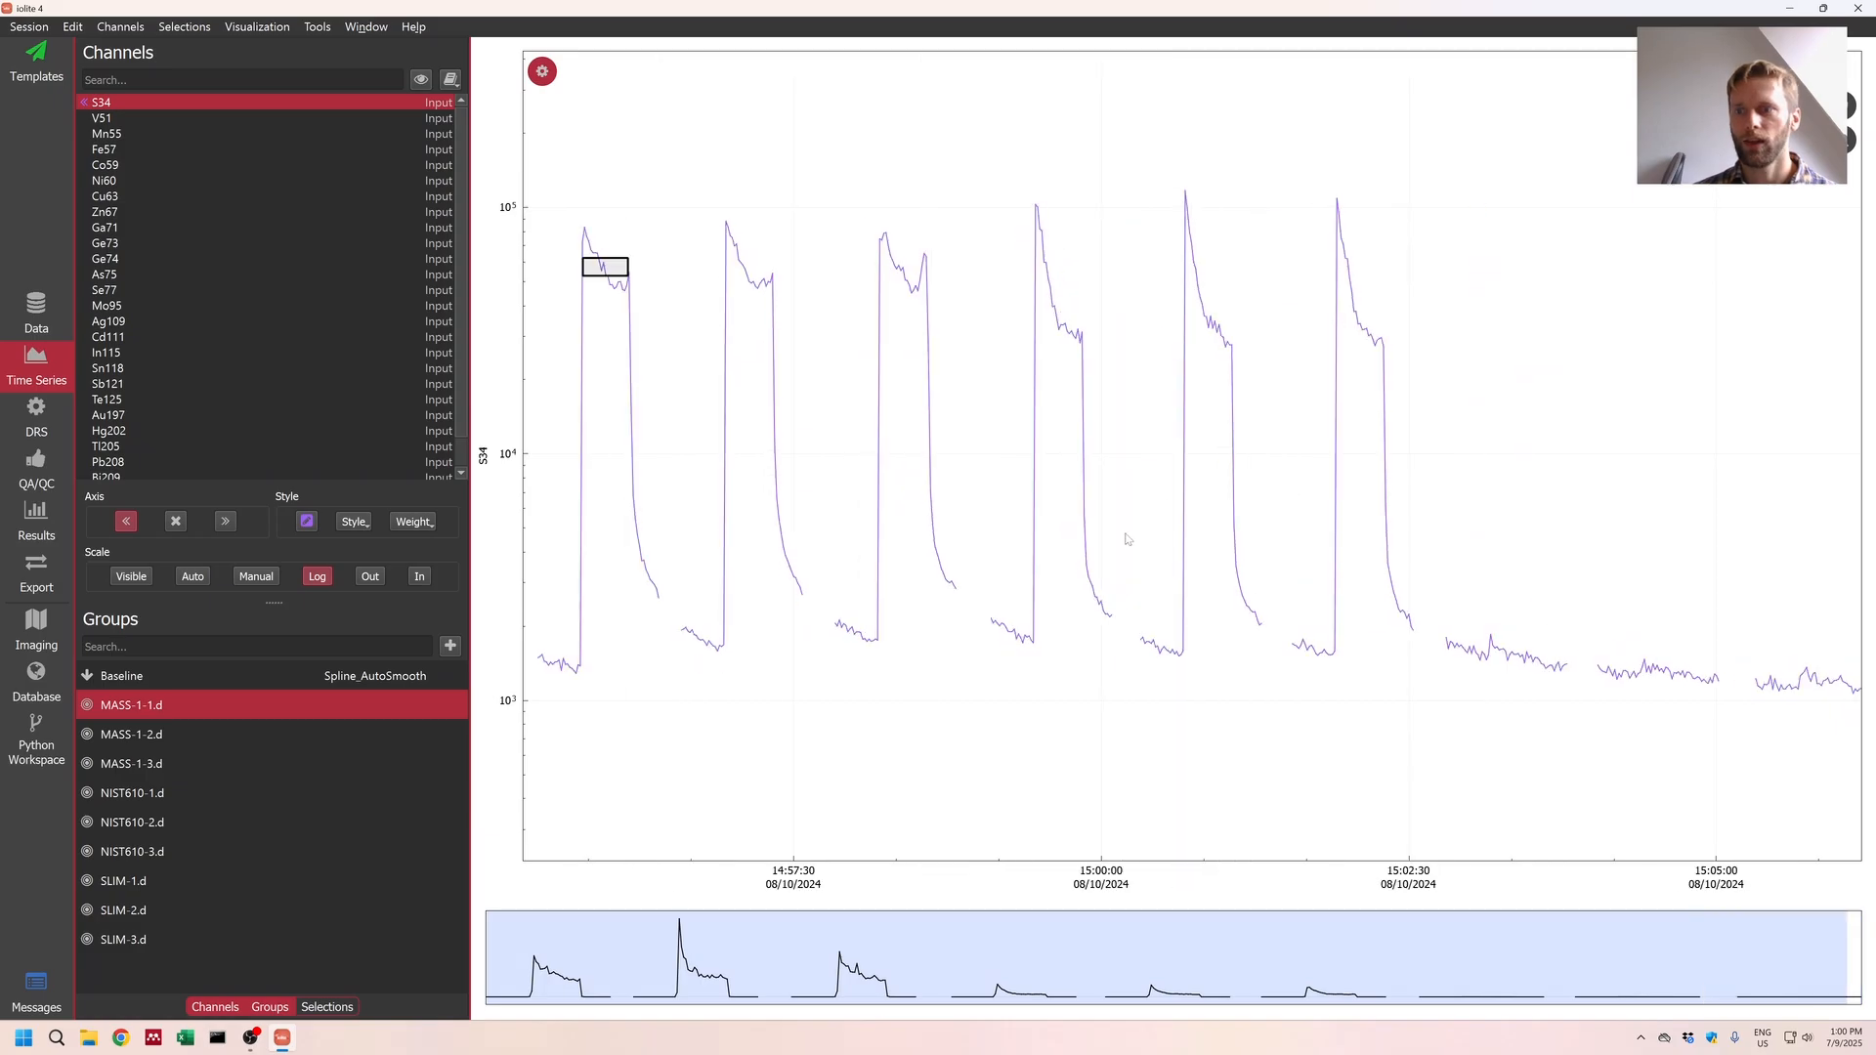
scroll(1126, 539, "down", 2)
Step: Check how the MASS-1-3, NIST610-1 and three SLIM selections sit on the S34 signal
left_click(156, 764)
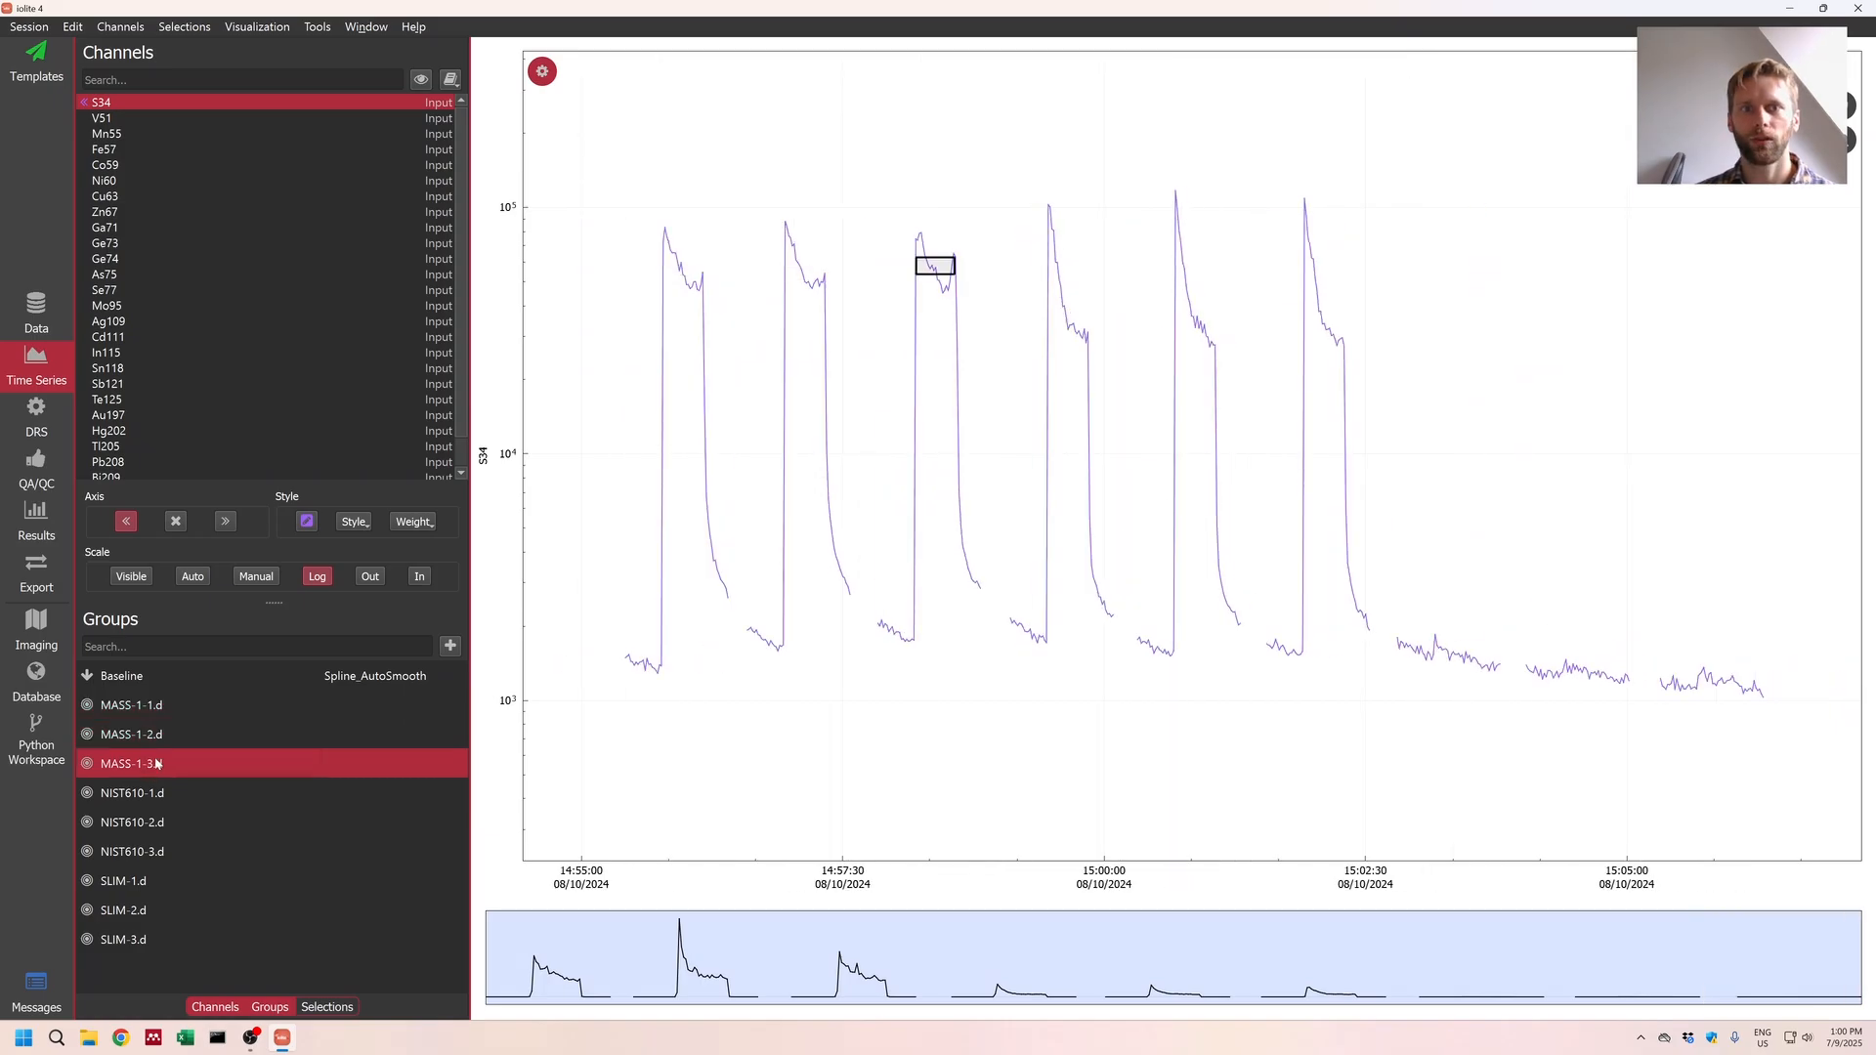
left_click(146, 793)
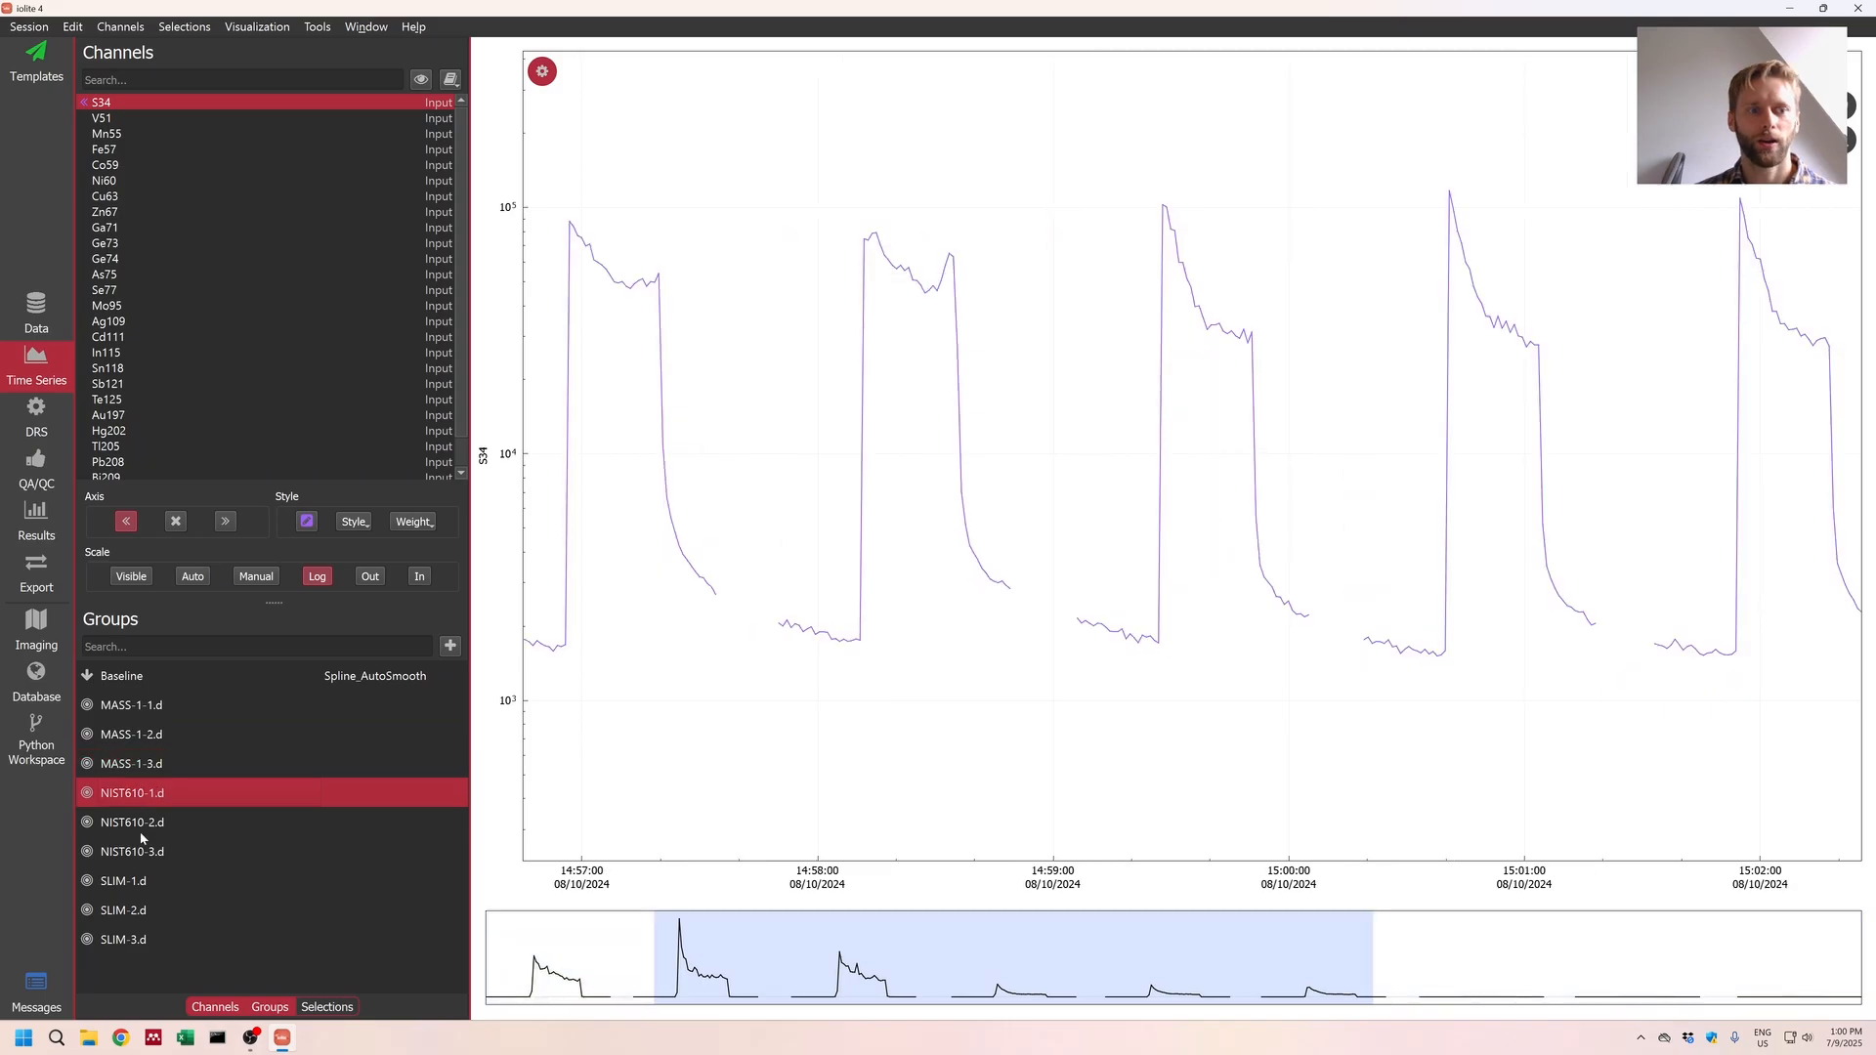
left_click(147, 880)
left_click(153, 911)
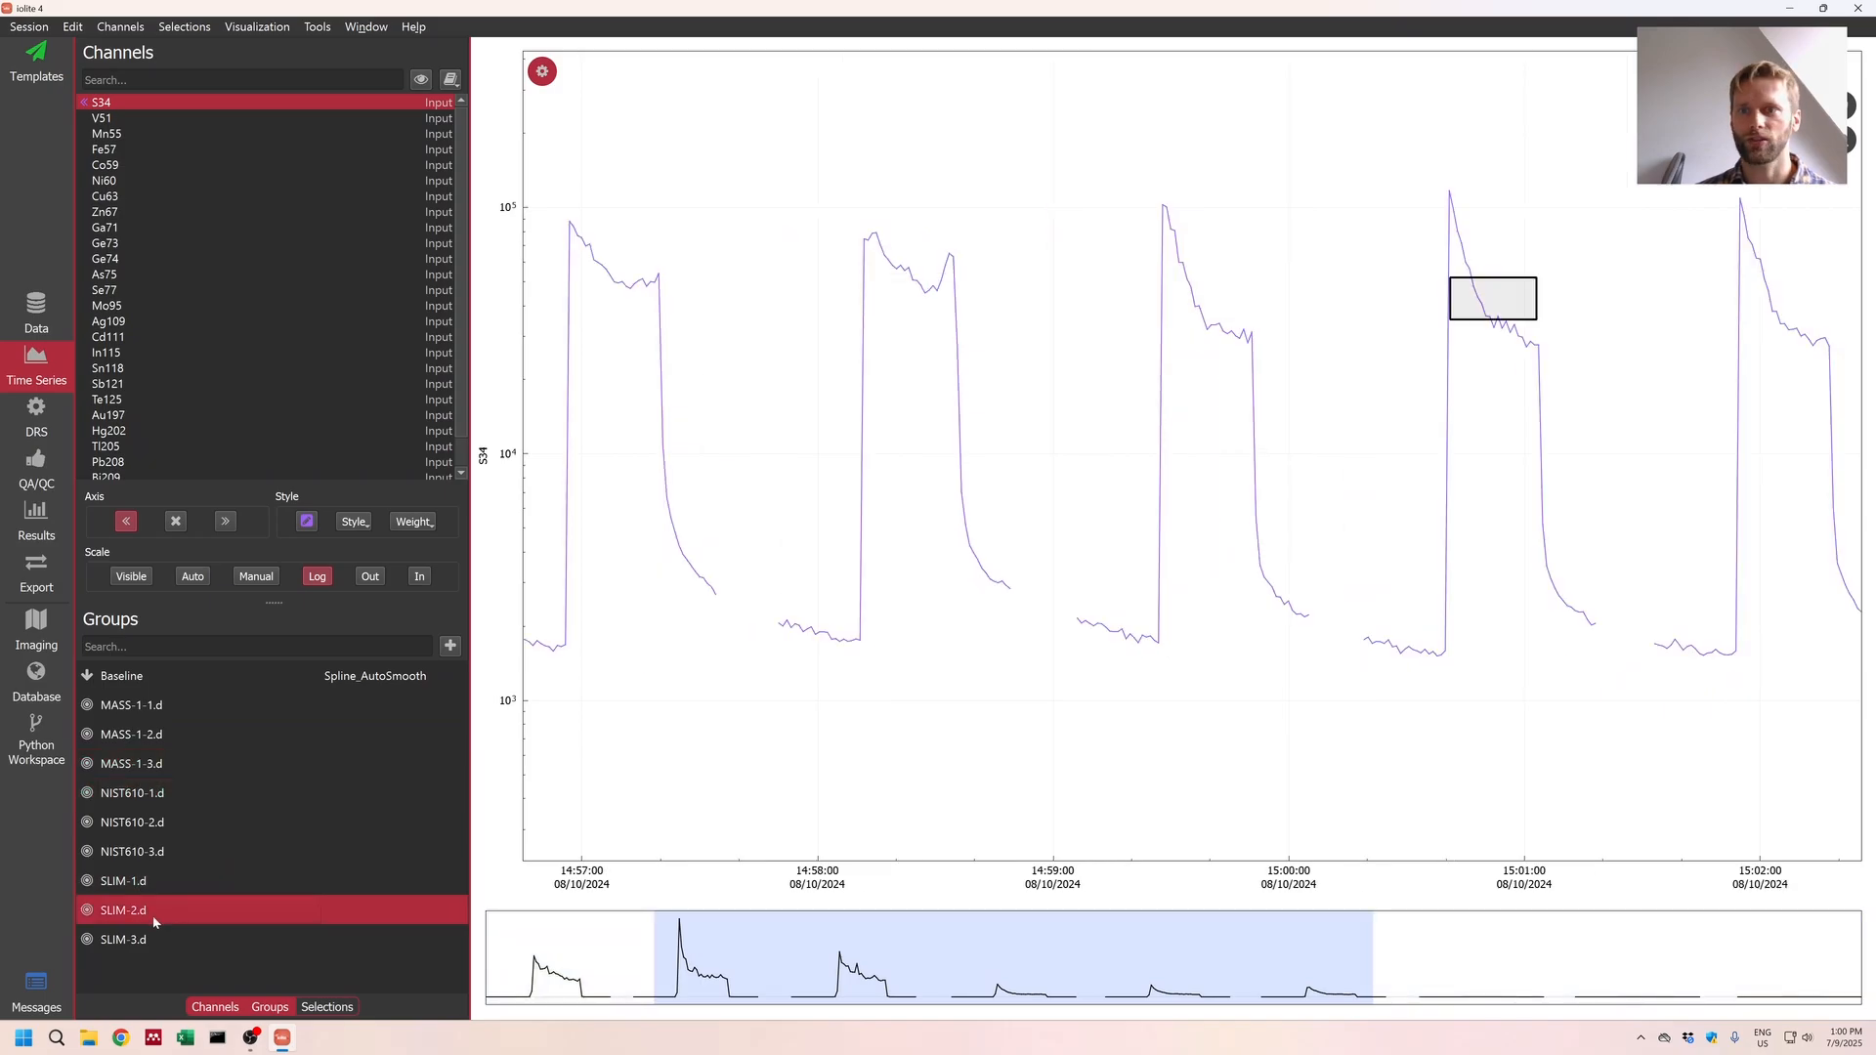
left_click(153, 936)
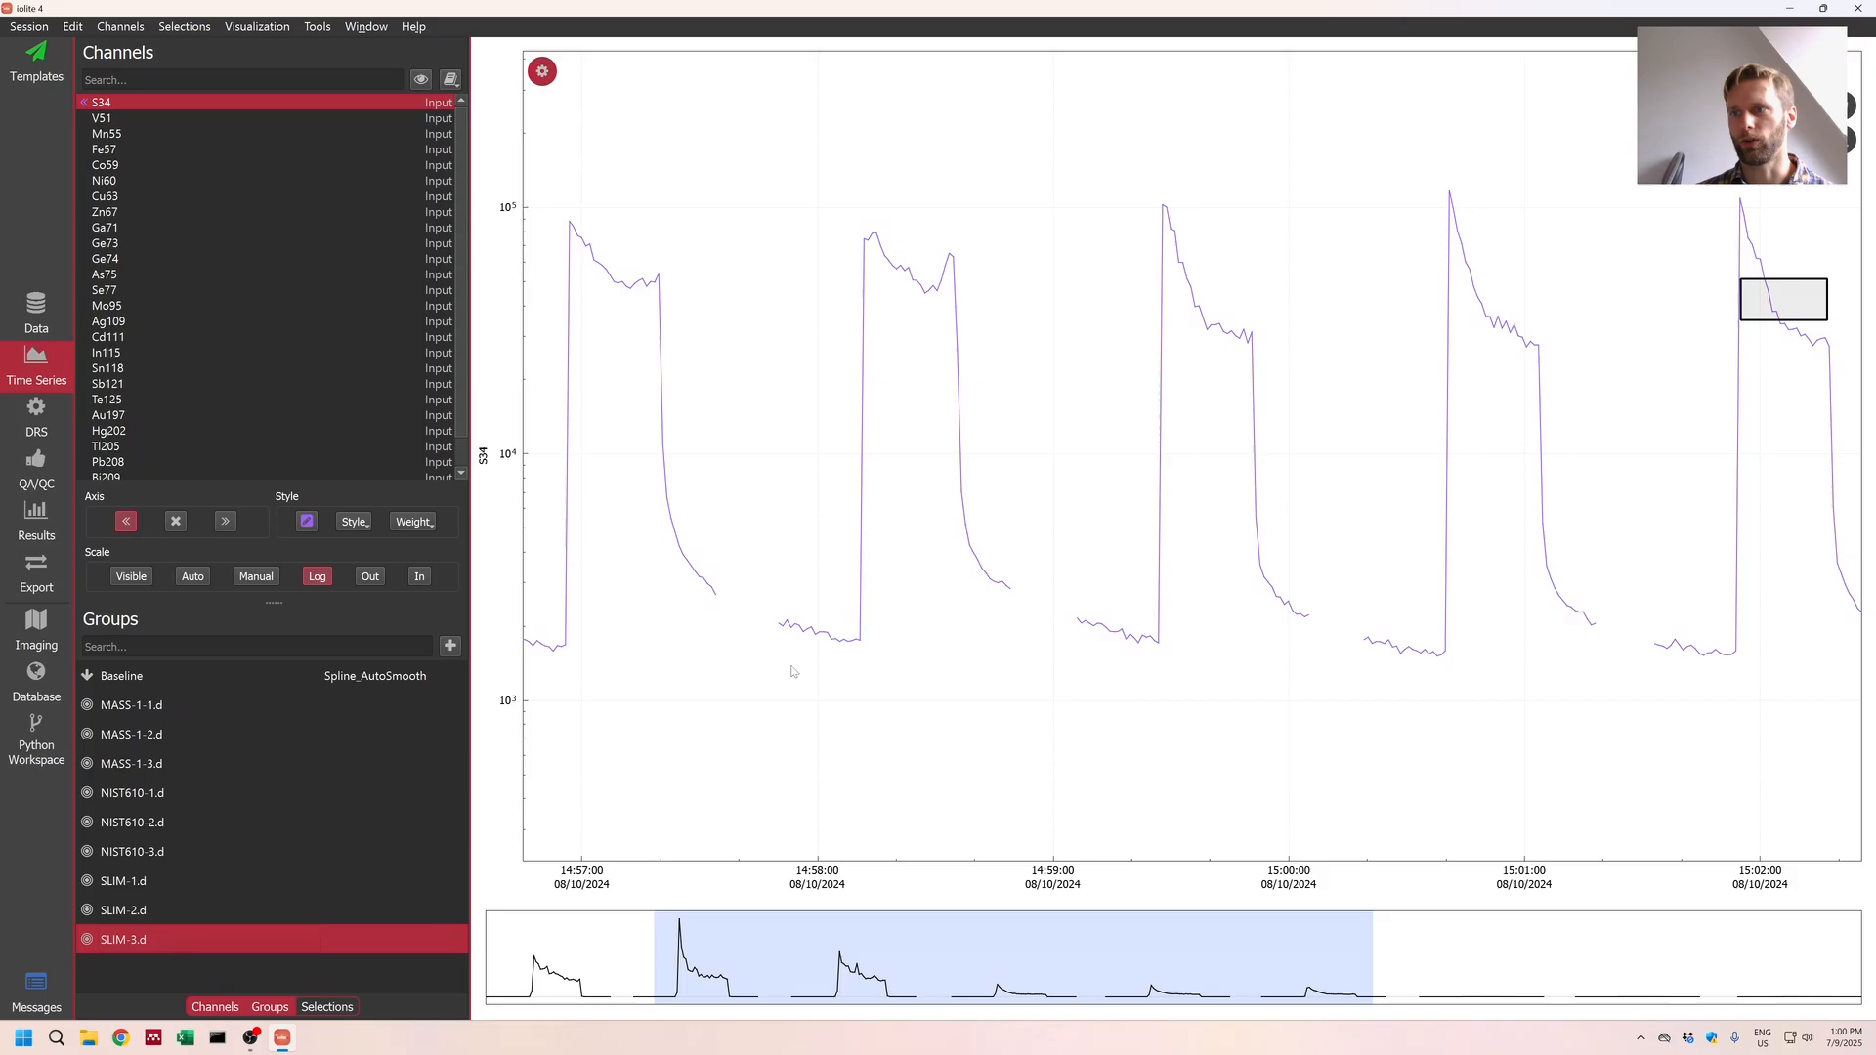
Step: Recreate the auto selections for all nine samples with an end trim of 10 s, replacing the existing ones
left_click(36, 313)
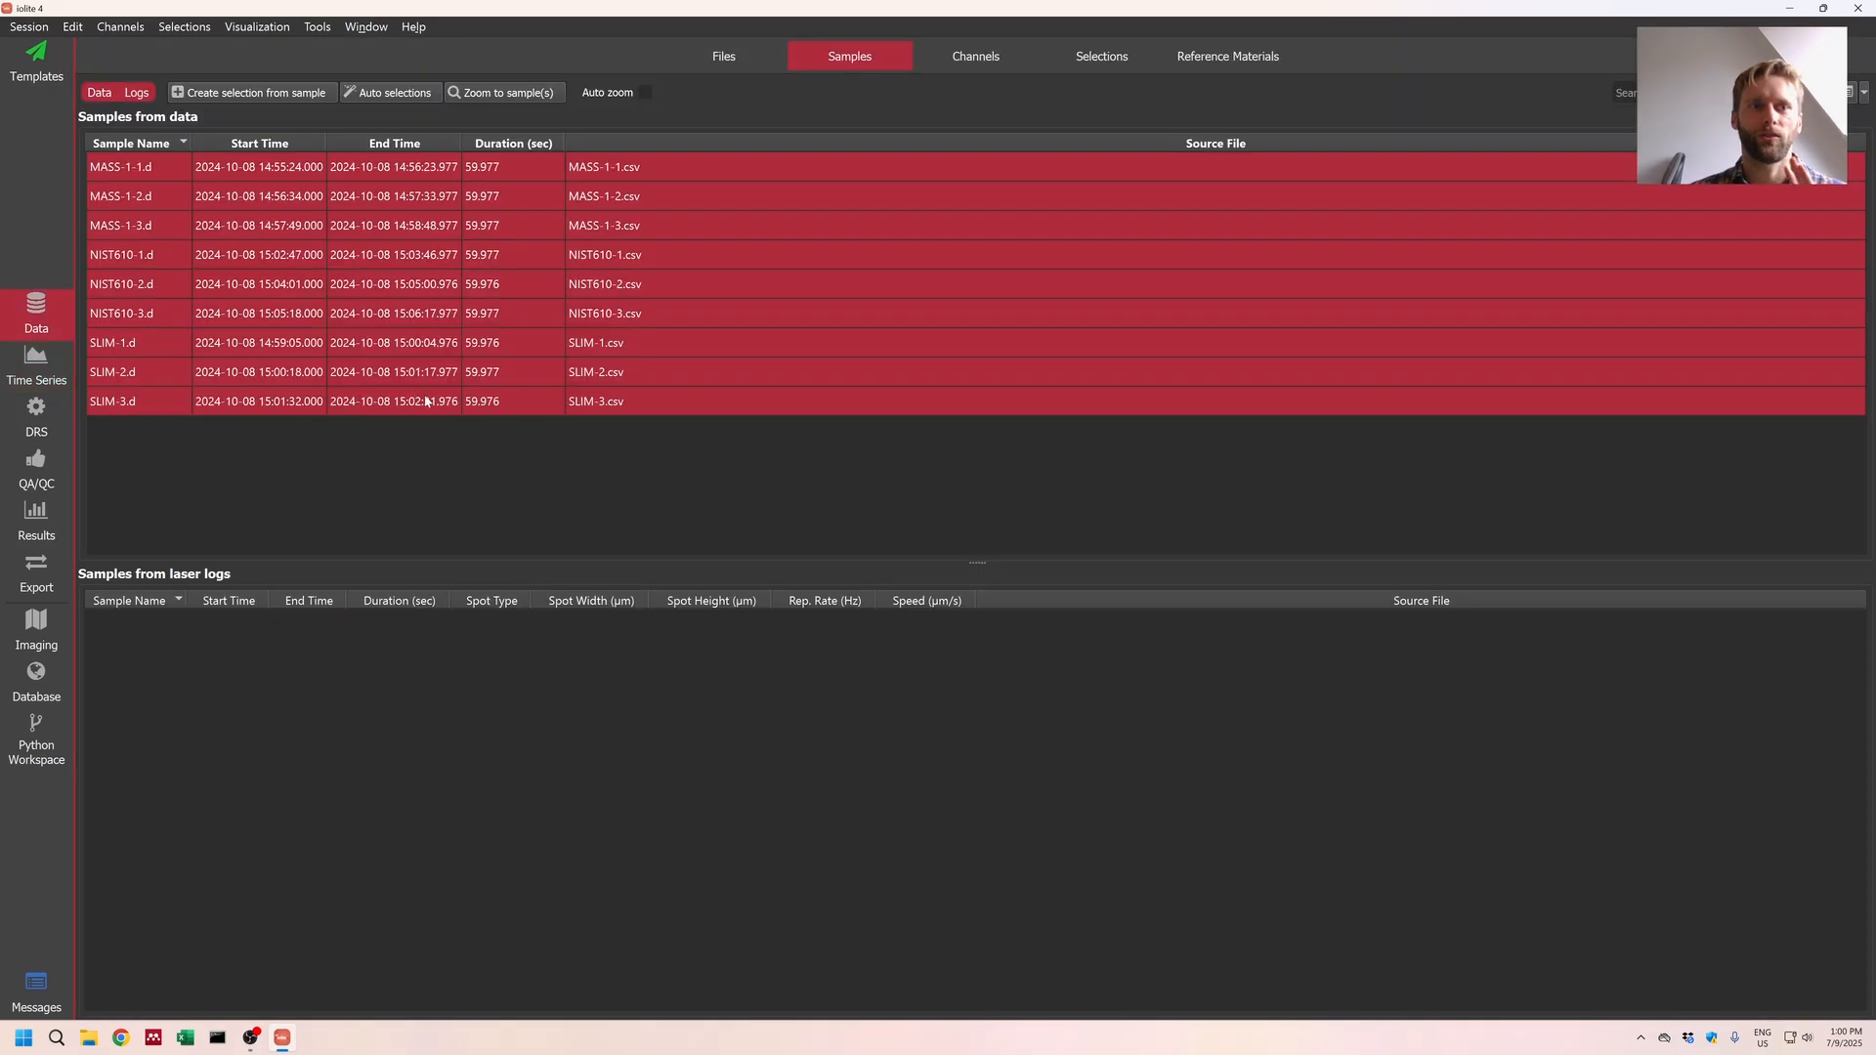
left_click(387, 93)
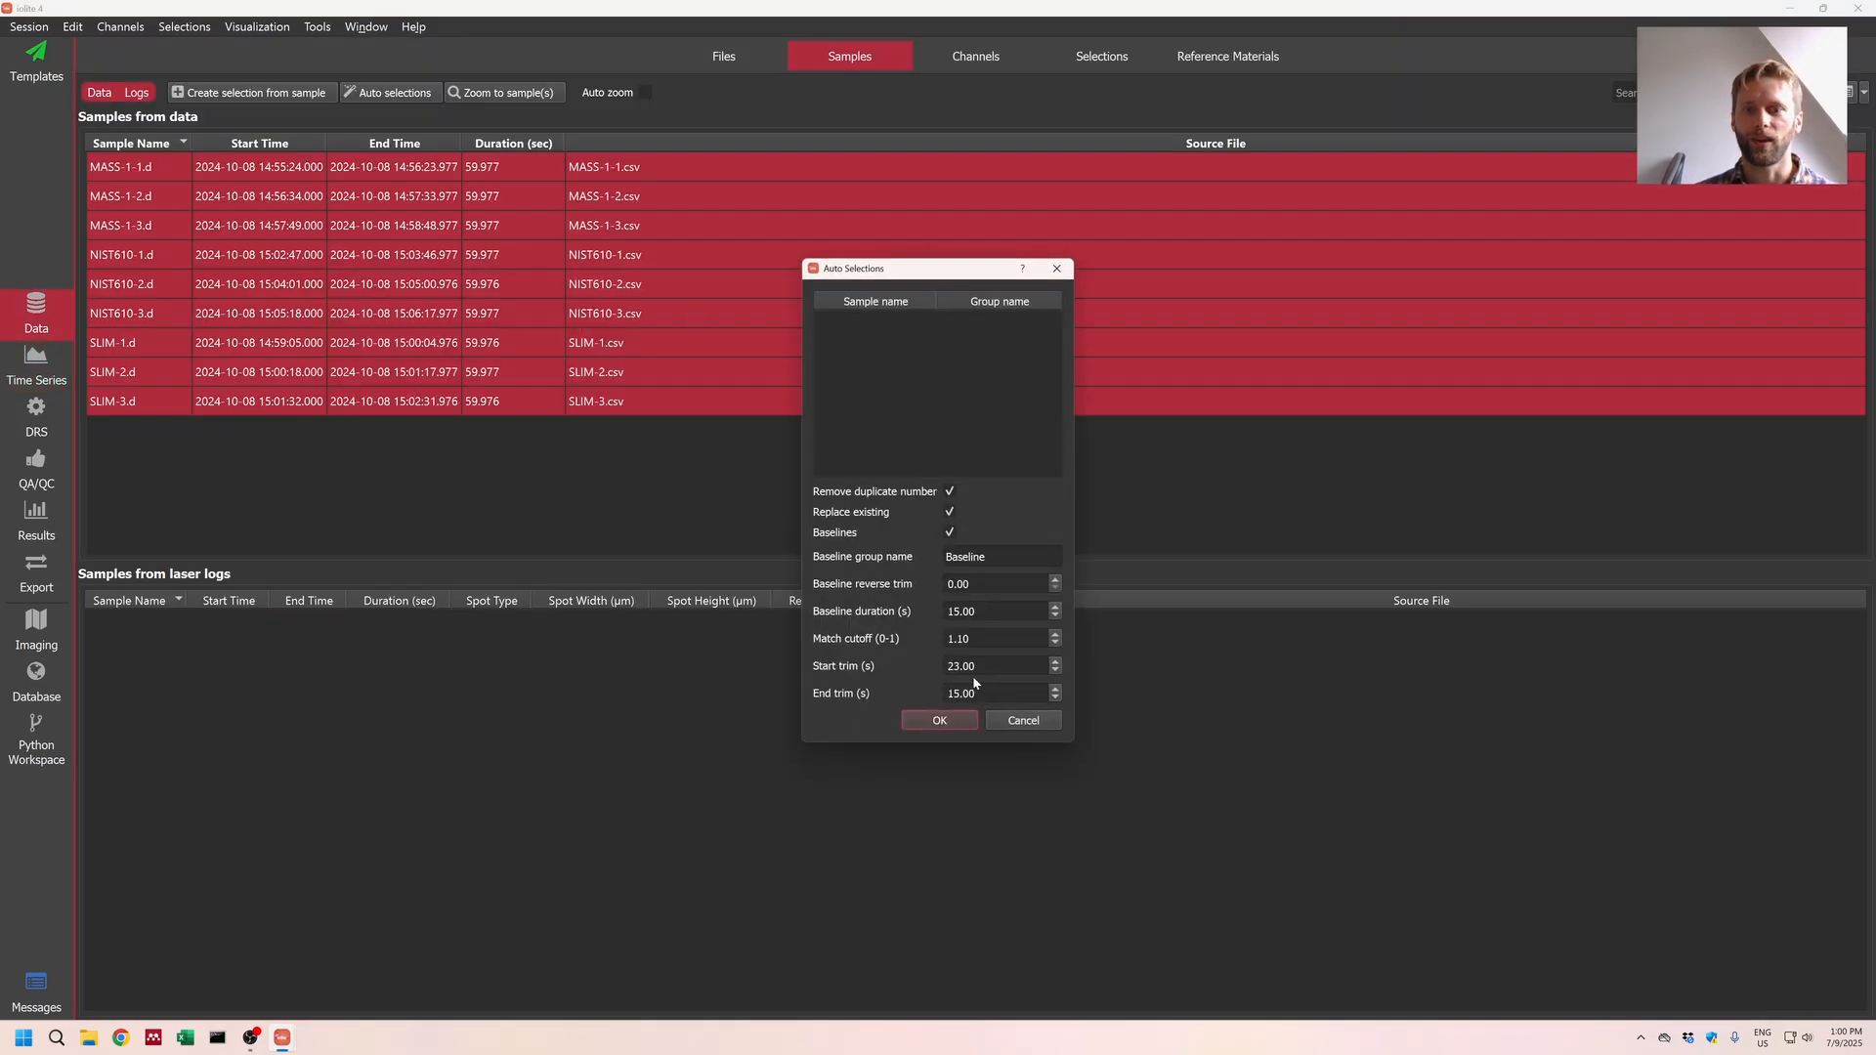
left_click(1019, 726)
left_click(152, 282)
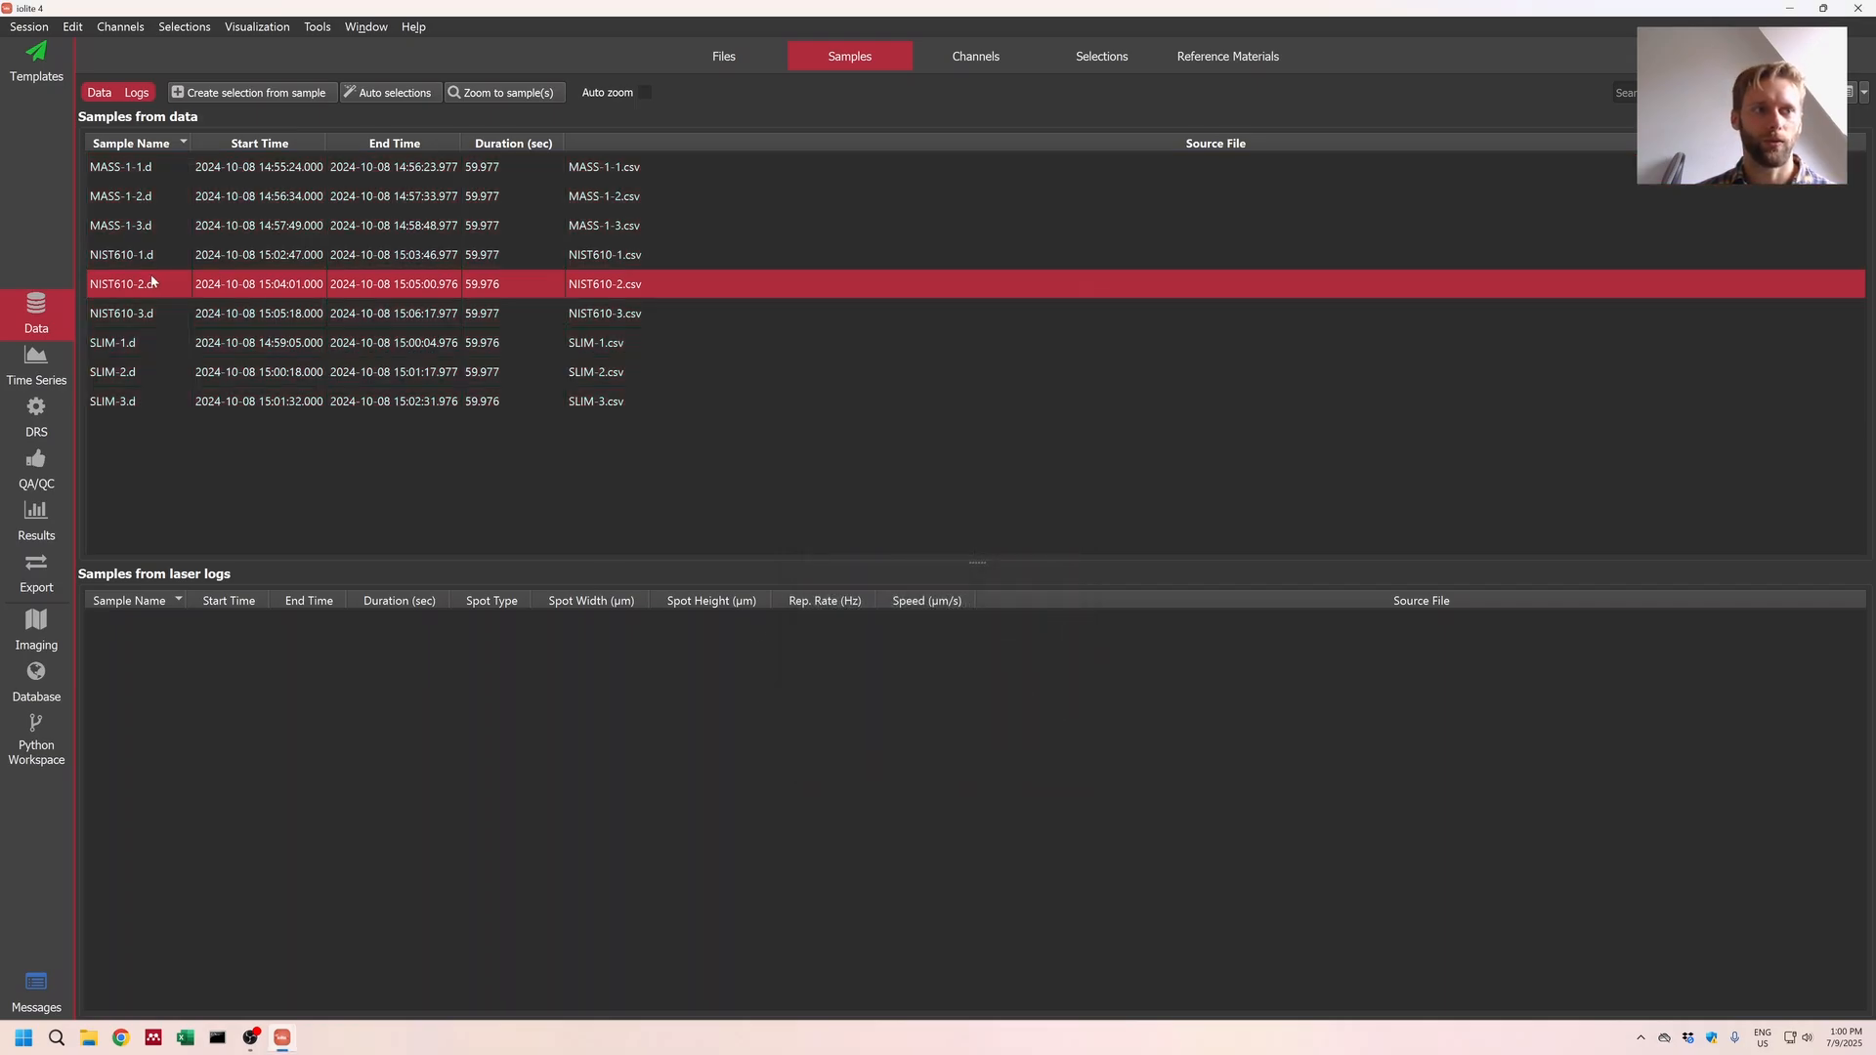
key("ctrl+a")
left_click(387, 93)
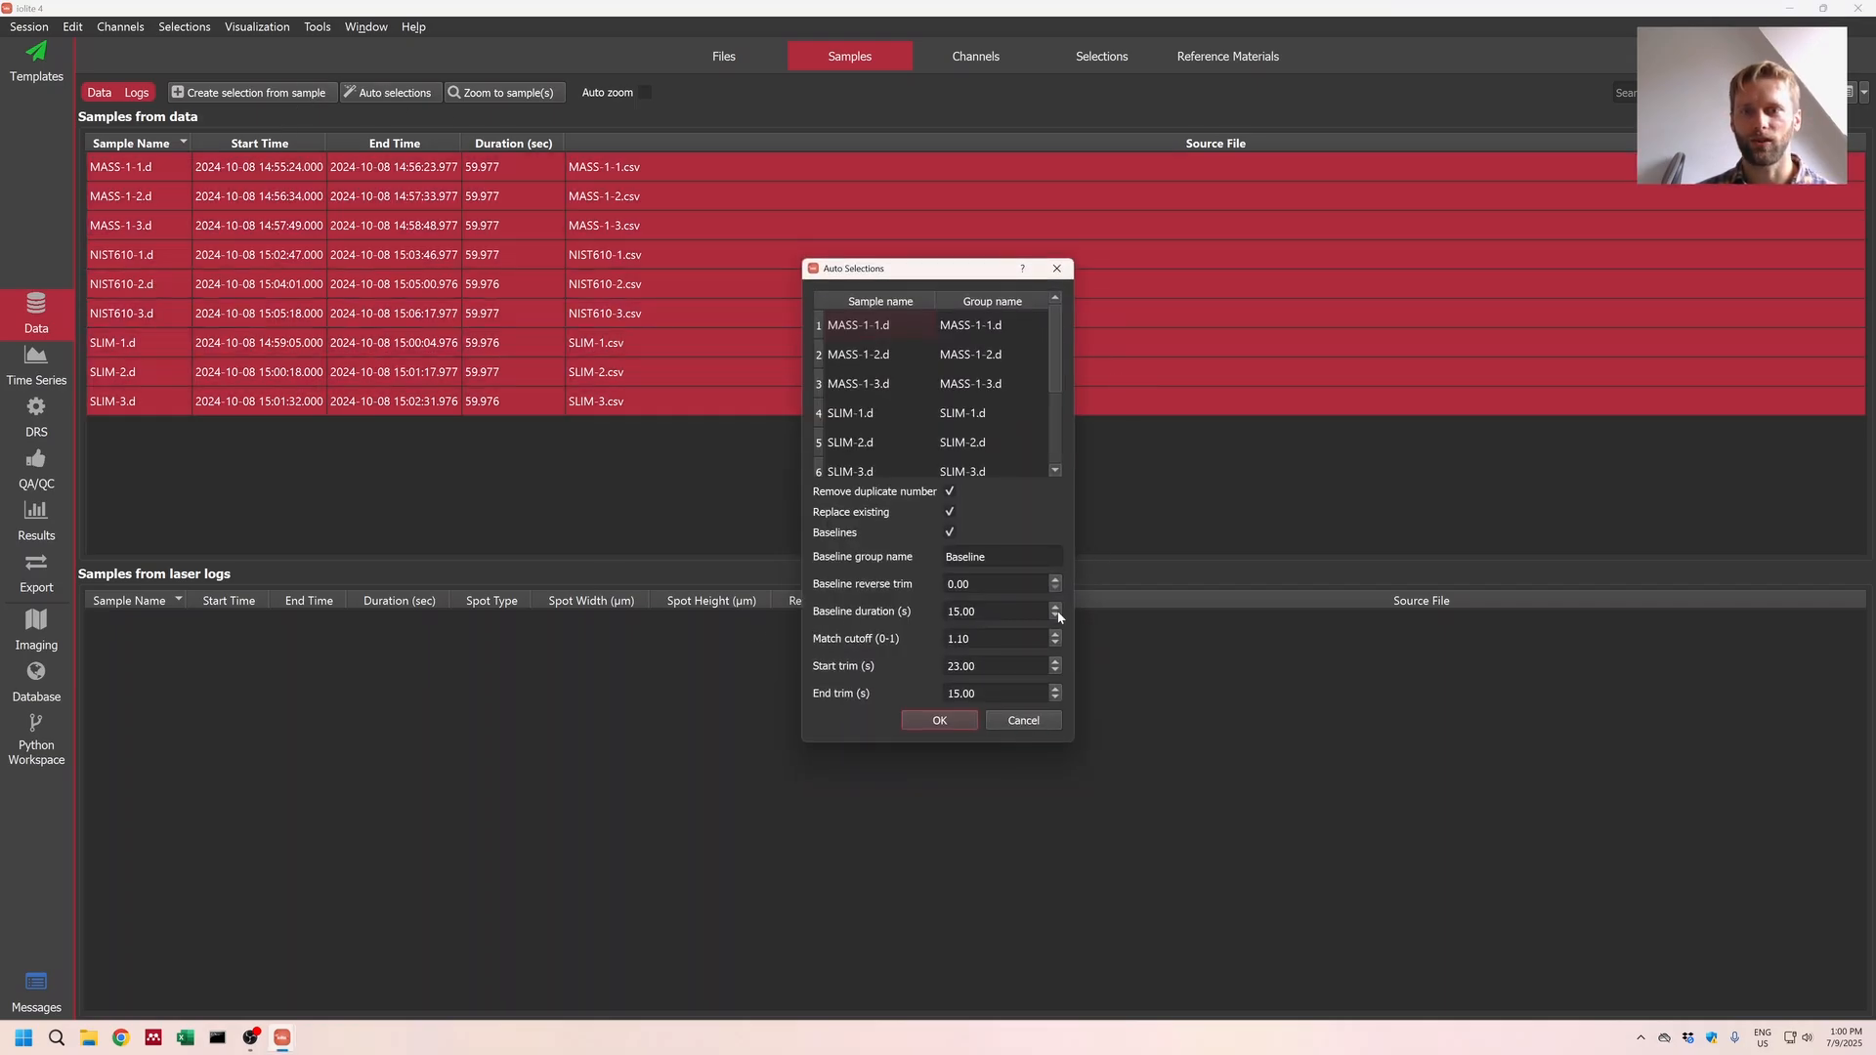
double_click(974, 694)
type("10")
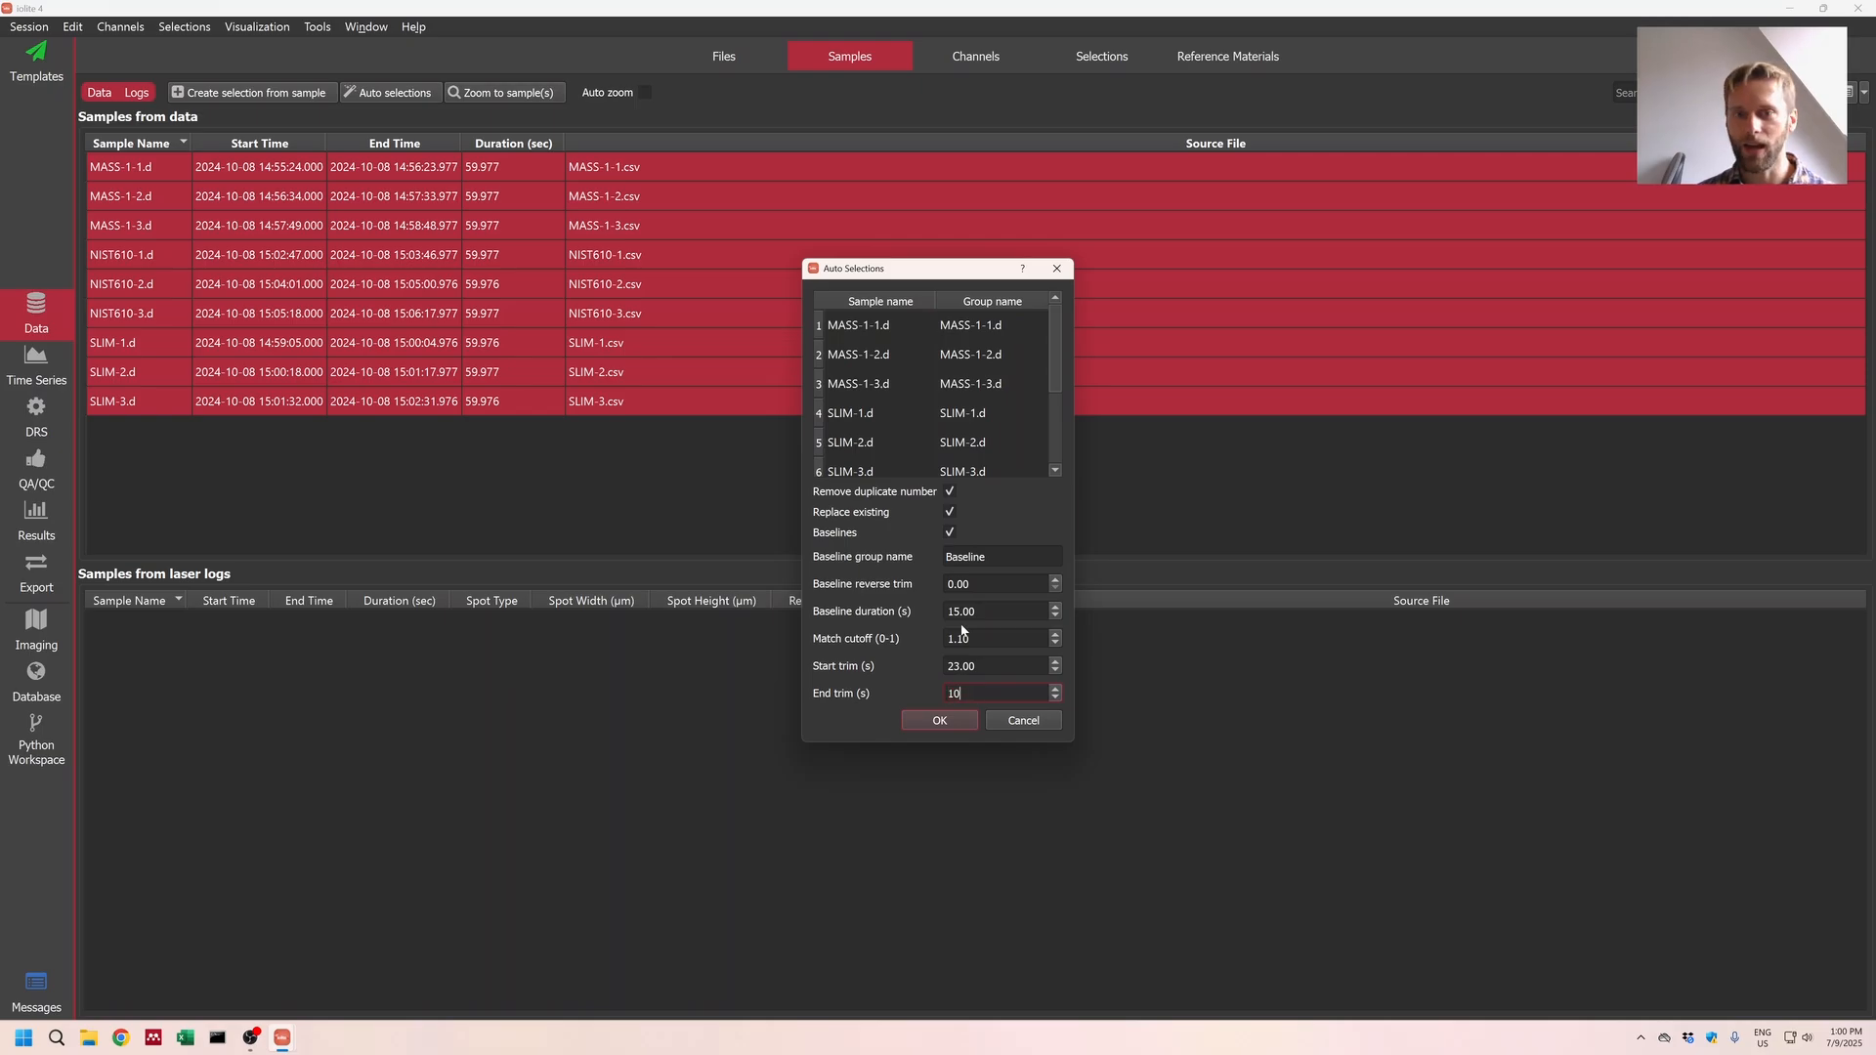
left_click(942, 722)
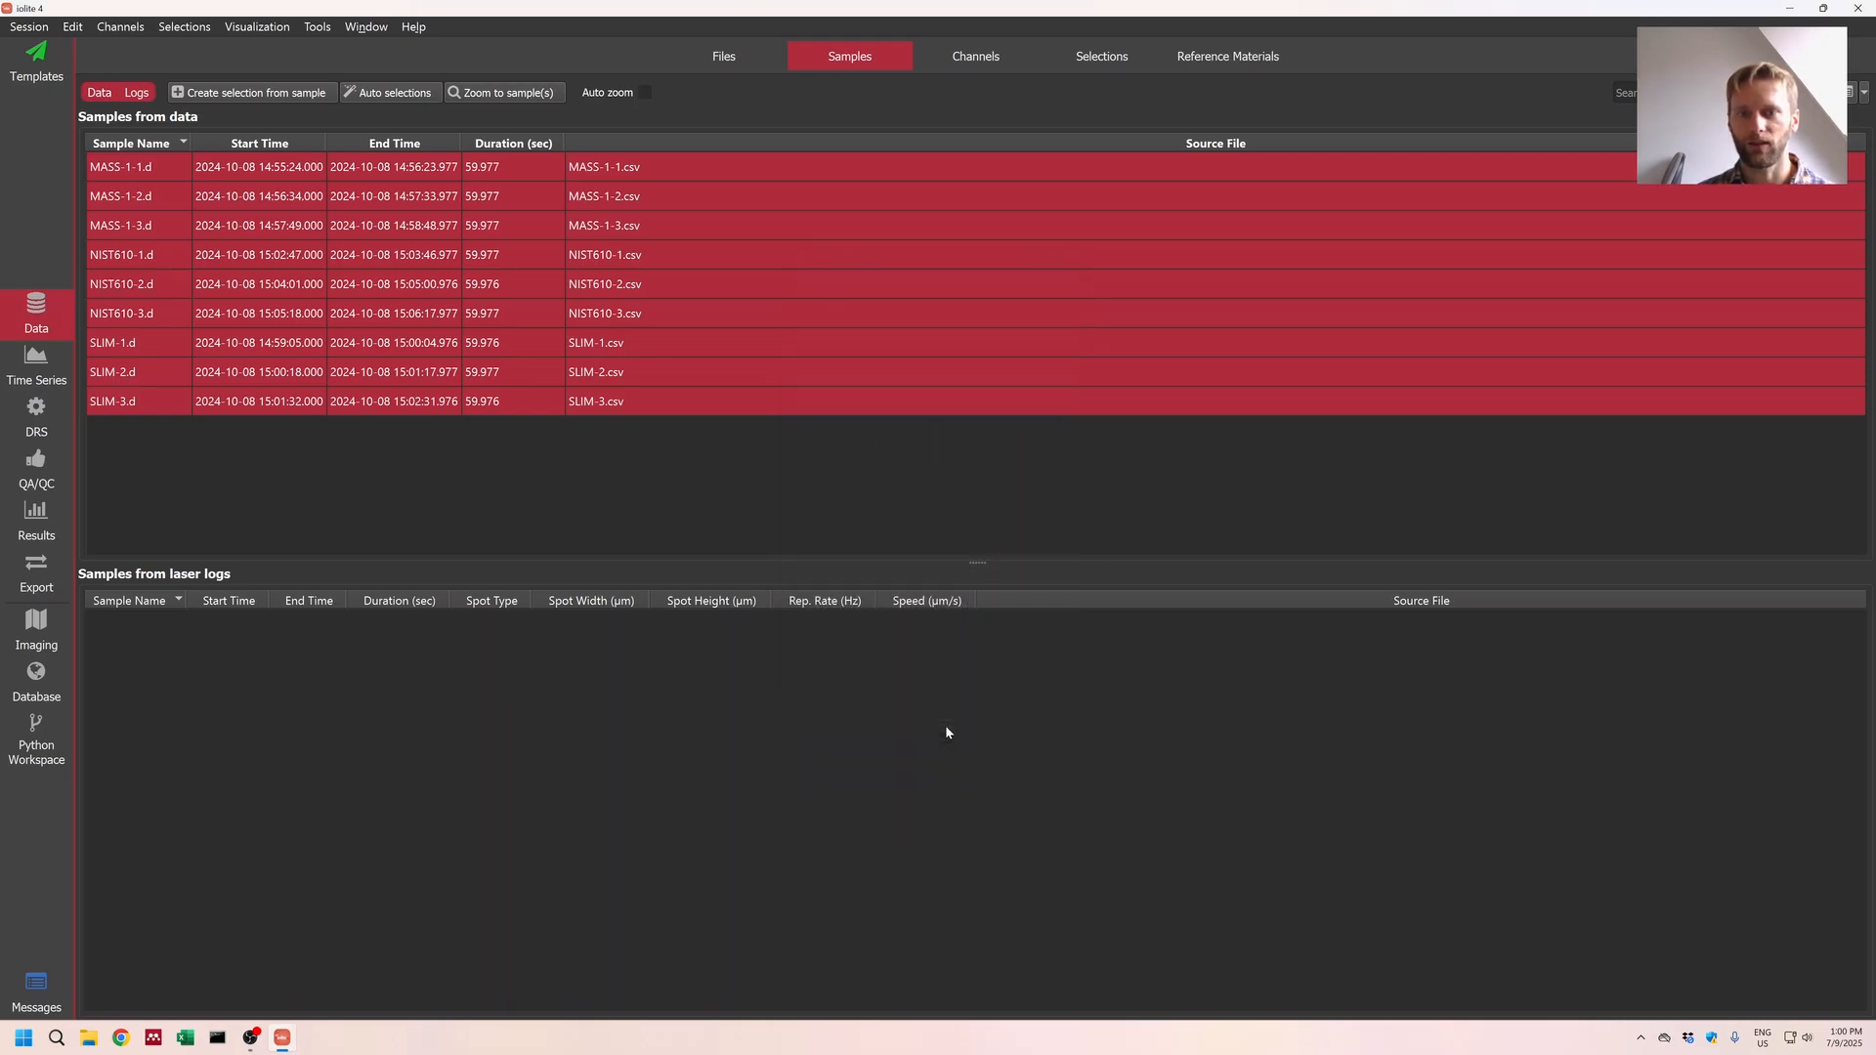
Step: Check the regenerated MASS-1-2, NIST610-1 and NIST610-3 selections in the time series
left_click(47, 363)
left_click(220, 734)
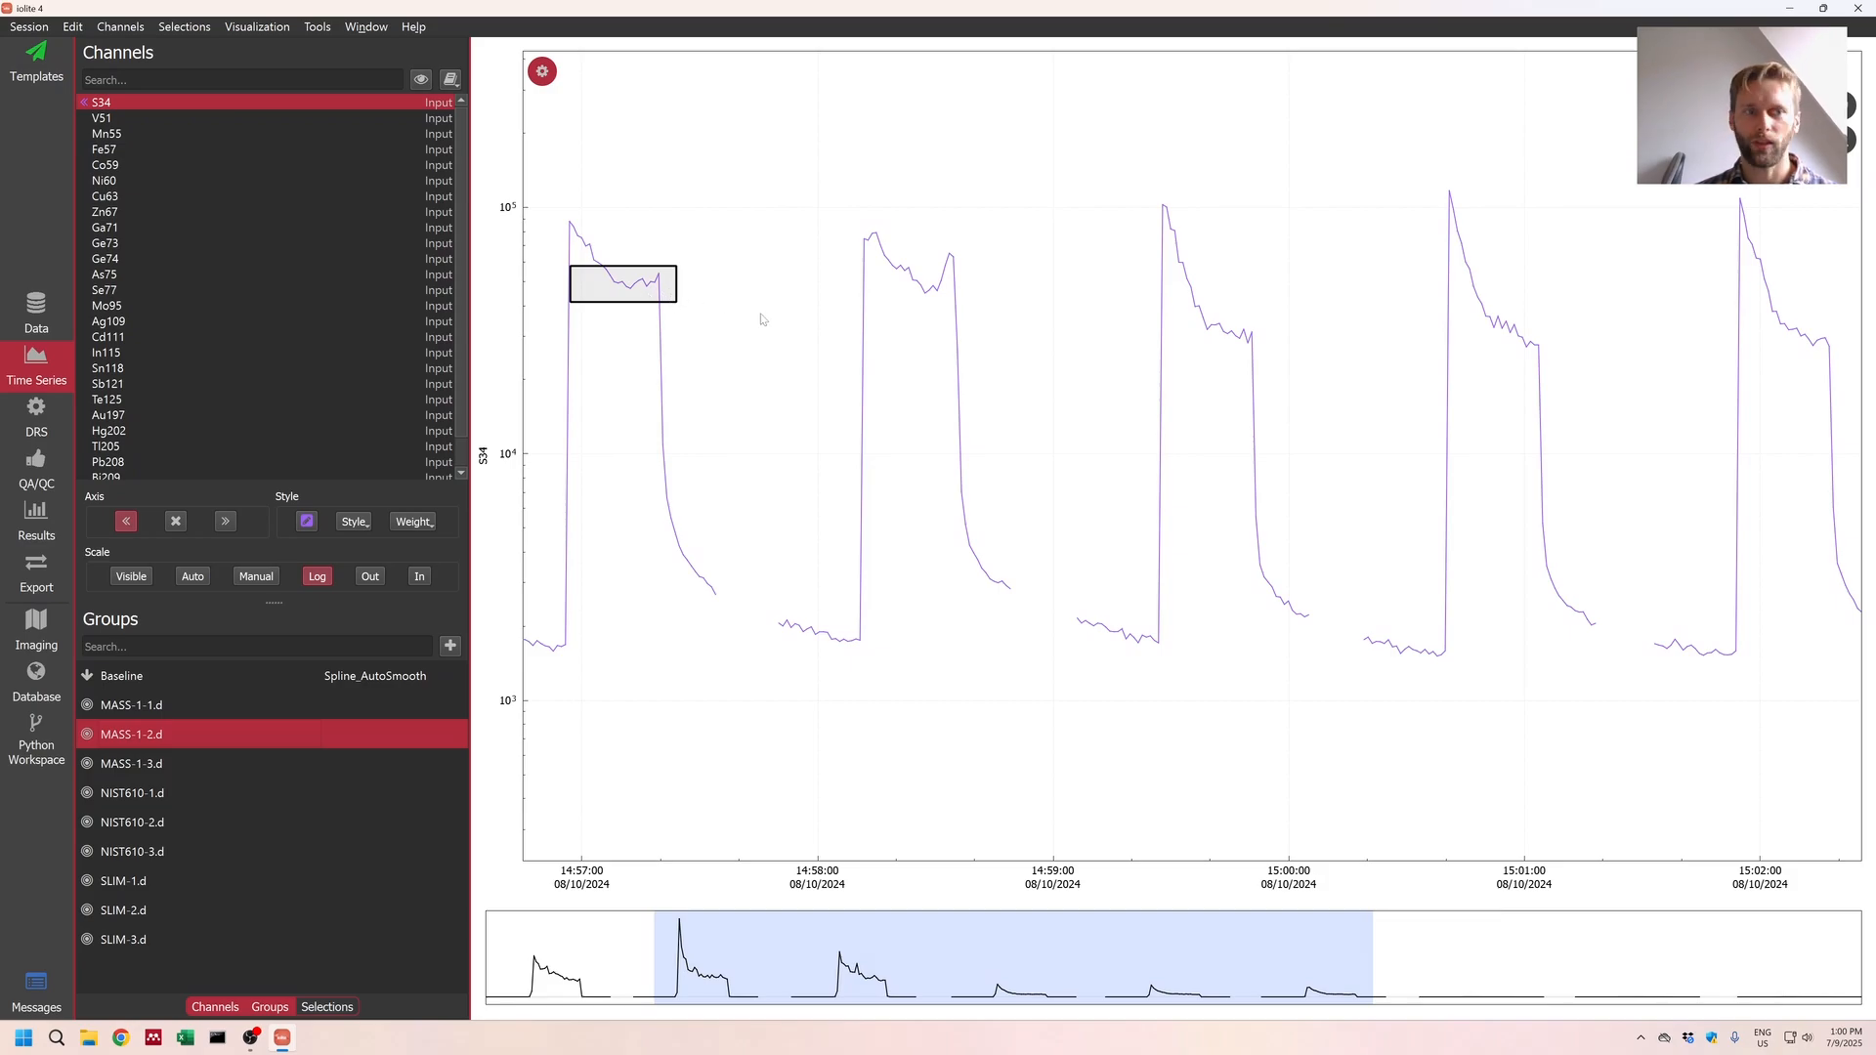
left_click(202, 794)
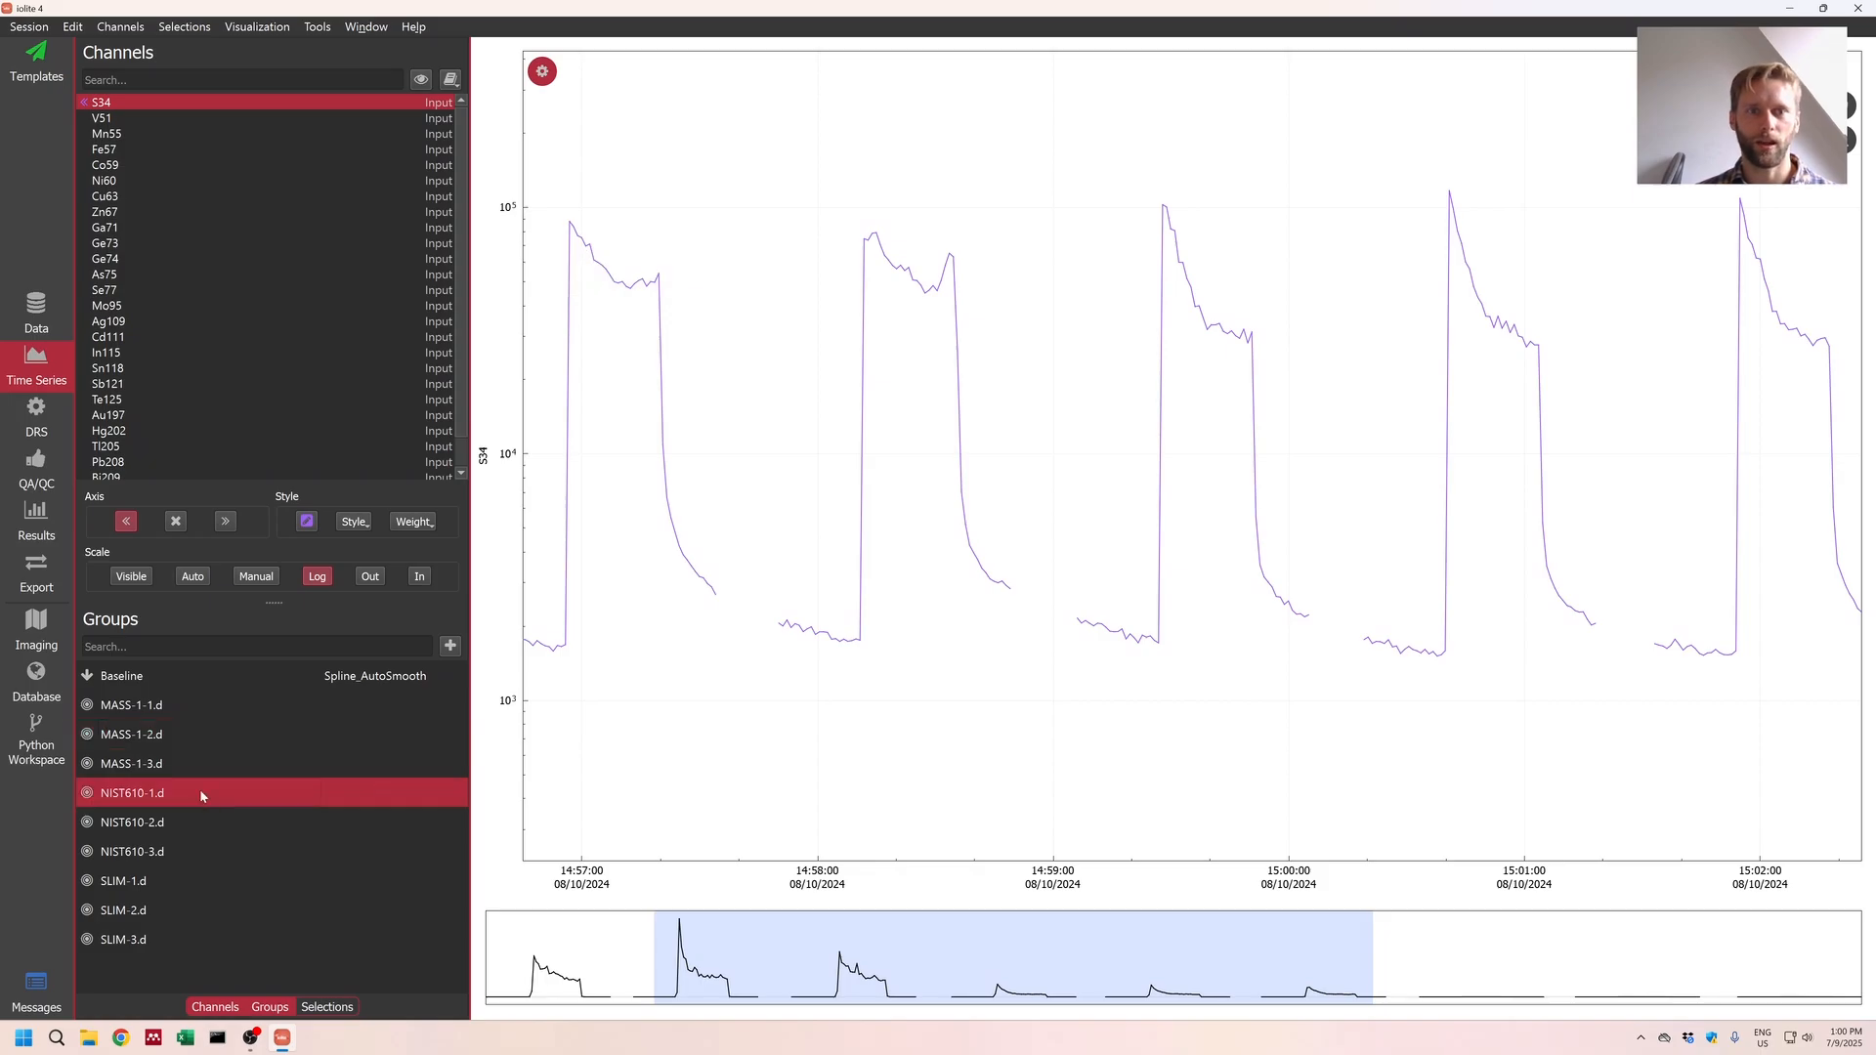
left_click(194, 851)
Step: Examine the Baseline group's selections and spline fit on the S34 signal across the whole run
left_click(195, 676)
scroll(1173, 703, "down", 4)
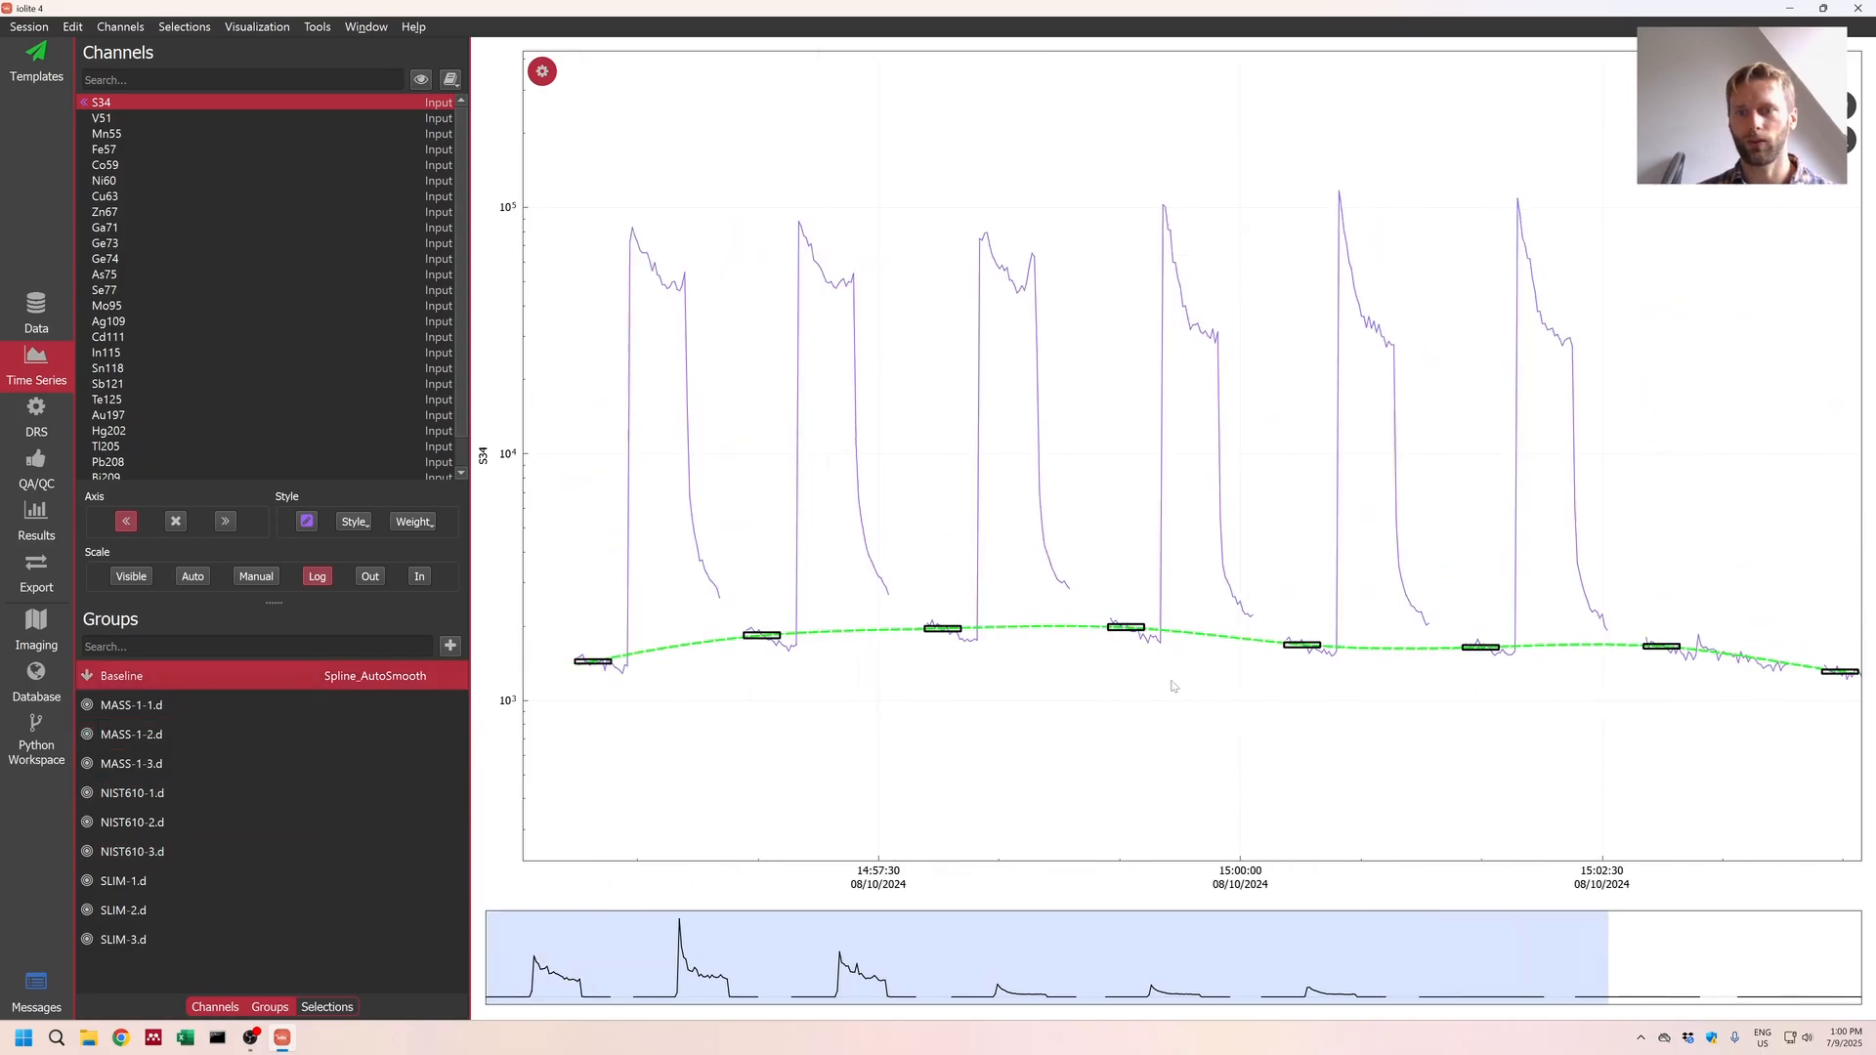
scroll(1212, 701, "down", 2)
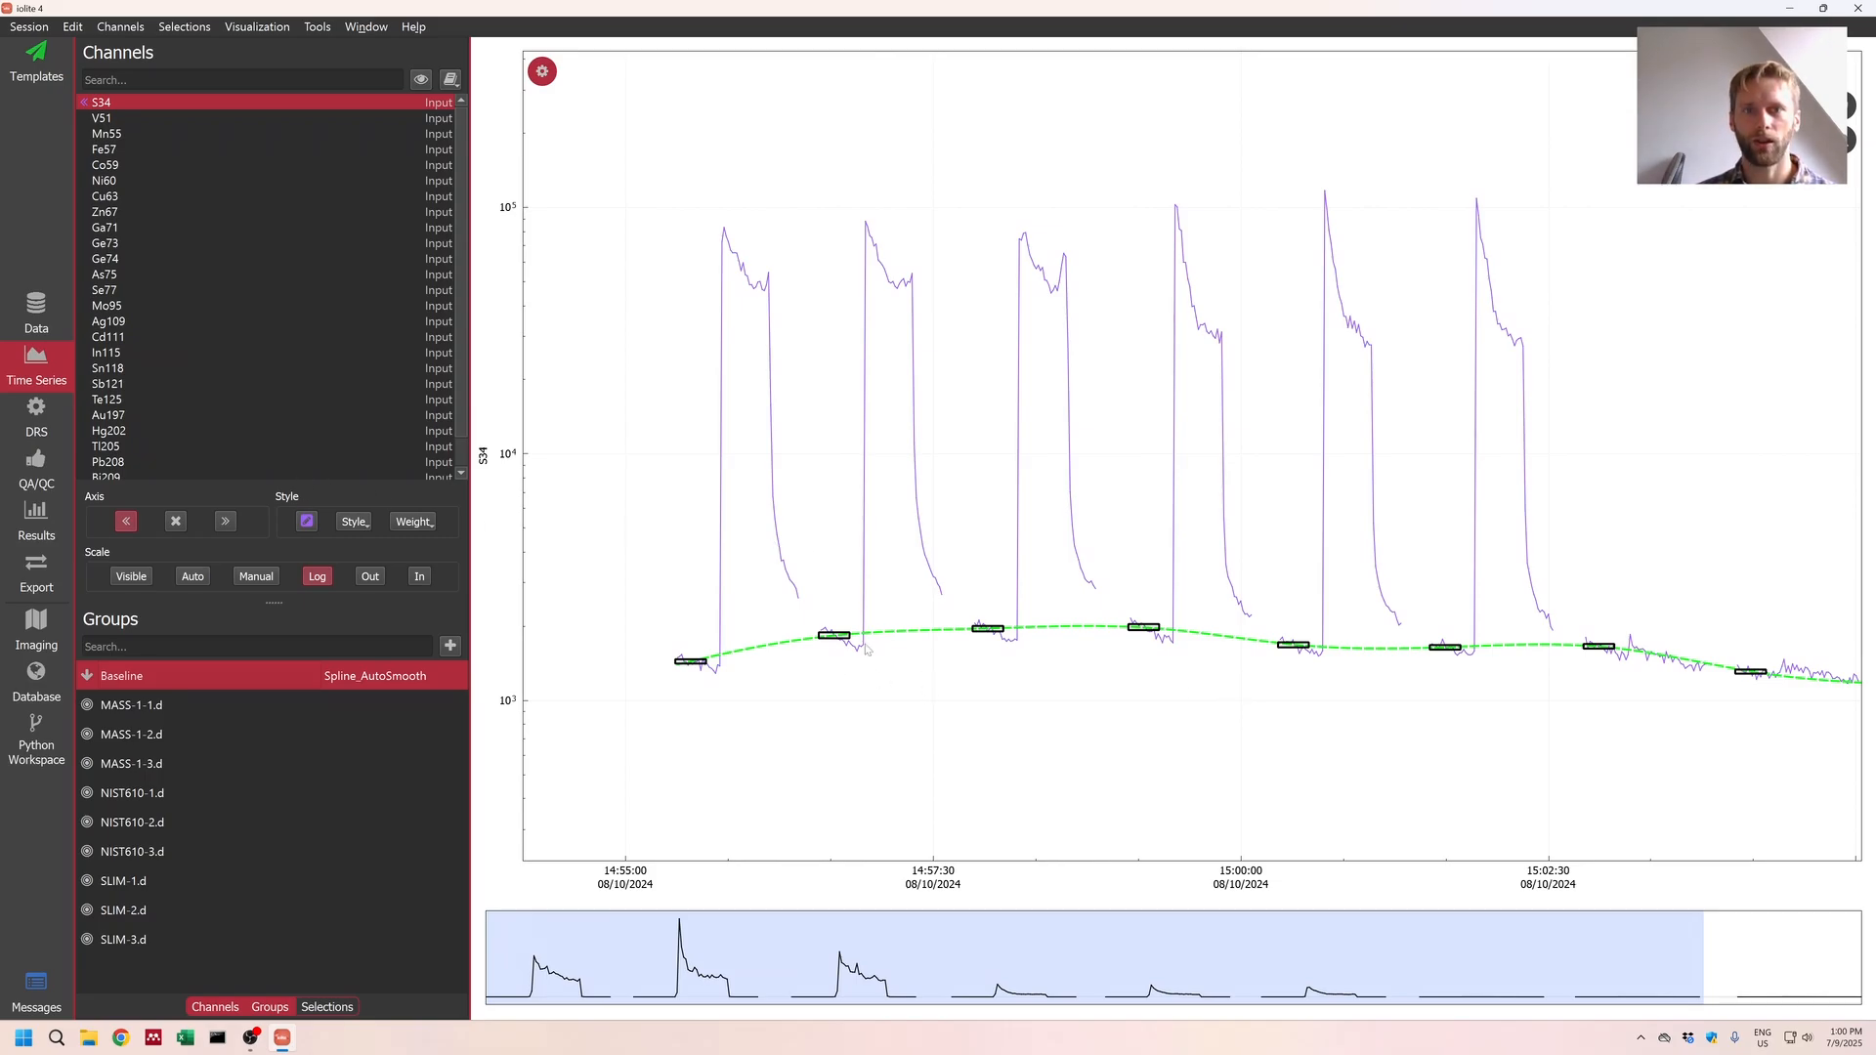
scroll(866, 648, "up", 3)
scroll(241, 334, "down", 1)
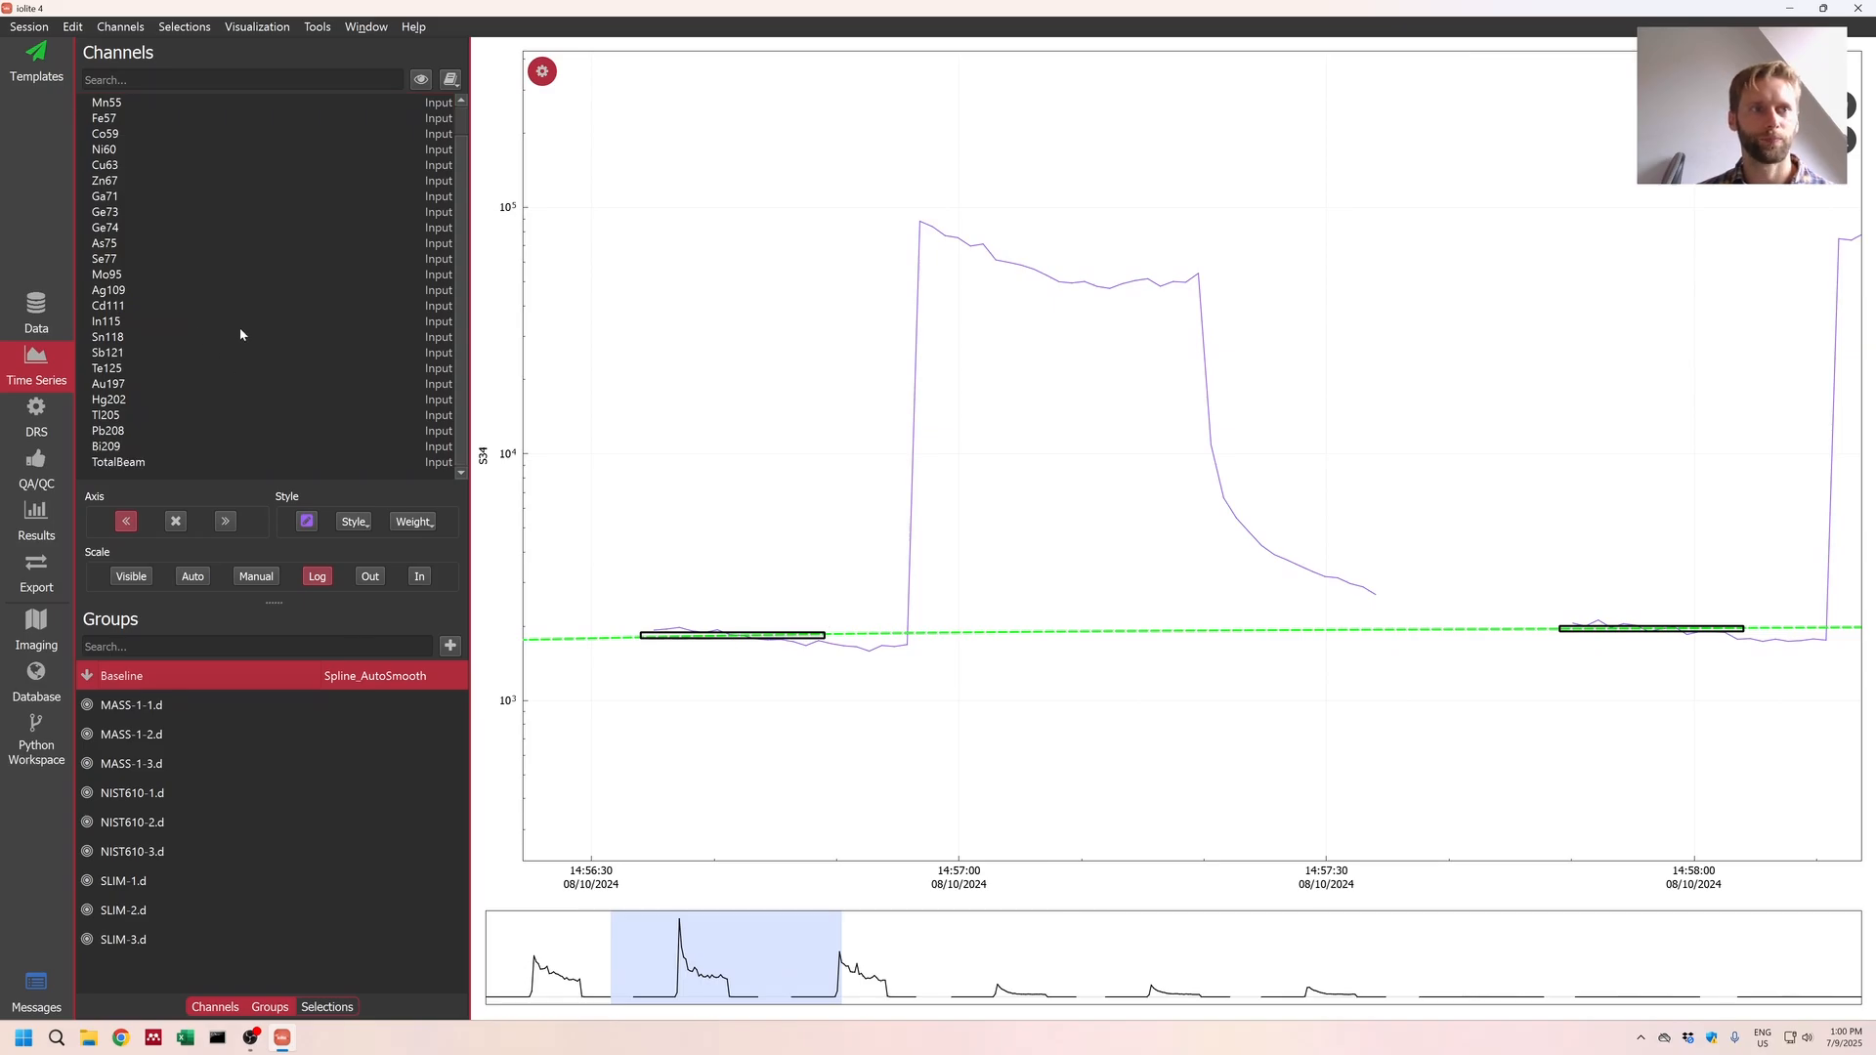
scroll(911, 428, "down", 6)
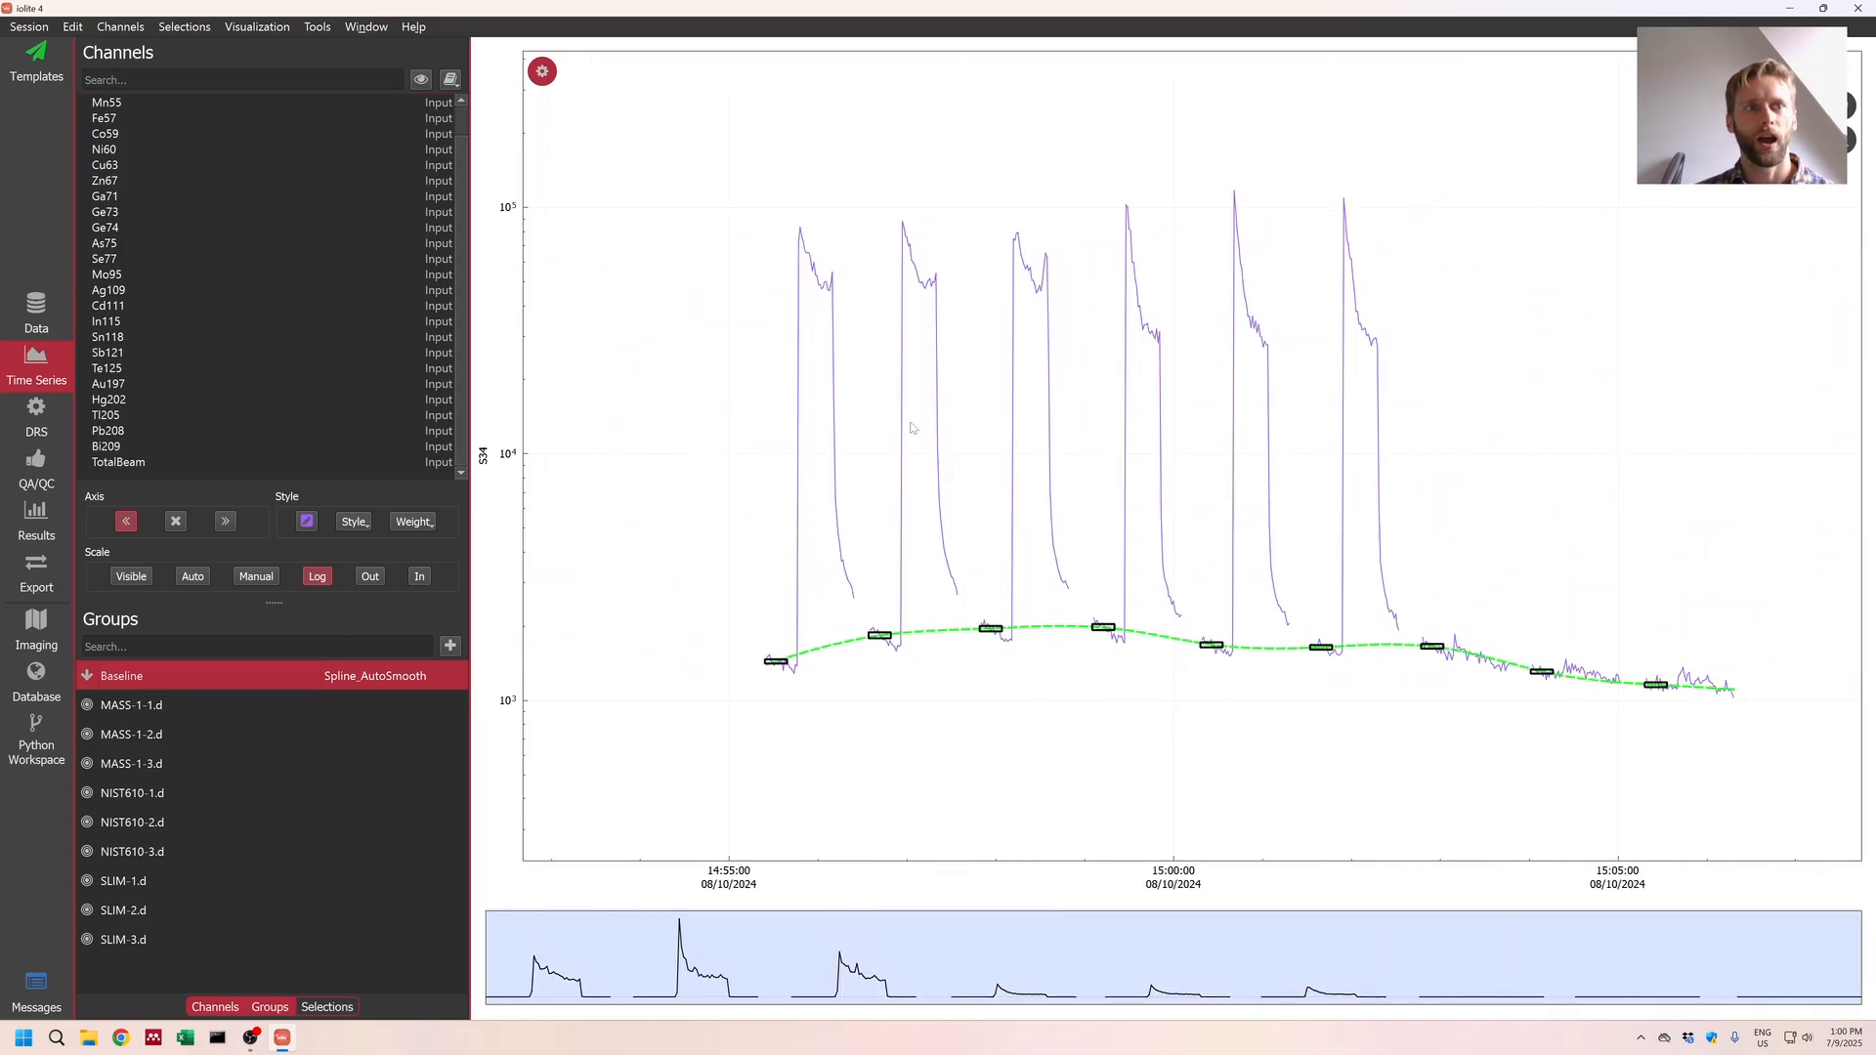
scroll(1243, 522, "down", 2)
scroll(1331, 661, "up", 2)
left_click_drag(1353, 684, 1267, 705)
Step: Overlay the Ni60, Ga71, As75 and Sn118 signals on the S34 trace to compare them, leaving Mo95 hidden
left_click(121, 198)
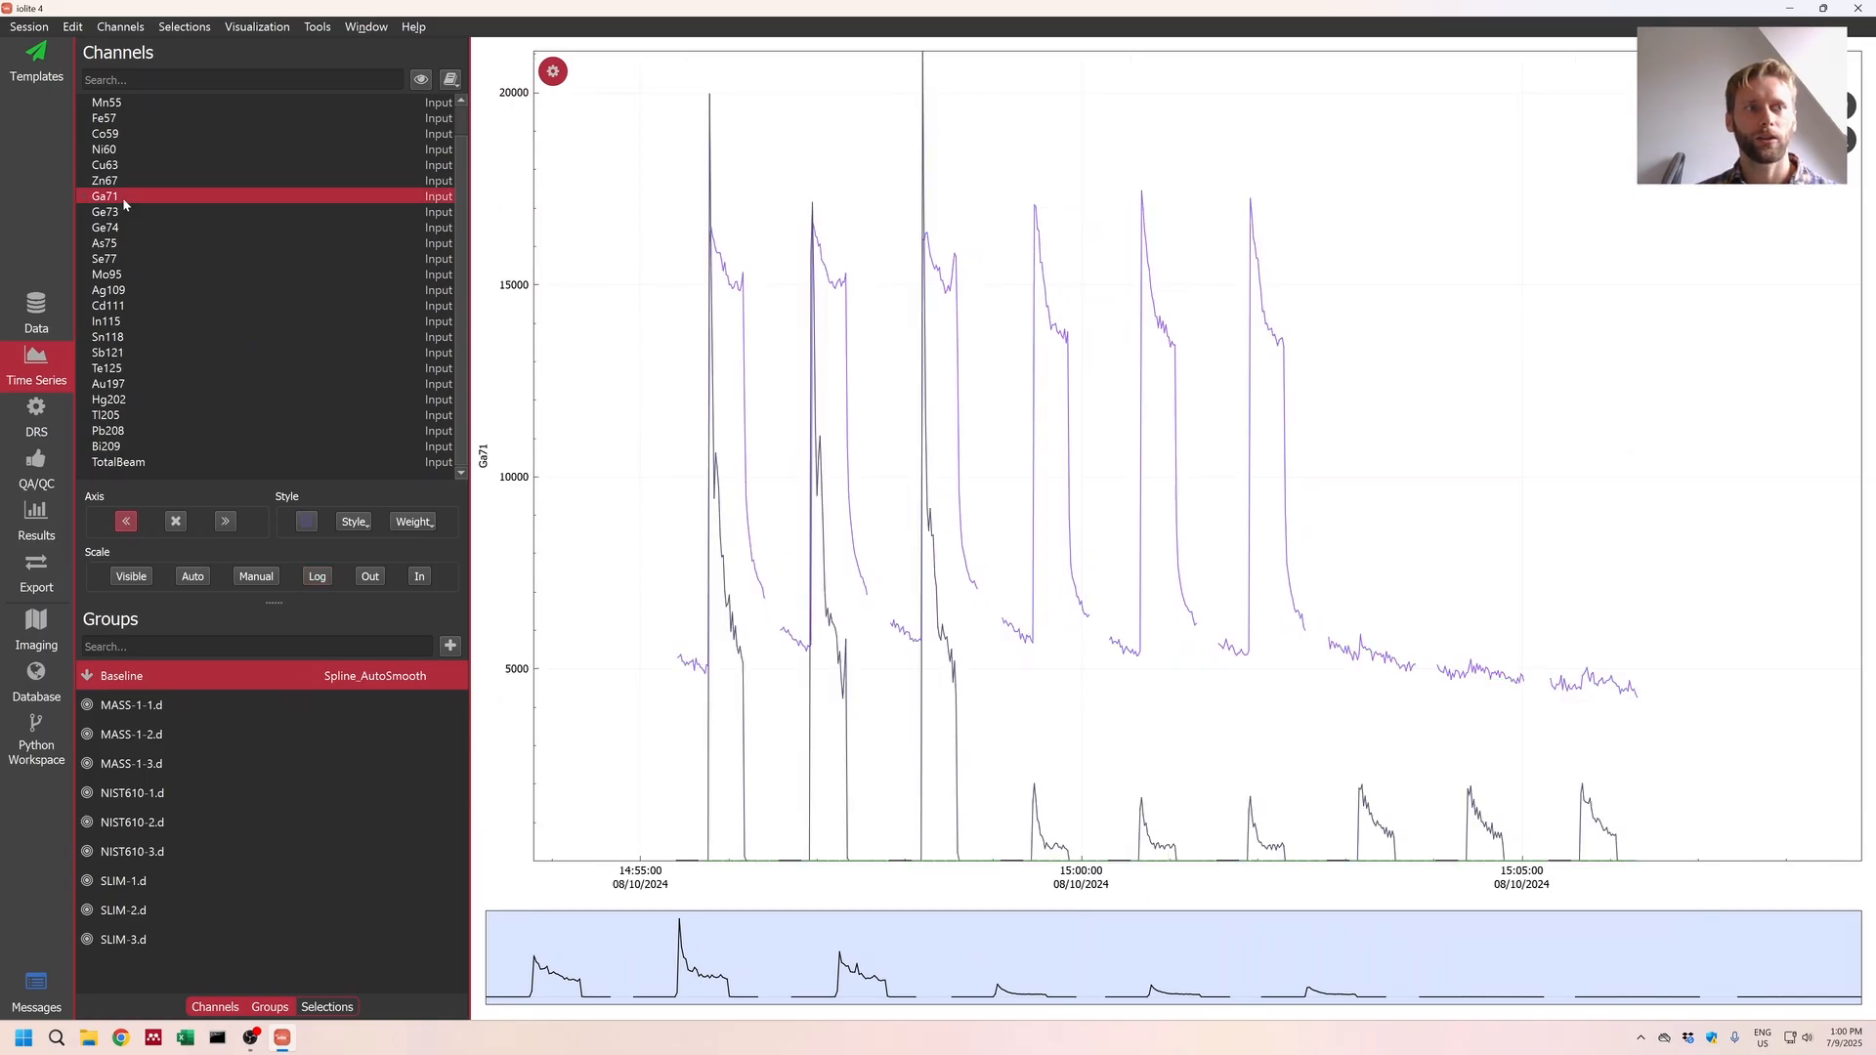
left_click(186, 273)
left_click(193, 337)
left_click(210, 274)
left_click(214, 197)
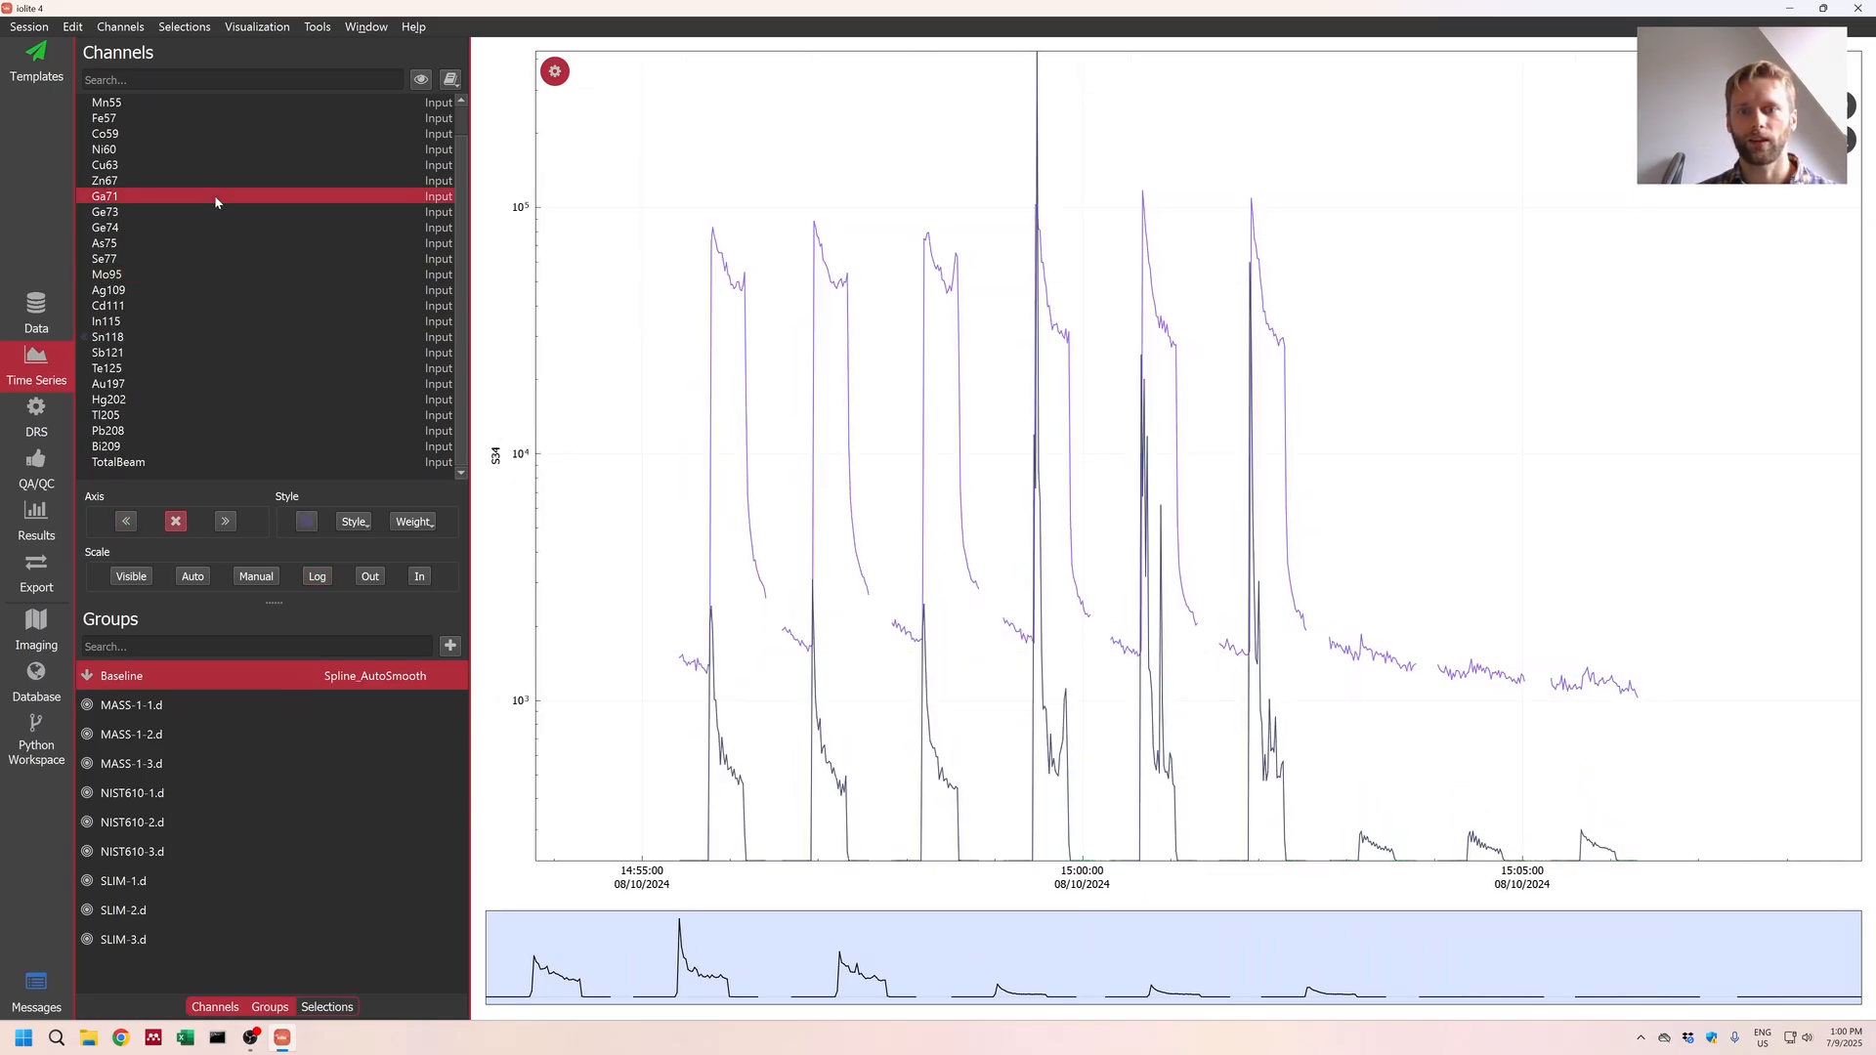
left_click(217, 150)
left_click(194, 197)
left_click(188, 243)
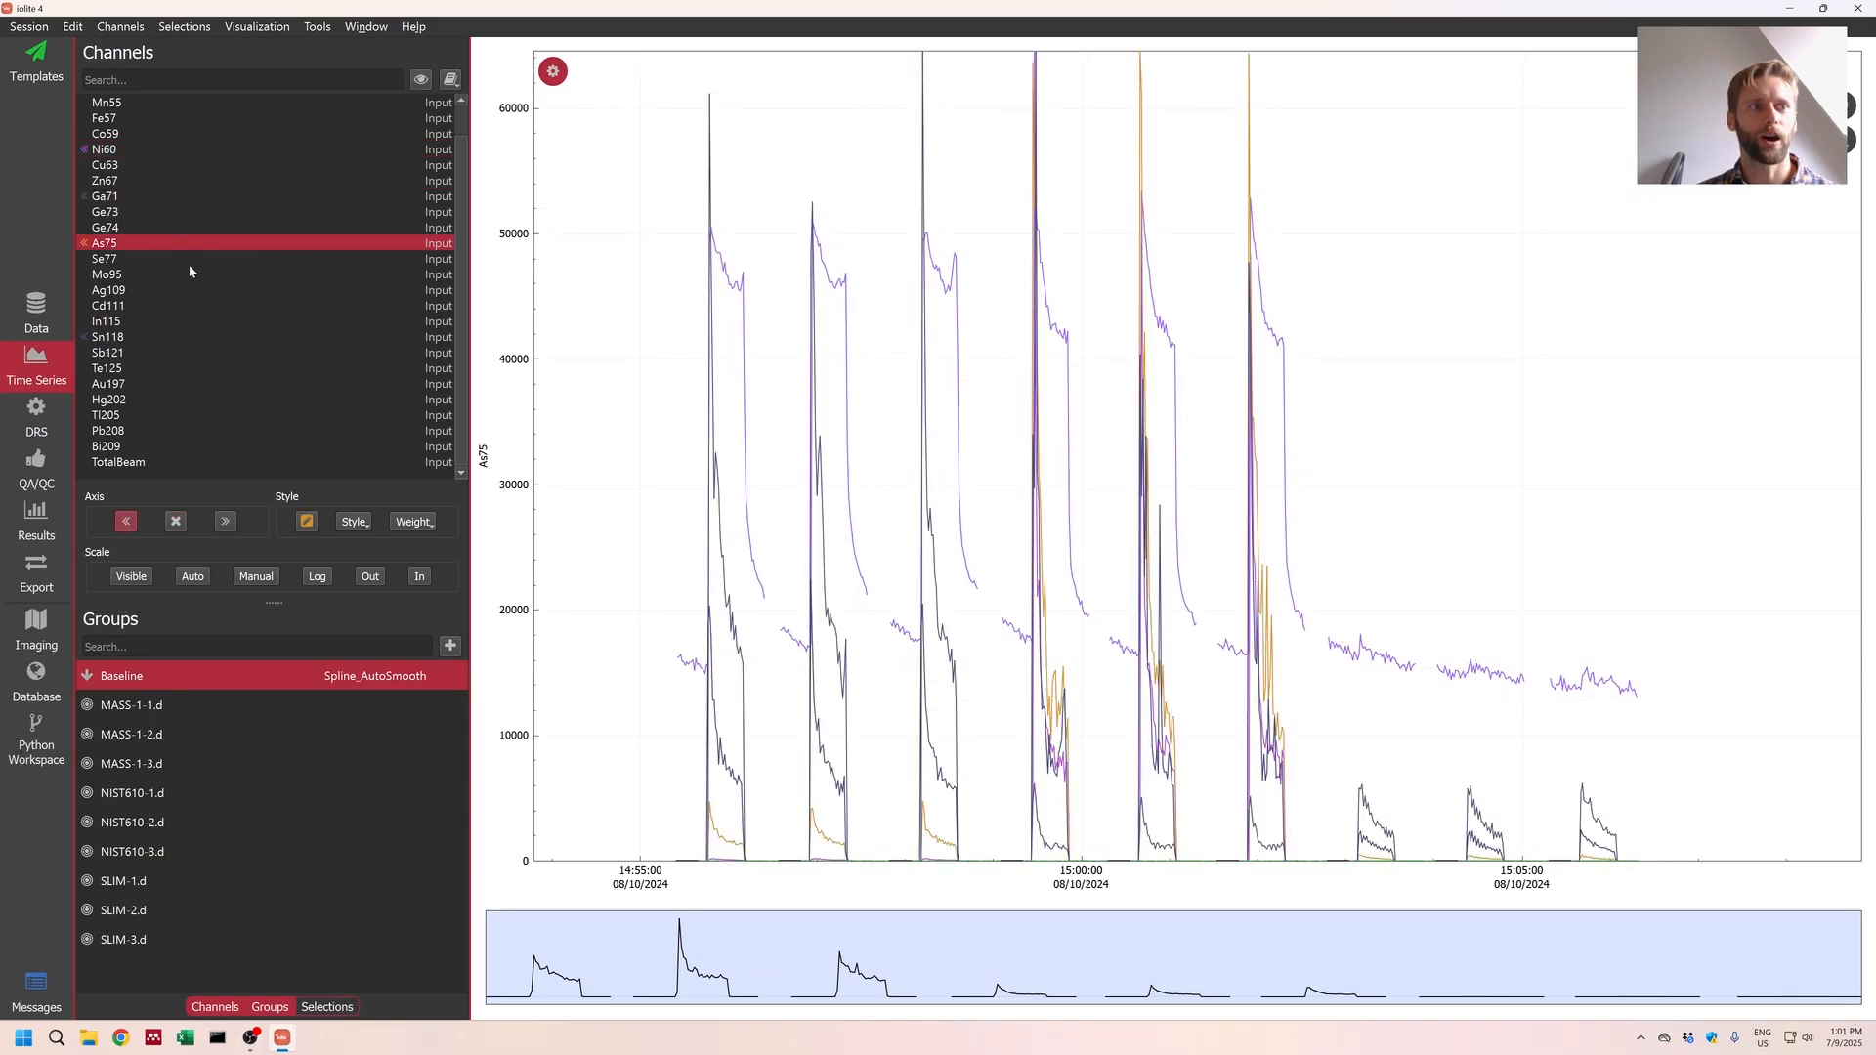
Step: Overlay the Mo95, Cd111 and Te125 signals on the time series plot
left_click(189, 275)
left_click(188, 306)
left_click(189, 369)
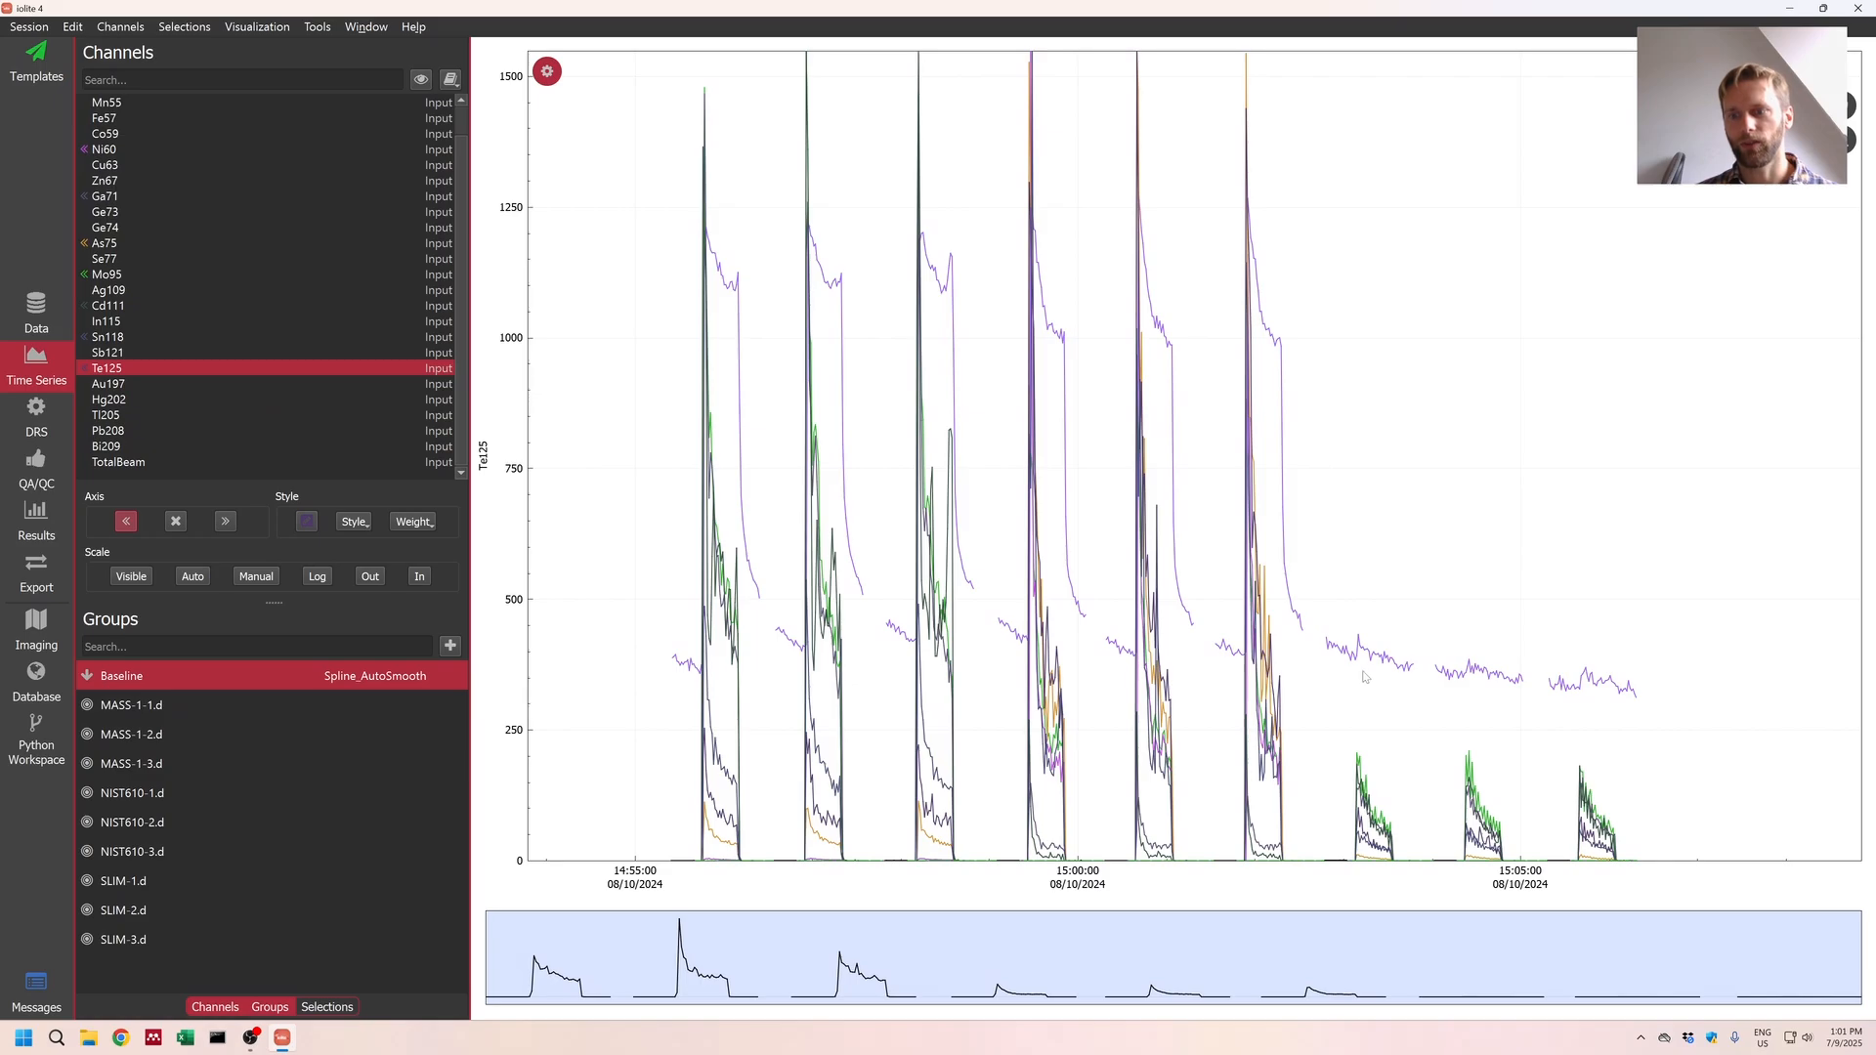
Step: Open the Heatmap Selector and review the per-channel heatmaps of the samples from MASS-1-1 through SLIM-2
left_click(257, 26)
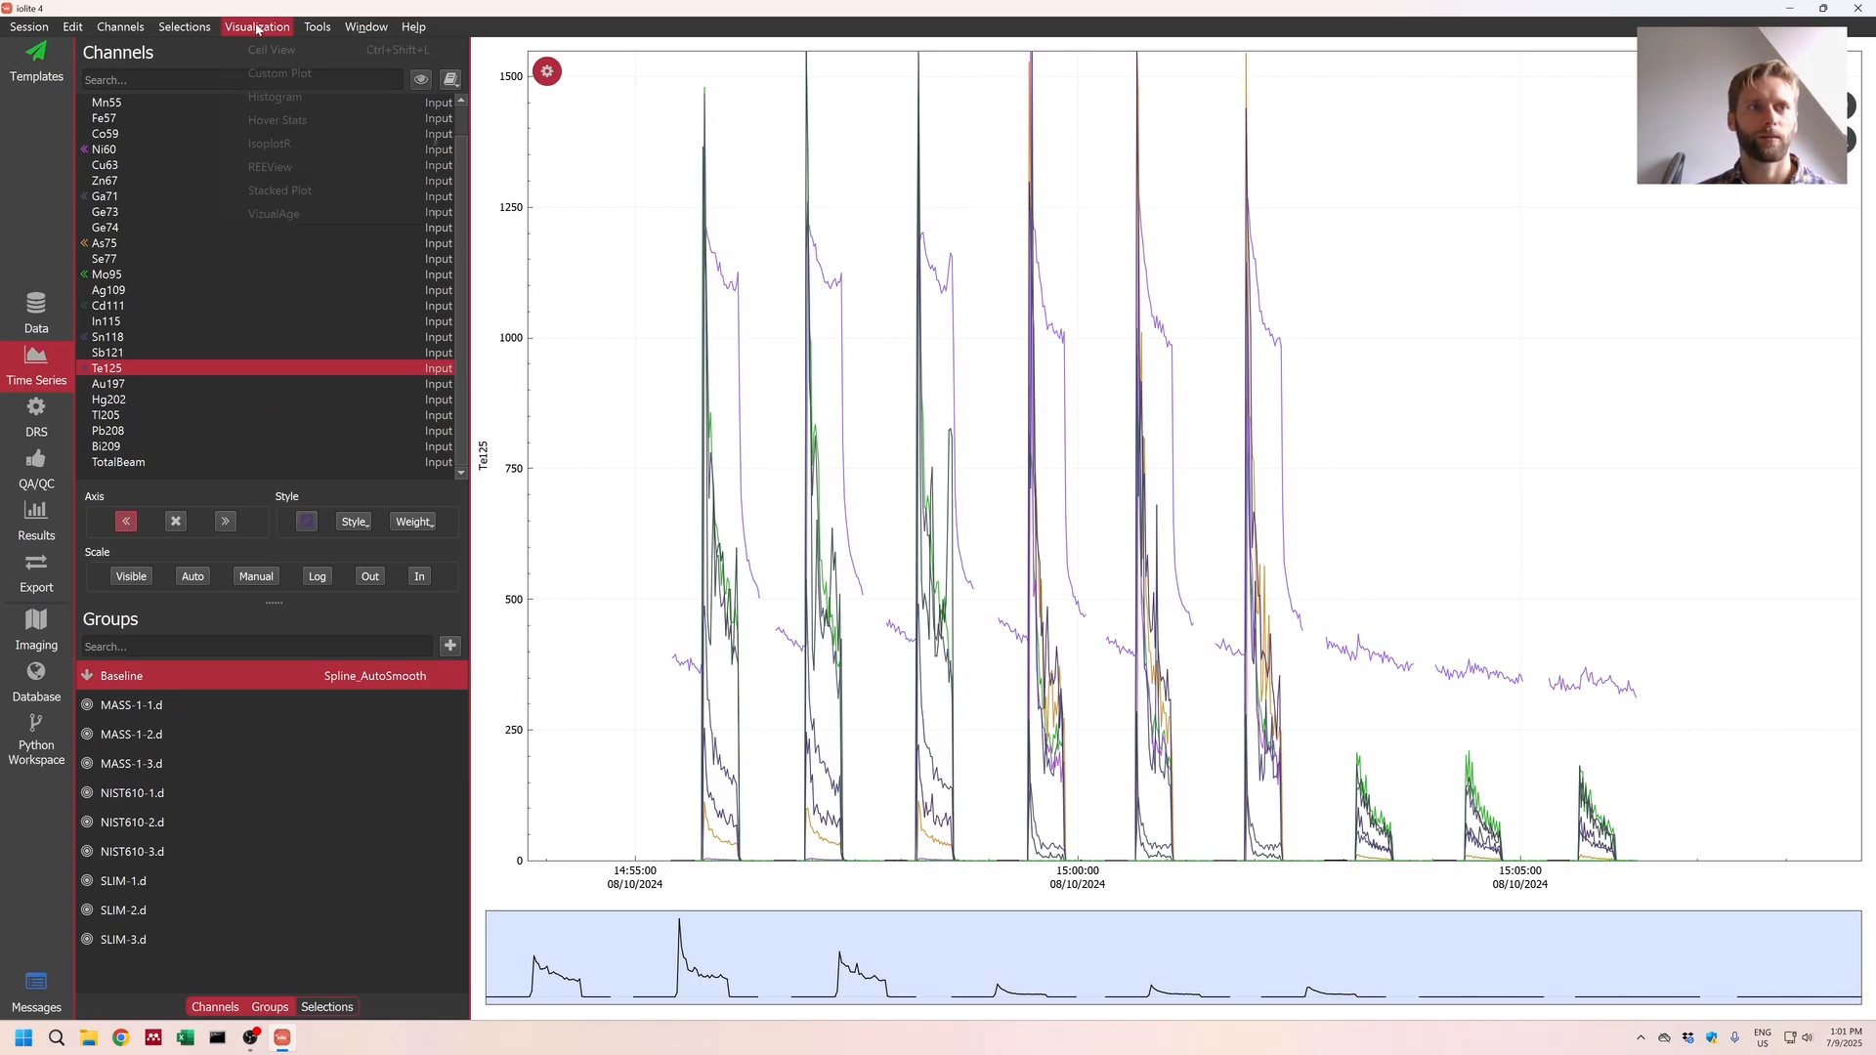
mouse_move(177, 32)
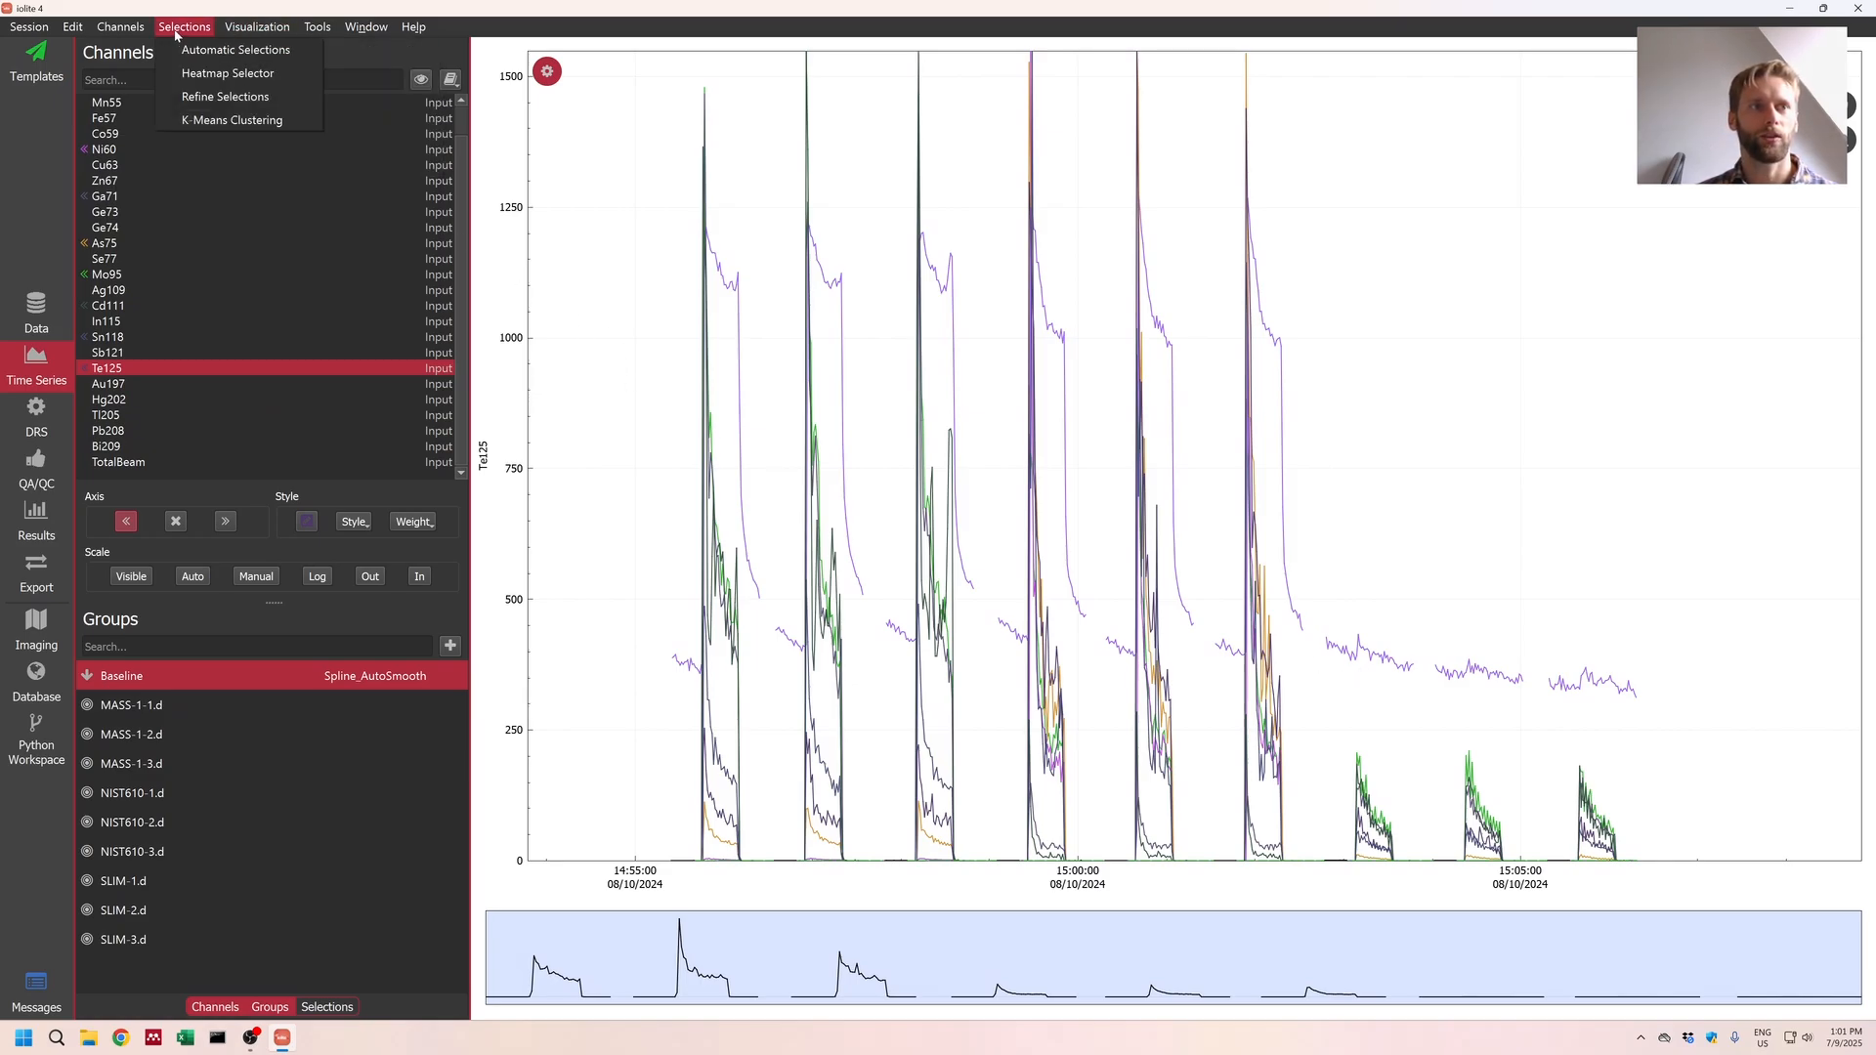
left_click(228, 73)
left_click(205, 279)
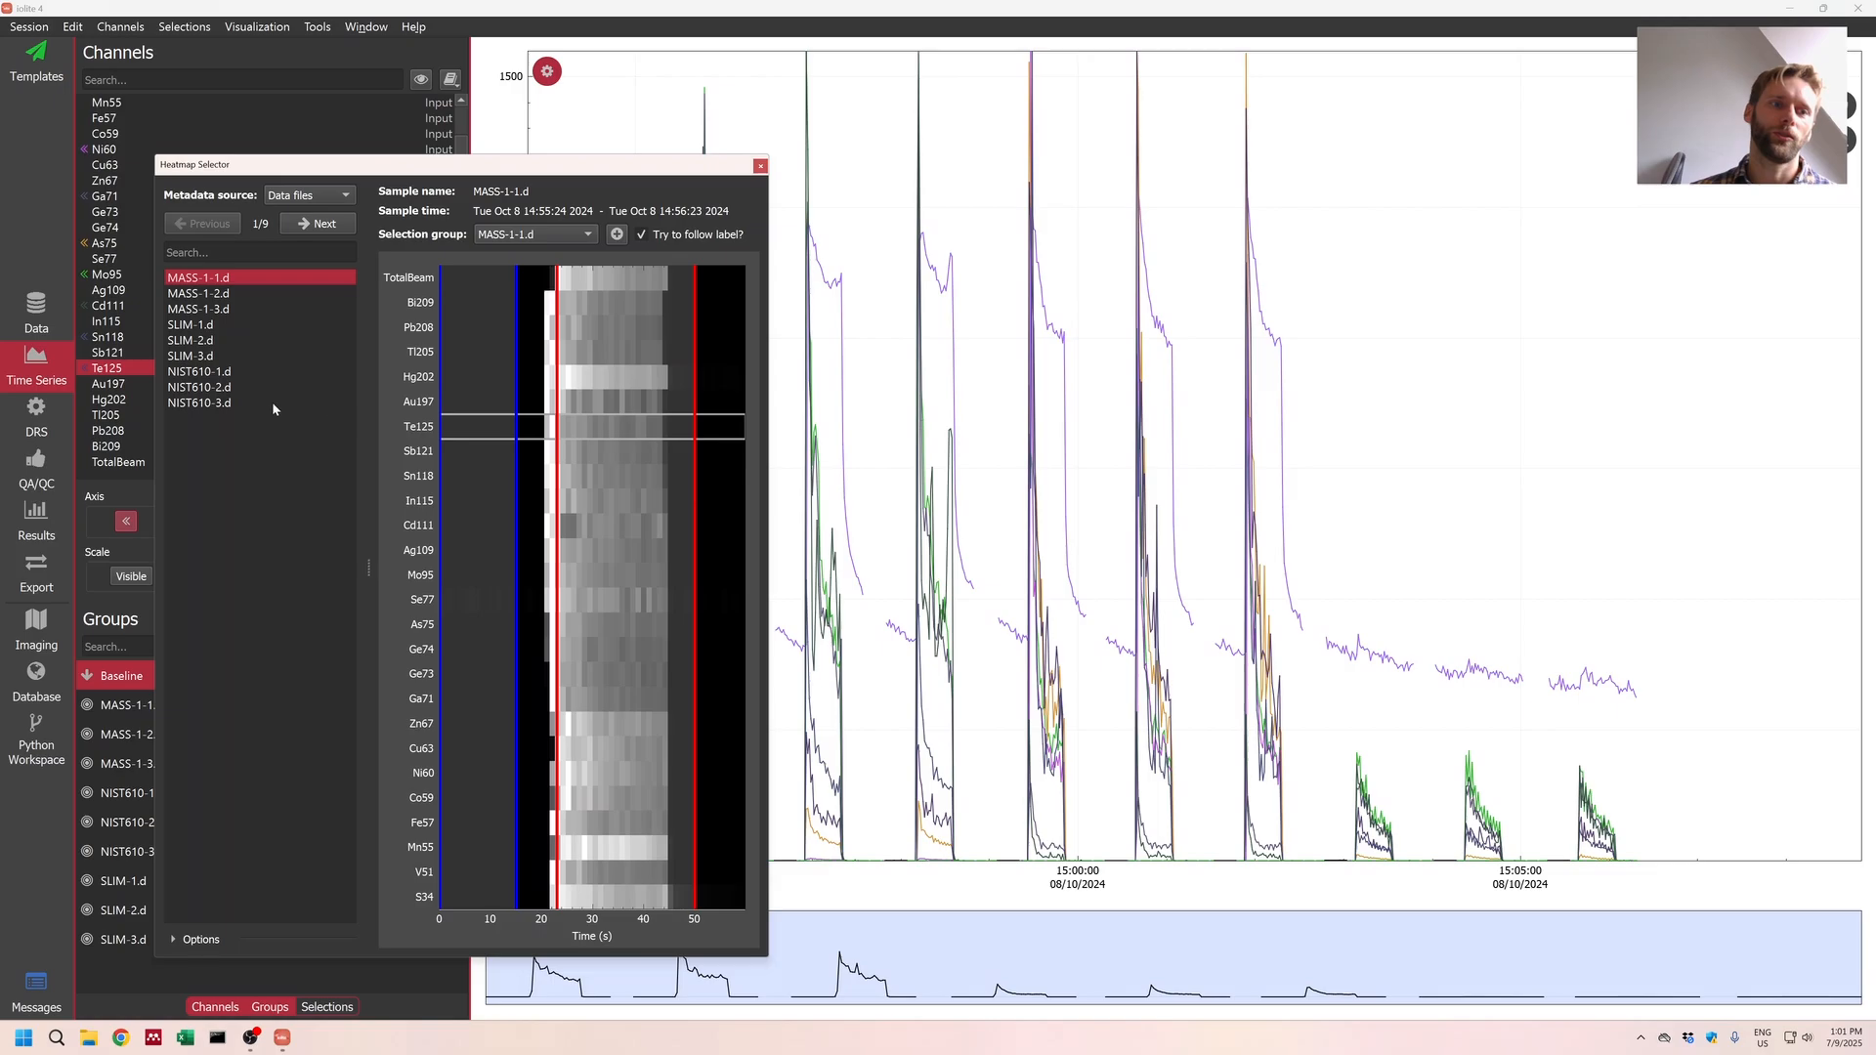
left_click(221, 291)
key("Down")
key("Down")
key("Down")
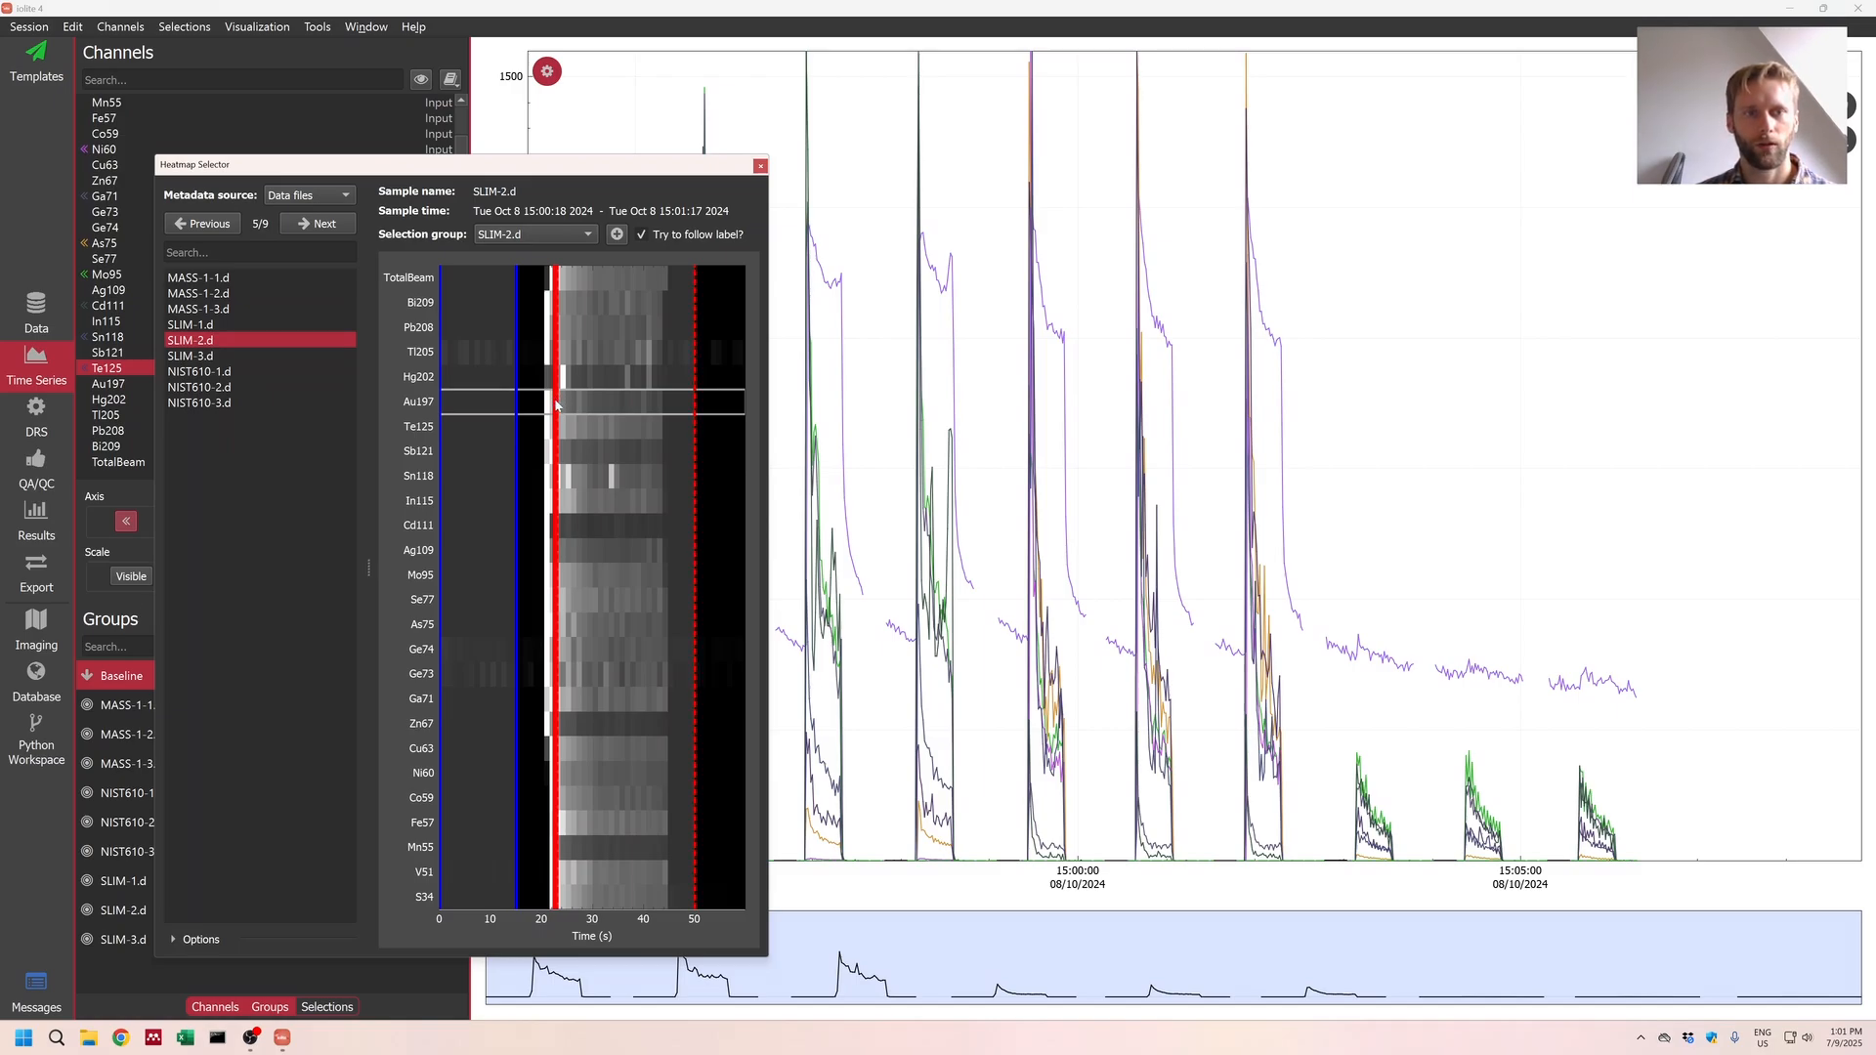
Step: Delete the SLIM-2 sample selection in the heatmap and redraw it from about 22 to 43 s
key("Delete")
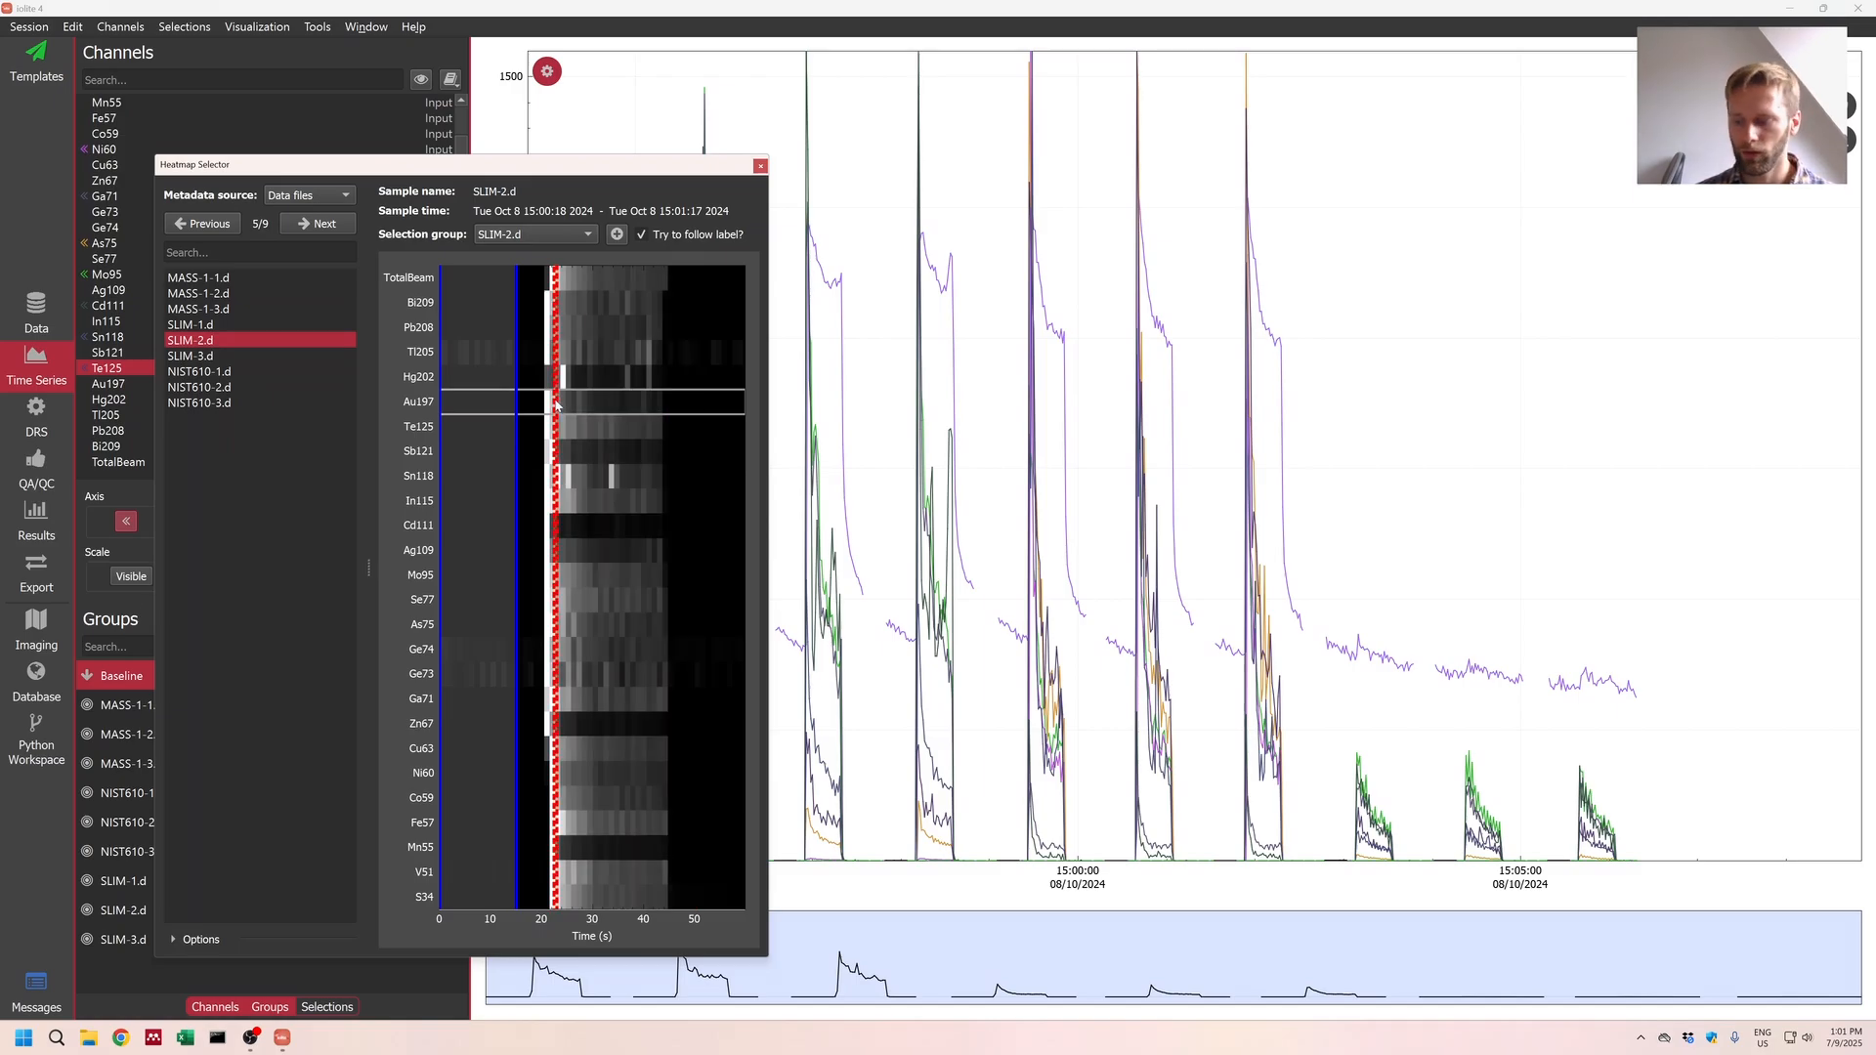
key("Delete")
left_click_drag(551, 405, 657, 432)
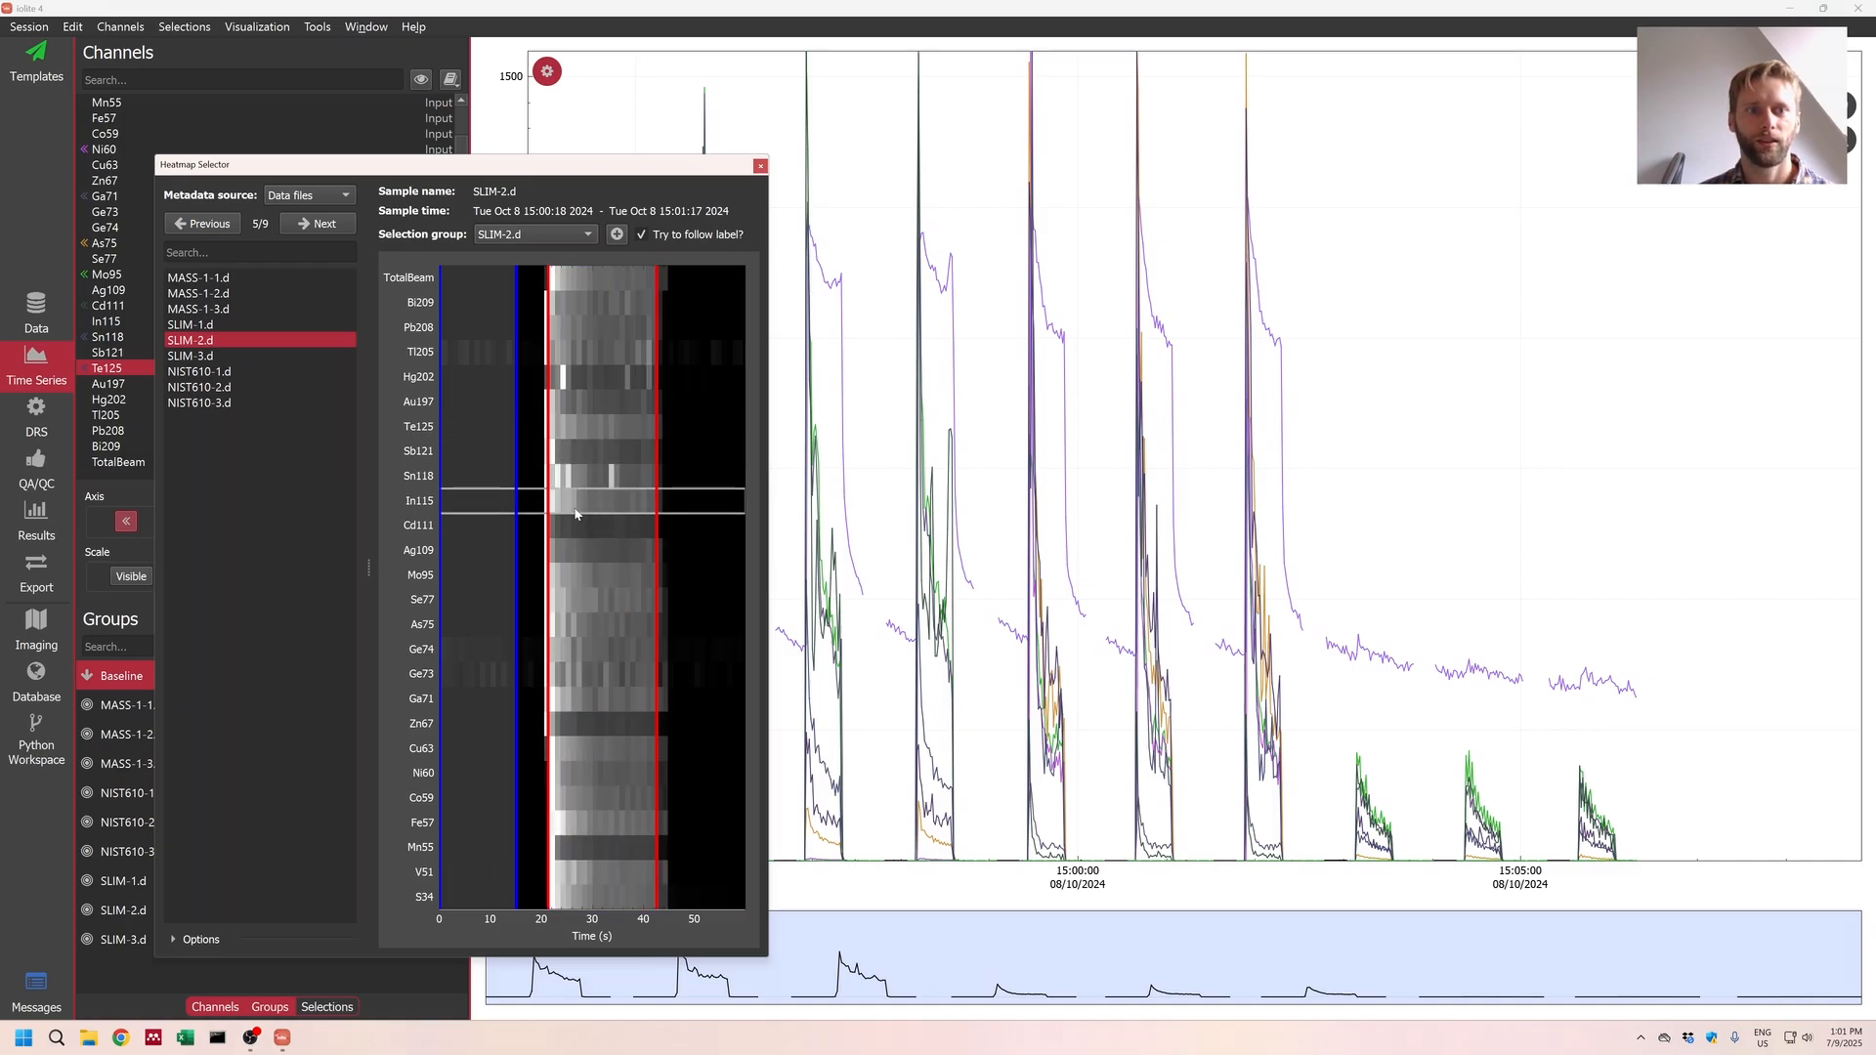
left_click_drag(548, 518, 553, 518)
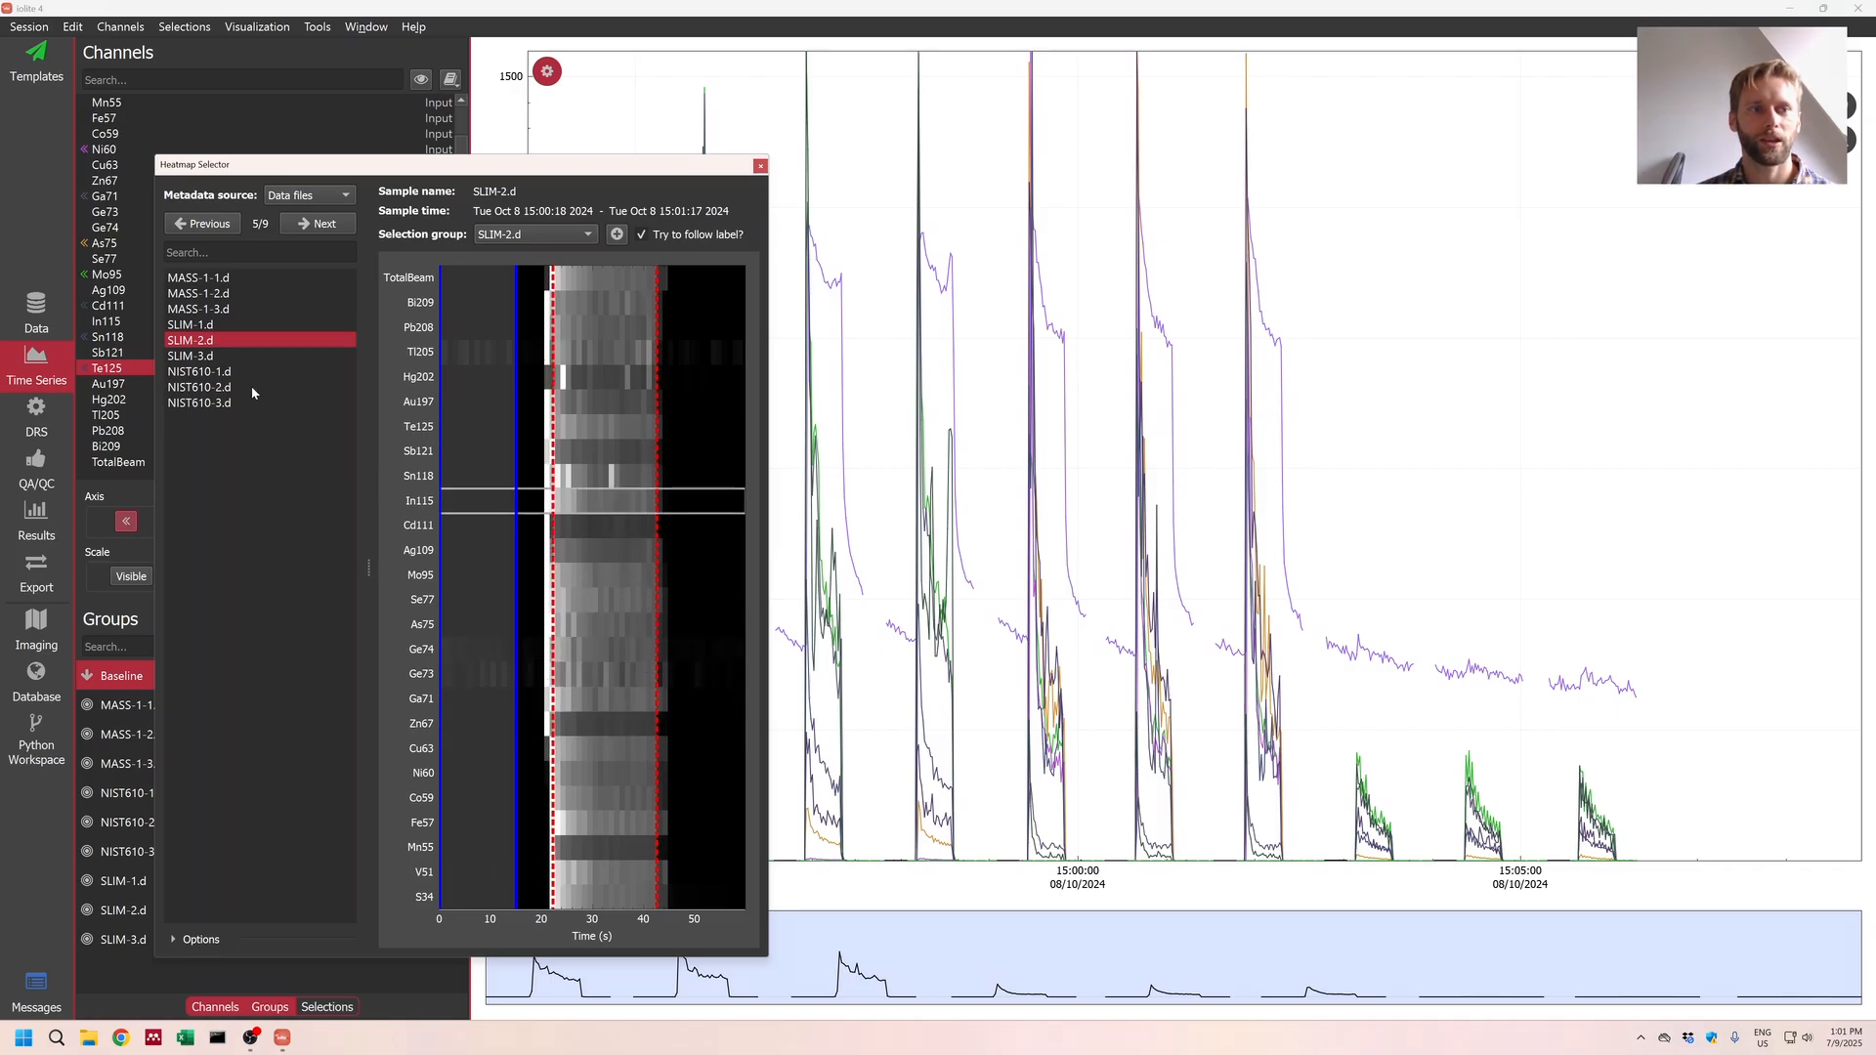
Step: Shorten the SLIM-3 selection to end at about 43 s, trim NIST610-1 to about 24–43 s, and close the Heatmap Selector
left_click(187, 360)
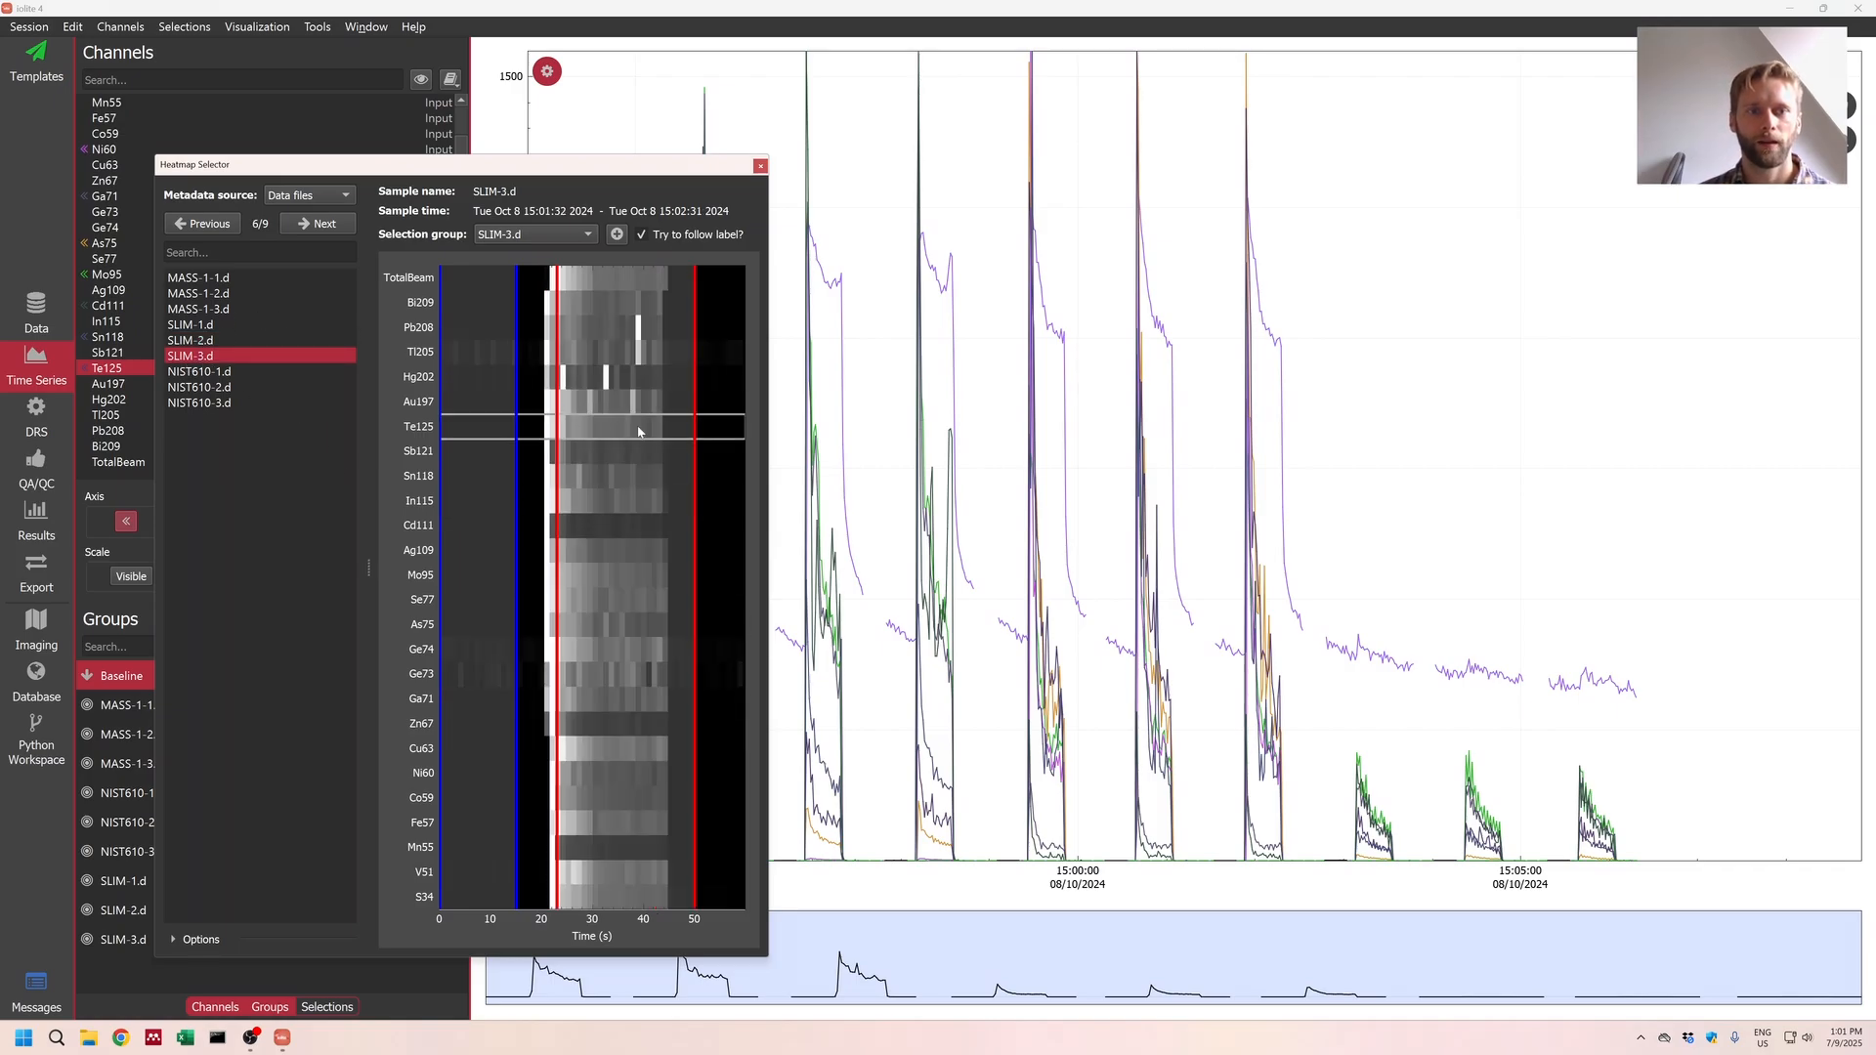
left_click_drag(697, 436, 658, 436)
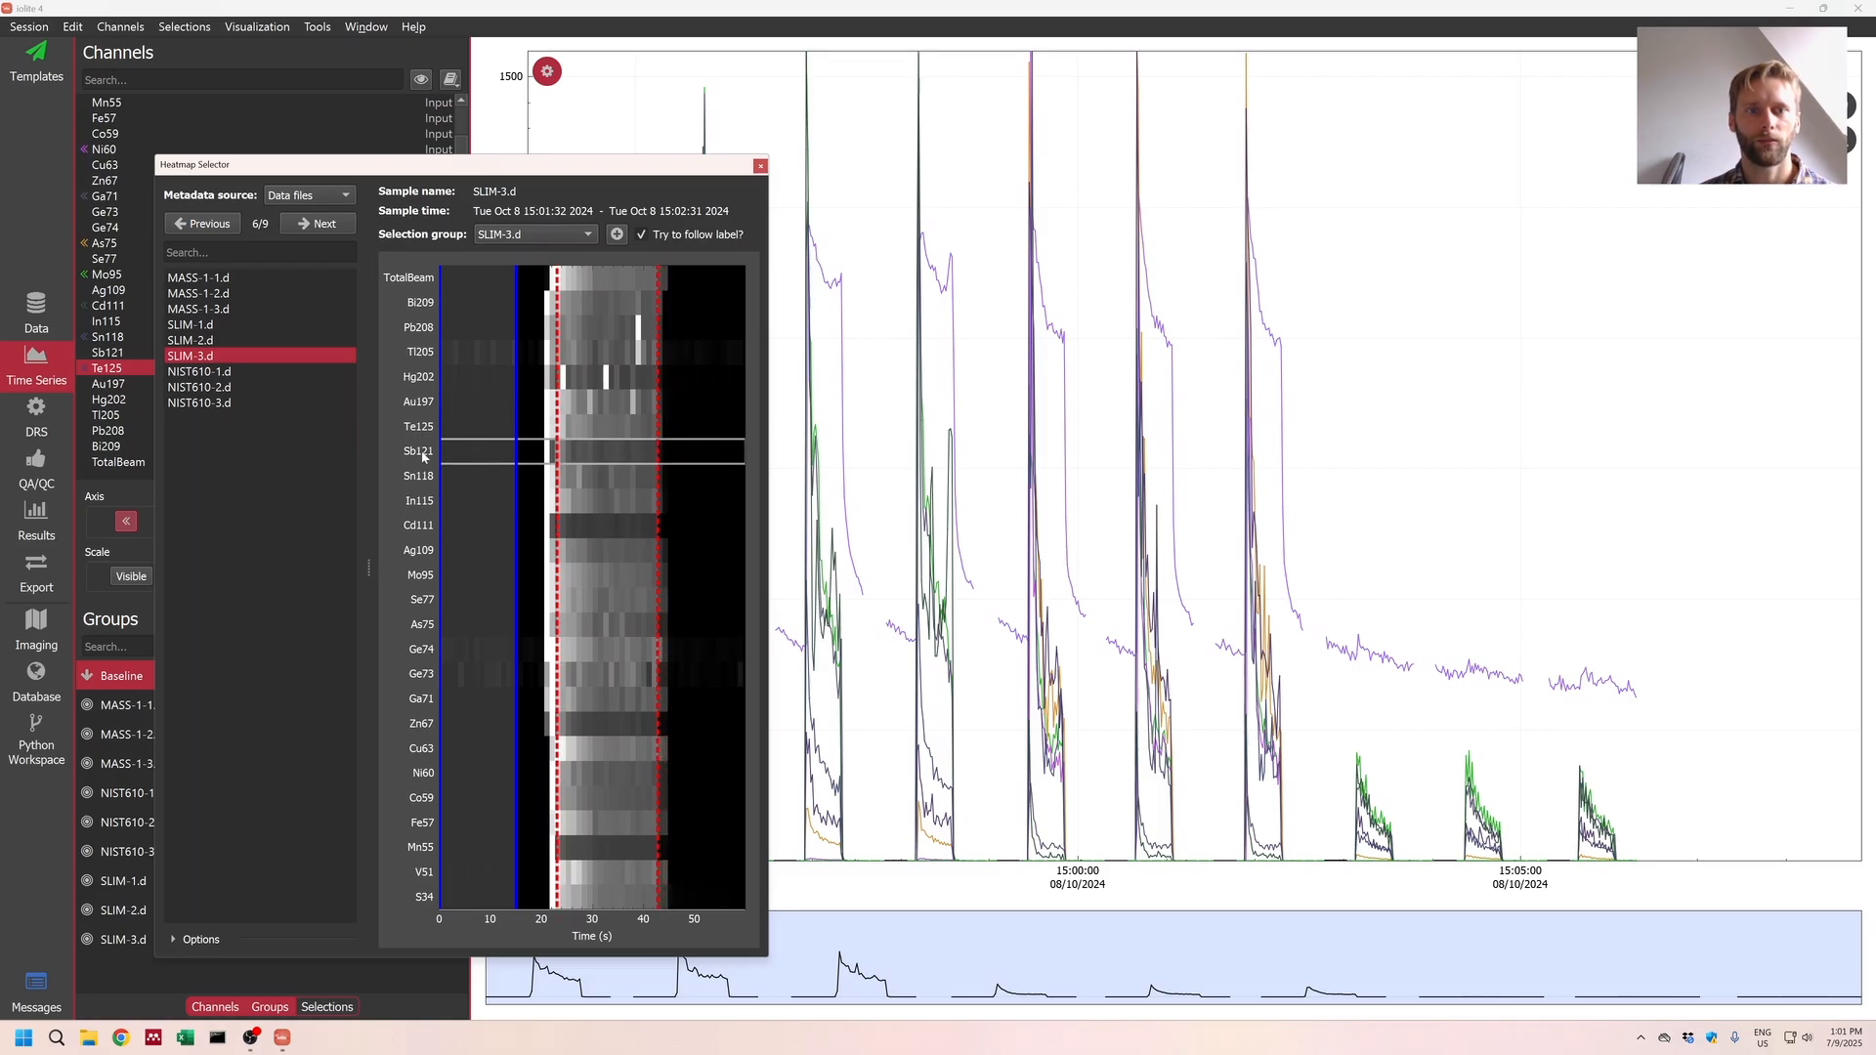
left_click(211, 372)
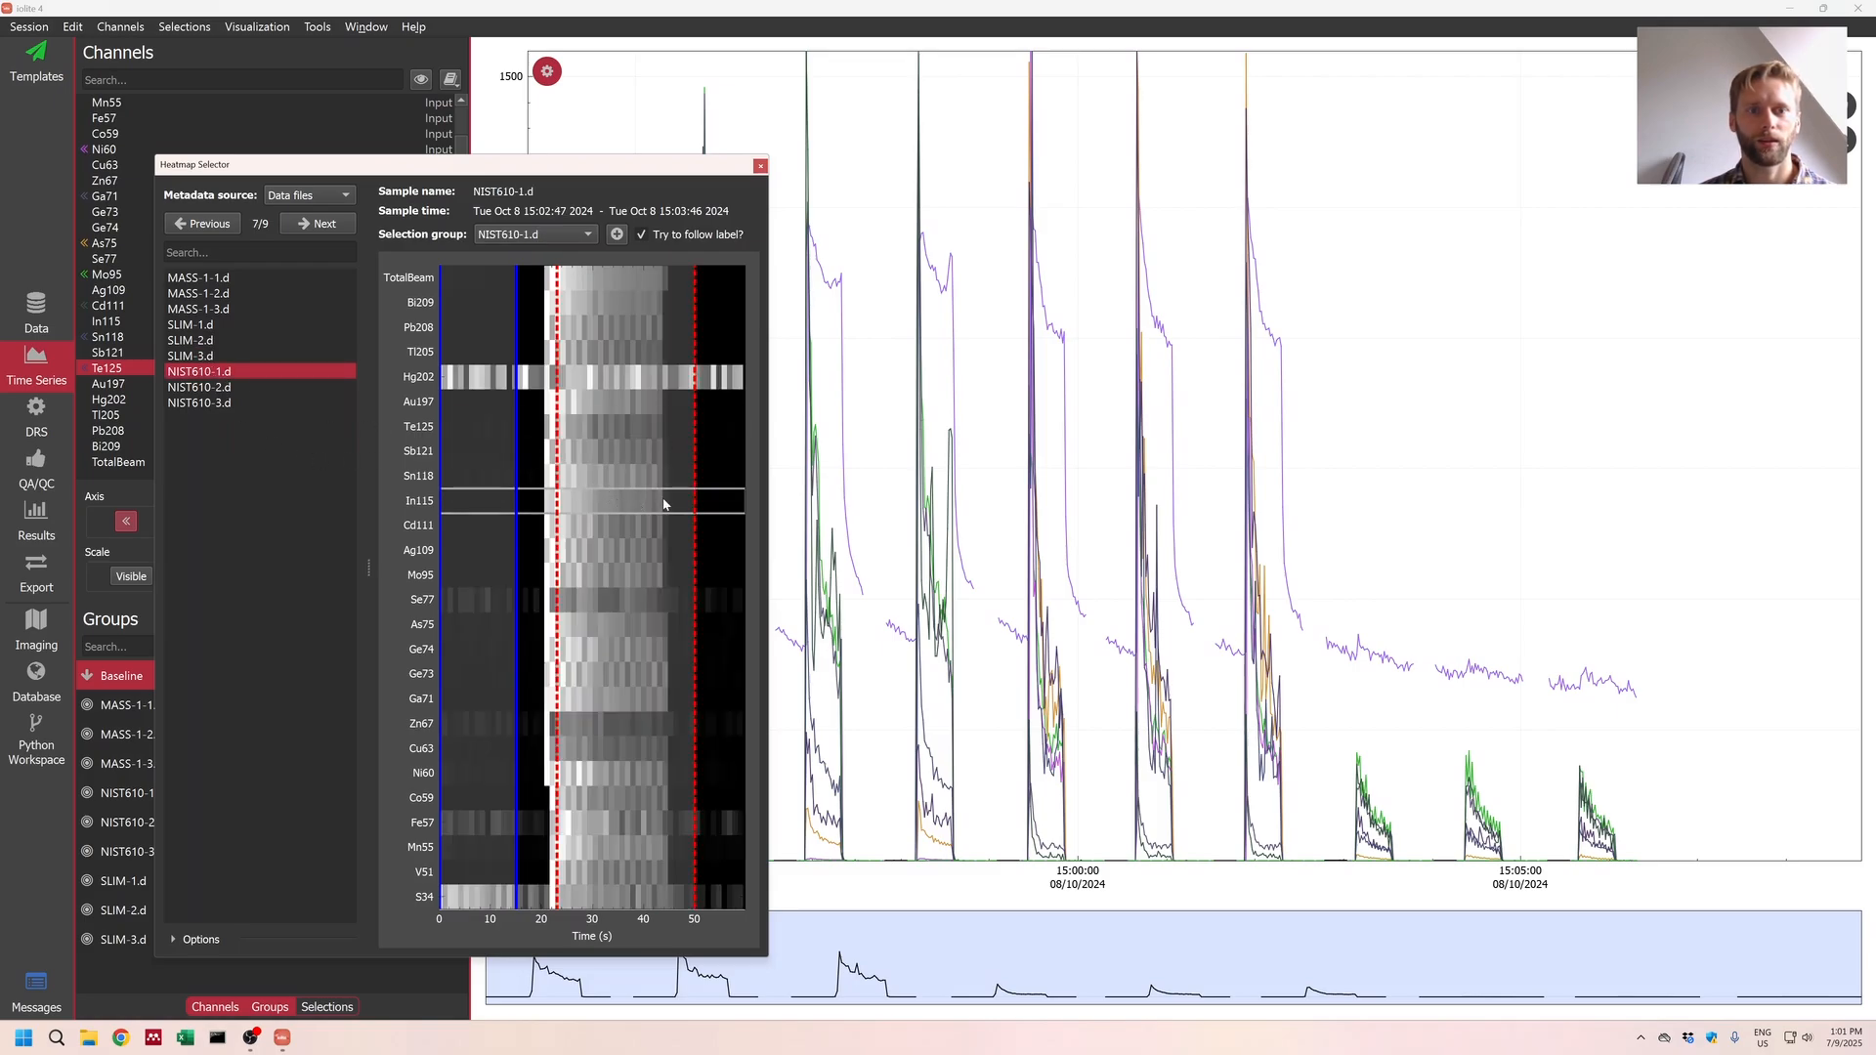
left_click_drag(695, 505, 562, 537)
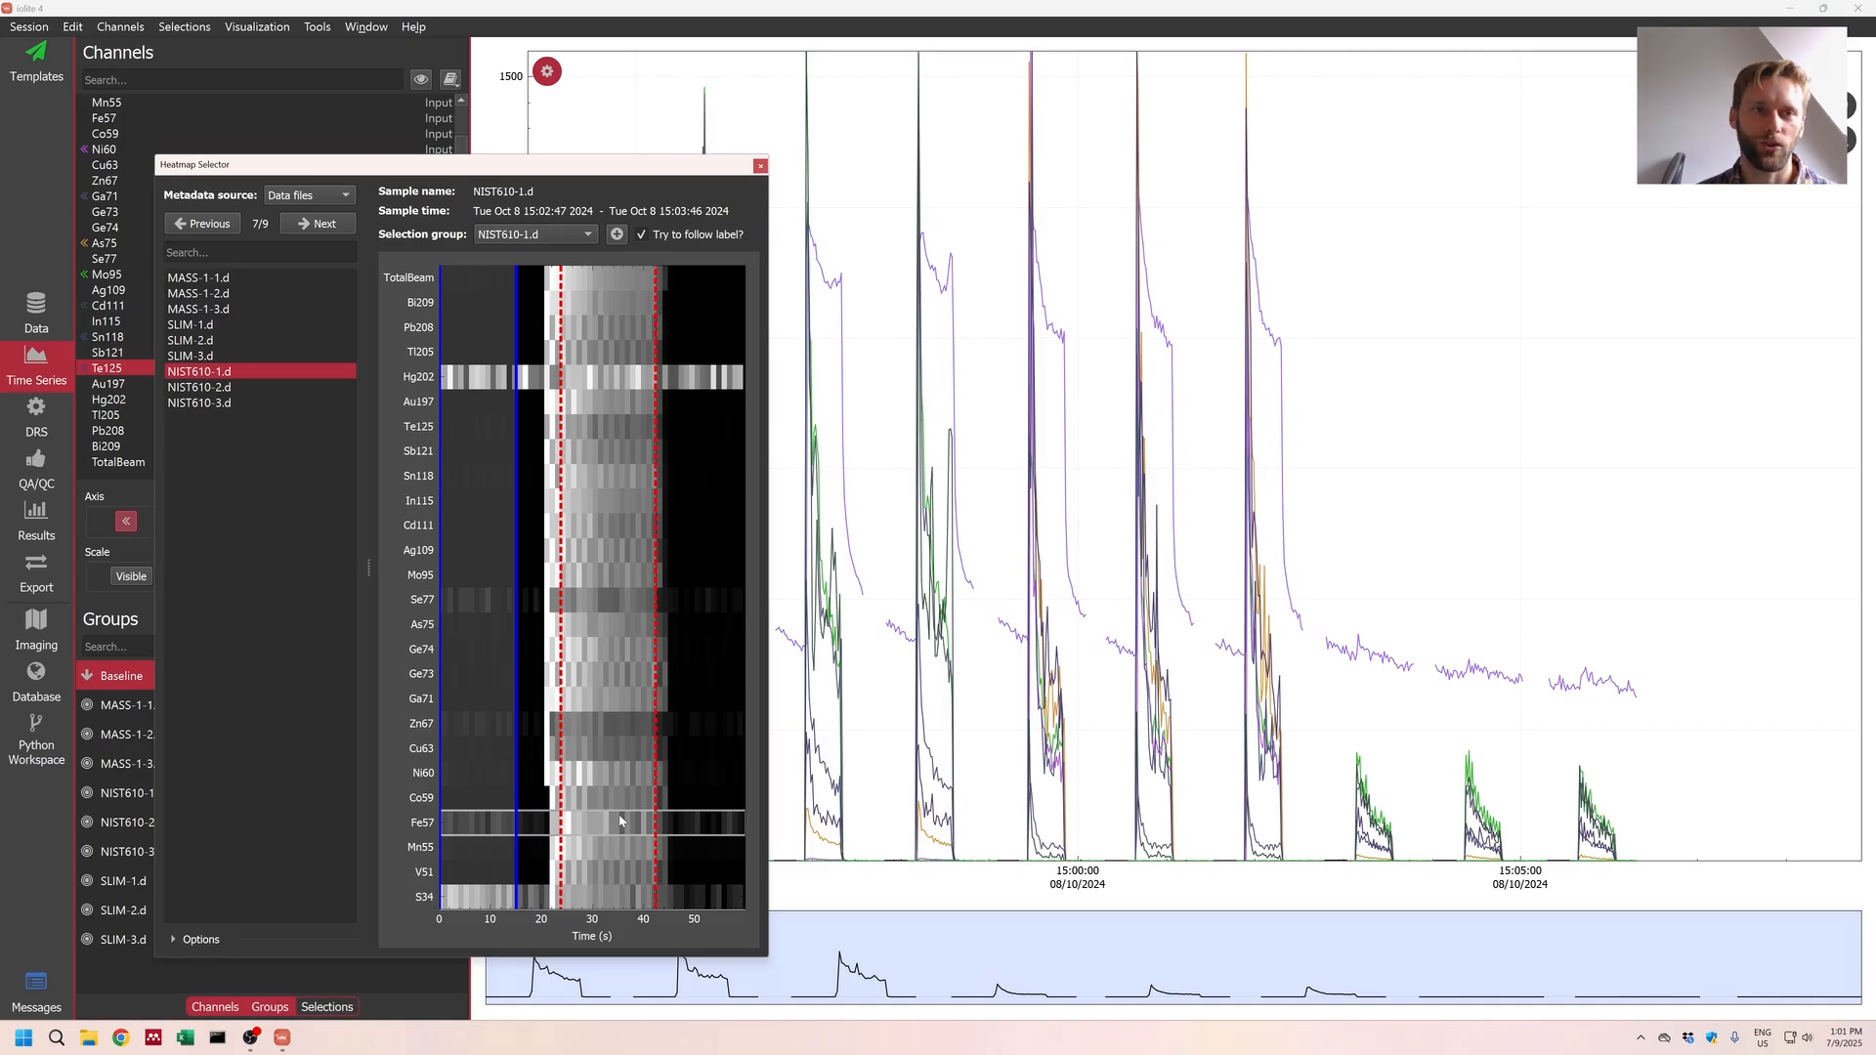
left_click(761, 166)
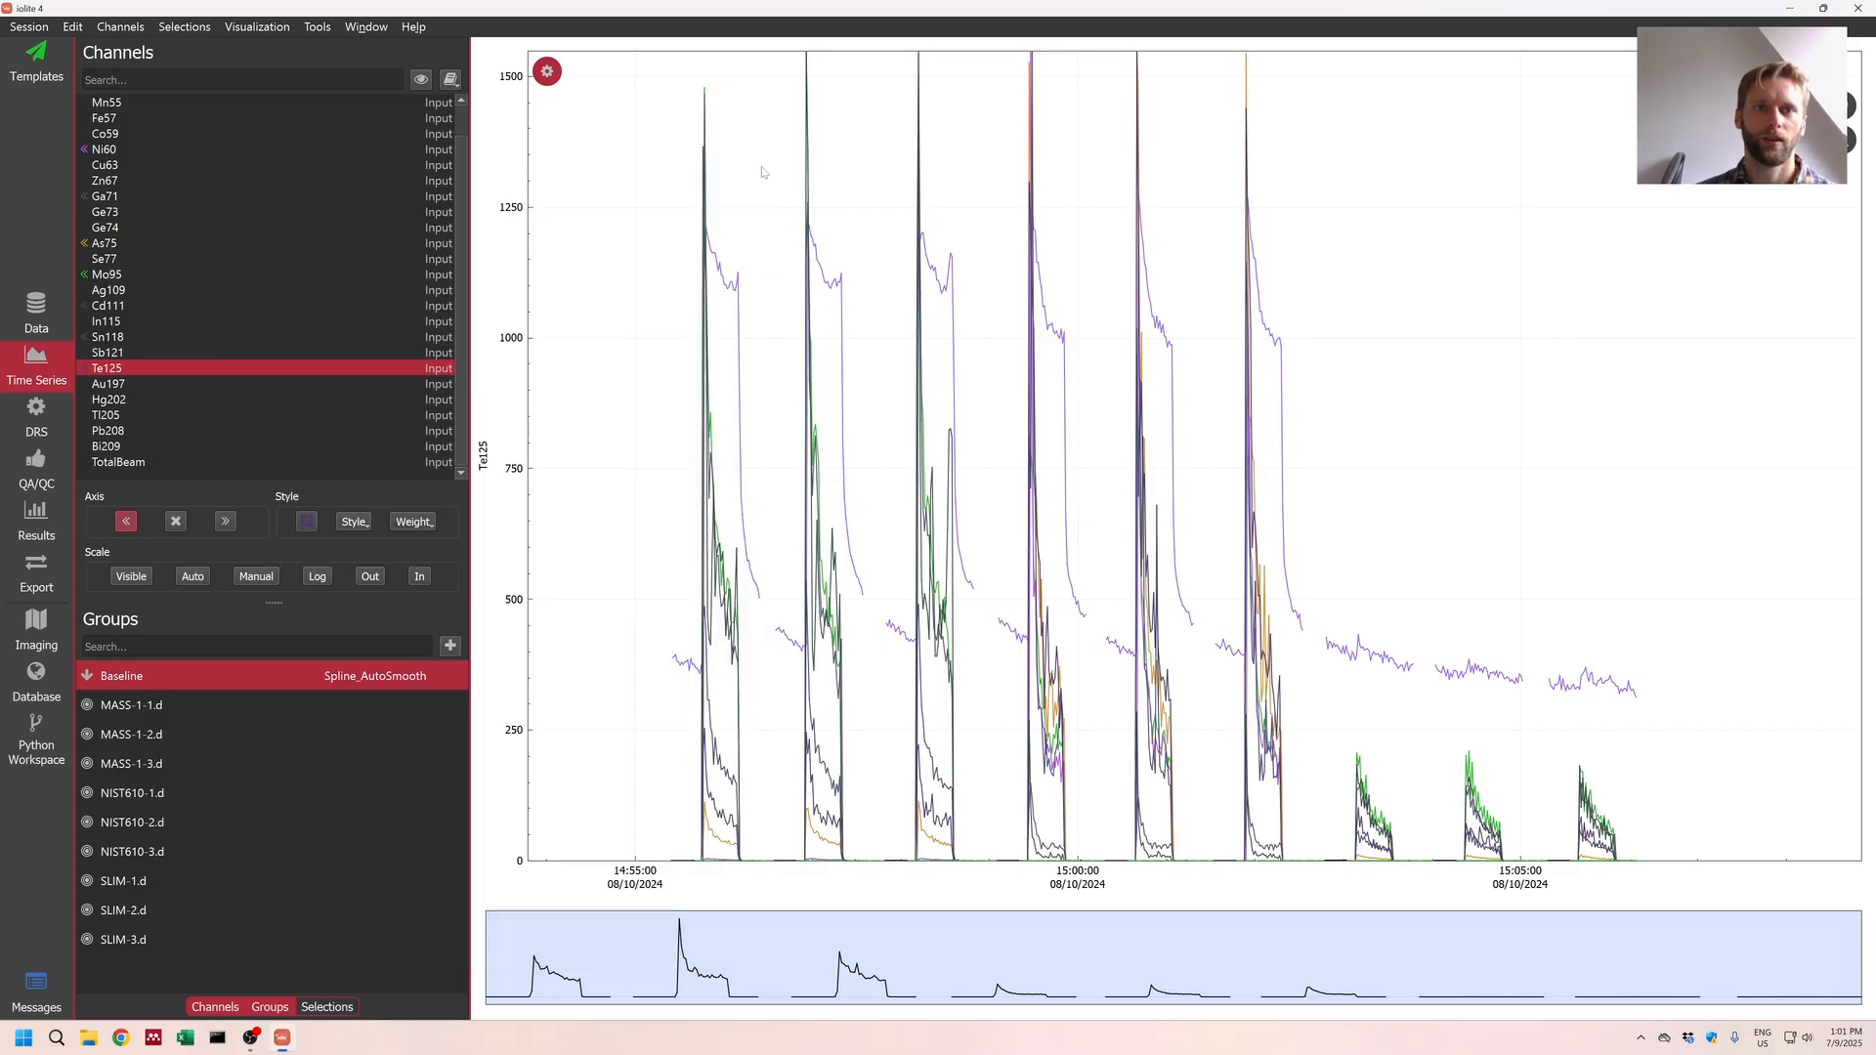
Step: Select the Trace Elements data reduction scheme
left_click(36, 419)
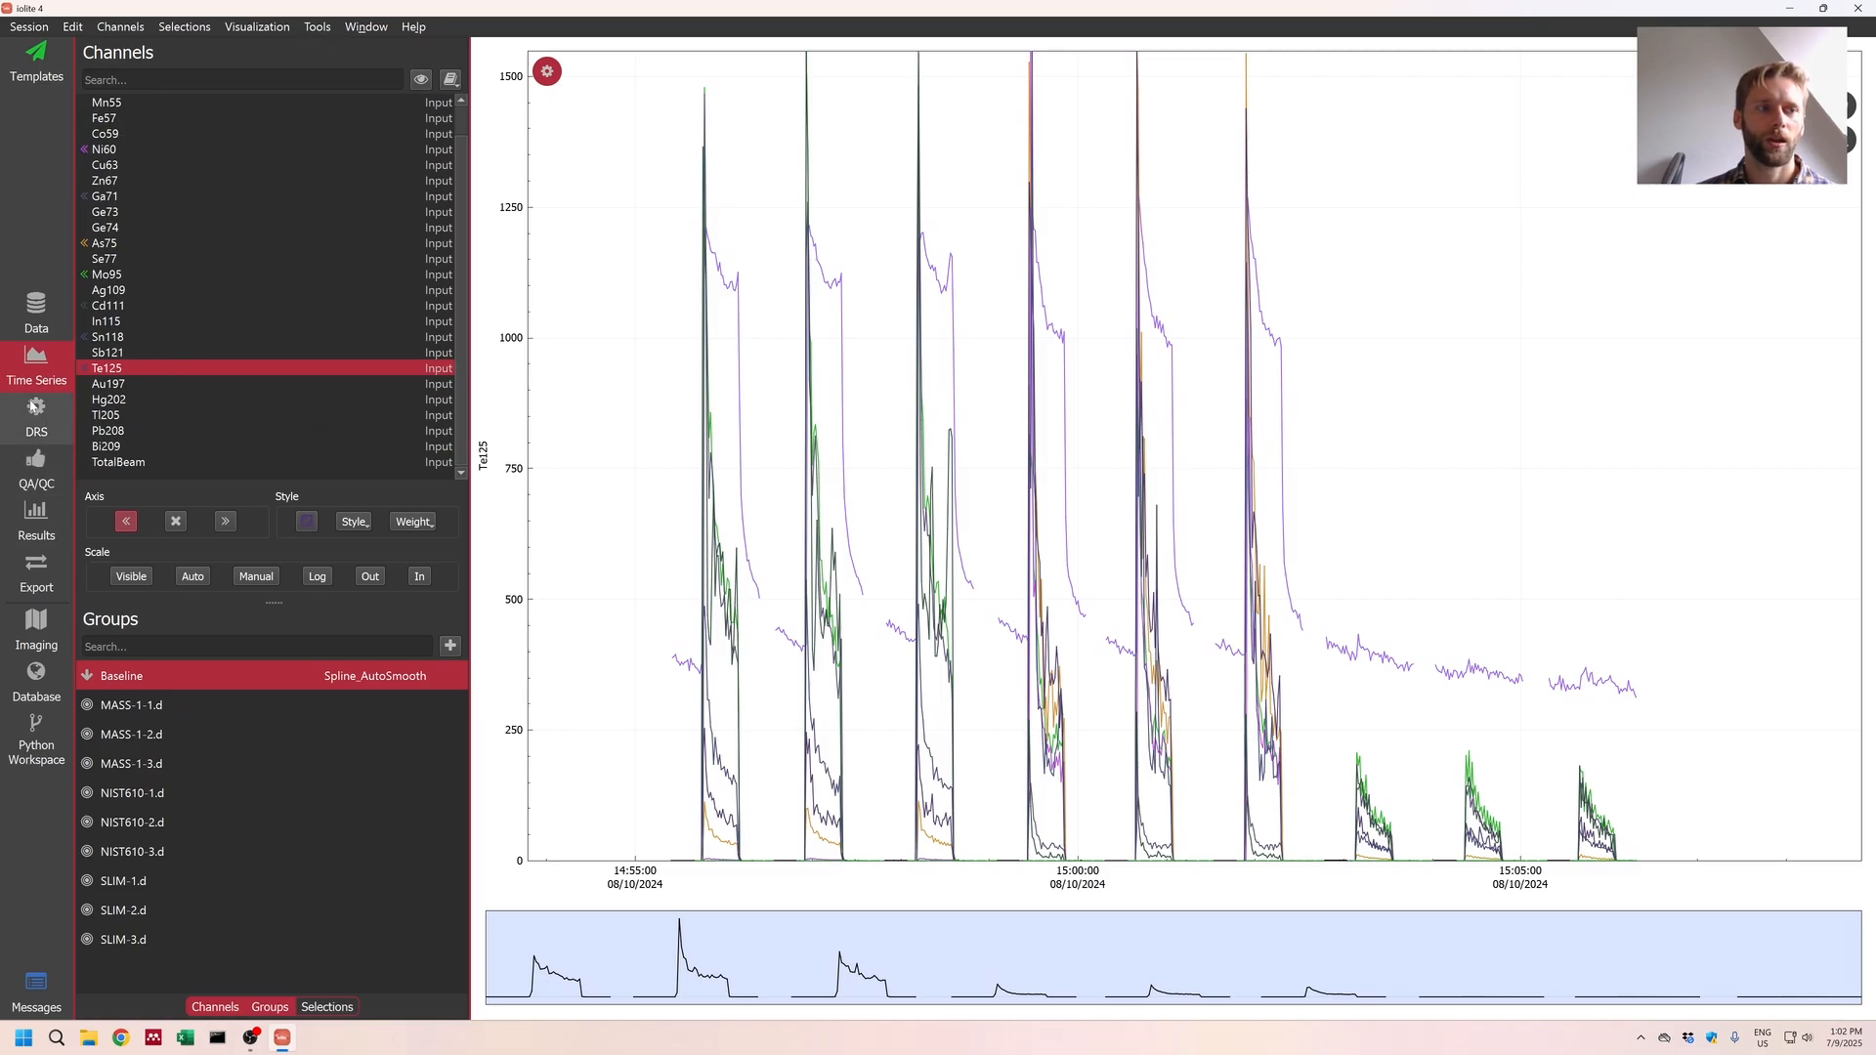
left_click(175, 252)
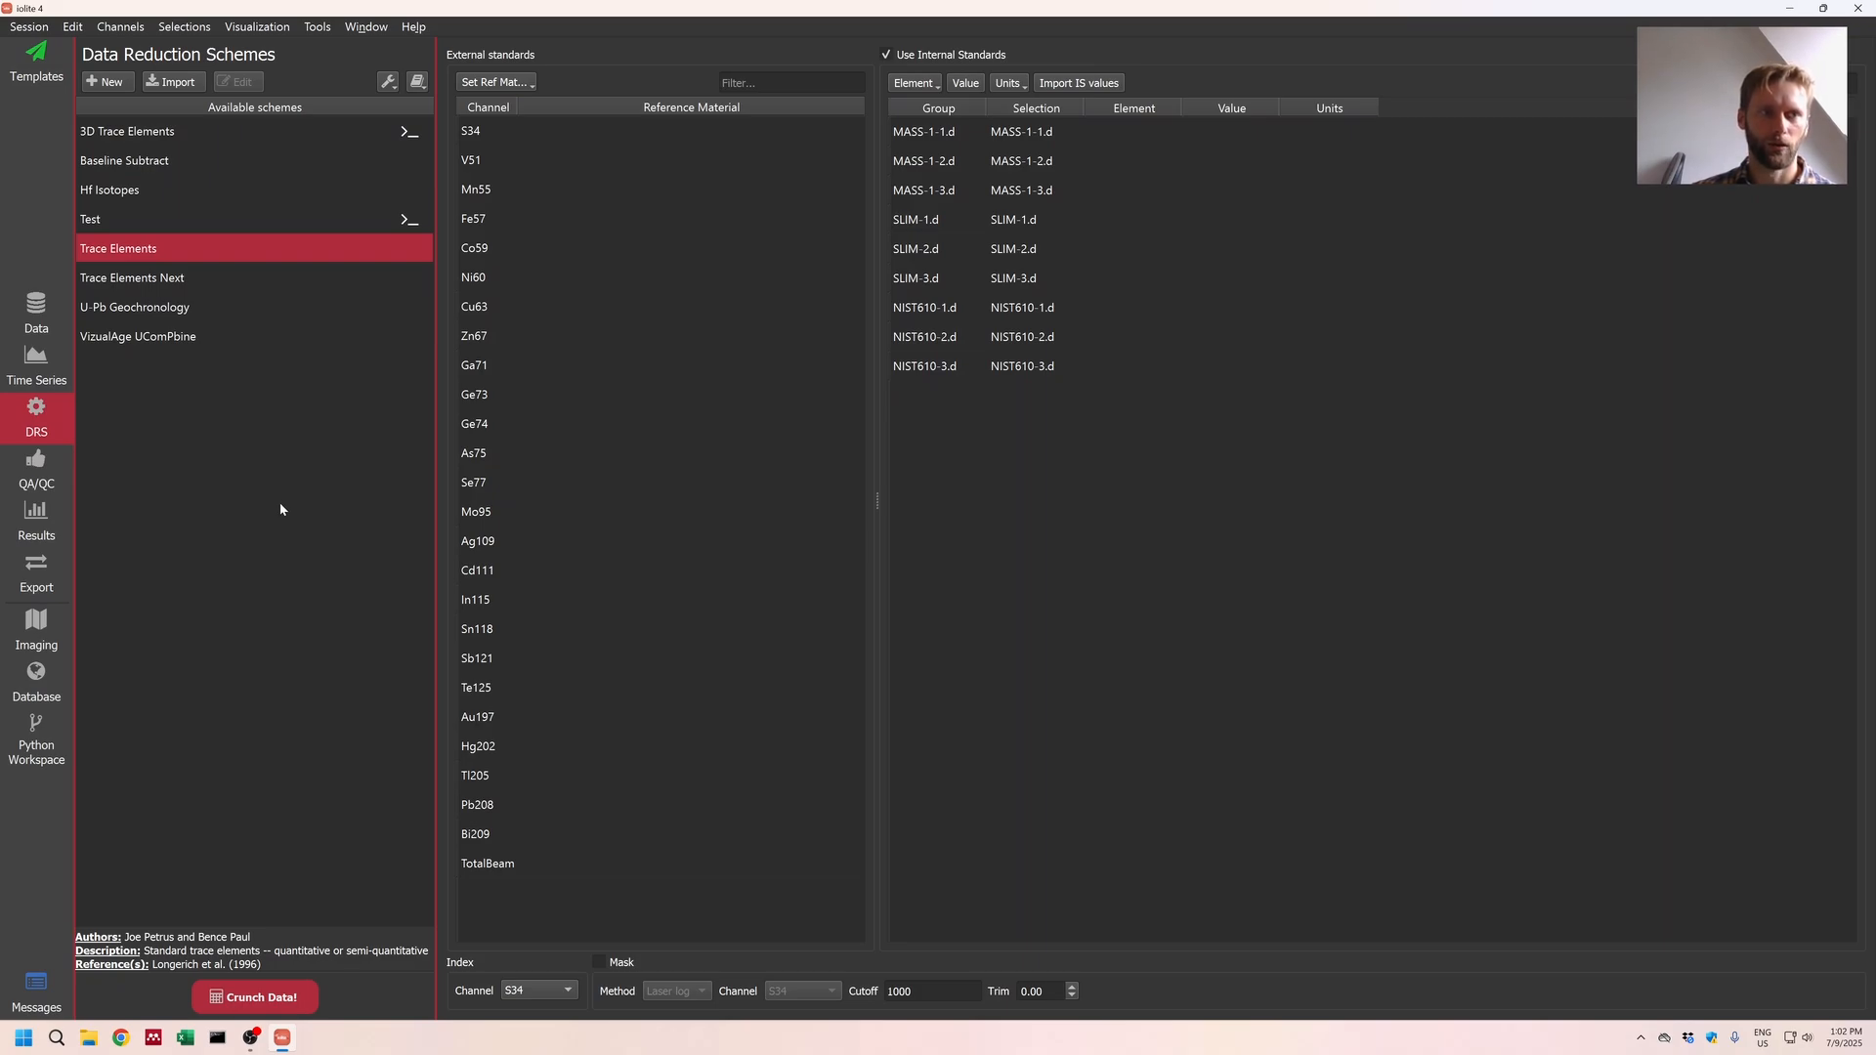
Step: Look over the visualization and extra tools and the Python, Database, Imaging, Export and Data workspaces, ending back in Time Series
left_click(270, 28)
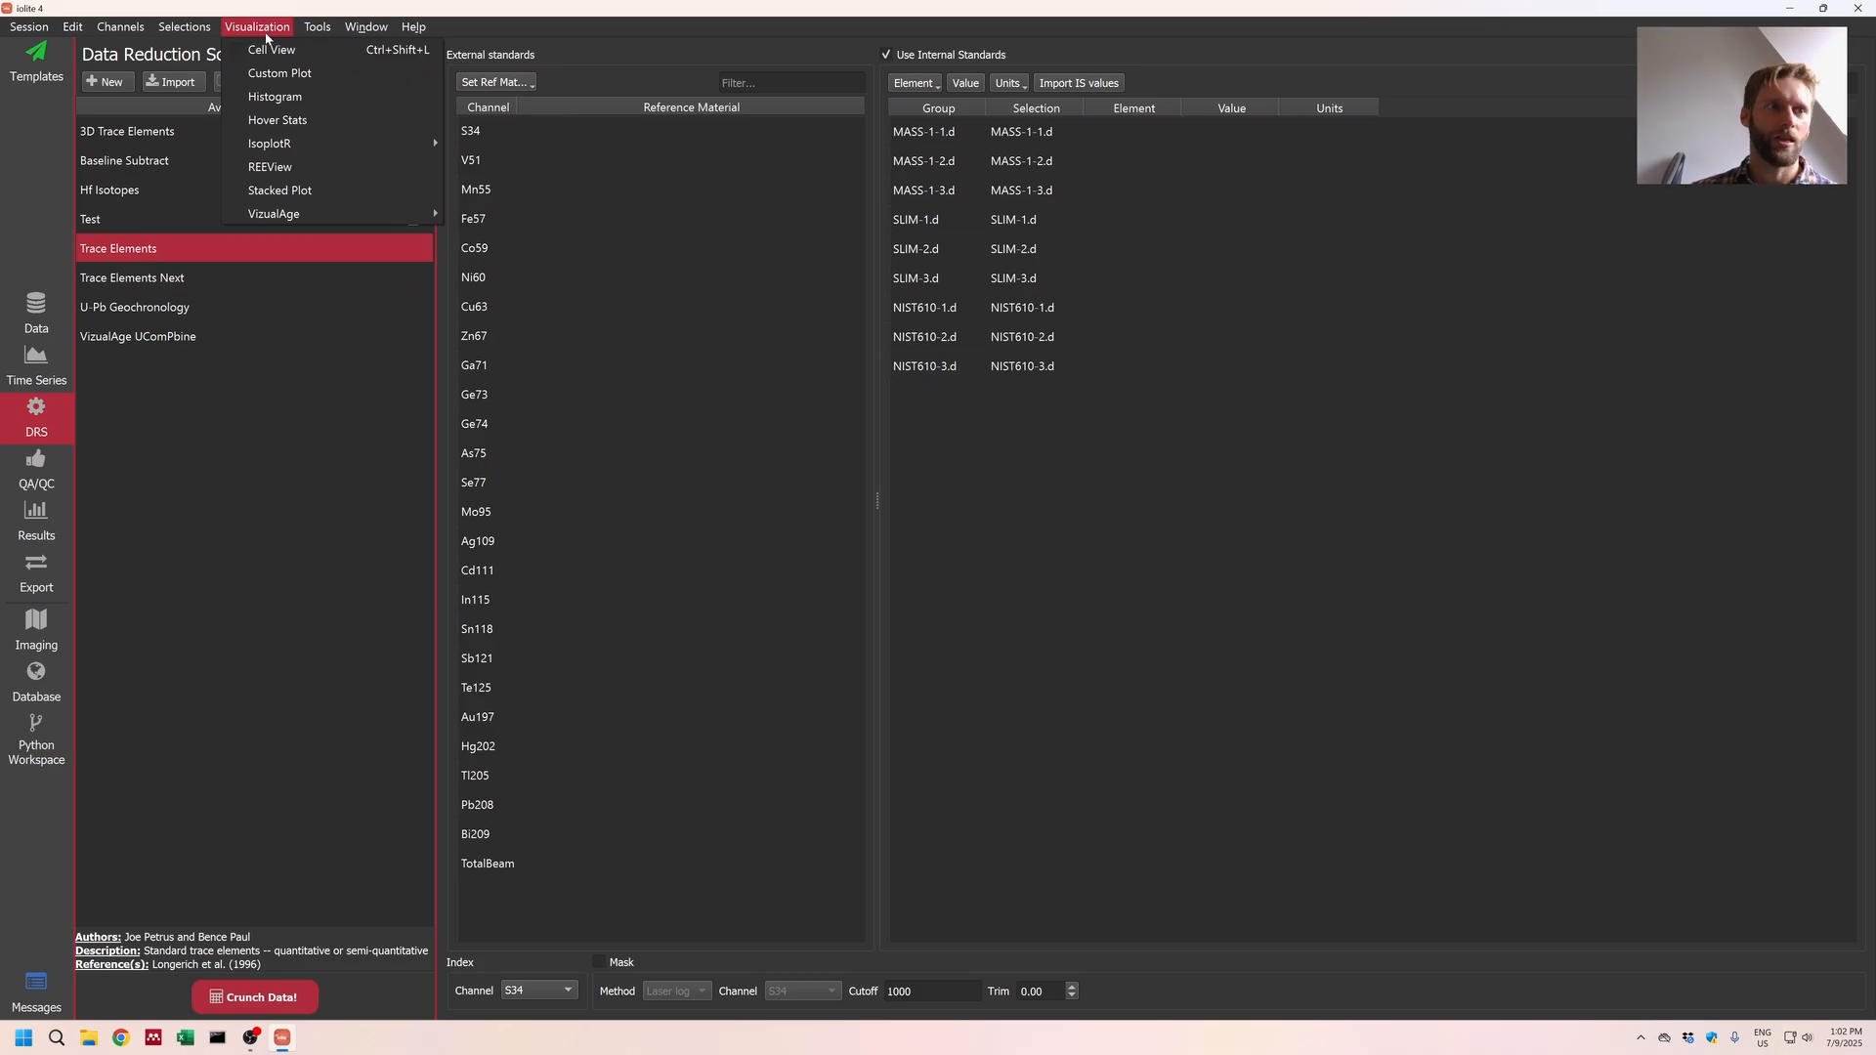
mouse_move(318, 30)
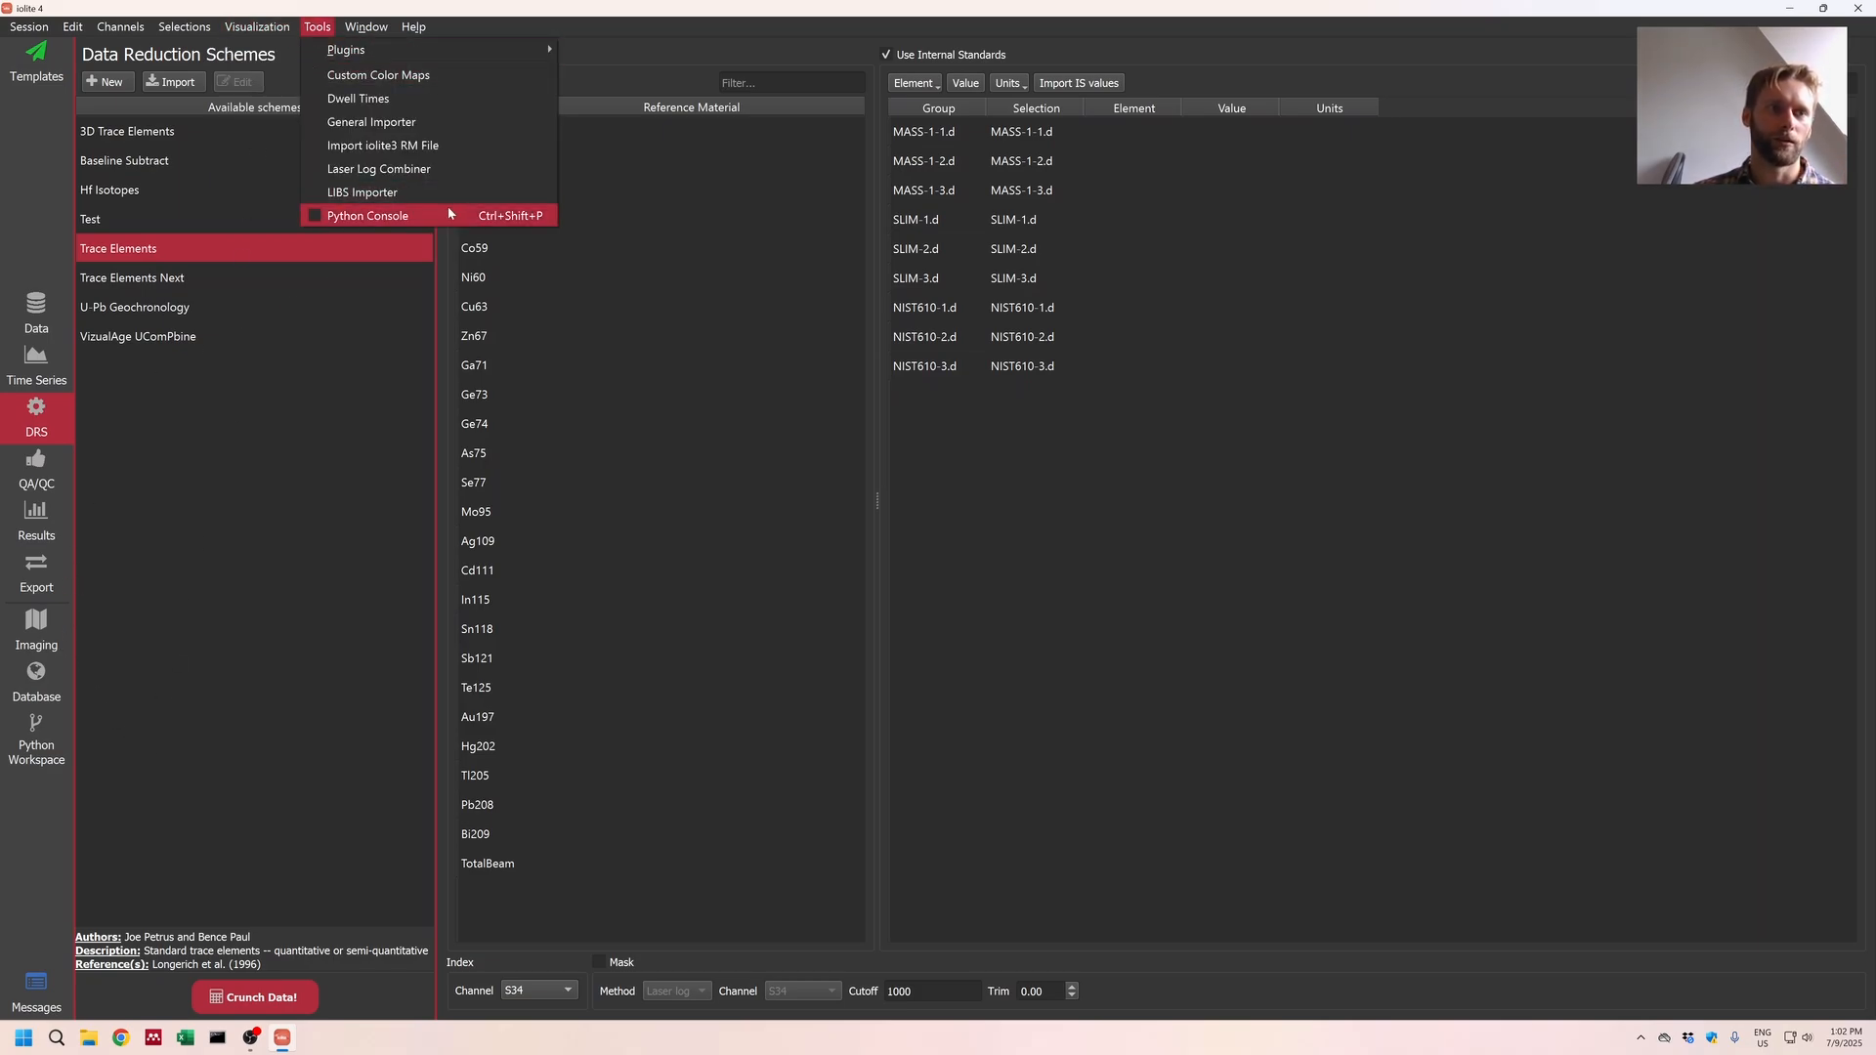
left_click(45, 725)
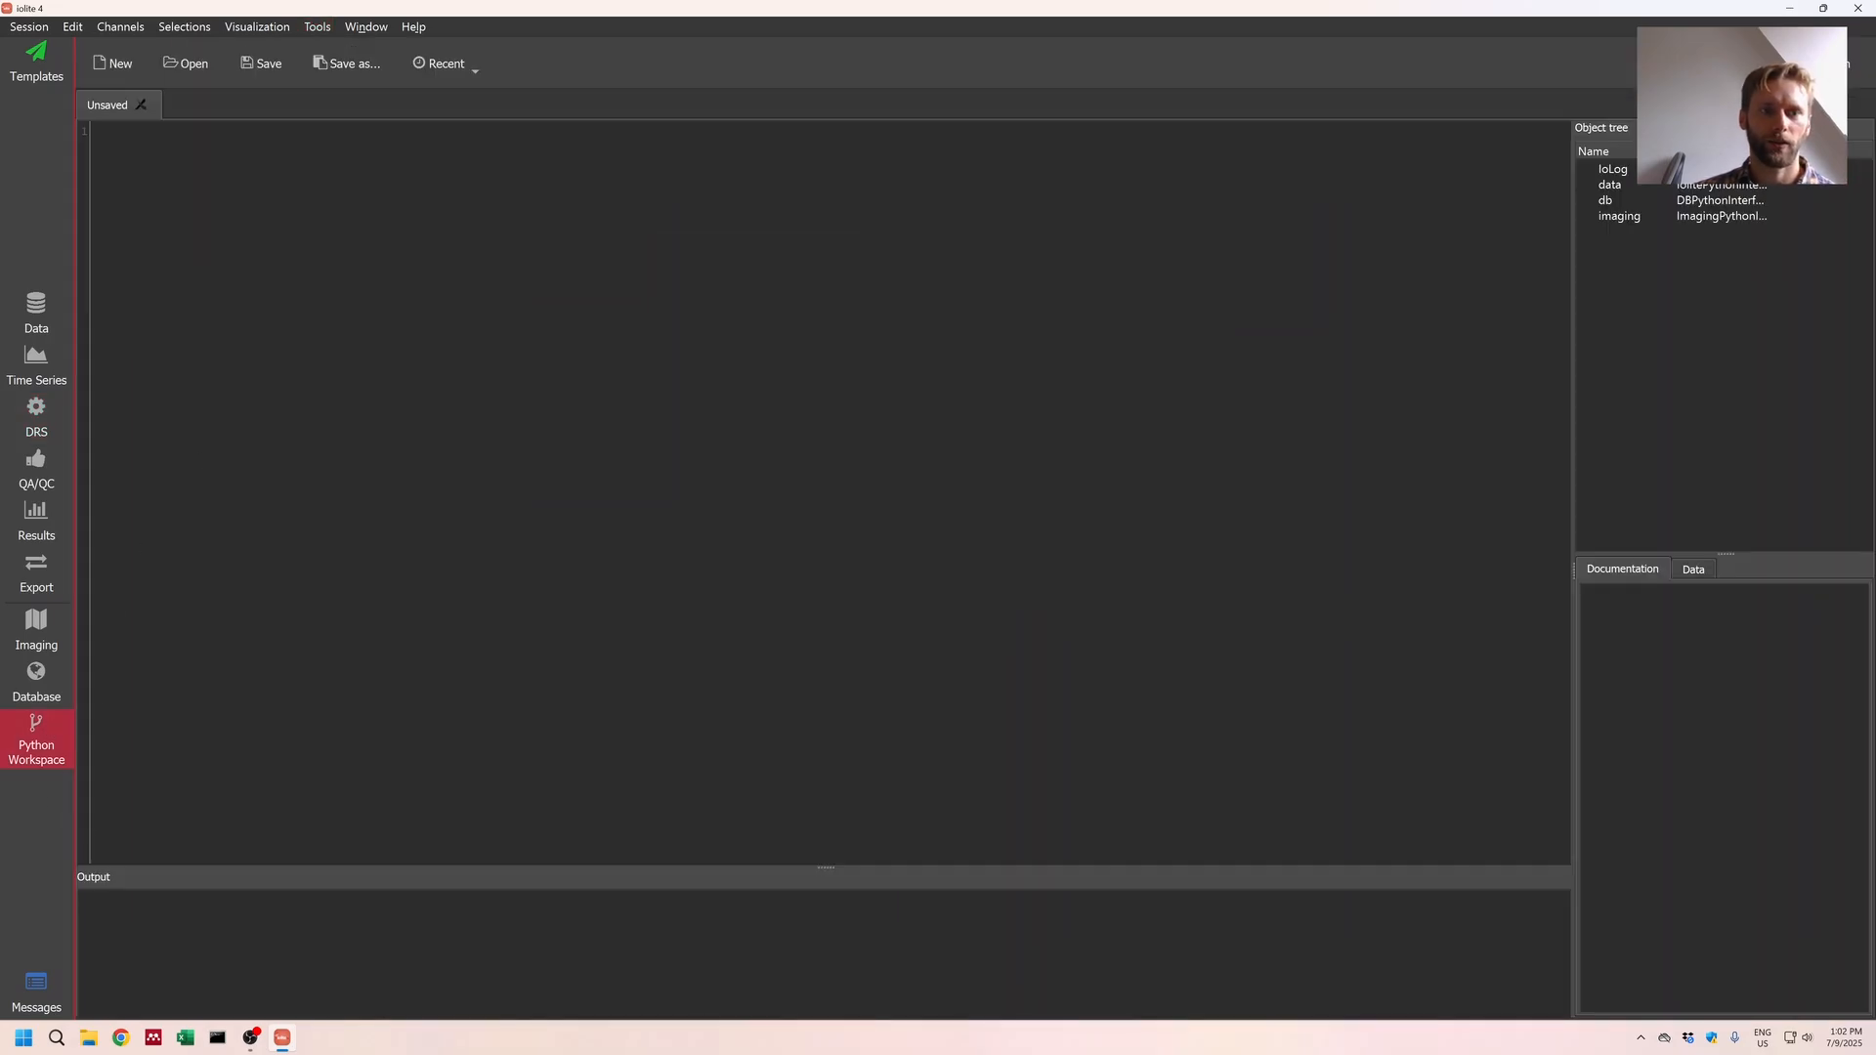
left_click(55, 693)
left_click(37, 631)
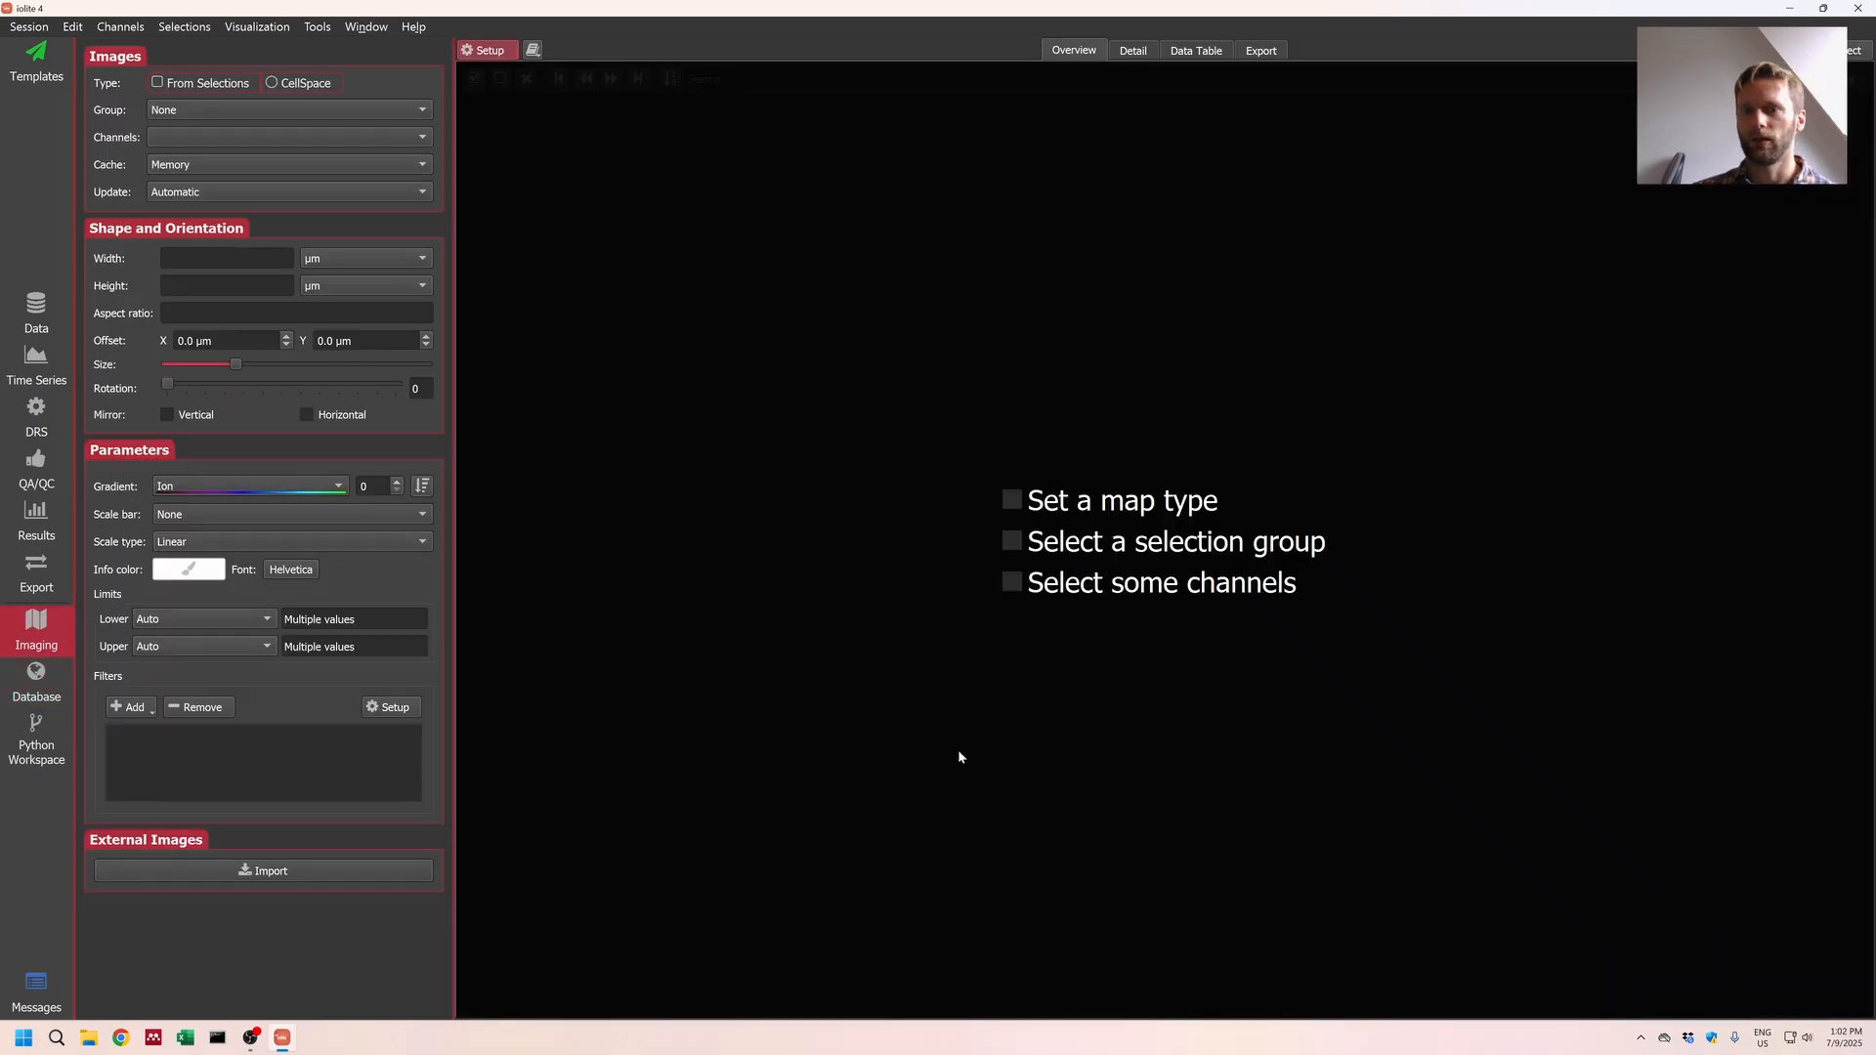
left_click(36, 574)
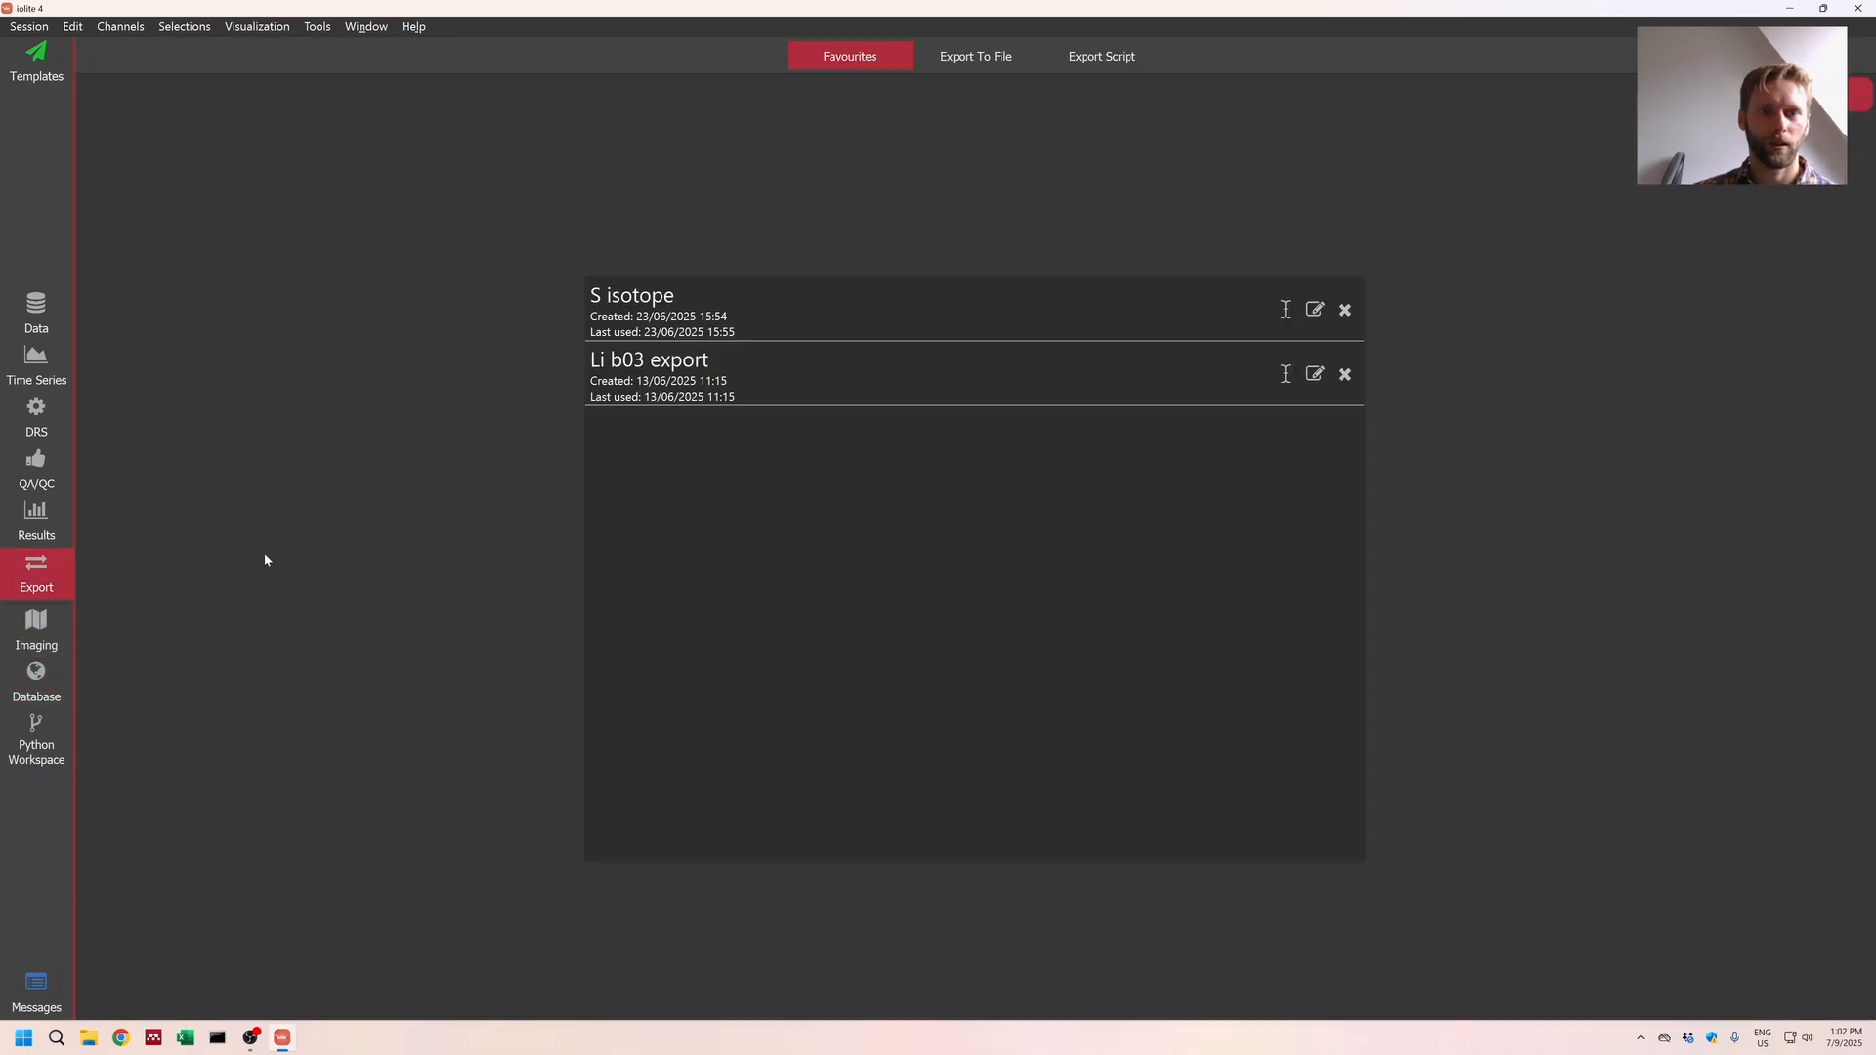
left_click(36, 313)
left_click(36, 367)
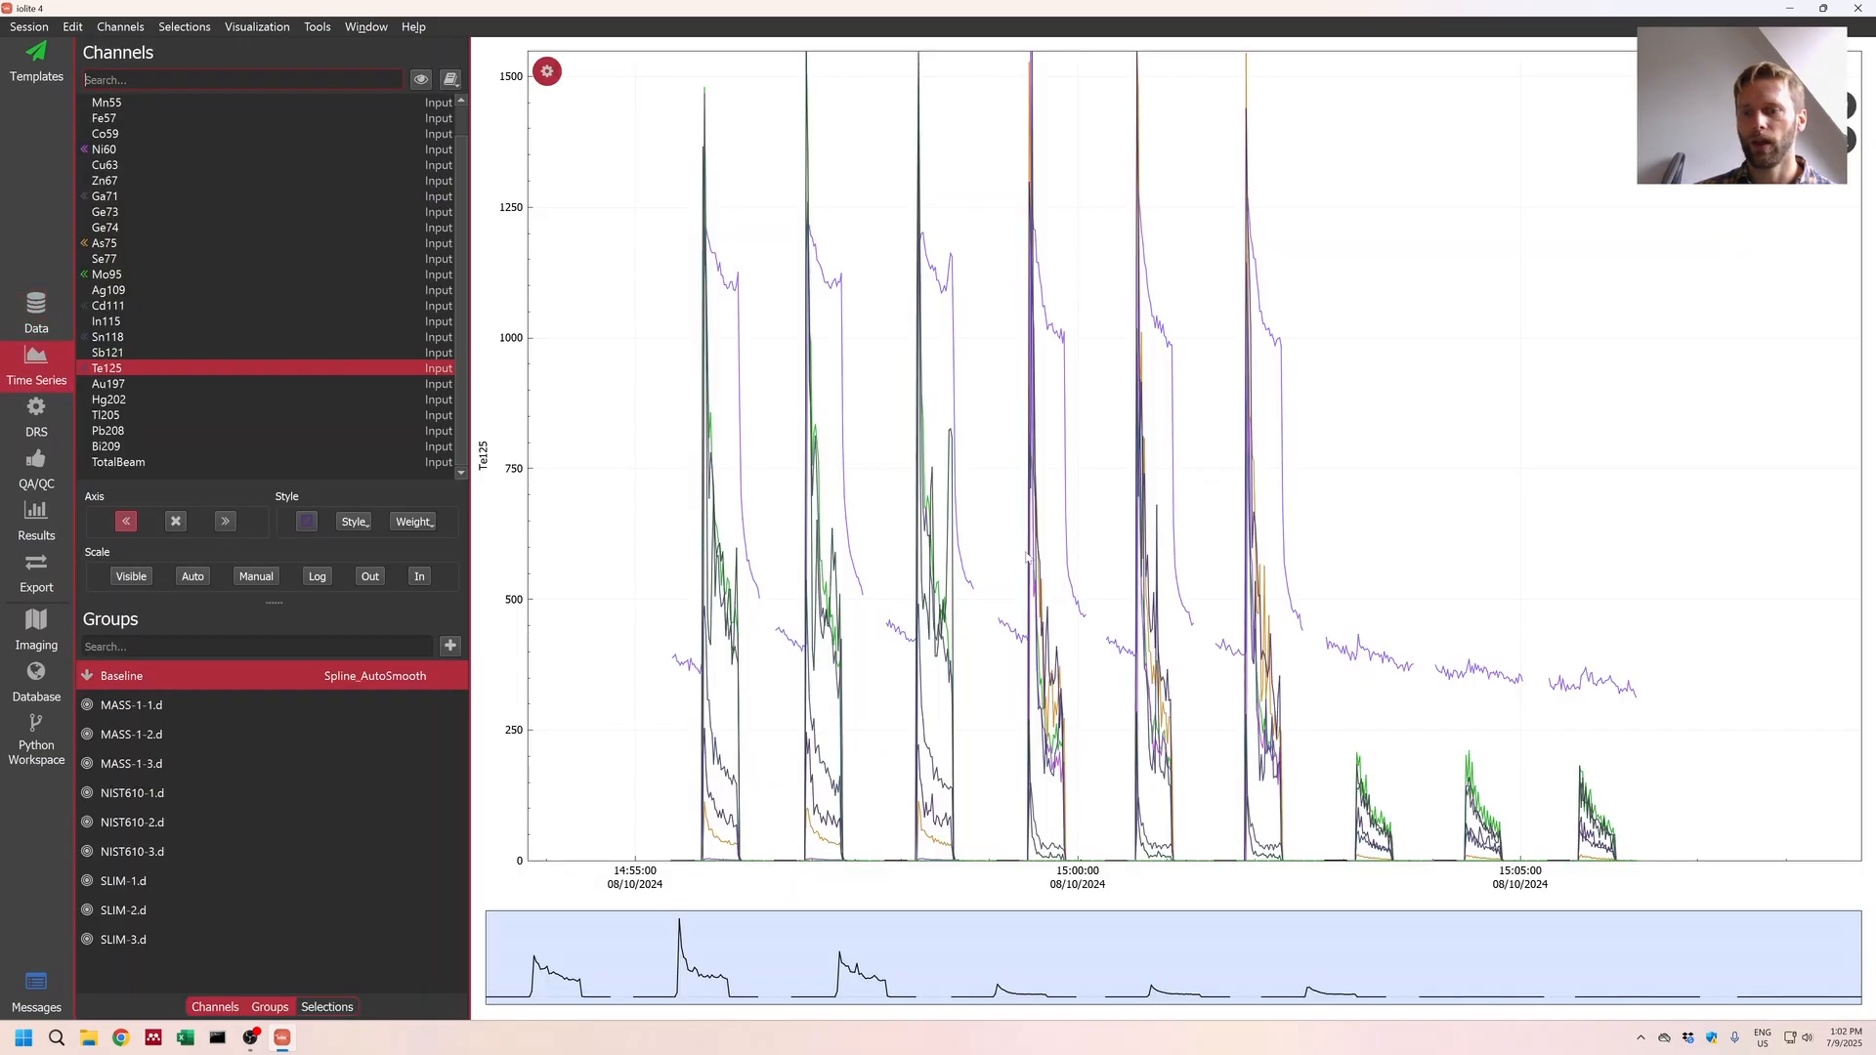